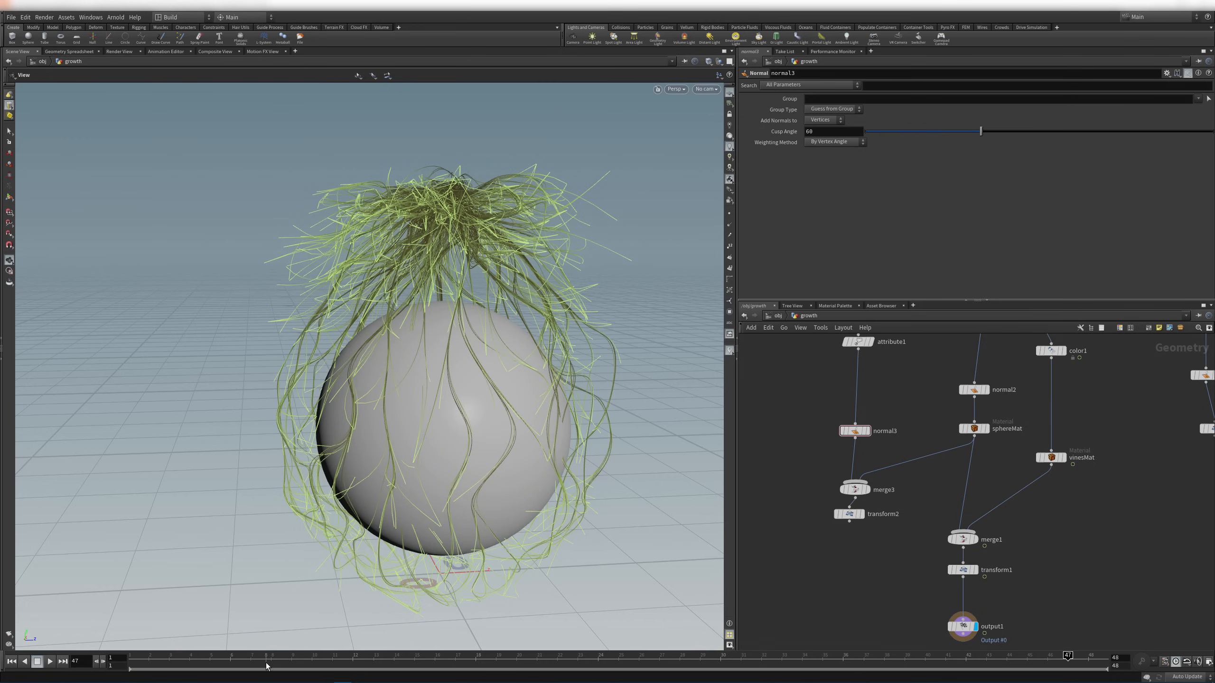
Scrub the frames and orbit closer to watch the vines shrink and regrow, then open the sibling network list
left_click_drag(132, 656, 1125, 612)
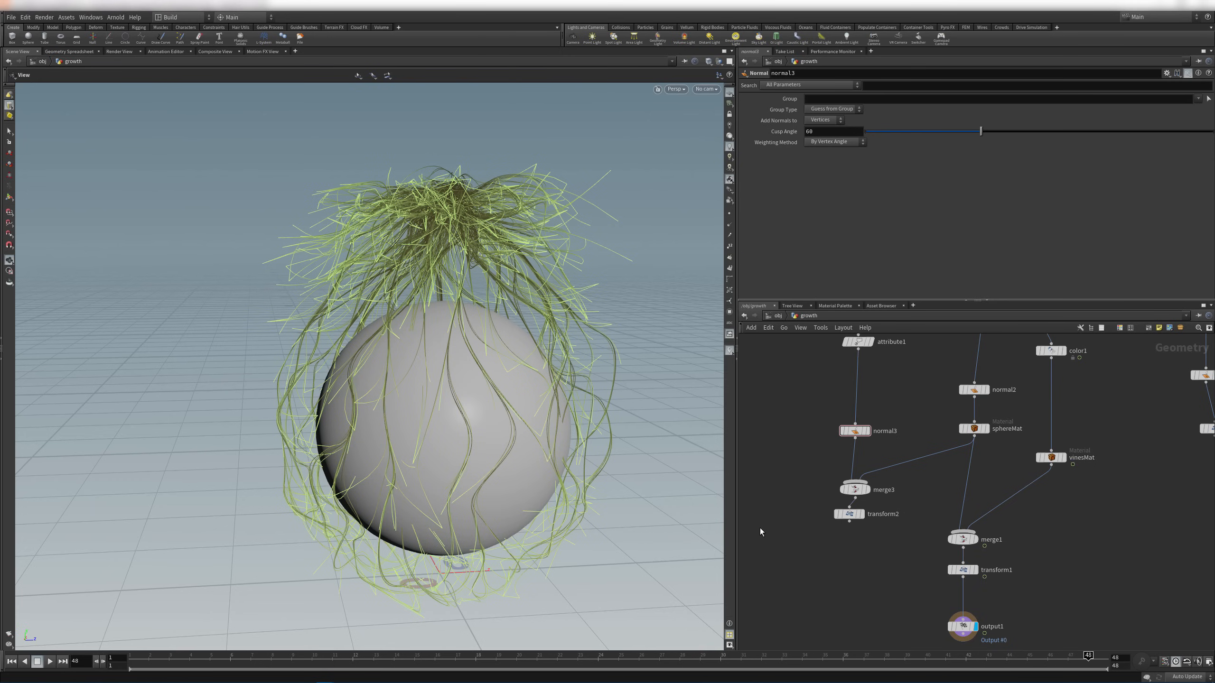
left_click_drag(967, 659, 1108, 619)
left_click_drag(500, 366, 535, 334)
middle_click_drag(535, 334, 452, 353)
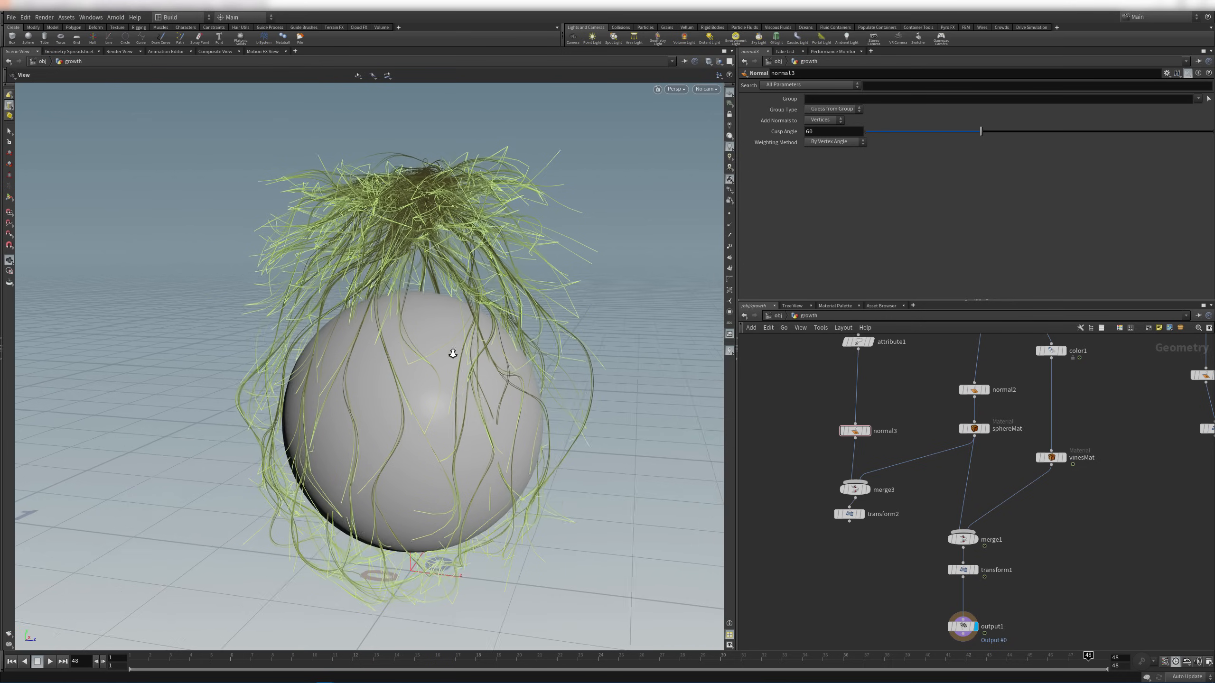
right_click_drag(452, 353, 522, 361)
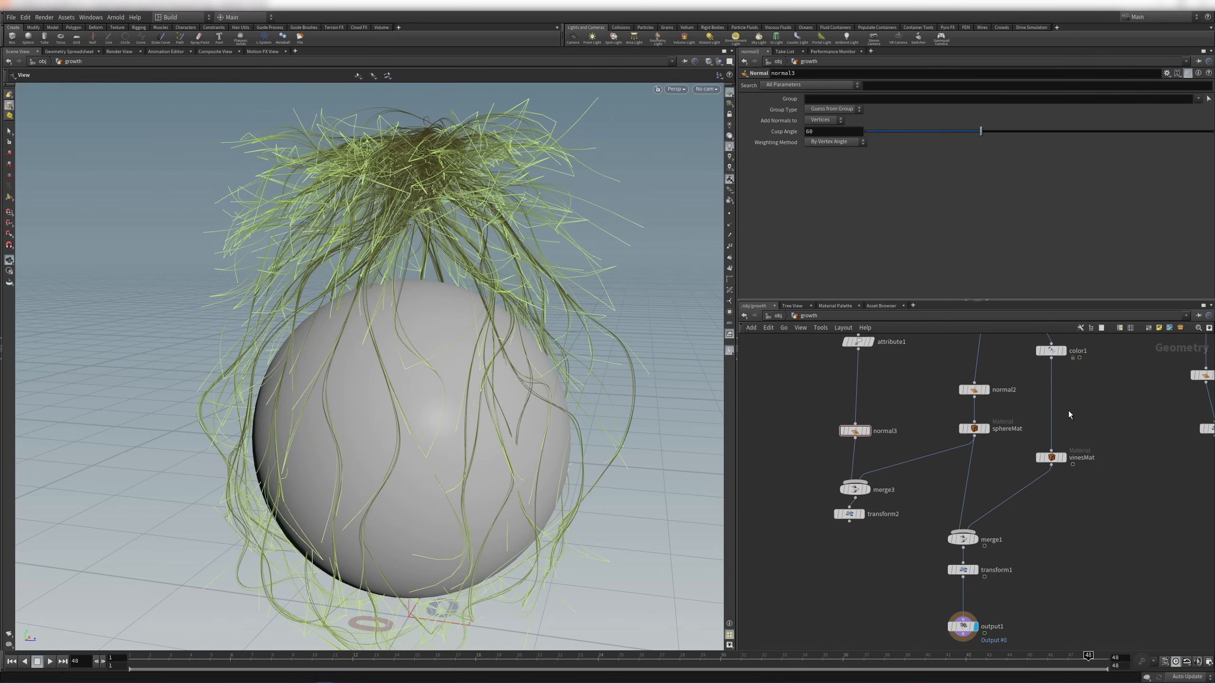
left_click_drag(822, 659, 1085, 608)
left_click(814, 315)
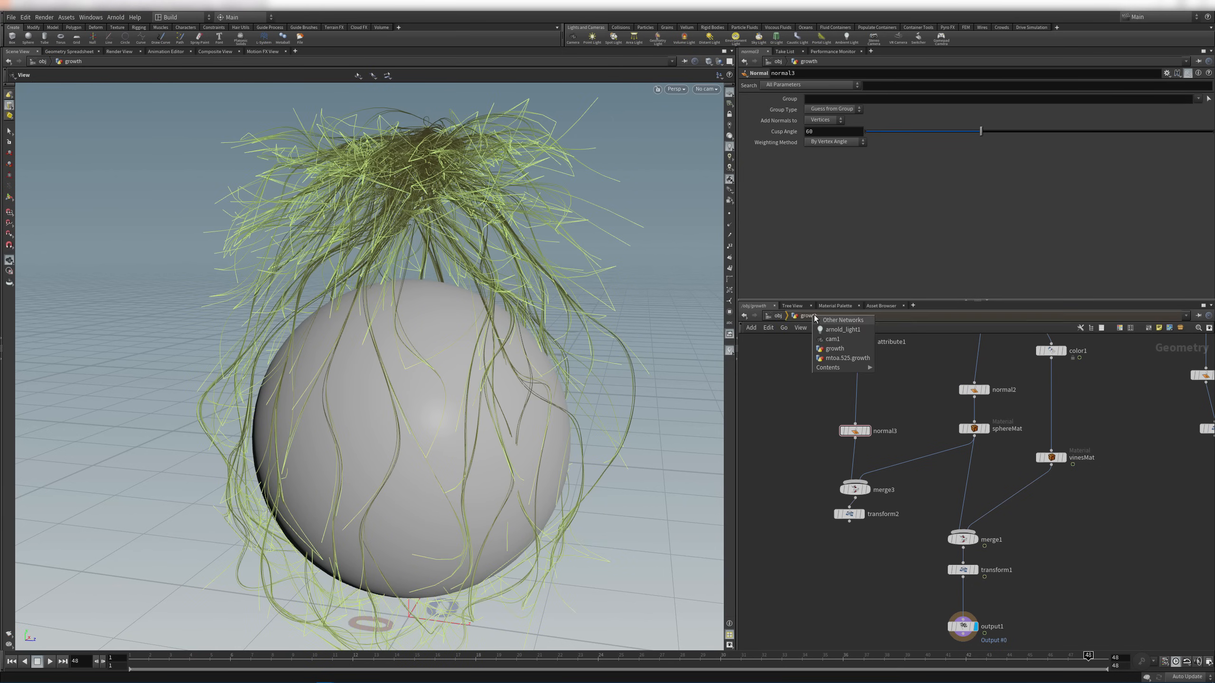
Switch to mtoa.525.growth and pan to inspect its chain from null1 down to polywire1
left_click(841, 353)
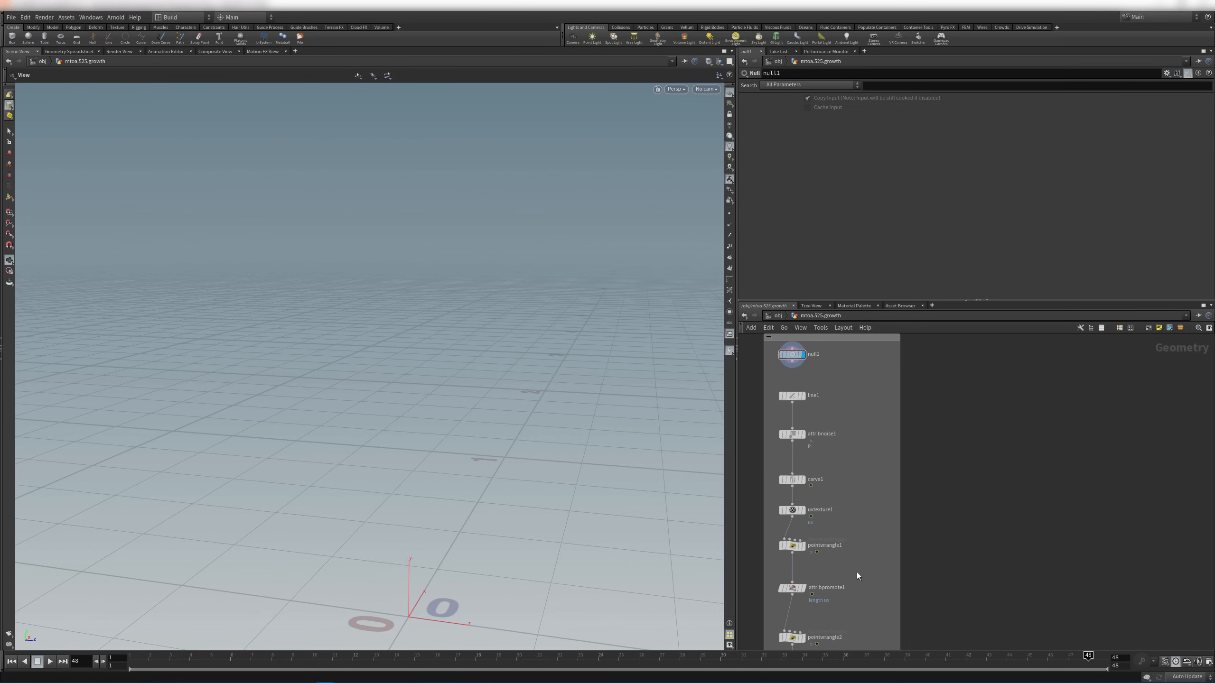
middle_click_drag(980, 532, 979, 492)
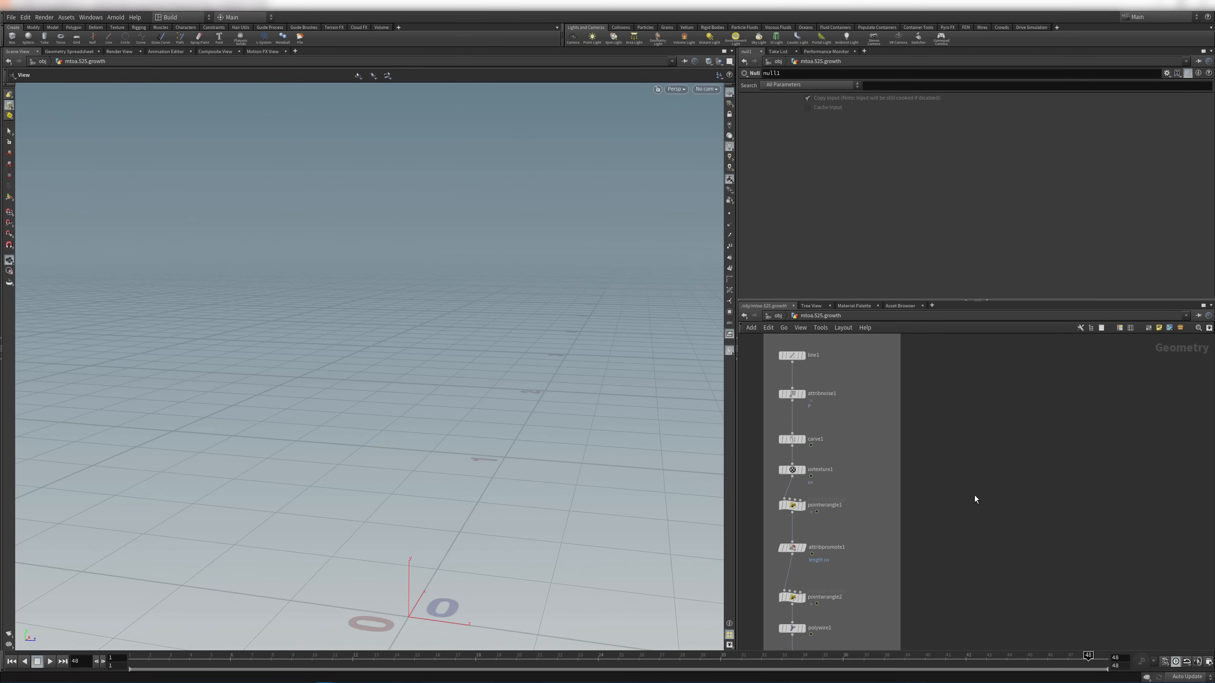
middle_click_drag(488, 467, 264, 343)
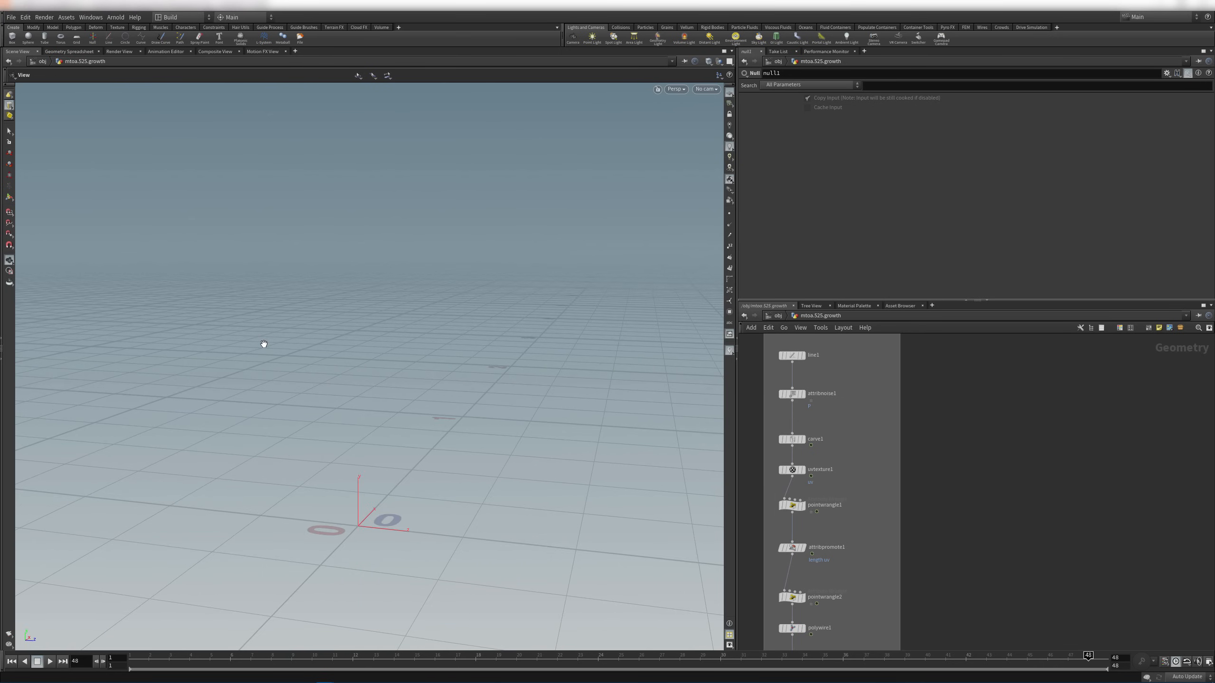
middle_click_drag(998, 399, 999, 450)
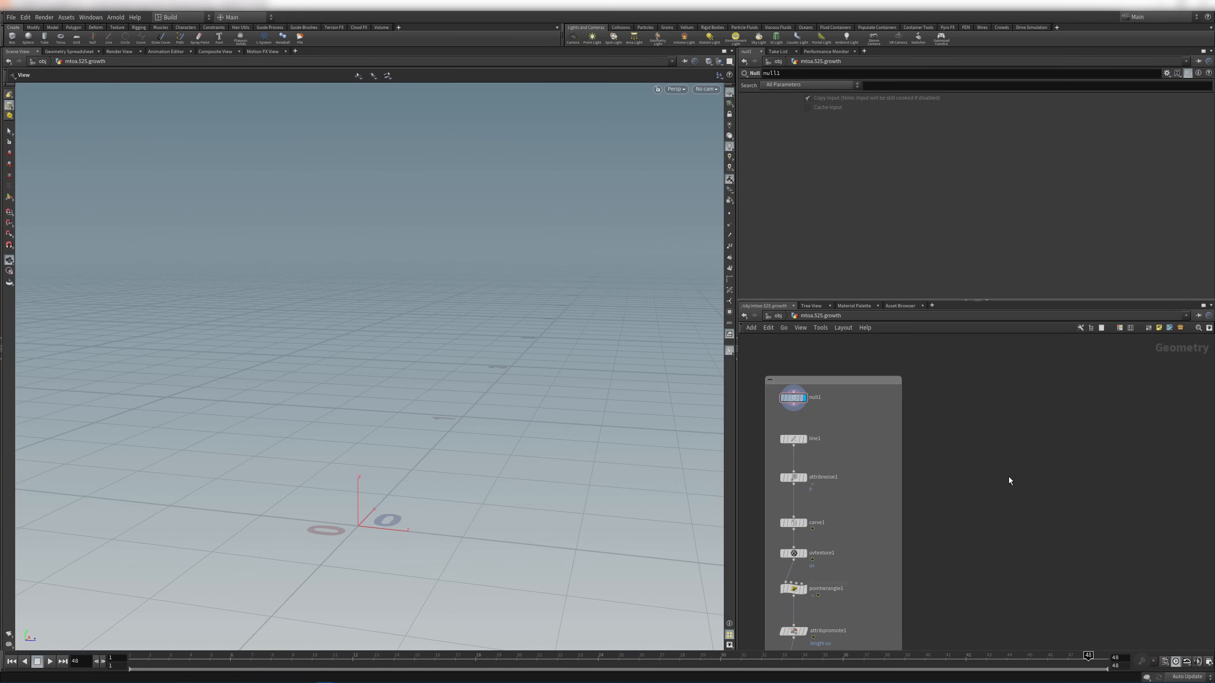
middle_click_drag(1007, 480, 996, 433)
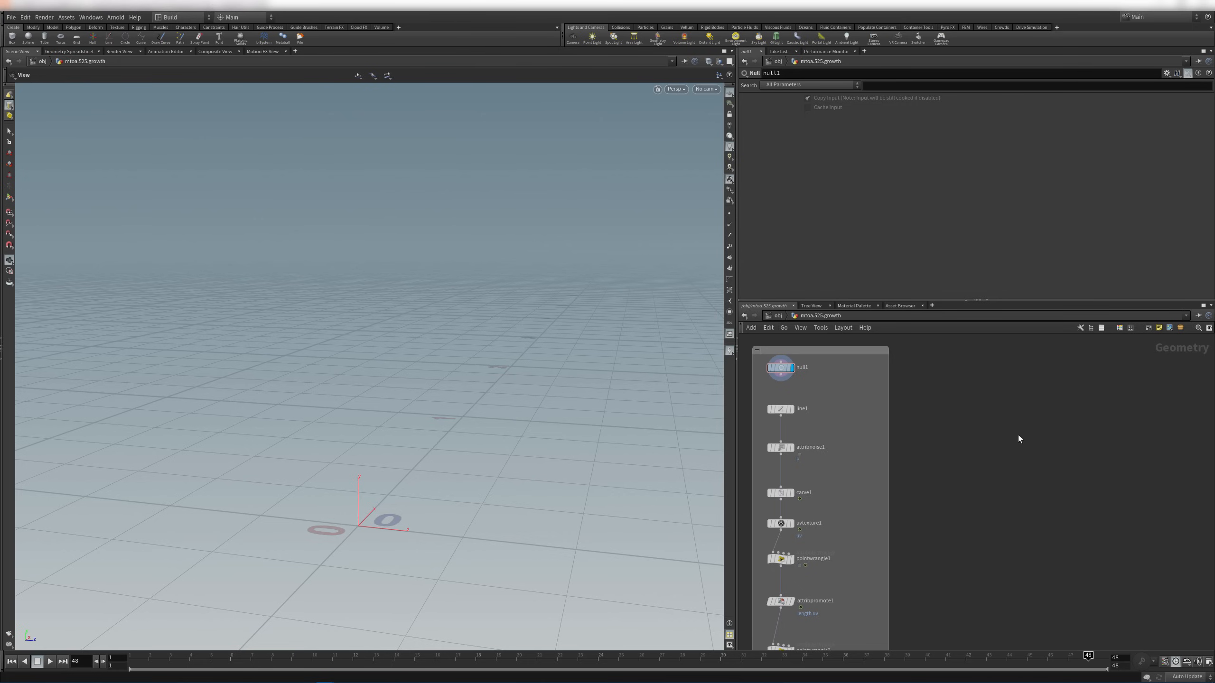
middle_click_drag(1017, 439, 953, 416)
Add a Line SOP (line2), set its display flag and frame it in the viewport
key("Tab")
type("line")
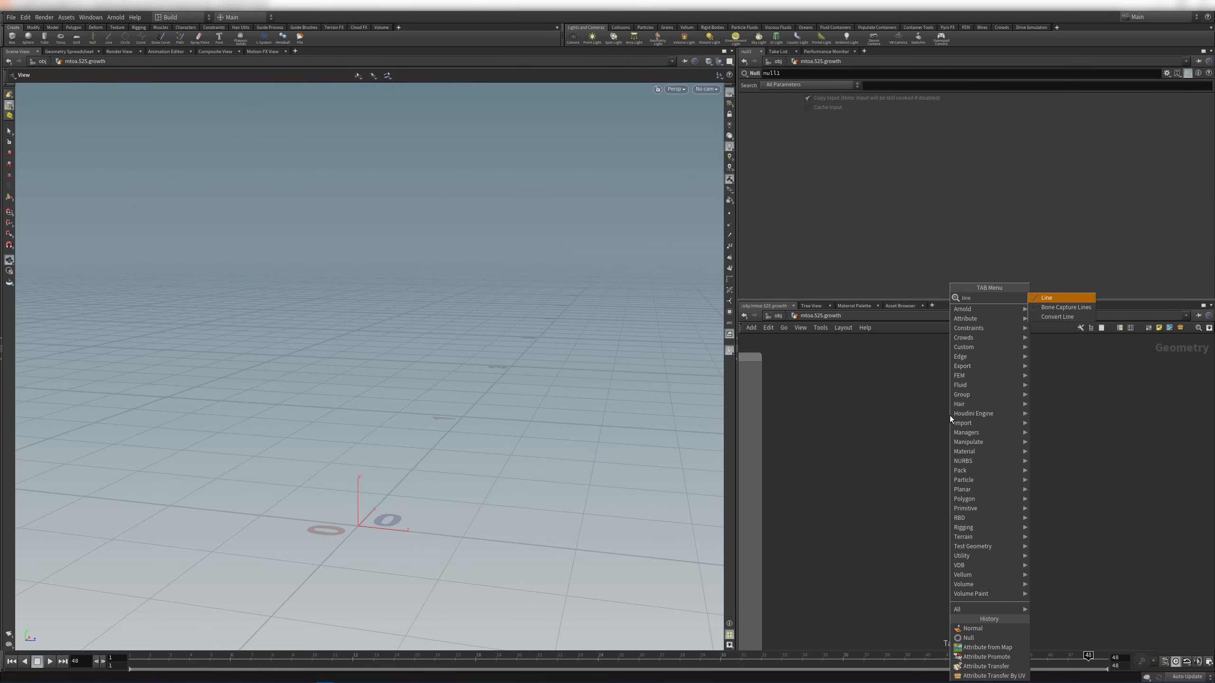
key("Return")
left_click(881, 364)
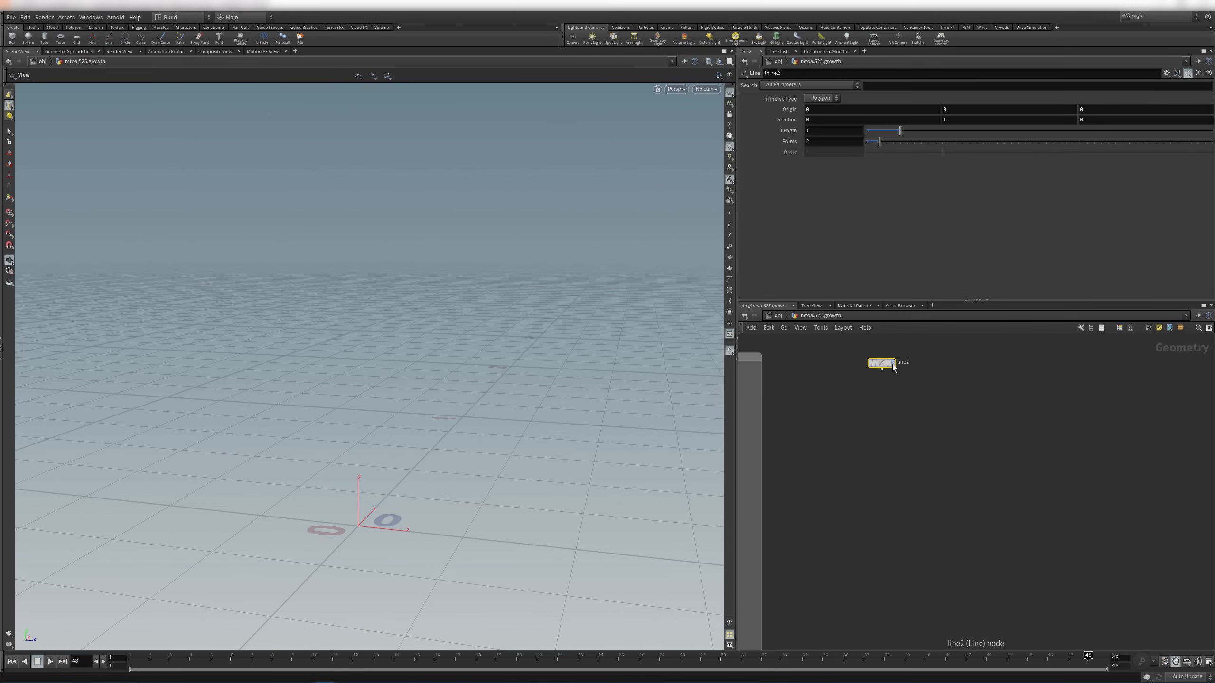
left_click(893, 365)
scroll(442, 276, "down", 3)
middle_click_drag(437, 275, 442, 391)
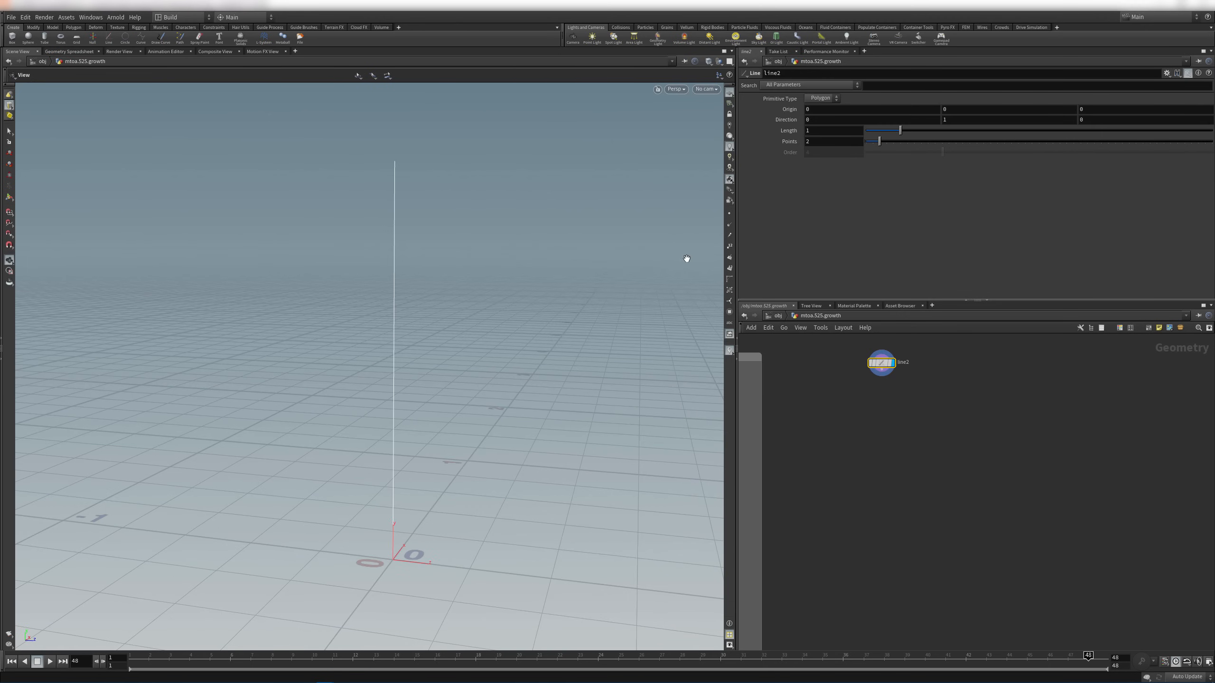
middle_click_drag(628, 263, 507, 320)
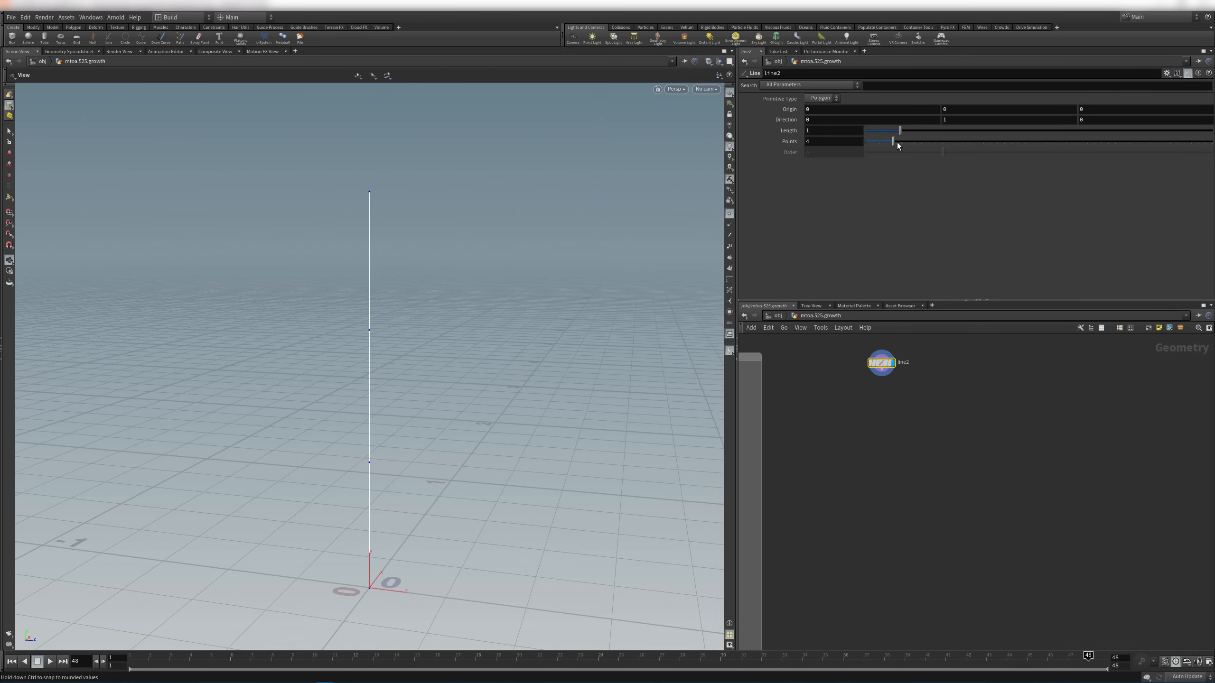
Set line2's Points to 50
left_click_drag(880, 141, 1025, 144)
left_click_drag(827, 143, 762, 145)
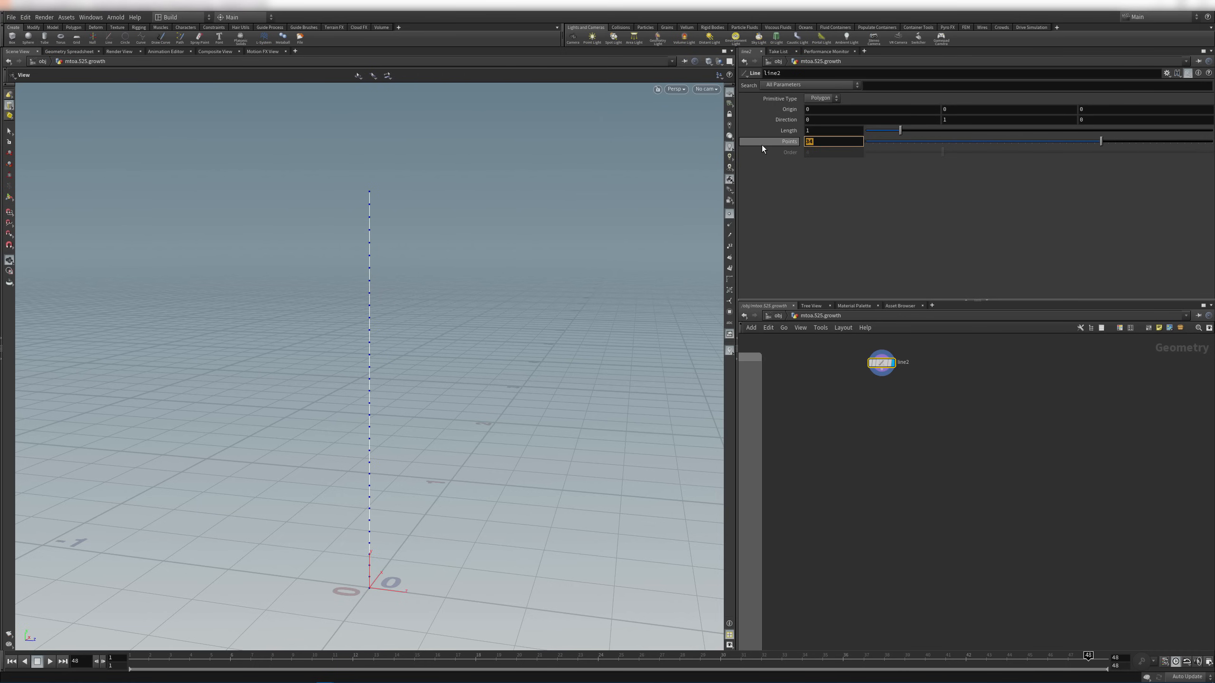
type("50")
key("Return")
left_click_drag(675, 282, 557, 234)
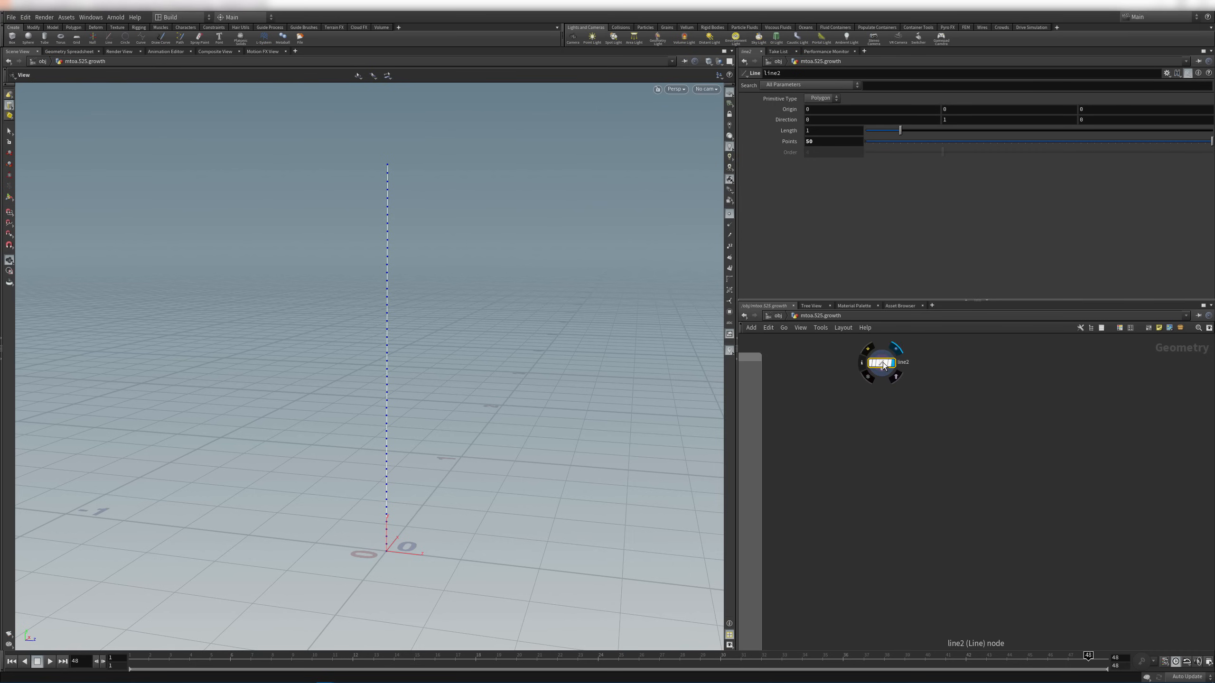
left_click_drag(882, 363, 908, 359)
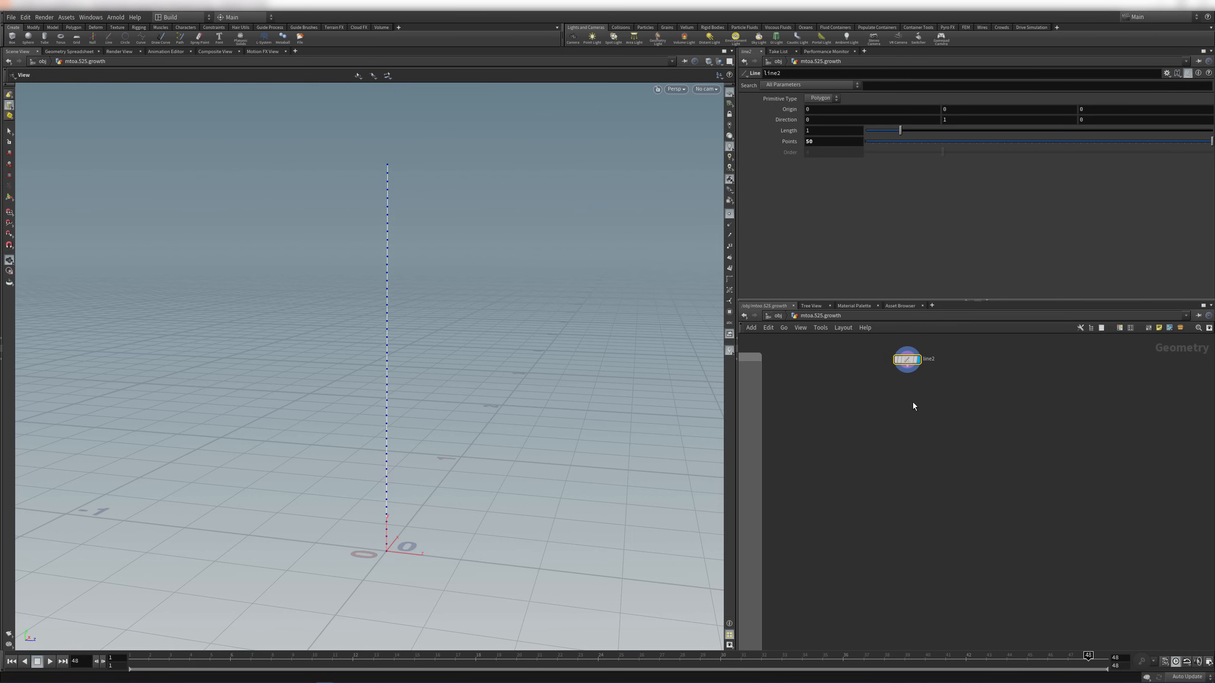
key("Tab")
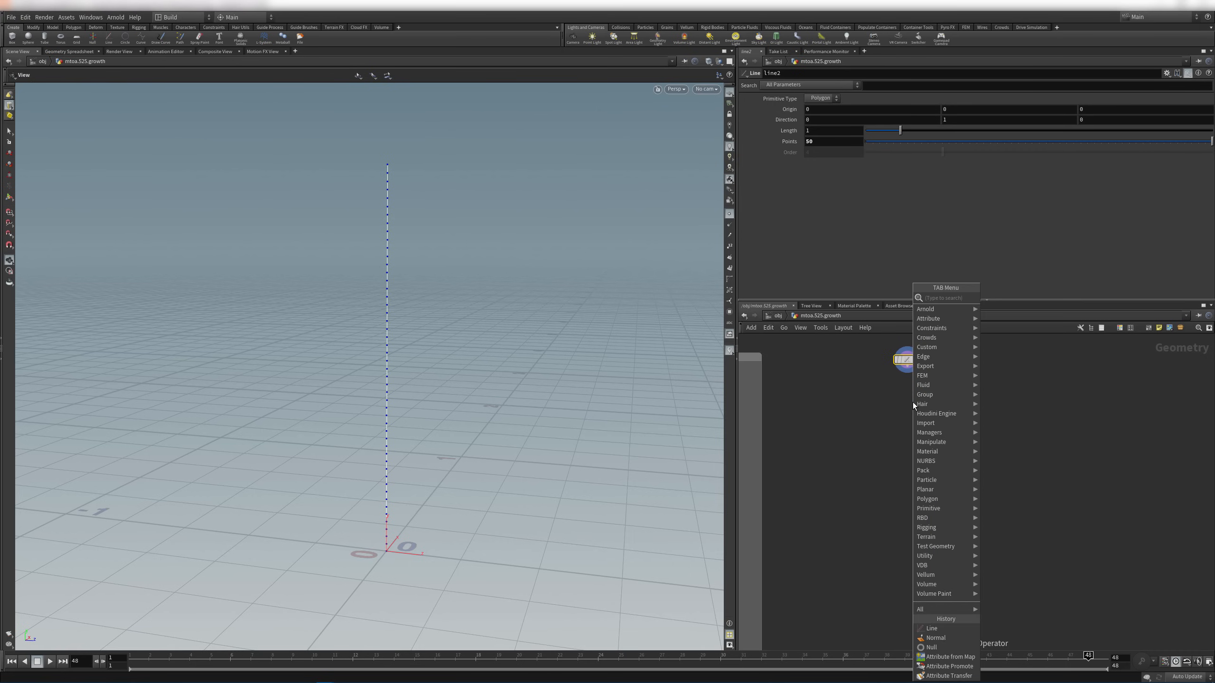
Add an Attribute Noise node below line2 that noises P instead of Cd
type("attributno")
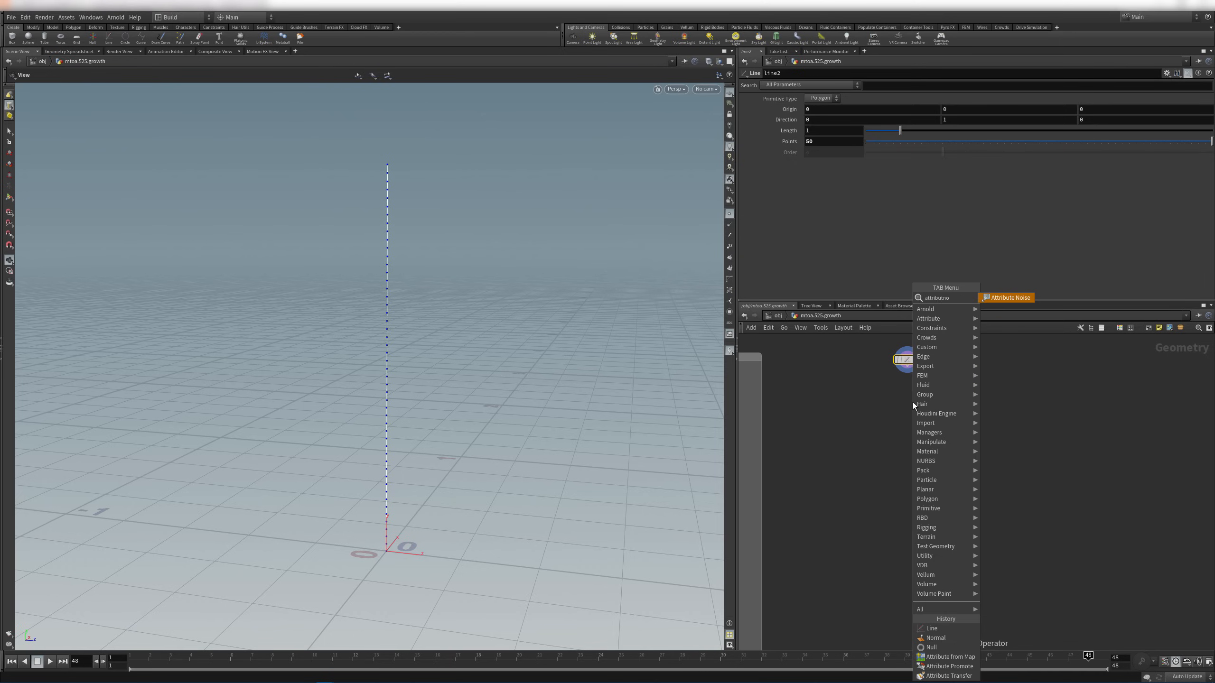
key("Return")
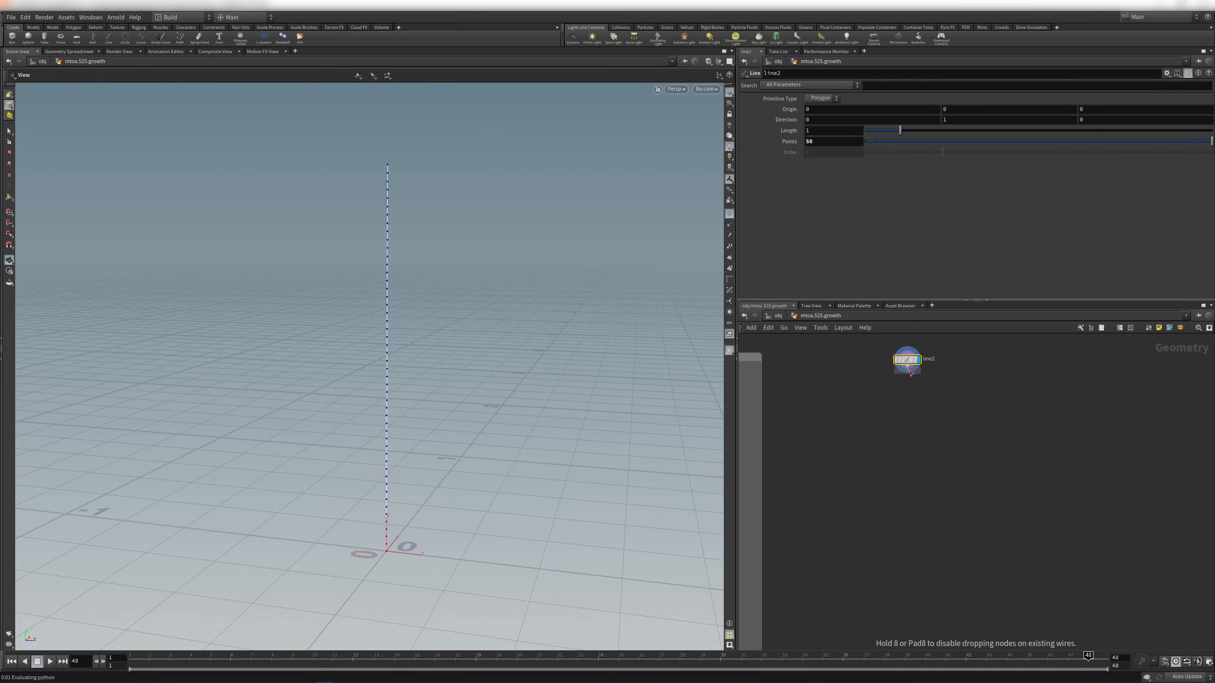
left_click(907, 389)
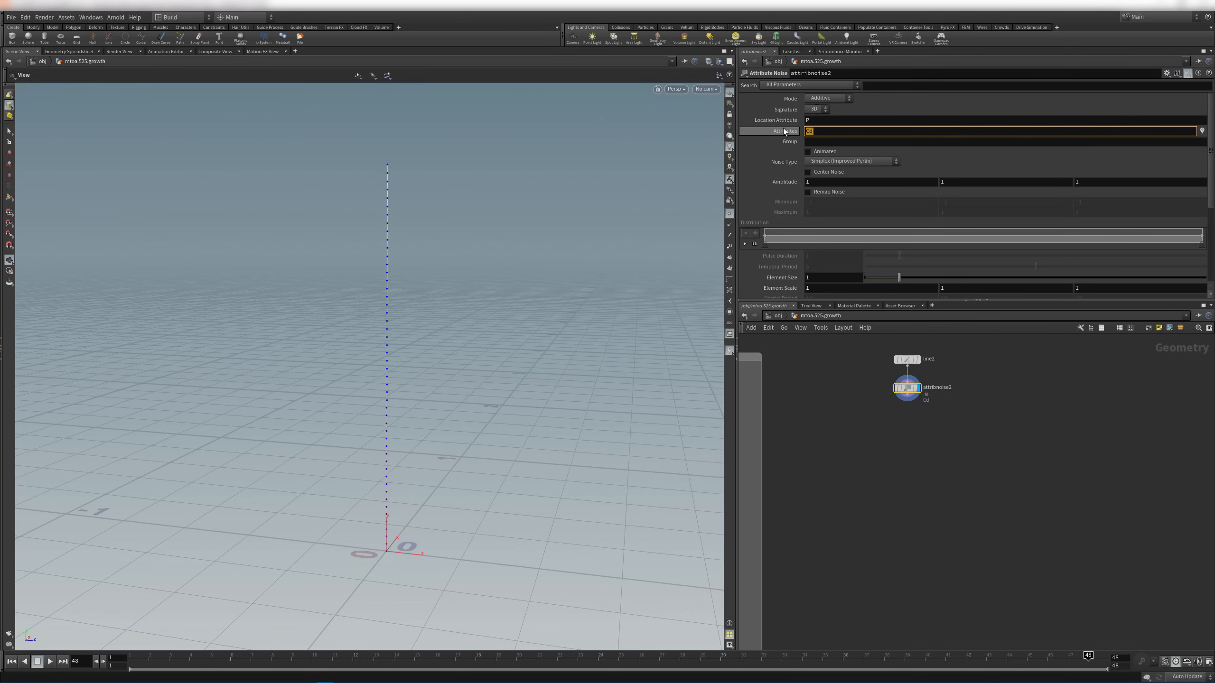
key("BackSpace")
key("BackSpace")
type("P")
key("Return")
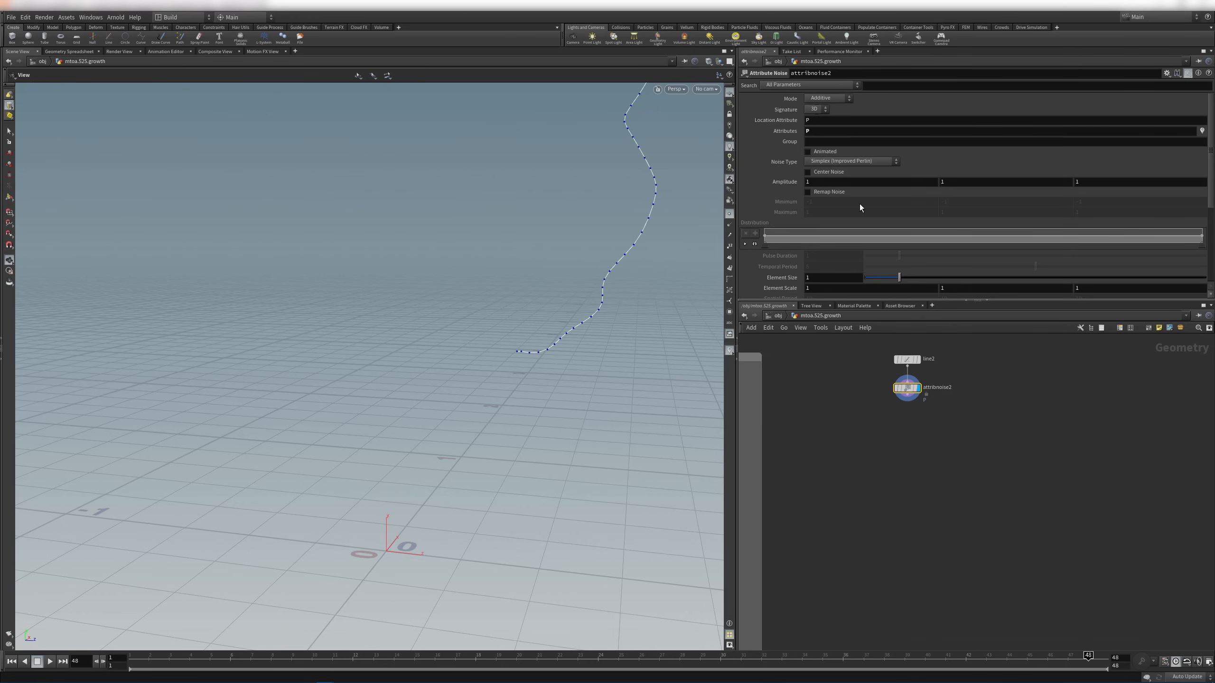
Centre the noise around the original line and switch the noise type to Flow
left_click(829, 172)
left_click_drag(523, 285, 428, 253)
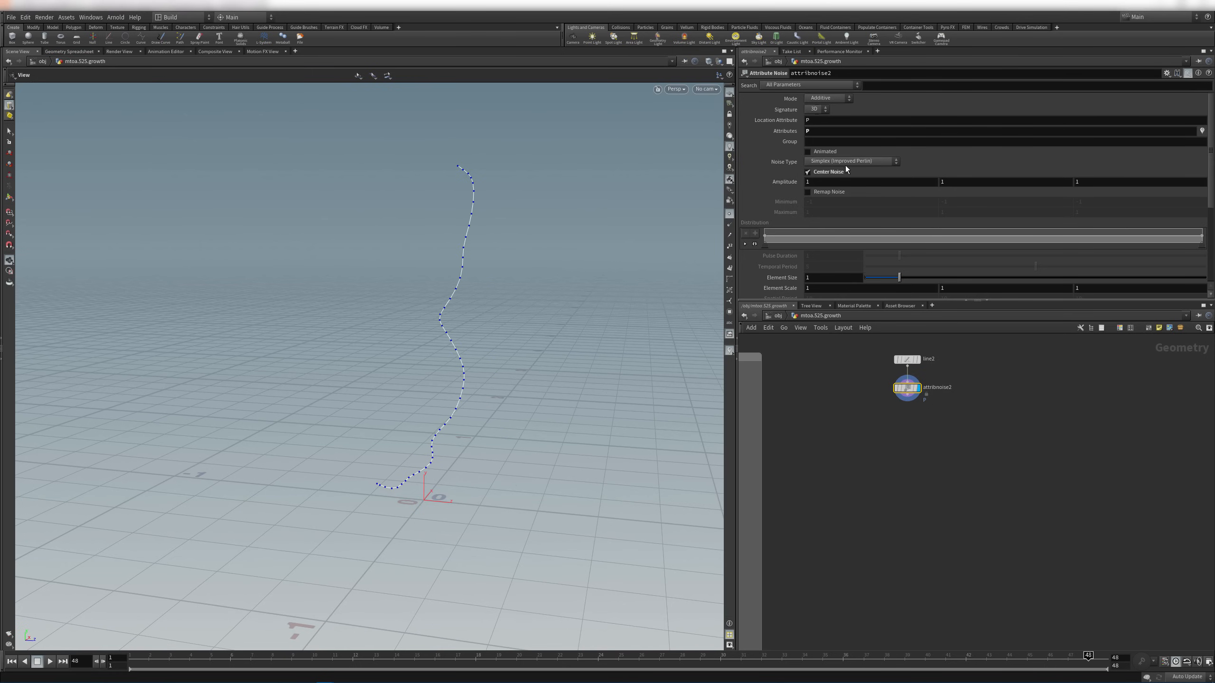
left_click(868, 161)
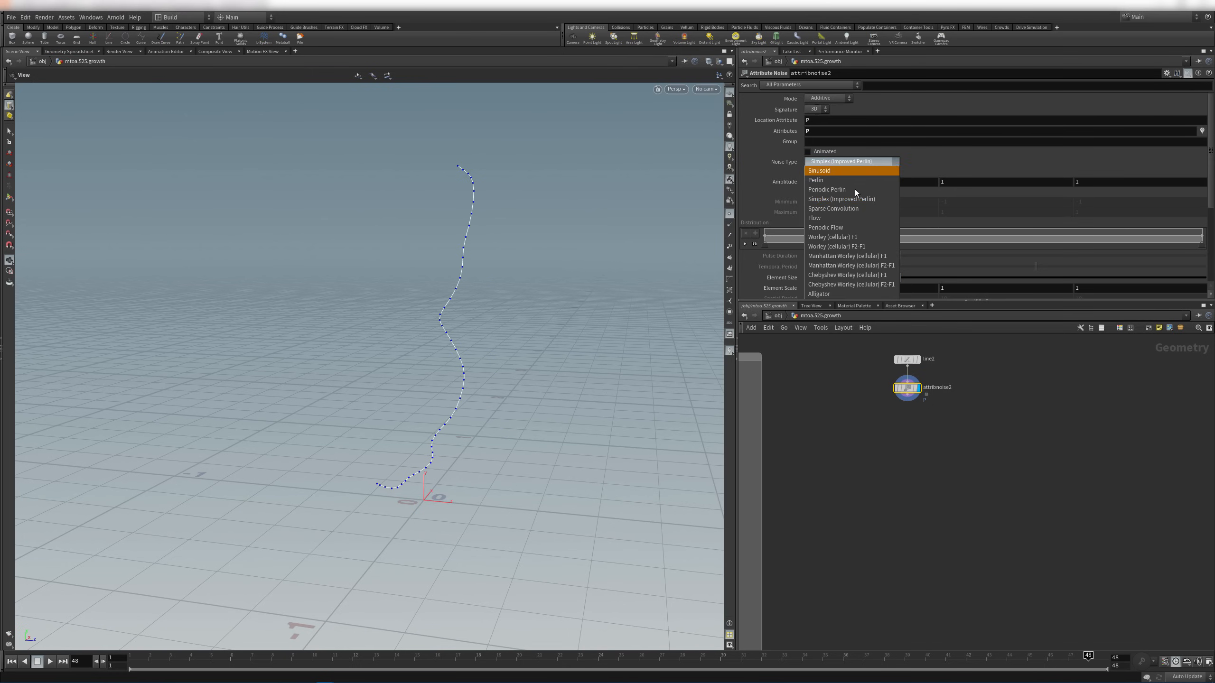
left_click(839, 217)
left_click_drag(355, 358, 502, 335)
left_click_drag(537, 273, 579, 274)
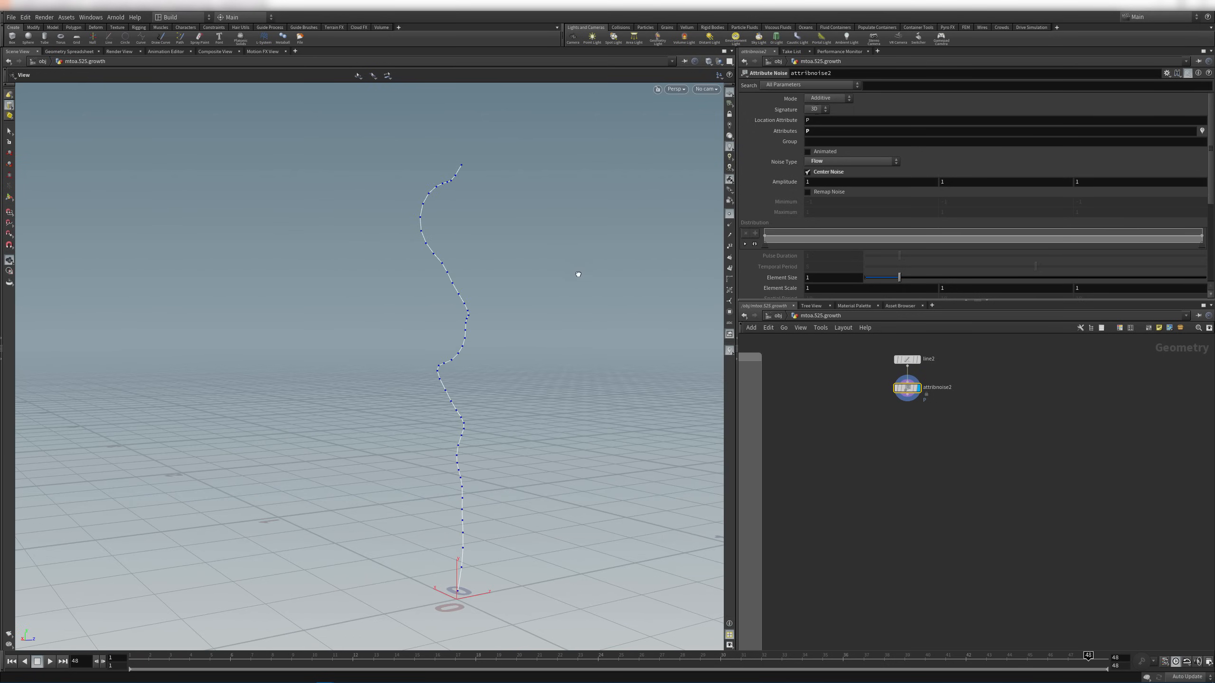
scroll(797, 276, "down", 2)
middle_click_drag(787, 256, 599, 295)
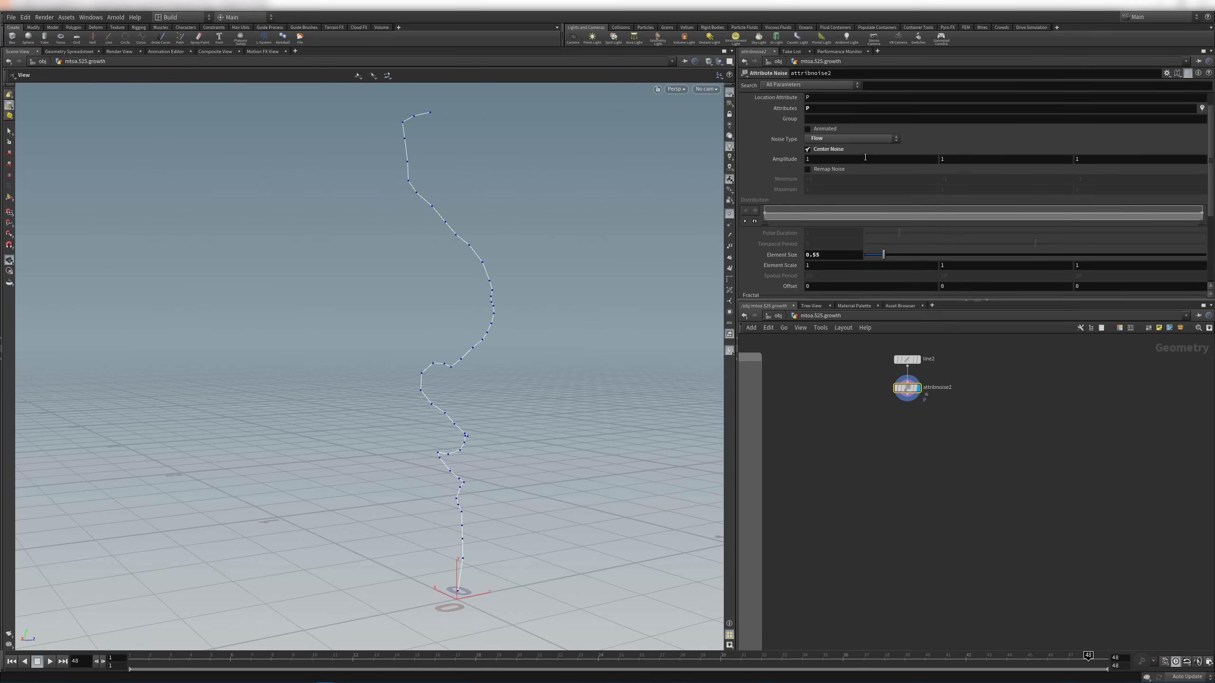
Try animating the noise and scrub frames to watch the curve wiggle, then turn animation off
left_click(808, 129)
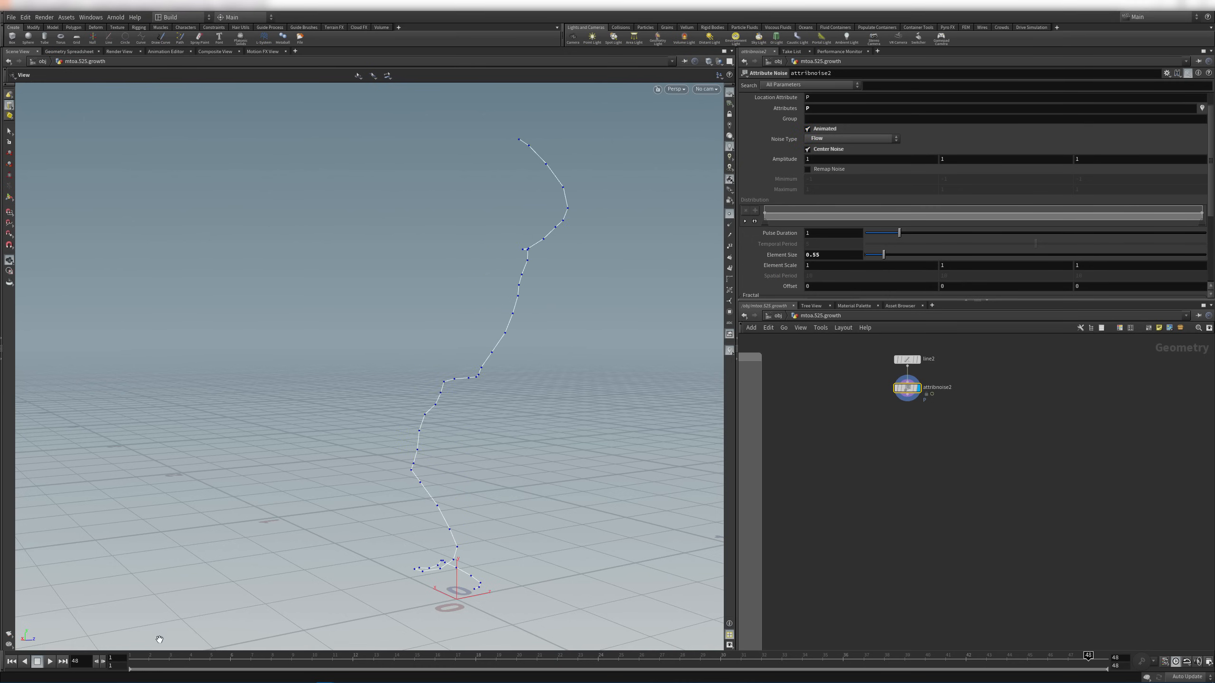
left_click(211, 662)
left_click_drag(256, 665, 122, 482)
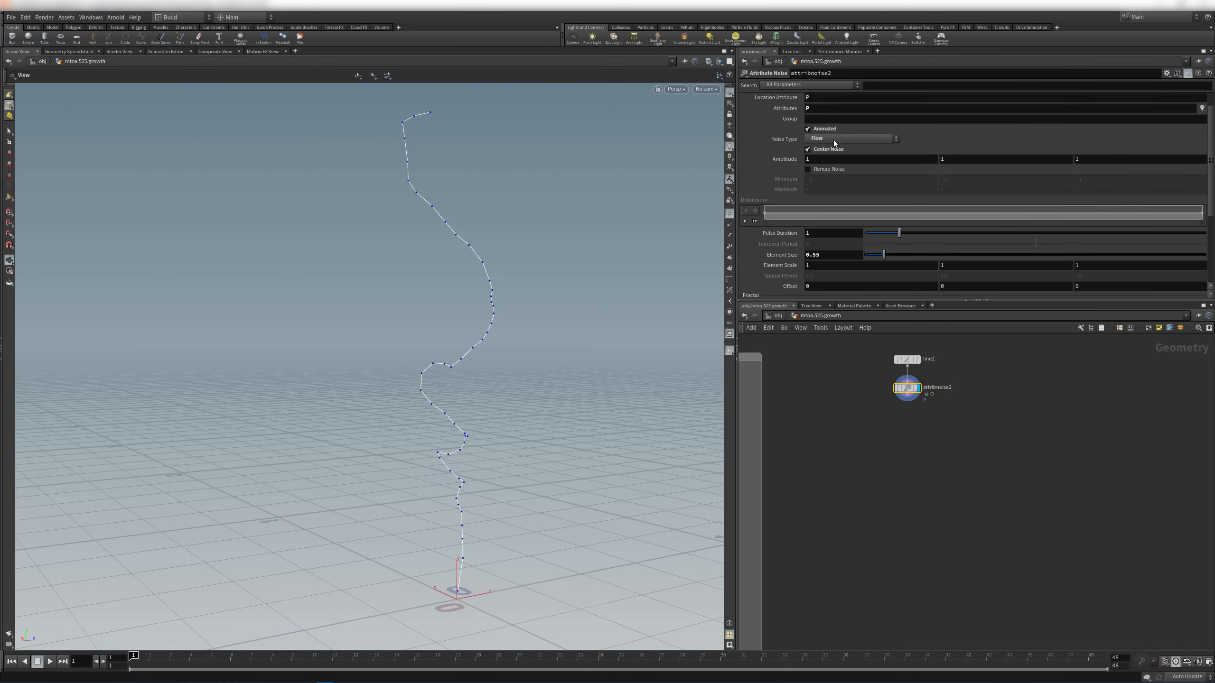
left_click(826, 128)
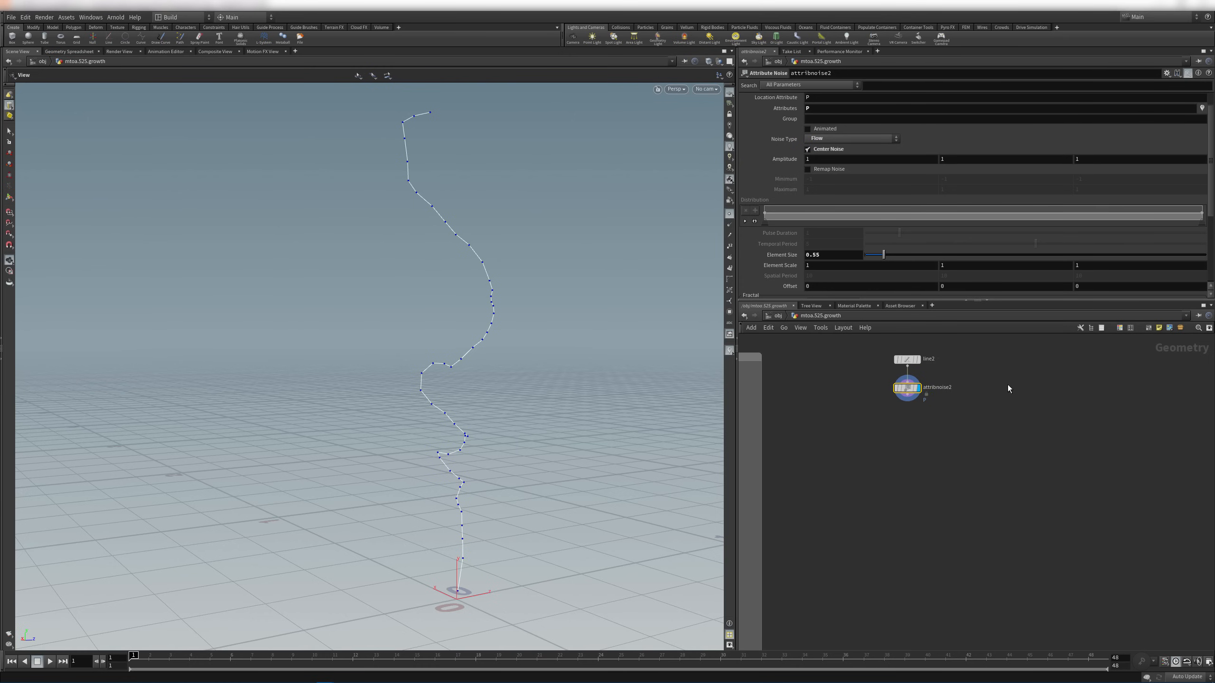
left_click_drag(462, 362, 517, 368)
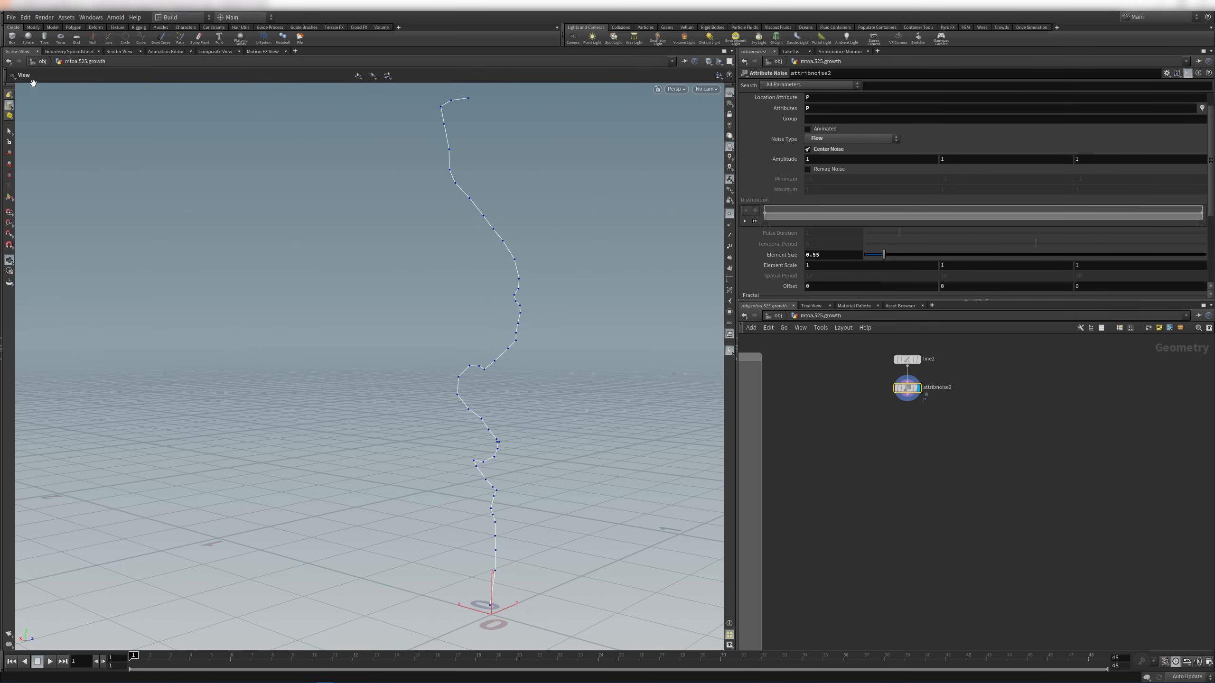
scroll(897, 355, "up", 5)
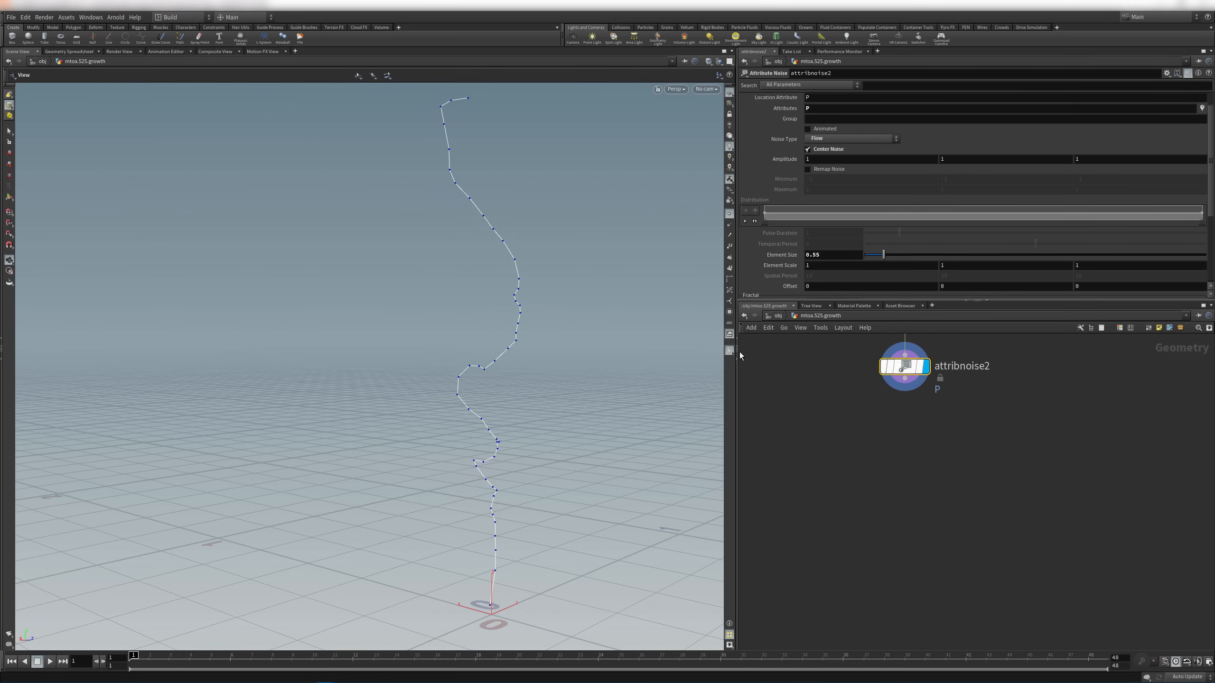
Inspect the noisy P values in the Geometry Spreadsheet across point, vertex, primitive and detail modes
left_click(68, 52)
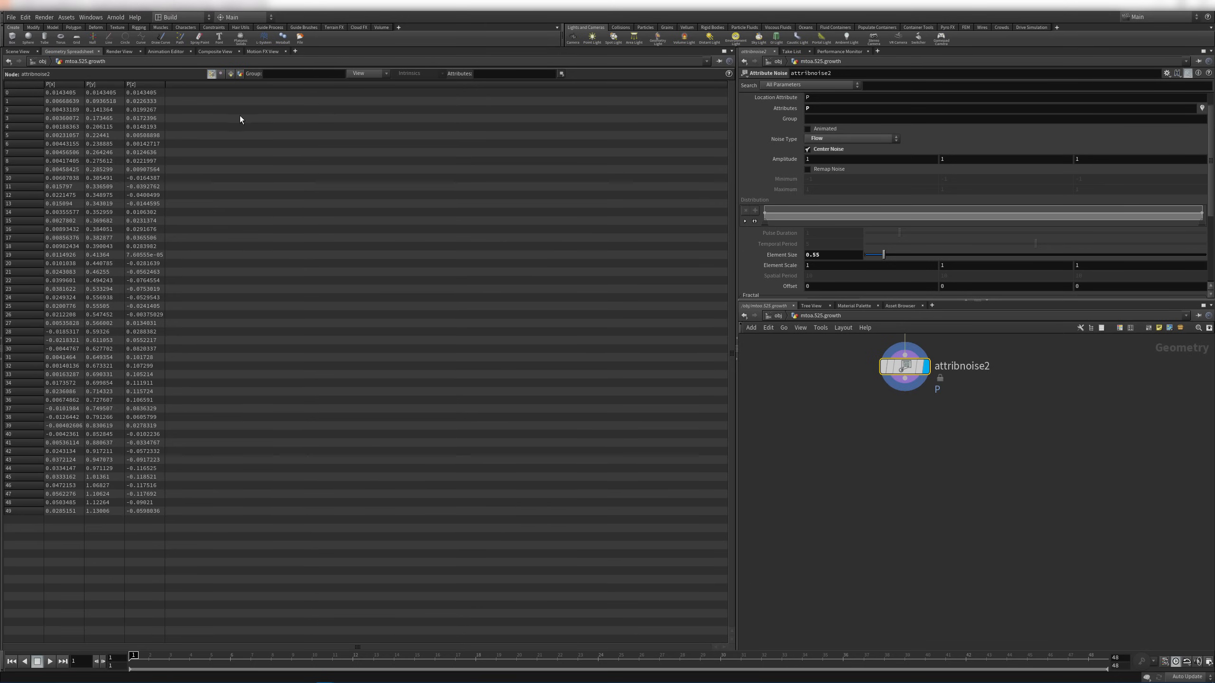
left_click(222, 75)
left_click(231, 75)
left_click(239, 75)
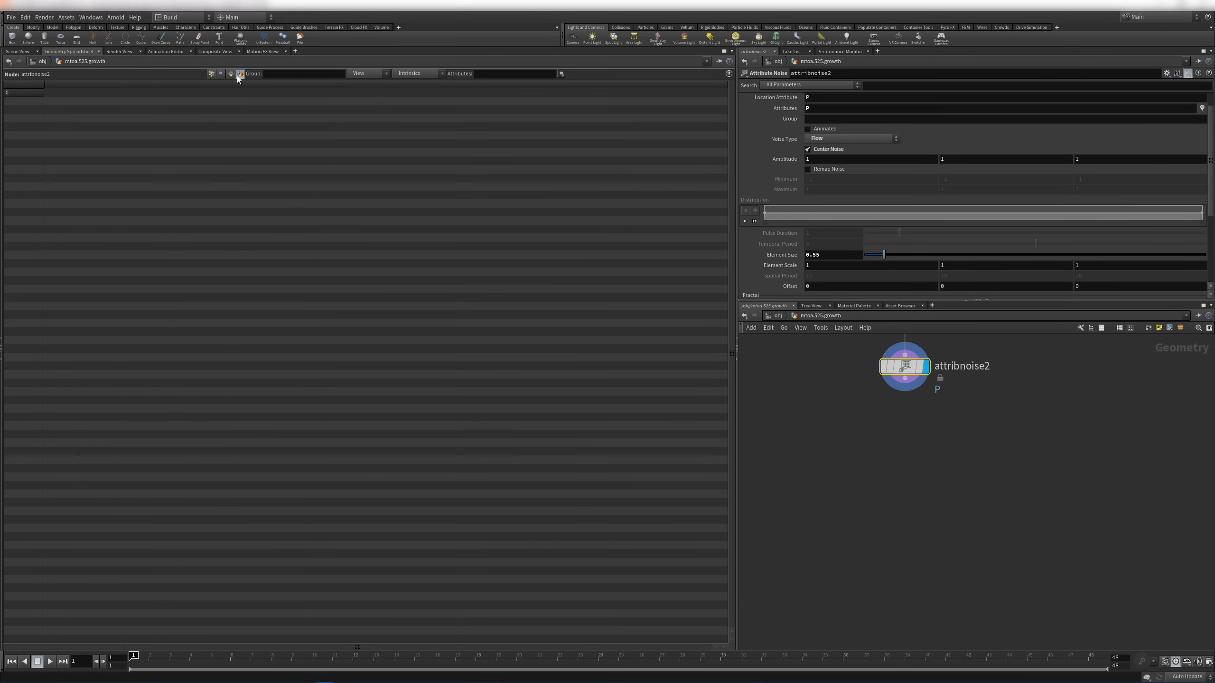
left_click(212, 74)
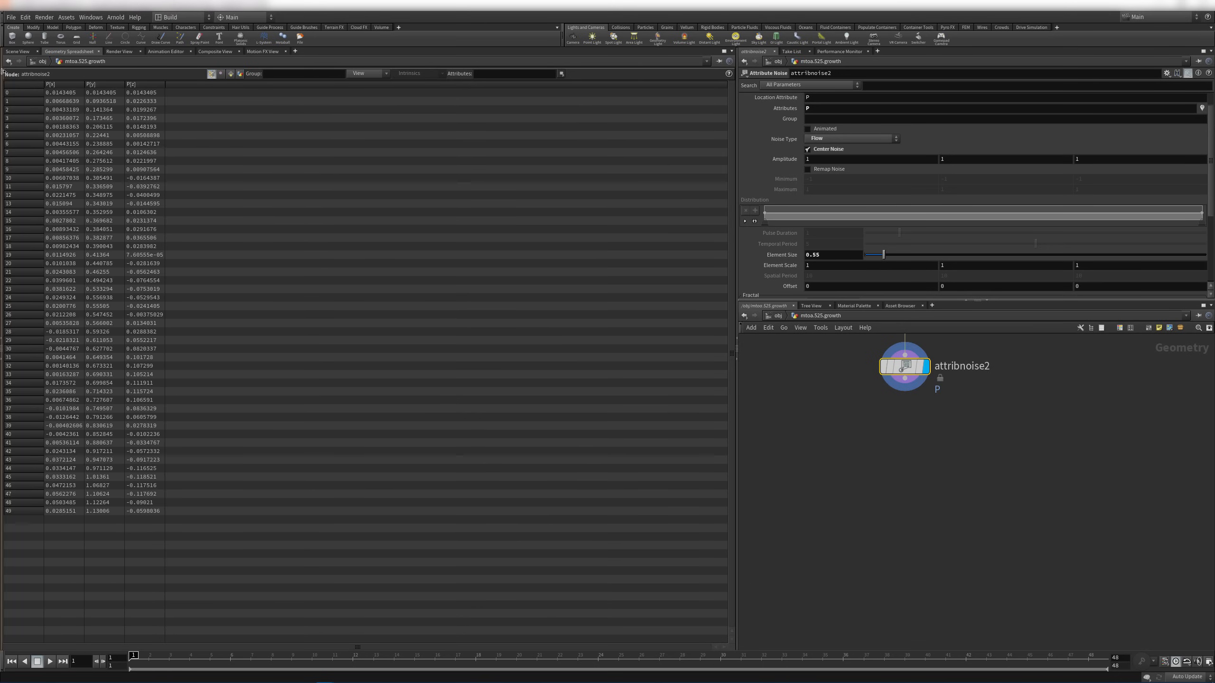
left_click(18, 52)
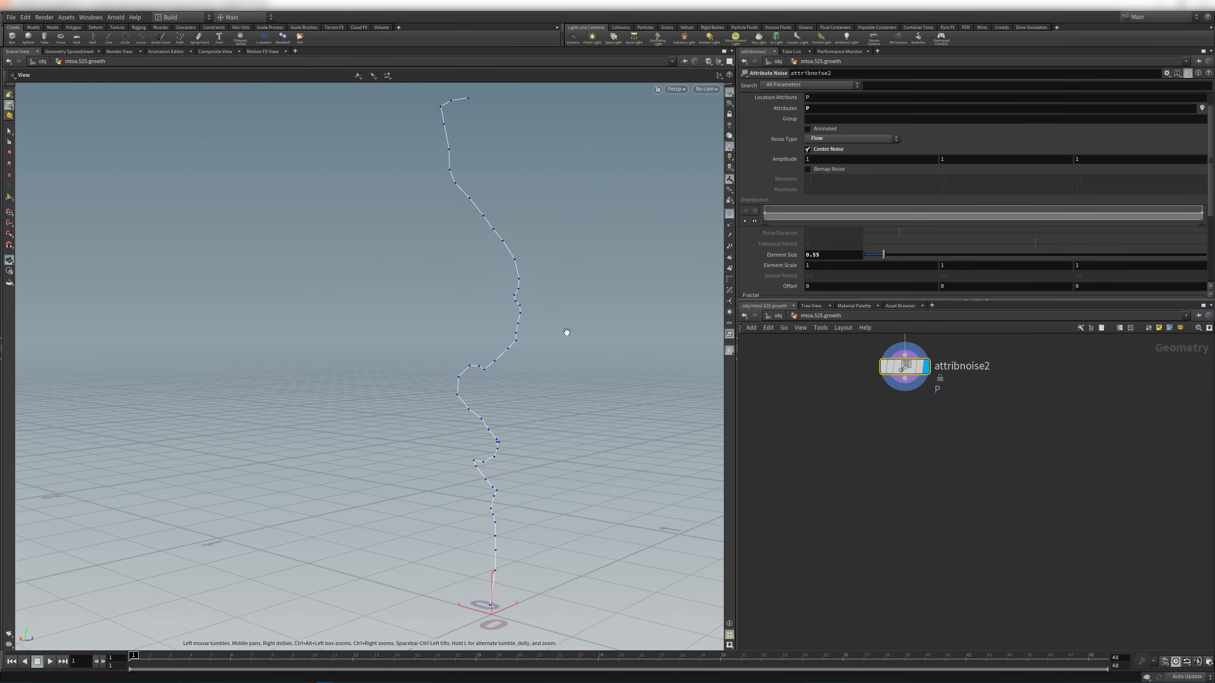
left_click(935, 445)
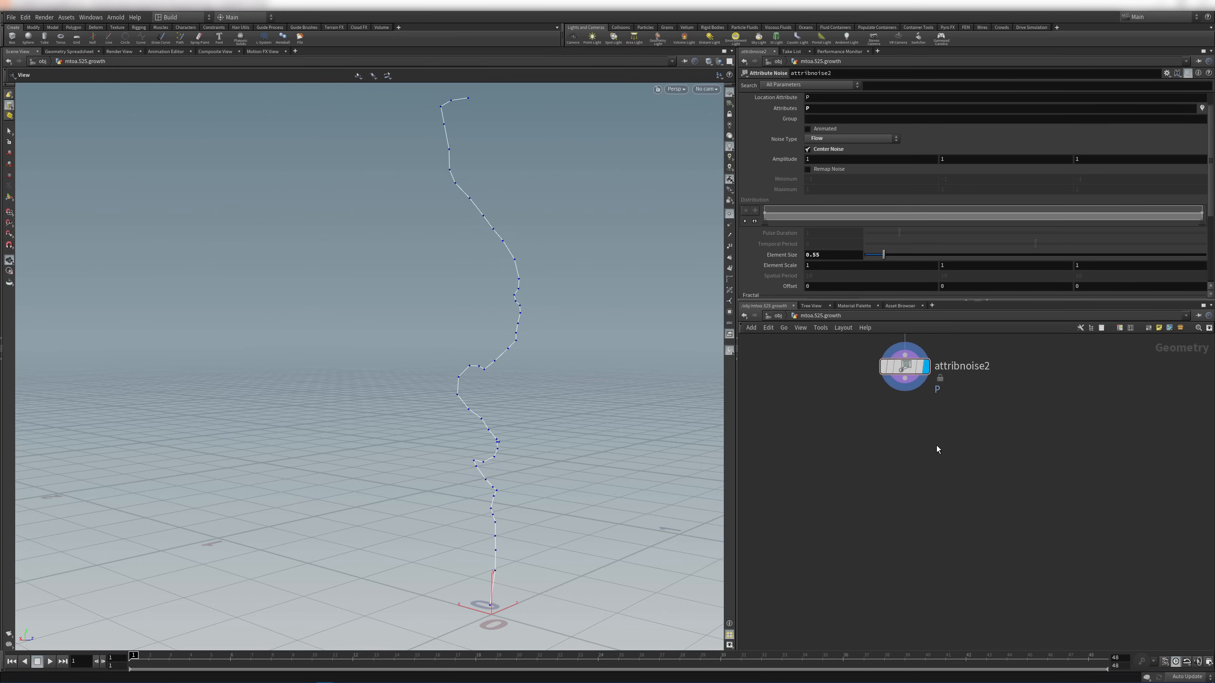
middle_click_drag(956, 447, 931, 488)
Add a UV Texture node after attribnoise2 with Texture Type Rows & Columns and display it
key("Tab")
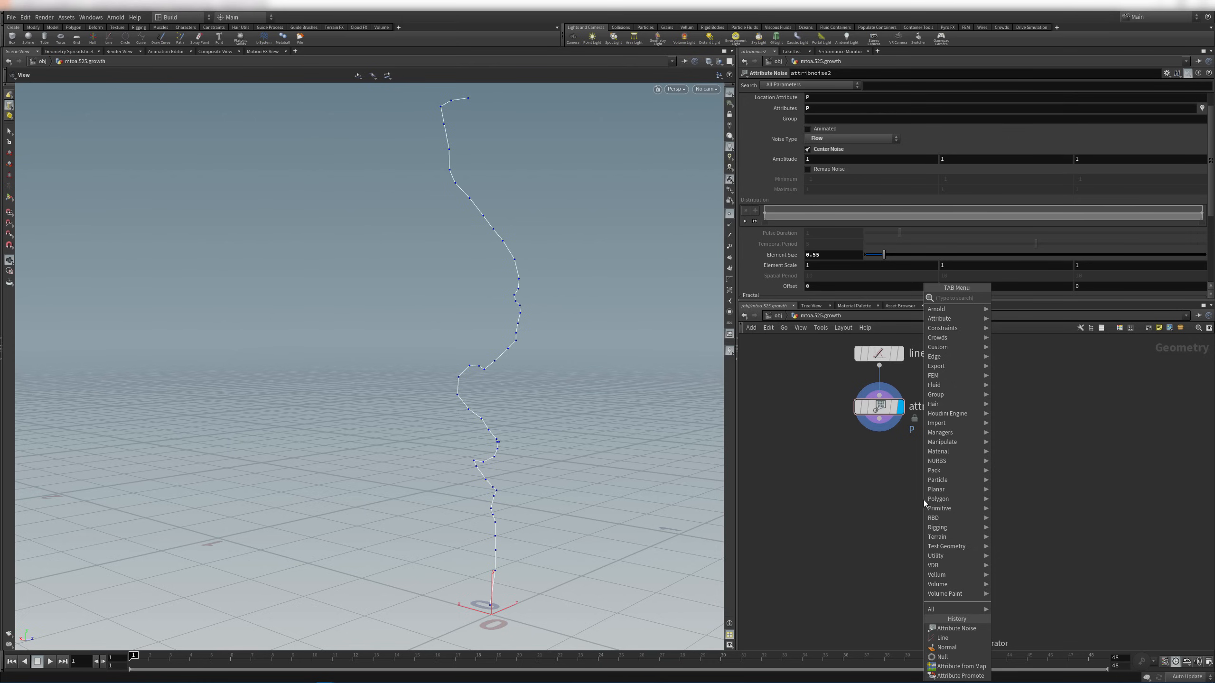
type("uvtex")
key("Return")
left_click(880, 461)
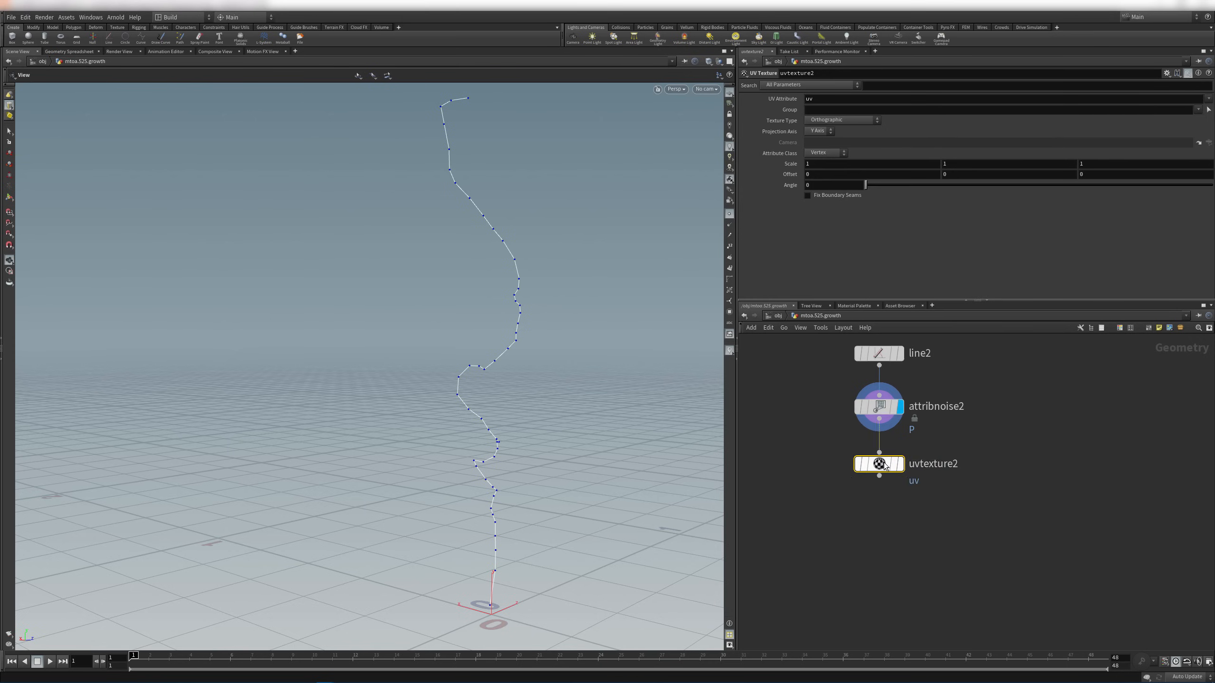
left_click(835, 153)
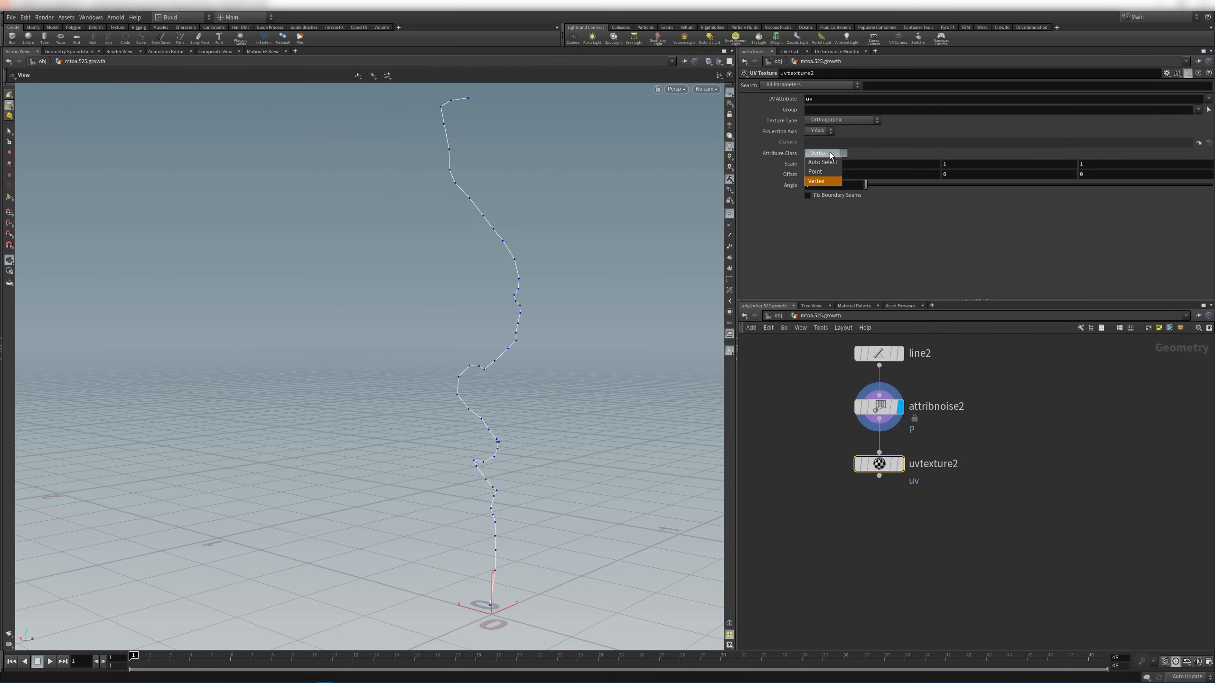
left_click(828, 127)
left_click(830, 120)
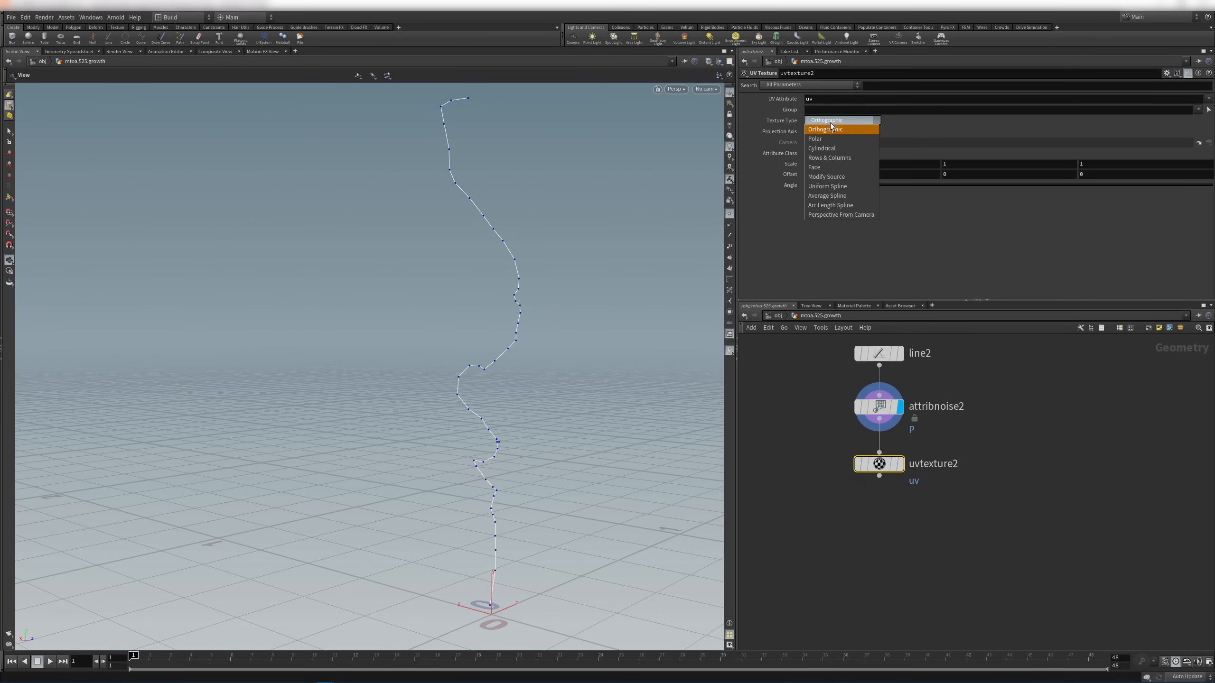
left_click(845, 157)
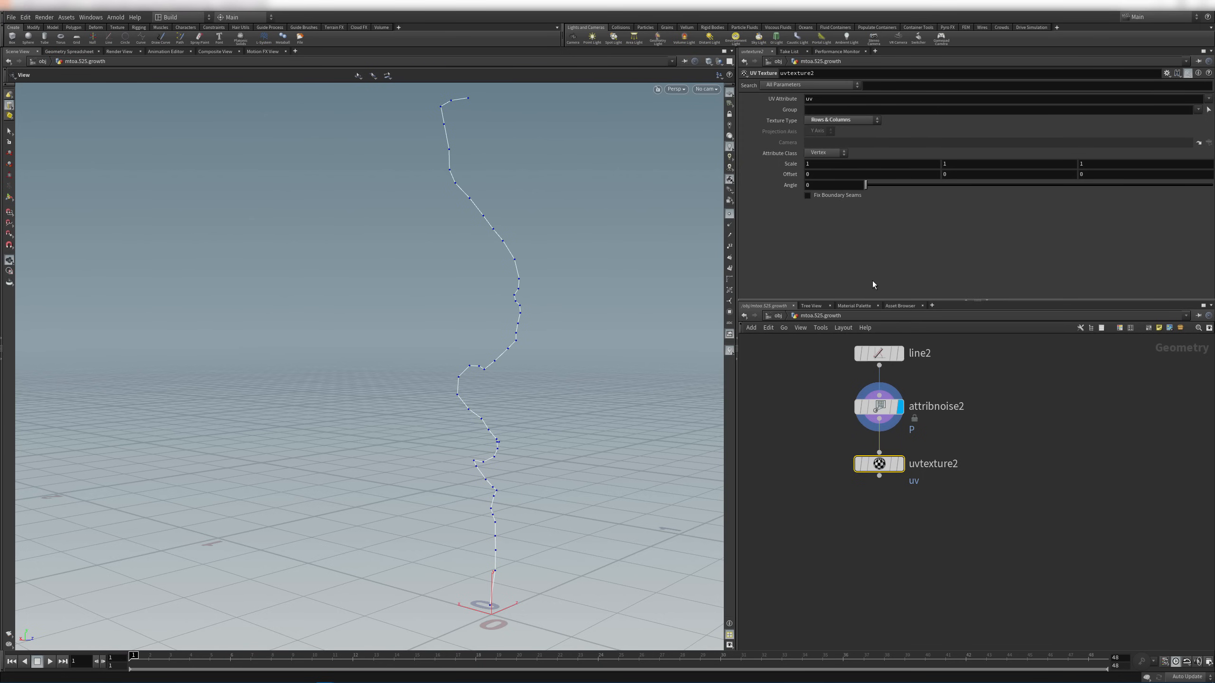
left_click(899, 464)
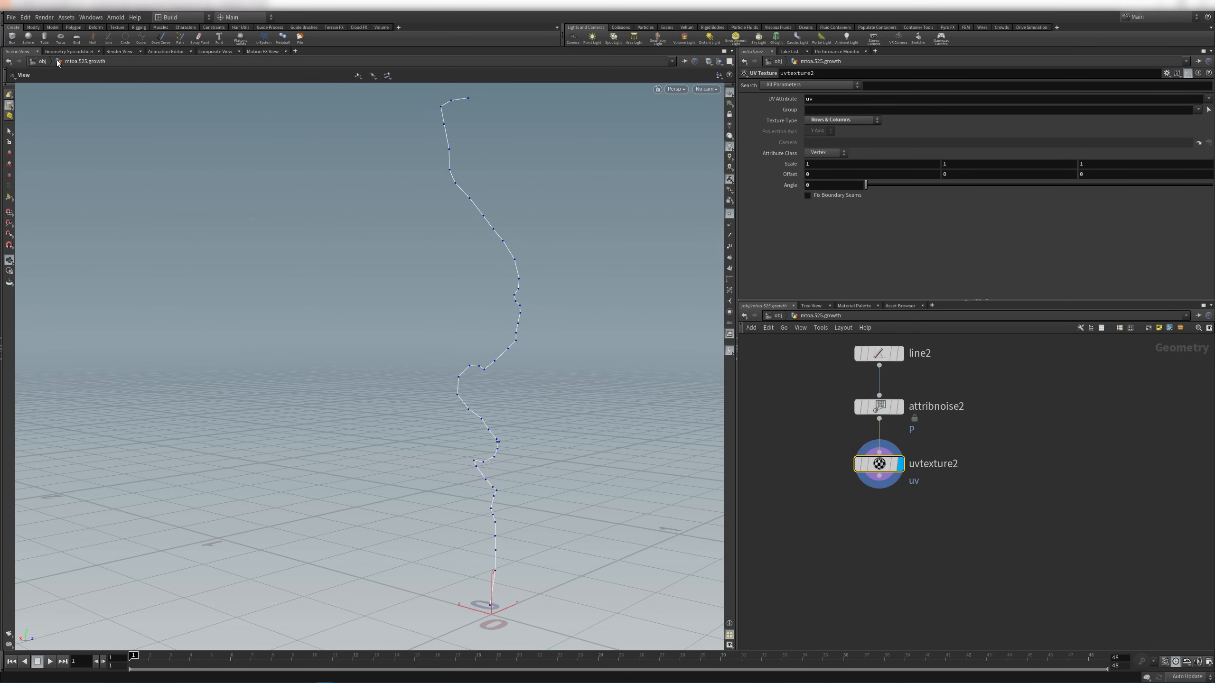
Check the per-vertex uv values in the spreadsheet, then bypass the noise node
left_click(69, 52)
left_click(220, 74)
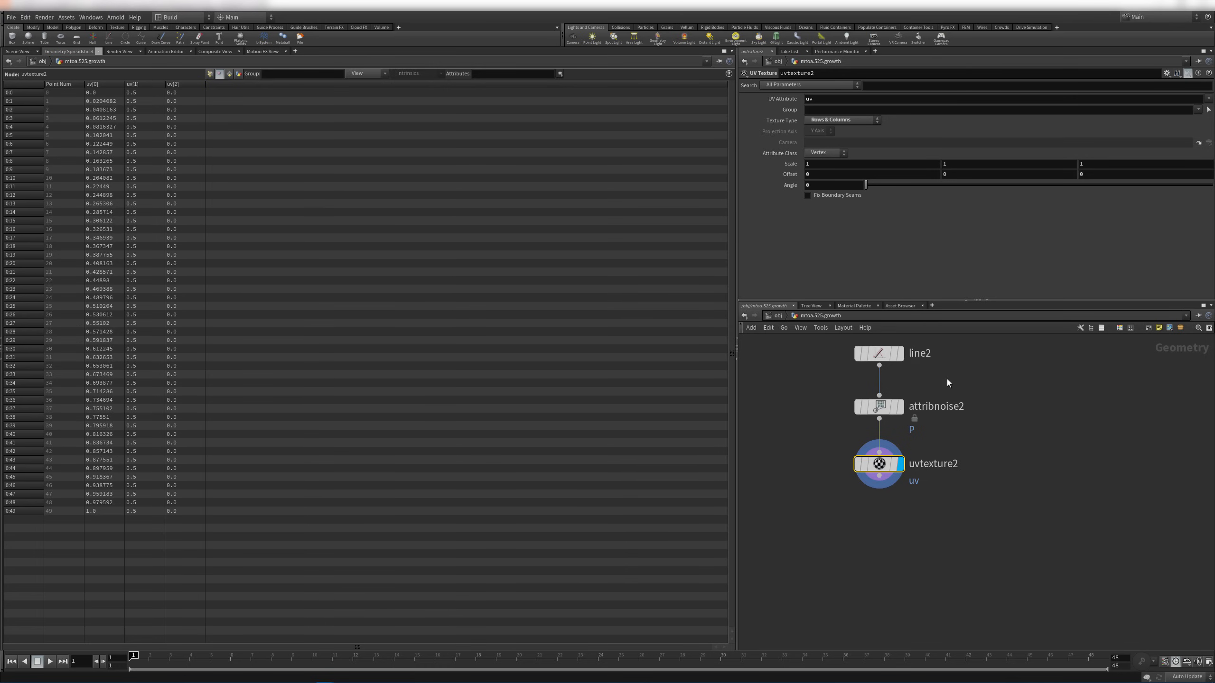
middle_click_drag(948, 381, 922, 444)
mouse_move(861, 471)
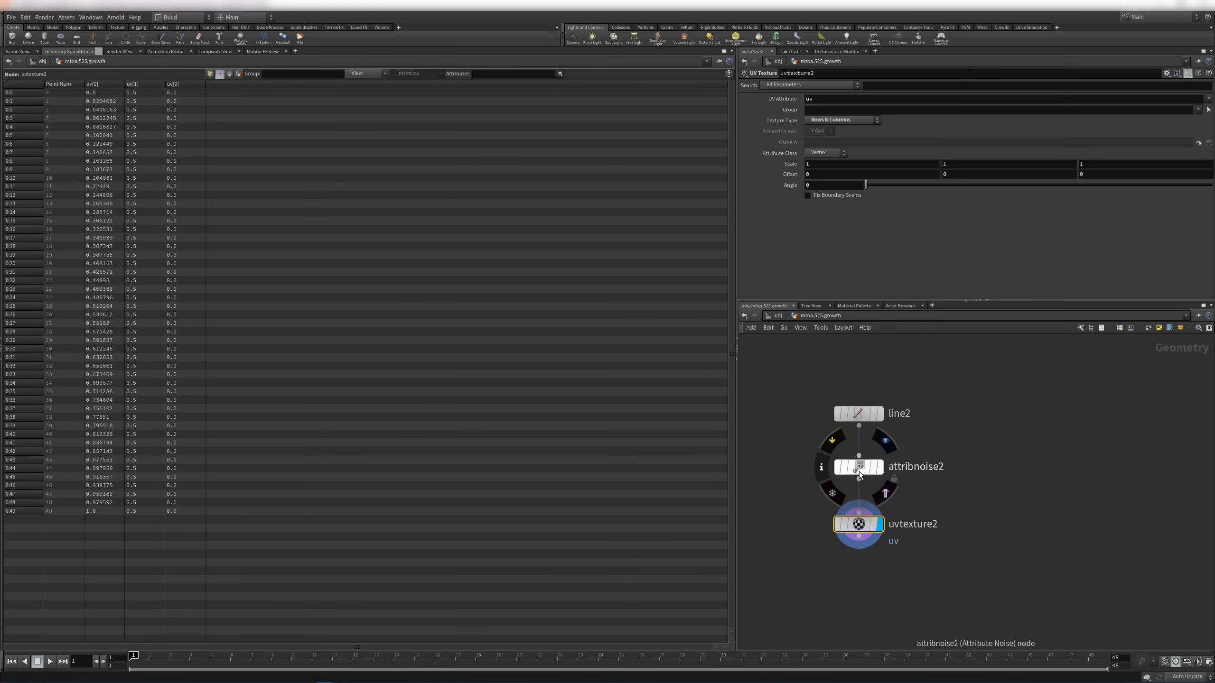
left_click(859, 467)
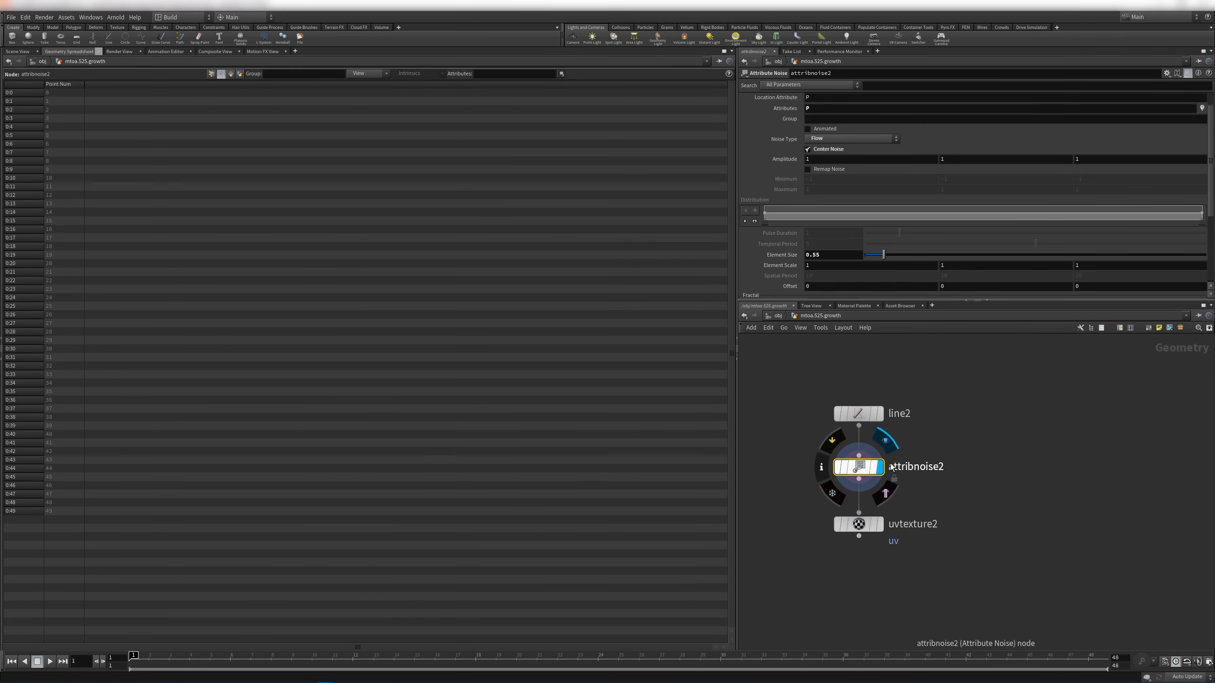
left_click(879, 524)
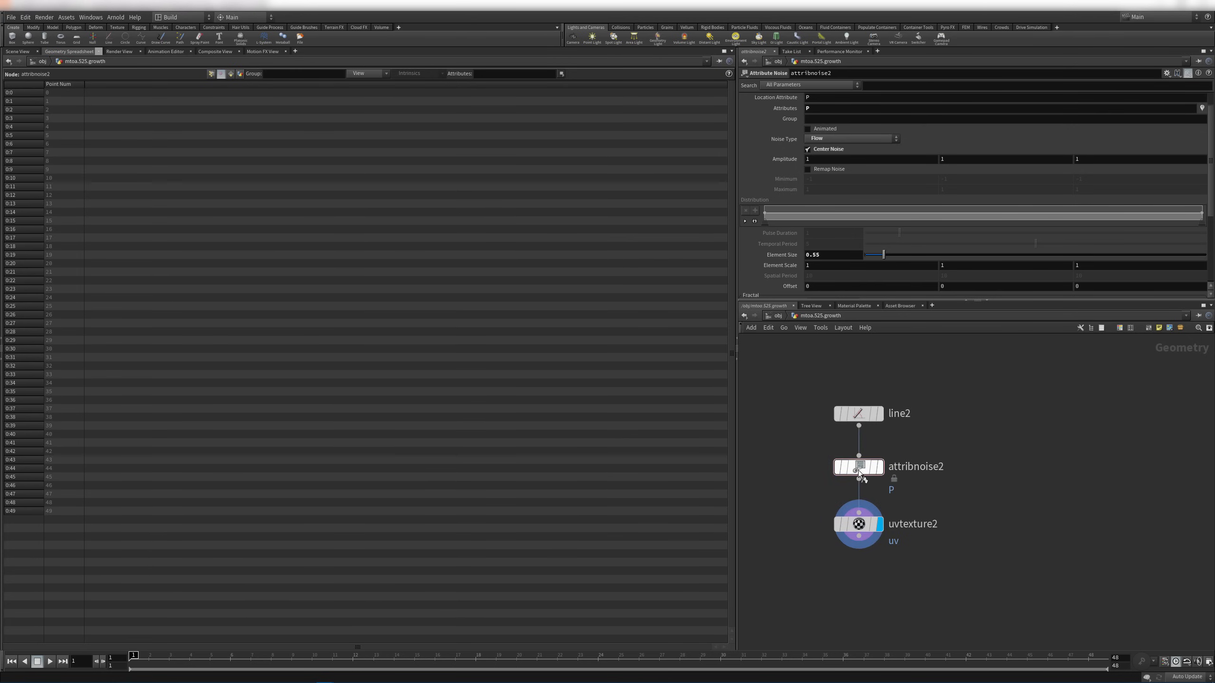
left_click(835, 440)
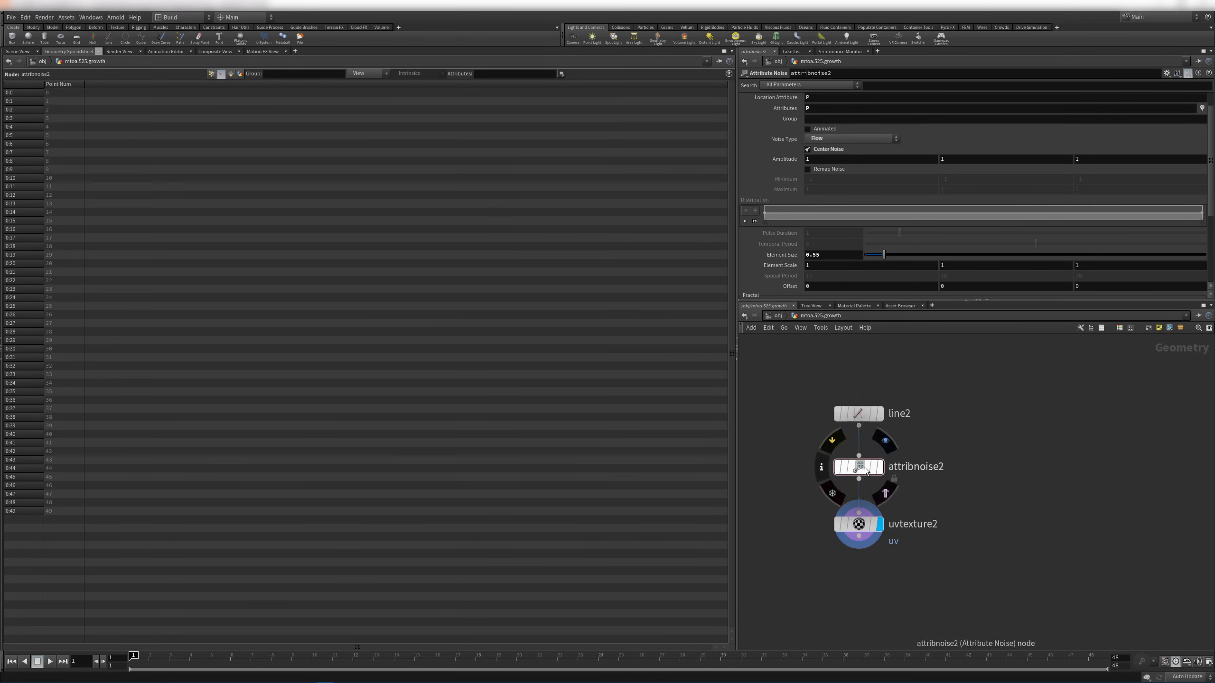
Reduce line2 to 2 points and compare its uv values and straight line in 3D
left_click(861, 415)
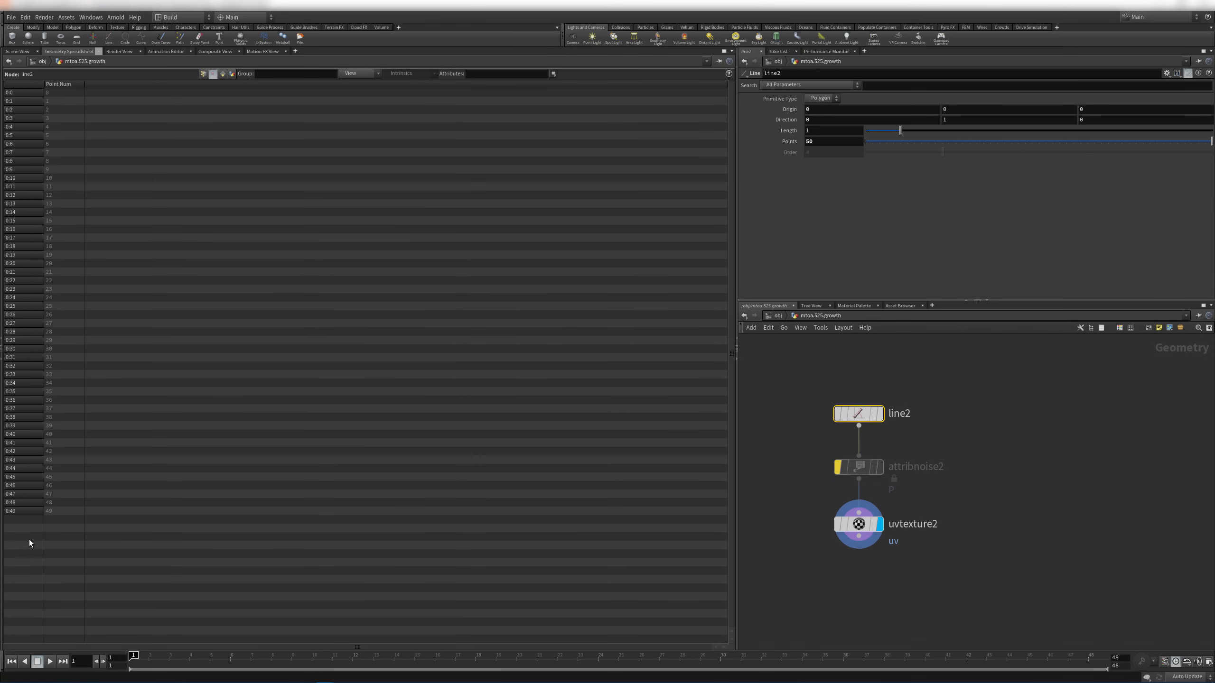
left_click(849, 465)
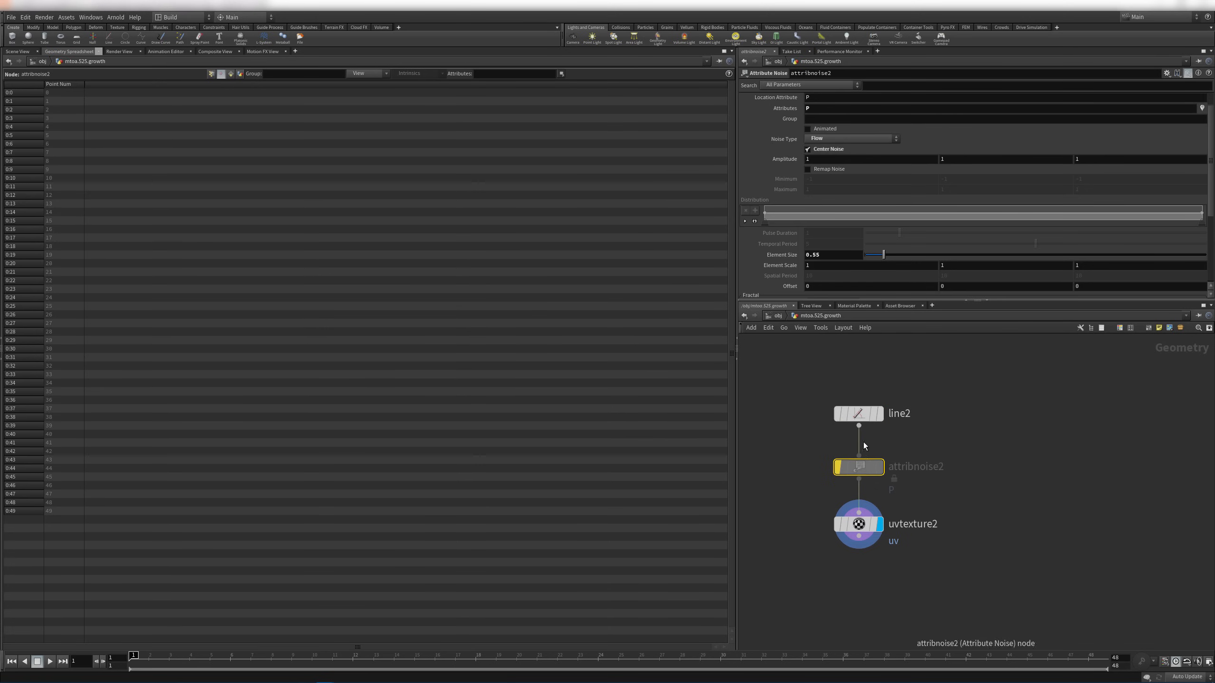
left_click(858, 414)
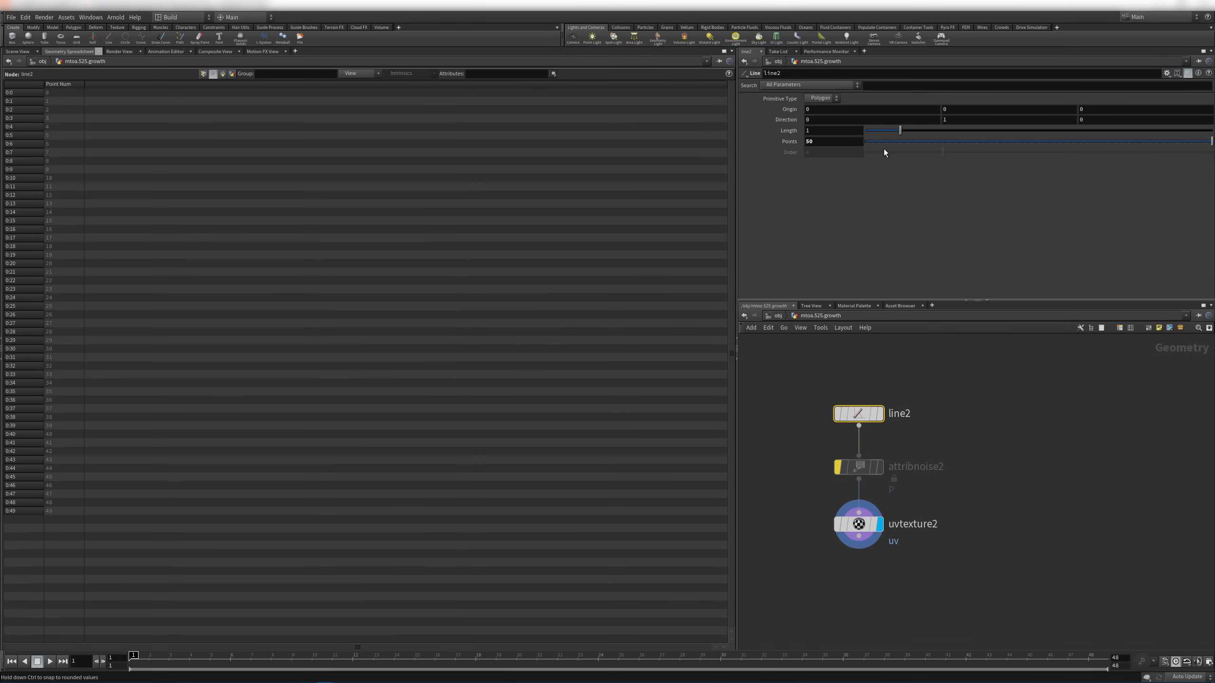
mouse_move(884, 144)
left_mouse_down()
mouse_move(871, 141)
mouse_move(883, 144)
left_mouse_up()
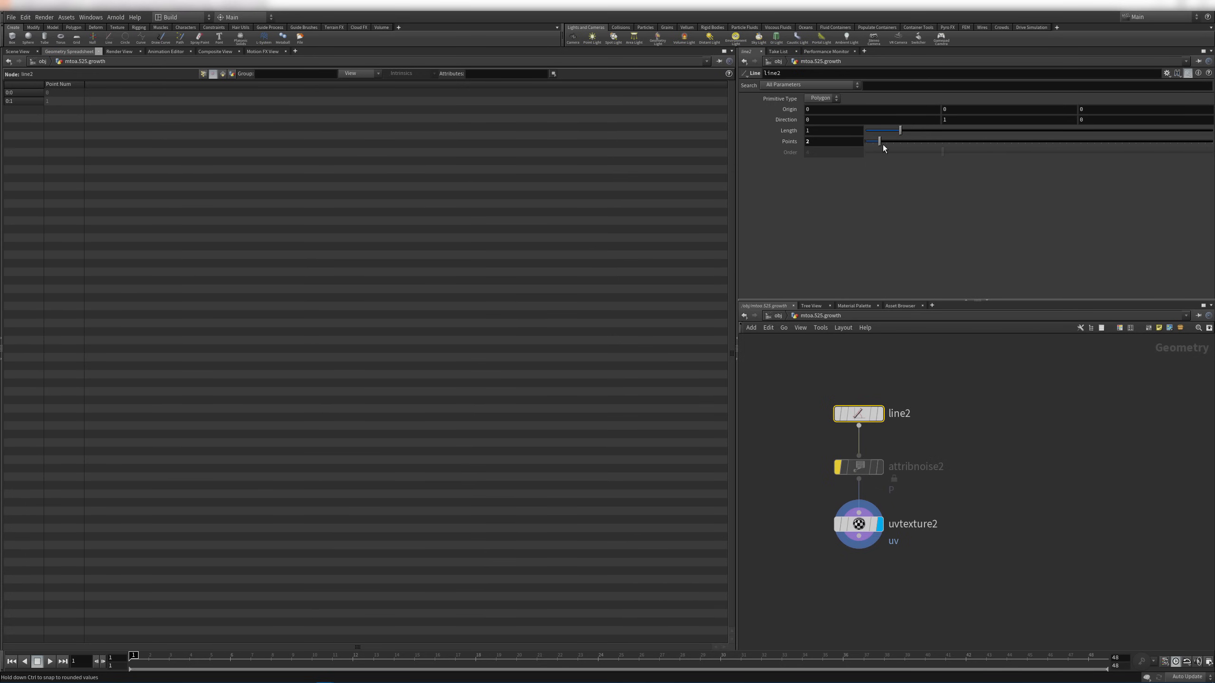
left_click(858, 524)
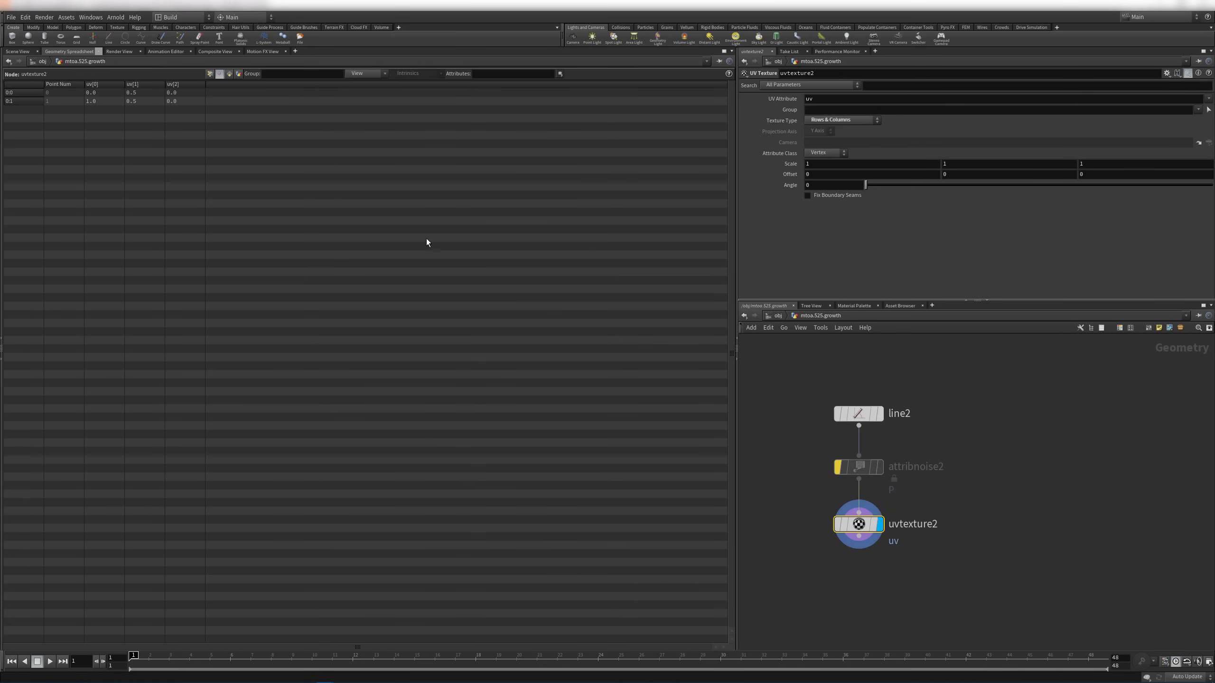
left_click(21, 52)
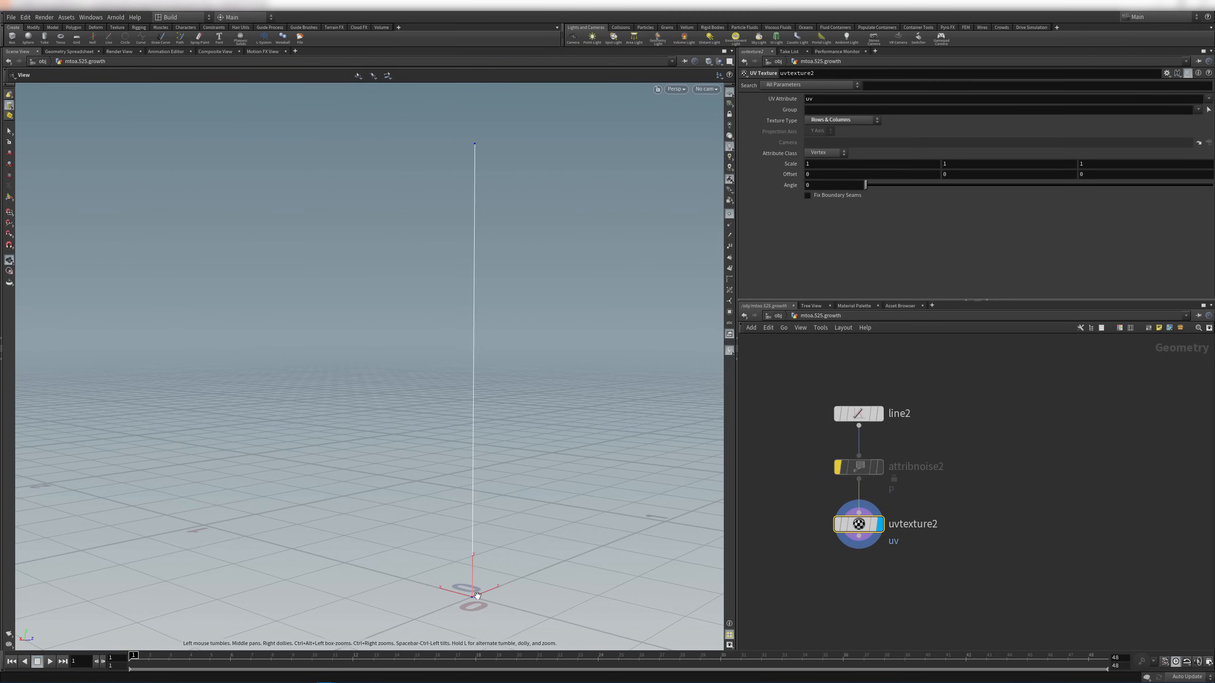
left_click(69, 51)
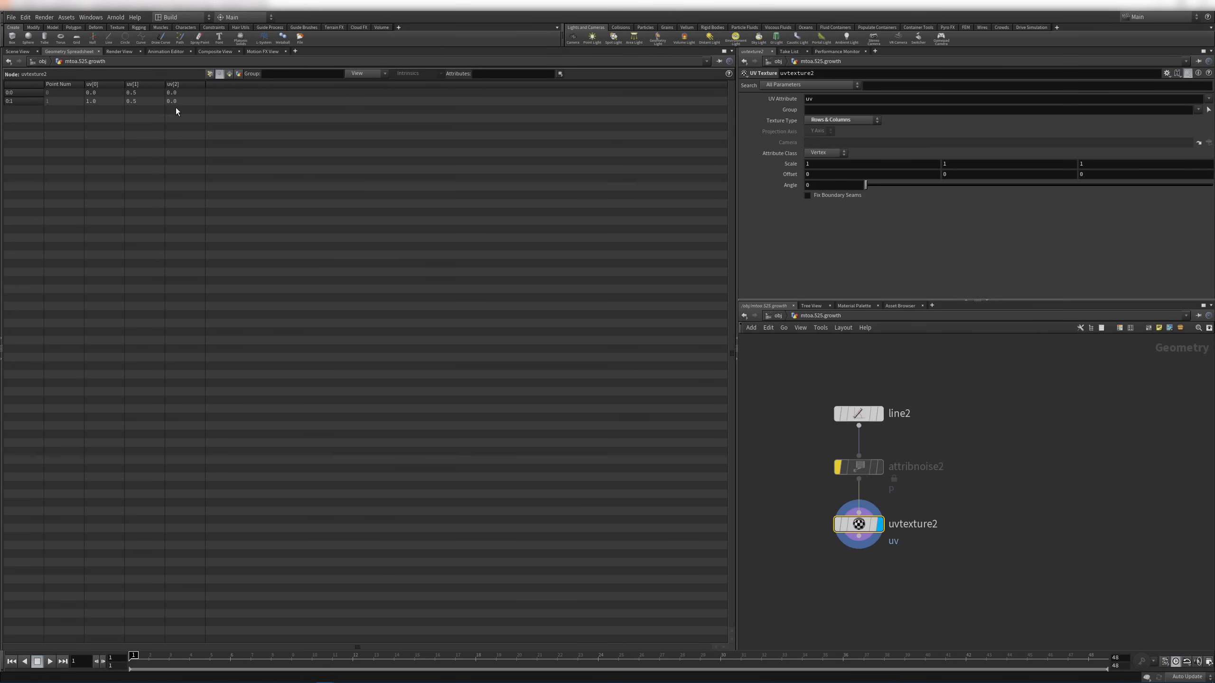
Restore line2 to 50 points and re-enable the noise node
left_click(860, 415)
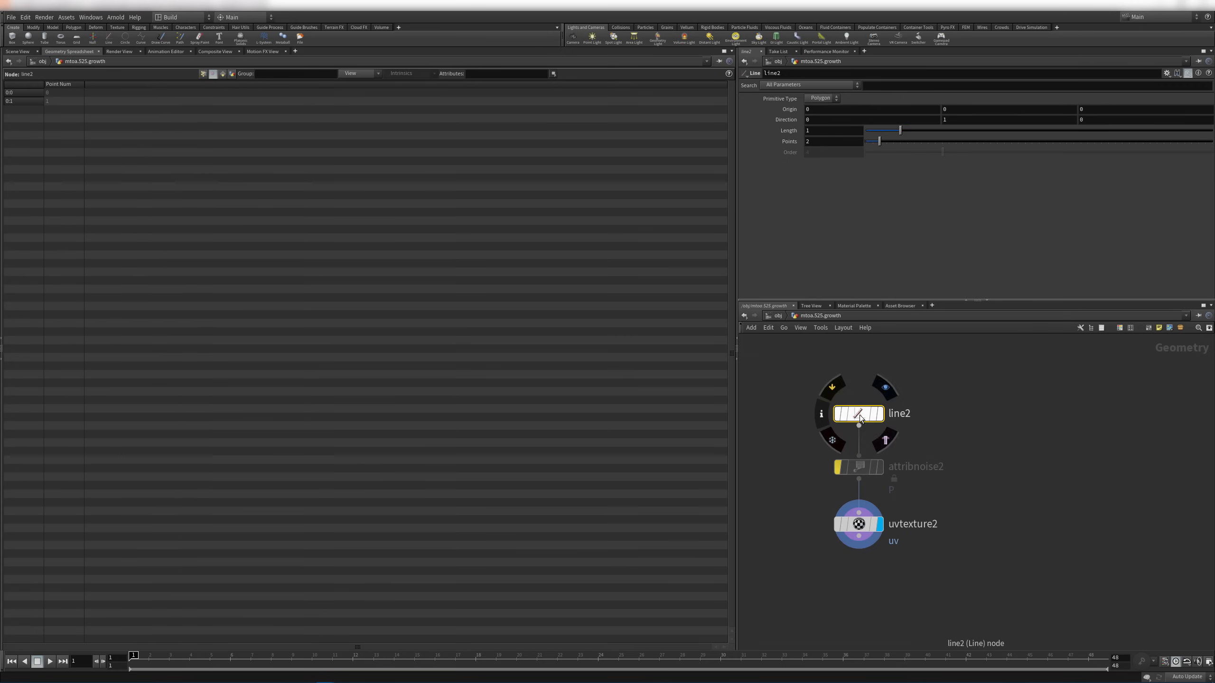
left_click_drag(879, 141, 1209, 145)
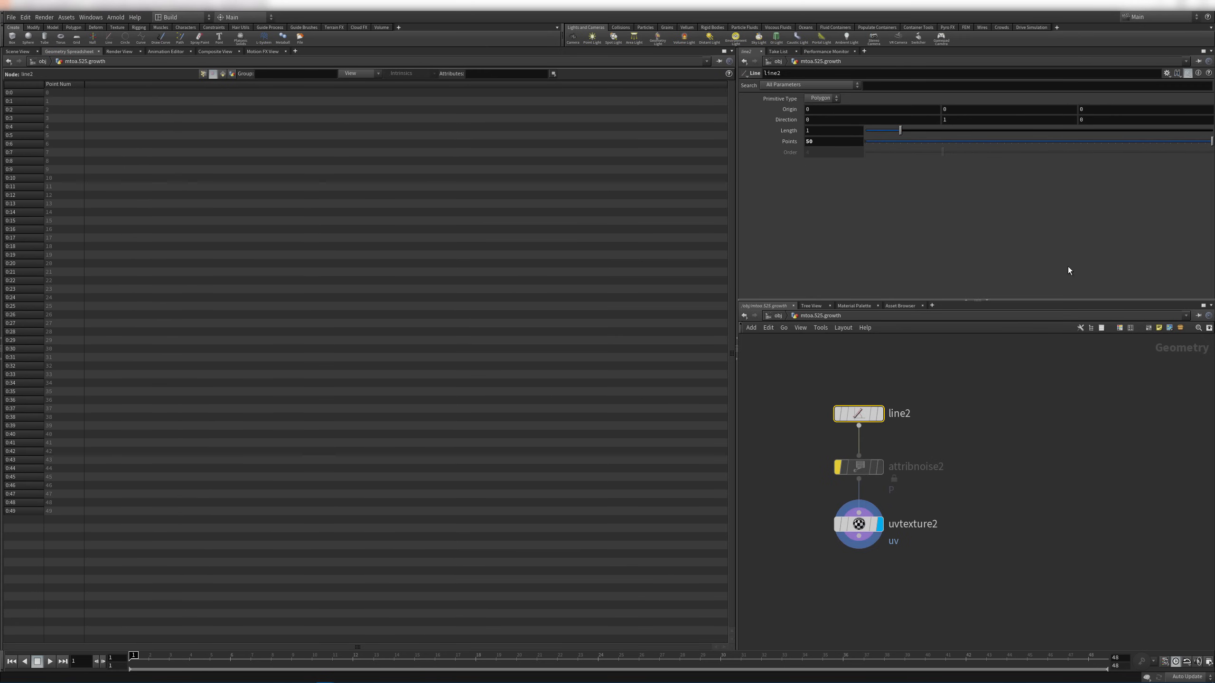
left_click(859, 523)
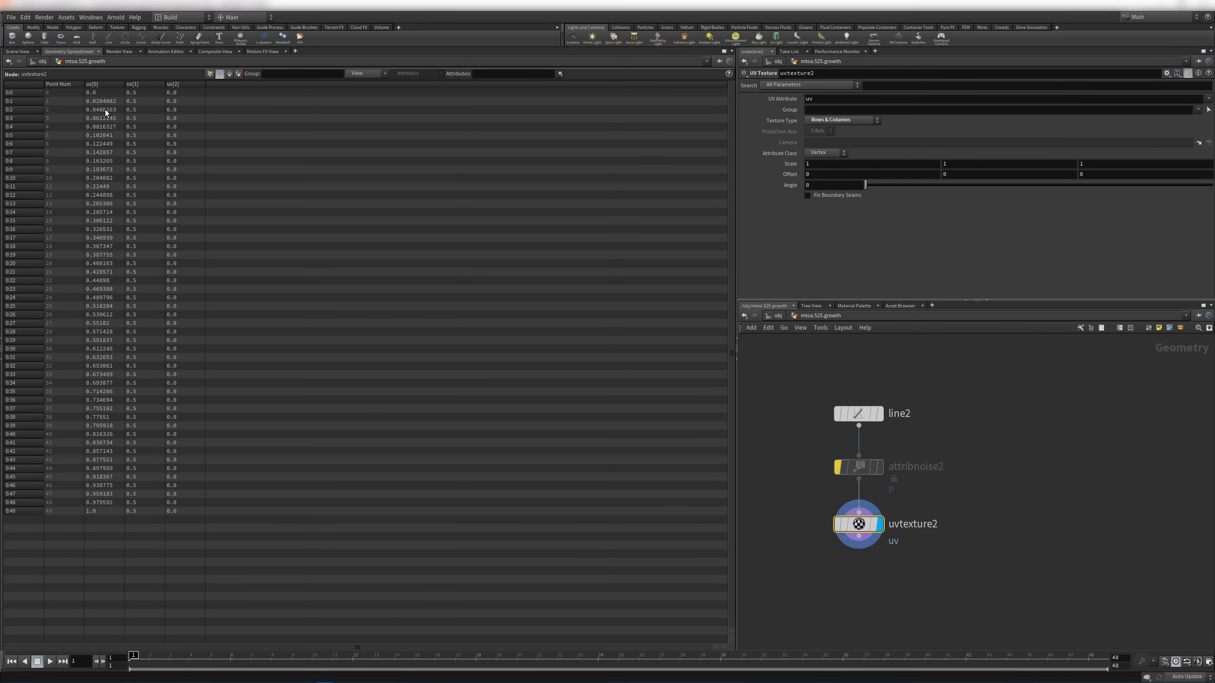
left_click(854, 467)
left_click(861, 526)
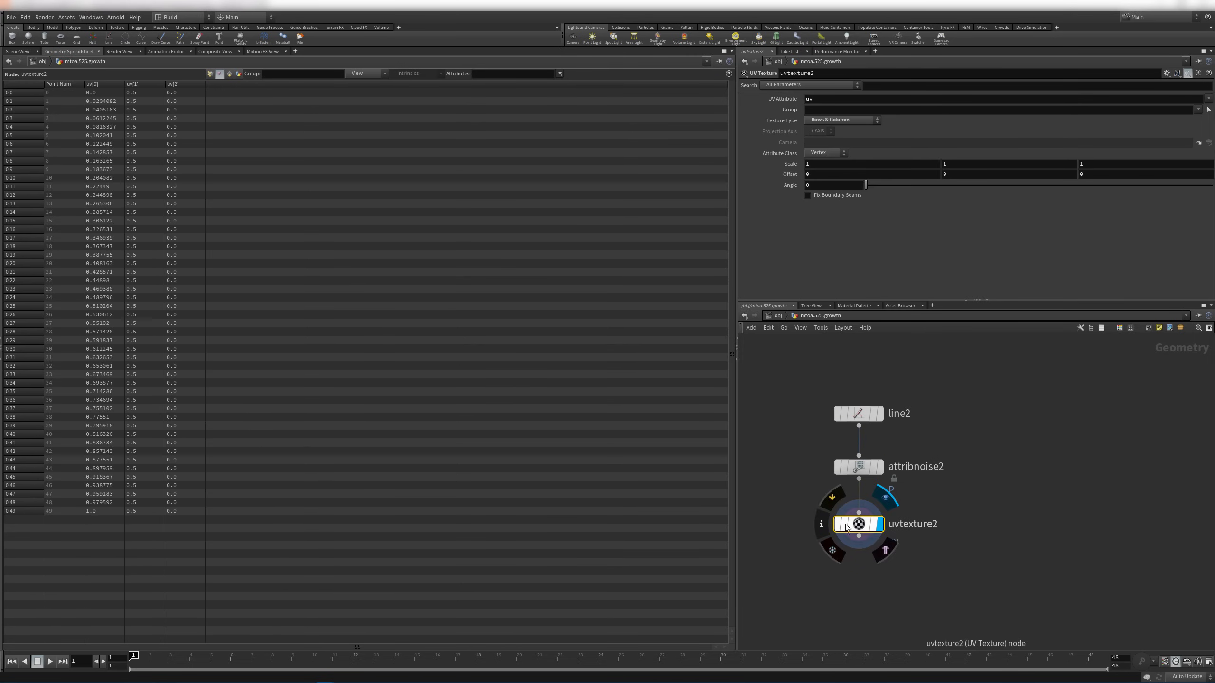
left_click(17, 51)
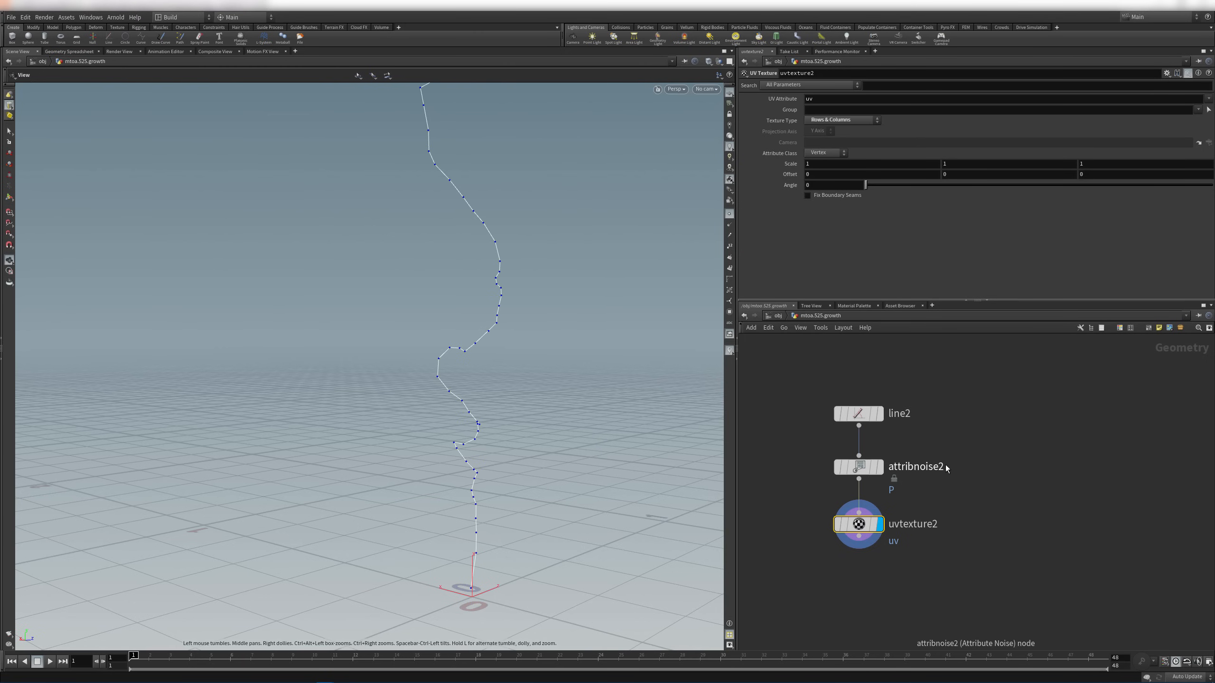
Add a PolyWire node fed from line2 and display its tube in the viewport
left_click_drag(542, 348, 600, 310)
right_click_drag(600, 311, 609, 322)
left_click_drag(583, 306, 497, 319)
key("Tab")
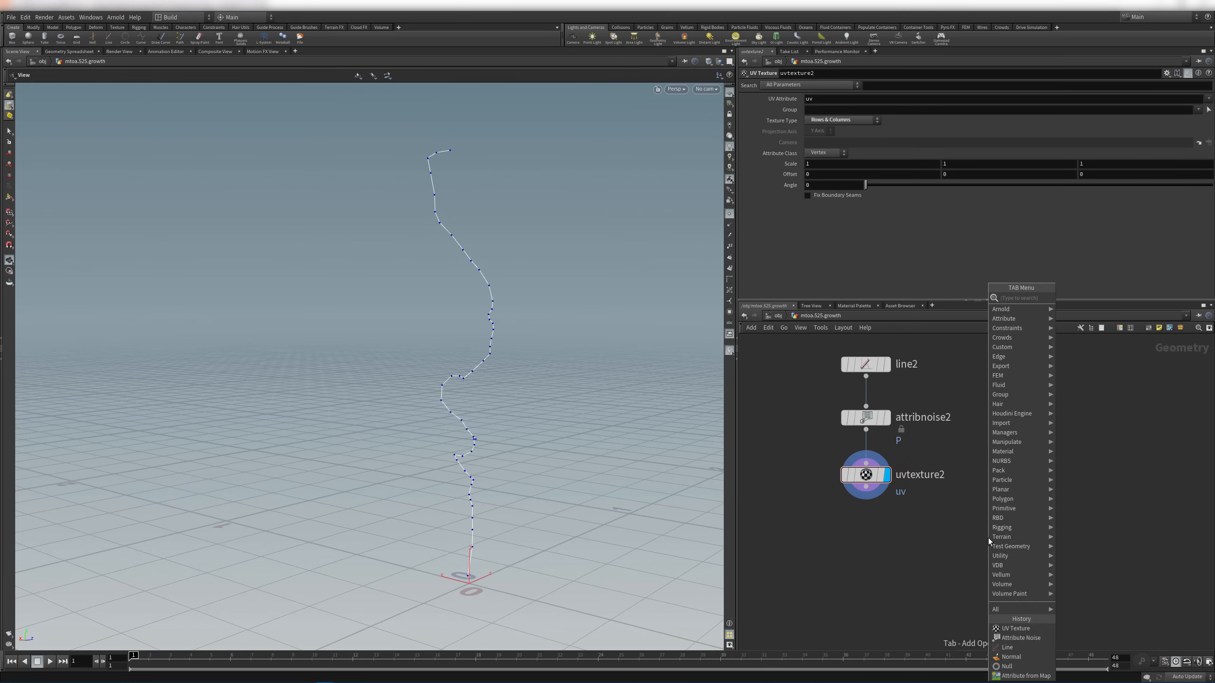
type("poly")
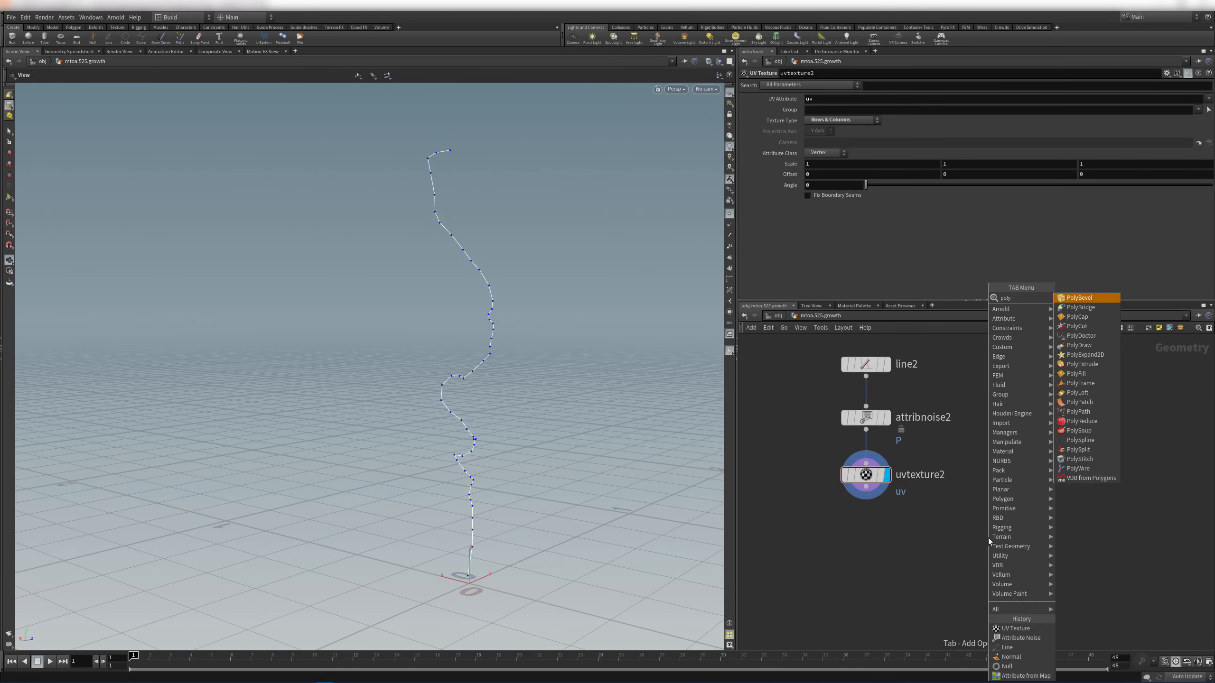
type("wire")
key("Return")
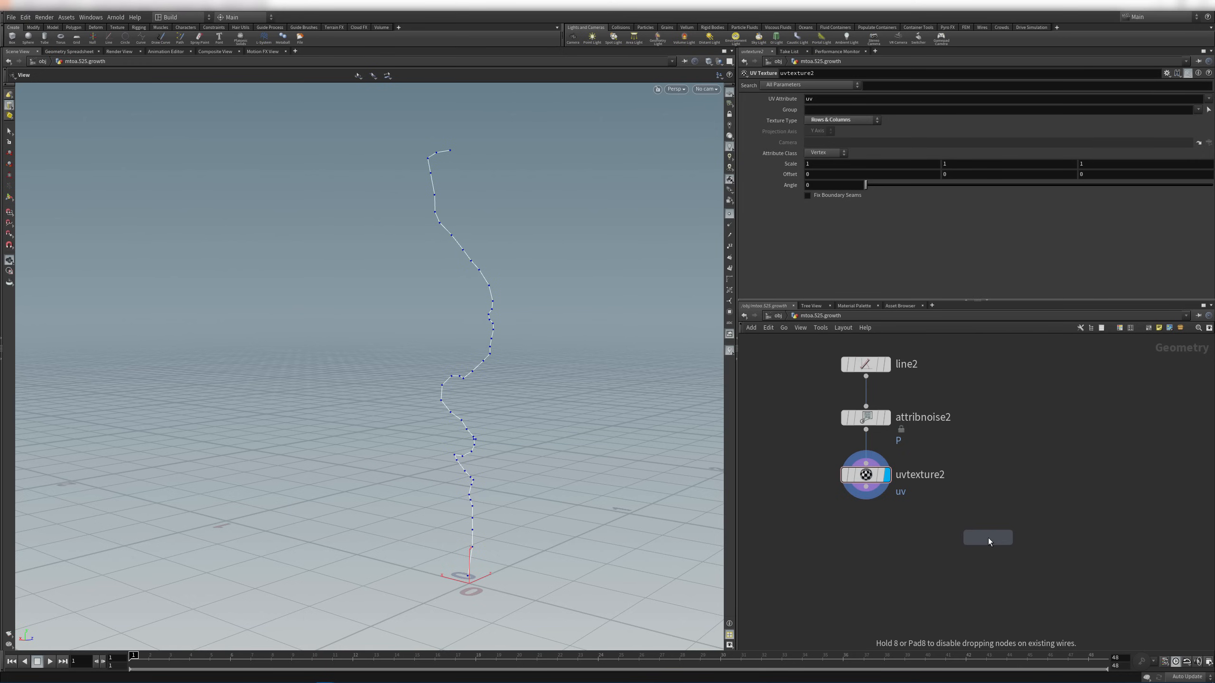
left_click(1008, 496)
left_click_drag(866, 377, 999, 478)
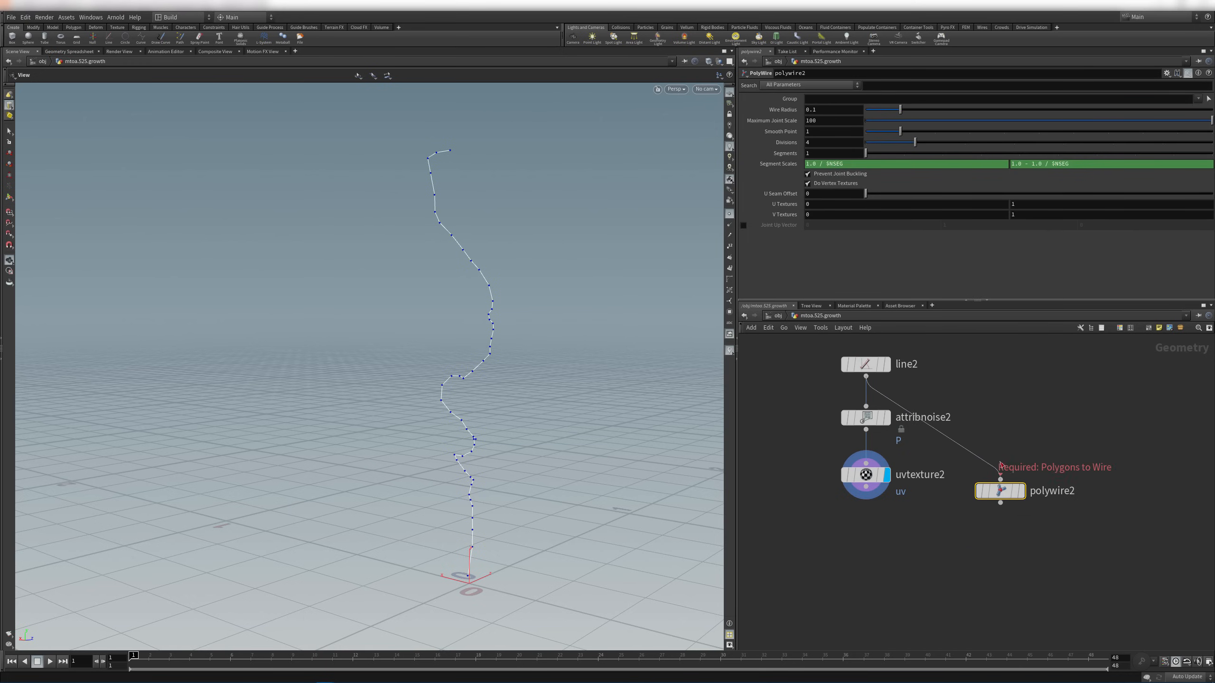
left_click(1023, 494)
Set polywire2's wire radius to about 0.121 and move the node aside
left_click_drag(478, 420, 401, 398)
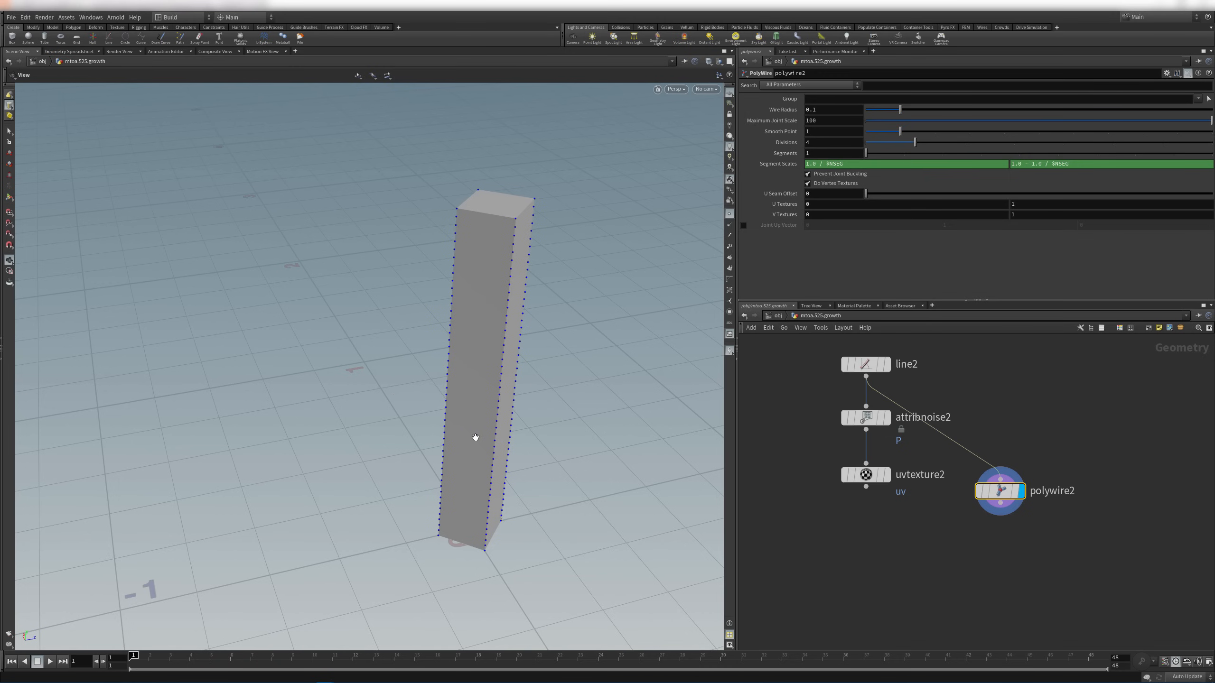
left_click_drag(475, 437, 498, 388)
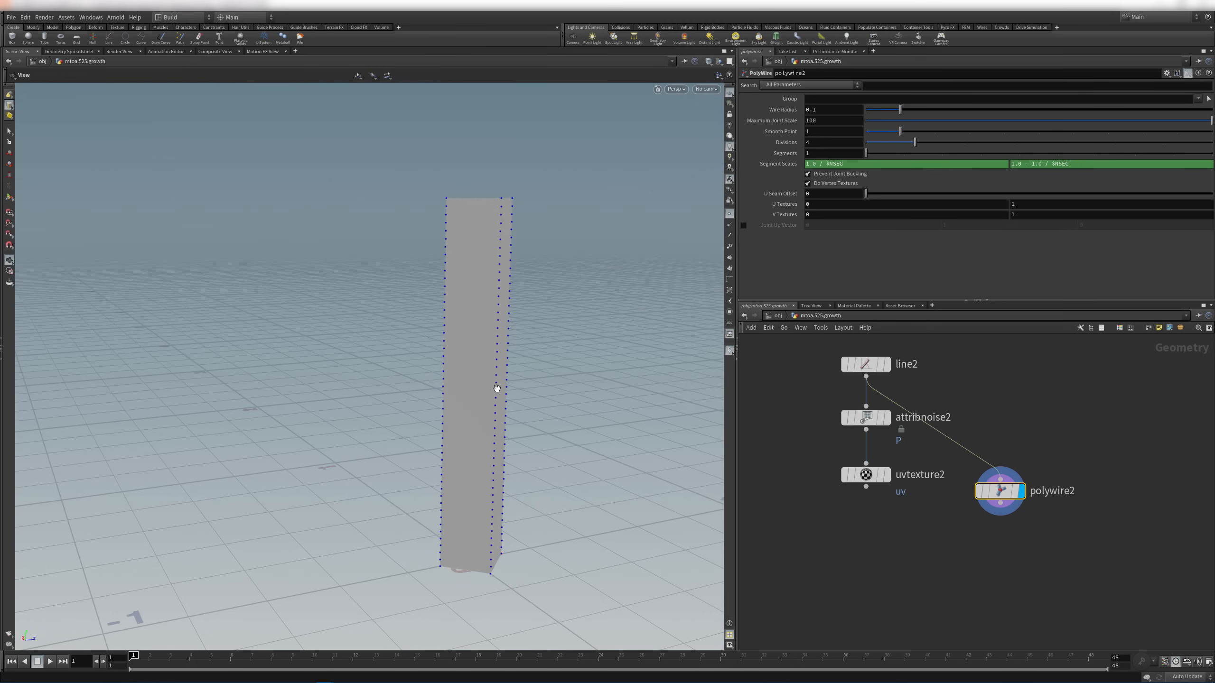
left_click_drag(550, 233, 522, 246)
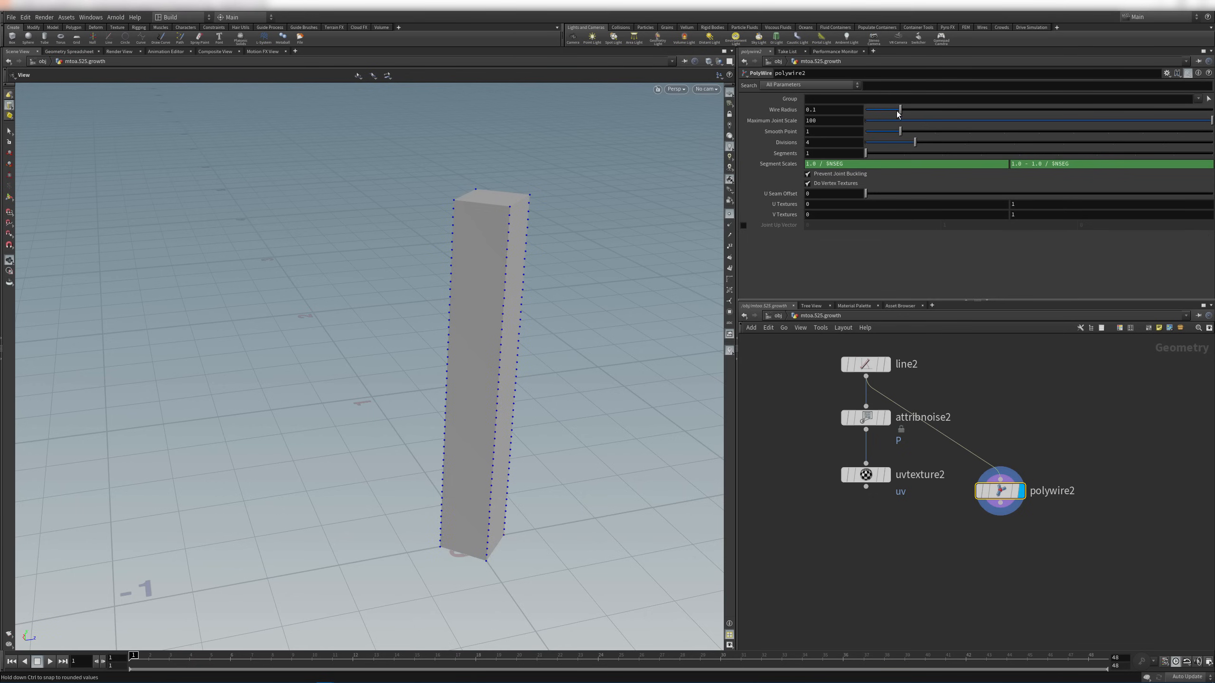
left_click_drag(897, 113, 907, 151)
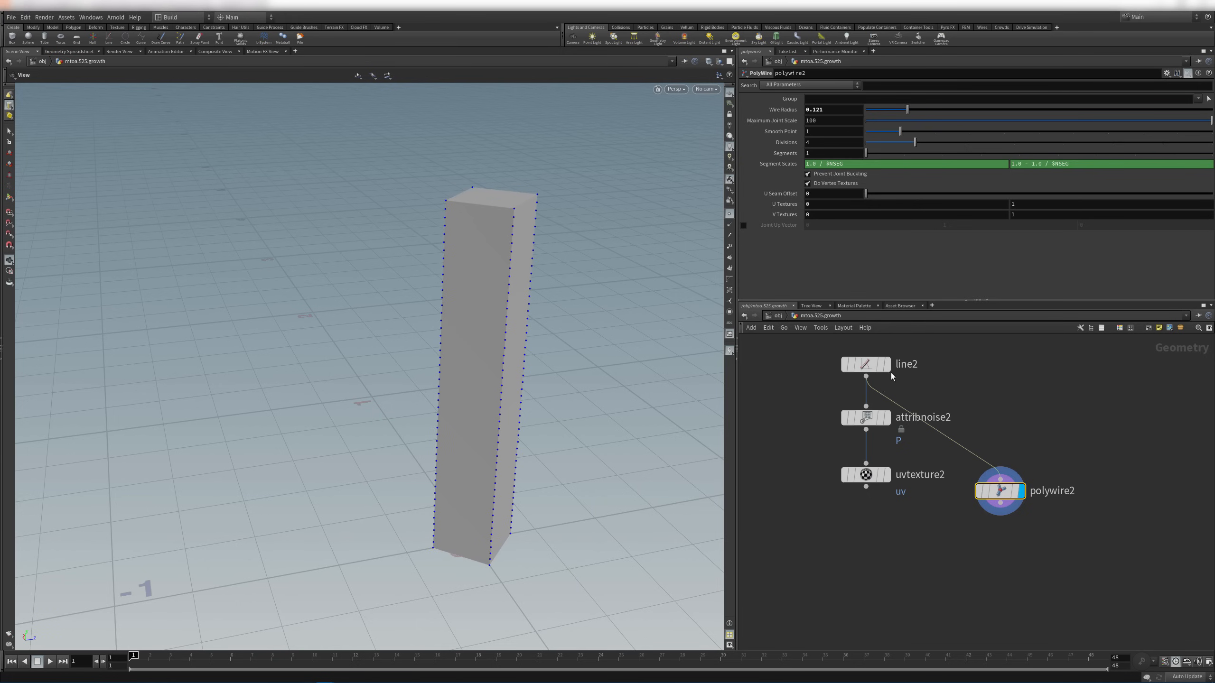
left_click_drag(999, 491, 1020, 474)
left_click(865, 475)
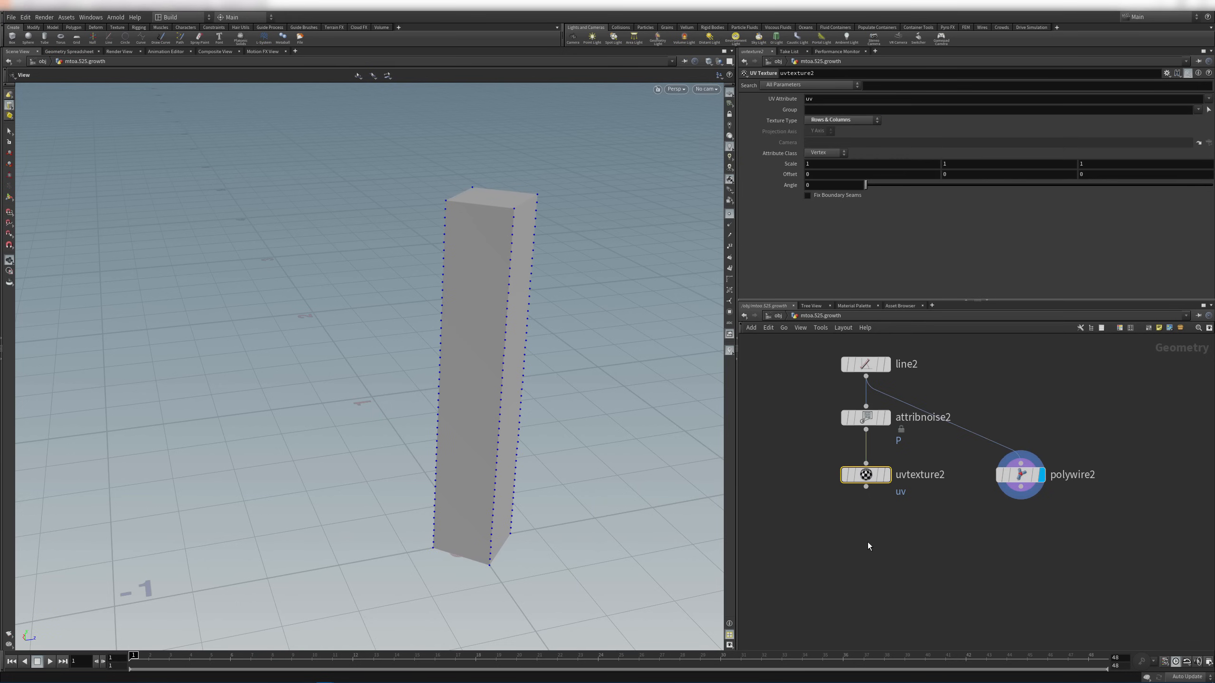
key("Tab")
Add a Point Wrangle beneath uvtexture2, keeping Run Over set to Points
type("poinw")
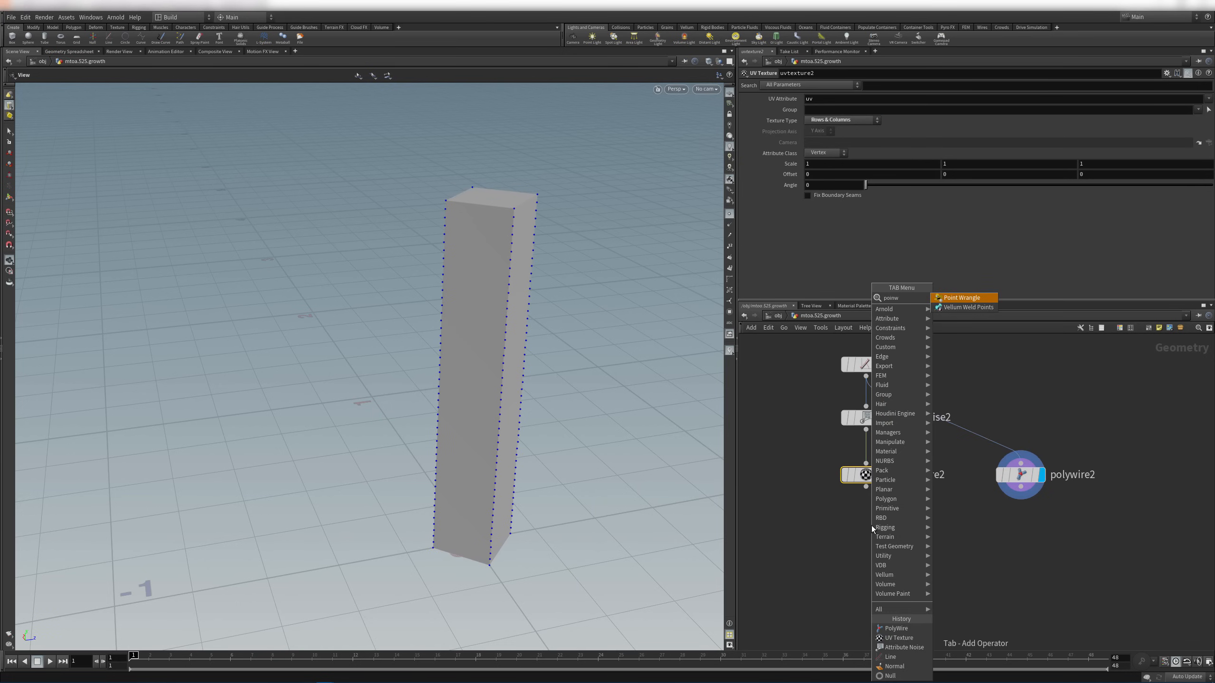
key("Return")
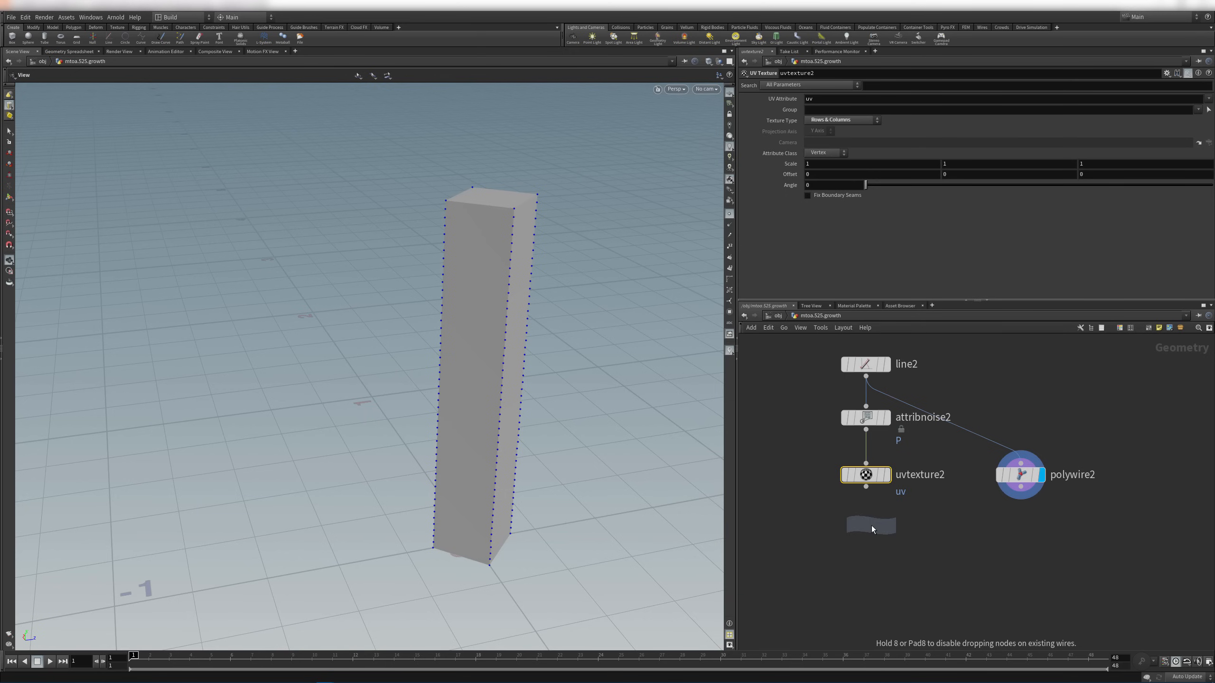
left_click(875, 526)
middle_click_drag(916, 542, 932, 528)
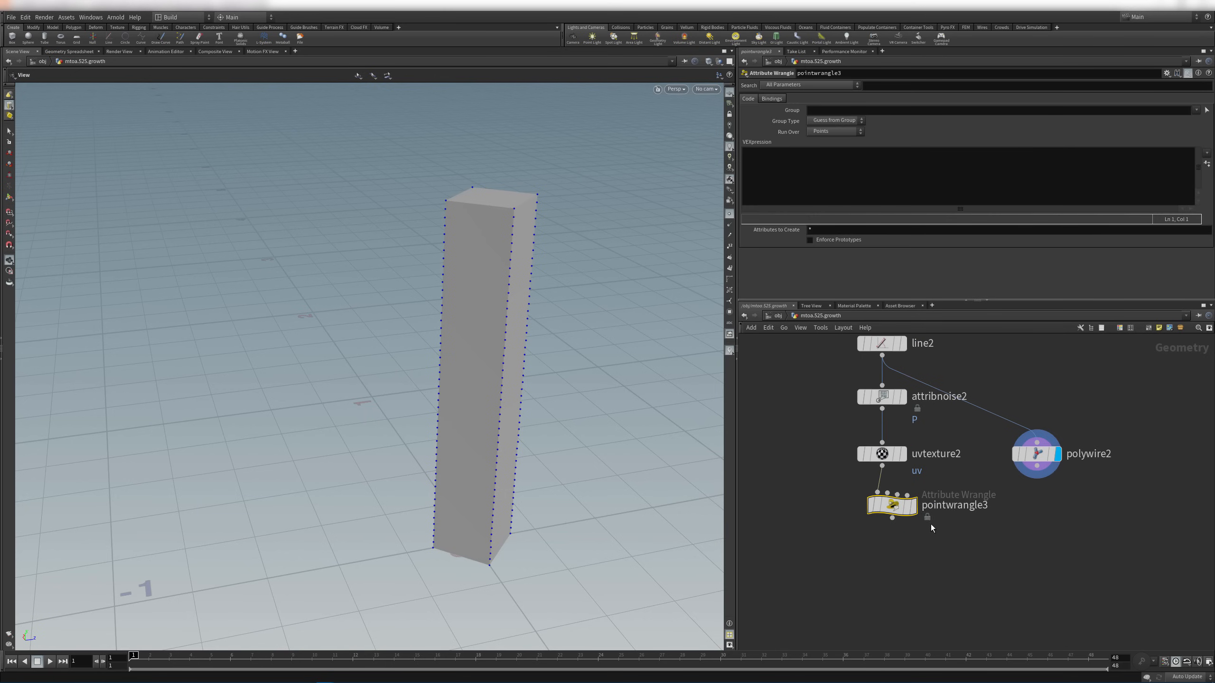
left_click_drag(890, 506, 880, 516)
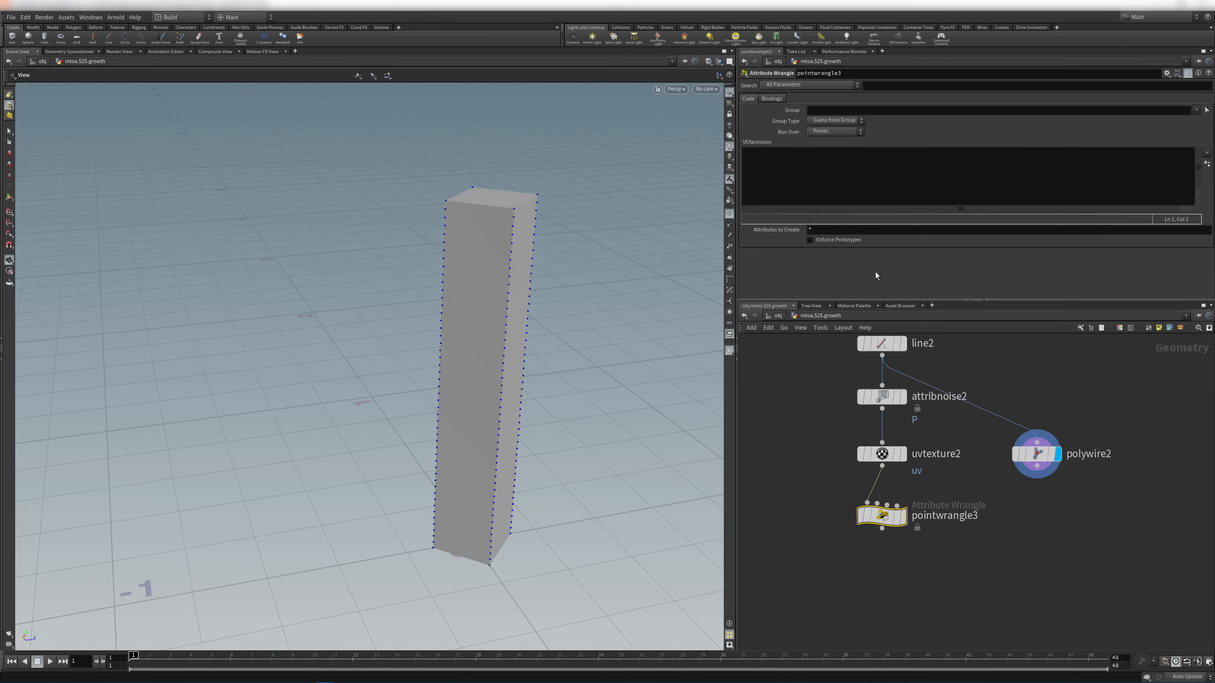
left_click(843, 131)
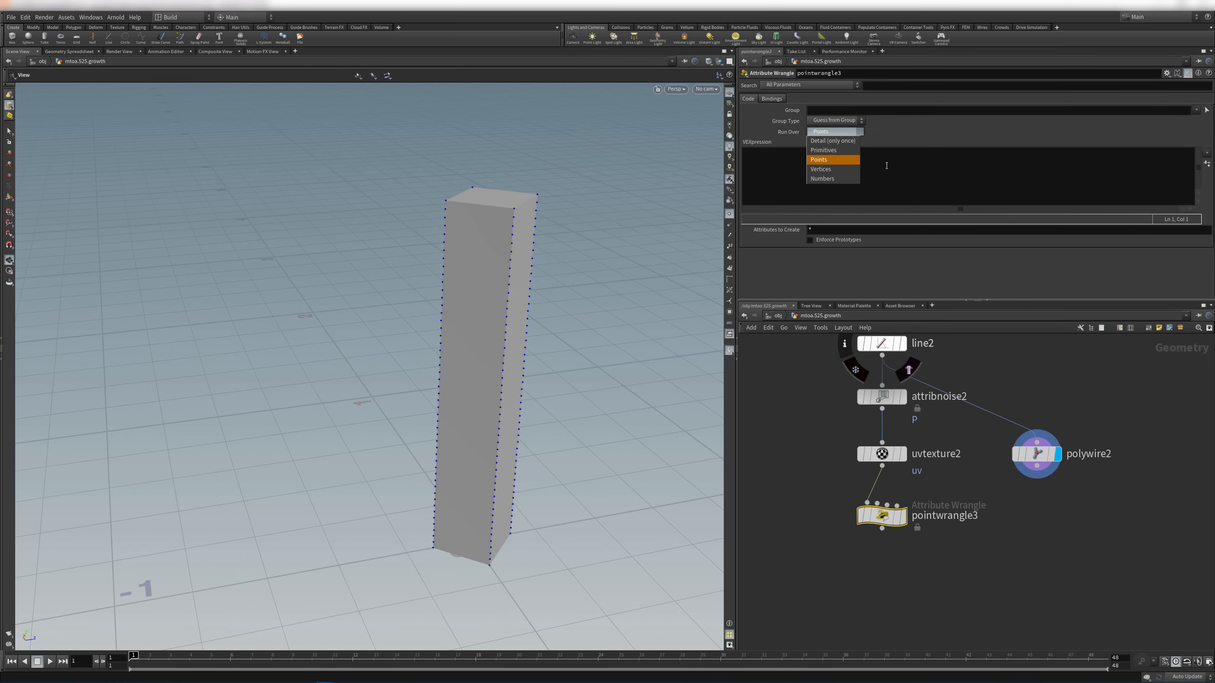
left_click(980, 171)
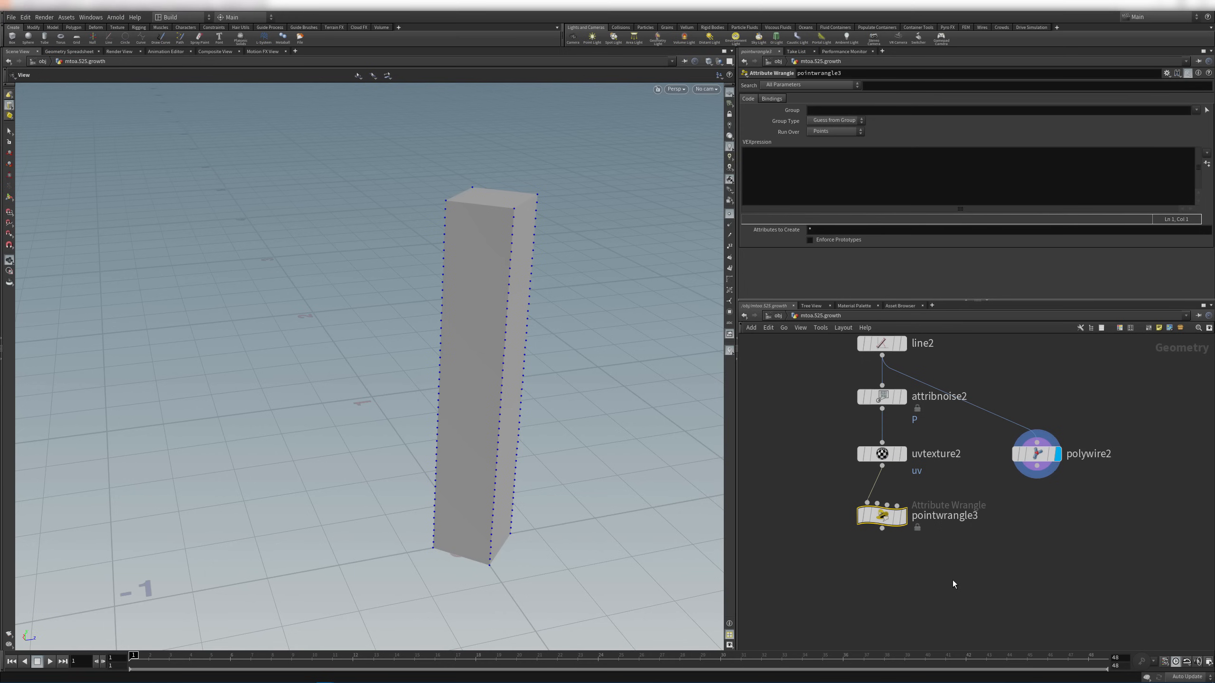
Move pointwrangle3 lower and view uvtexture2's uv values in the Geometry Spreadsheet
mouse_move(883, 515)
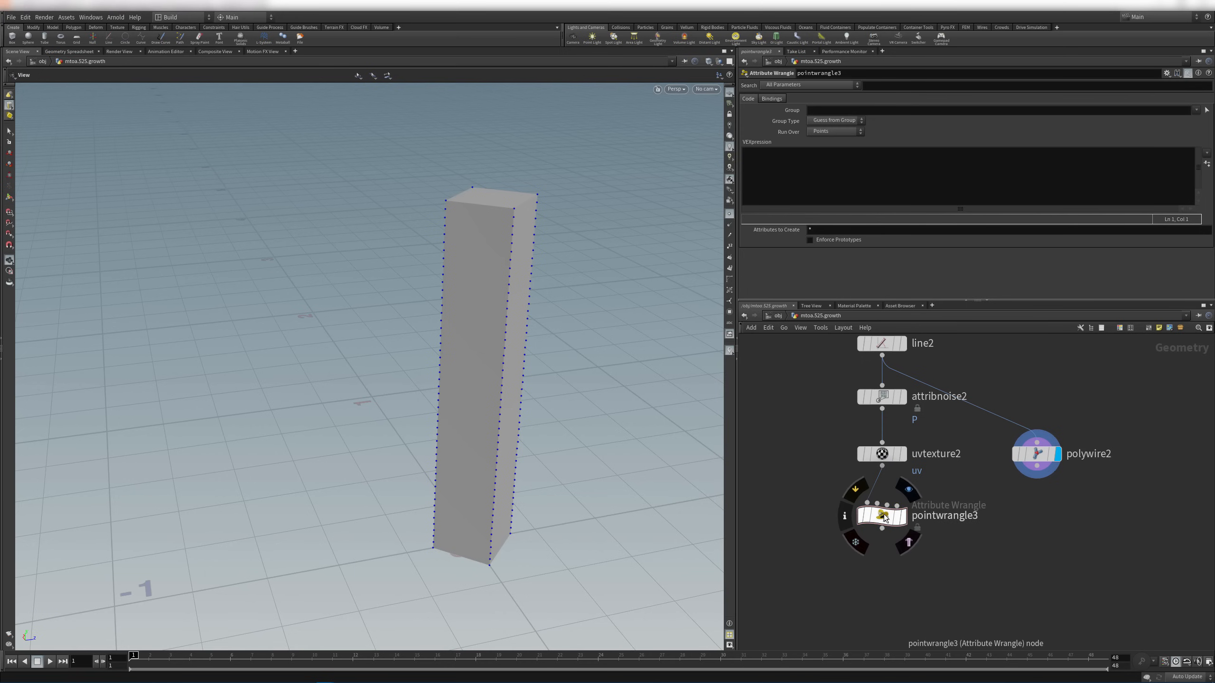
left_click_drag(883, 516, 883, 540)
left_click(882, 454)
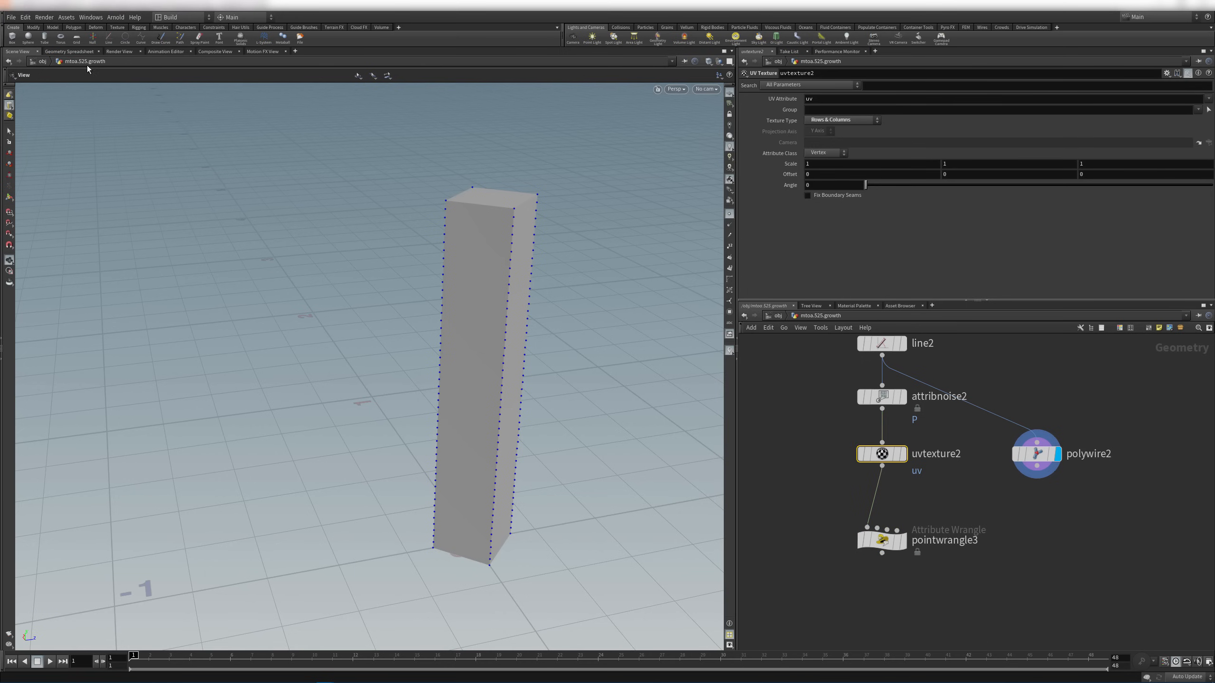
left_click(71, 51)
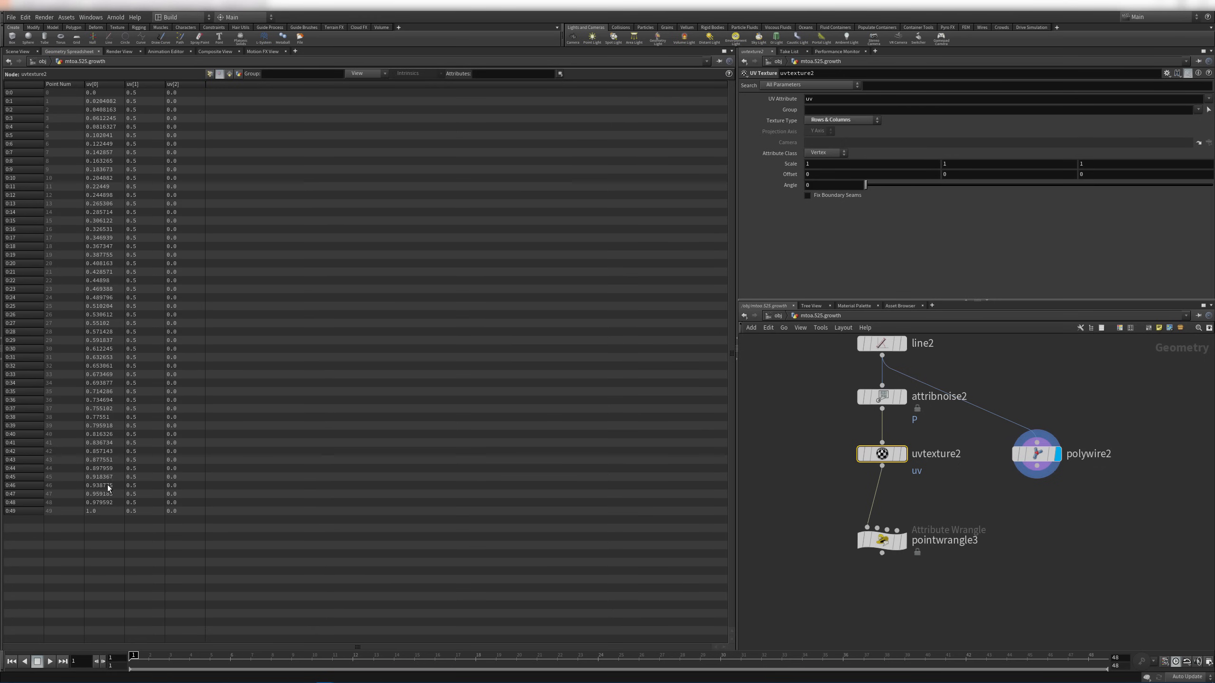
Insert an Attribute Promote node on the wire between uvtexture2 and pointwrangle3
middle_click_drag(904, 526, 907, 463)
left_click_drag(892, 476, 890, 531)
key("Tab")
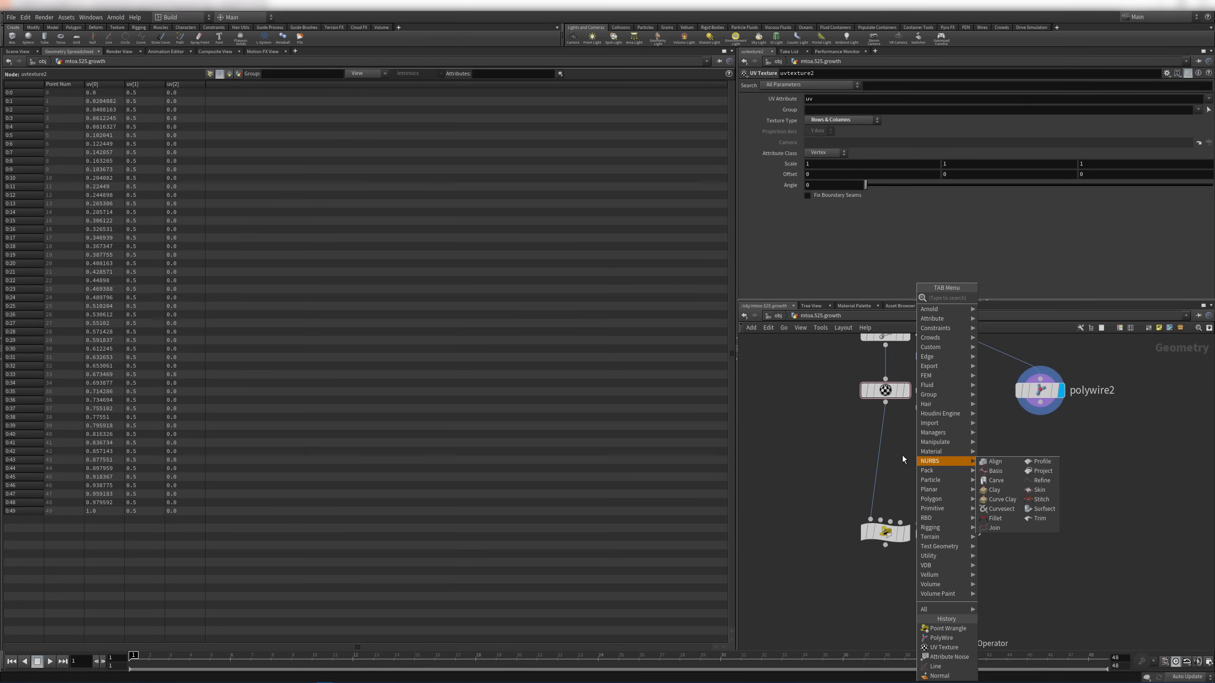
type("attrp")
key("Return")
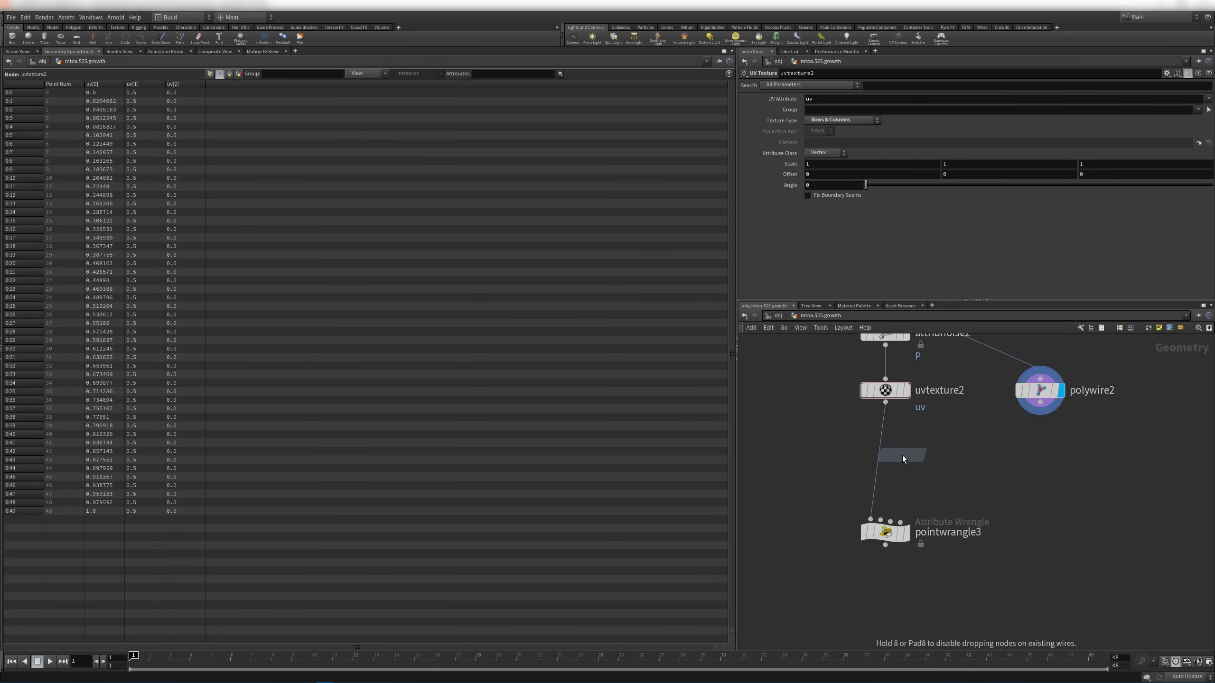
left_click(883, 452)
left_click_drag(883, 452, 890, 451)
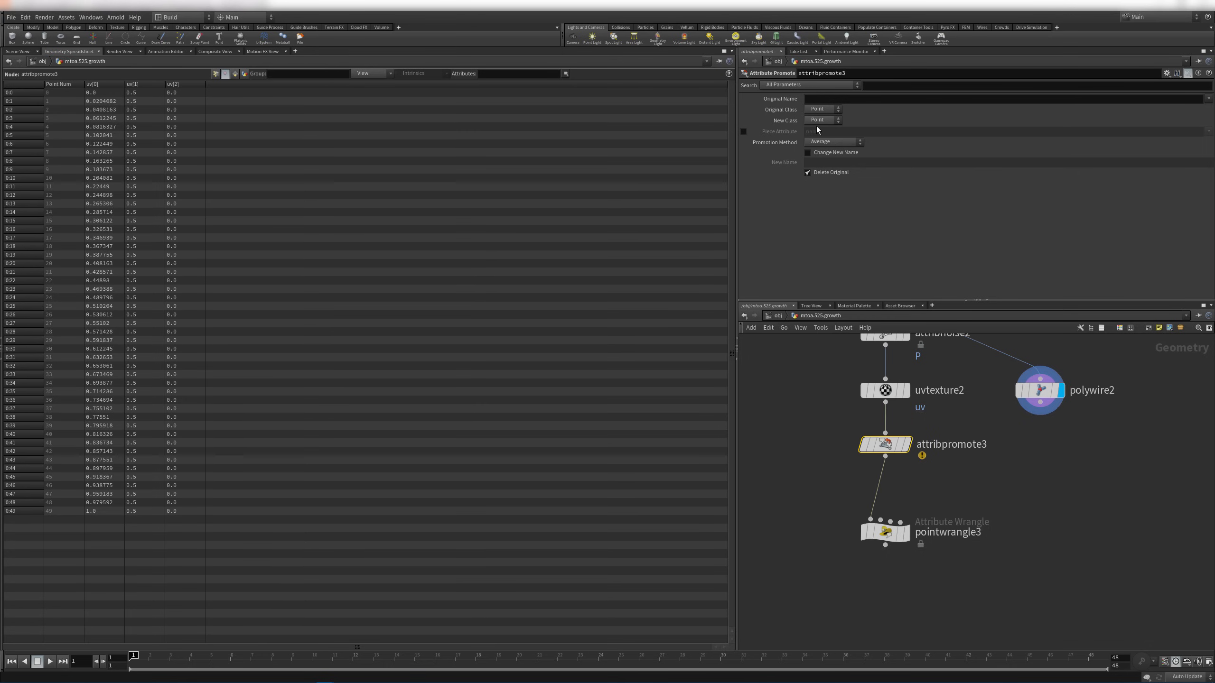
Promote uv from Vertex to Point and verify the point uv values in the spreadsheet
left_click(830, 110)
left_click(815, 98)
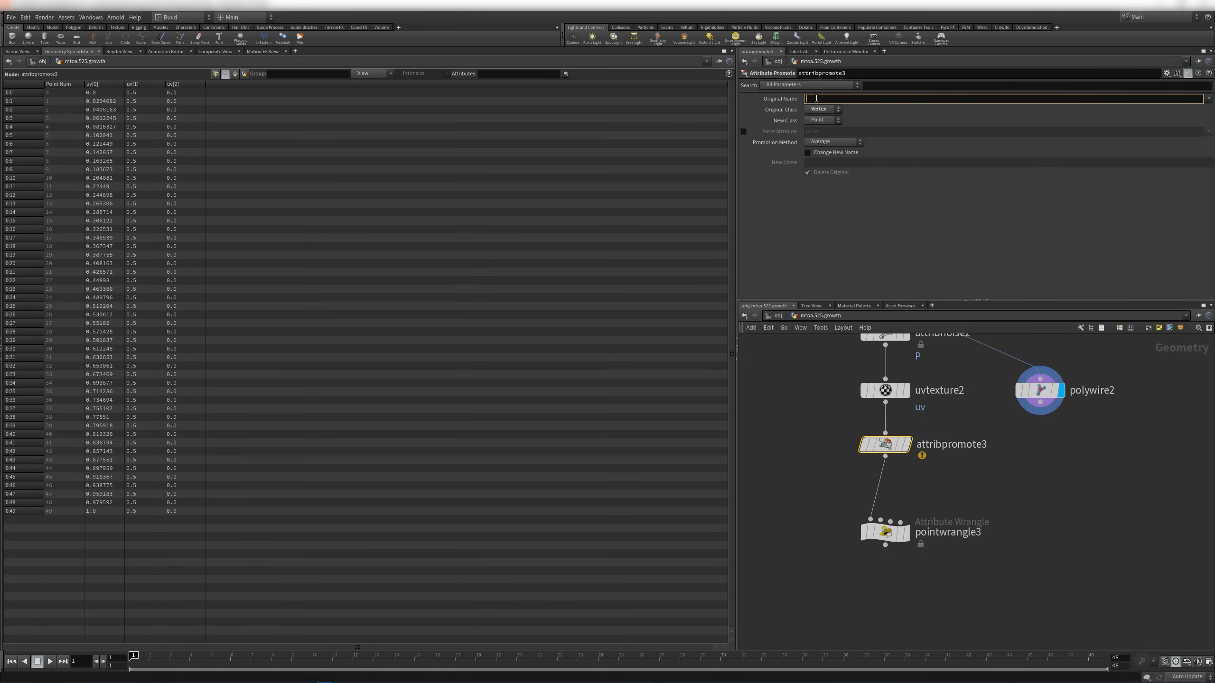
type("uv")
key("Return")
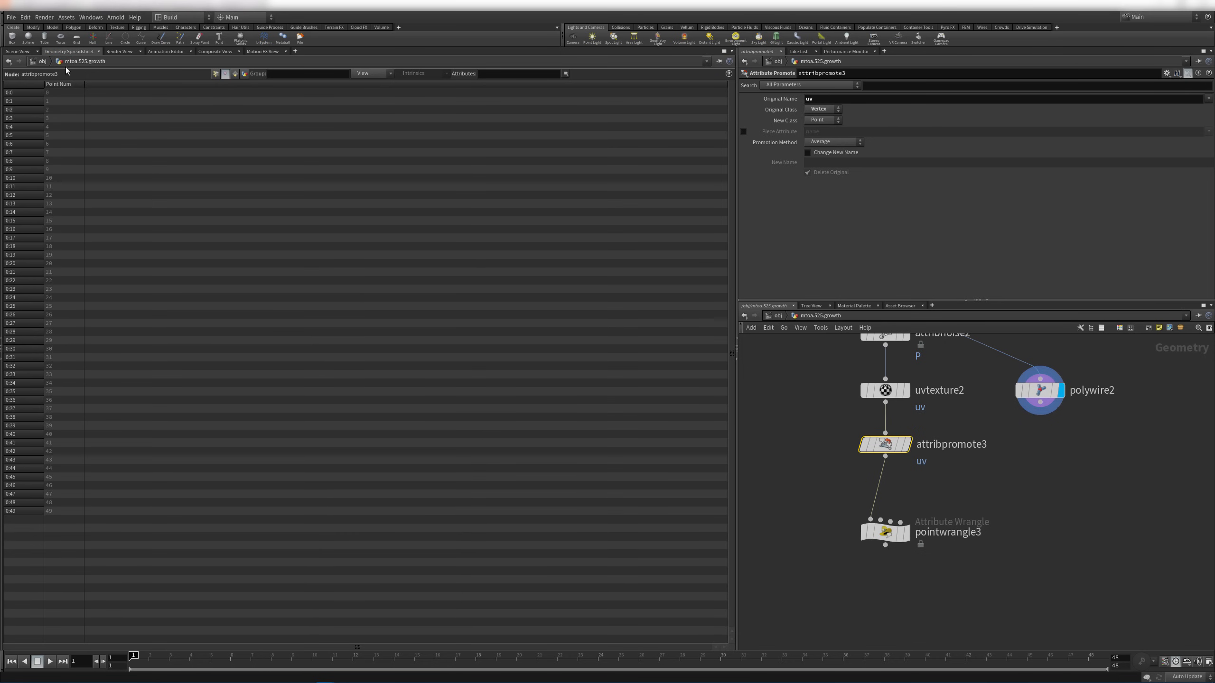
left_click(215, 74)
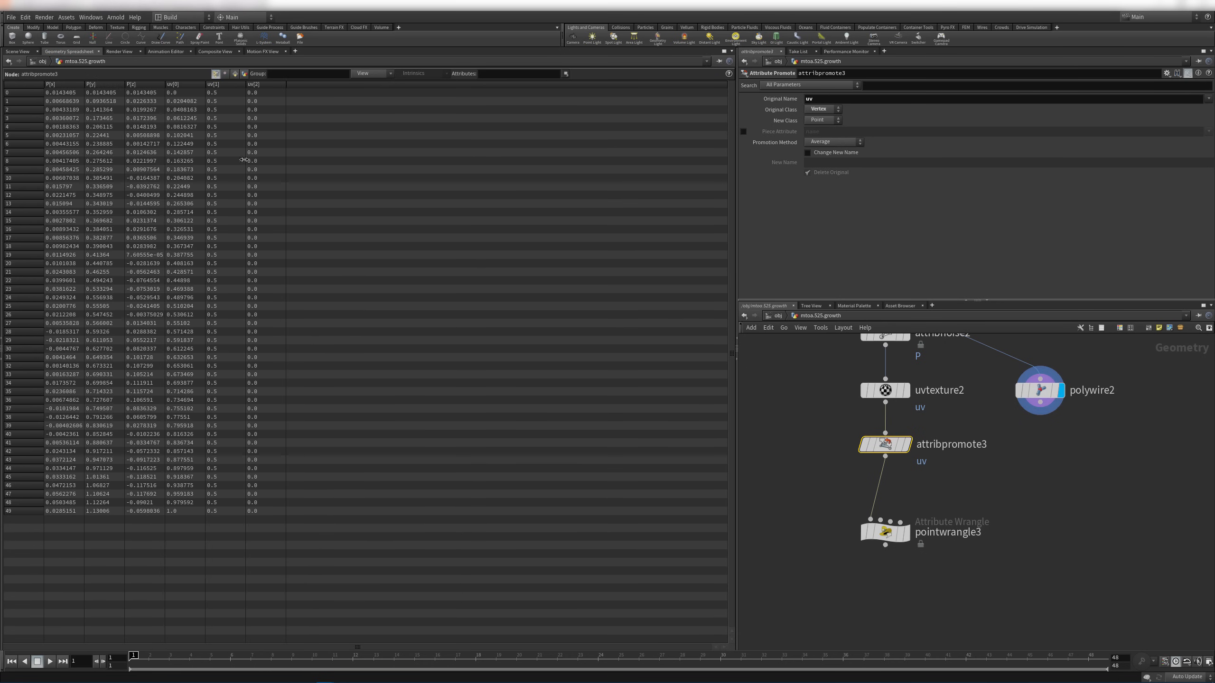
left_click(17, 52)
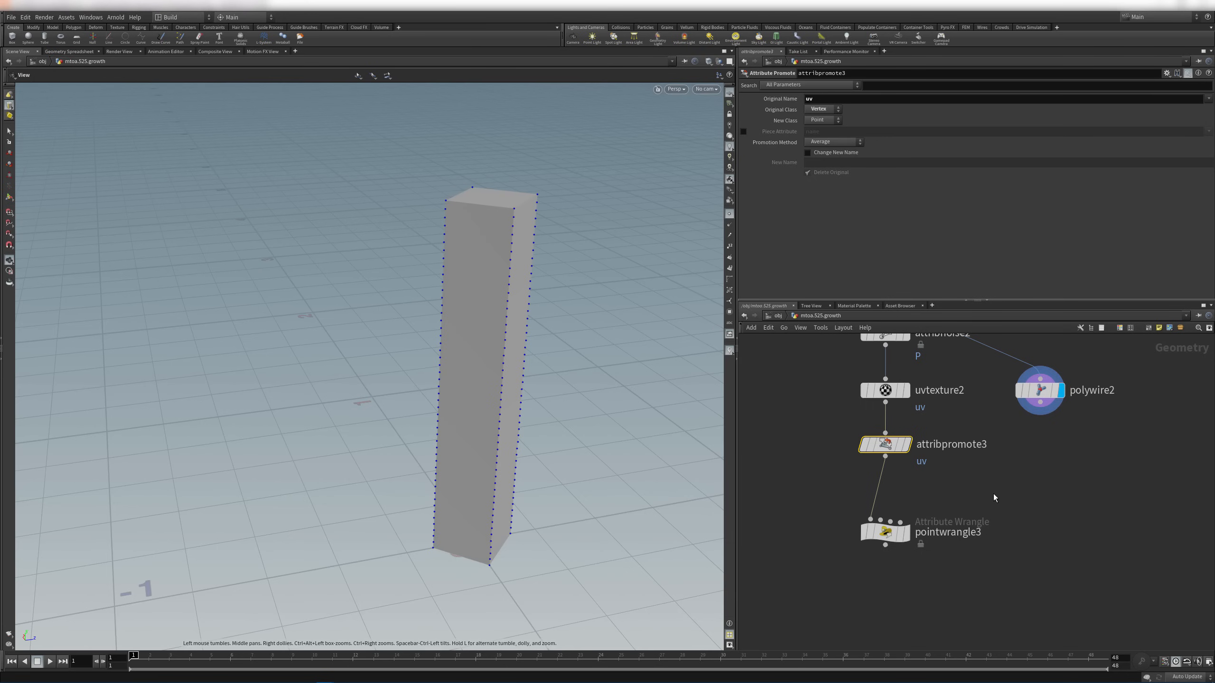
middle_click_drag(993, 494, 998, 468)
left_click(894, 509)
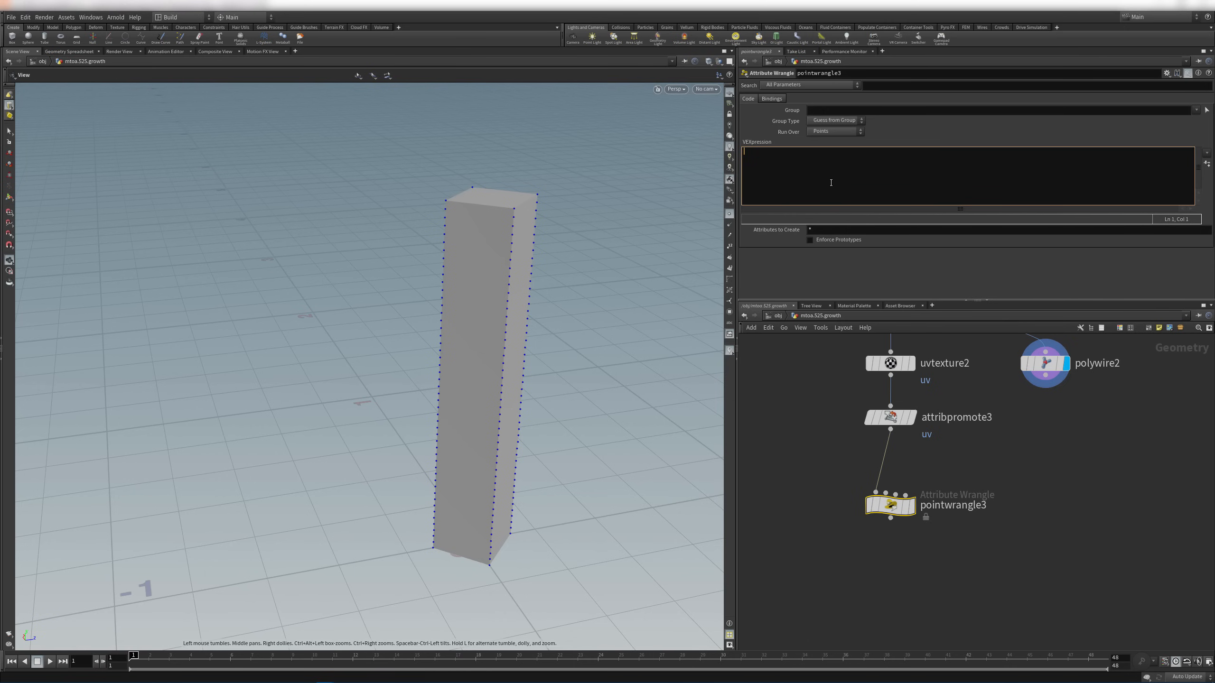
type("@")
type("len")
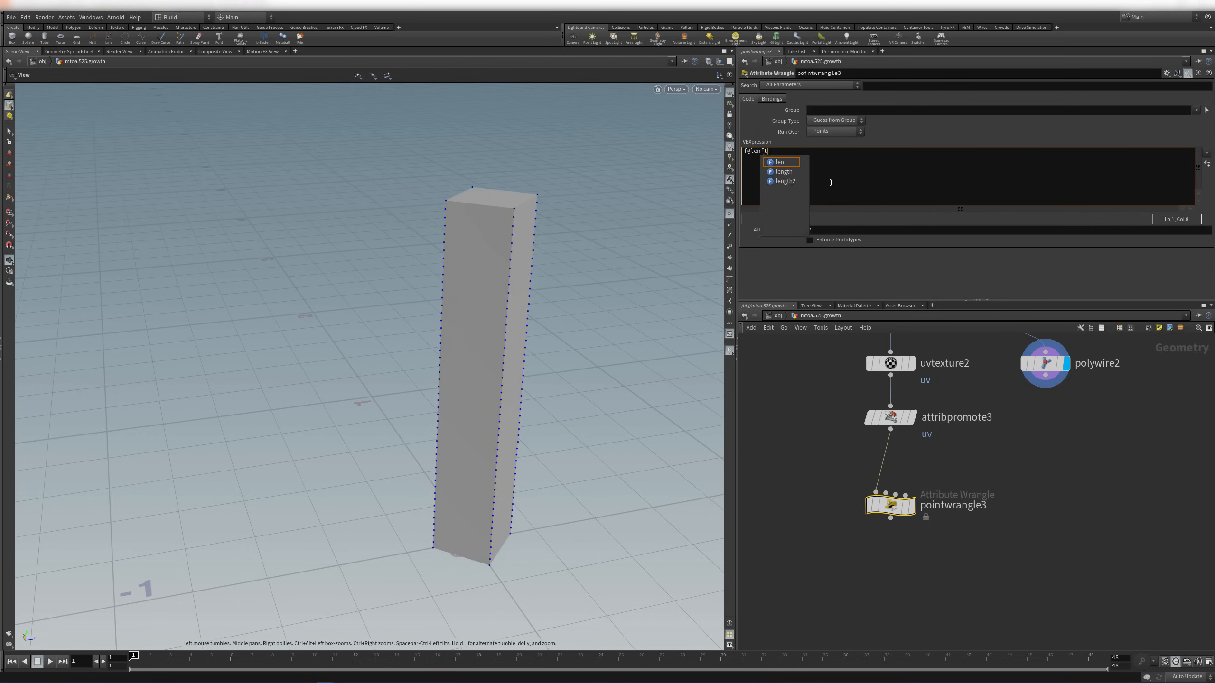
type("ght =")
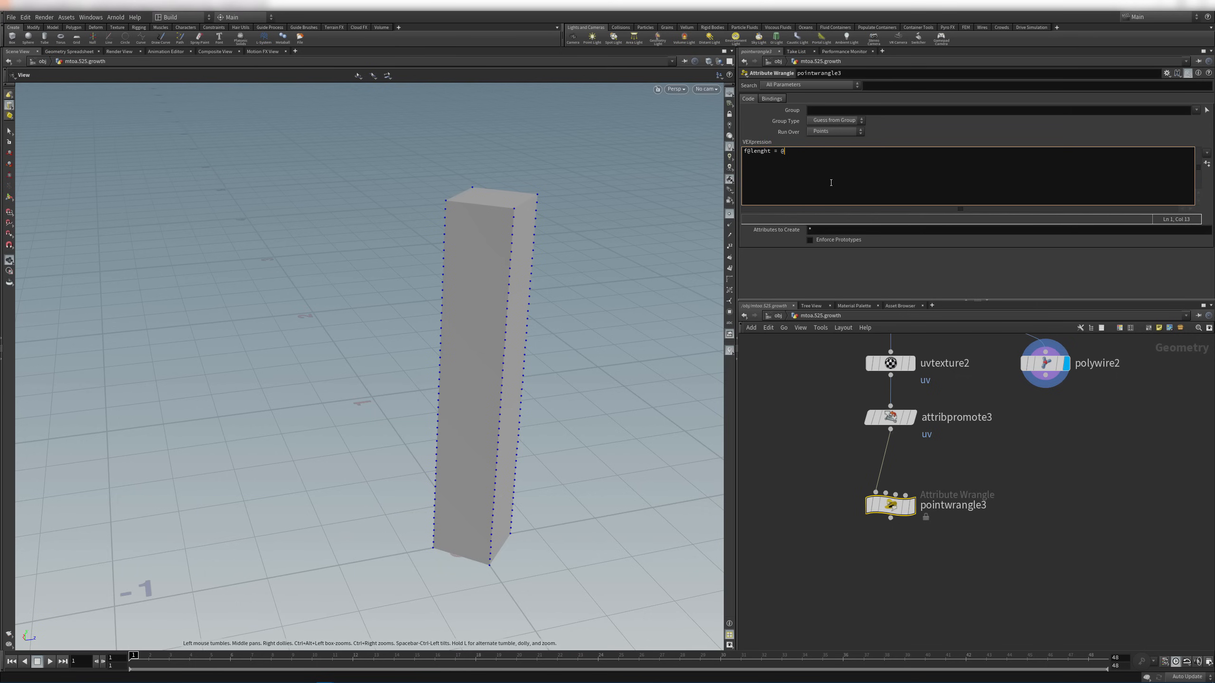
type("@uv.x;")
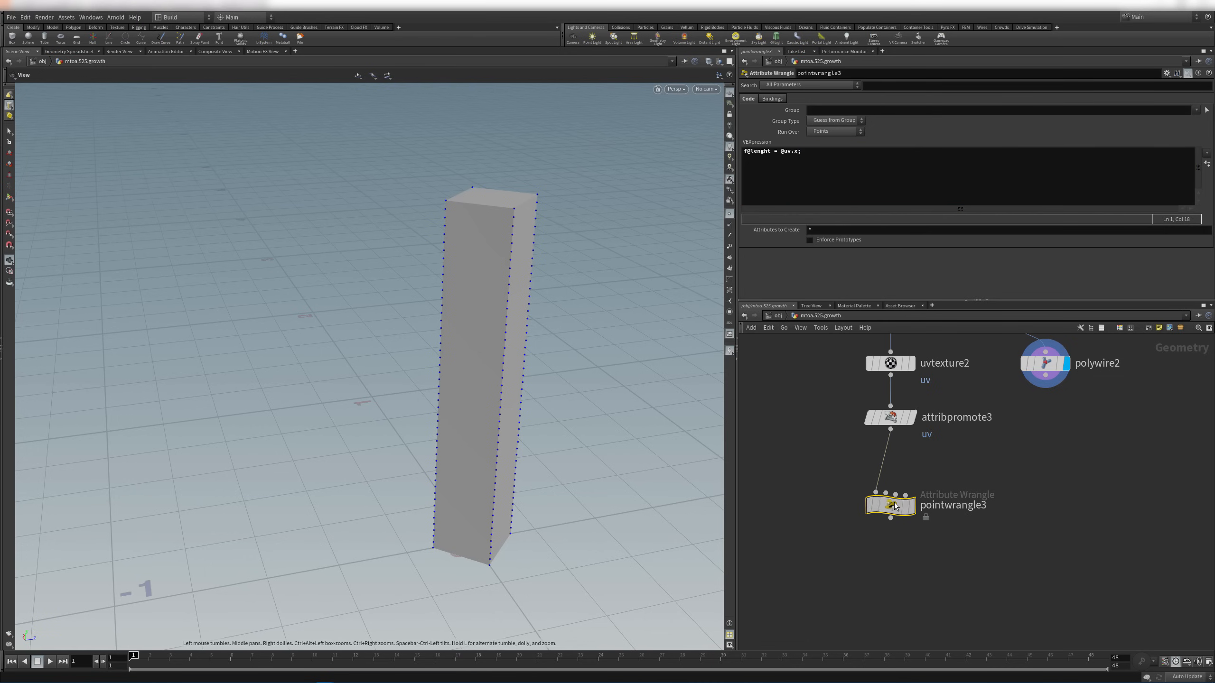
left_click(916, 482)
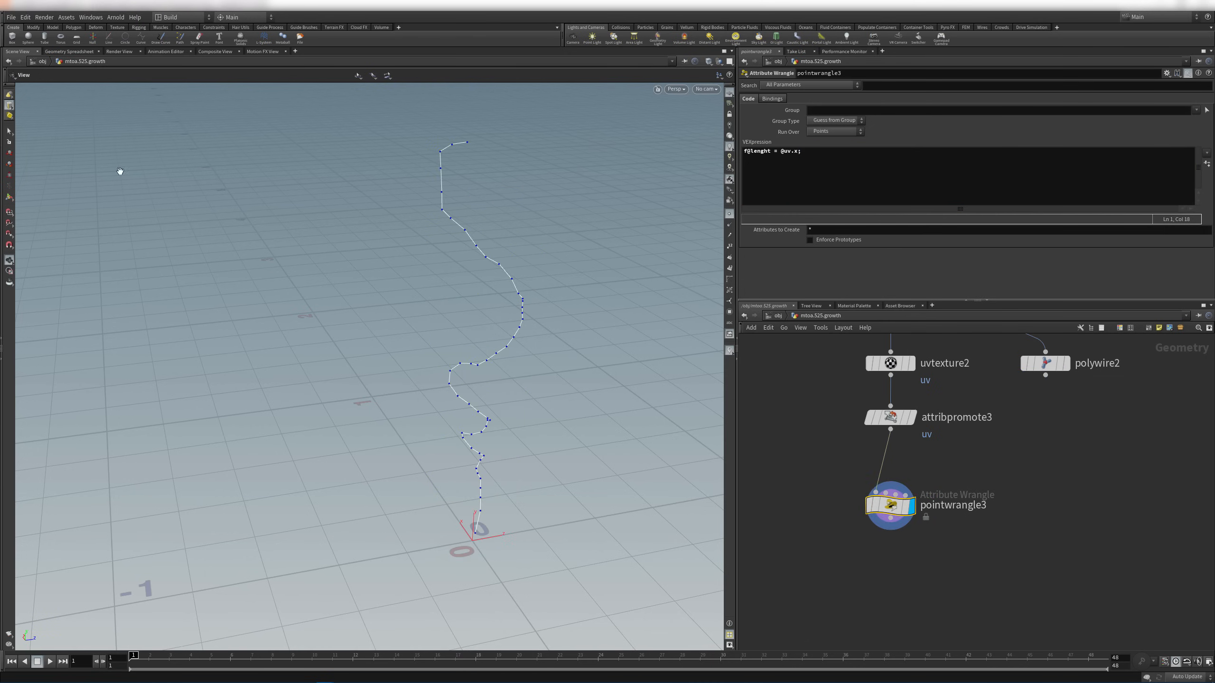
left_click(67, 51)
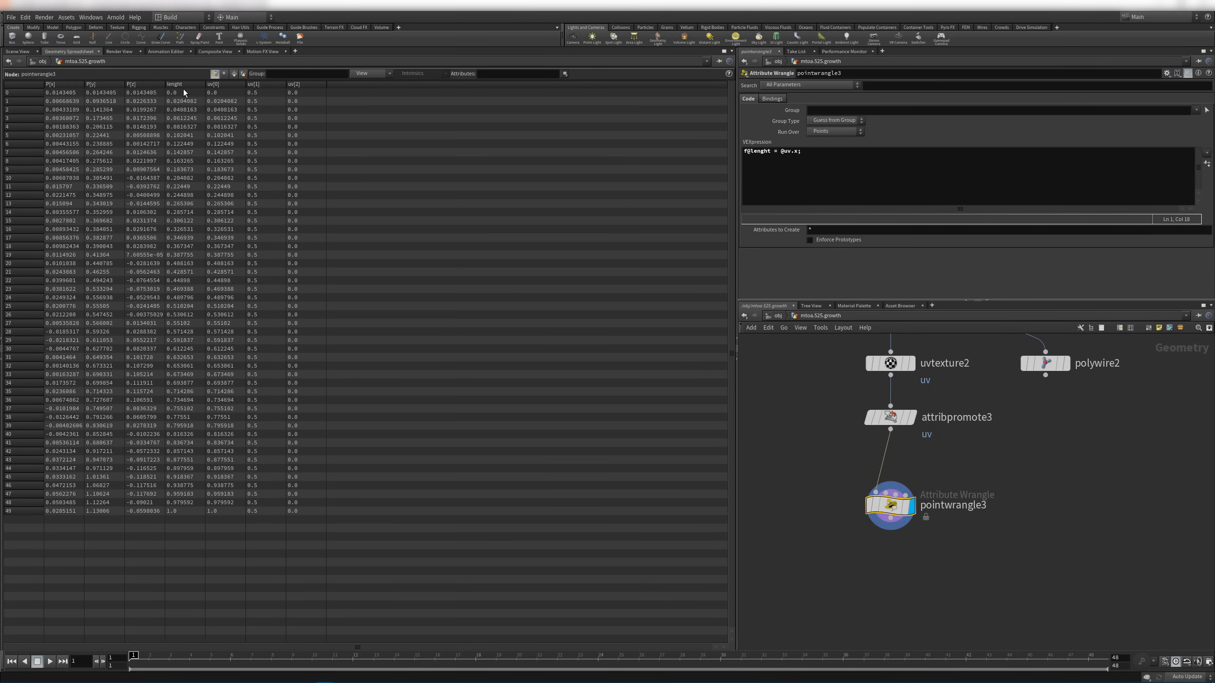
Correct the attribute name to f@length and return to the 3D view with pointwrangle3 selected
left_click(766, 152)
key("BackSpace")
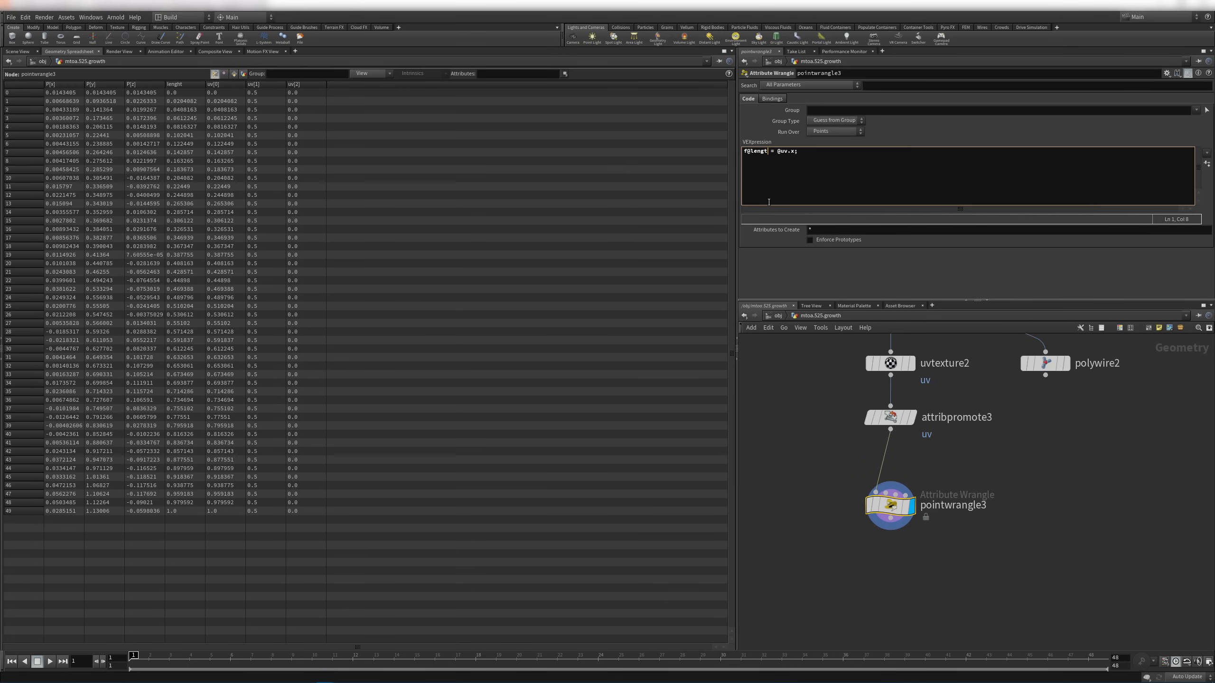
type("h")
left_click(22, 52)
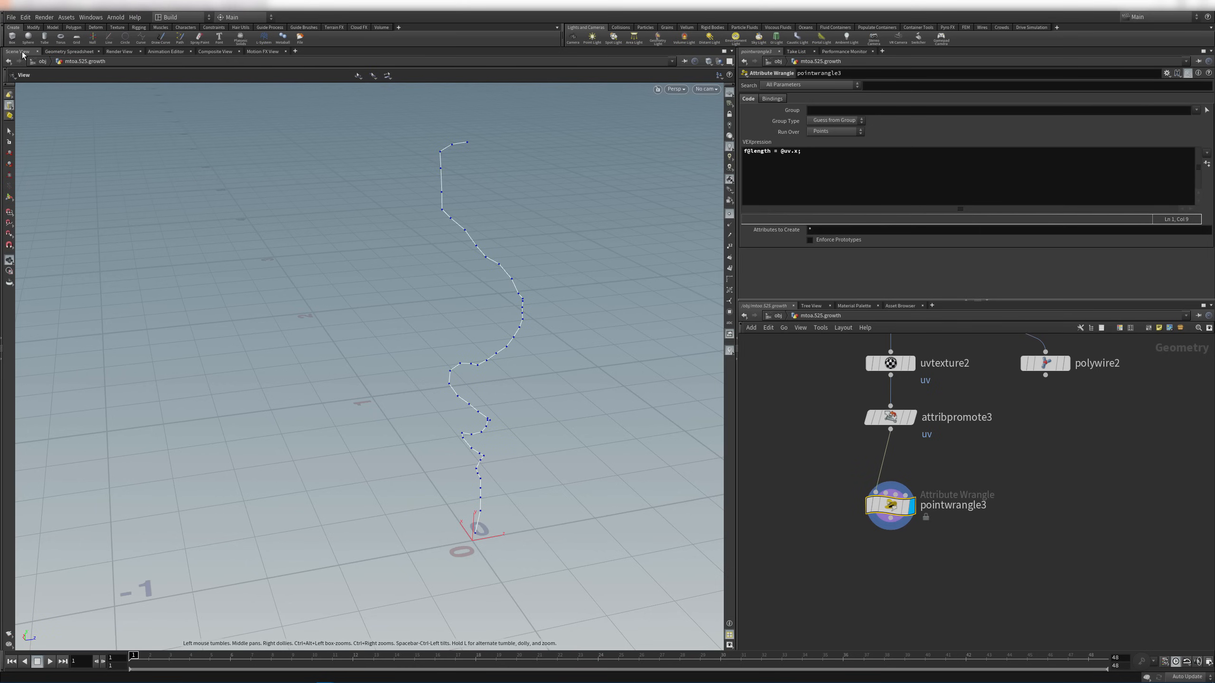
mouse_move(1047, 364)
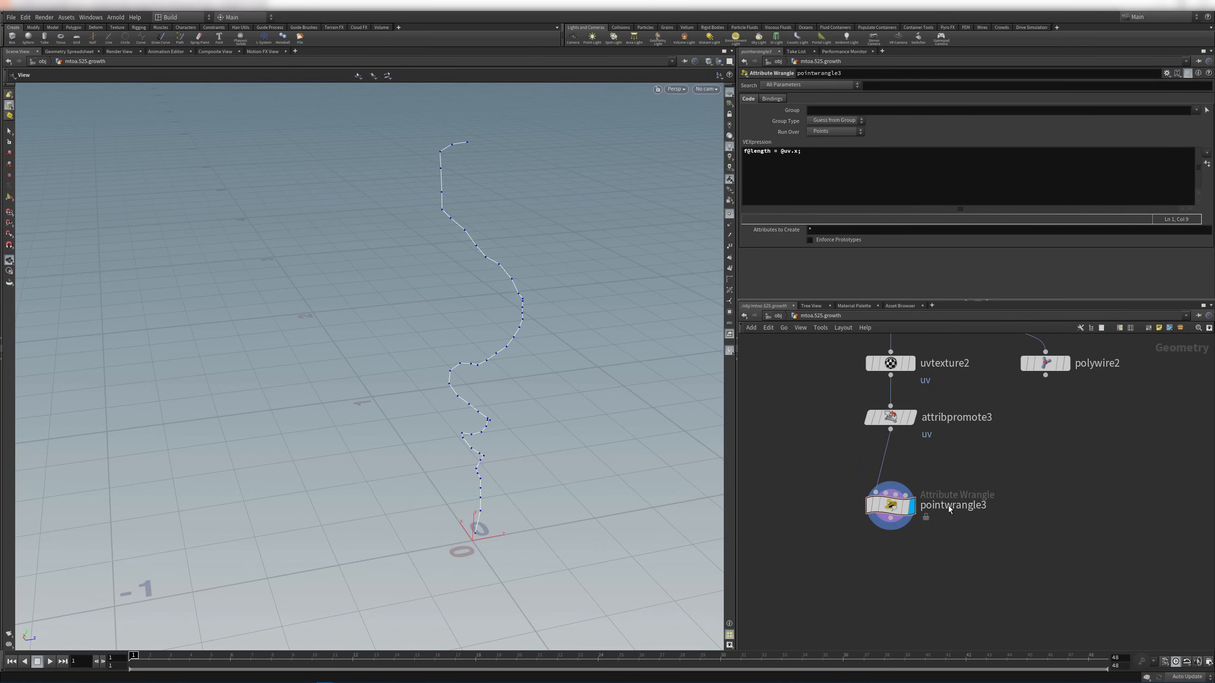
left_click(890, 505)
left_click(814, 170)
key("Return")
key("Return")
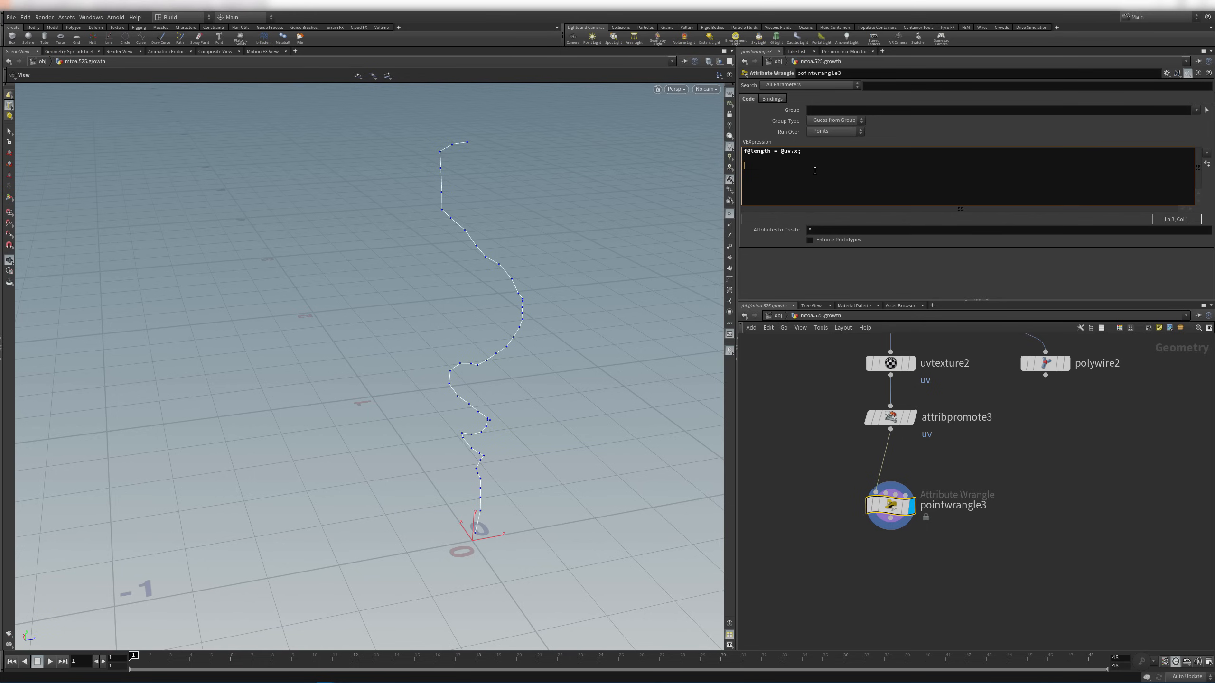
key("BackSpace")
type("f@radiu")
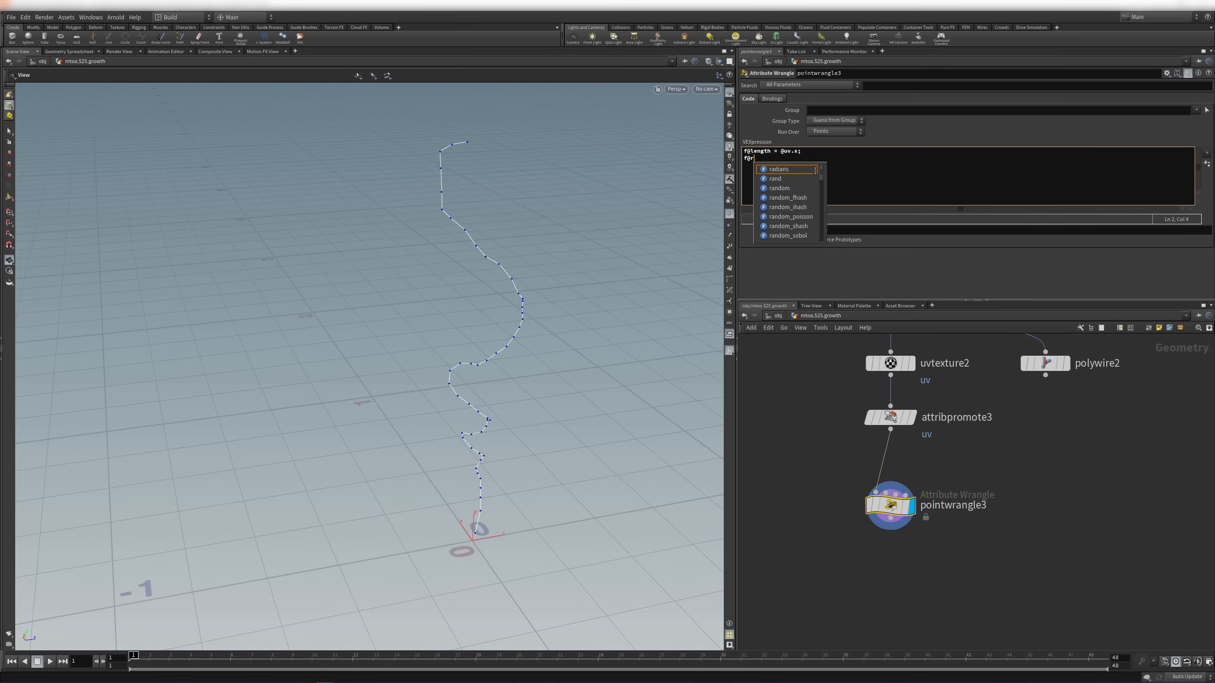
key("BackSpace")
key("BackSpace")
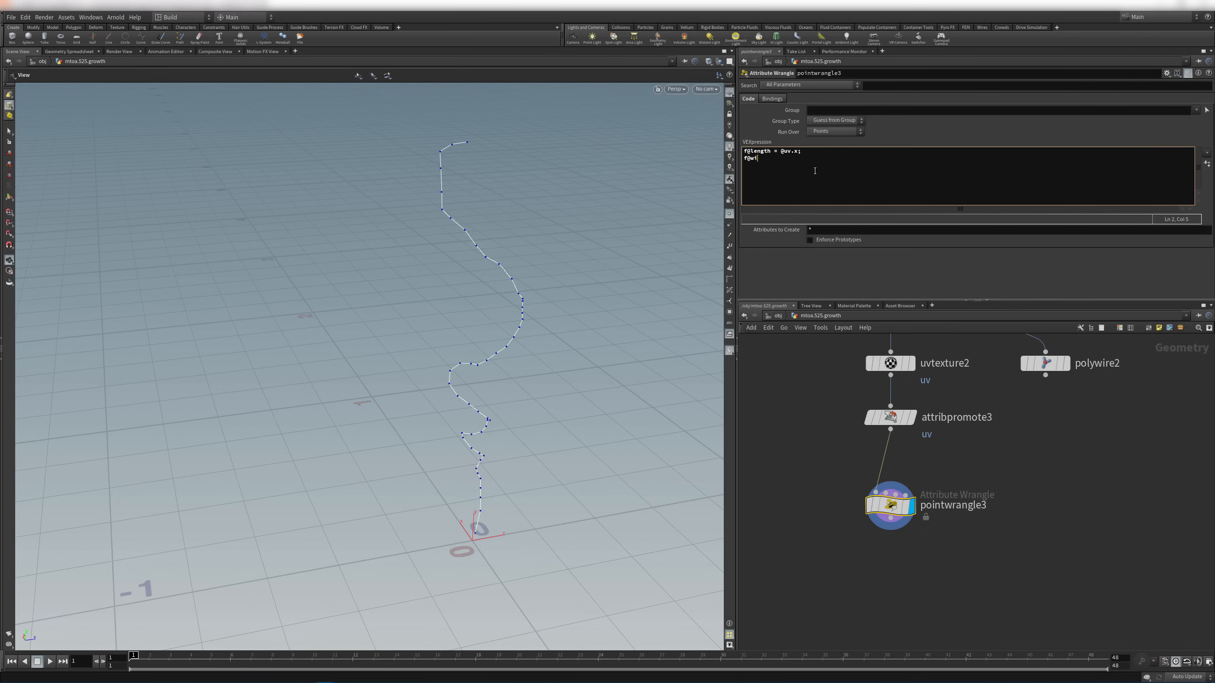
type("width")
type("= chram")
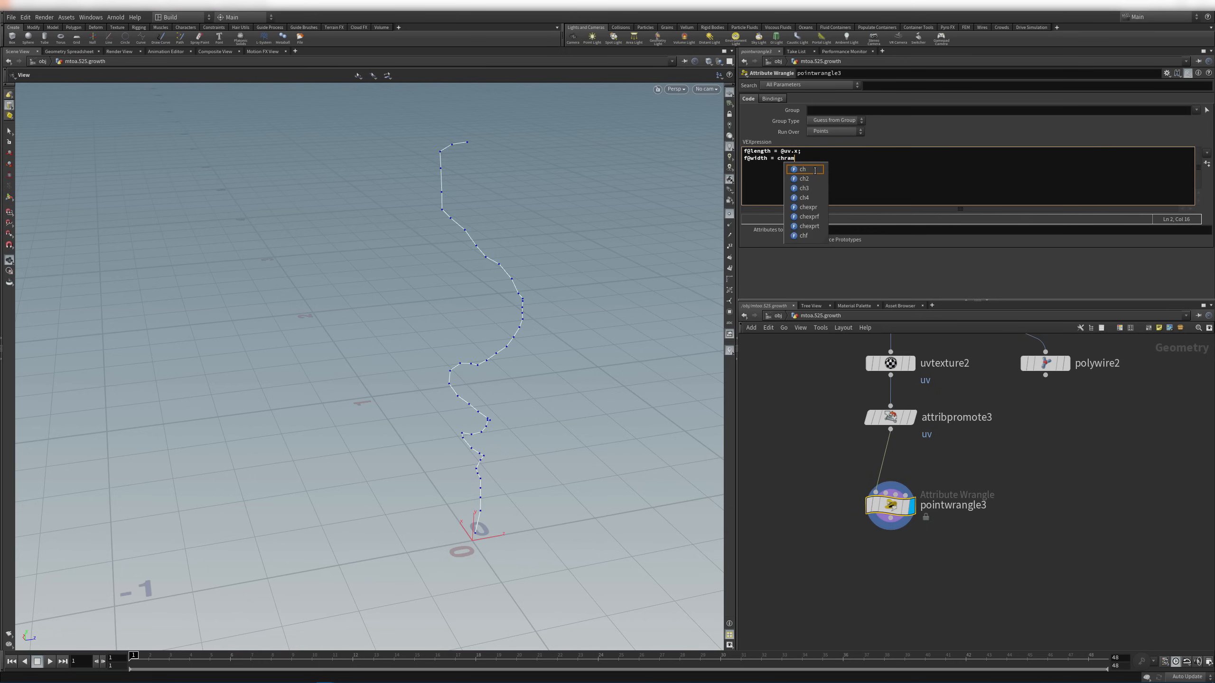
type("p(\"\"")
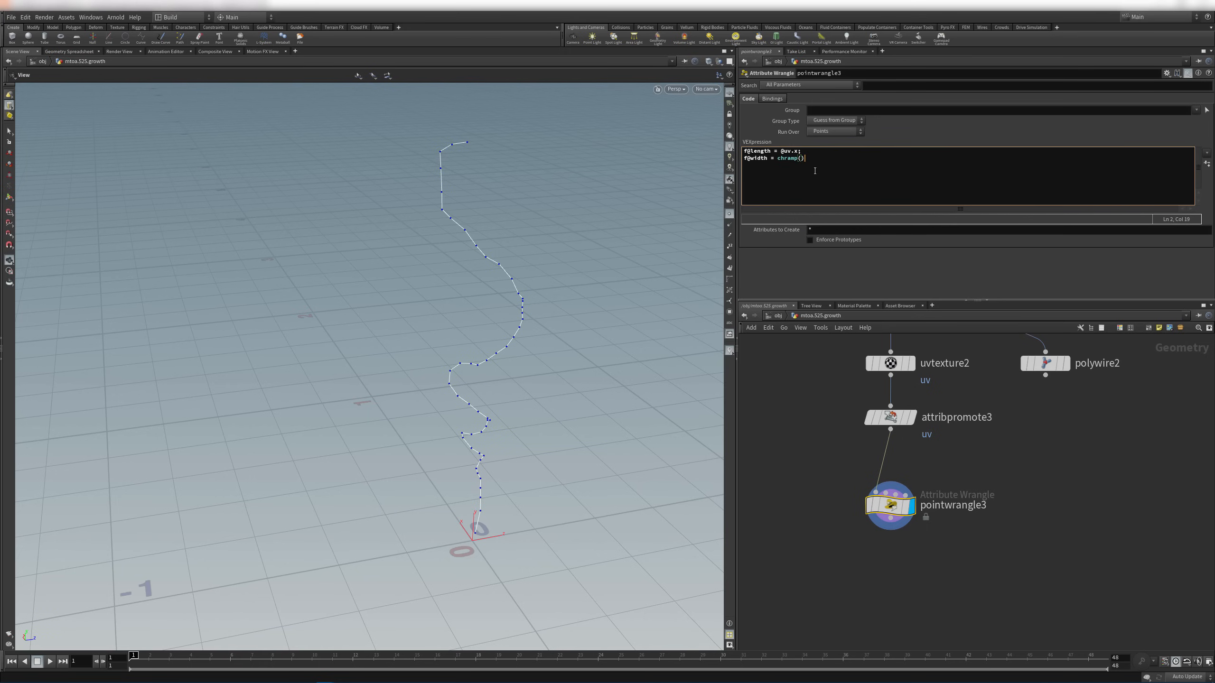
key("Left")
type("widthProfile\",")
type("@le")
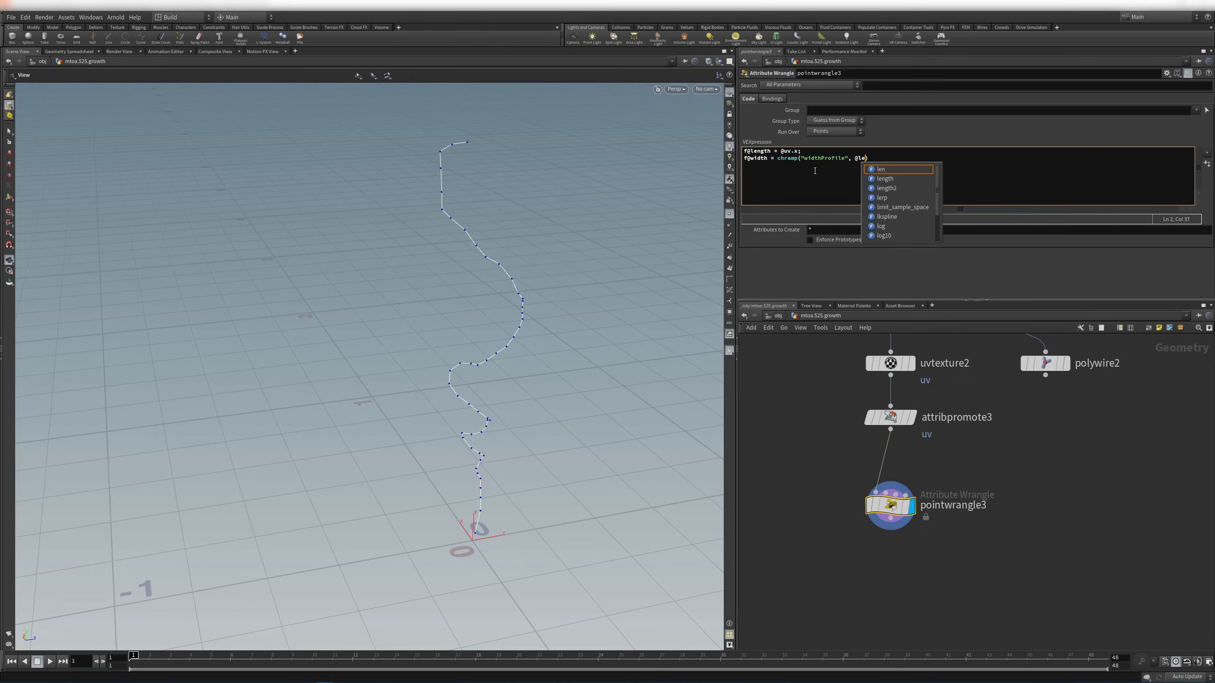
type("ngth")
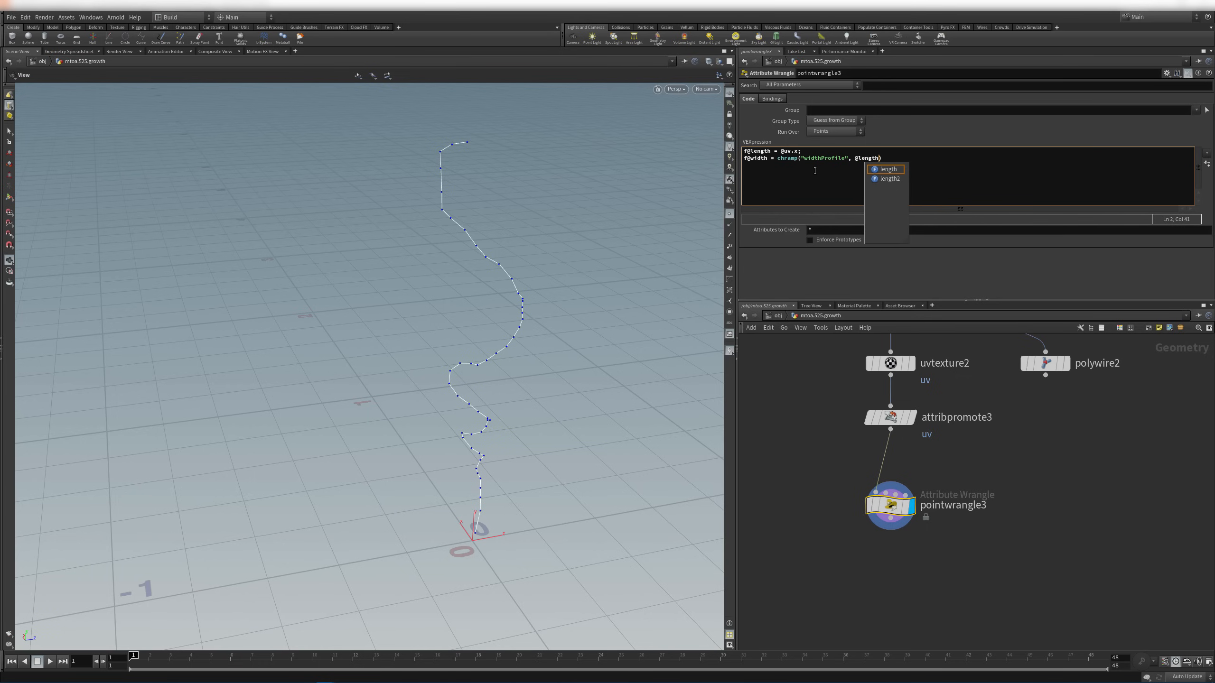
type(")")
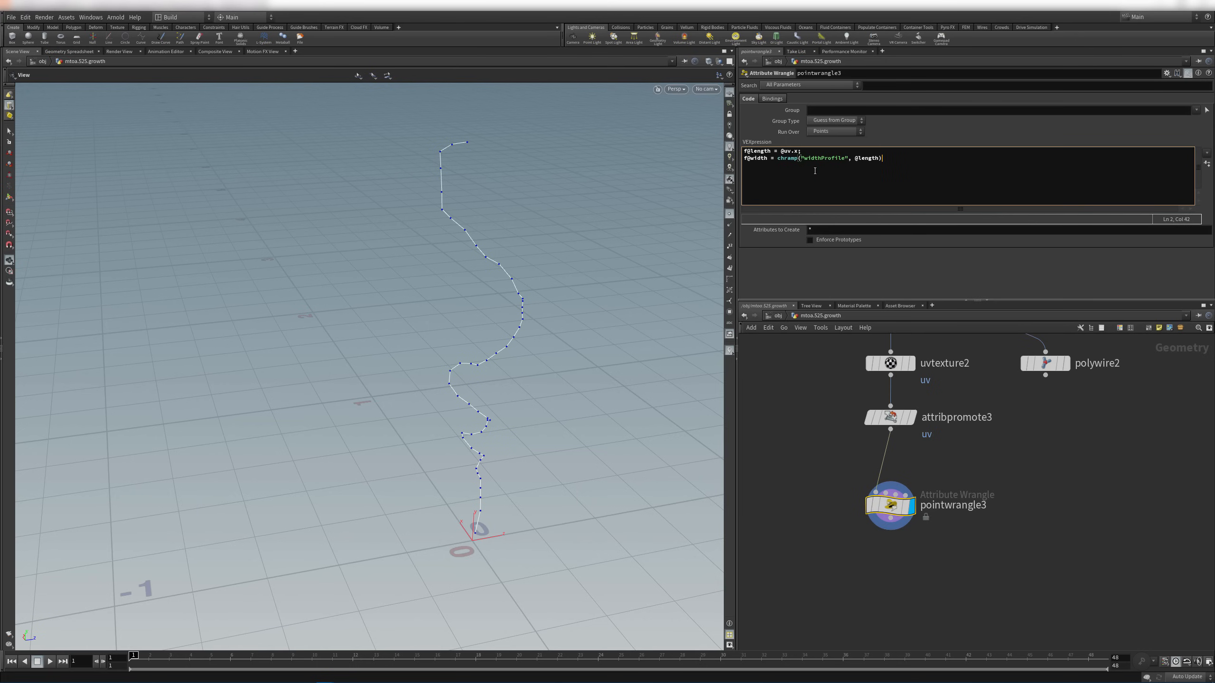
type(";")
Create the widthProfile ramp control and shape it to fall from 1 to 0
left_click(1206, 164)
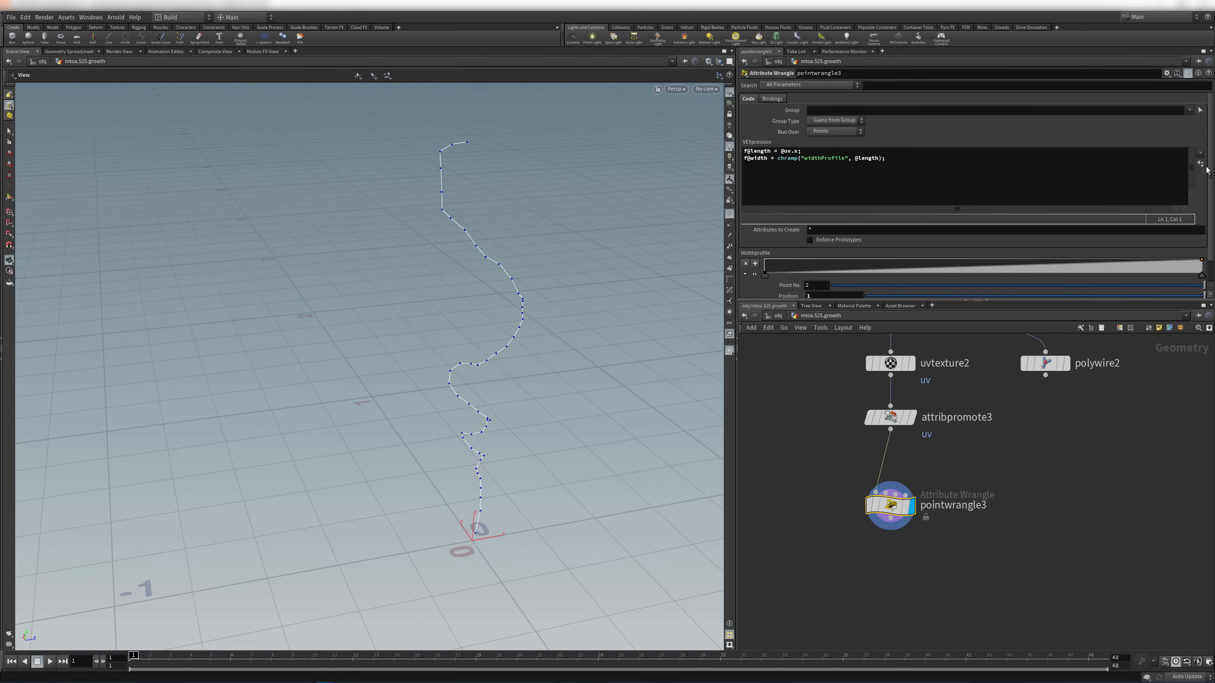
left_click_drag(1175, 307, 1172, 380)
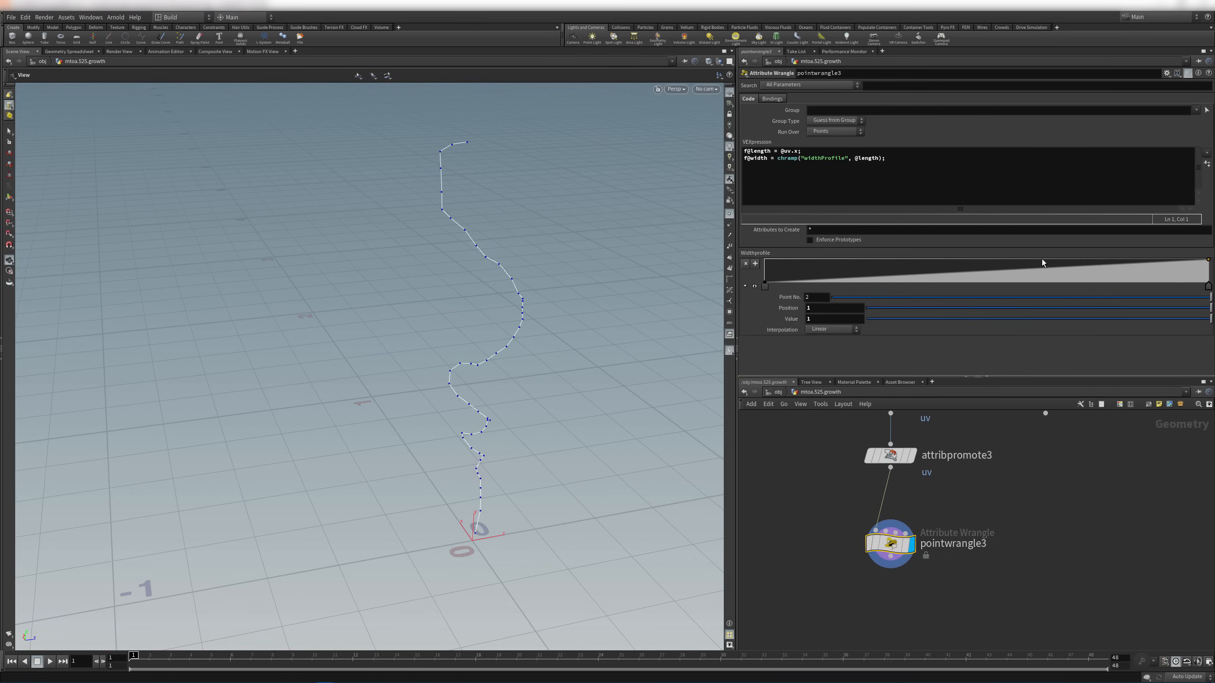
left_click(69, 51)
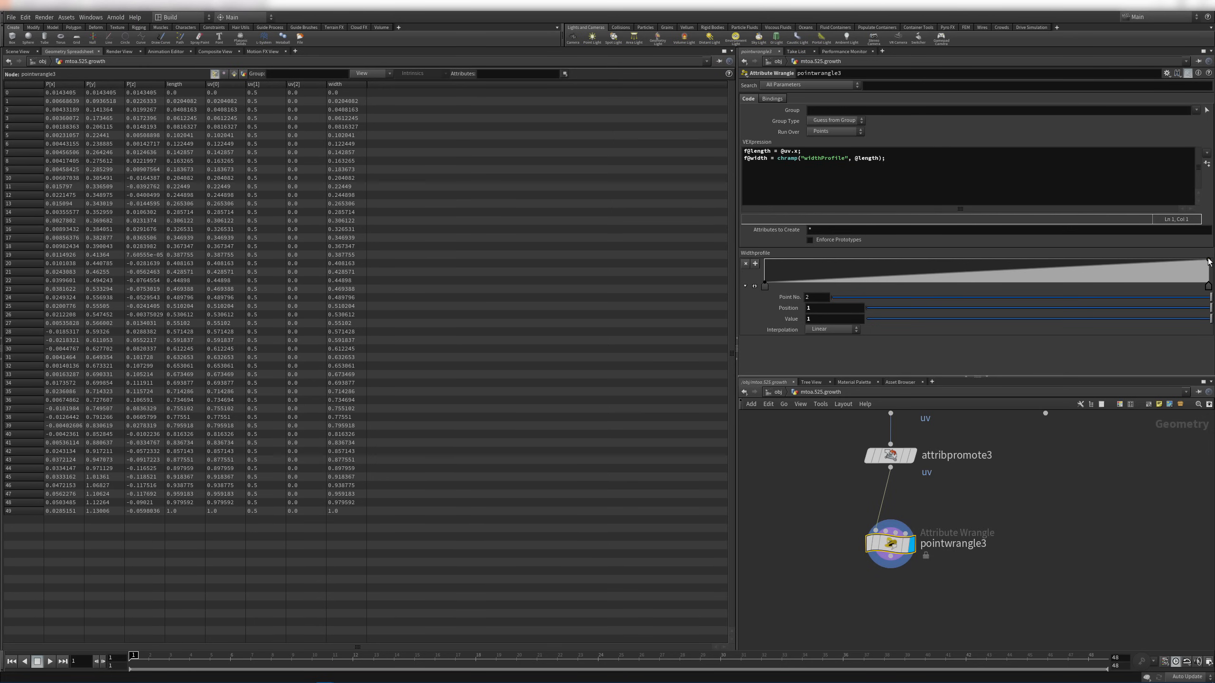
mouse_move(1208, 261)
left_mouse_down()
mouse_move(1211, 280)
mouse_move(1212, 267)
left_mouse_up()
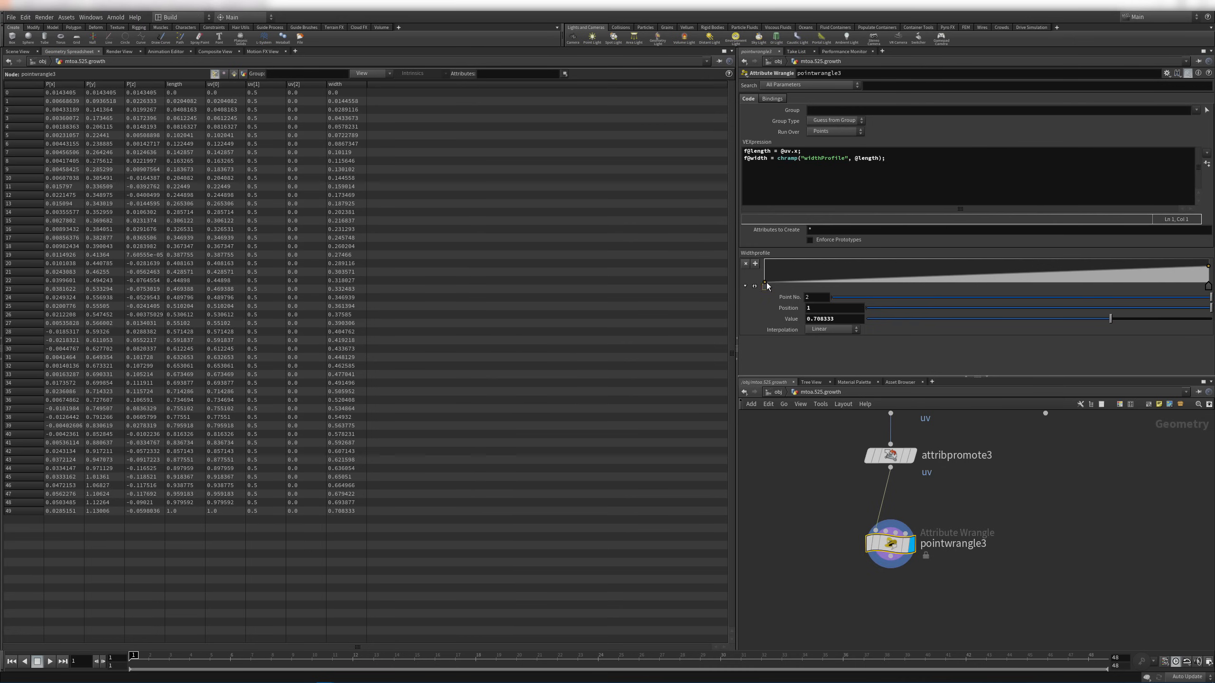
left_click_drag(766, 283, 766, 259)
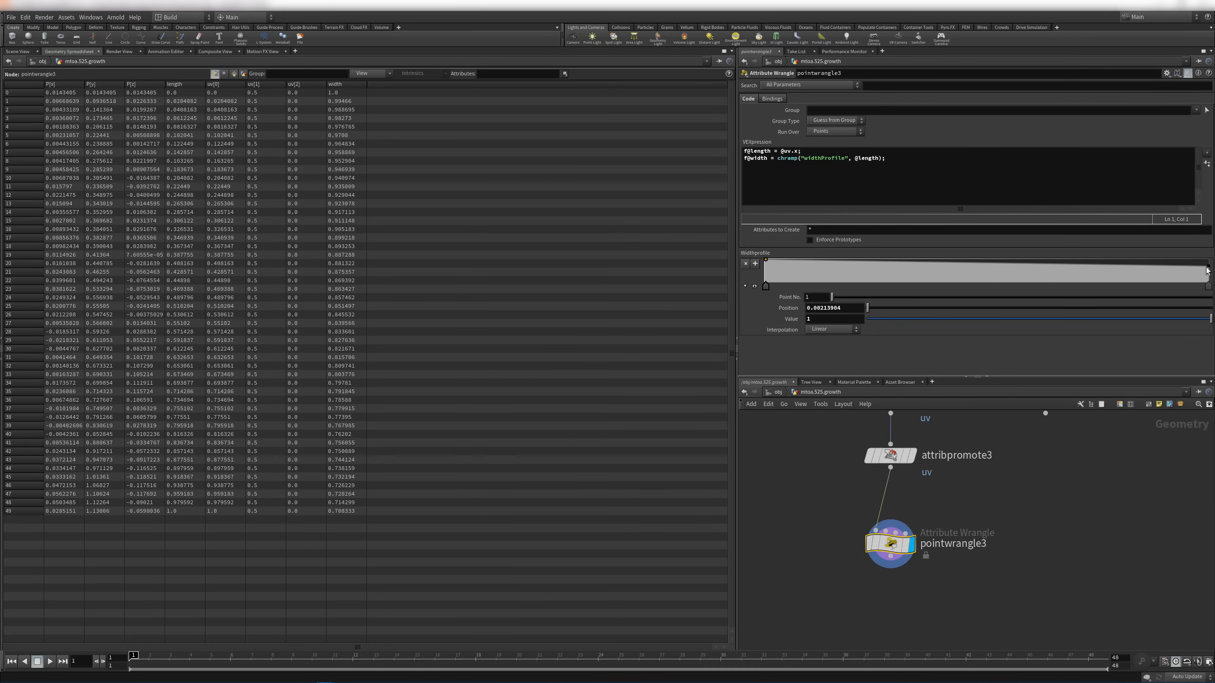
left_click_drag(1210, 267, 1210, 260)
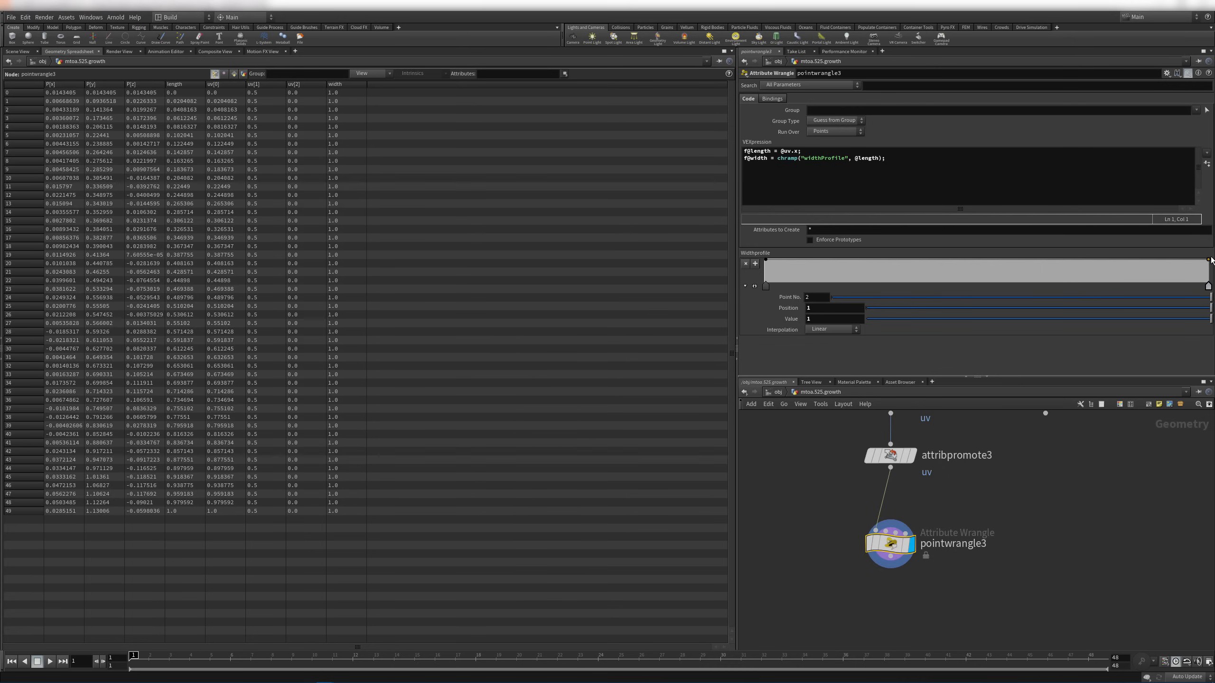
left_click_drag(1211, 260, 1212, 286)
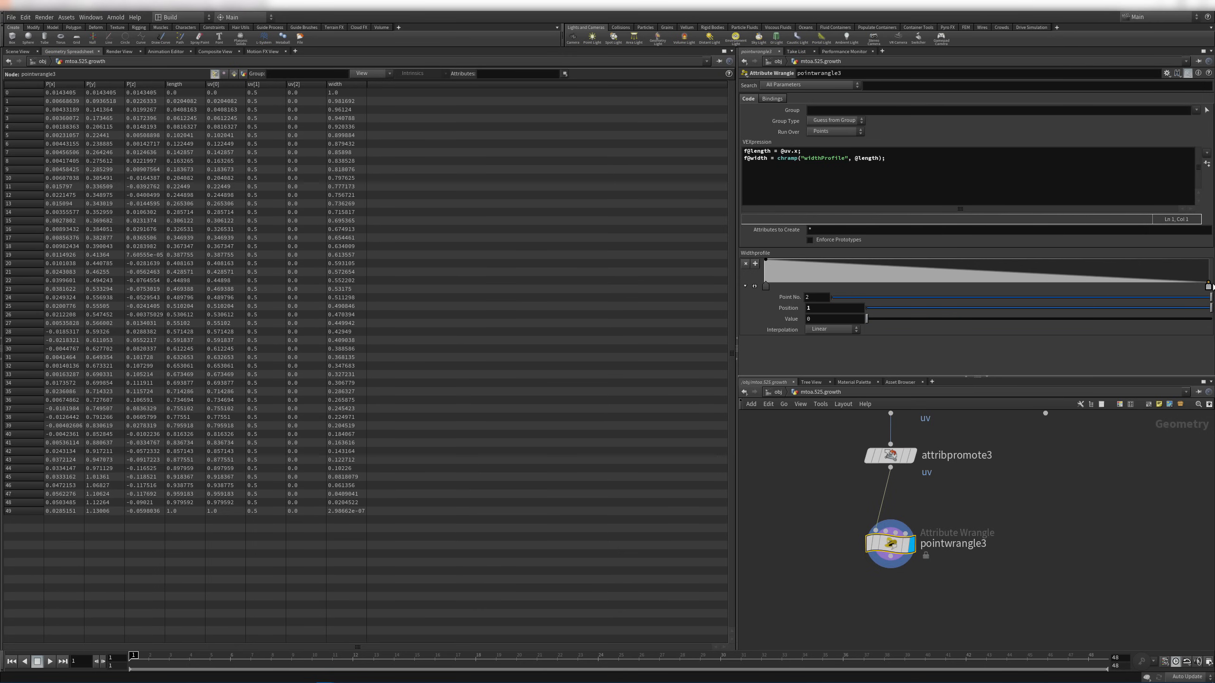
Check the spreadsheet's width values, from 1.0 at the first point to near 0 at the end
left_click(342, 92)
left_click(346, 493)
left_click_drag(348, 470, 355, 514)
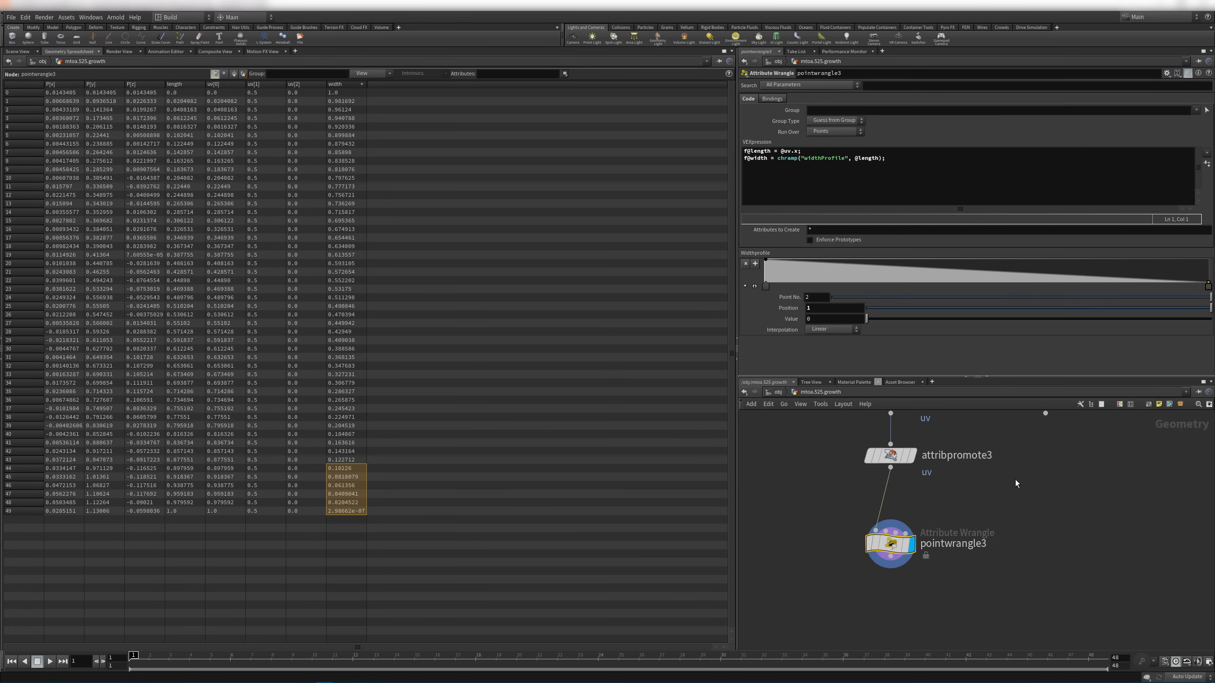
left_click(1059, 494)
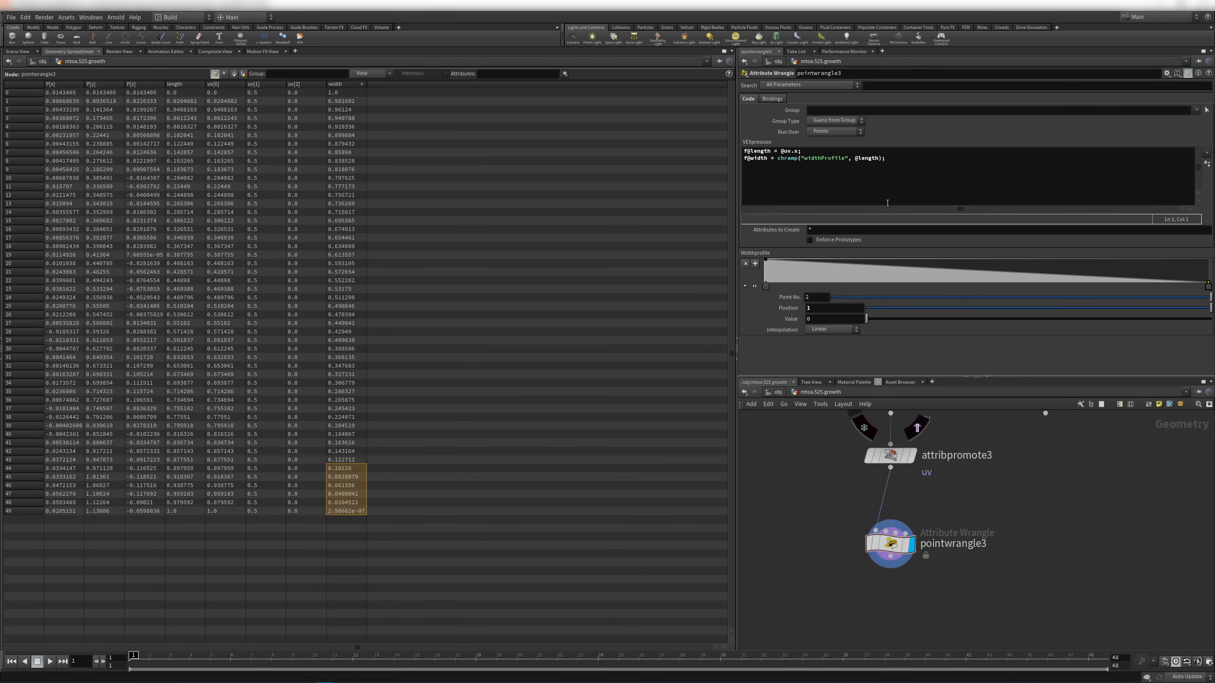
left_click(957, 165)
Add float mult = ch("mult"), multiply the width ramp by it, and set Mult to 0.264
key("Up")
key("Return")
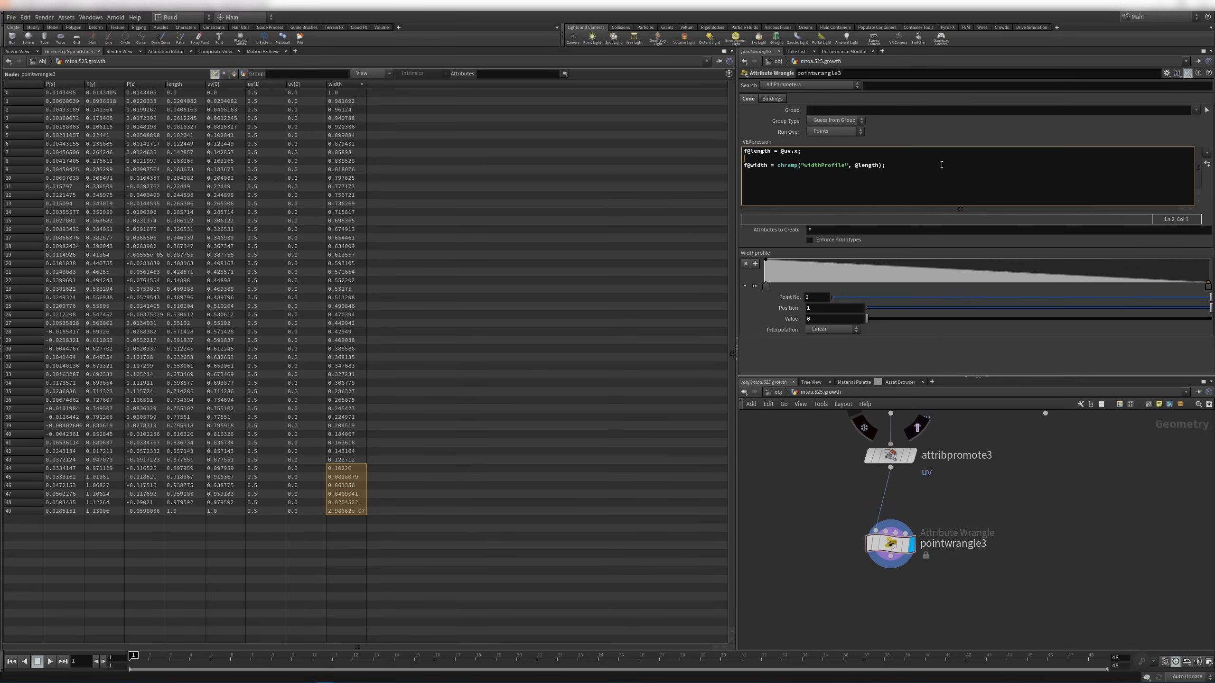
type("float mult = ch(\"mult\");")
left_click_drag(777, 165, 889, 166)
left_click(881, 165)
type("* mul")
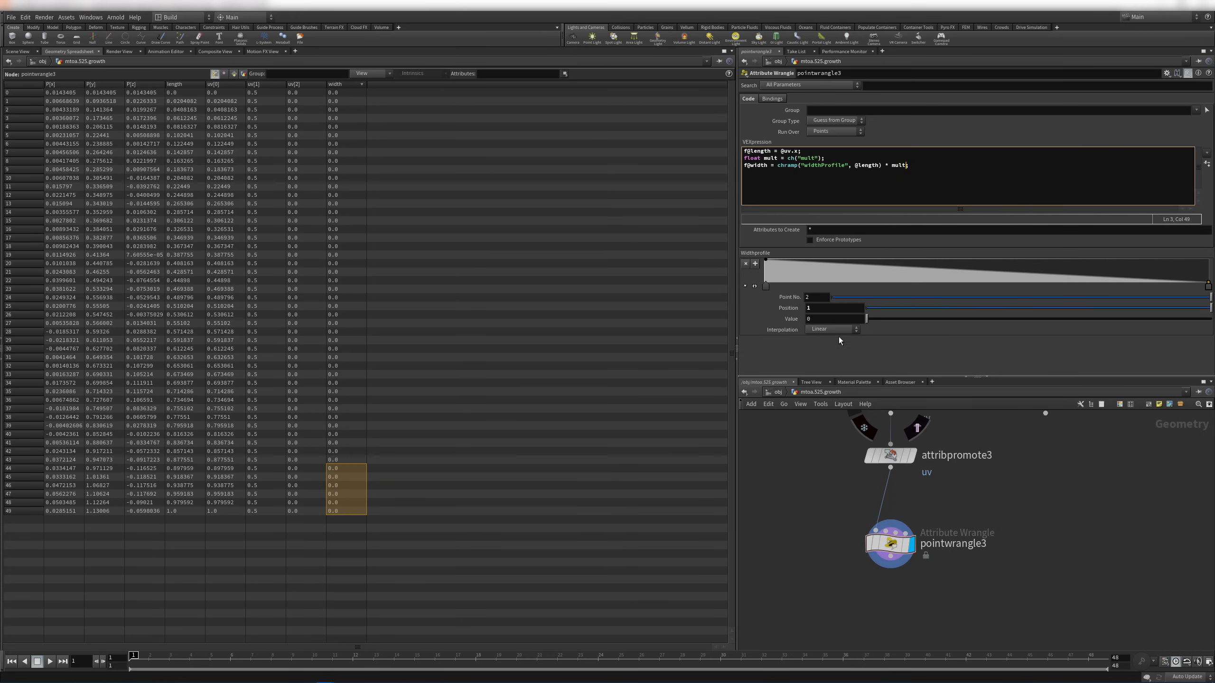
left_click(1206, 164)
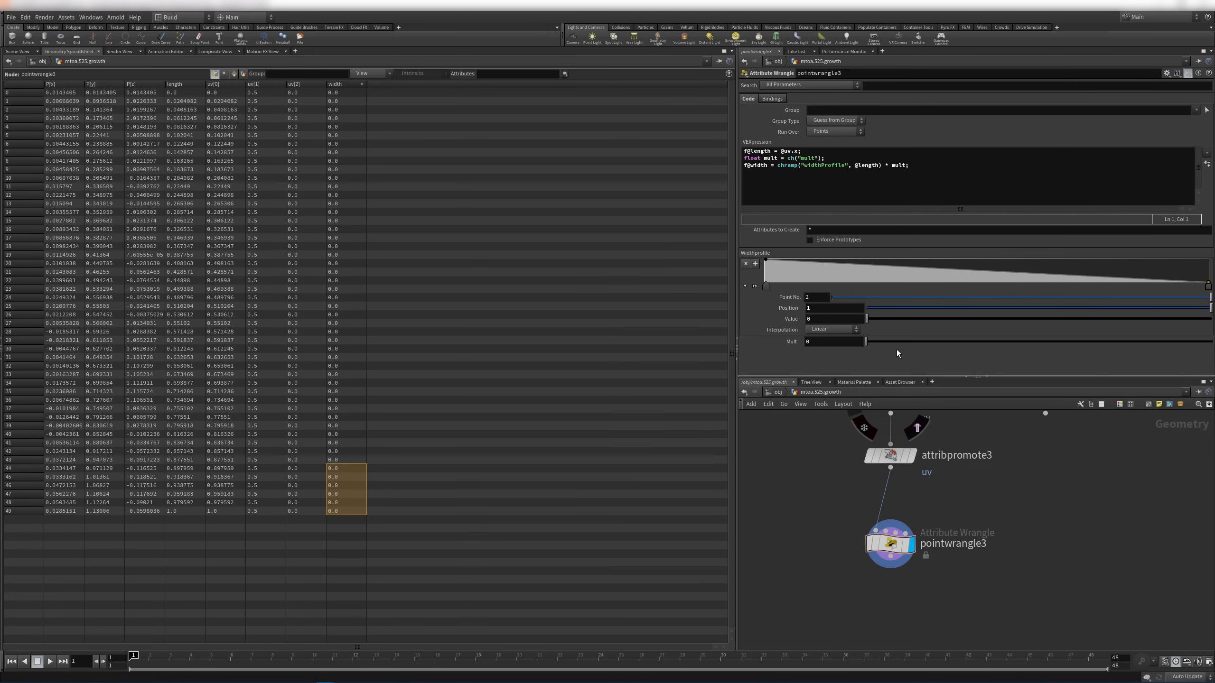
left_click_drag(883, 341, 957, 345)
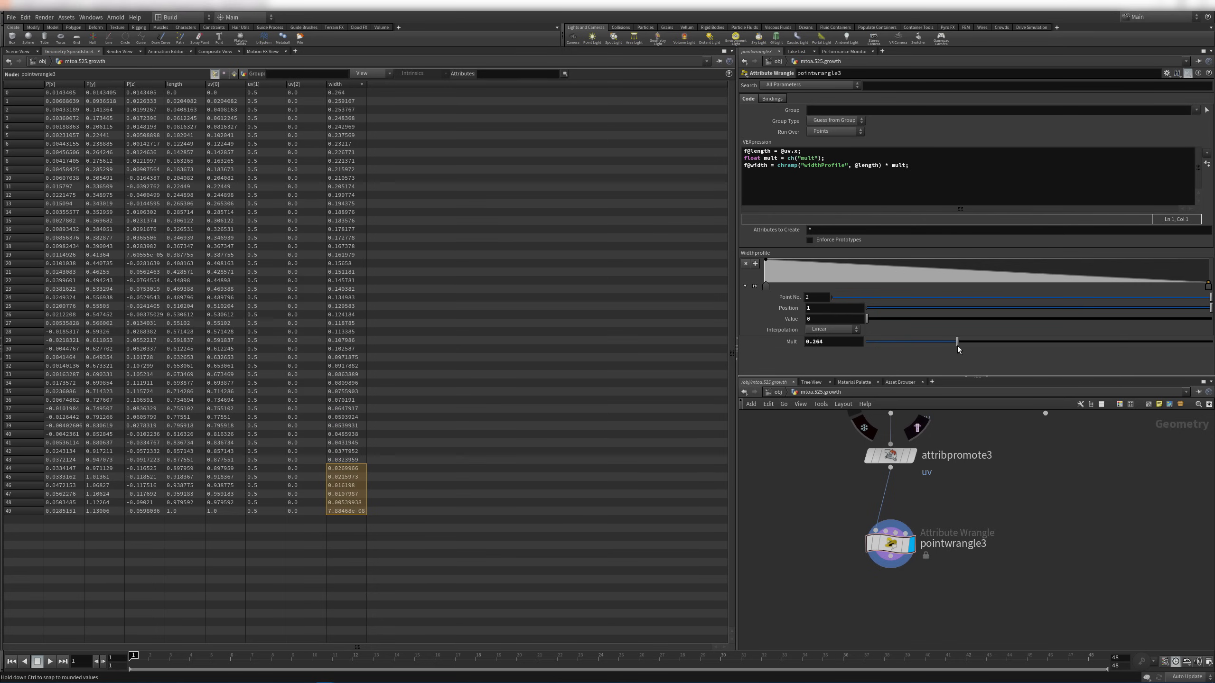
Detach polywire2, wire it under pointwrangle3, and display the resulting tube
left_click(347, 497)
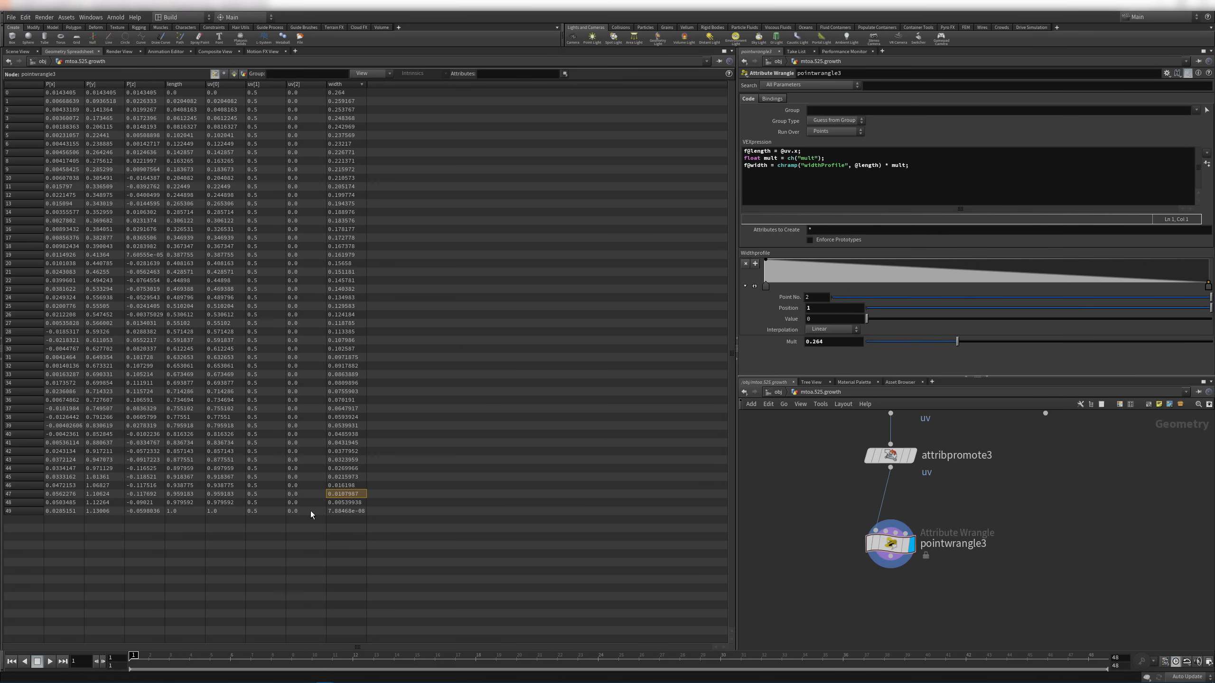
left_click(338, 510)
left_click(10, 52)
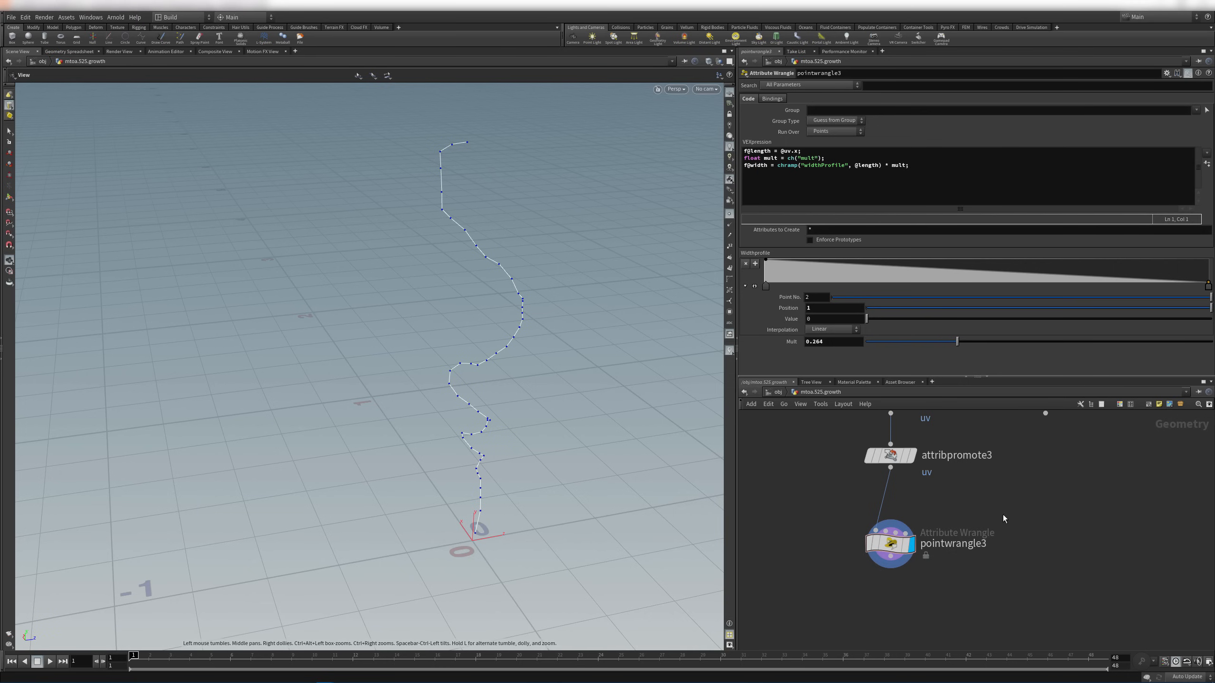
middle_click_drag(1068, 530, 1012, 564)
left_click_drag(1001, 451, 1015, 480)
middle_click_drag(1009, 520, 1023, 472)
left_click_drag(1023, 432, 853, 630)
left_click(872, 578)
scroll(371, 328, "down", 3)
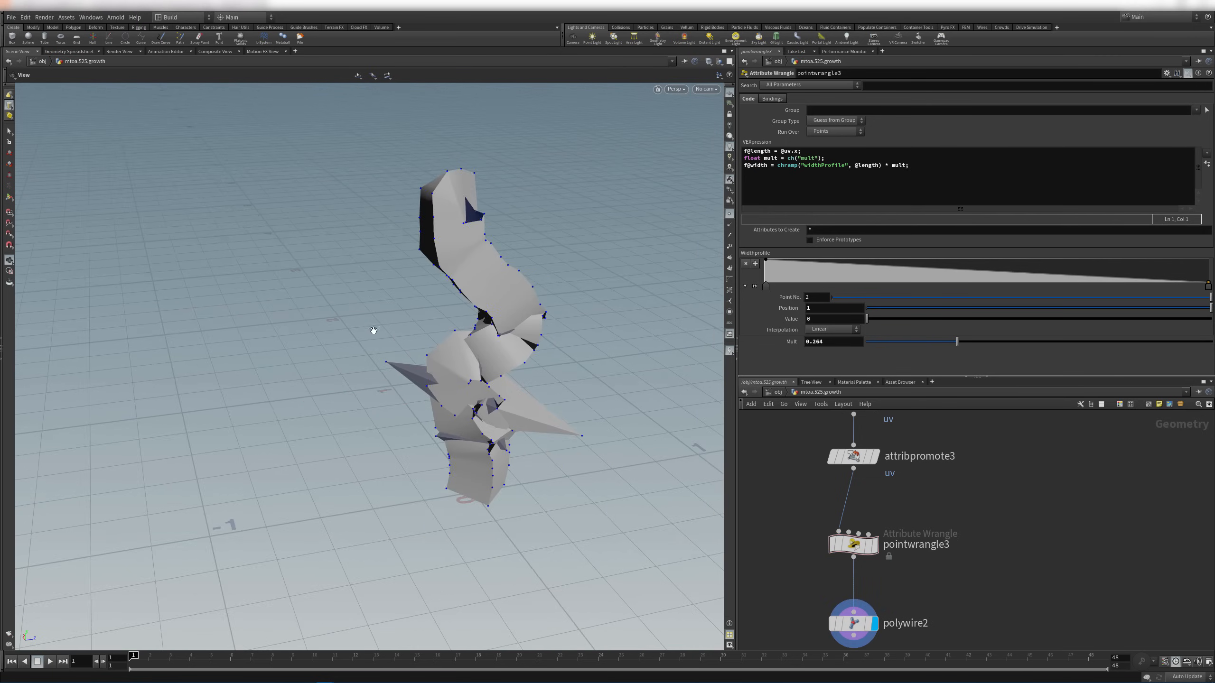
left_click_drag(371, 329, 407, 306)
middle_click_drag(755, 474, 758, 446)
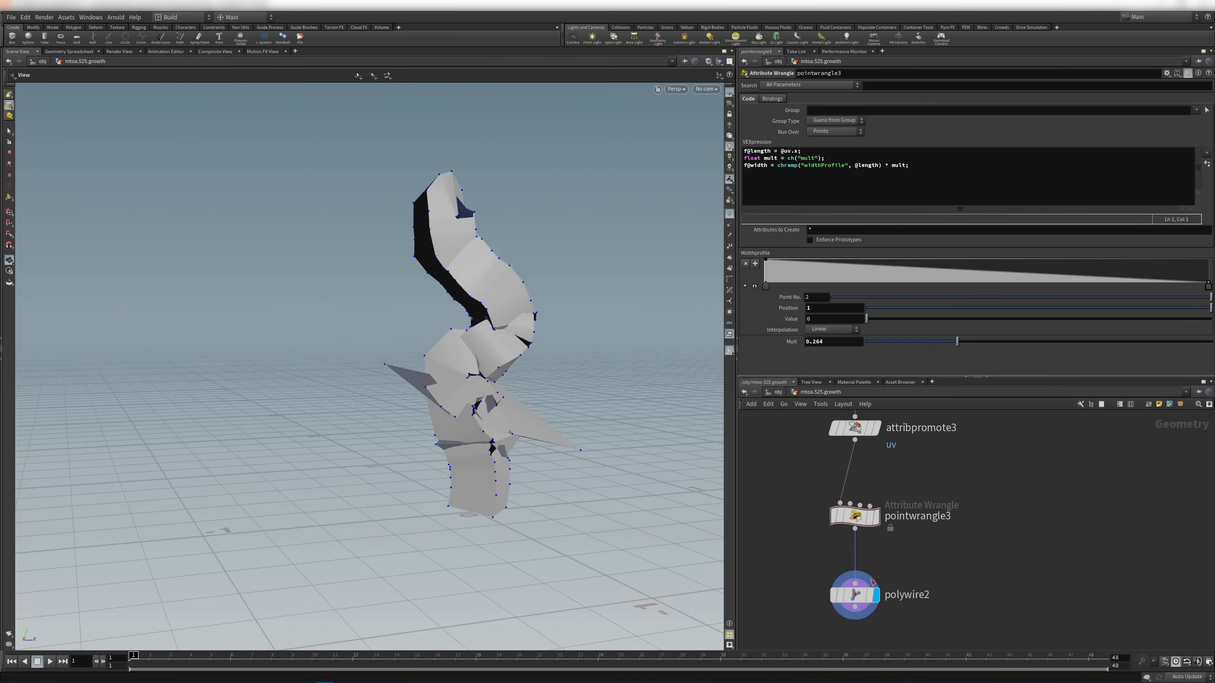
left_click(854, 595)
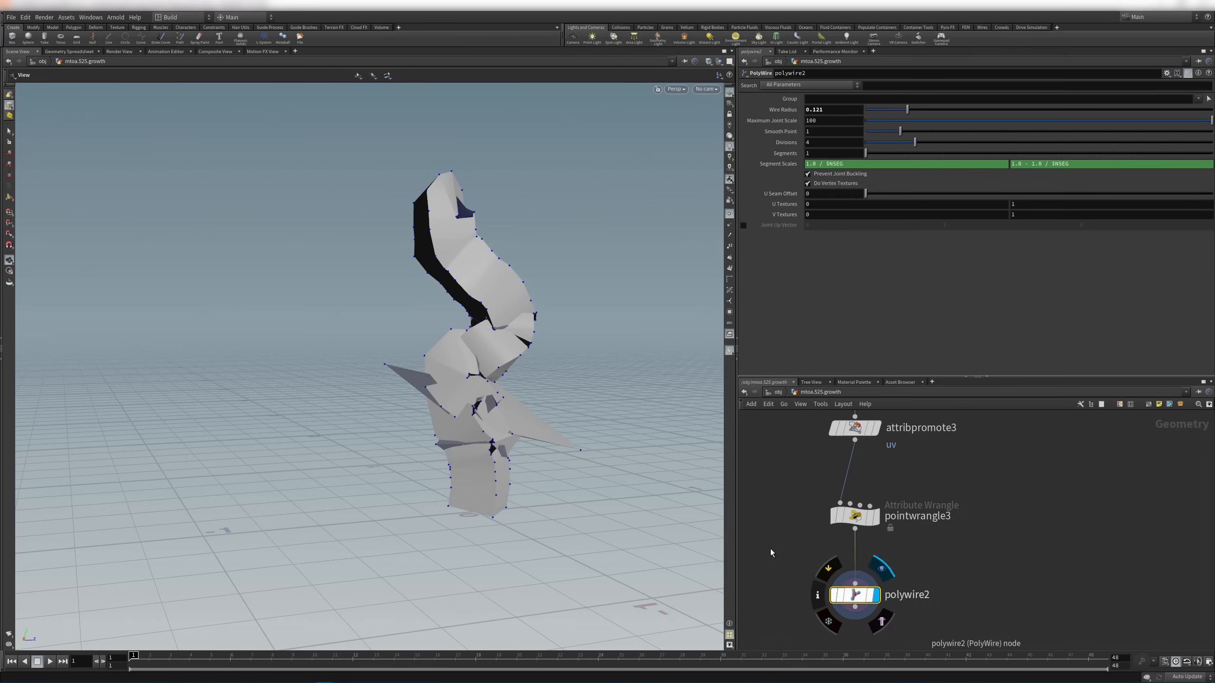
left_click(71, 53)
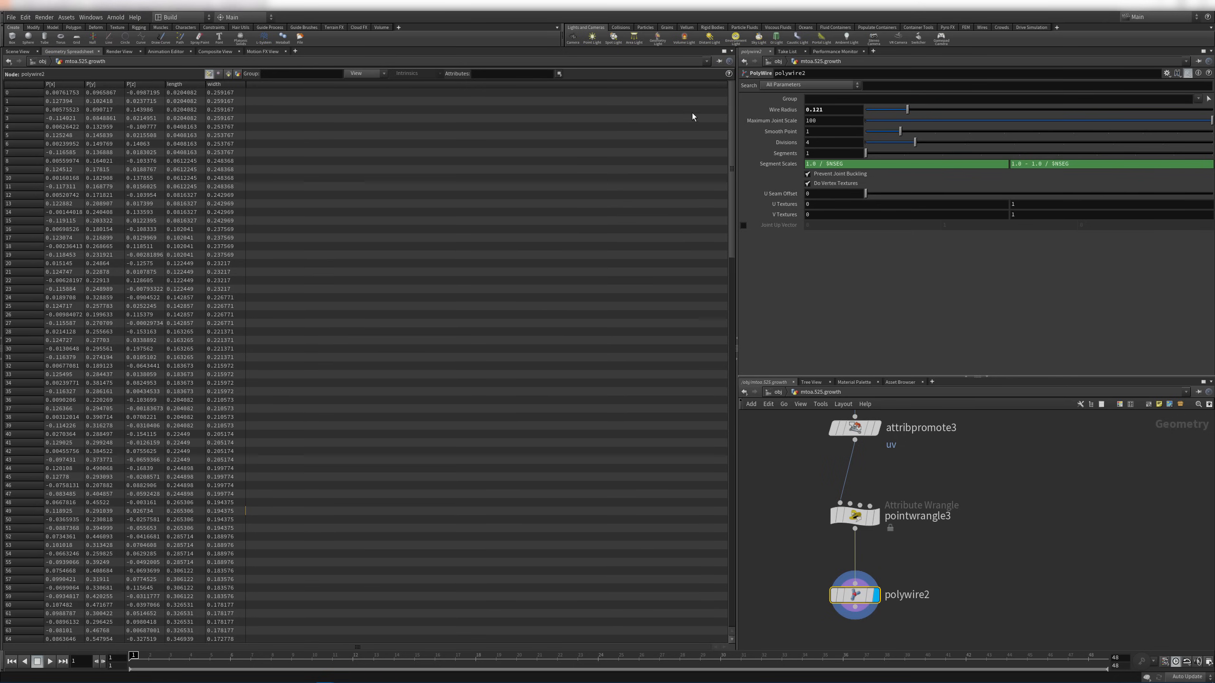
left_click(17, 51)
left_click(787, 110)
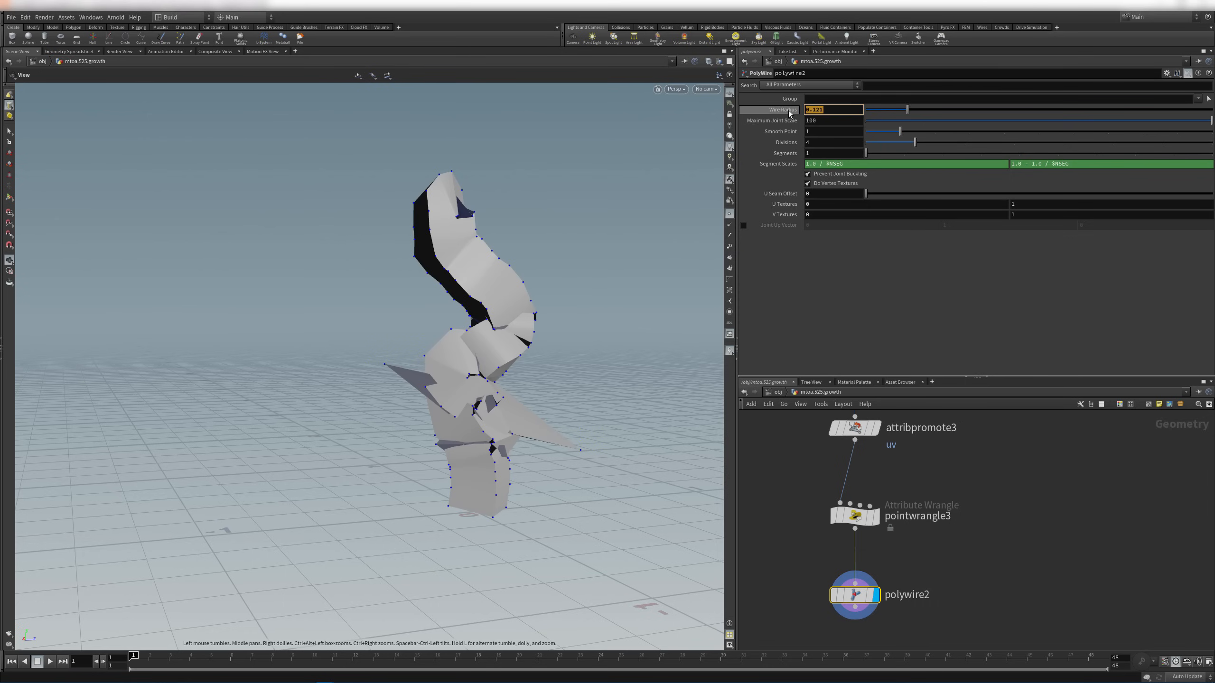
type("width")
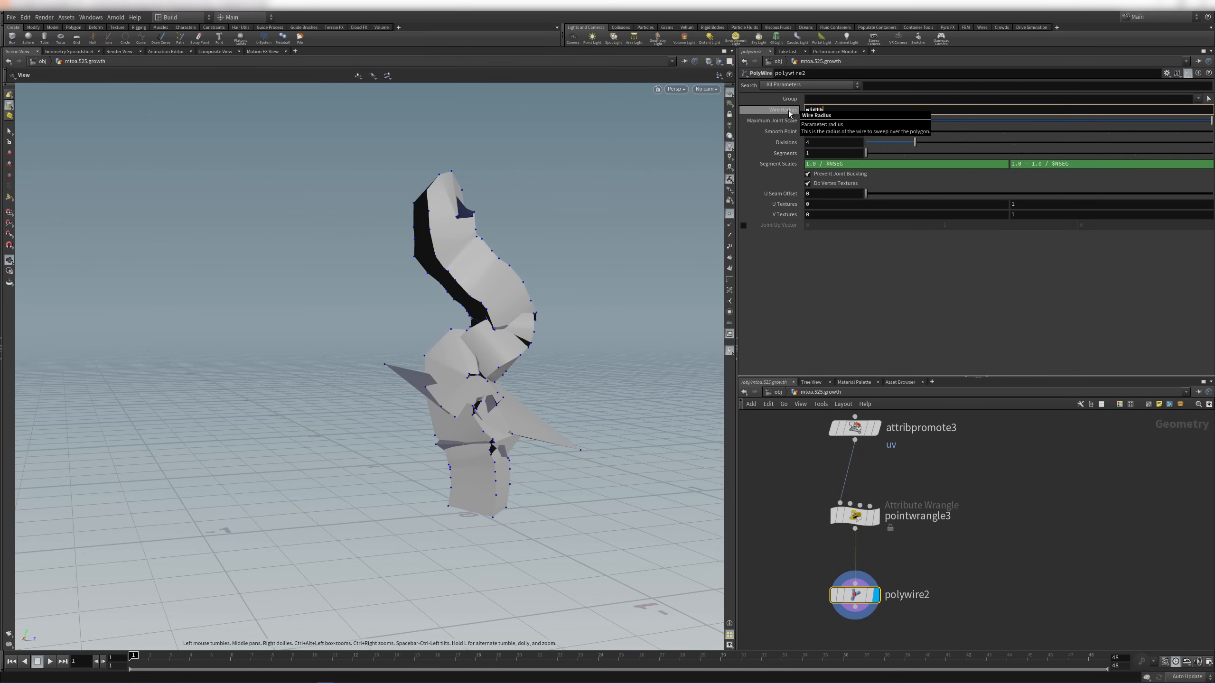
key("Return")
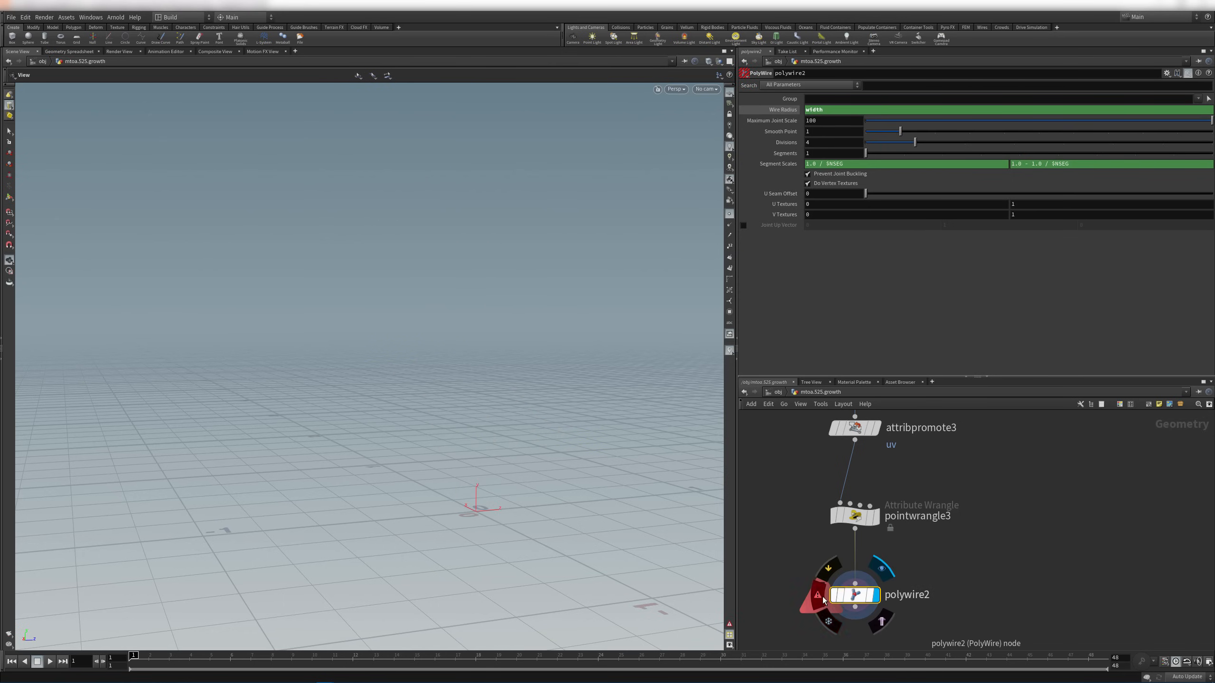
left_click(818, 601)
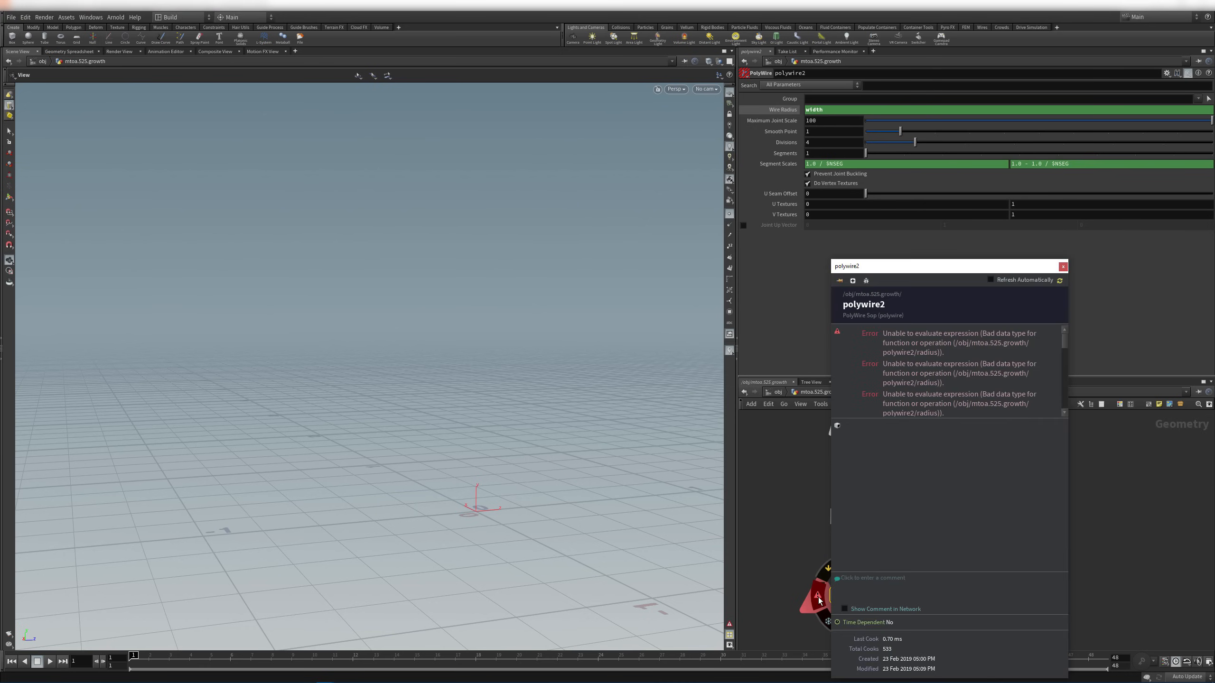
left_click(1062, 266)
left_click(808, 110)
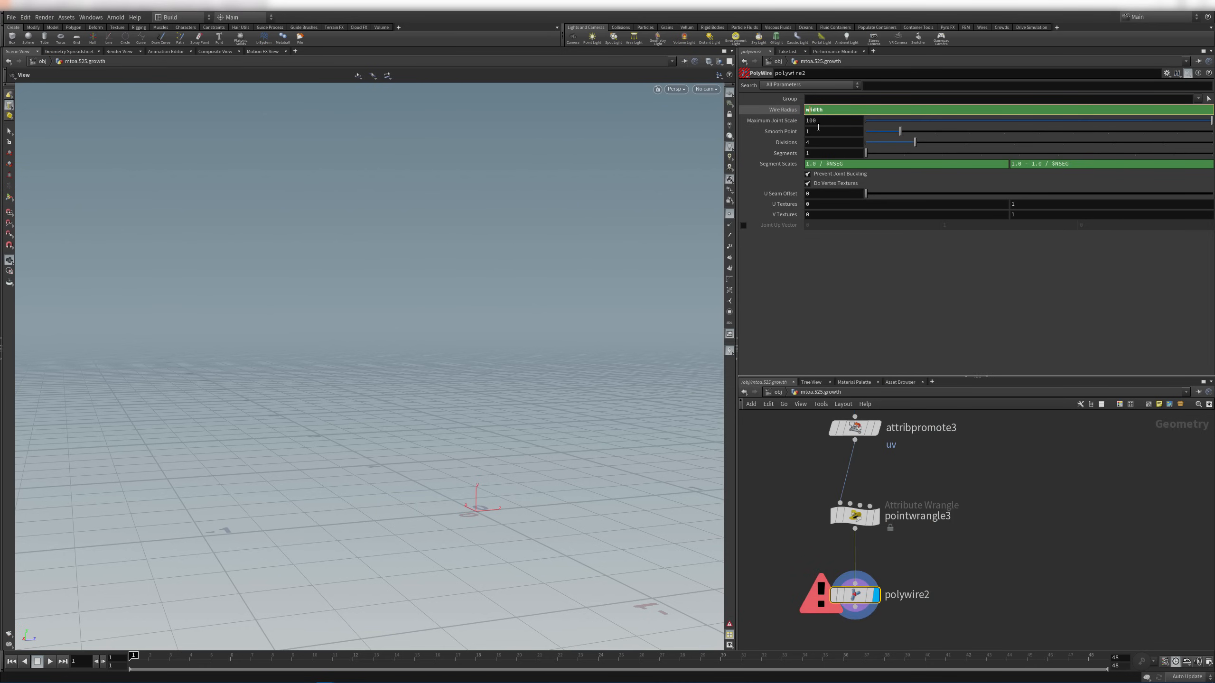
type("@")
key("Return")
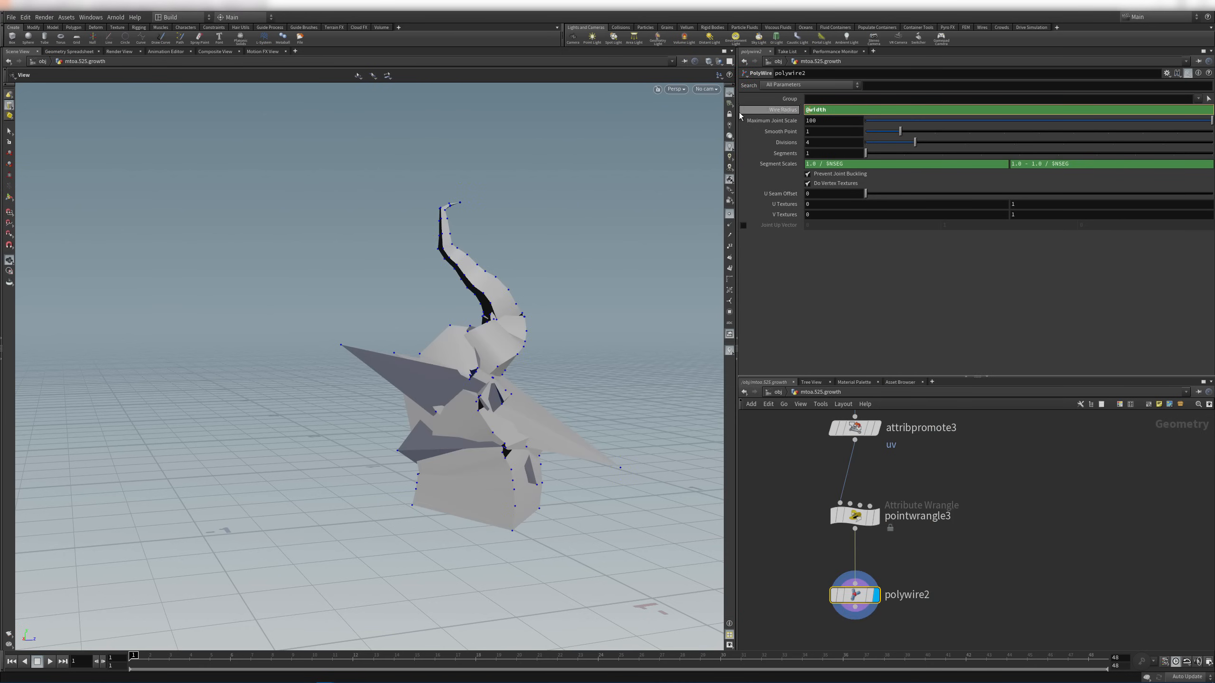
Inspect the variable-thickness tube and template polywire2 as a wireframe reference
left_click_drag(525, 318, 412, 362)
left_click_drag(485, 221, 428, 300)
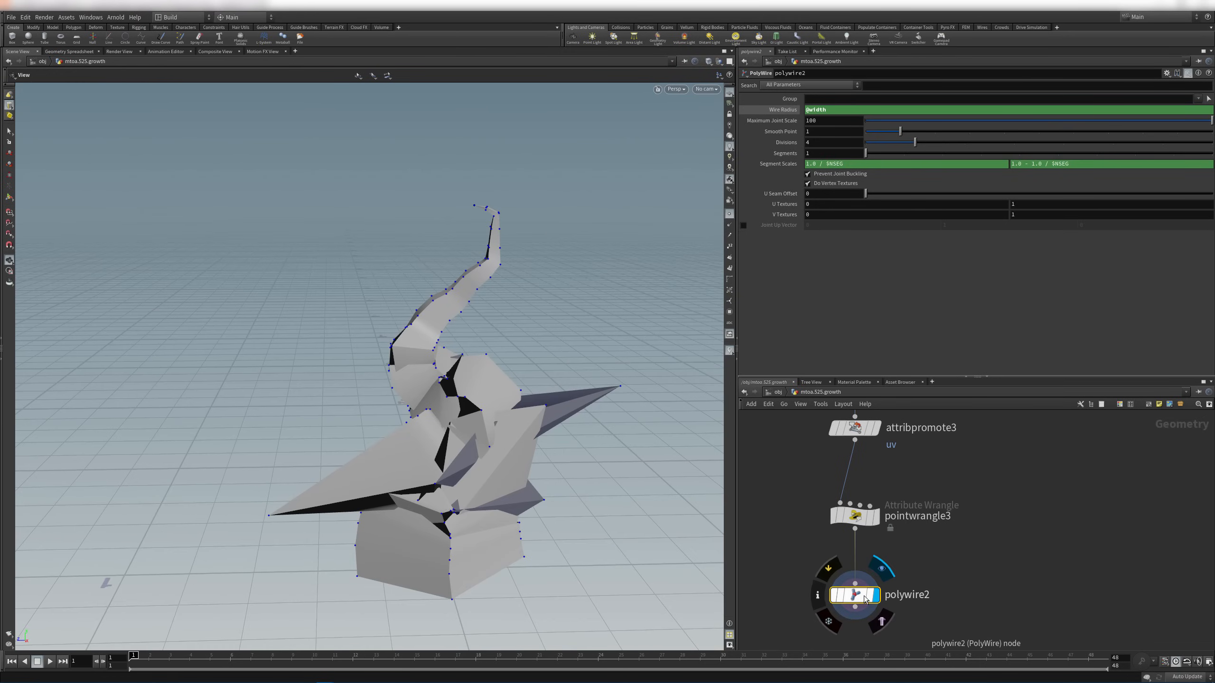
left_click(881, 621)
left_click(988, 548)
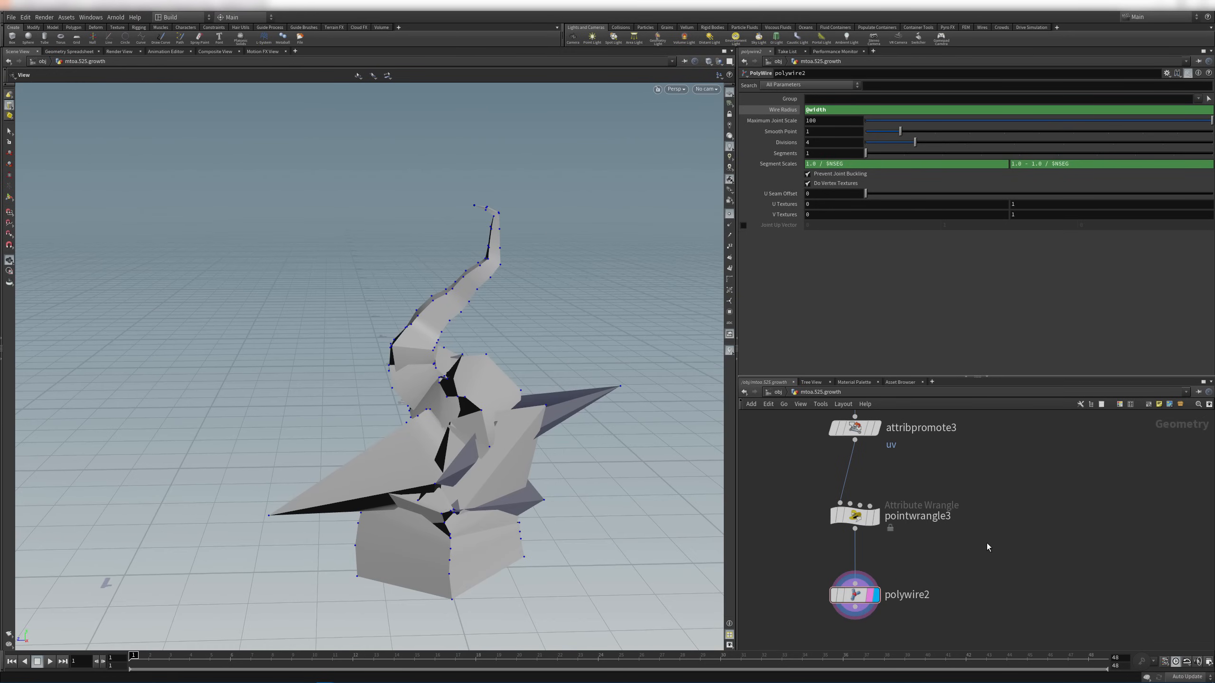
left_click(875, 522)
With polywire2 displayed, drag the wrangle's Mult from 0.264 down to 0.04
left_click(877, 521)
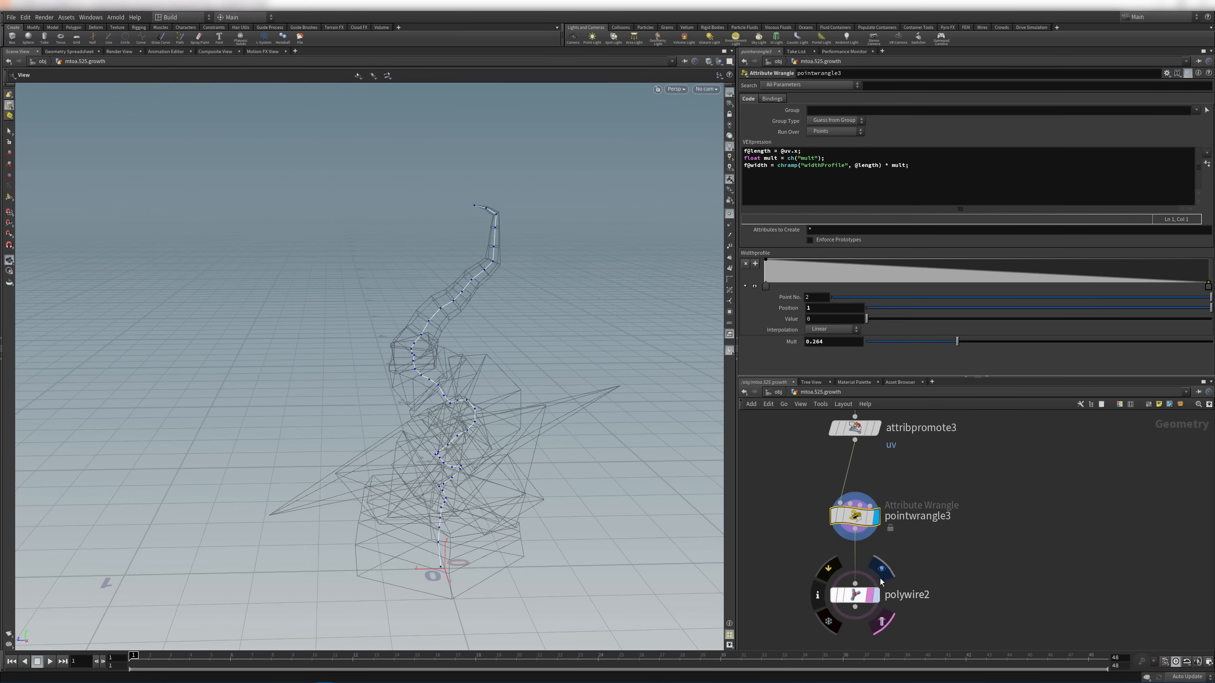
left_click(874, 594)
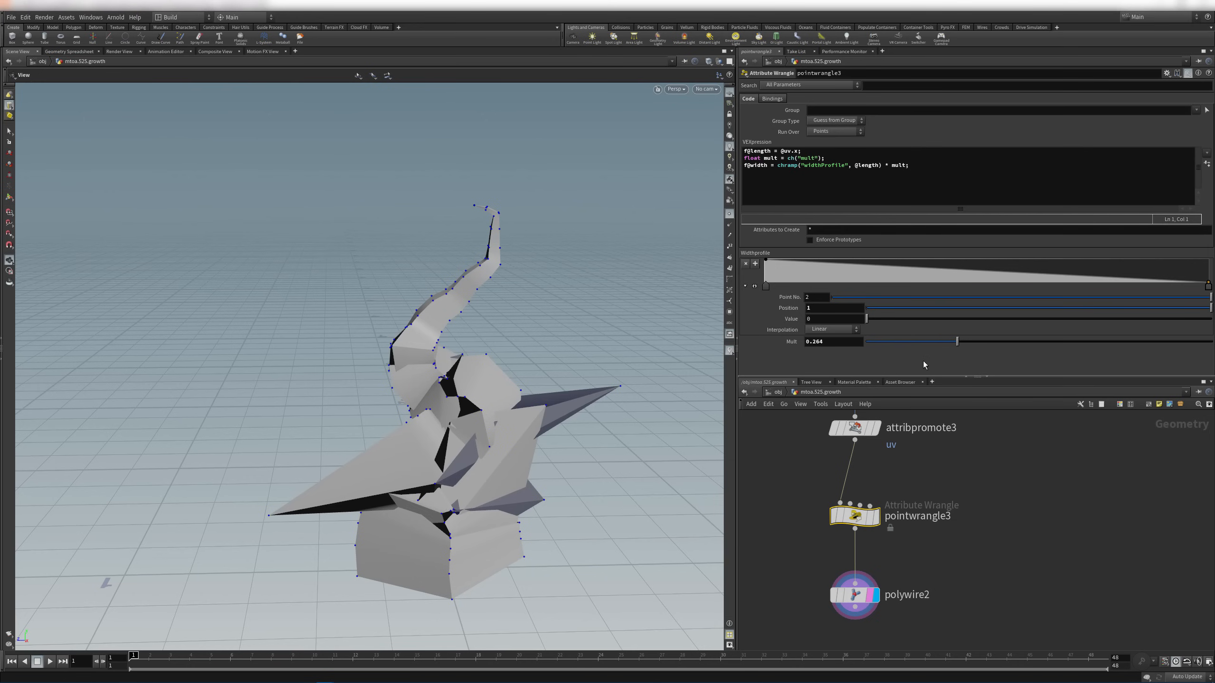
left_click_drag(957, 341, 879, 345)
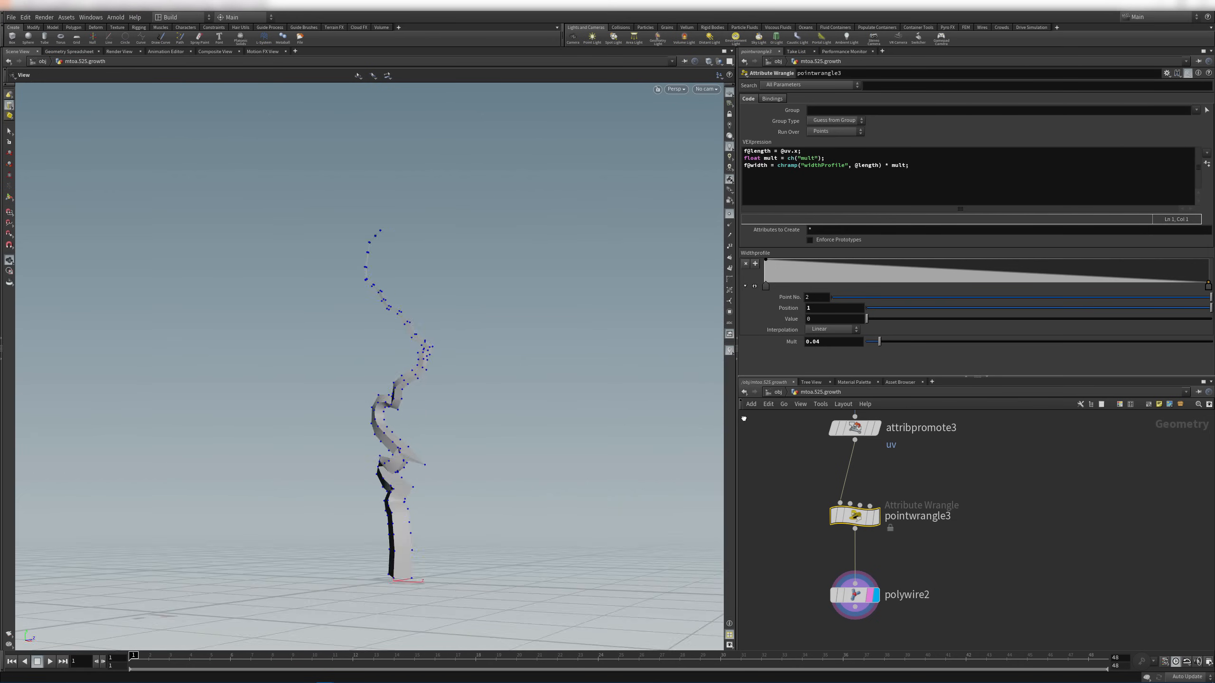
left_click_drag(743, 418, 455, 464)
right_click_drag(455, 464, 586, 493)
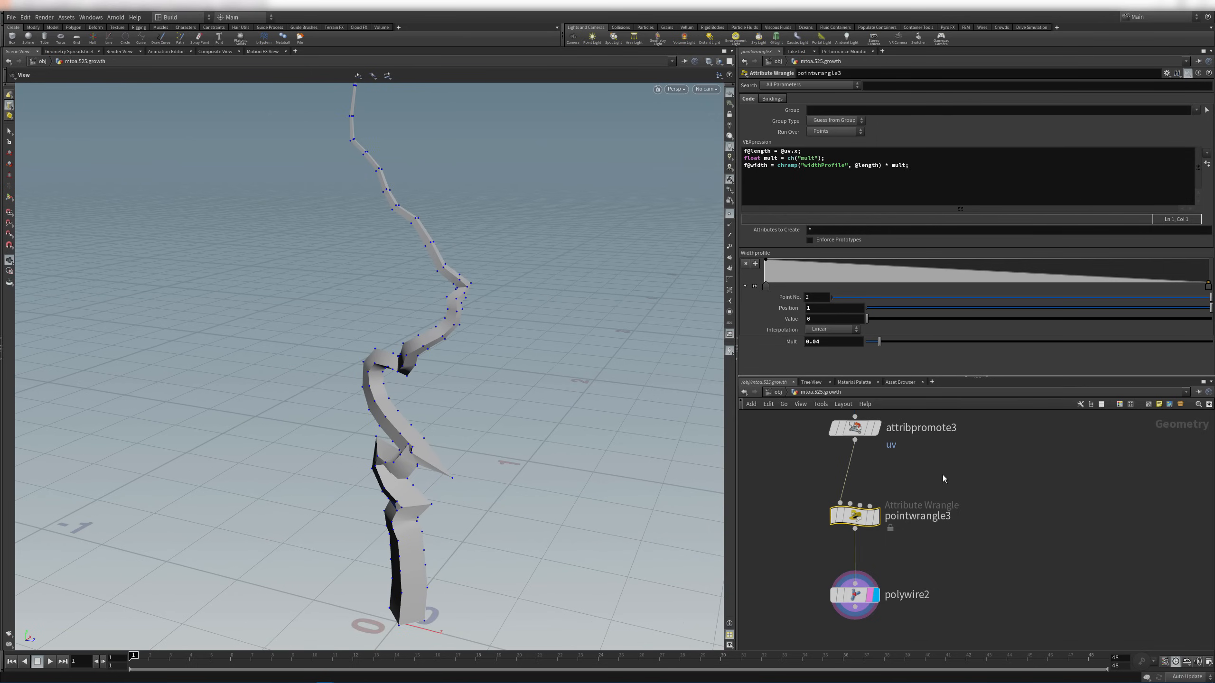
middle_click_drag(944, 475, 943, 494)
middle_click_drag(1028, 466, 1019, 519)
left_click_drag(436, 497, 492, 476)
middle_click_drag(964, 451, 992, 578)
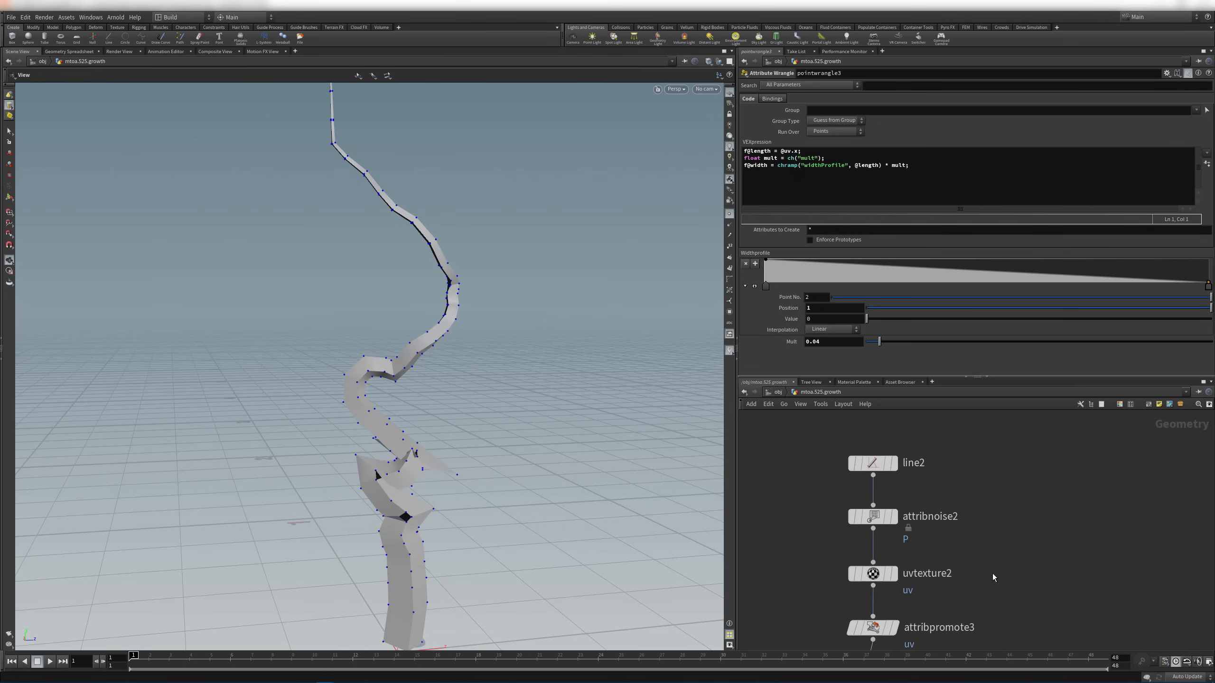
Display attribnoise2 and raise its Element Size from 0.55 to 0.92
left_click(894, 516)
left_click_drag(609, 512, 454, 462)
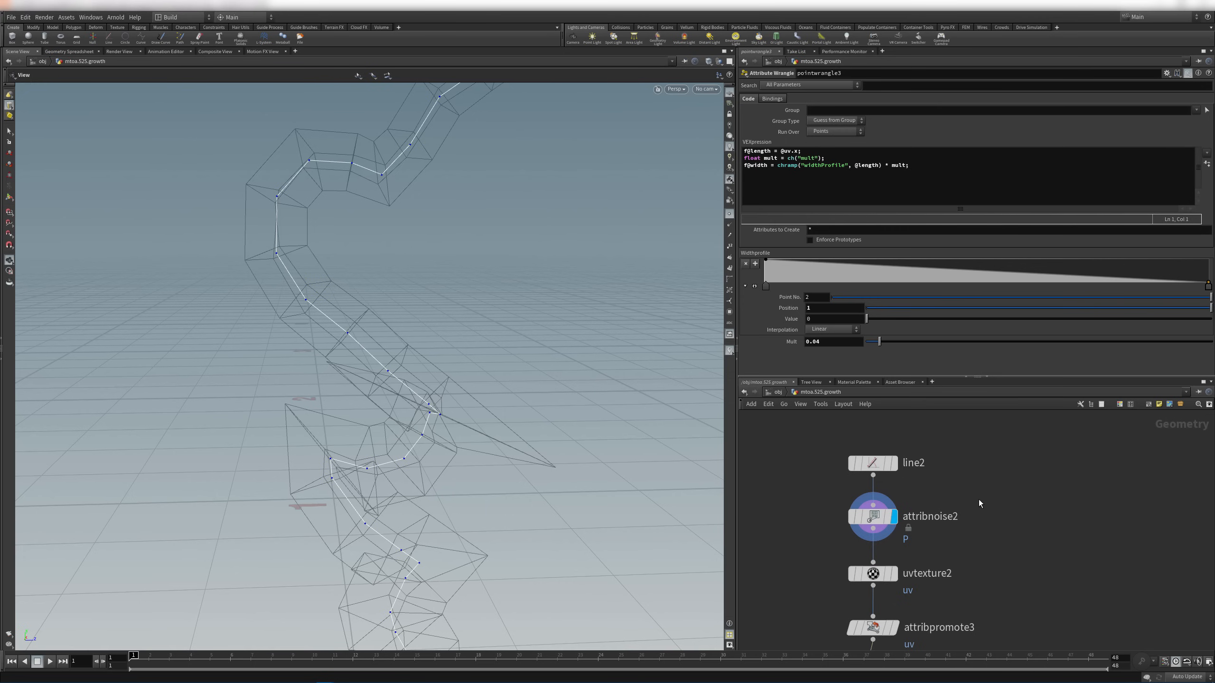
left_click_drag(874, 462, 879, 444)
left_click(887, 487)
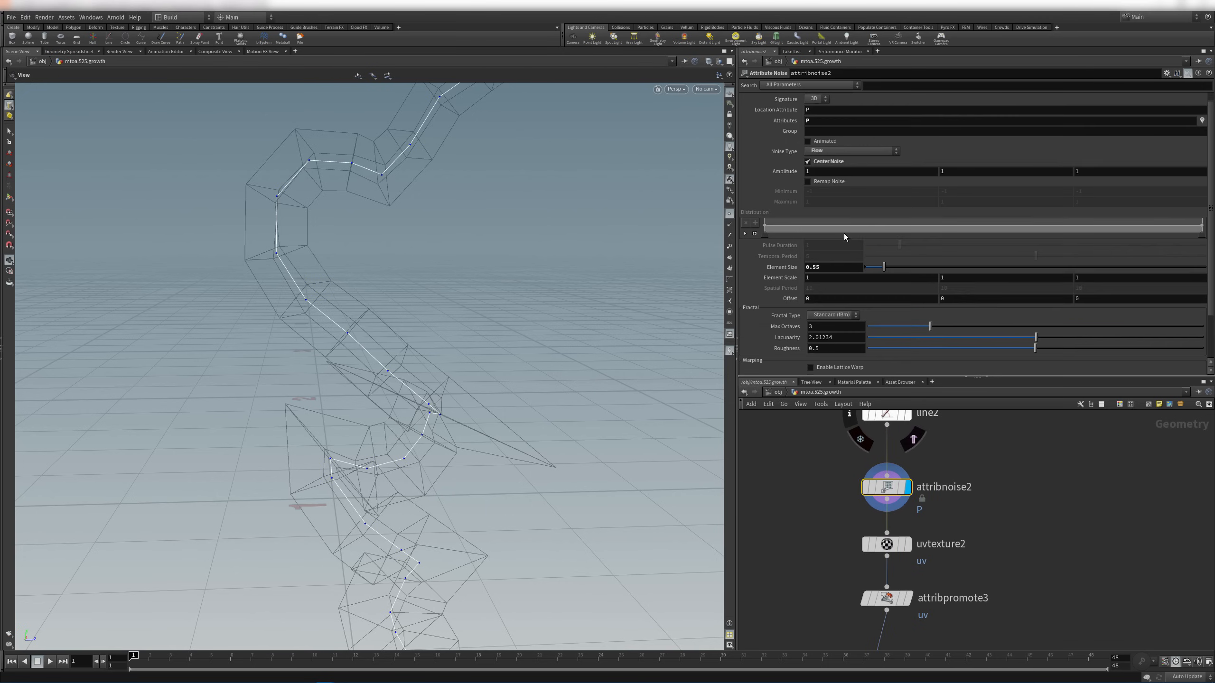
middle_click_drag(794, 267, 957, 290)
right_click_drag(556, 307, 430, 286)
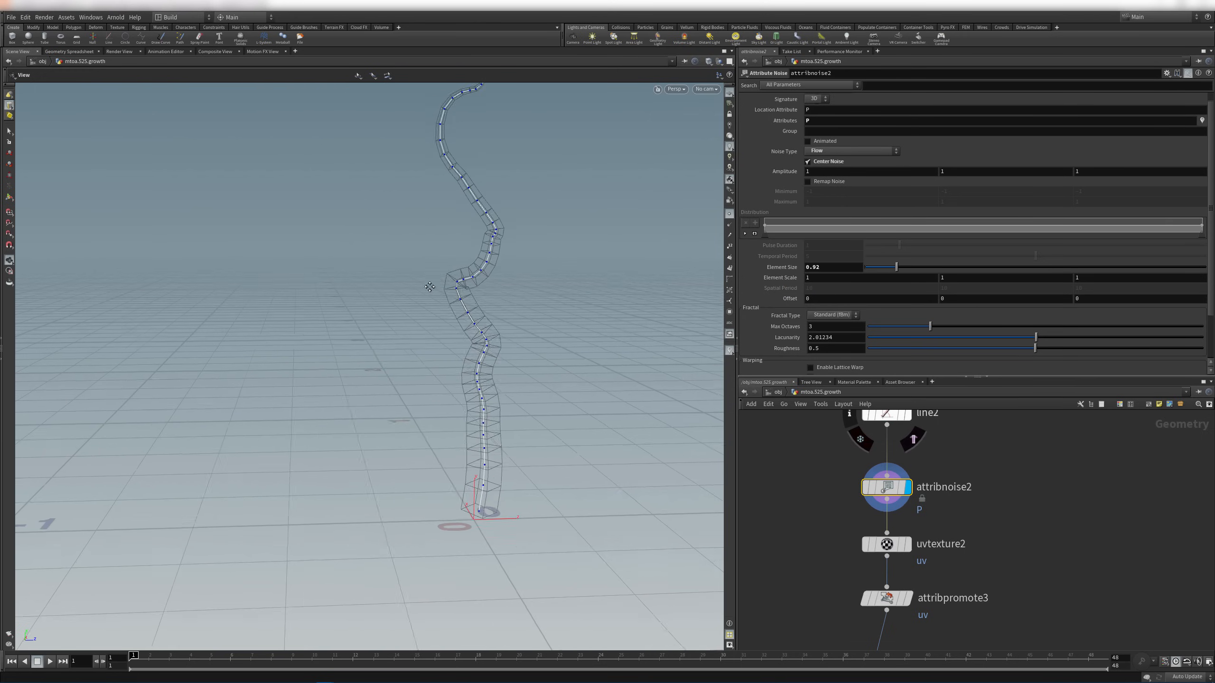
Redisplay polywire2 to view the tube along the broader-waved curve
middle_click_drag(412, 478, 377, 536)
left_click_drag(519, 220, 461, 227)
middle_click_drag(1045, 622, 1010, 501)
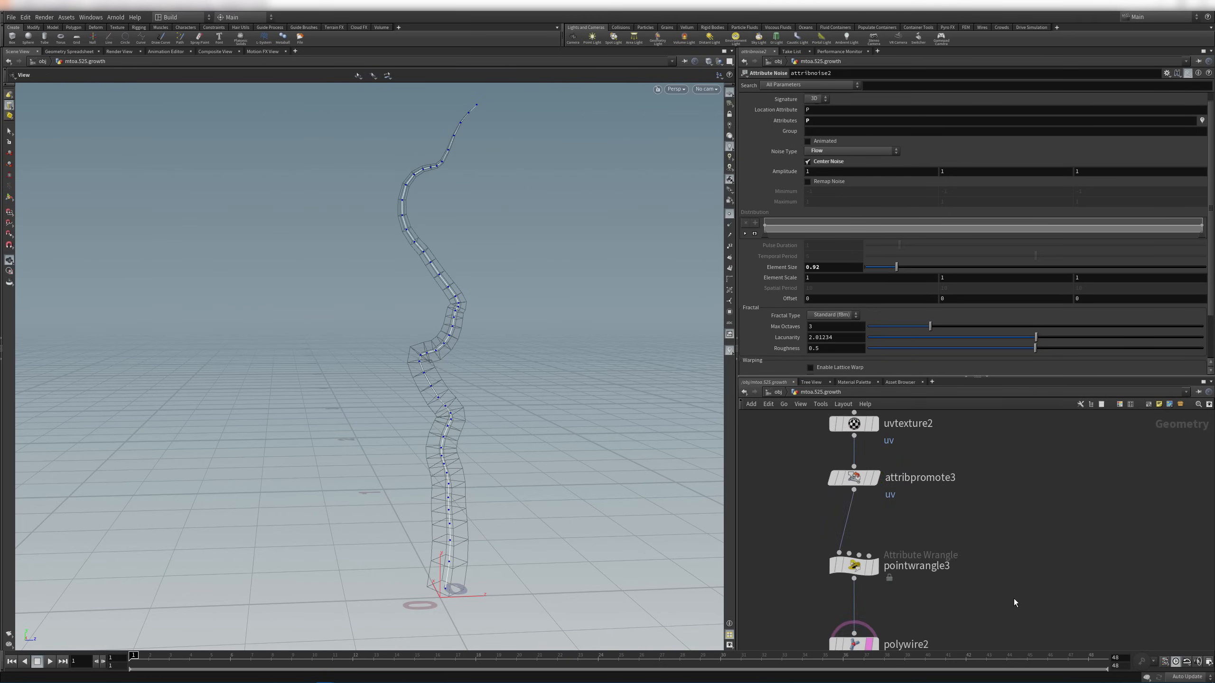
middle_click_drag(1009, 602, 1013, 490)
left_click(894, 539)
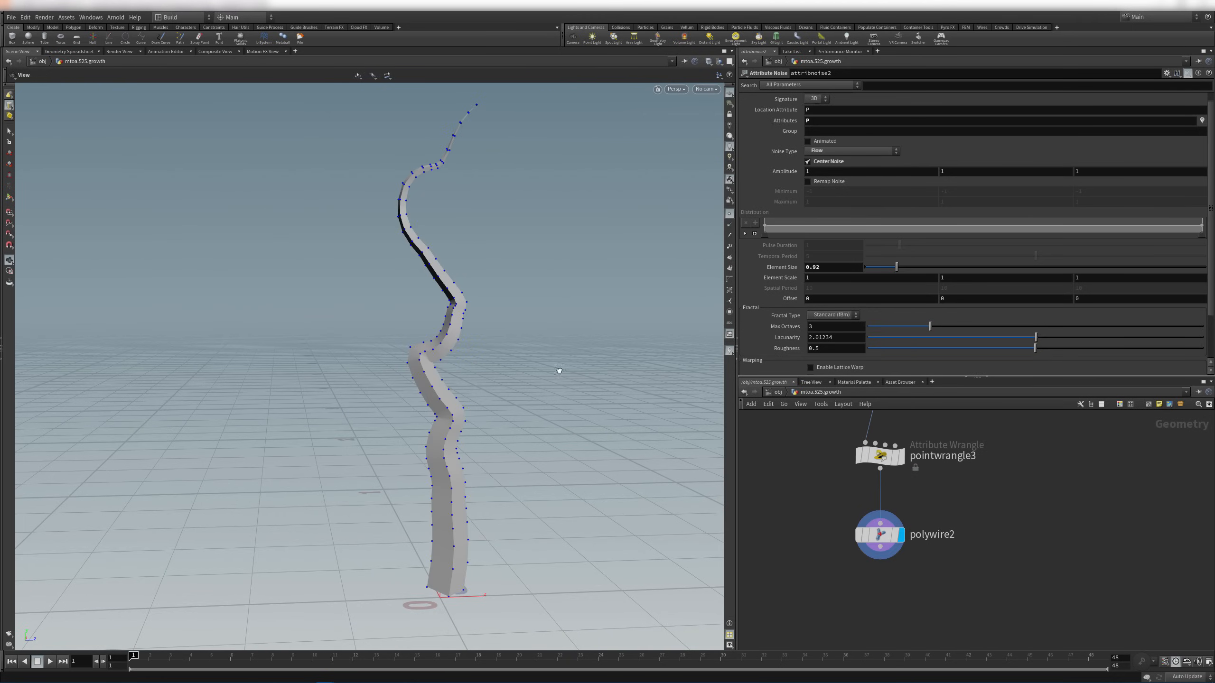
left_click_drag(556, 371, 536, 356)
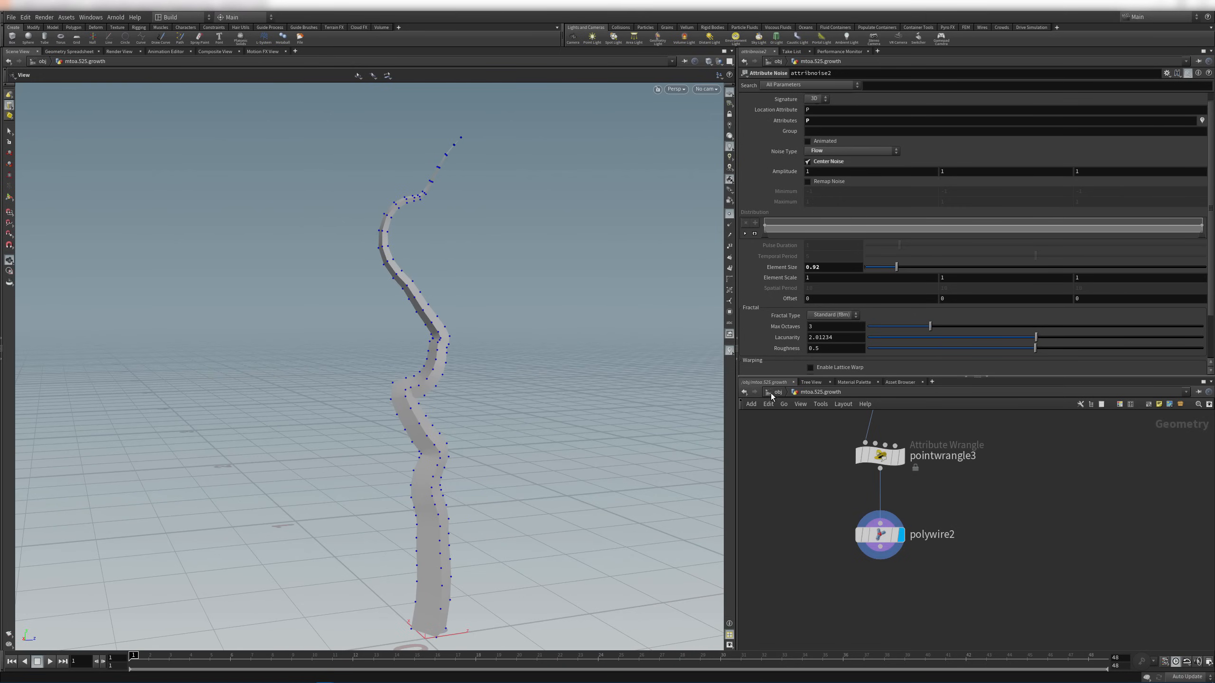
middle_click_drag(949, 478, 976, 546)
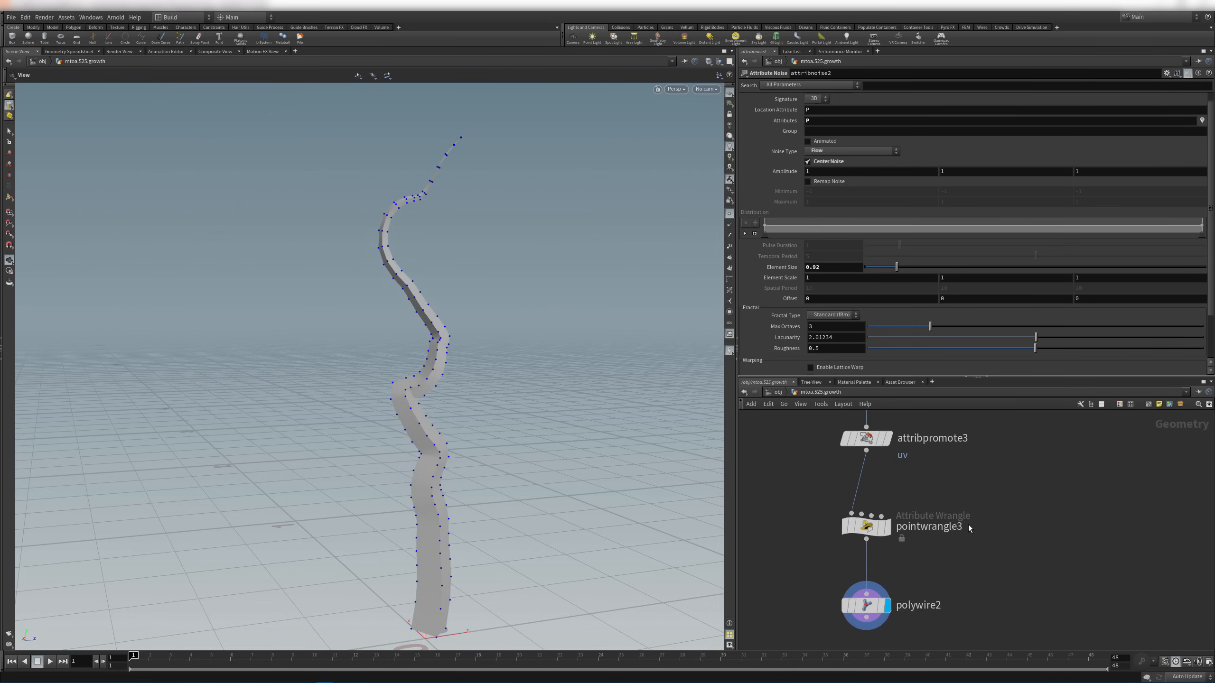
middle_click_drag(993, 499, 985, 549)
scroll(971, 531, "down", 2)
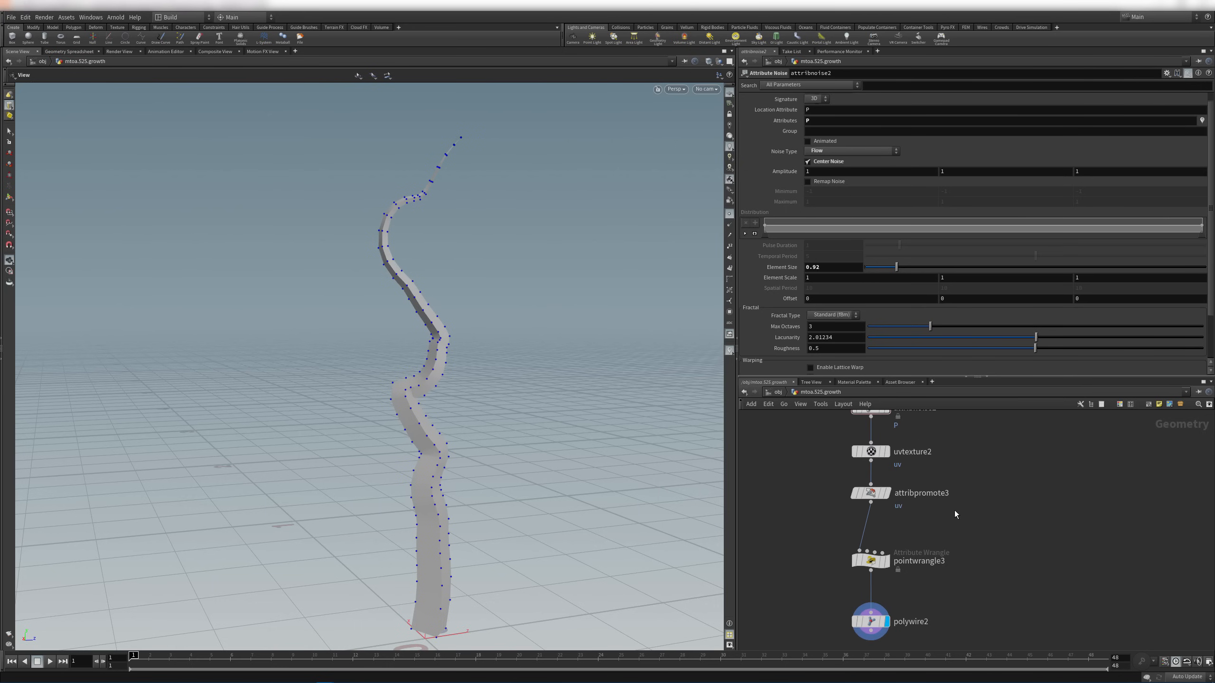
Set polywire2's Divisions to 12 and inspect the smoother tube up close
left_click(882, 619)
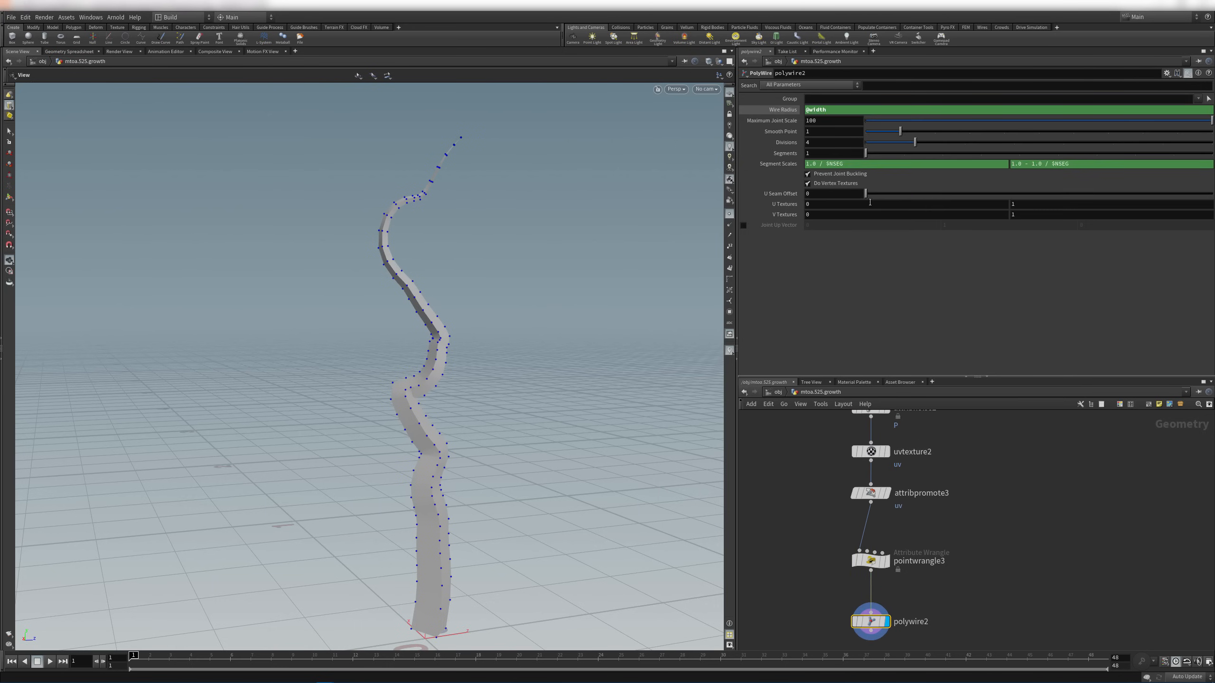
left_click_drag(921, 145, 1162, 173)
double_click(838, 142)
type("12")
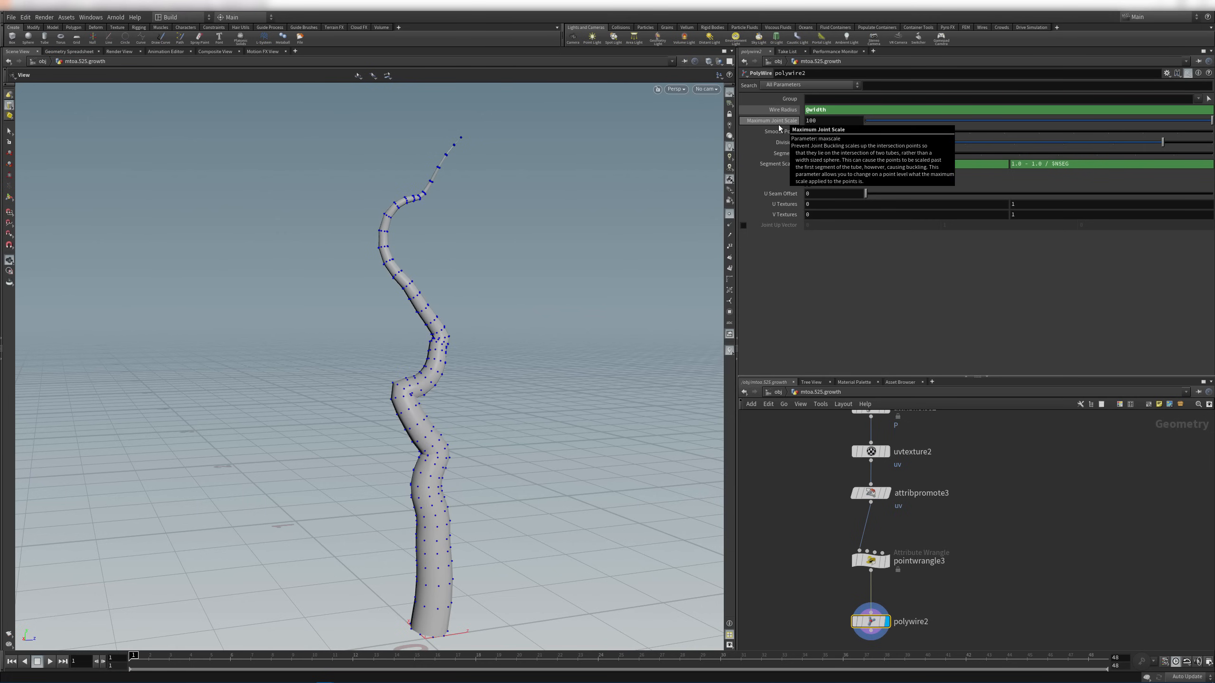
key("Return")
left_click_drag(433, 302, 287, 306)
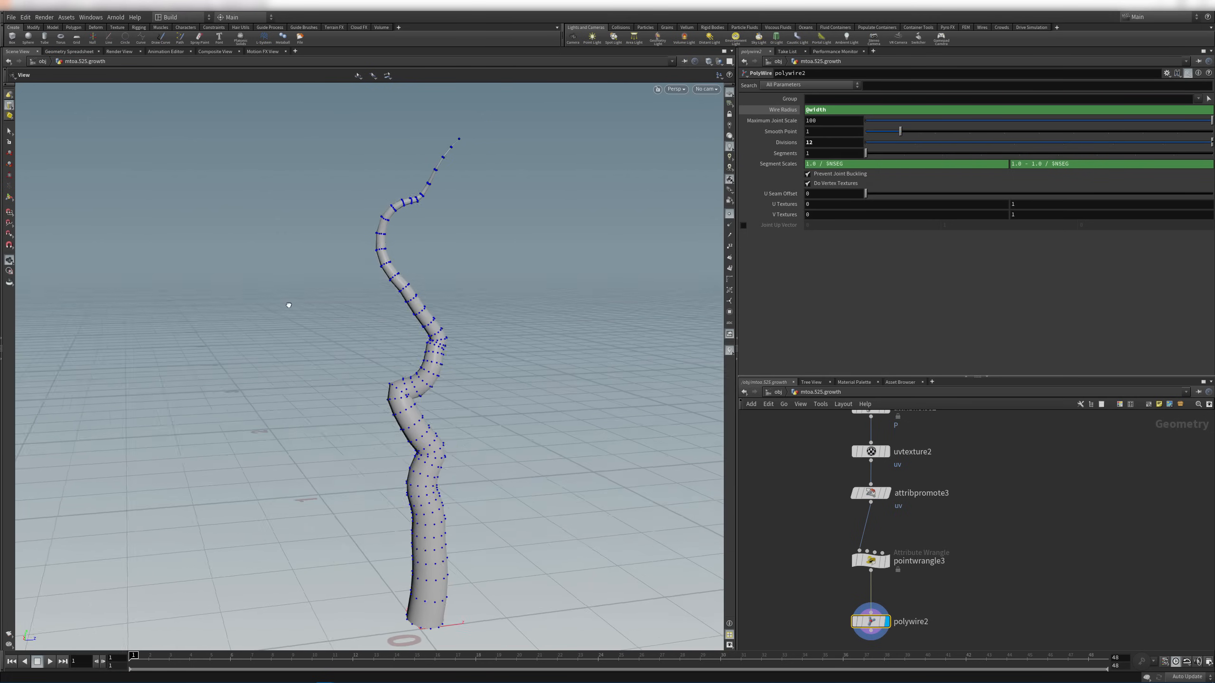
right_click_drag(449, 346, 758, 438)
left_click_drag(507, 442, 417, 450)
right_click_drag(417, 451, 591, 527)
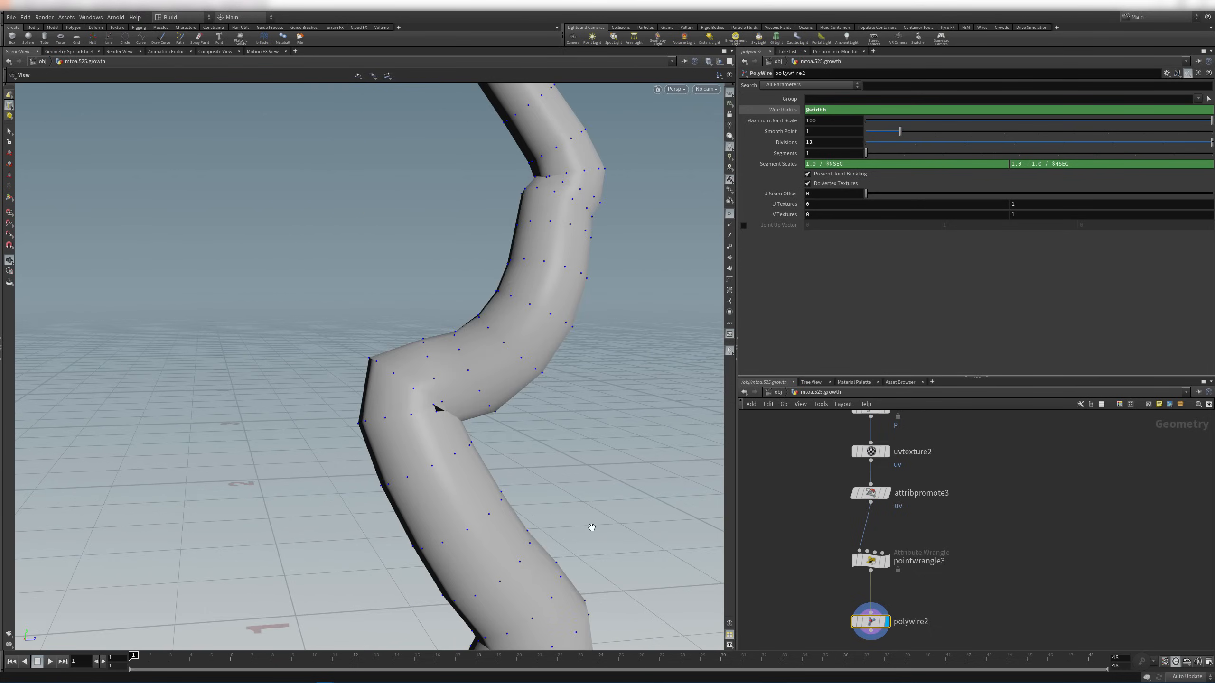
left_click_drag(592, 528, 451, 422)
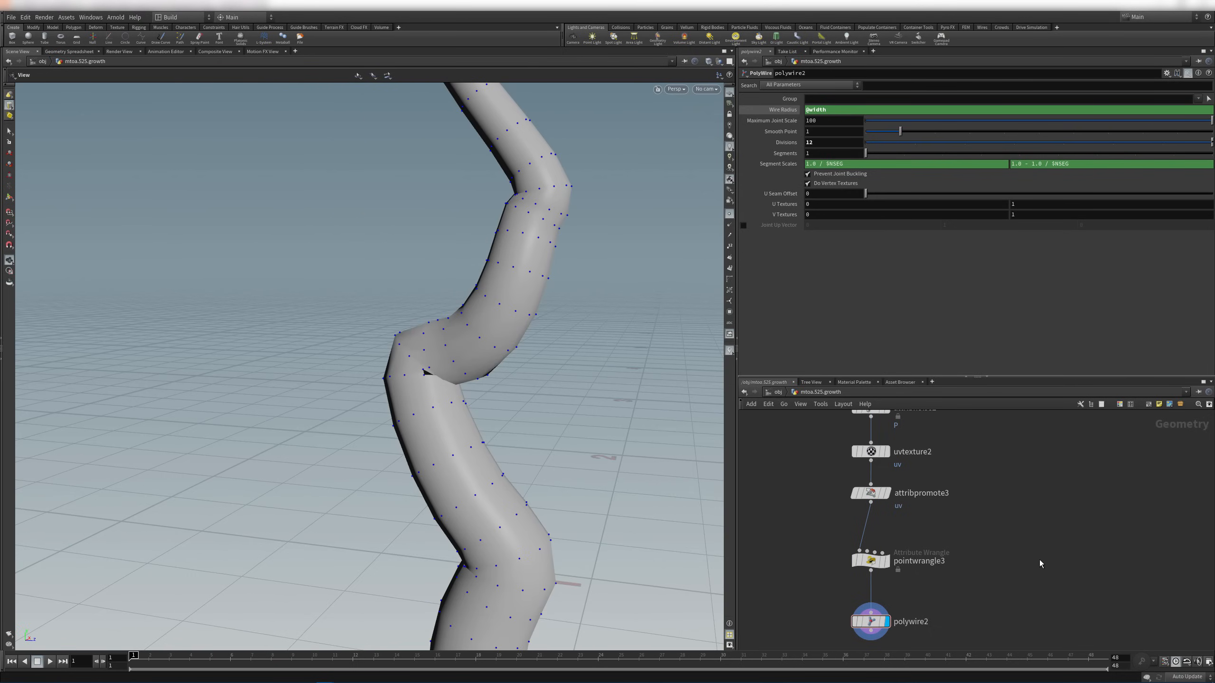
Move pointwrangle3 and polywire2 up to tidy the node layout
middle_click_drag(1057, 539, 1006, 530)
middle_click_drag(1022, 470, 1020, 496)
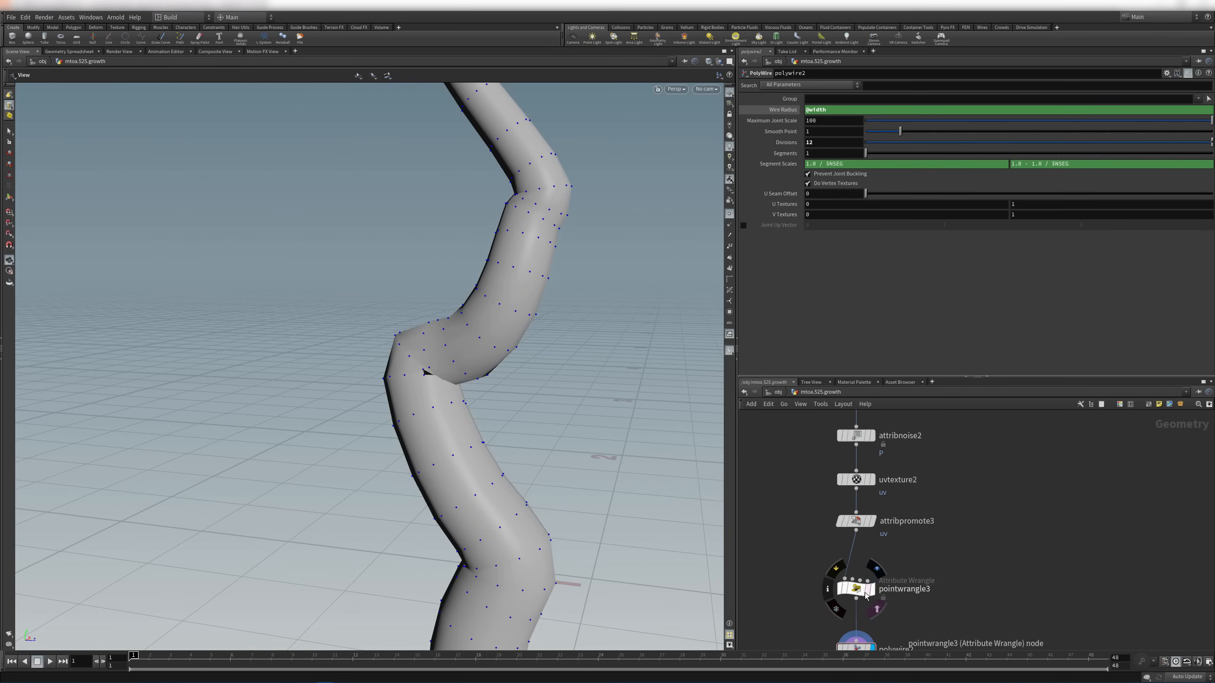
left_click_drag(858, 584, 856, 566)
middle_click_drag(949, 573, 962, 482)
left_click_drag(870, 559, 865, 542)
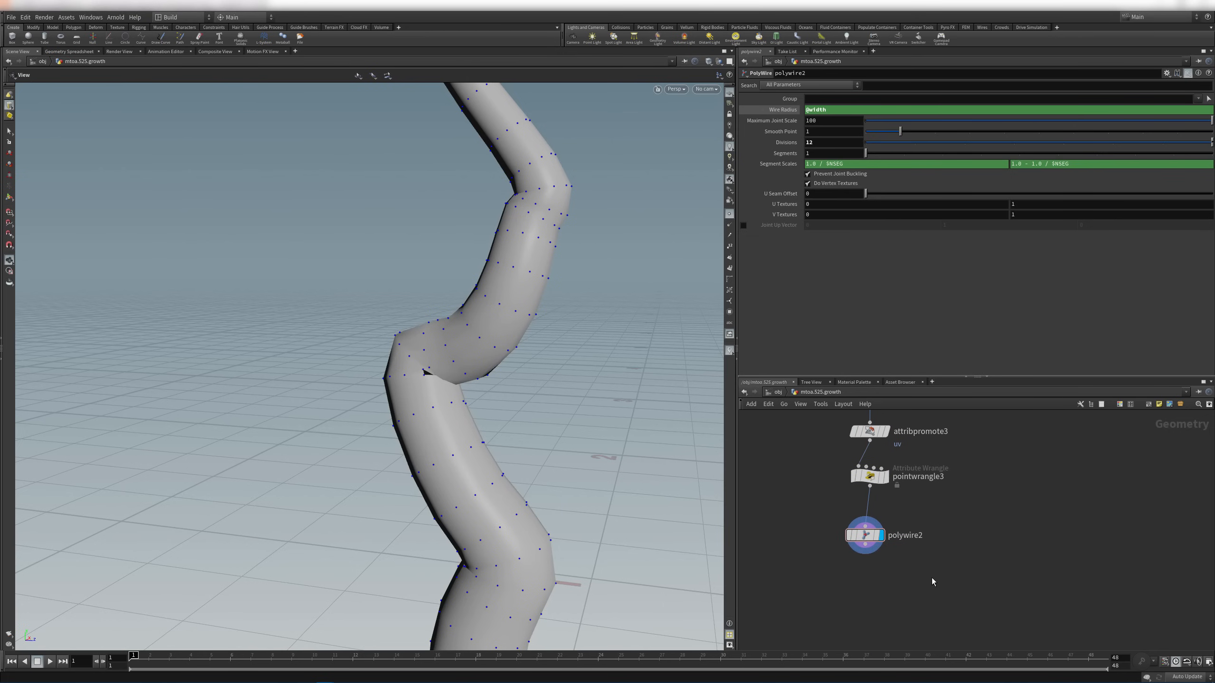
key("Tab")
Add a VDB from Polygons node fed by polywire2 and display it at 0.01 voxel size
type("c")
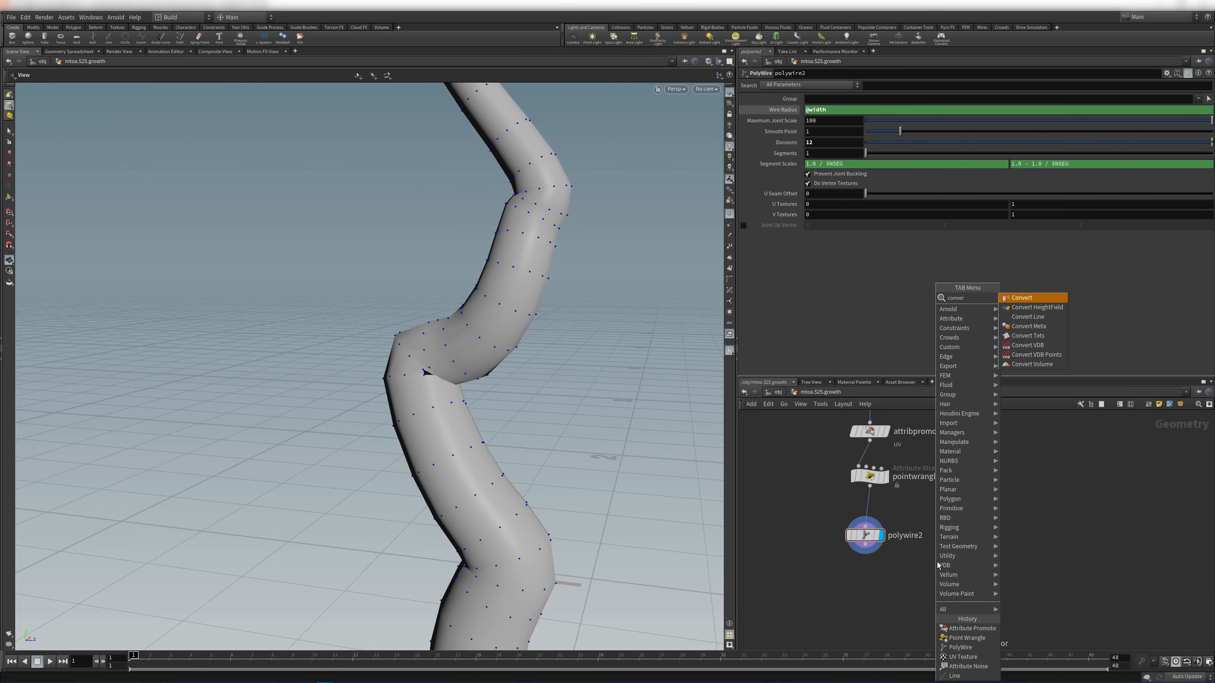
key("BackSpace")
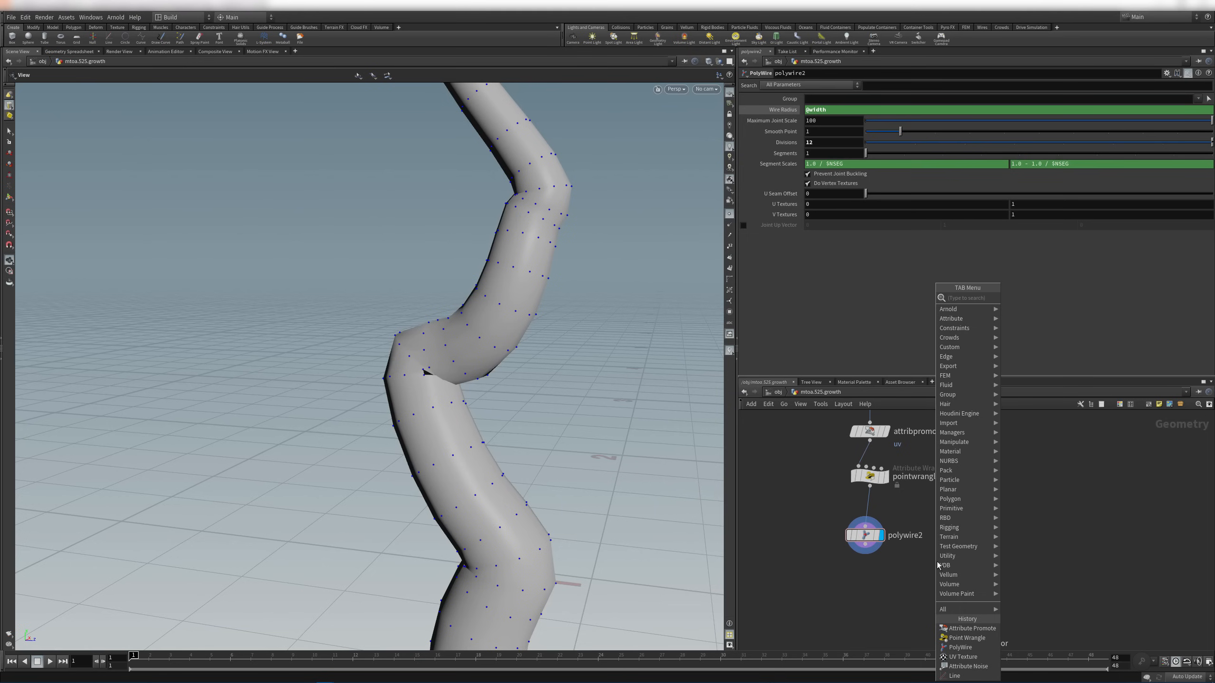
type("vdbfro")
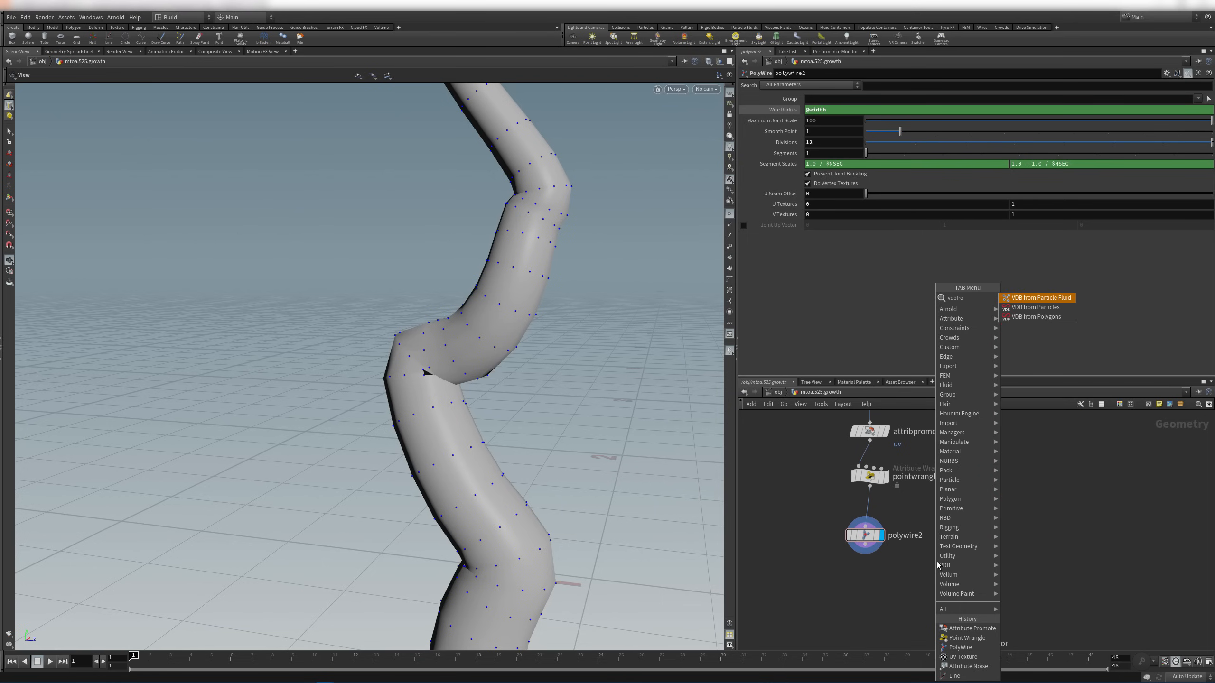
key("Down")
key("Down")
key("Return")
left_click(938, 564)
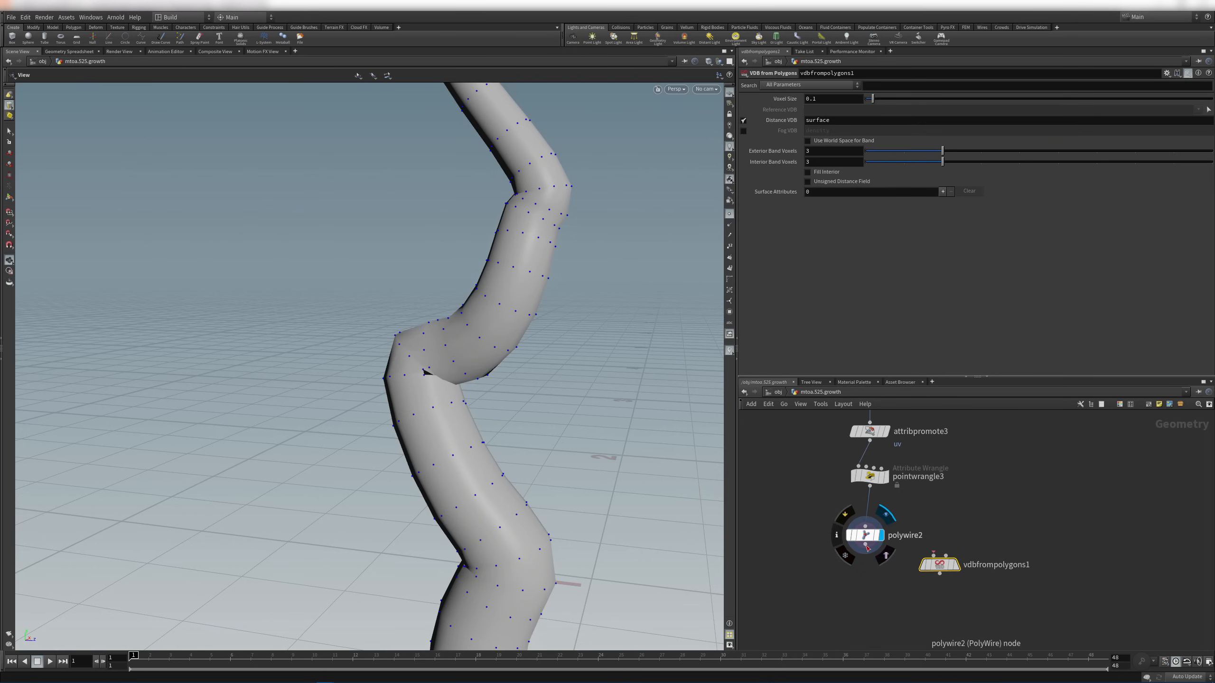
left_click_drag(865, 545, 933, 556)
left_click(954, 565)
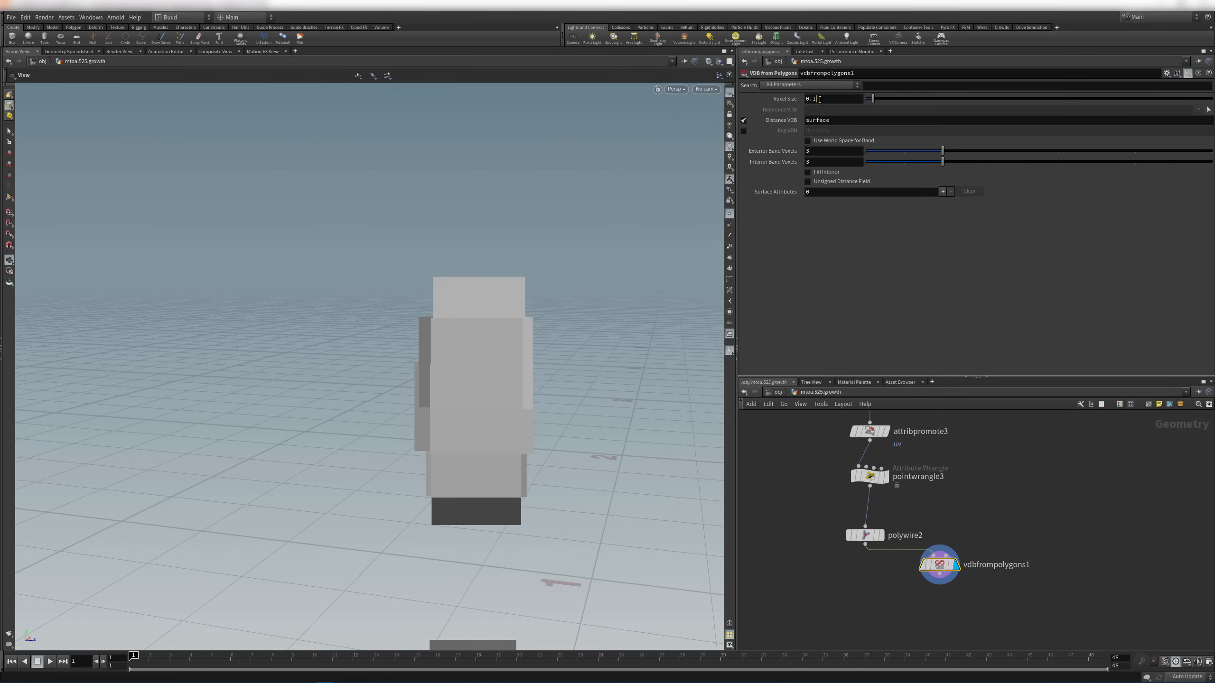
key("Return")
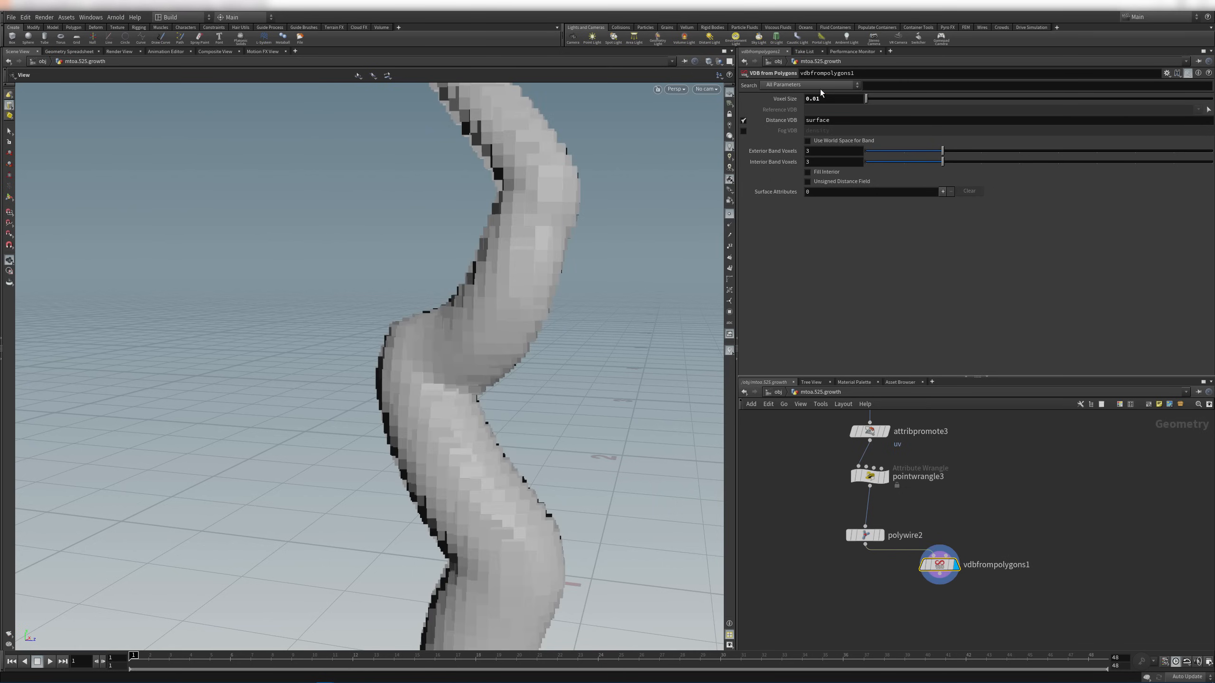
Refine the VDB Voxel Size to 0.005 and inspect the twisting stalk
right_click_drag(482, 325, 396, 260)
right_click_drag(494, 246, 606, 360)
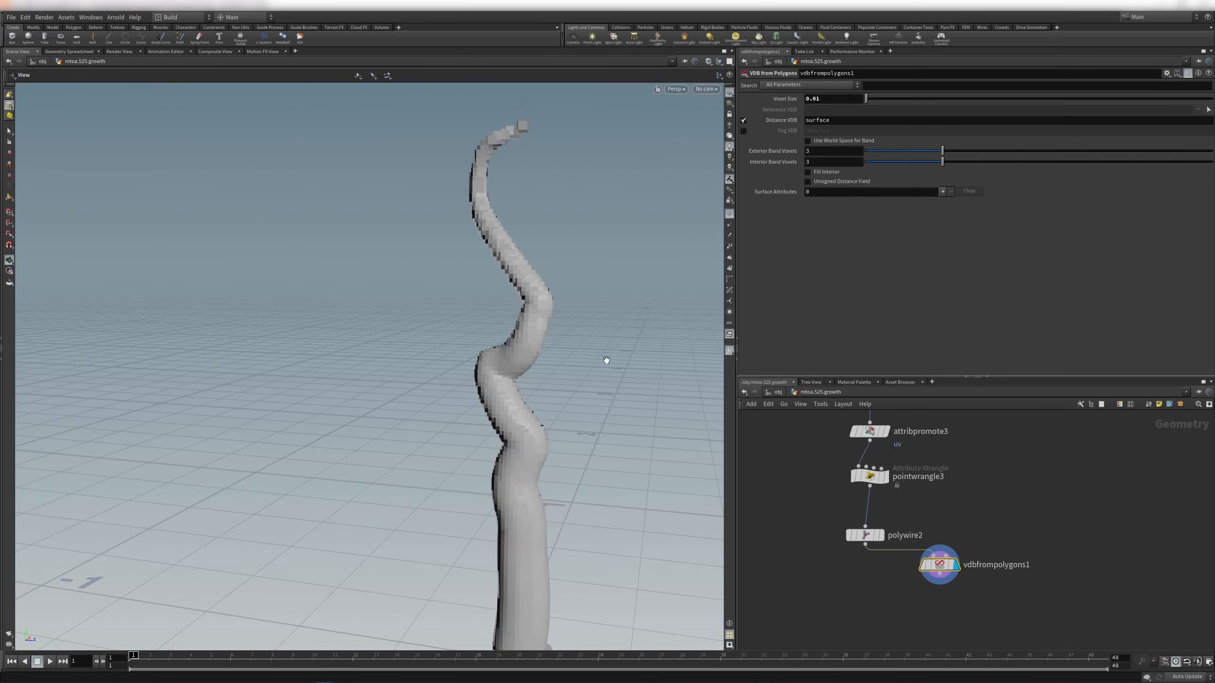
right_click_drag(491, 404, 634, 428)
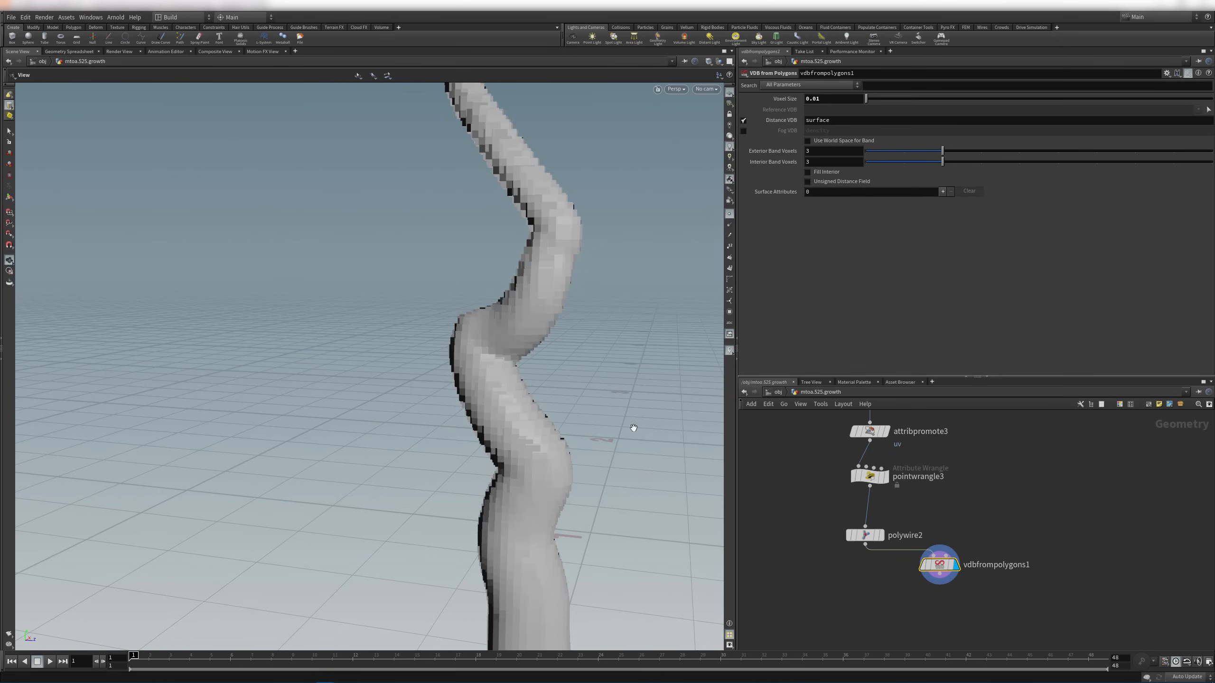
left_click(837, 98)
type("0.005")
key("Return")
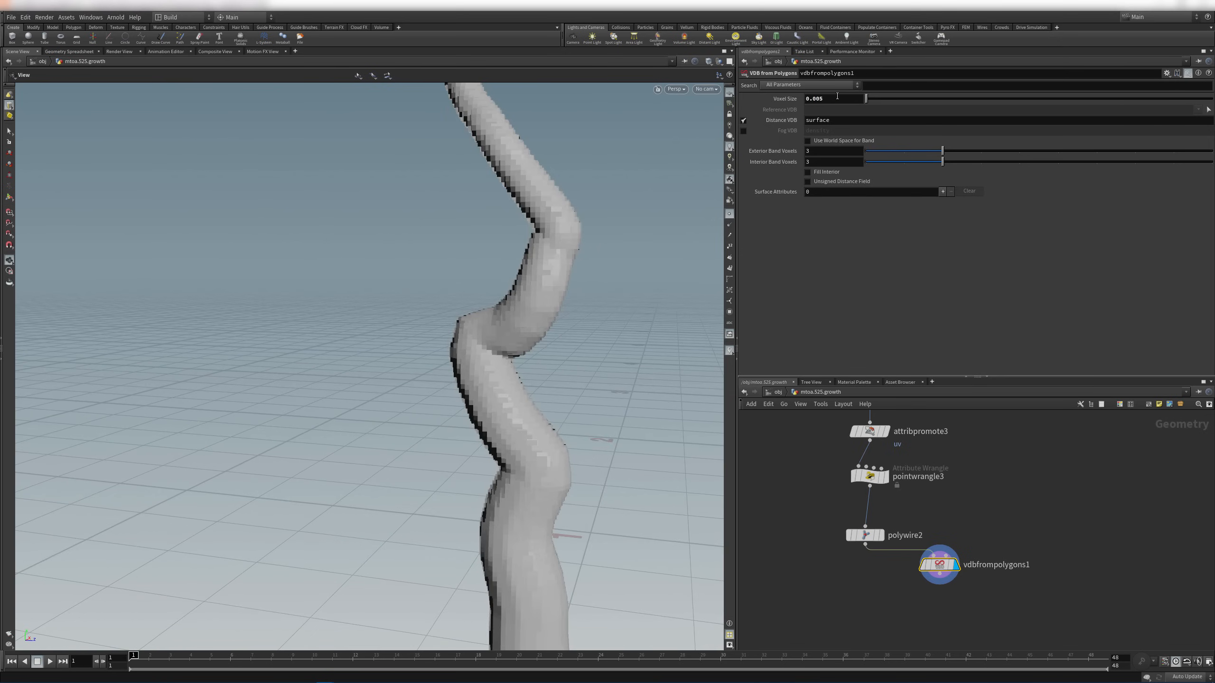
right_click_drag(649, 195, 431, 340)
left_click_drag(432, 340, 496, 420)
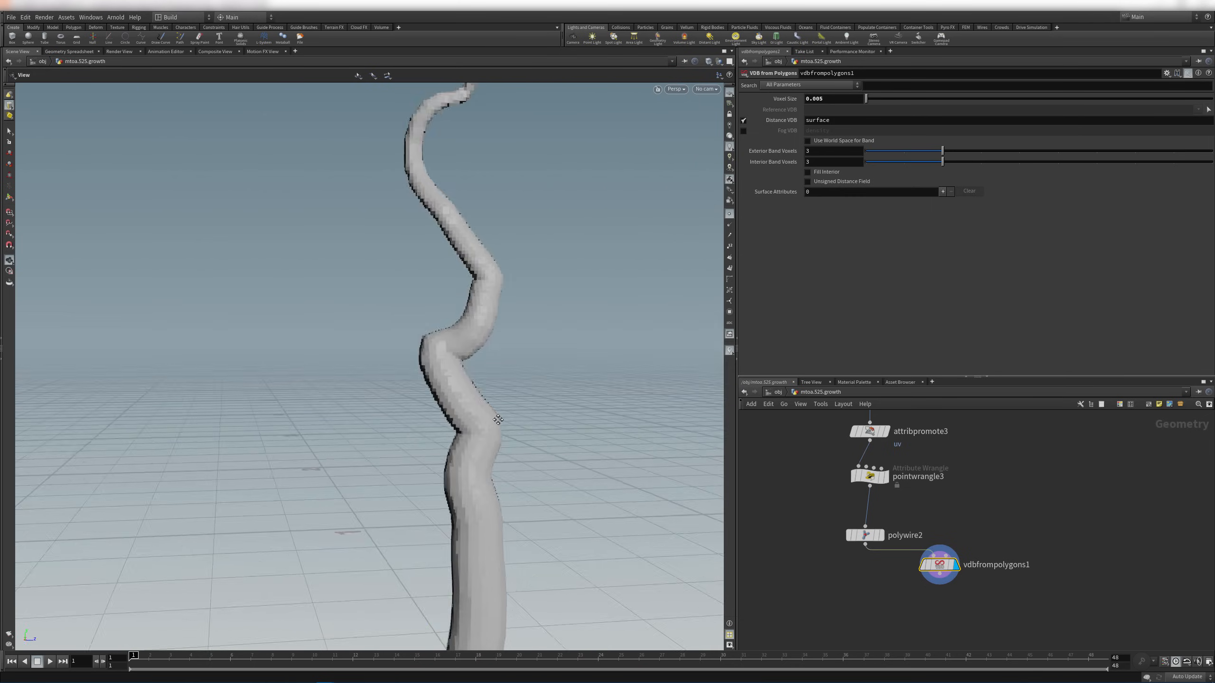
middle_click_drag(496, 420, 476, 354)
key("Tab")
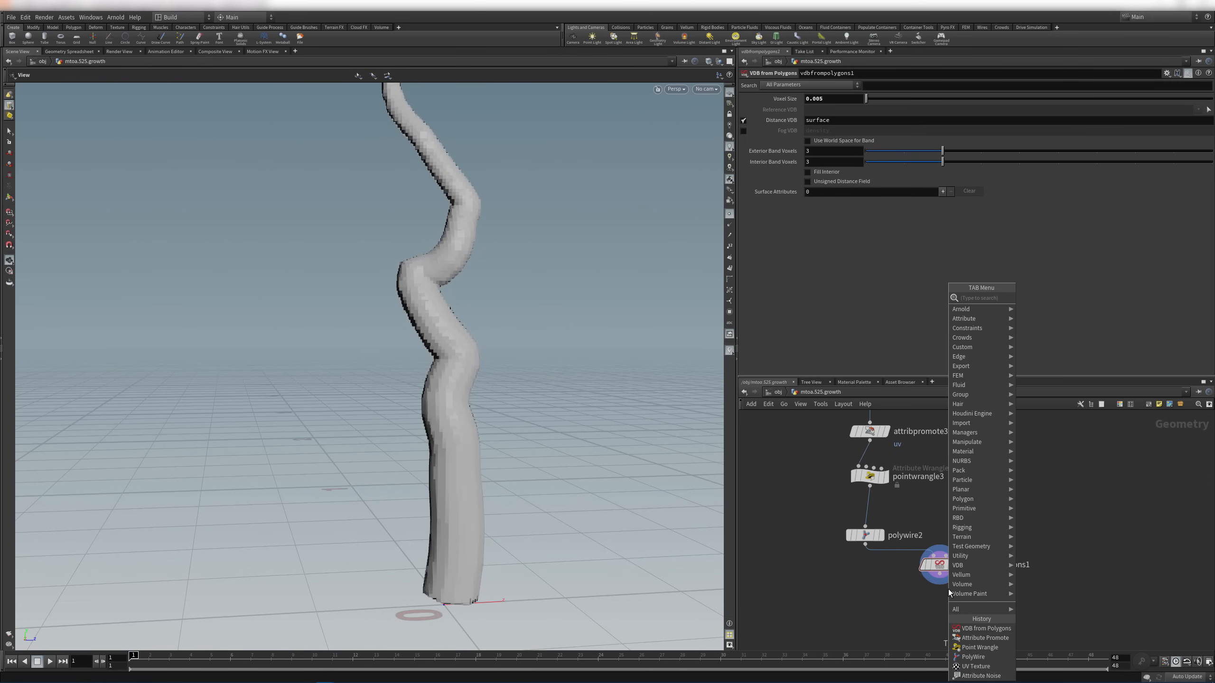
Add a Convert node below vdbfrompolygons1, display it, and hide the point markers
type("conver")
key("Return")
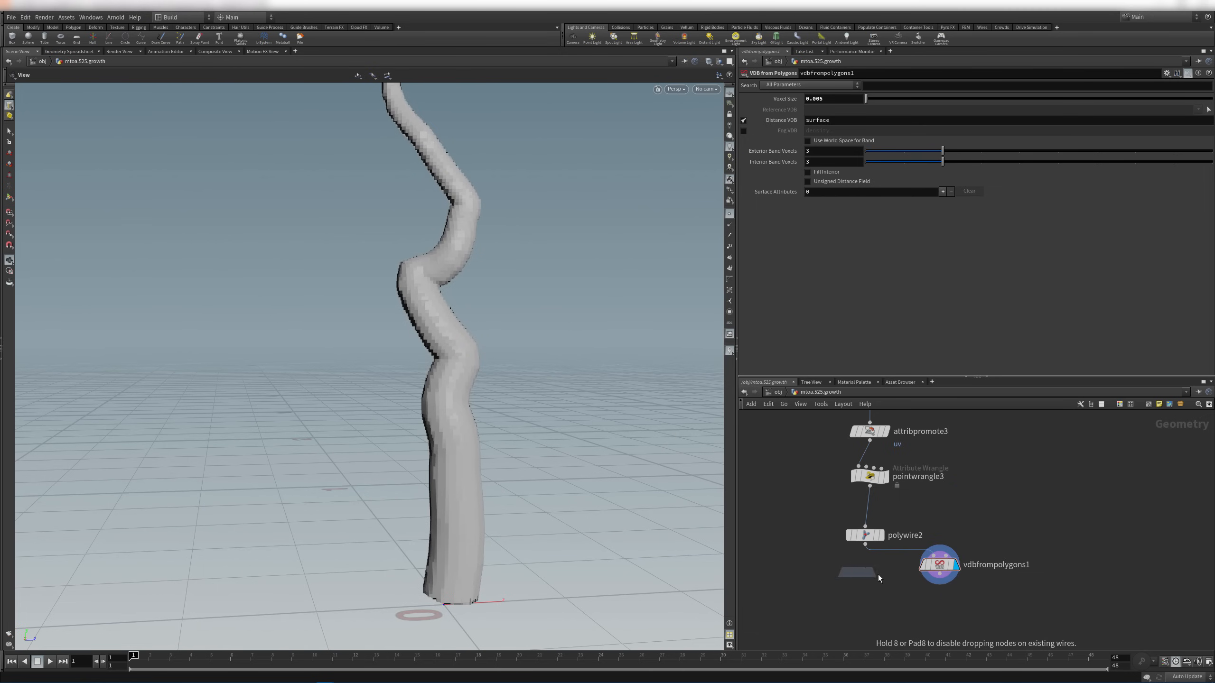
left_click(883, 595)
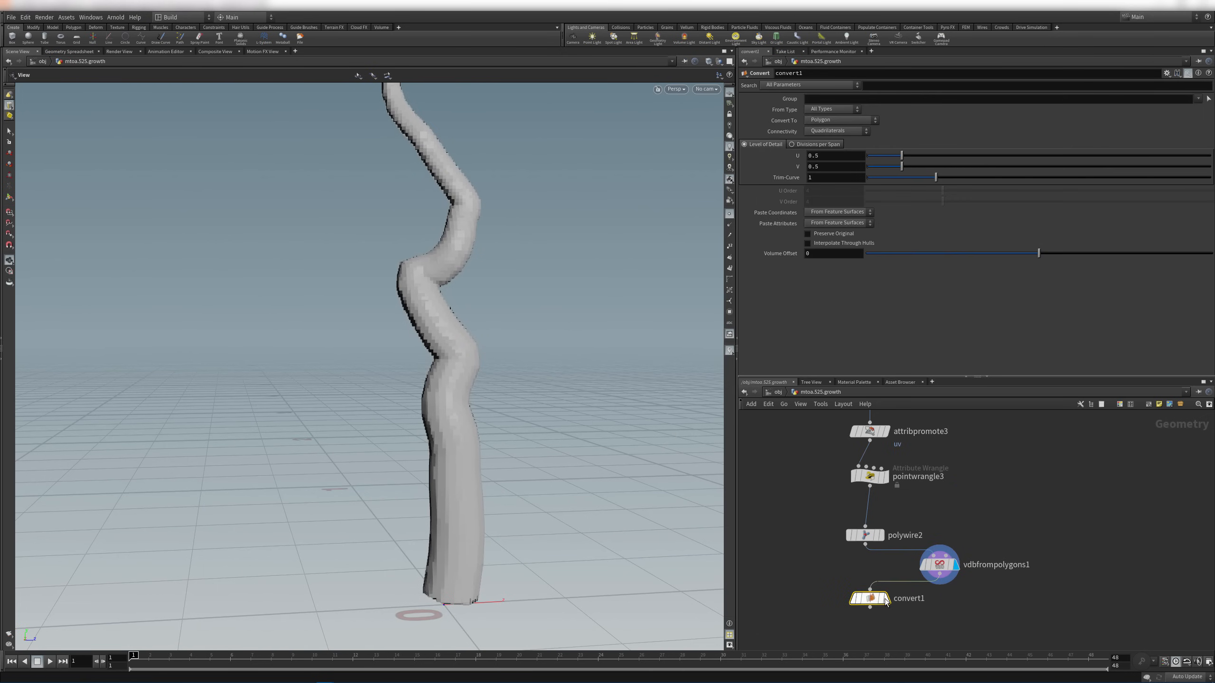
left_click(889, 604)
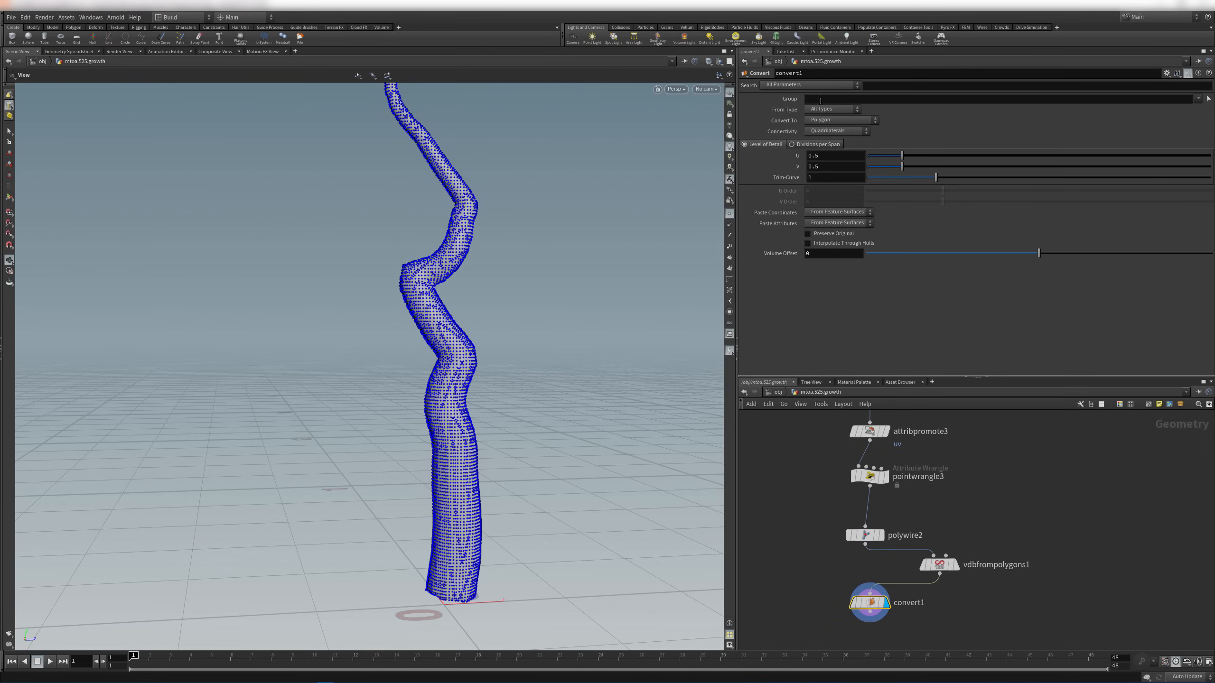
left_click(729, 215)
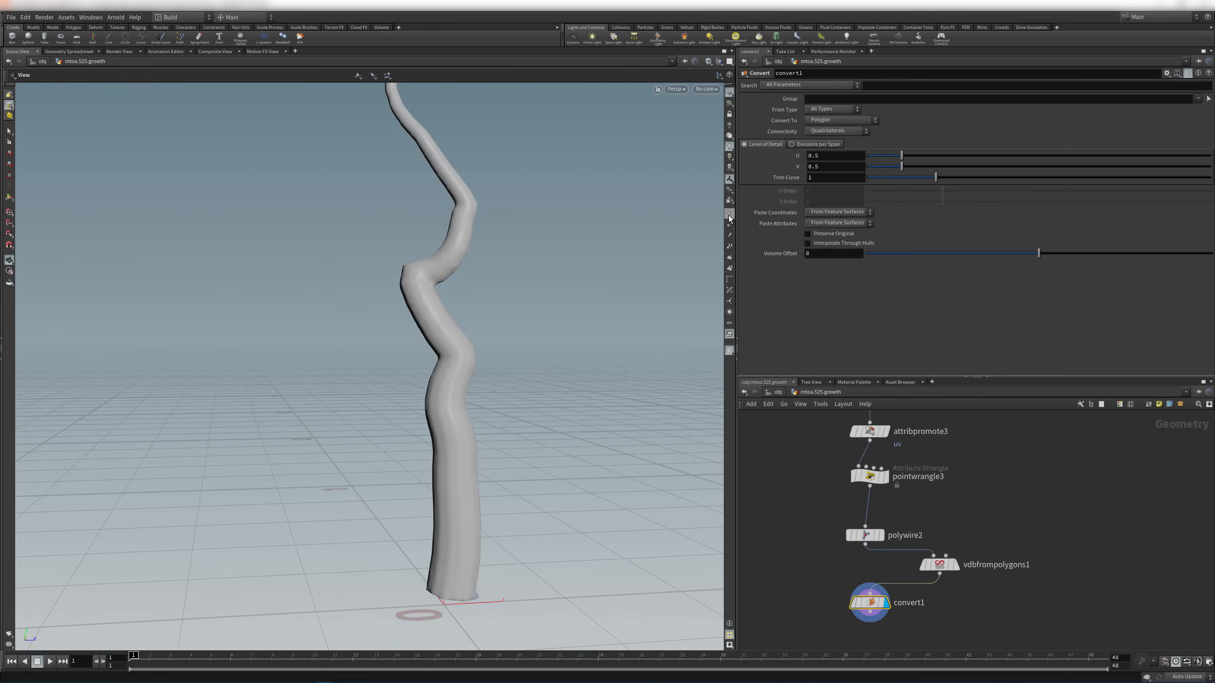
Compare the converted trunk mesh against the original polywire tube from several angles
right_click_drag(535, 318, 527, 365)
left_click_drag(527, 366, 567, 301)
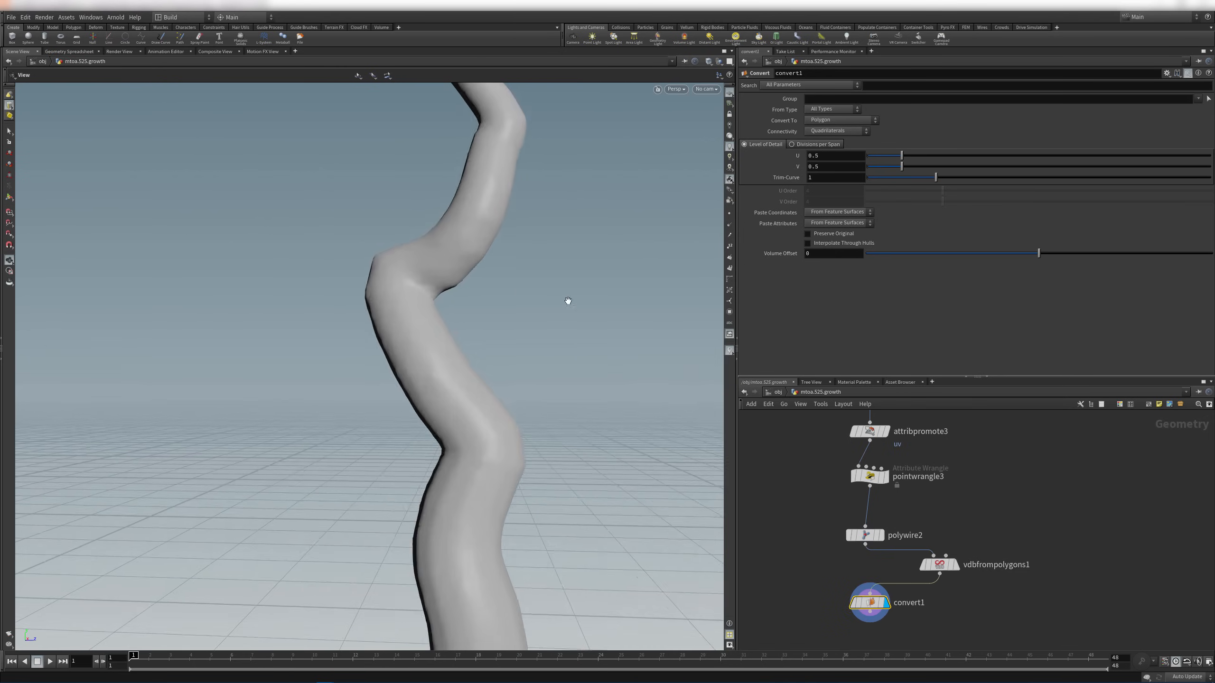
left_click(883, 536)
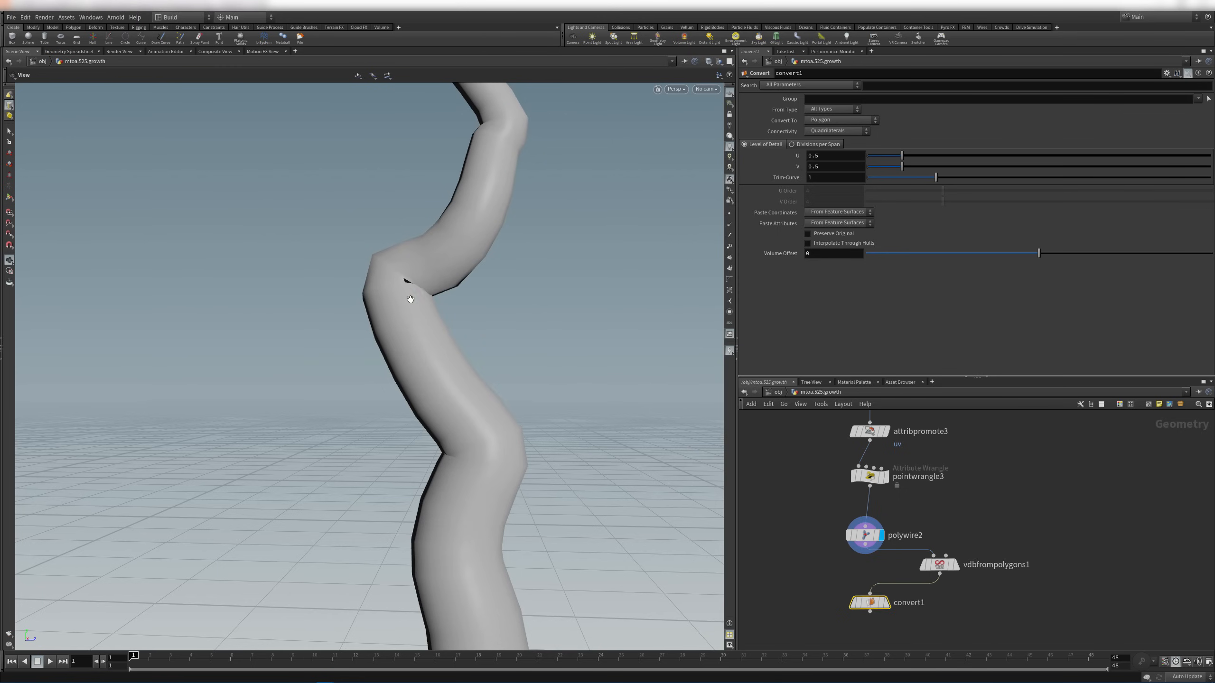
left_click(885, 603)
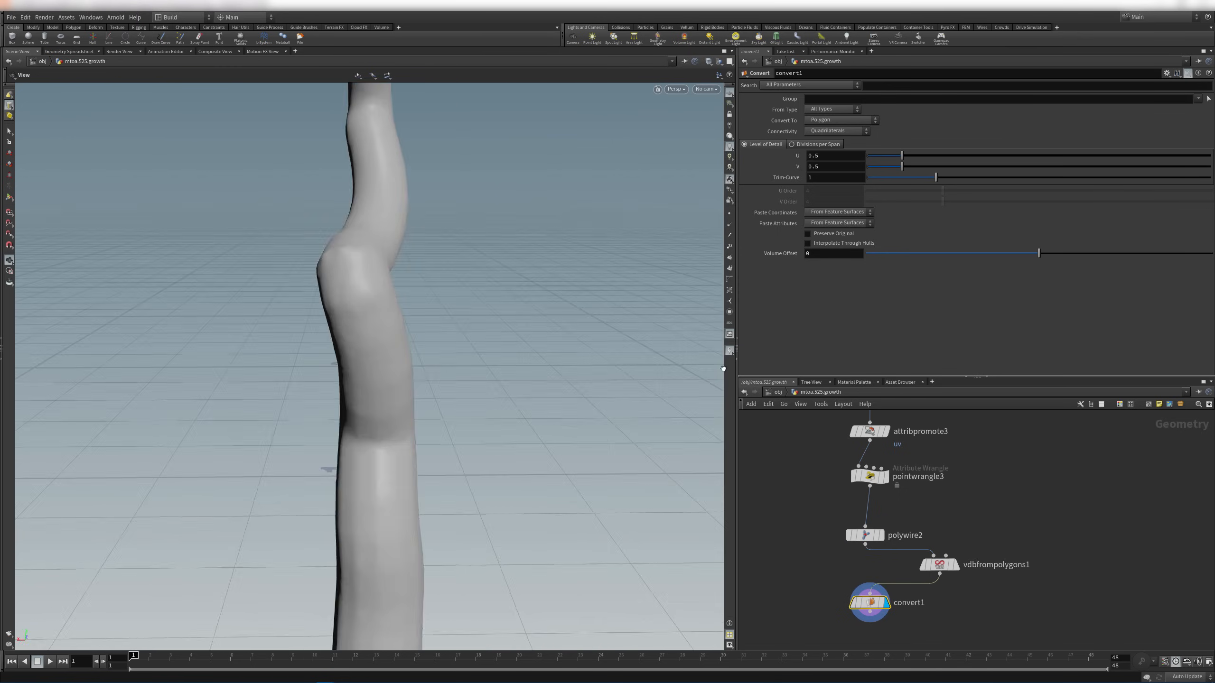
left_click_drag(511, 268, 434, 242)
right_click_drag(434, 242, 429, 311)
left_click_drag(429, 311, 307, 291)
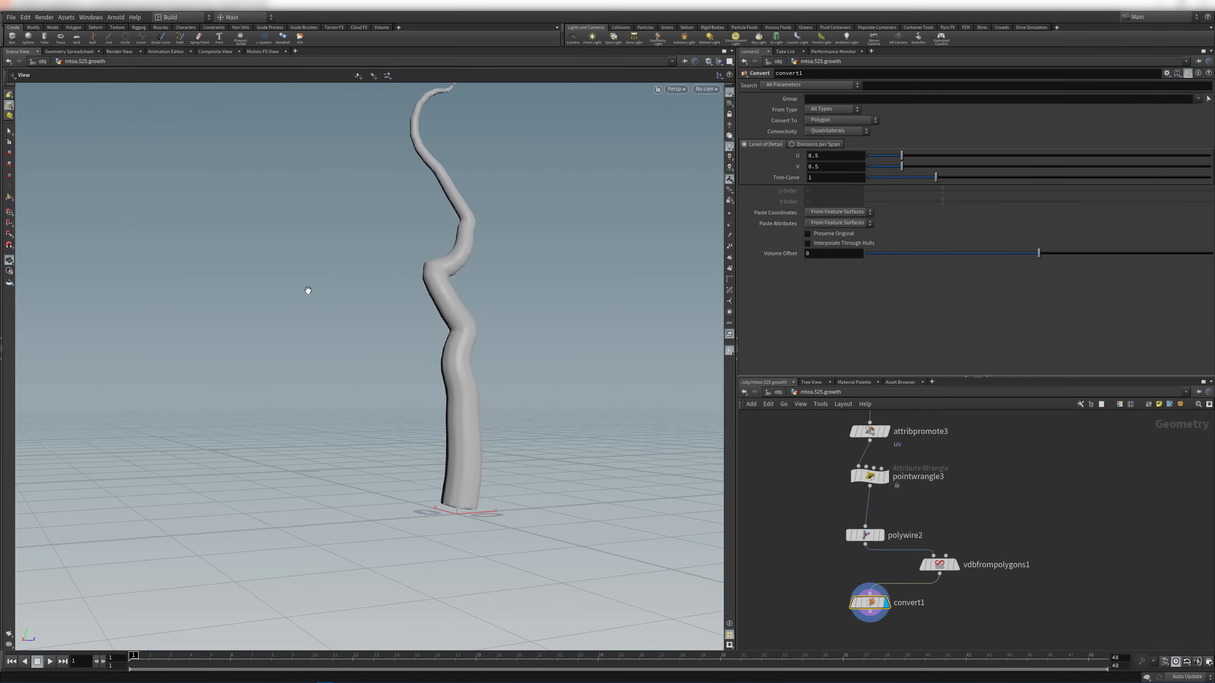
middle_click_drag(406, 289, 375, 393)
right_click_drag(374, 394, 553, 336)
left_click_drag(554, 334, 512, 336)
key("f")
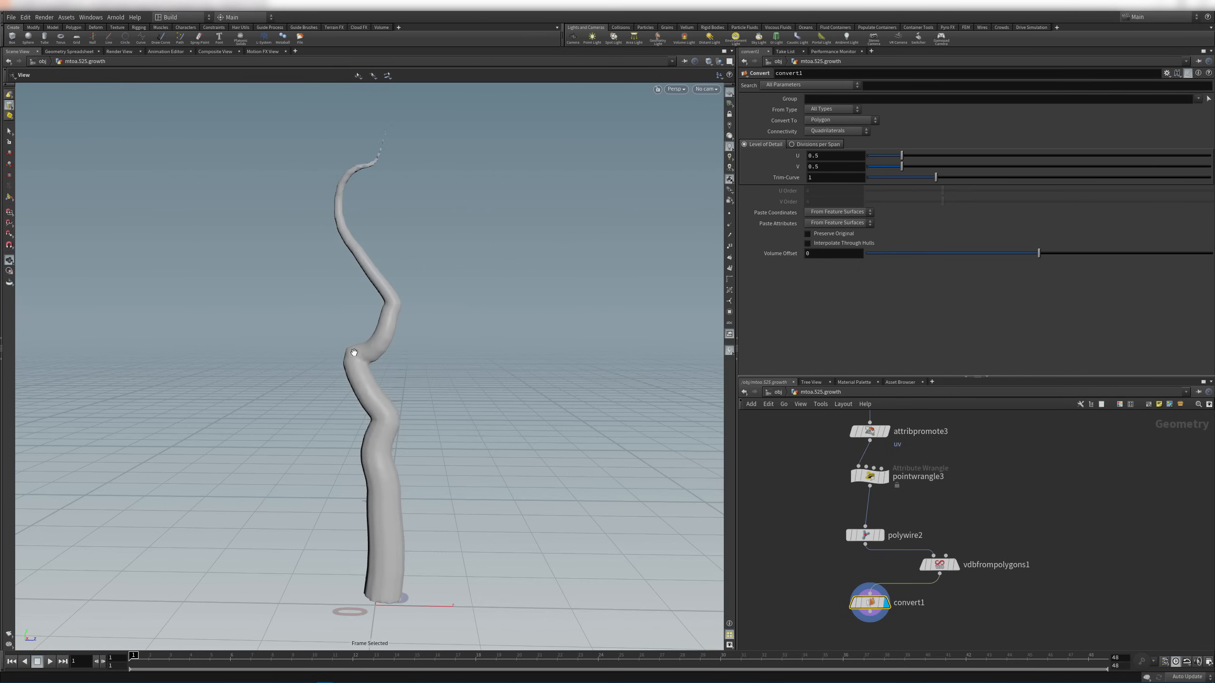
left_click_drag(354, 352, 425, 372)
middle_click_drag(400, 512, 387, 380)
right_click_drag(388, 380, 371, 534)
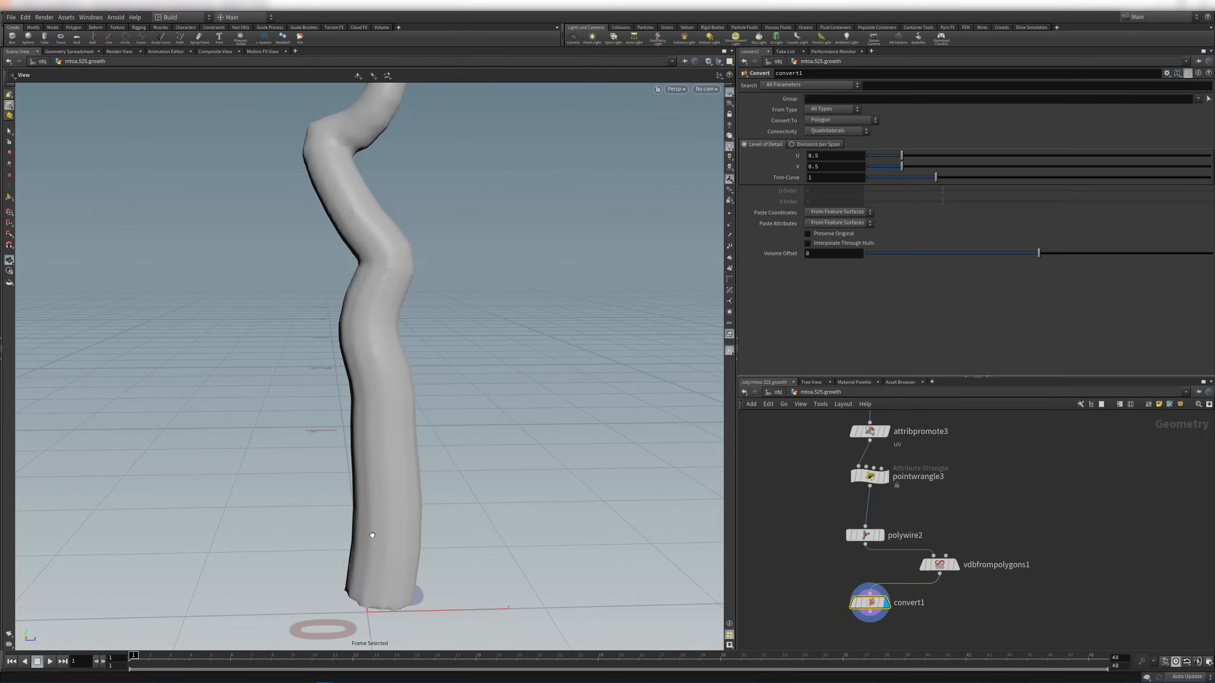
left_click_drag(371, 534, 396, 471)
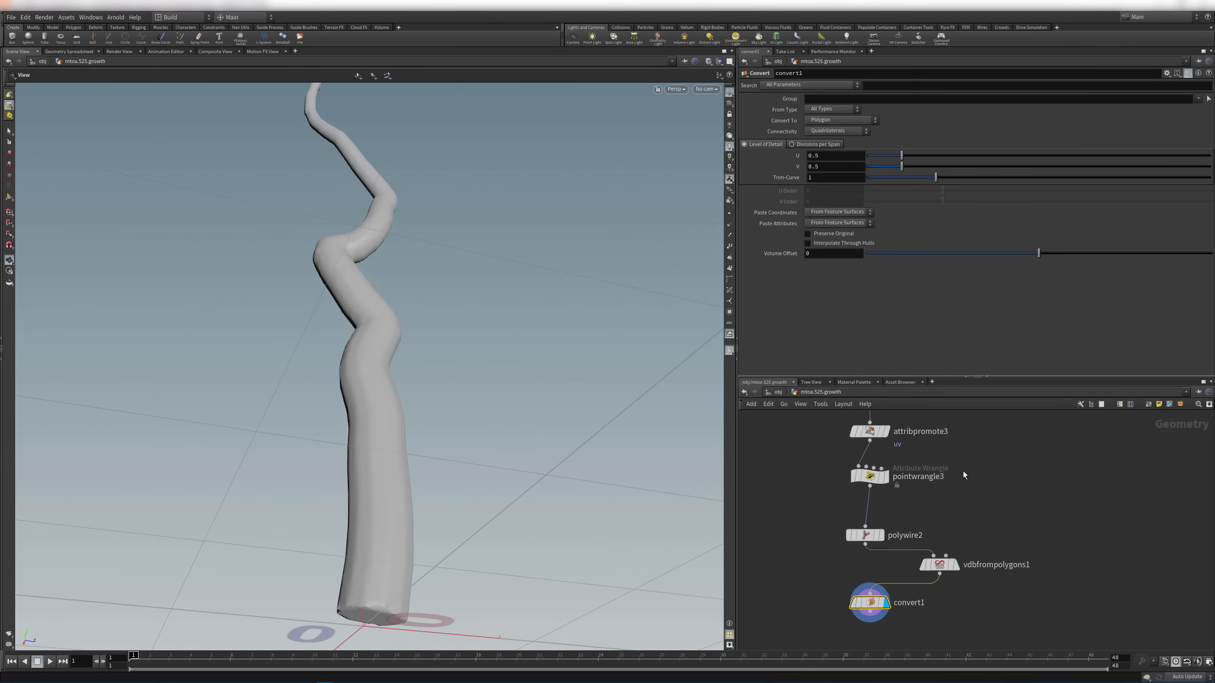
Display the polywire tube with wireframe over shaded, then move convert1 lower
middle_click_drag(964, 473, 964, 516)
left_click(882, 577)
left_click_drag(439, 553, 481, 479)
key("shift+w")
mouse_move(492, 400)
left_mouse_down()
mouse_move(436, 507)
mouse_move(490, 467)
mouse_move(497, 369)
mouse_move(427, 568)
left_mouse_up()
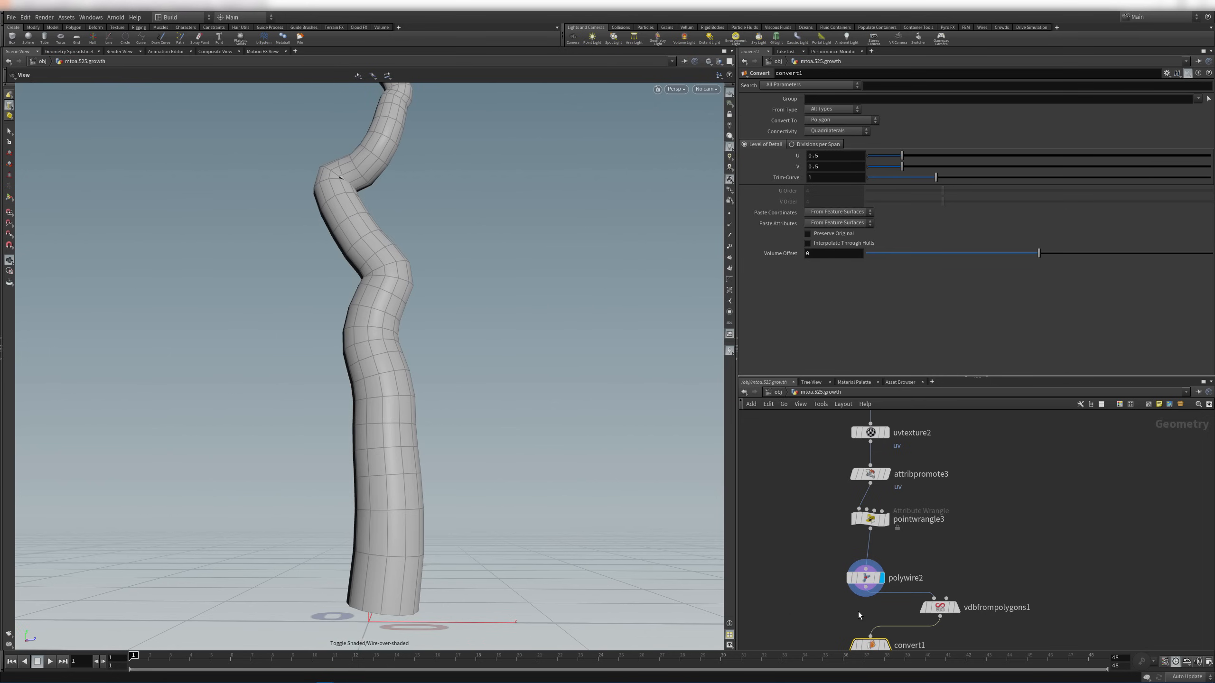
middle_click_drag(994, 528, 1005, 420)
left_click_drag(888, 543, 887, 575)
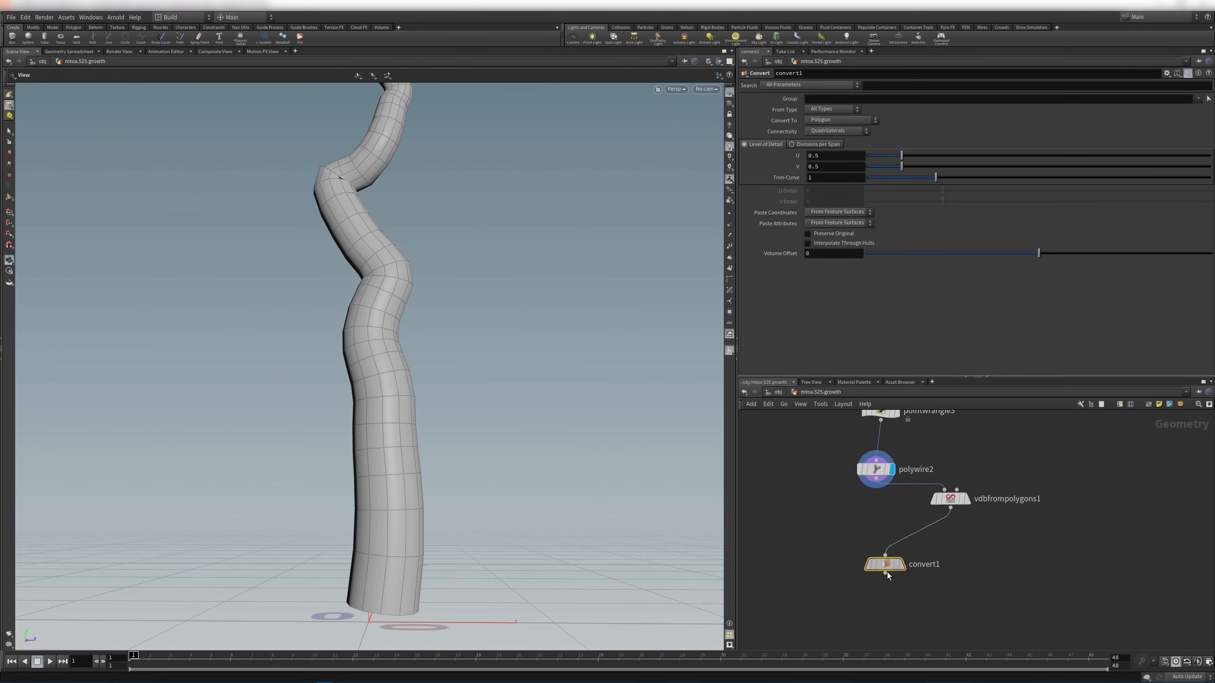
Insert a VDB Smooth SDF node between vdbfrompolygons1 and convert1 and display it
left_click(966, 501)
key("Tab")
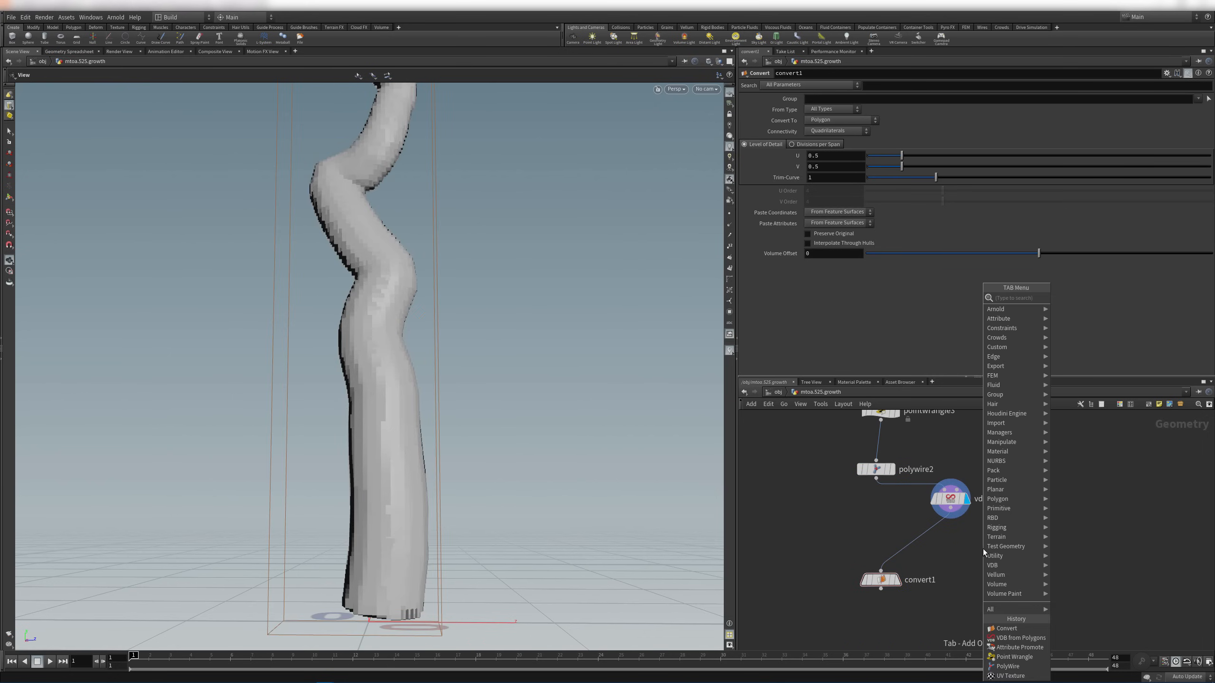
type("smo")
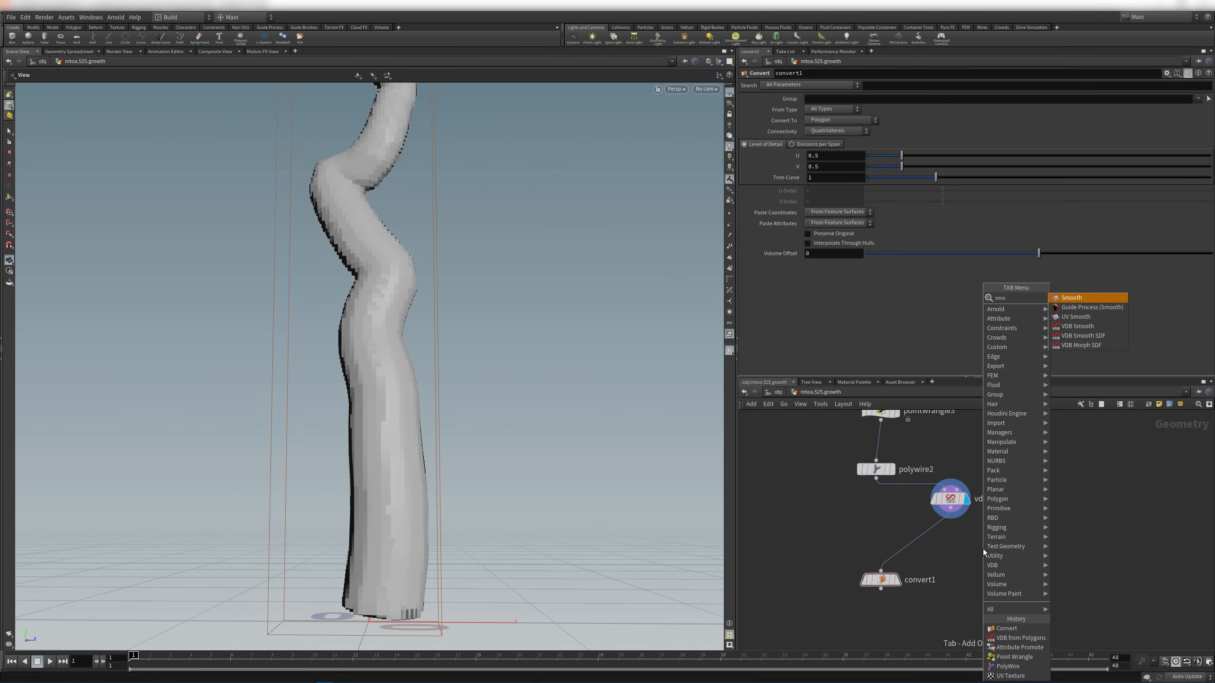
key("Down")
key("Down")
key("Down")
key("Down")
key("Return")
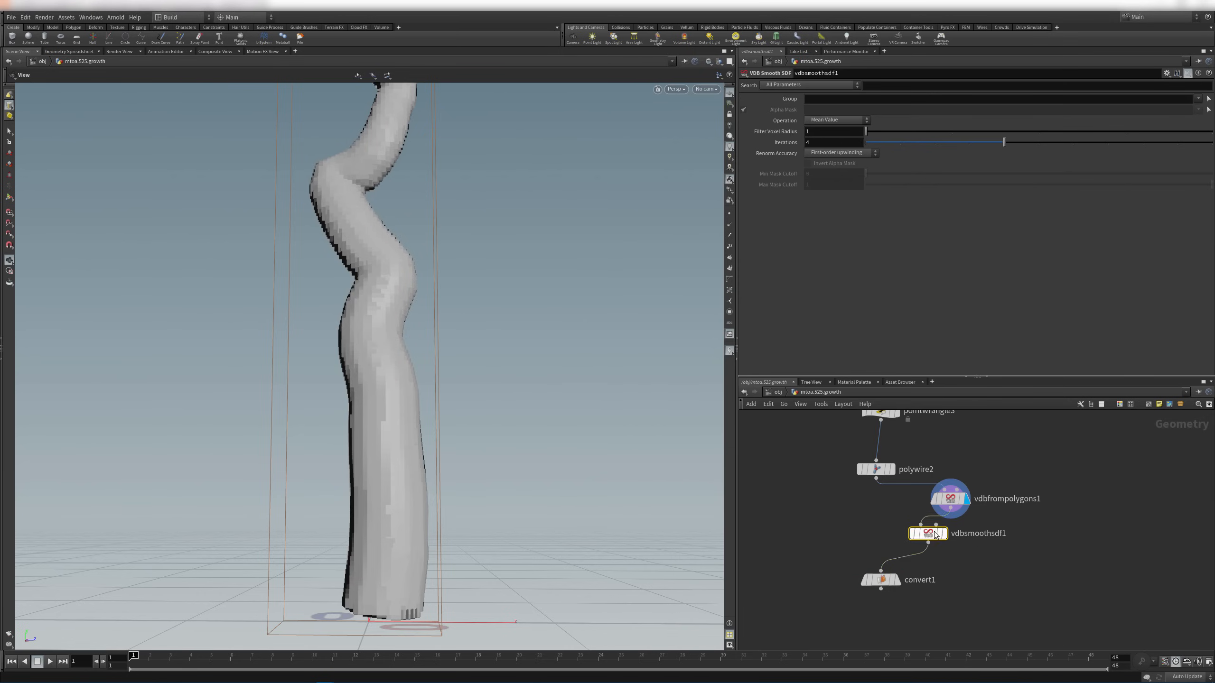
left_click(959, 538)
left_click_drag(958, 537, 967, 531)
left_click(967, 532)
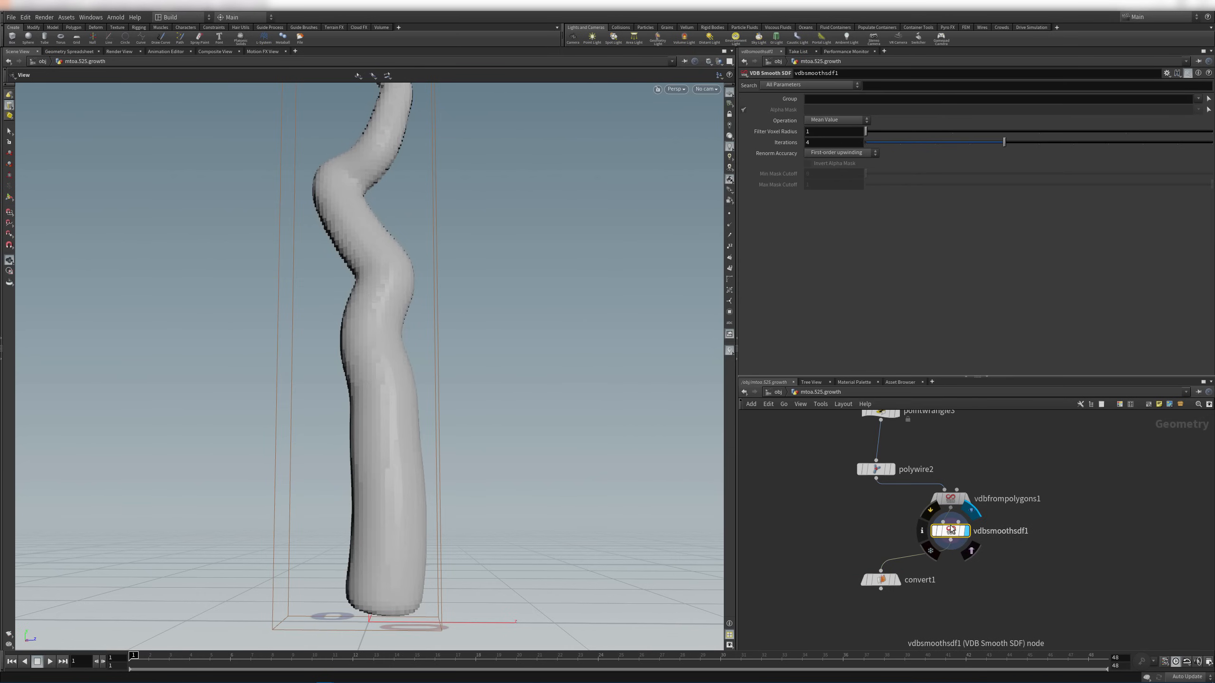
Display convert1 in plain shaded mode and bypass vdbsmoothsdf1 to compare
mouse_move(391, 277)
left_mouse_down()
mouse_move(389, 326)
mouse_move(376, 241)
mouse_move(355, 401)
mouse_move(475, 488)
mouse_move(404, 293)
left_mouse_up()
mouse_move(447, 353)
left_mouse_down()
mouse_move(440, 328)
mouse_move(428, 341)
left_mouse_up()
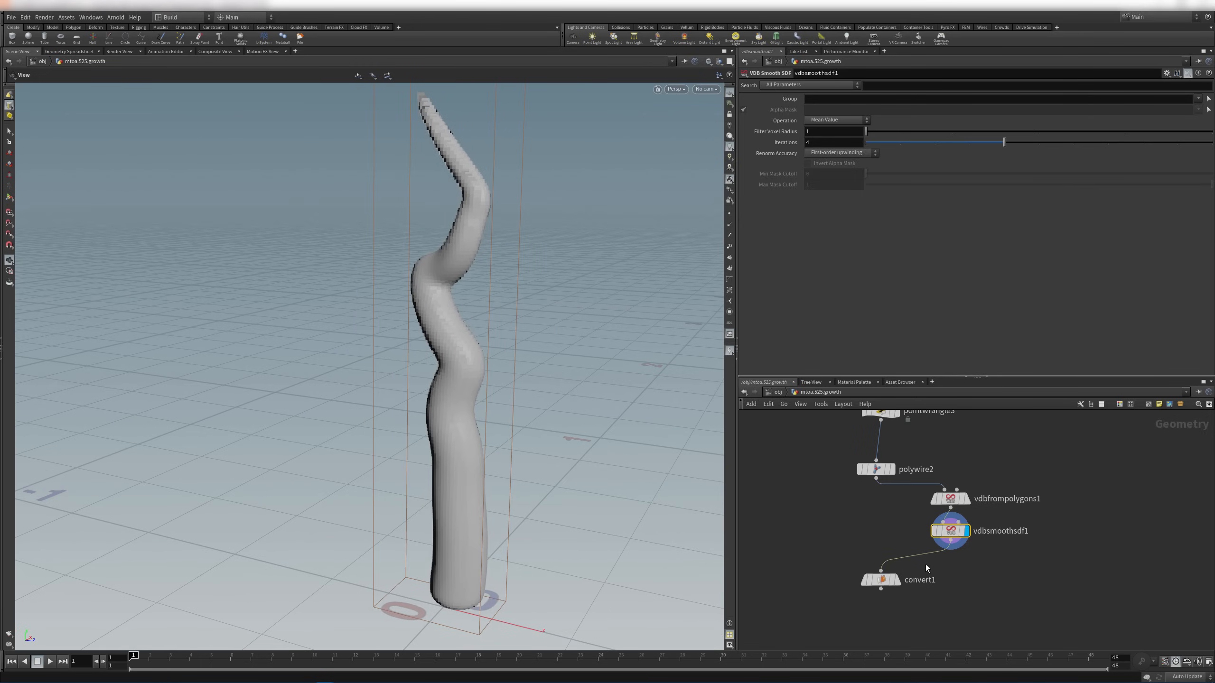
left_click(897, 584)
left_click_drag(560, 354, 500, 344)
key("shift+w")
mouse_move(953, 533)
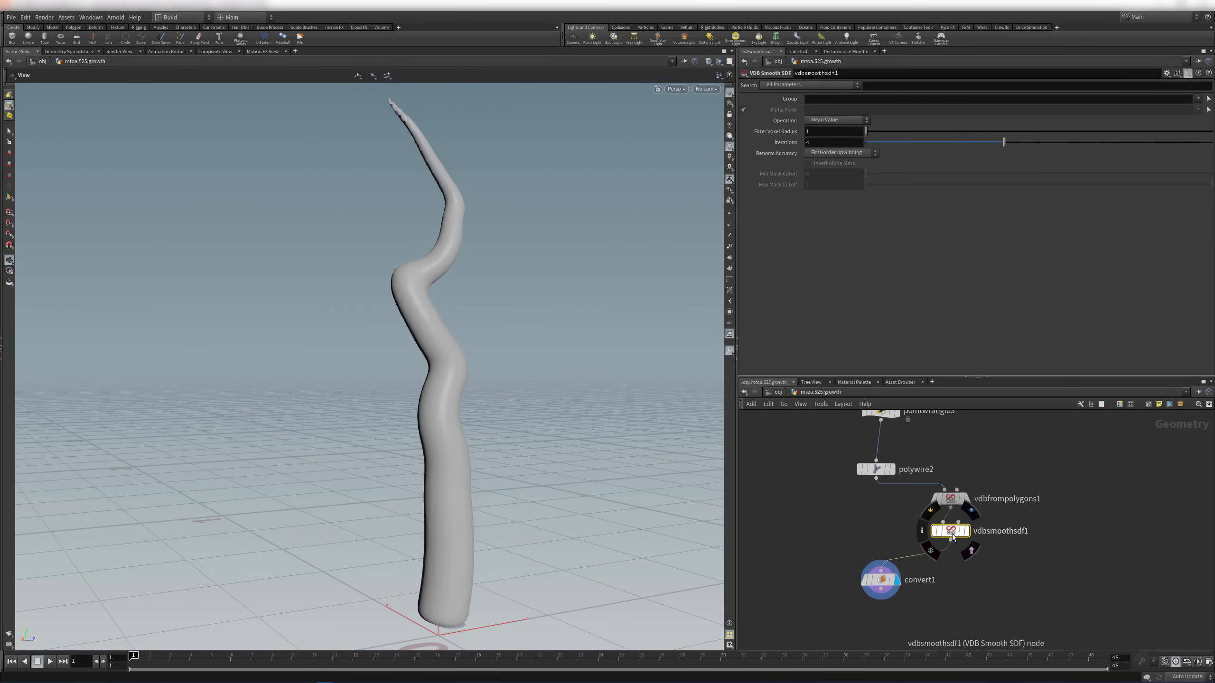
key("b")
key("b")
key("b")
key("b")
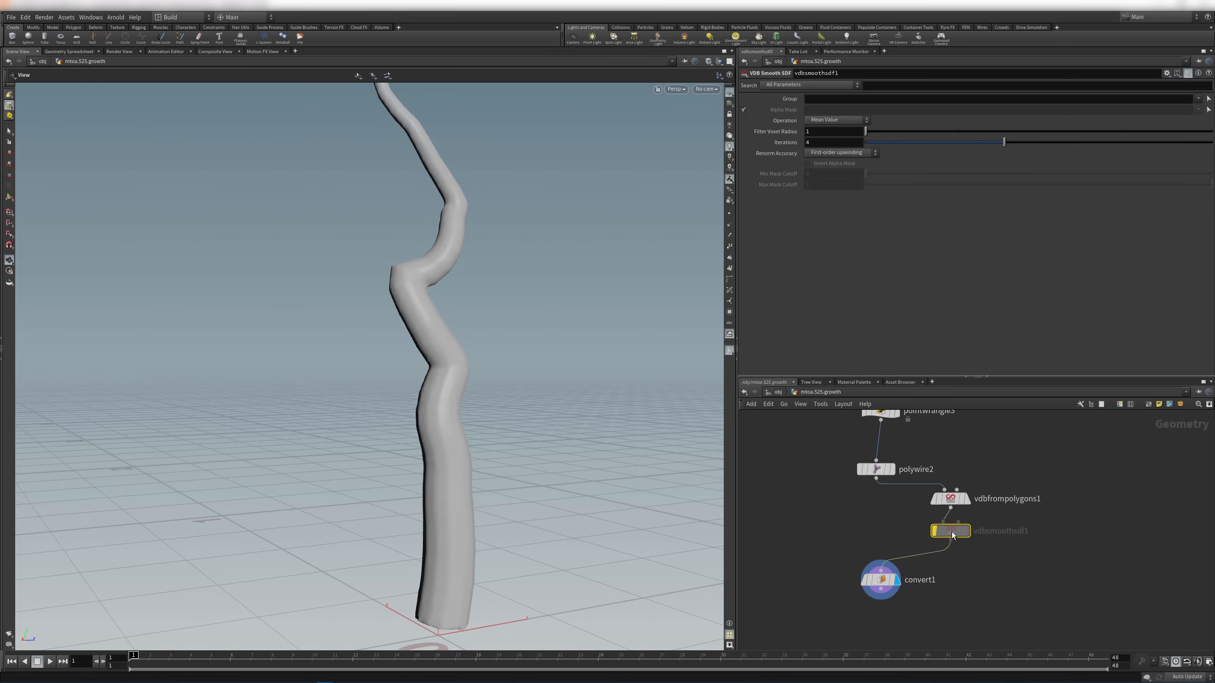
Toggle the smoothing off and set polywire2 Divisions to 20
key("b")
left_click(945, 500)
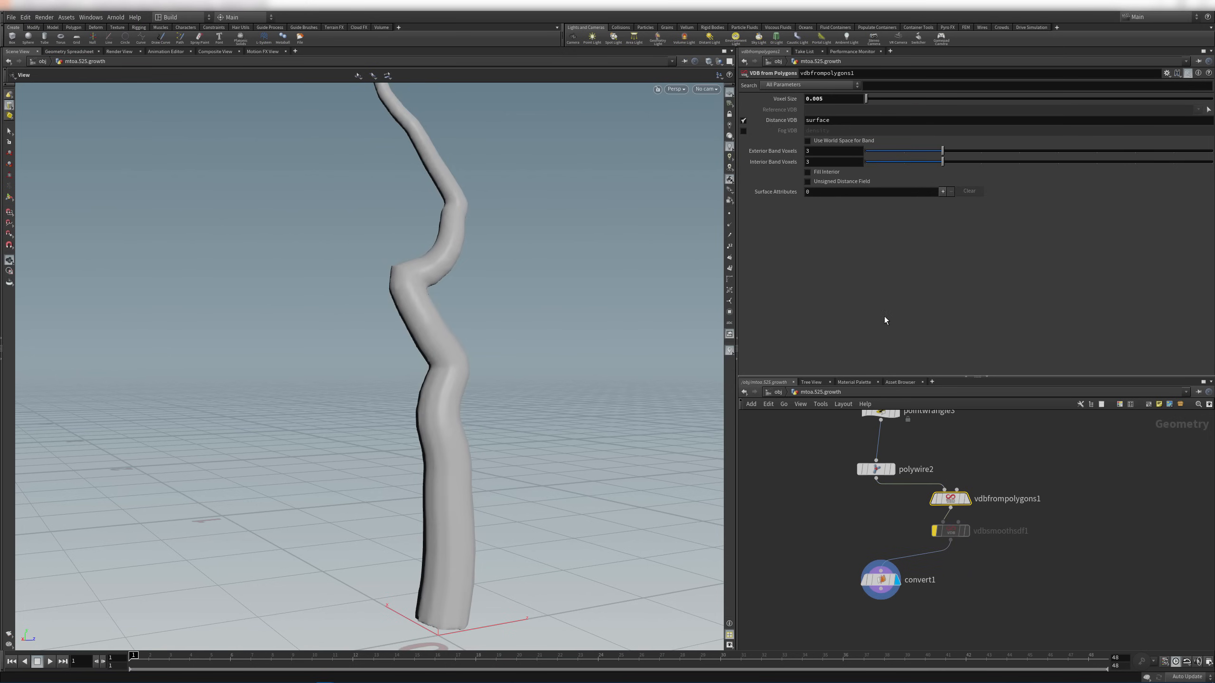
left_click(872, 472)
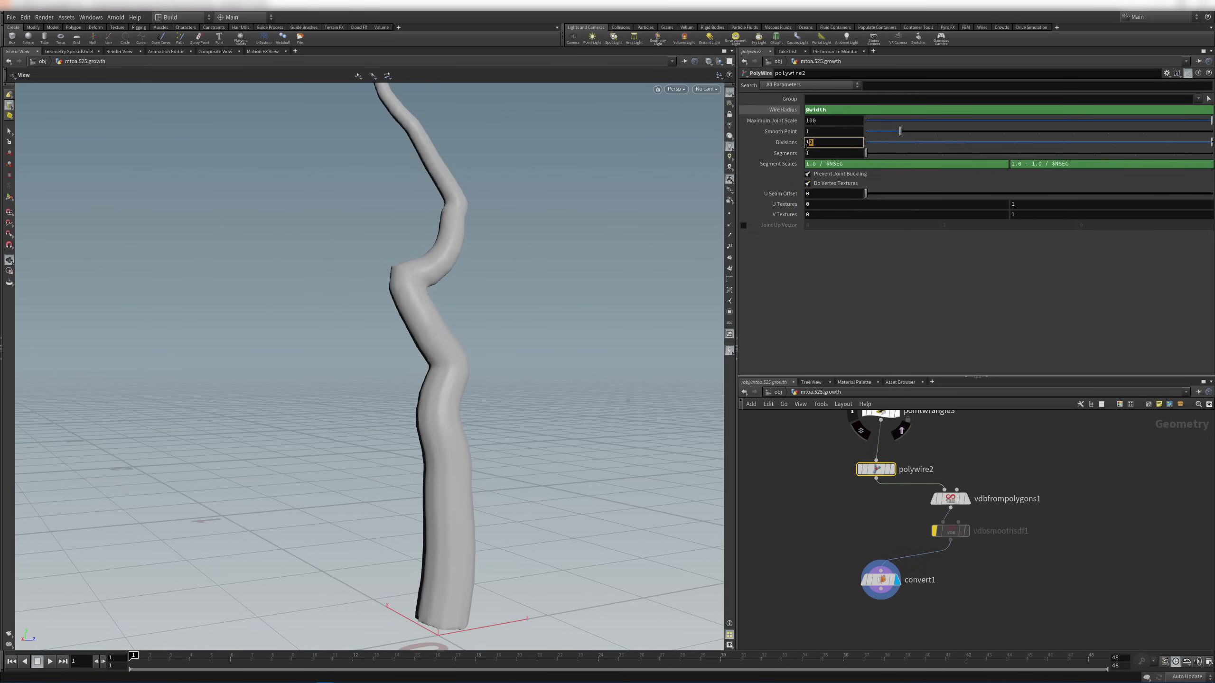
type("20")
key("Return")
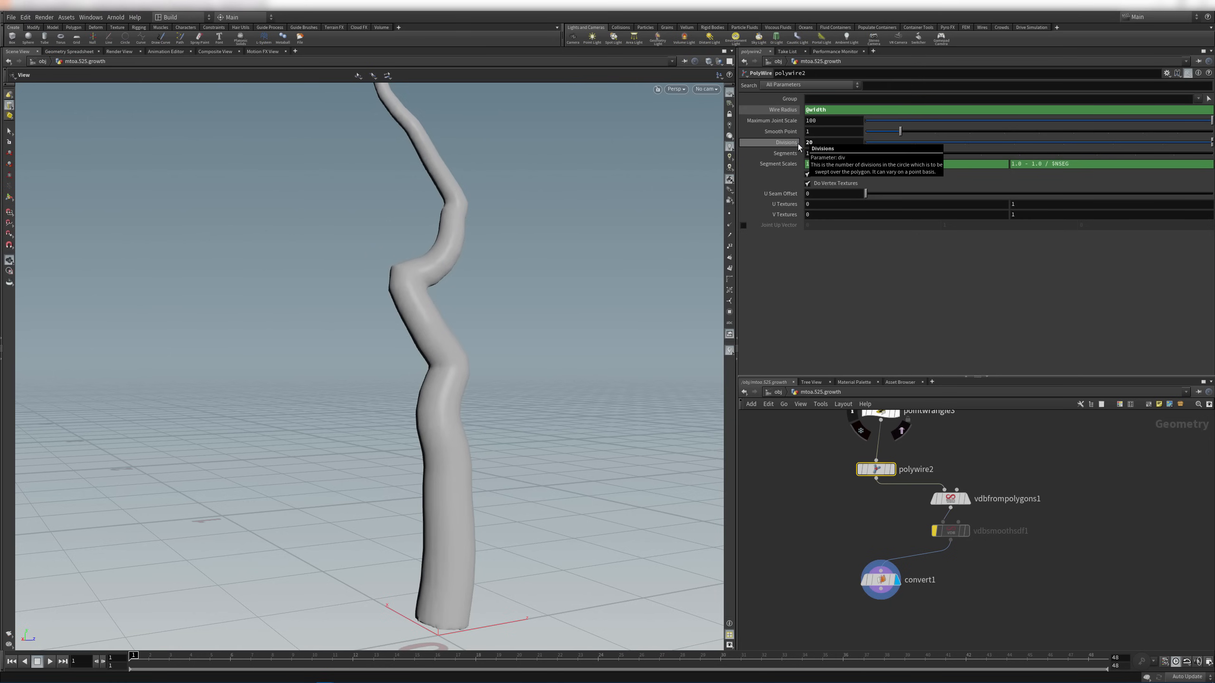
Raise polywire2 Divisions to 50 and delete the vdbsmoothsdf1 node
left_click_drag(441, 315, 401, 319)
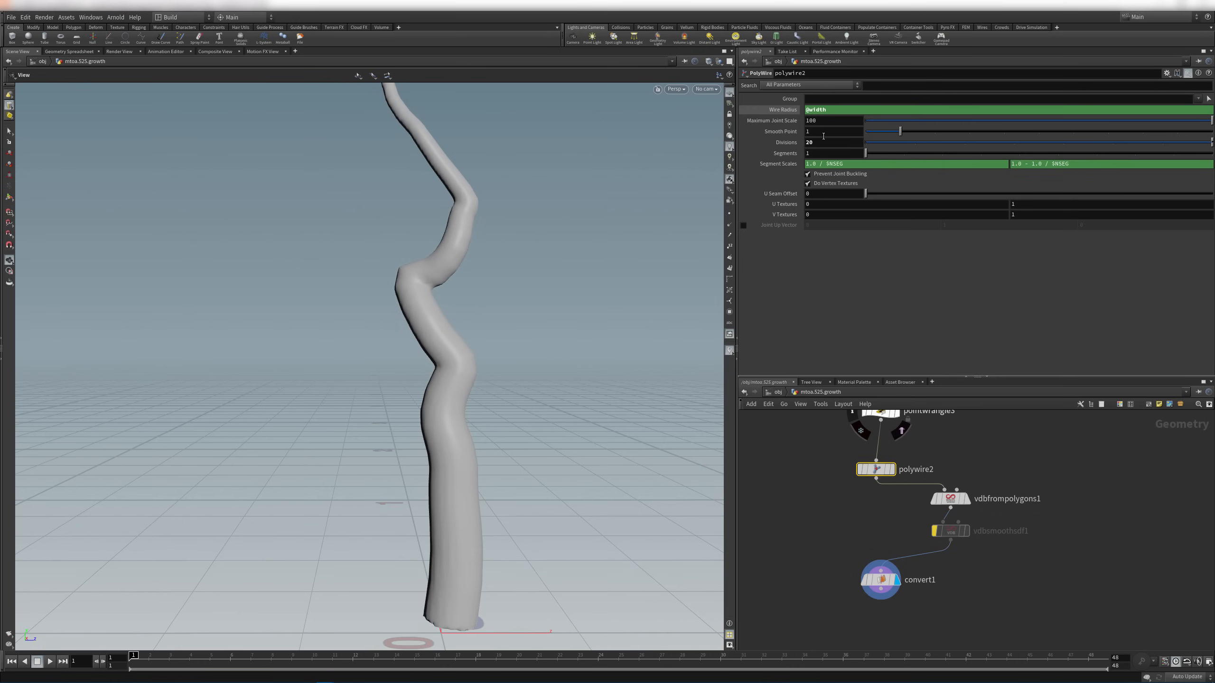
type("50")
key("Return")
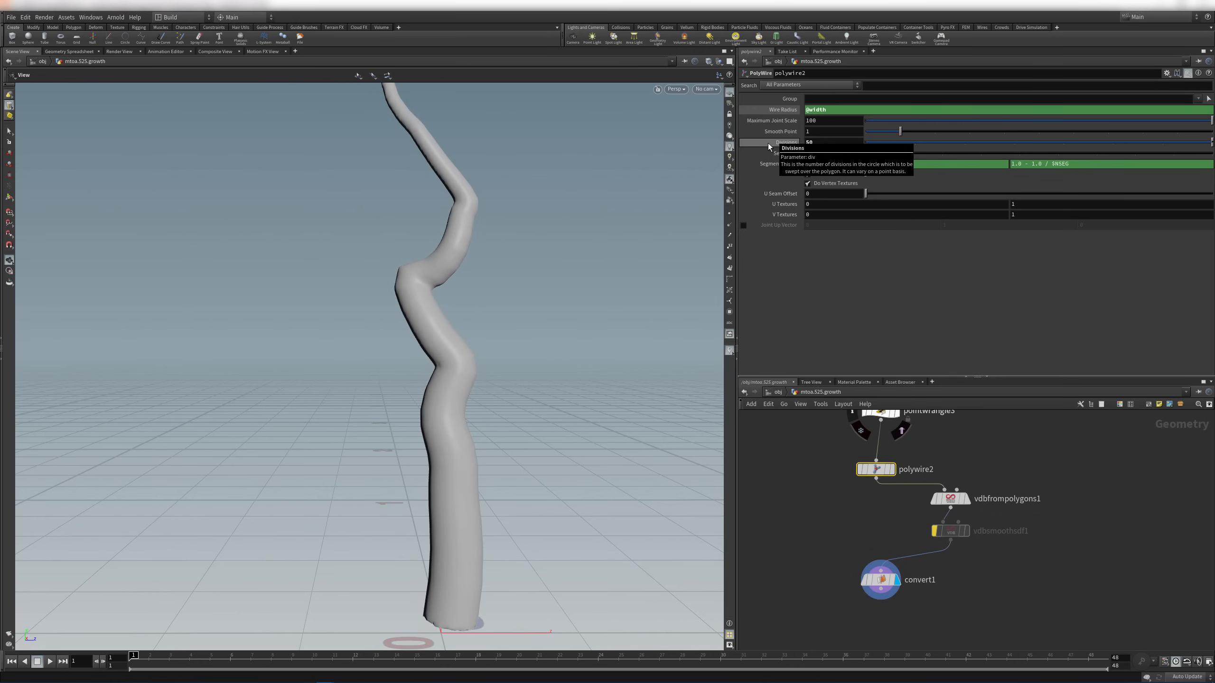
left_click_drag(676, 141, 396, 475)
left_click(944, 532)
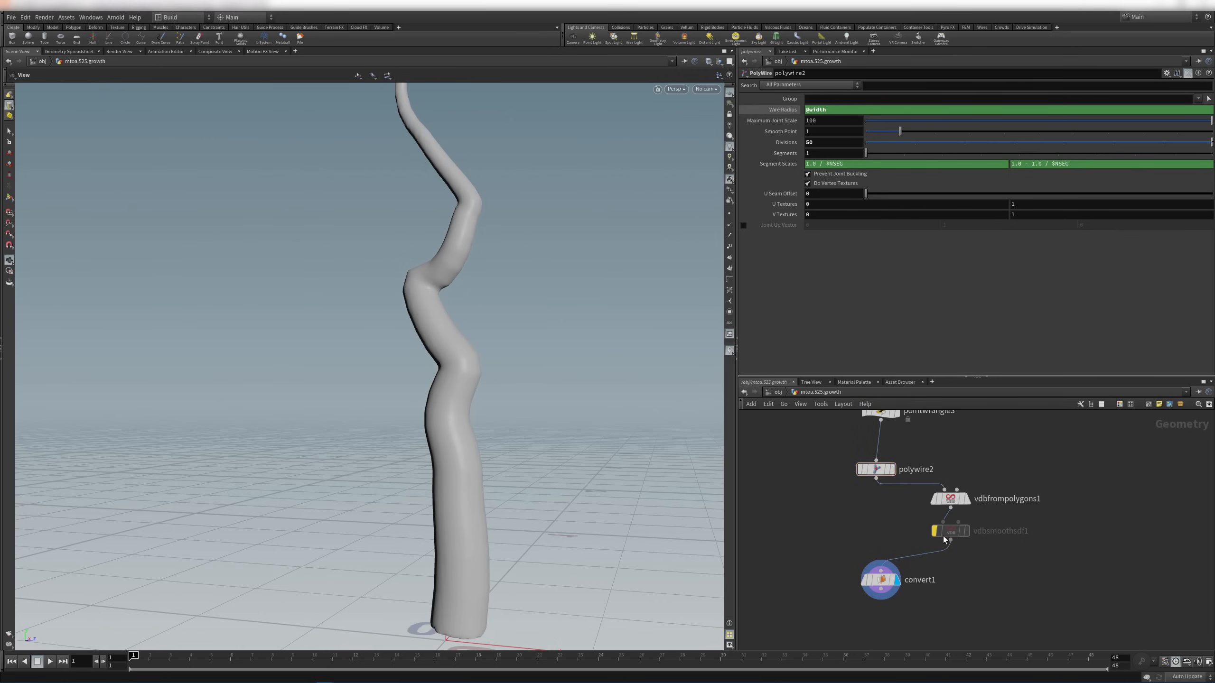
key("Delete")
Move vdbfrompolygons1 lower, test a Voxel Size of 0.004, then revert to 0.005
left_click_drag(943, 508, 947, 532)
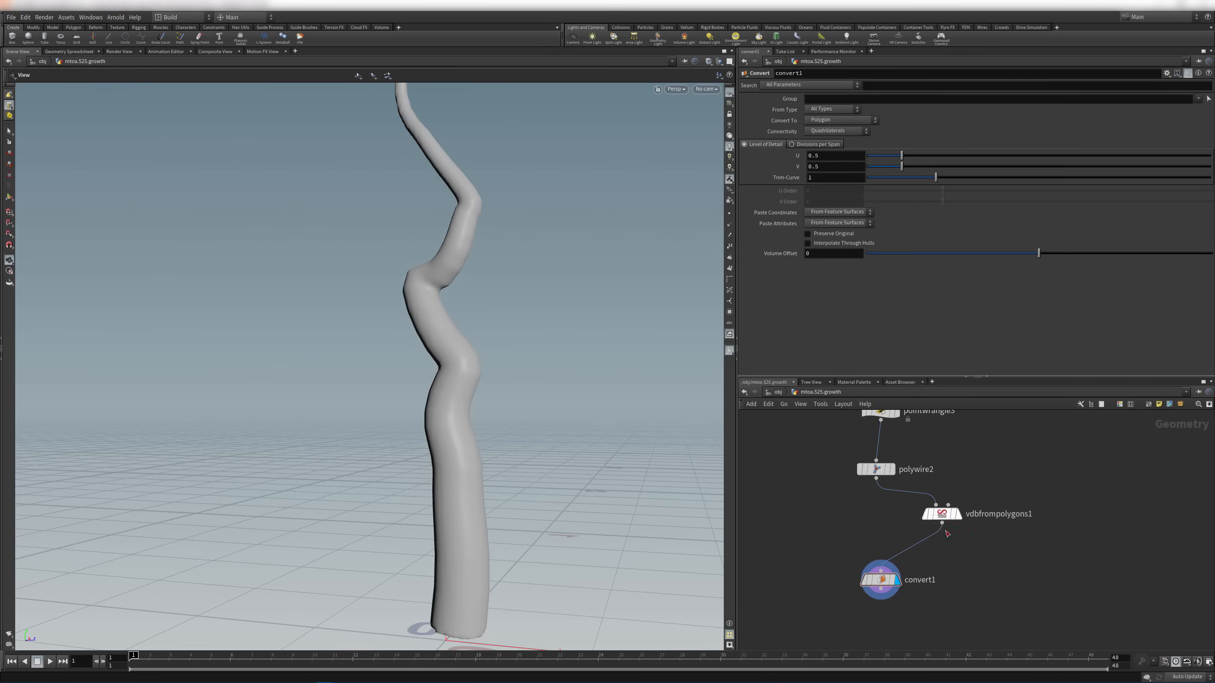
right_click_drag(563, 393, 434, 391)
middle_click_drag(496, 358, 472, 448)
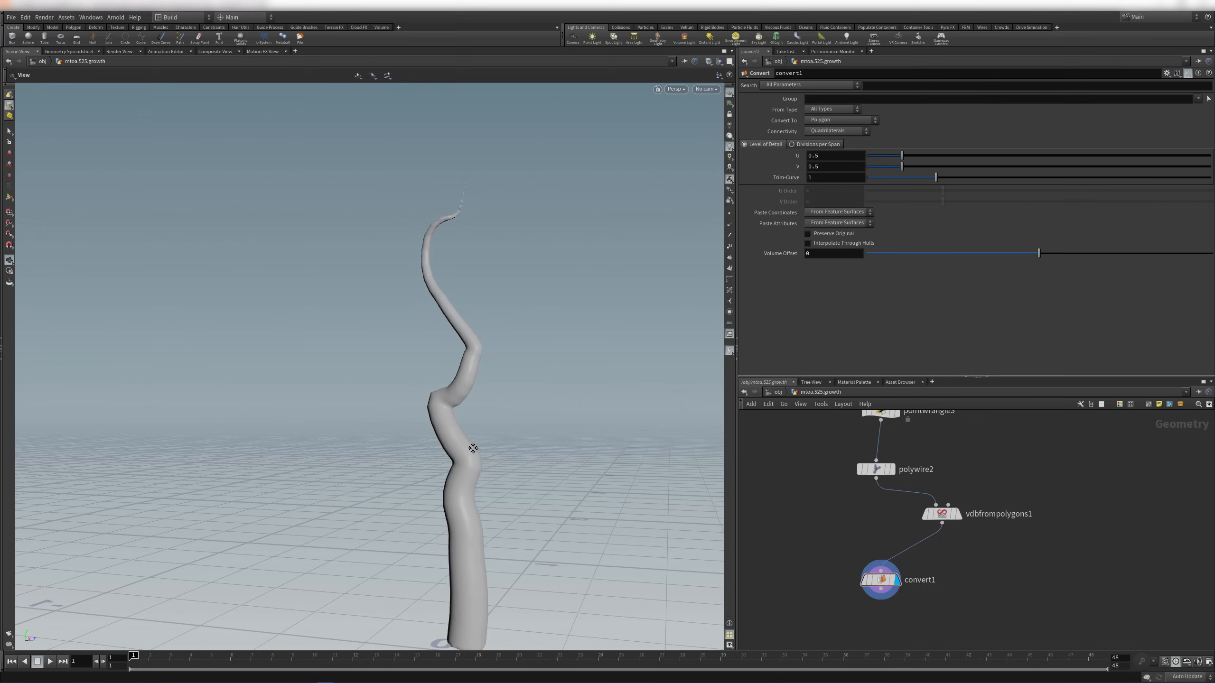
right_click_drag(543, 283, 487, 263)
middle_click_drag(487, 264, 575, 401)
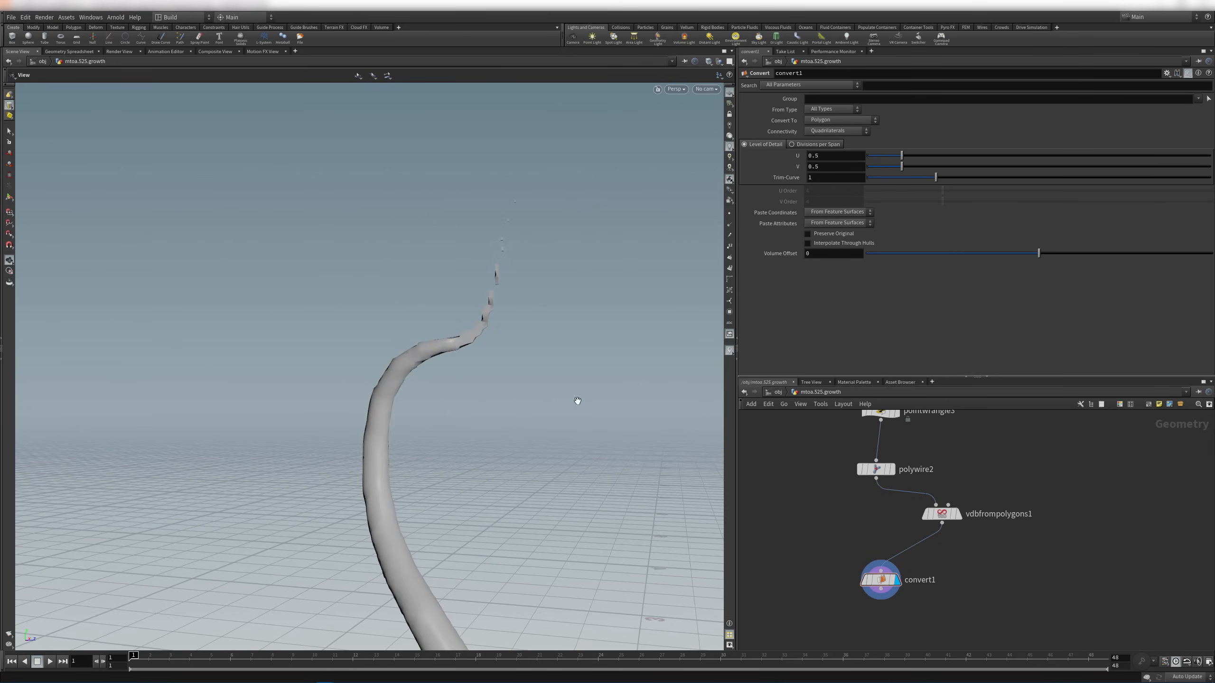
left_click_drag(575, 402, 356, 361)
left_click(929, 516)
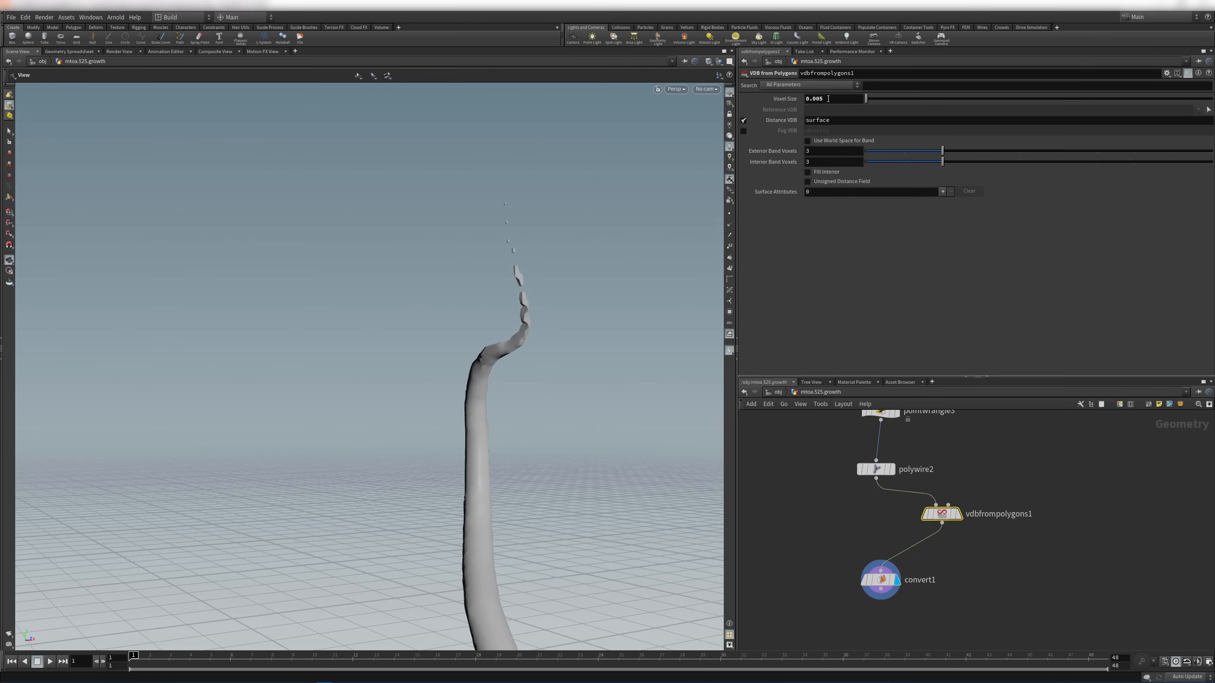
key("Return")
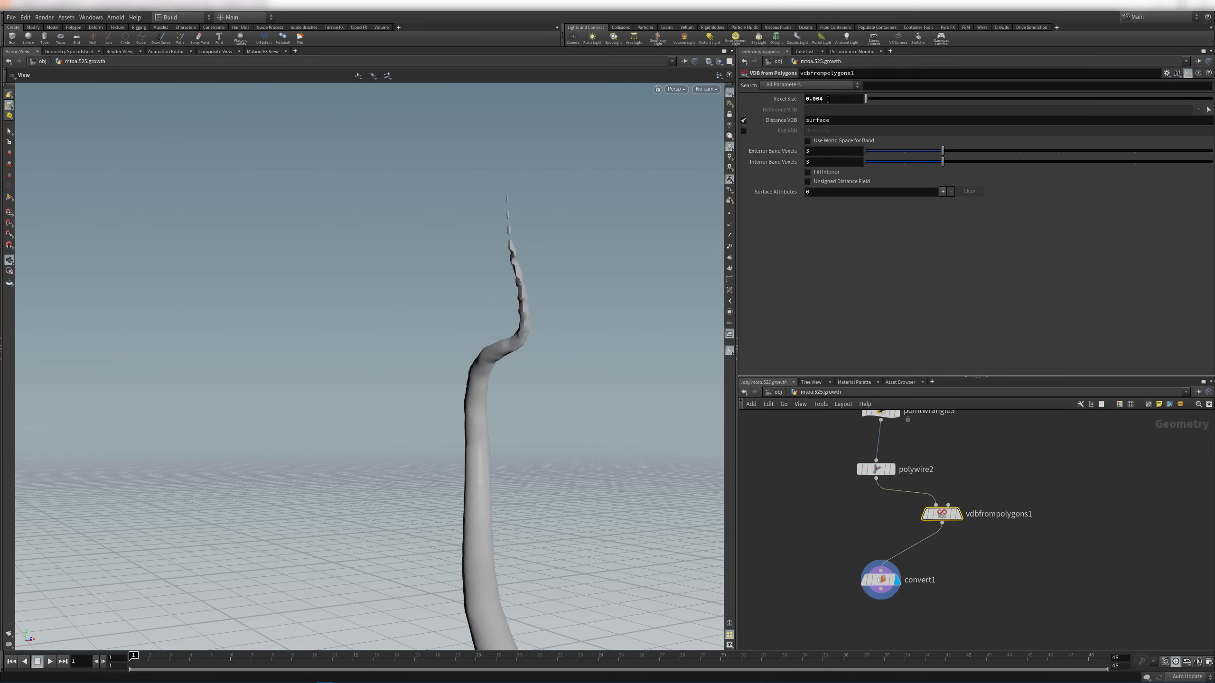
left_click_drag(557, 376, 471, 593)
middle_click_drag(471, 593, 410, 348)
left_click_drag(410, 347, 506, 307)
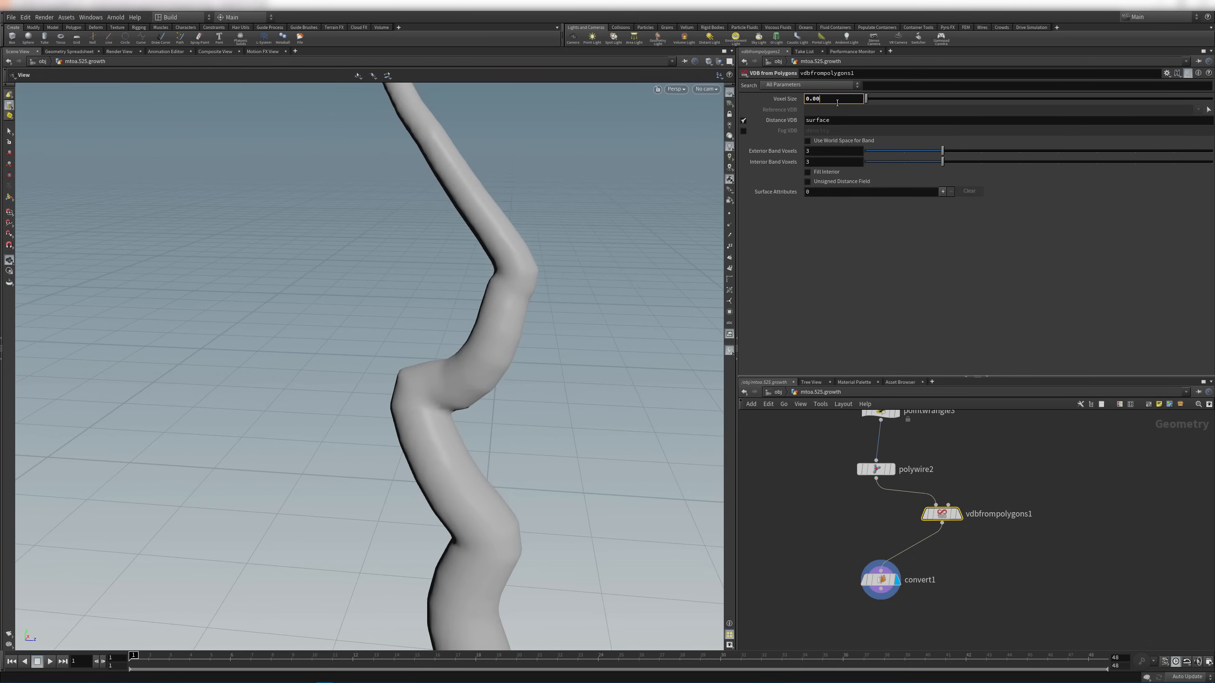
key("Return")
Move convert1 lower and frame the whole vine and node network
middle_click_drag(966, 590, 974, 531)
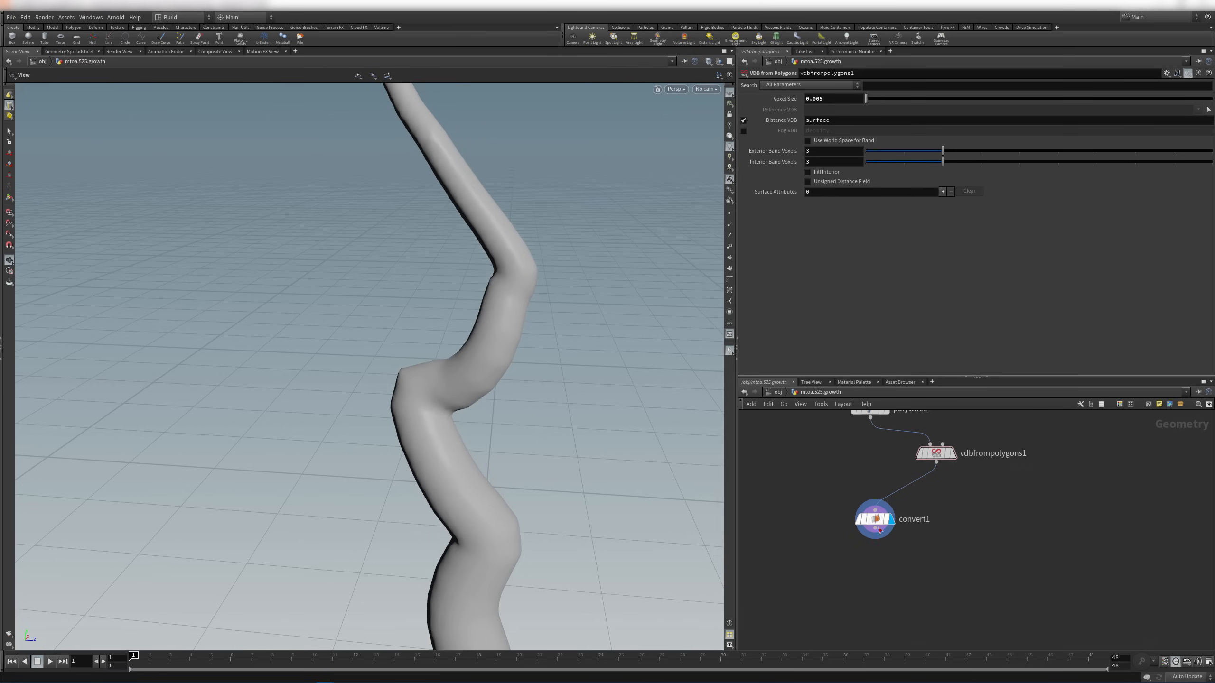
left_click_drag(872, 519, 868, 543)
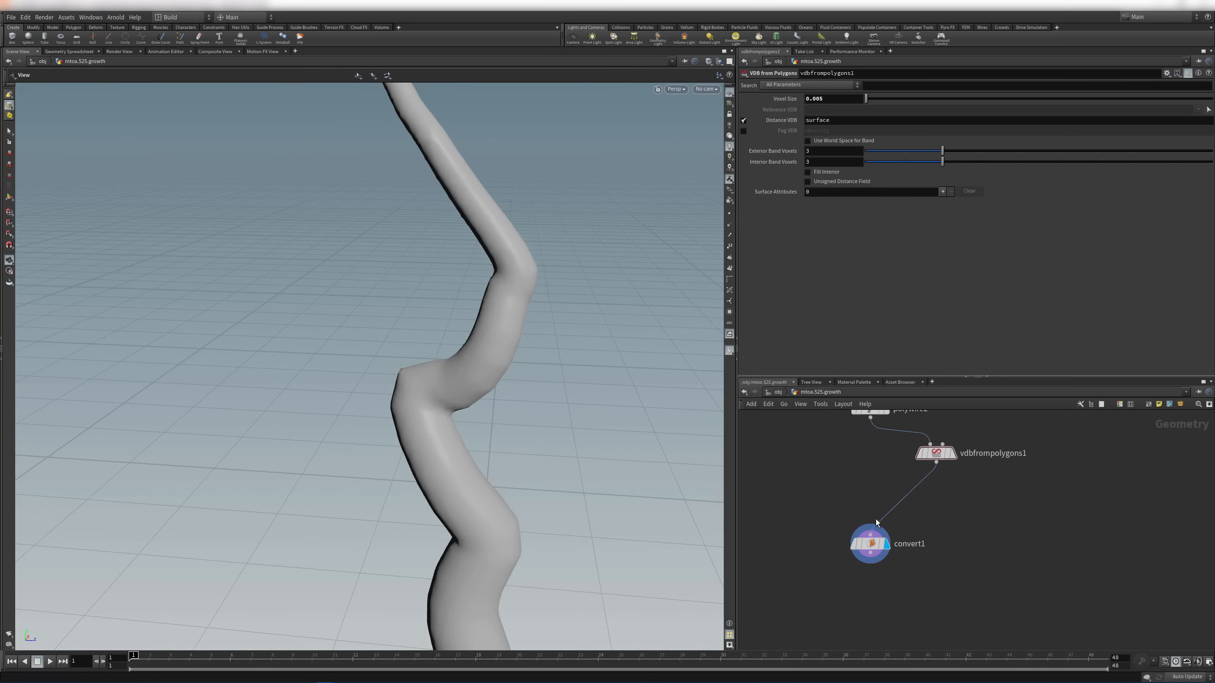
key("f")
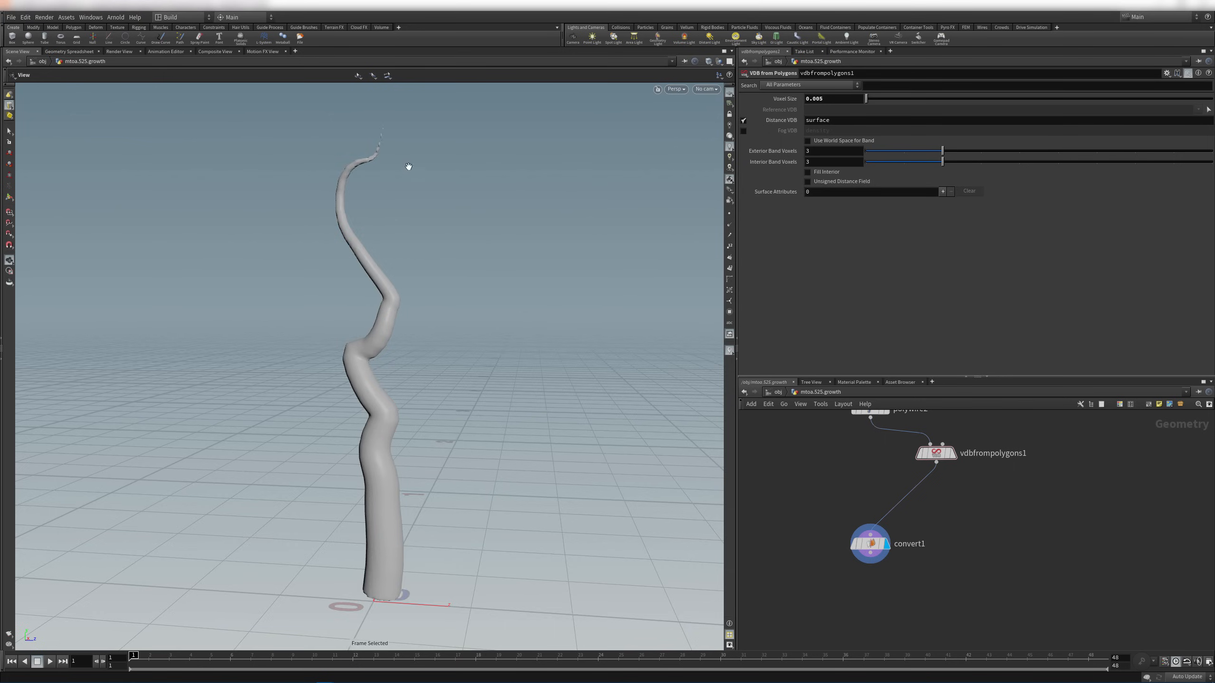
left_click_drag(408, 166, 335, 354)
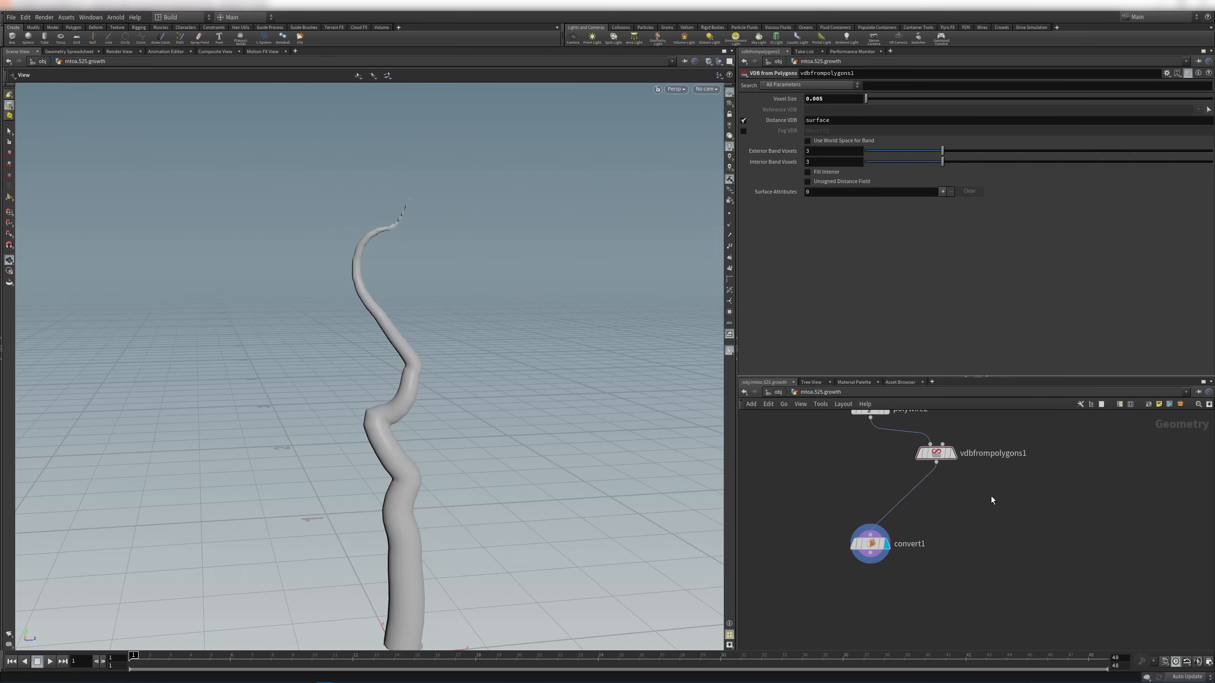
scroll(991, 496, "down", 10)
scroll(1178, 535, "up", 8)
key("f")
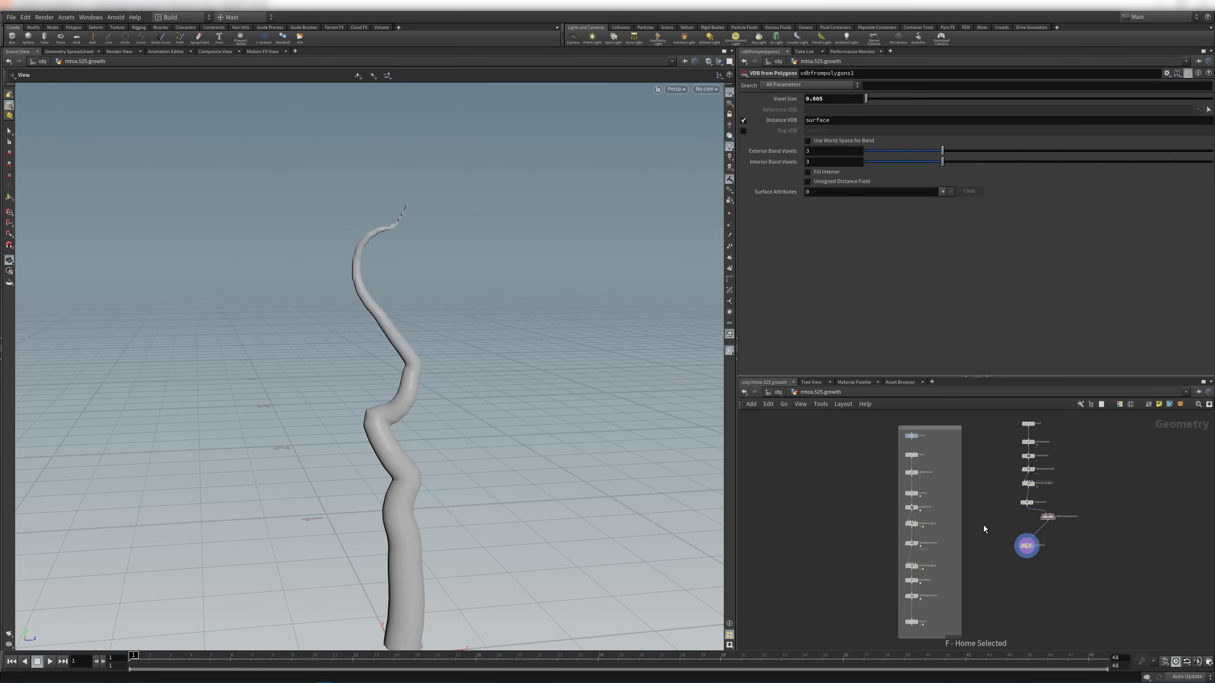
scroll(1129, 463, "up", 4)
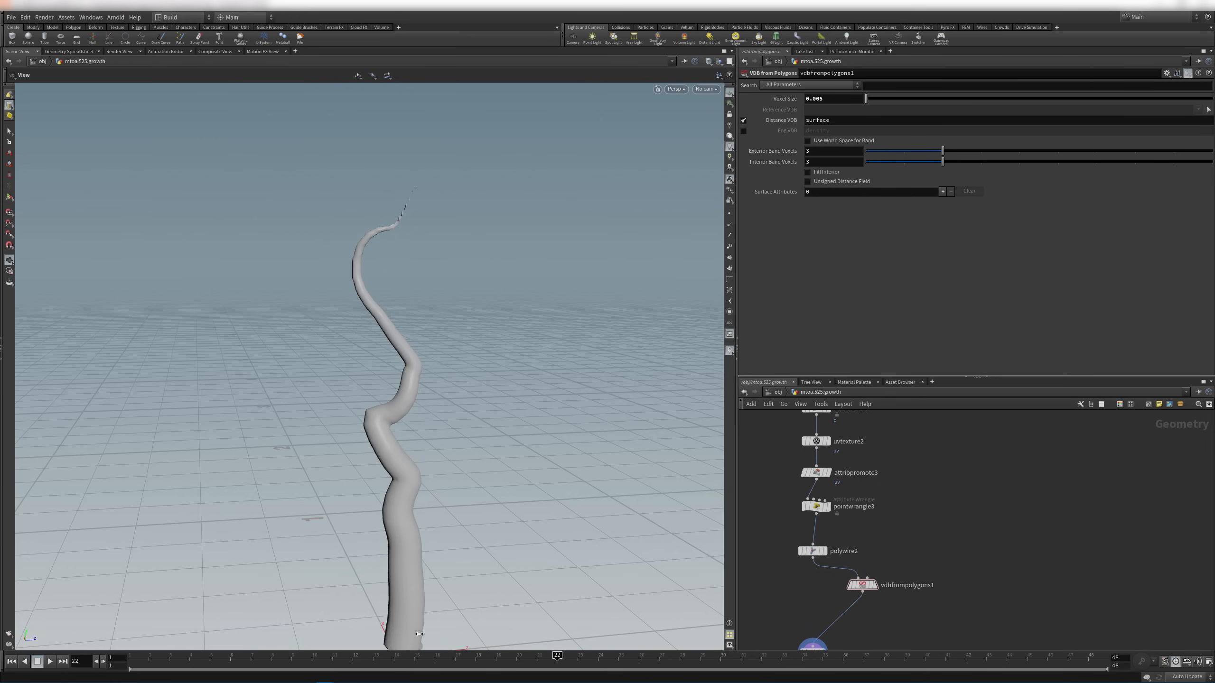
scroll(993, 473, "down", 3)
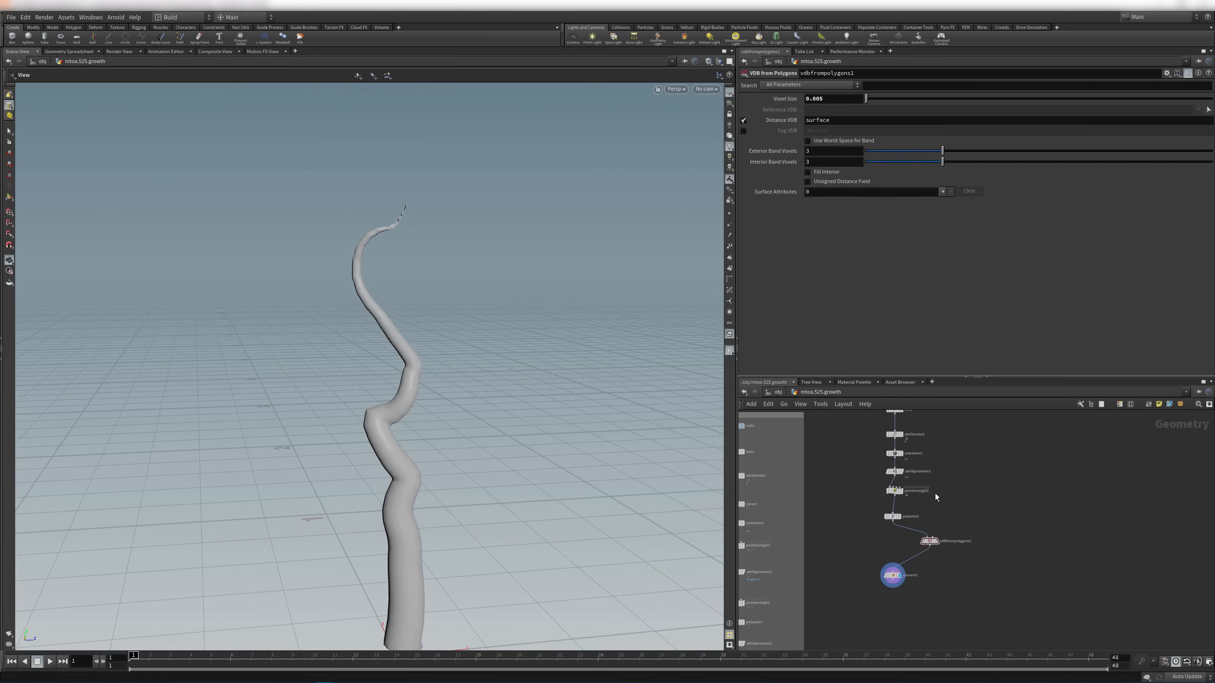
scroll(932, 497, "up", 5)
Display polywire2's smooth tube in the viewport instead of the VDB mesh
left_click(761, 589)
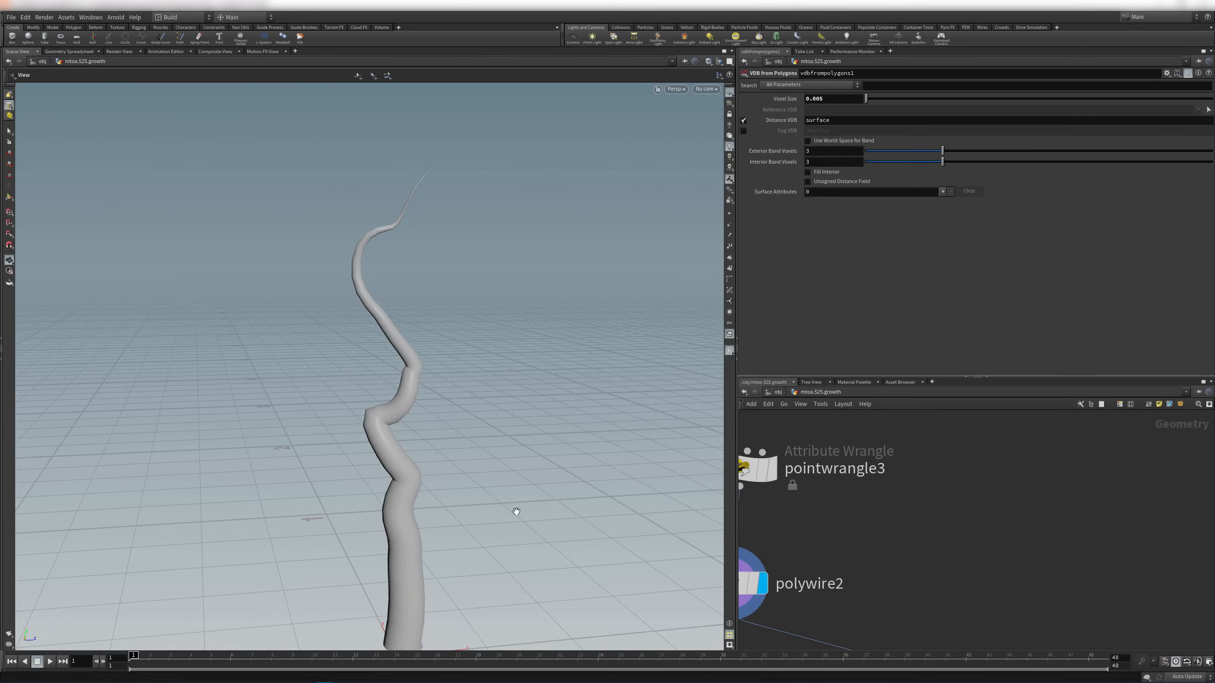
middle_click_drag(500, 469, 523, 366)
middle_click_drag(501, 307, 530, 367)
middle_click_drag(923, 506, 1012, 546)
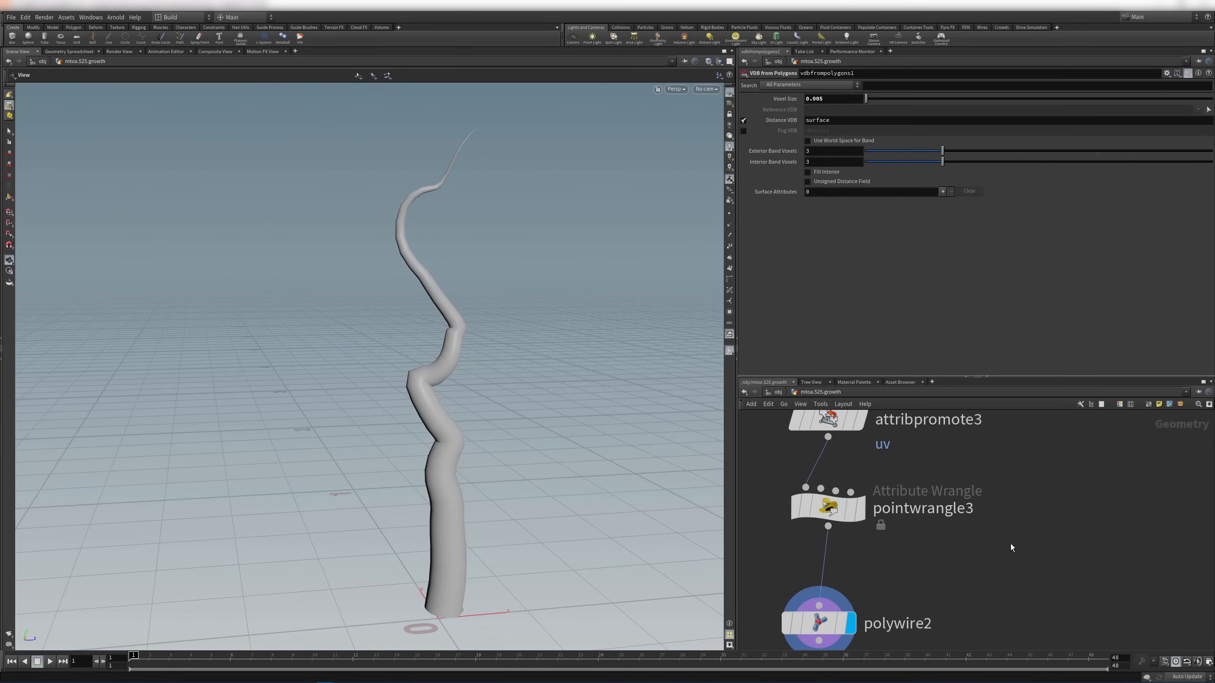
scroll(1006, 529, "down", 6)
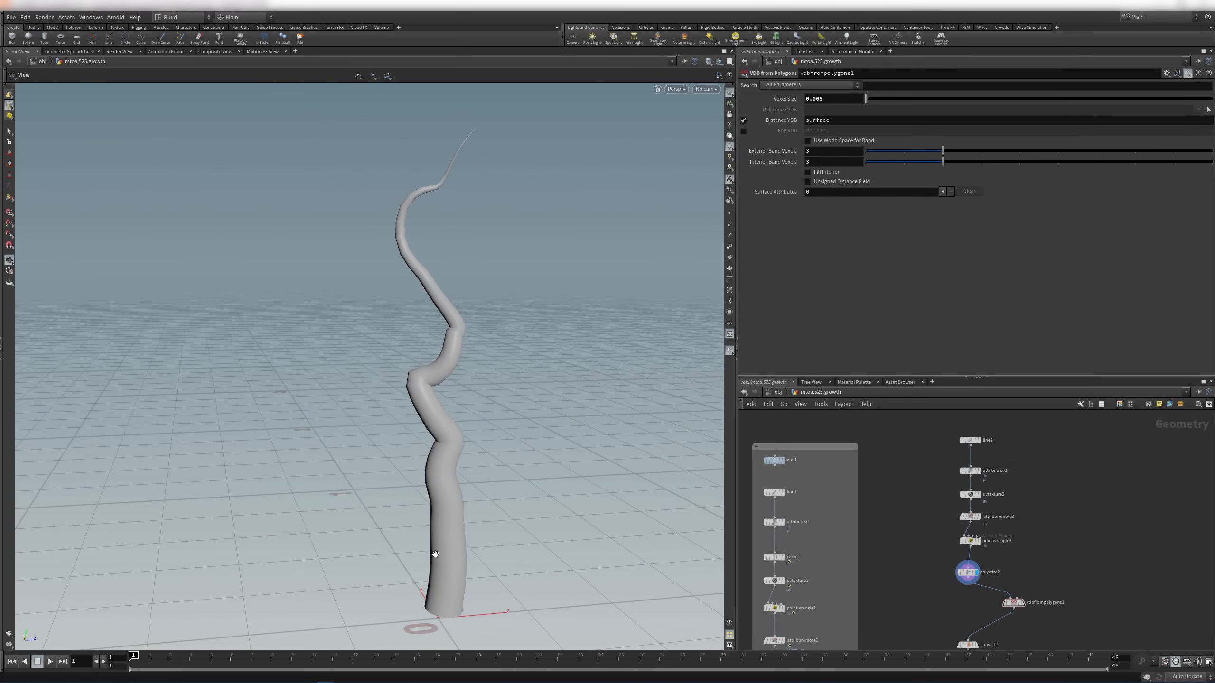
middle_click_drag(957, 435, 947, 434)
scroll(956, 457, "up", 4)
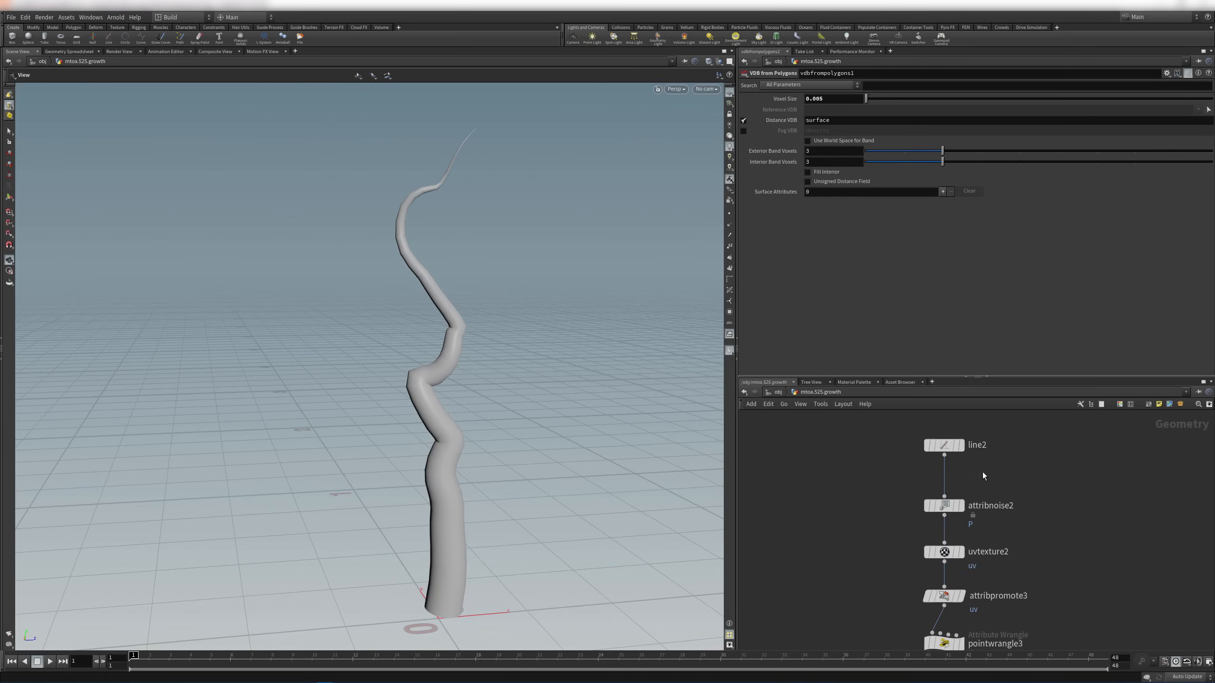
Insert a Carve node between attribnoise2 and uvtexture2
key("Tab")
type("cu")
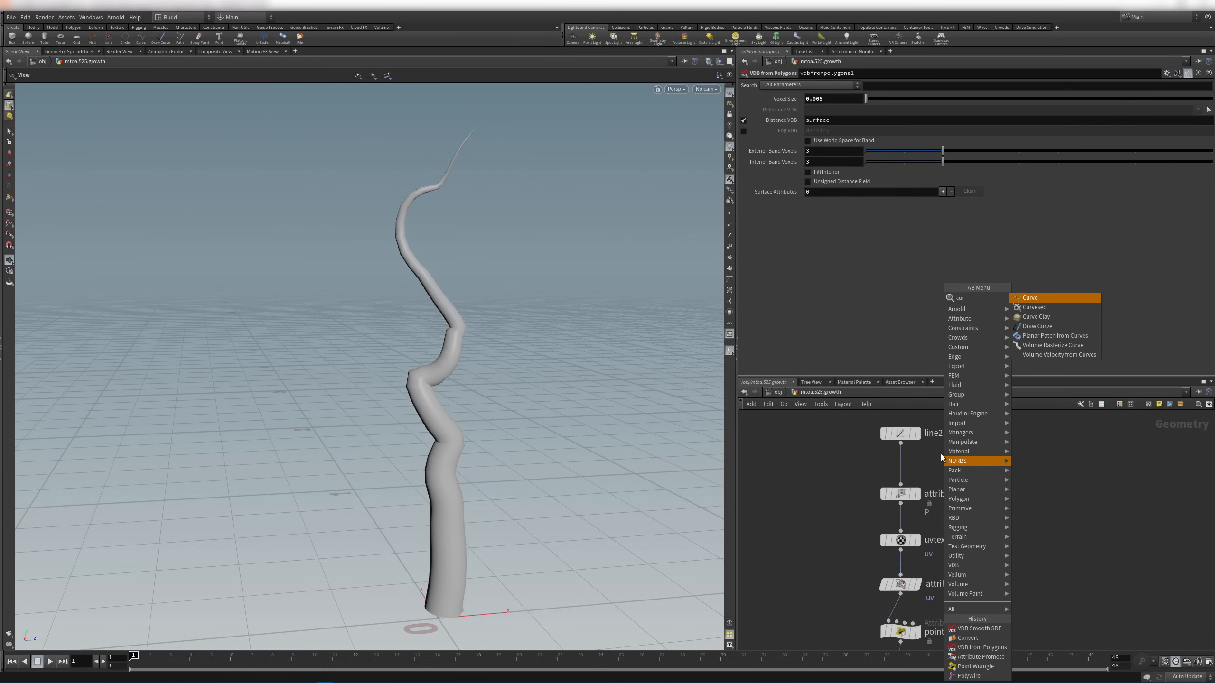
key("BackSpace")
type("ar")
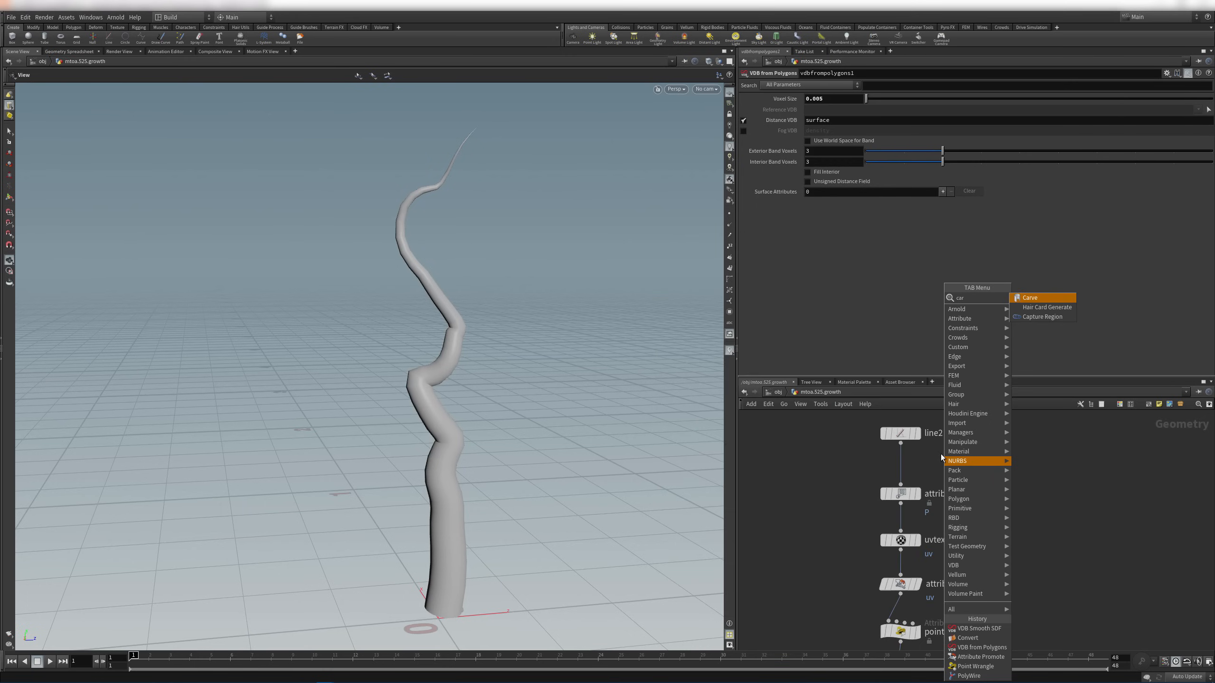
key("Return")
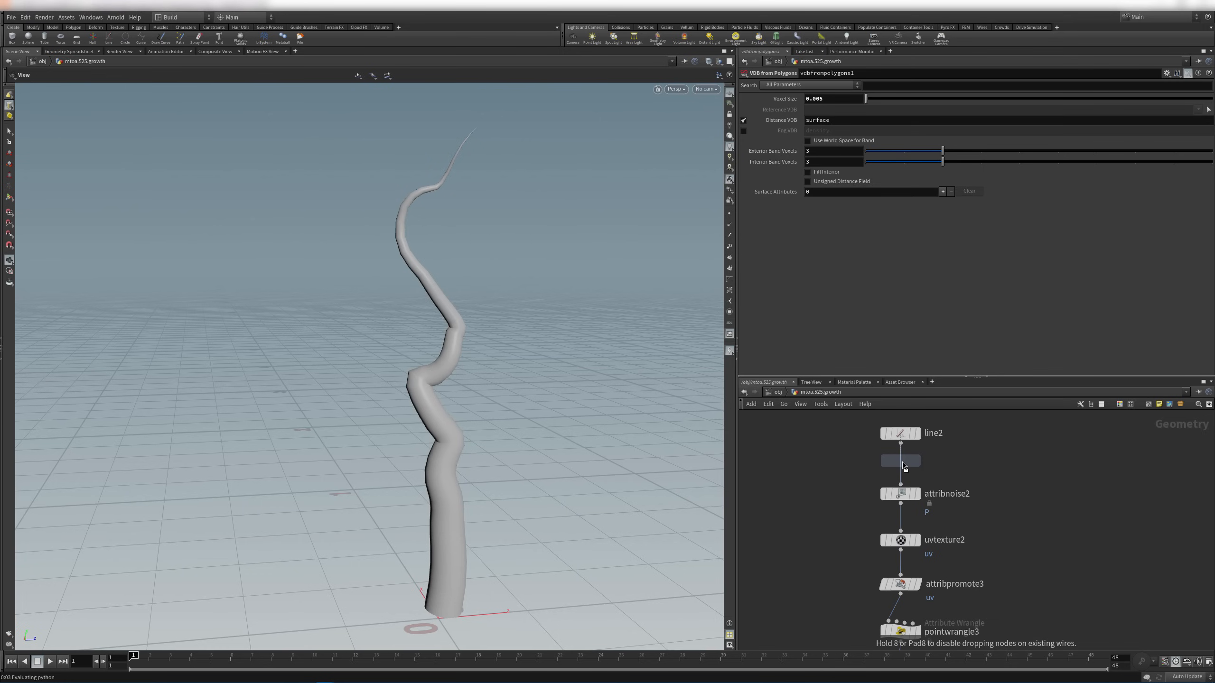
left_click(1047, 516)
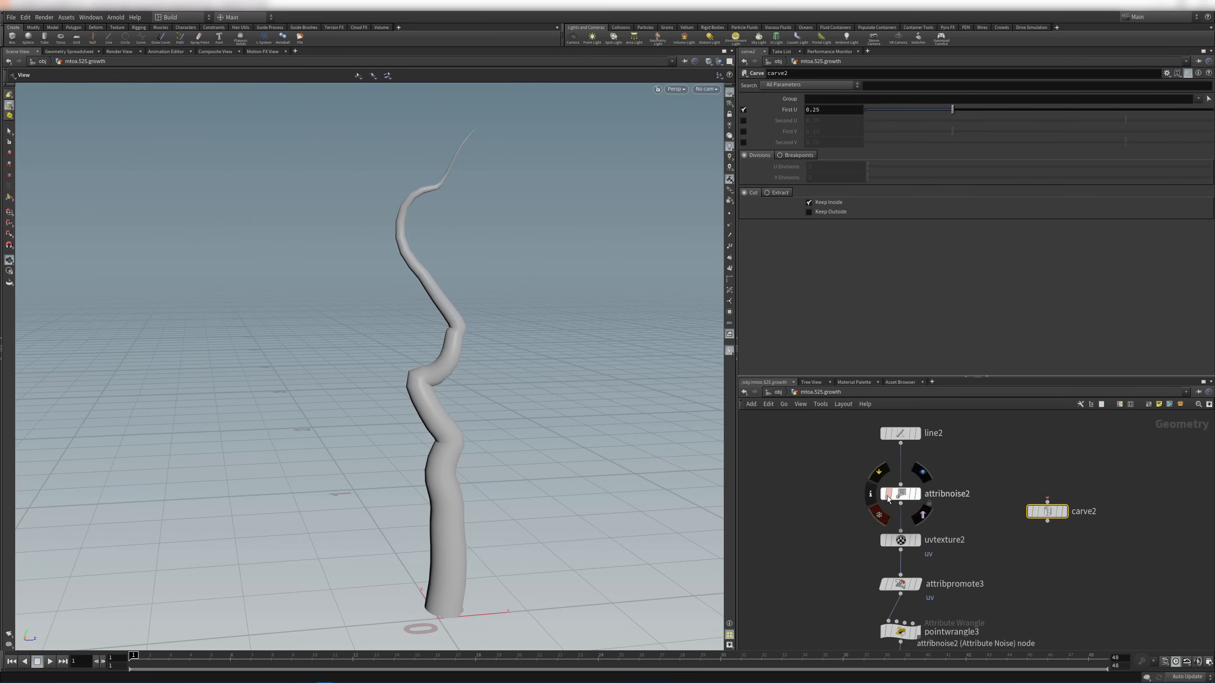
left_click_drag(1046, 511, 904, 507)
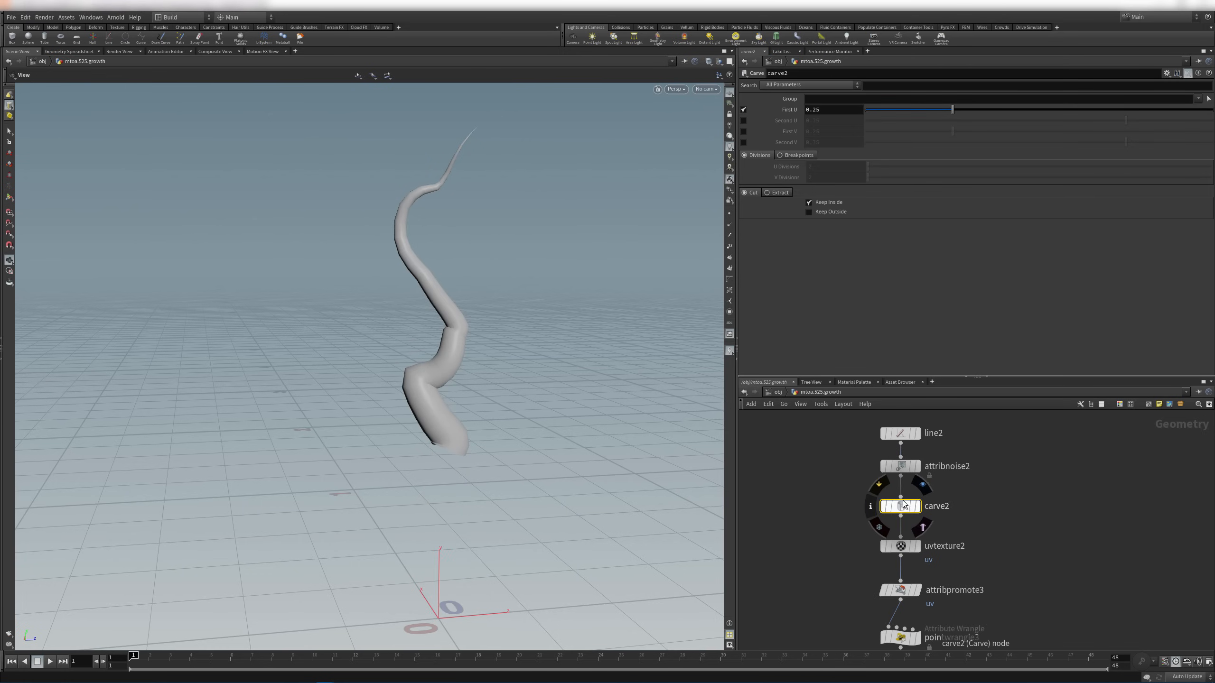
Use only the Second U cut, keying it 0 at frame 1 and 1 at frame 48
left_click(743, 109)
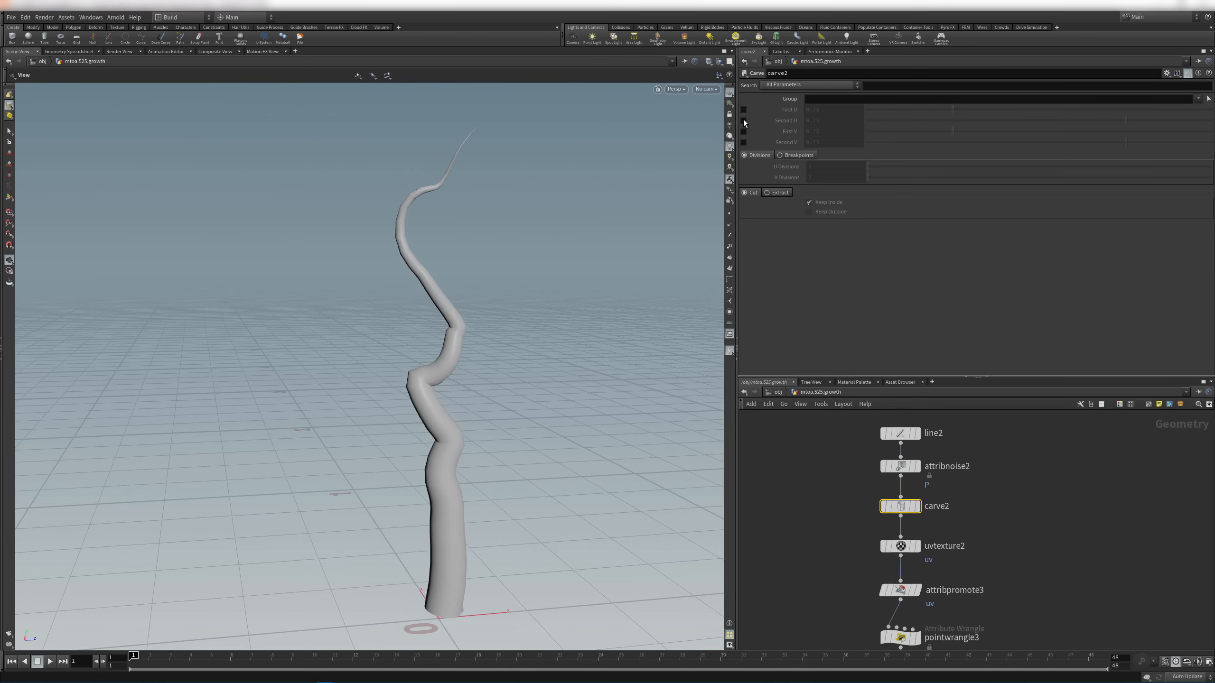
left_click(743, 120)
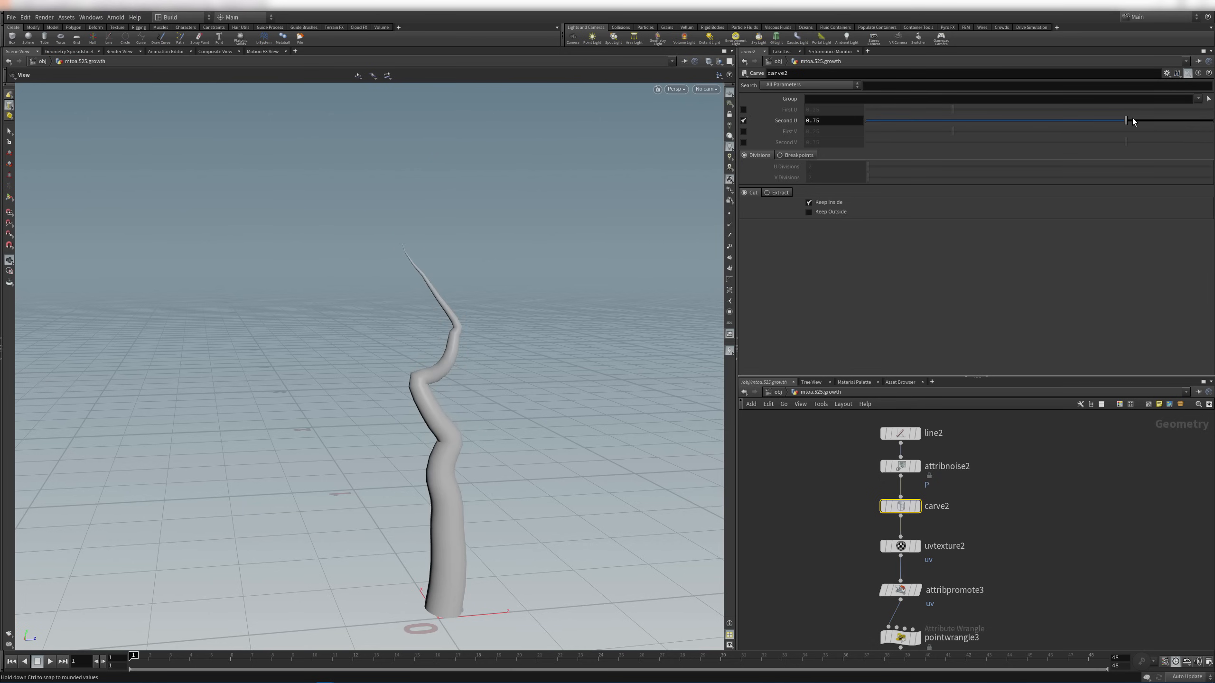
left_click_drag(1132, 118, 1213, 213)
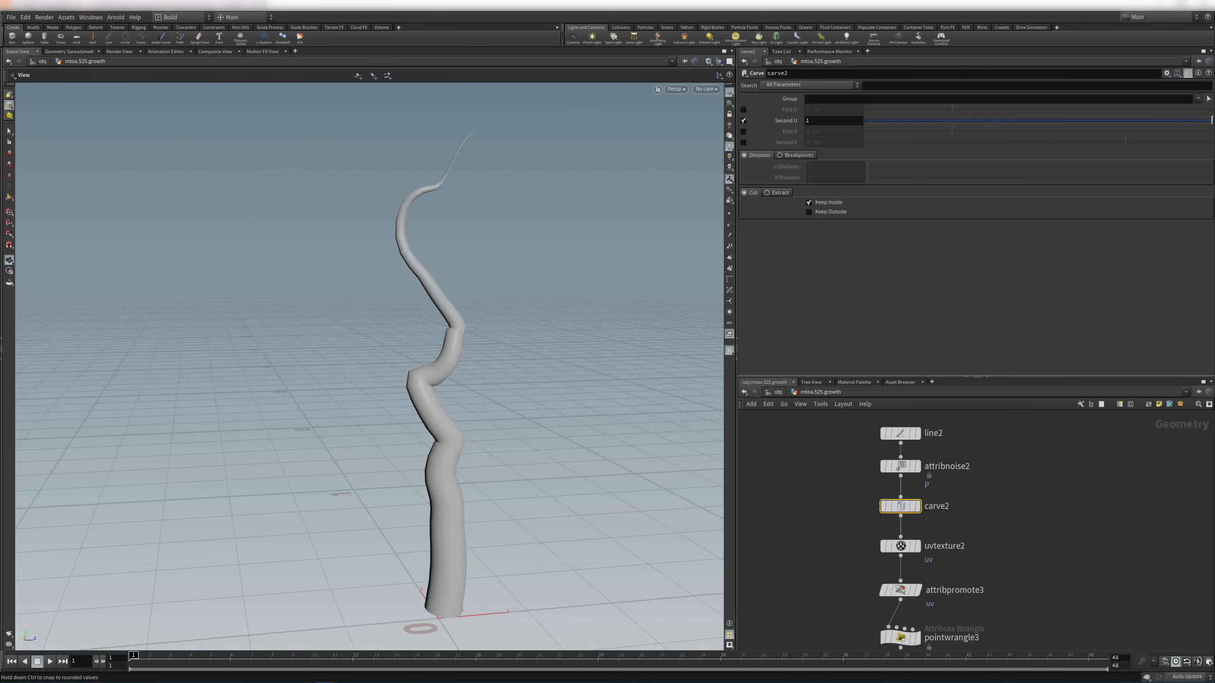
left_click_drag(882, 122, 859, 129)
left_click_drag(154, 654, 113, 653)
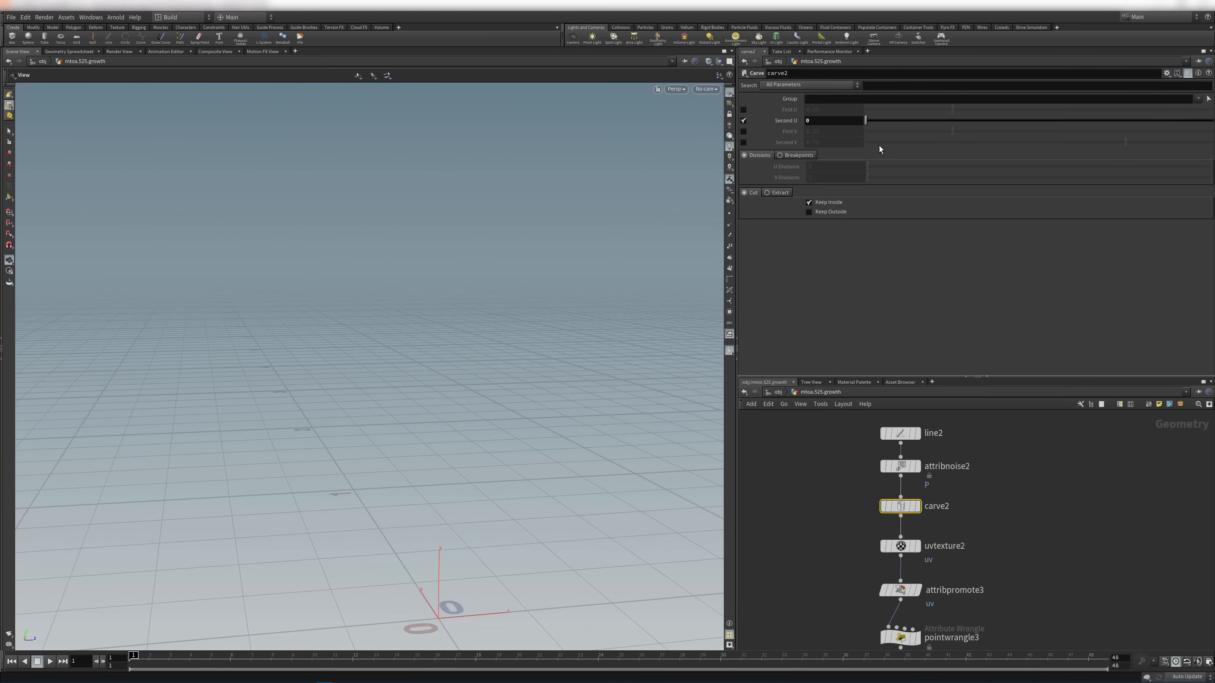
left_click(833, 125, "alt")
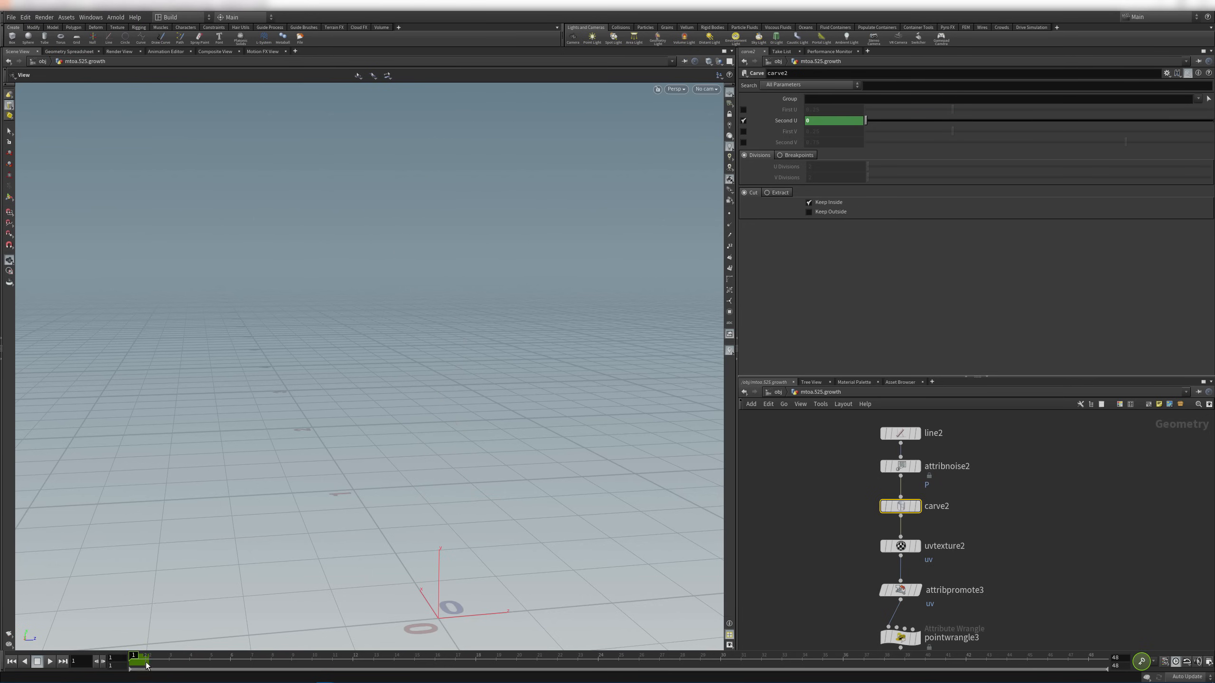
left_click_drag(145, 666, 1095, 660)
double_click(812, 121)
type("1")
key("Return")
Preview the growth on the curve, polywire tube and convert1 mesh, leaving convert1 displayed
left_click_drag(189, 661, 1047, 618)
middle_click_drag(1073, 523, 1068, 442)
middle_click_drag(956, 559, 968, 515)
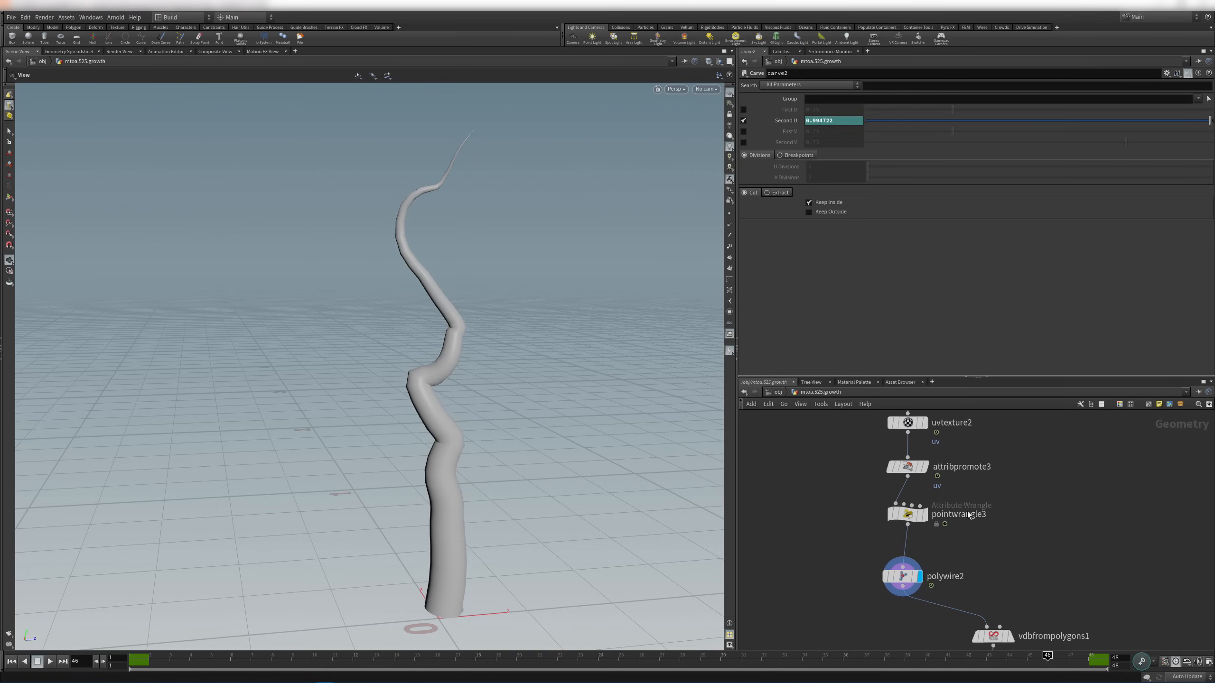
left_click(924, 515)
middle_click_drag(1009, 572, 999, 502)
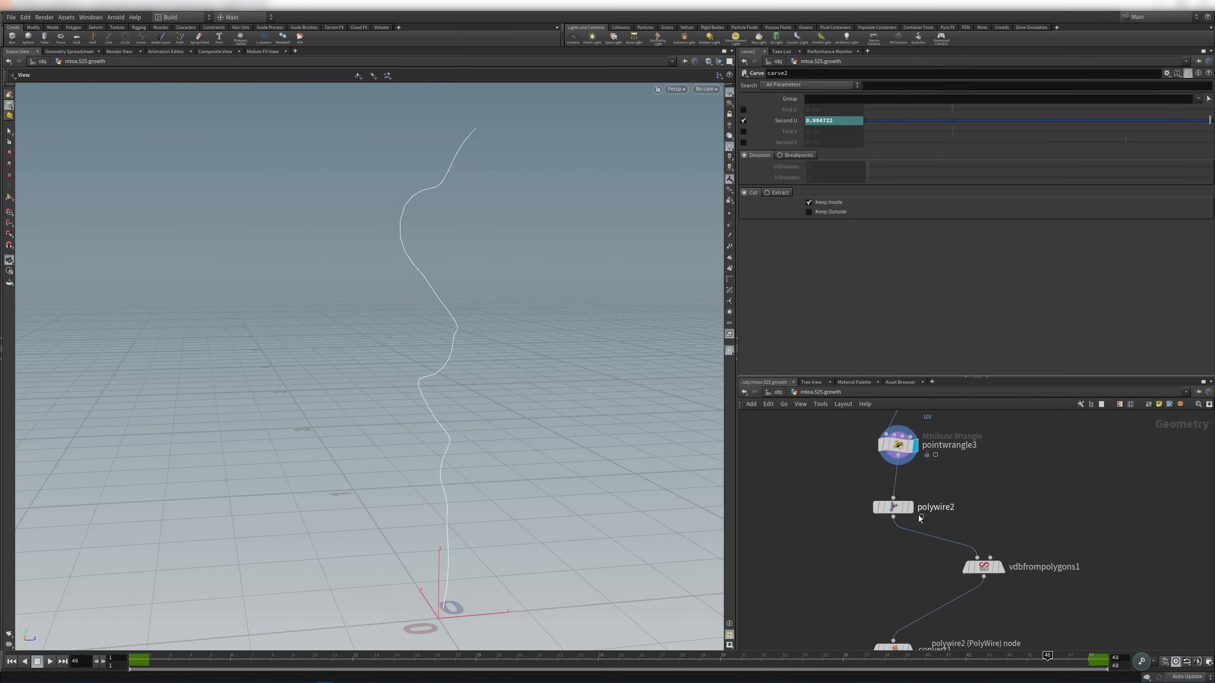
left_click(909, 507)
left_click_drag(208, 657, 1027, 657)
middle_click_drag(921, 641, 922, 559)
left_click(910, 569)
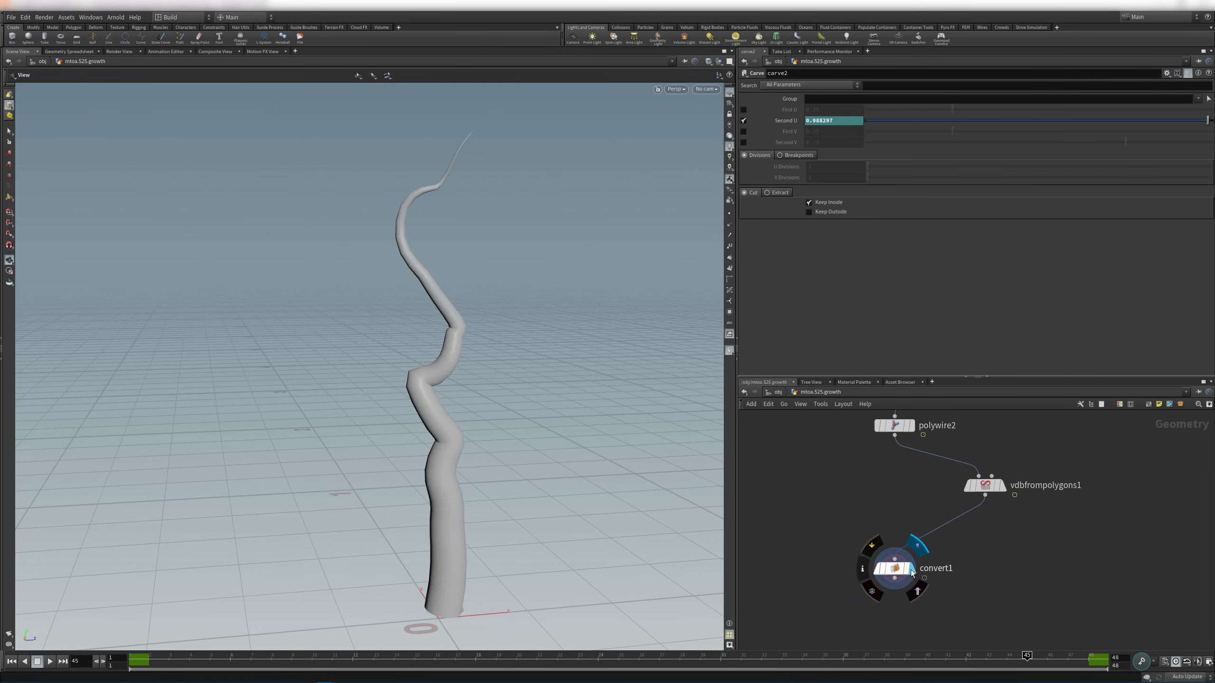
left_click_drag(215, 657, 1181, 649)
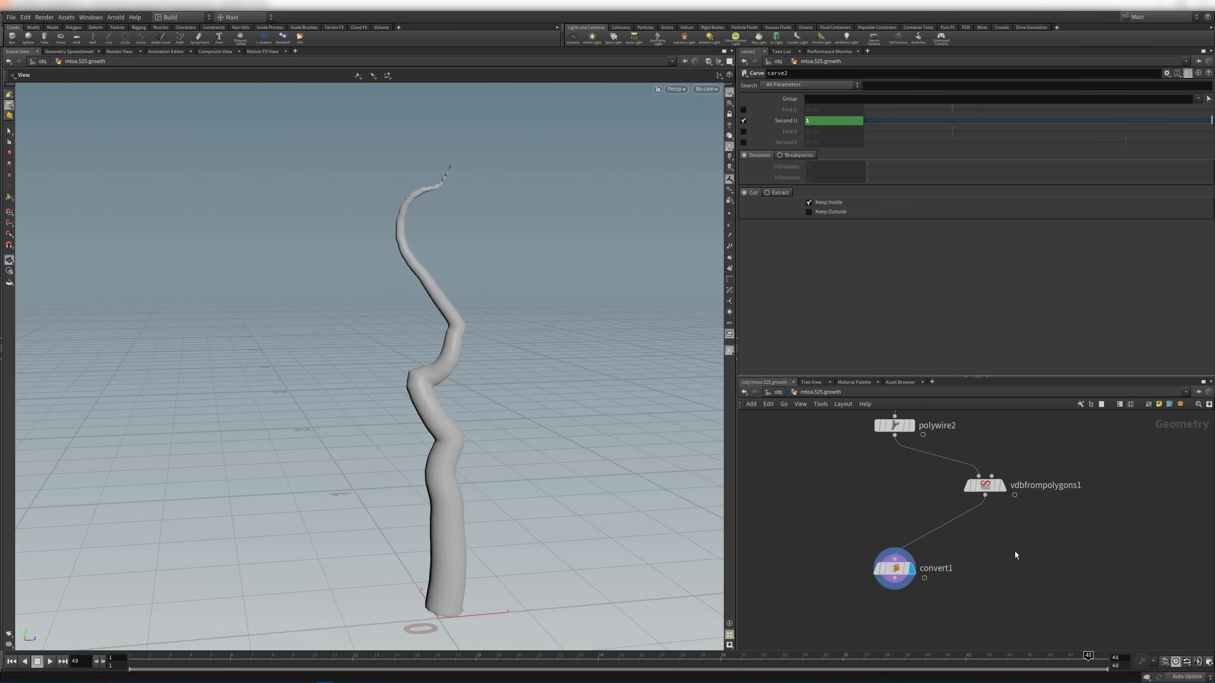
Inspect convert1's points in the Geometry Spreadsheet and check the Render View
scroll(511, 546, "up", 2)
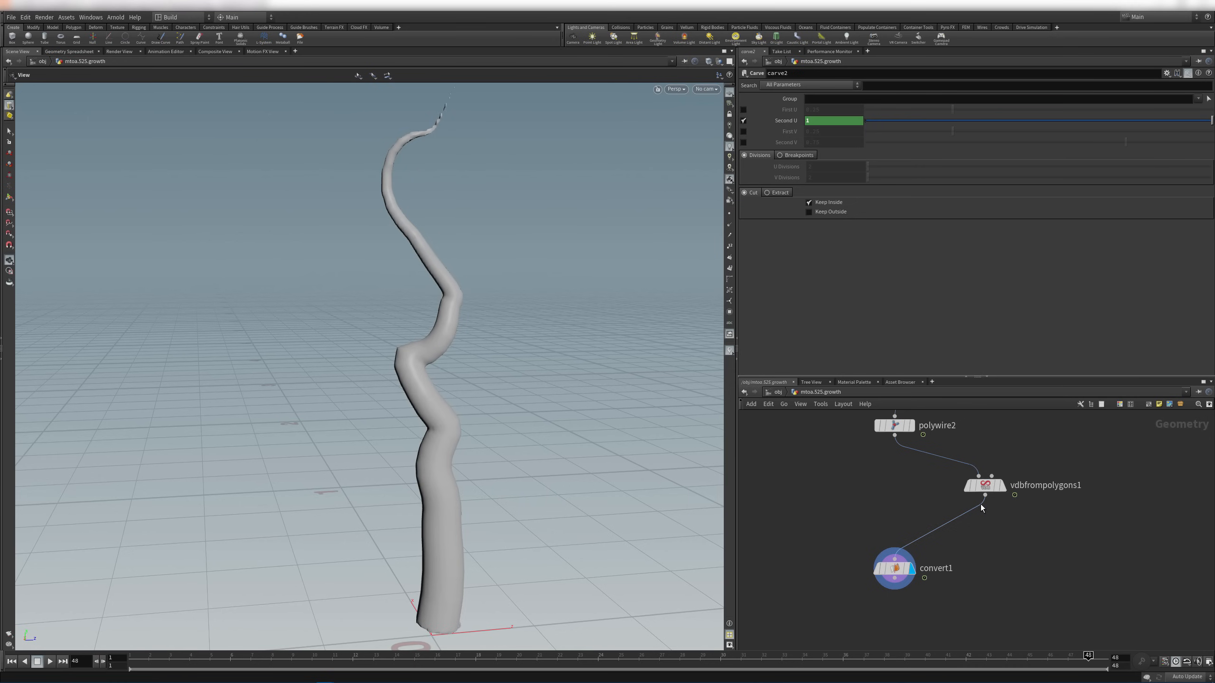
left_click(899, 568)
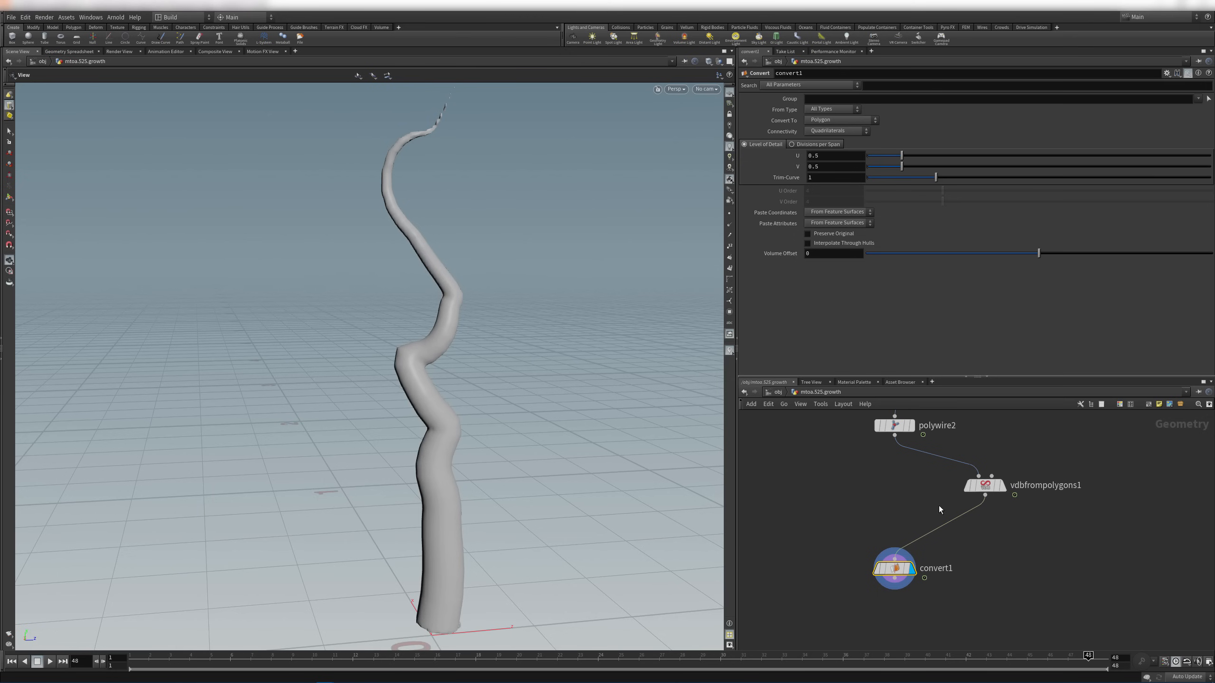
left_click(54, 51)
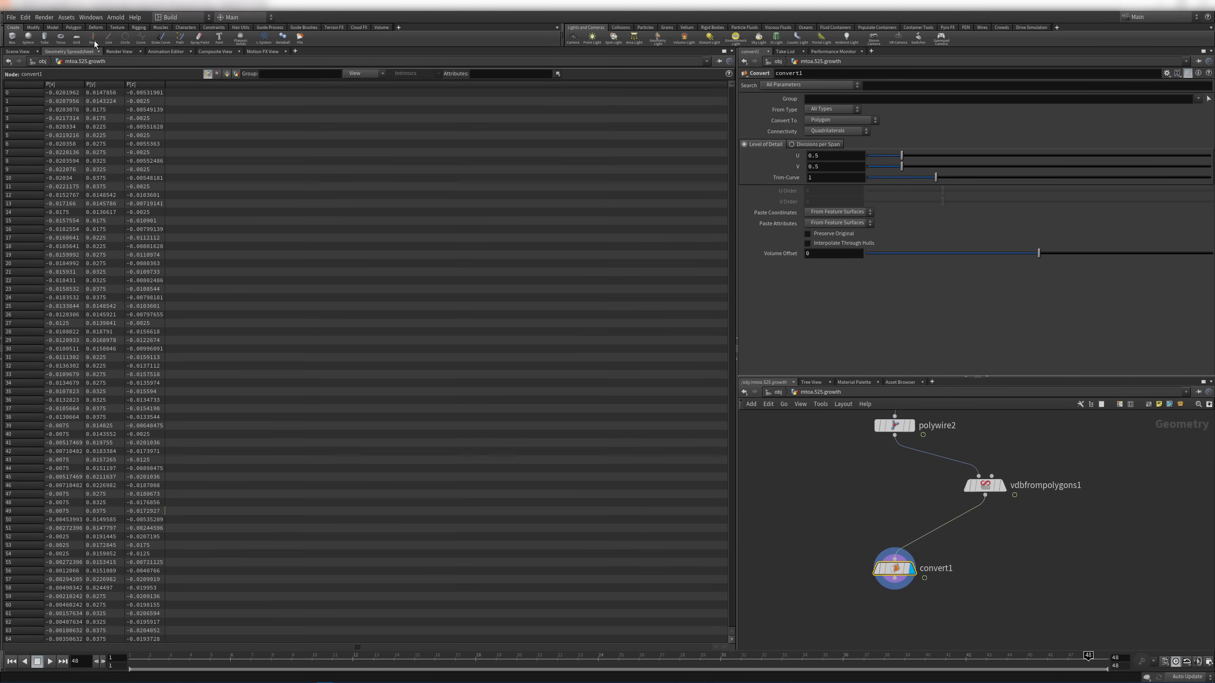
left_click(157, 51)
left_click(119, 51)
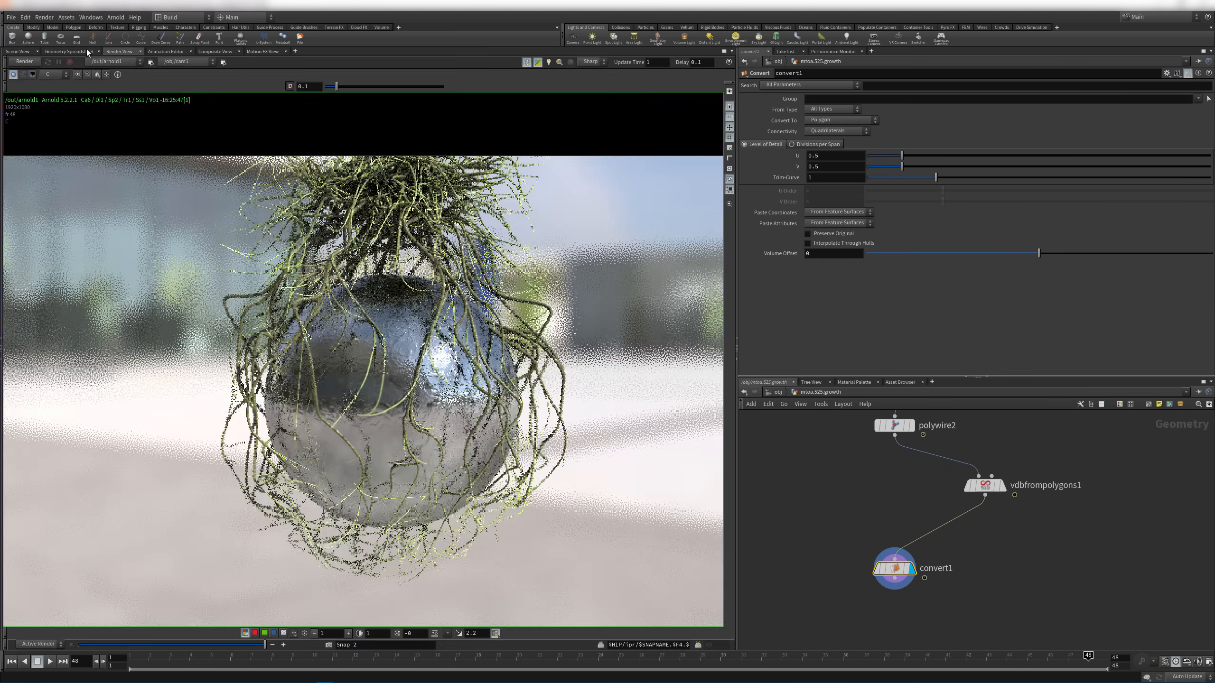
left_click(74, 51)
left_click(21, 51)
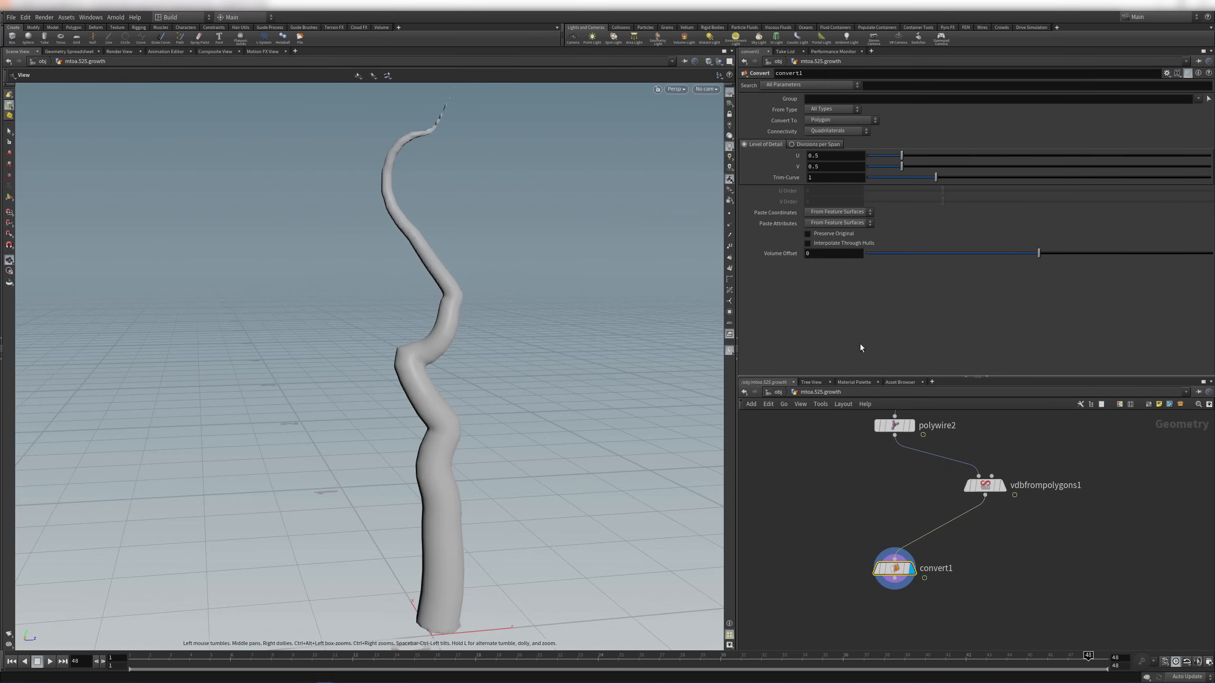
Move convert1 directly beneath vdbfrompolygons1, leaving room below it
mouse_move(985, 489)
left_click_drag(895, 568, 985, 535)
middle_click_drag(961, 524, 931, 546)
Add an Attribute Transfer node below convert1 and tidy the surrounding node layout
key("Tab")
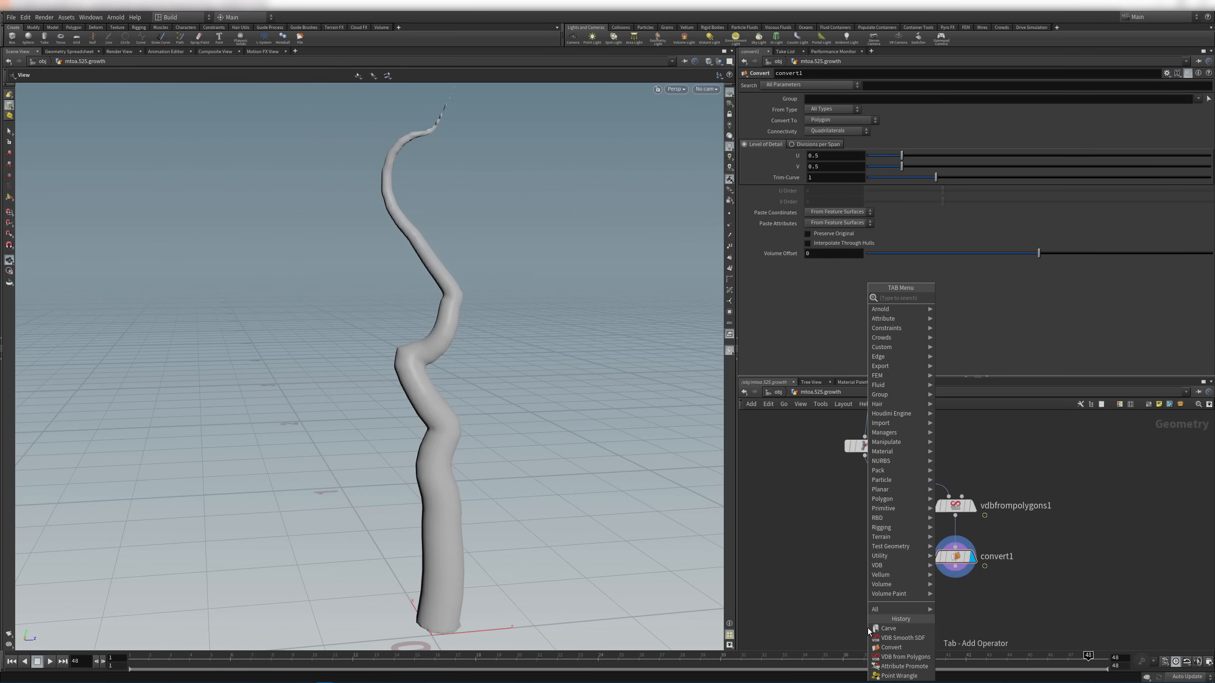
type("attr tr")
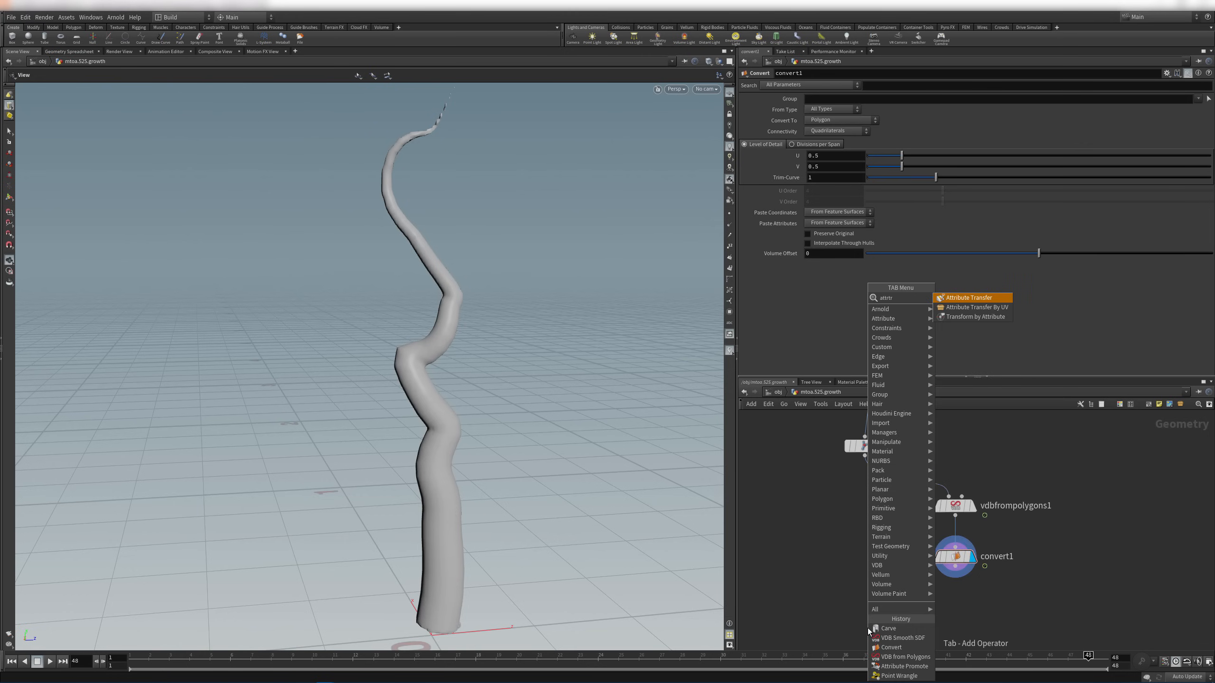
key("Return")
left_click(867, 629)
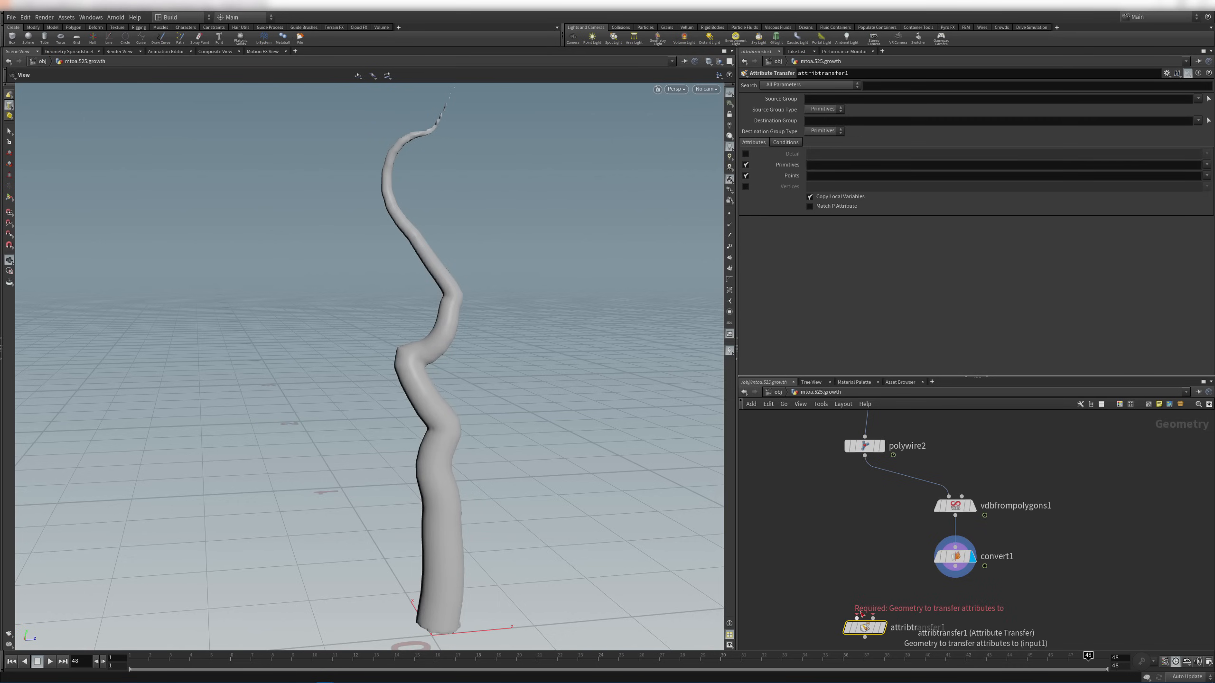
middle_click_drag(859, 614, 846, 583)
left_click_drag(855, 594, 867, 588)
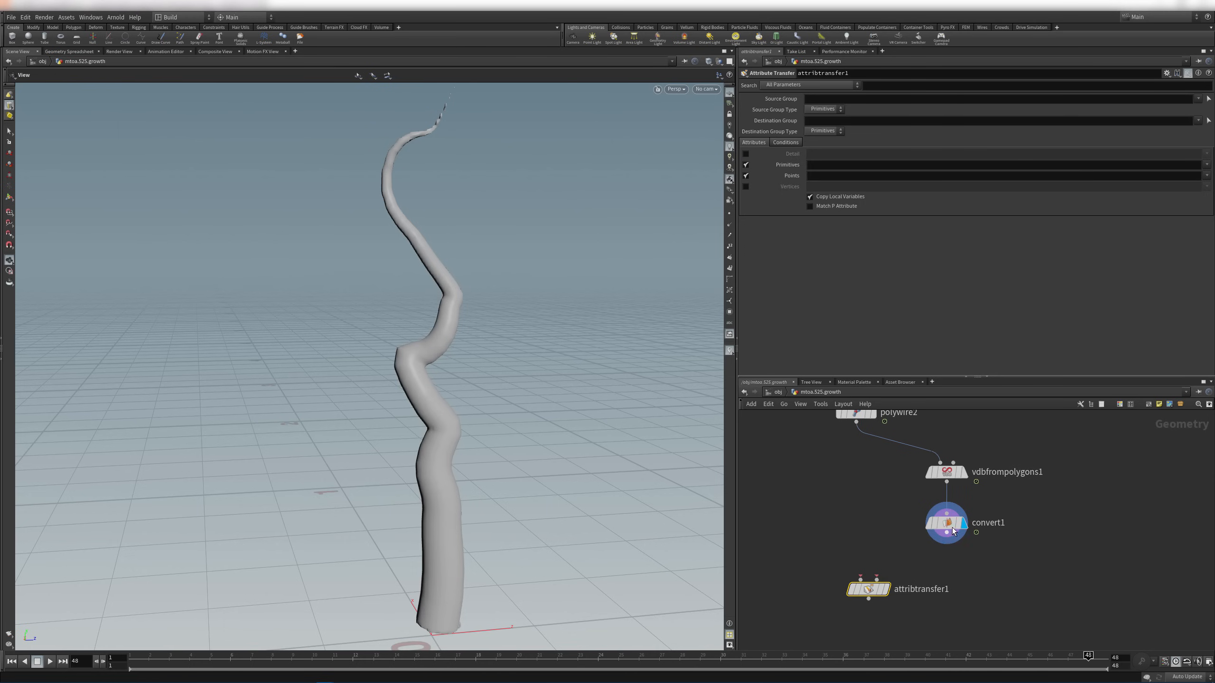
left_click_drag(952, 526, 870, 589)
middle_click_drag(940, 529, 865, 588)
middle_click_drag(861, 543, 935, 509)
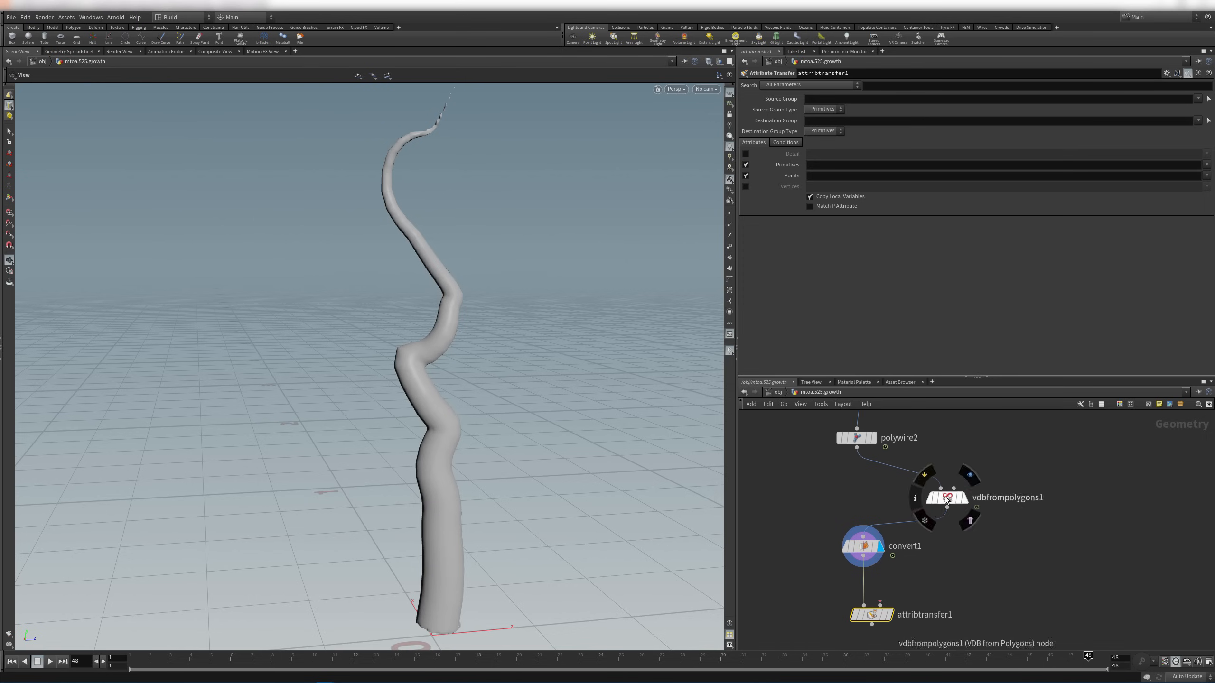
left_click_drag(947, 498, 856, 485)
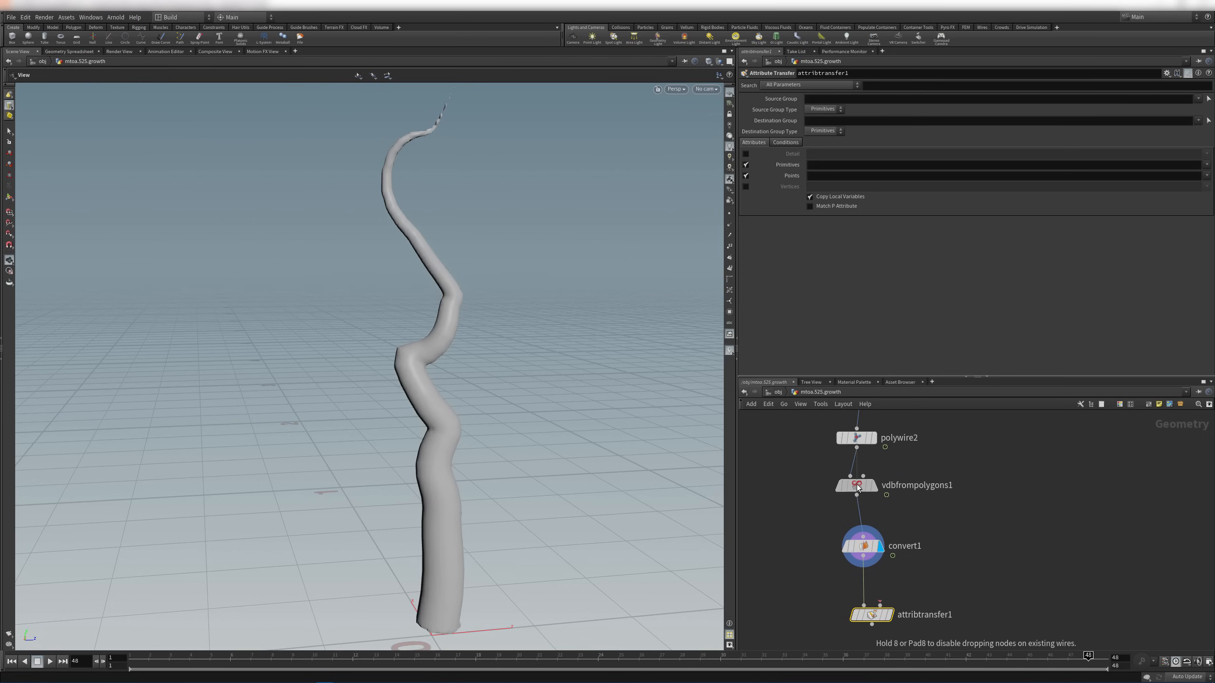
Wire polywire2 into attribtransfer1's second input, check its point attributes, and display the transfer
left_click(879, 606)
left_click(858, 439)
left_click(858, 441)
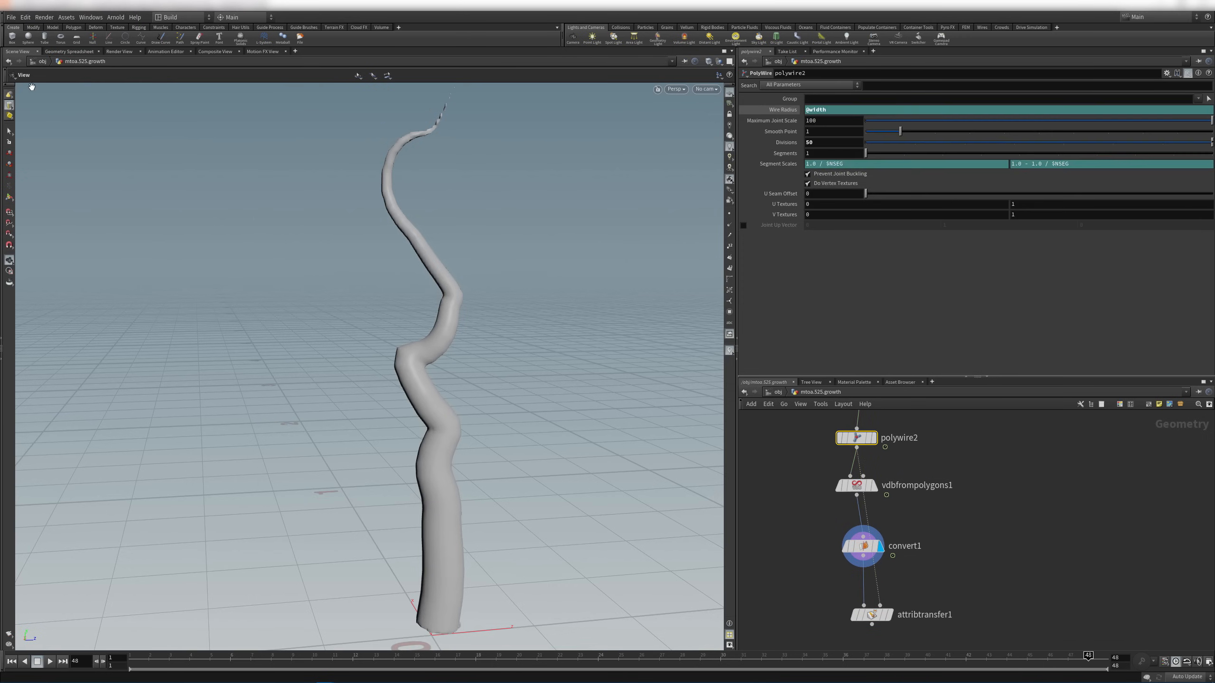
left_click(69, 52)
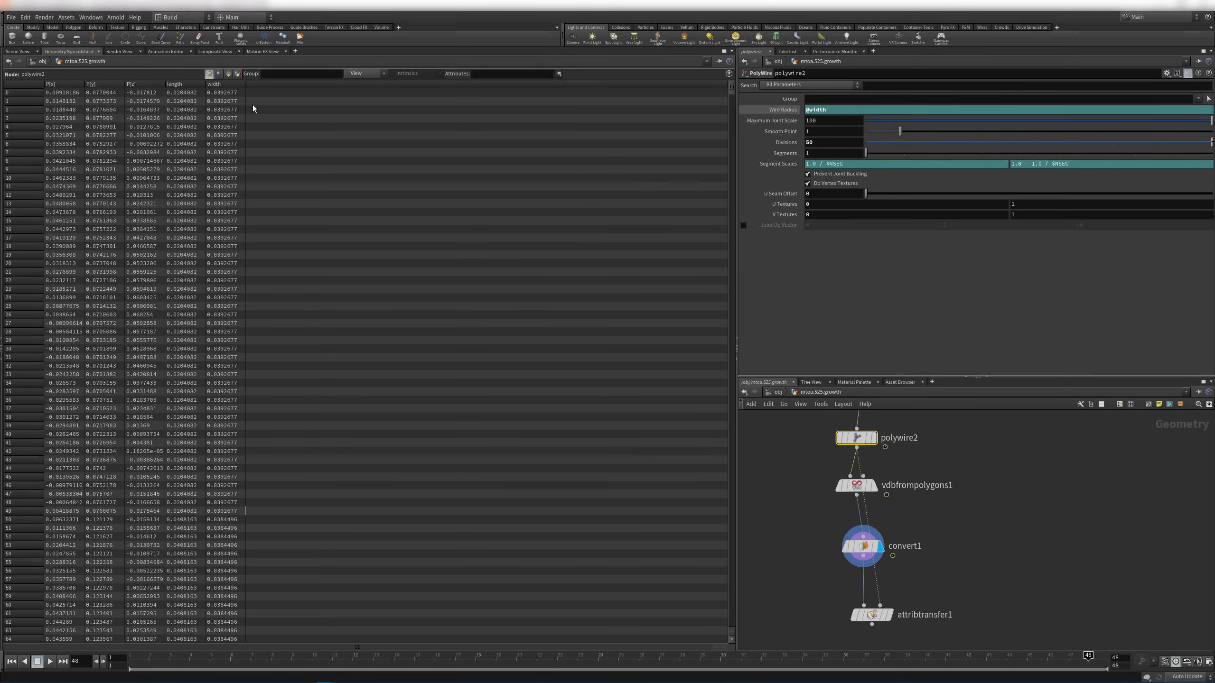
left_click(23, 52)
left_click(889, 589)
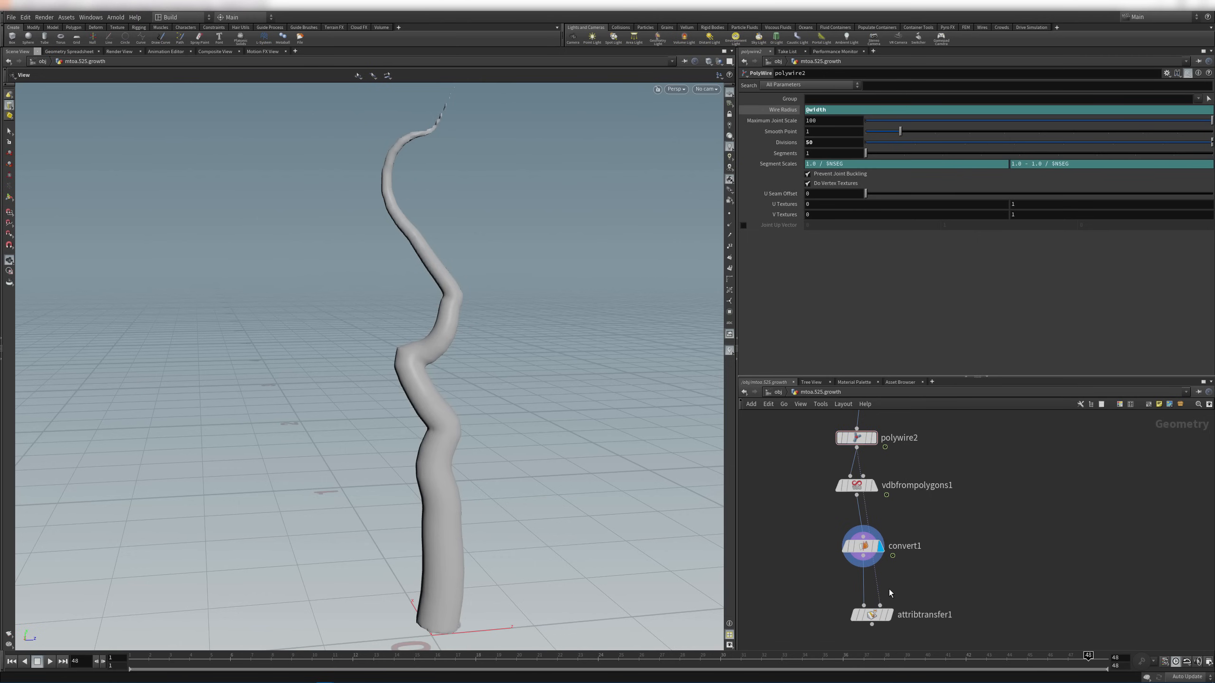
left_click_drag(879, 587, 973, 501)
left_click_drag(915, 572, 963, 577, "alt")
left_click(889, 619)
Uncheck Primitives and set transferred Points to 'width length', then inspect the resulting attributes
left_click(871, 615)
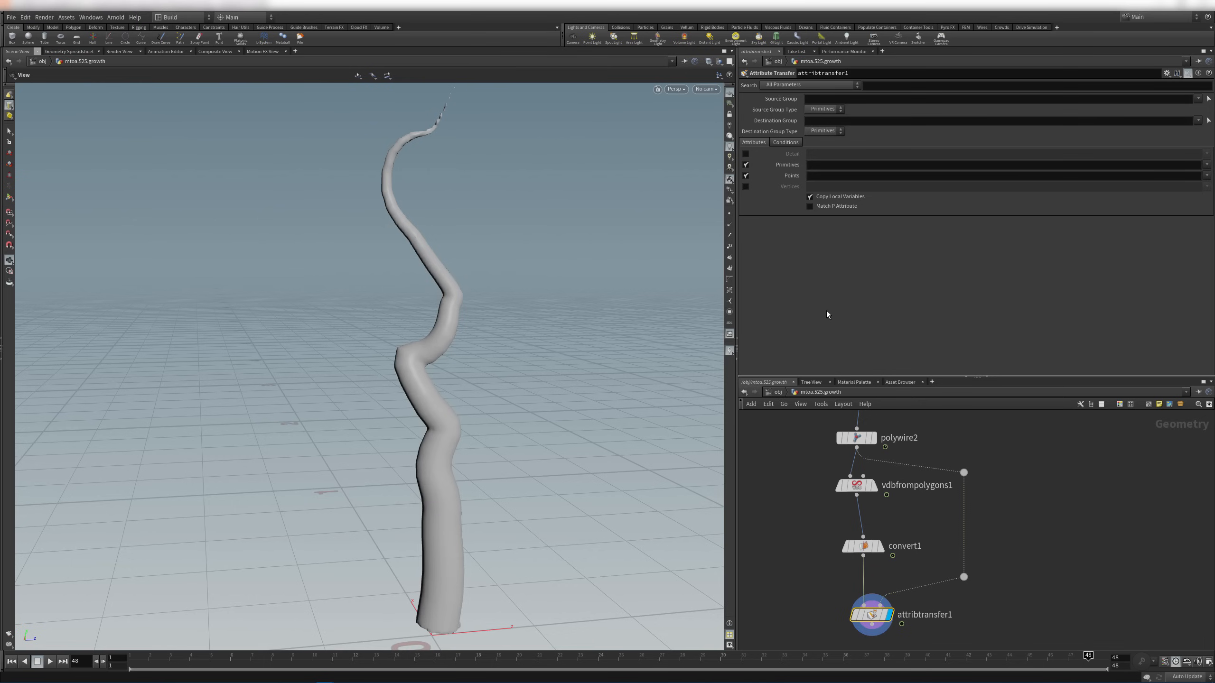
left_click(823, 168)
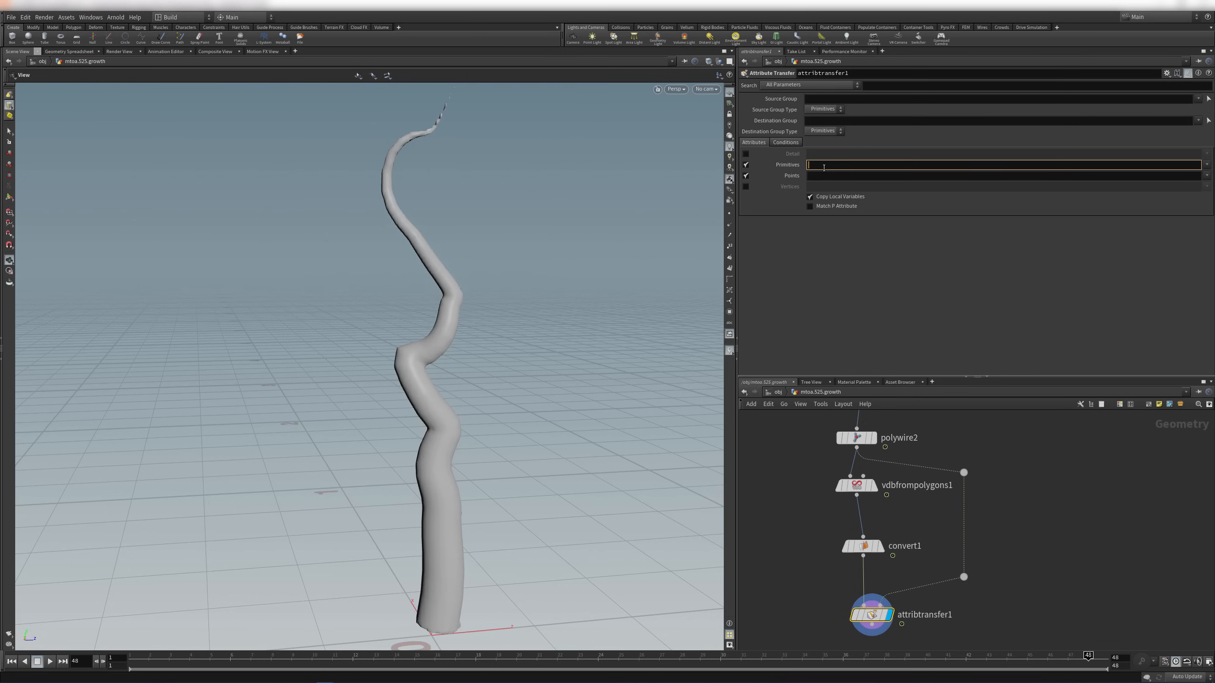
left_click(745, 165)
left_click(823, 176)
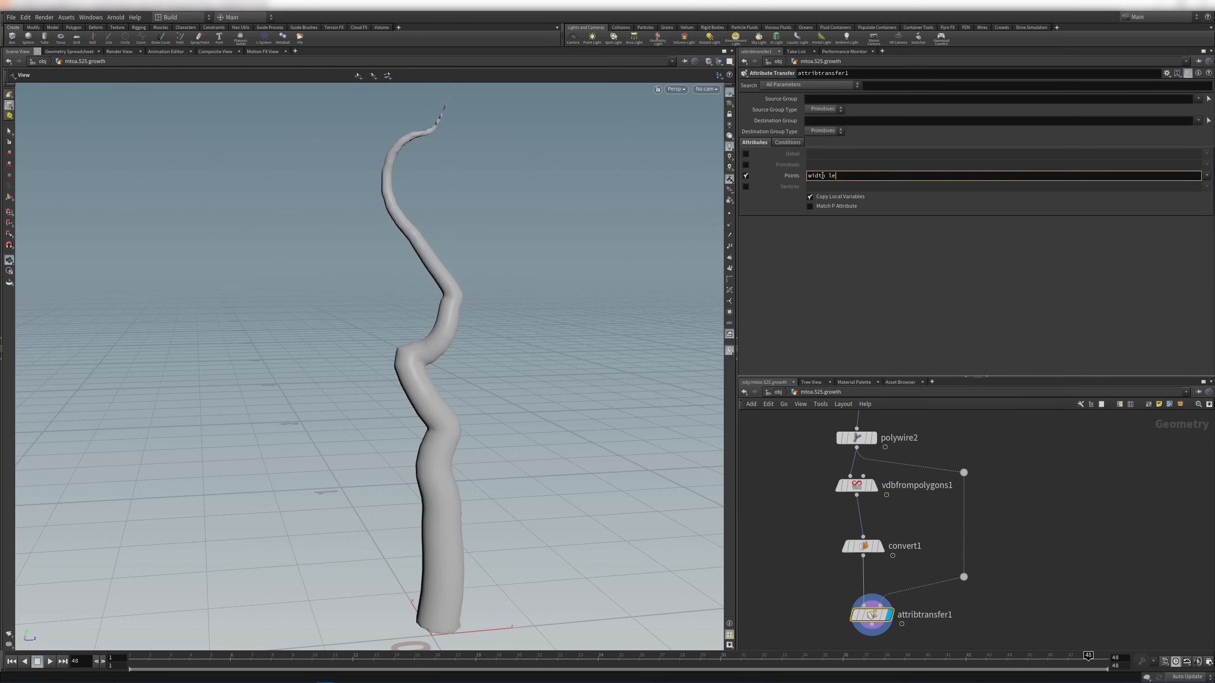
type("width length")
key("Return")
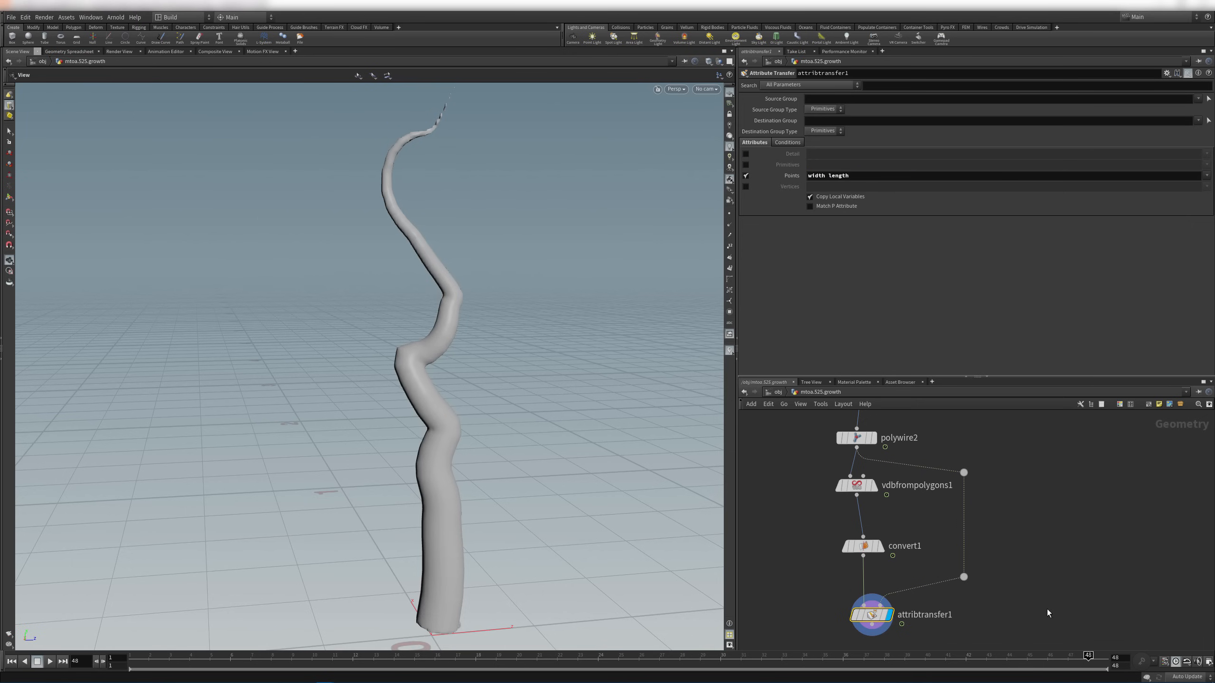
middle_click_drag(1047, 614, 1064, 562)
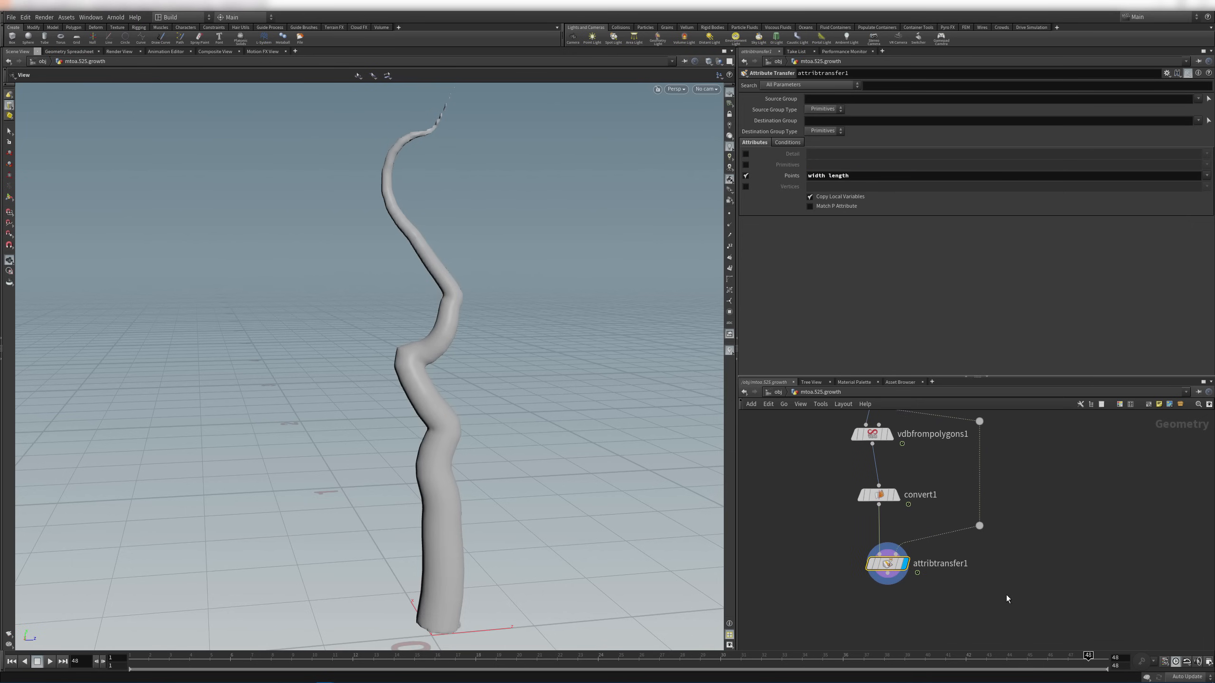
left_click(67, 51)
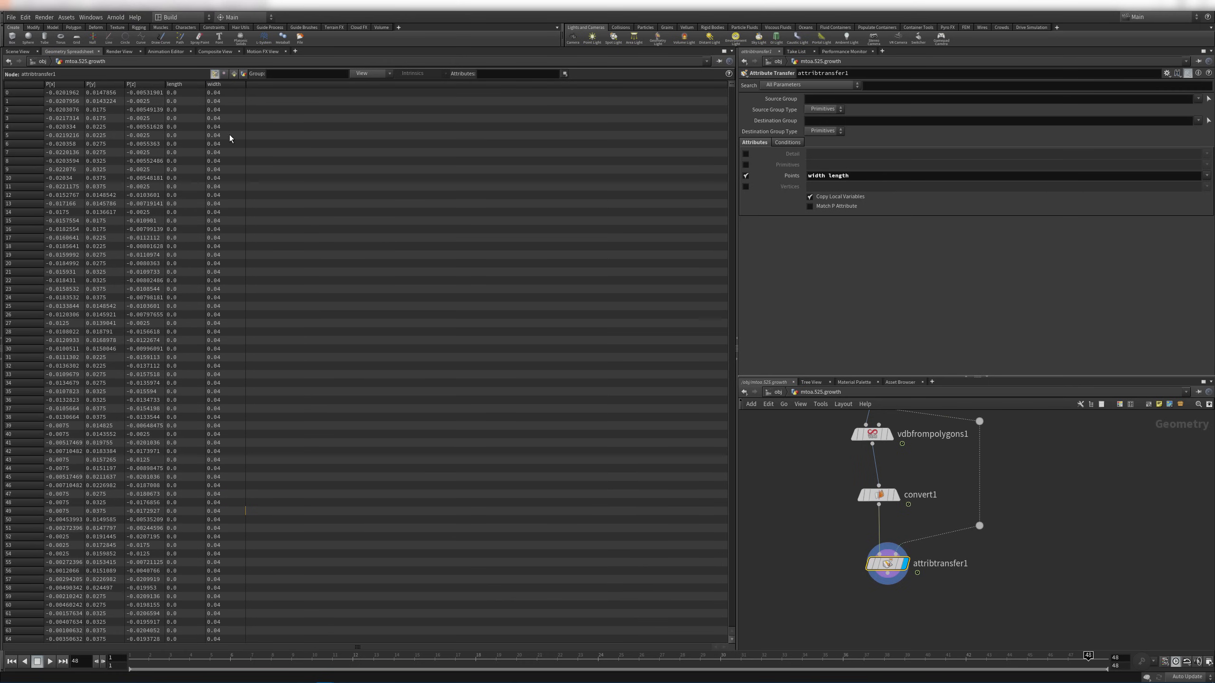
Add a Color node below attribtransfer1
key("Tab")
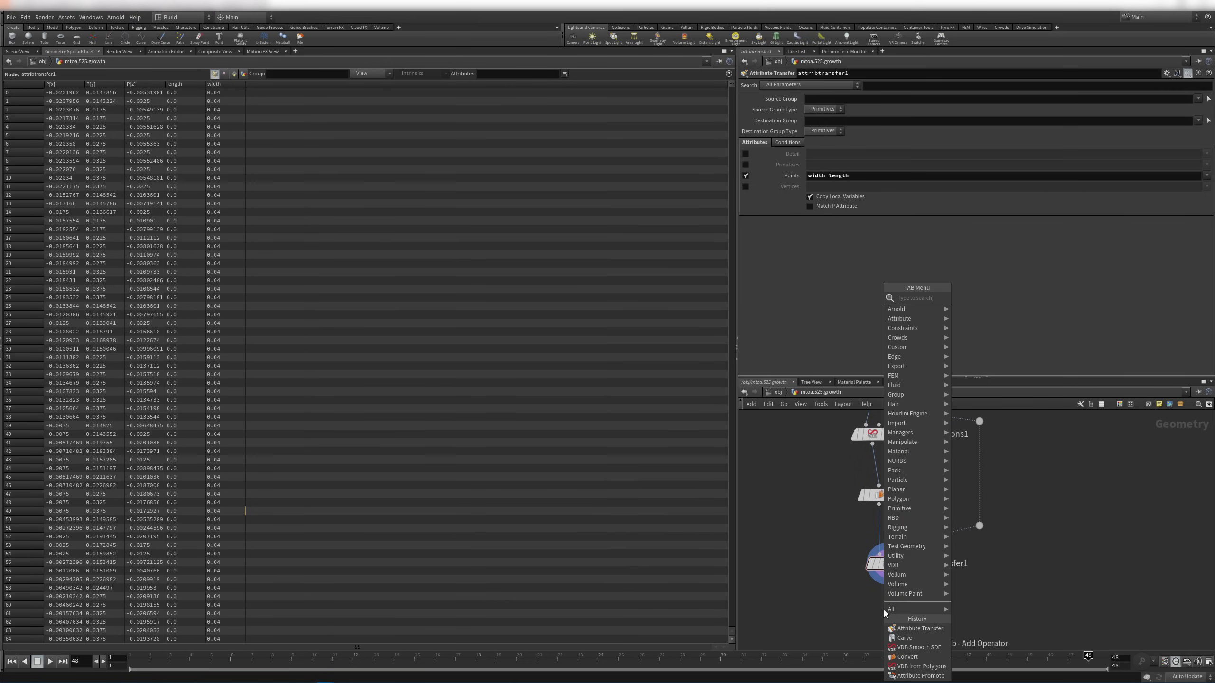
type("color")
key("Return")
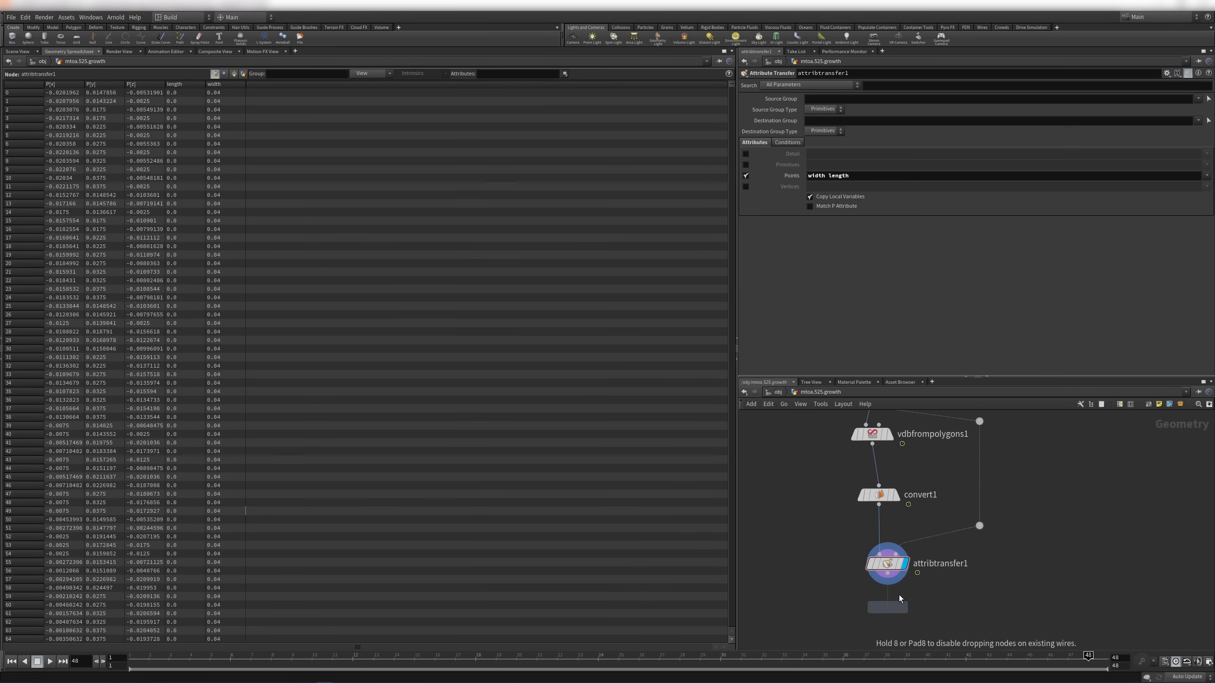
left_click(893, 608)
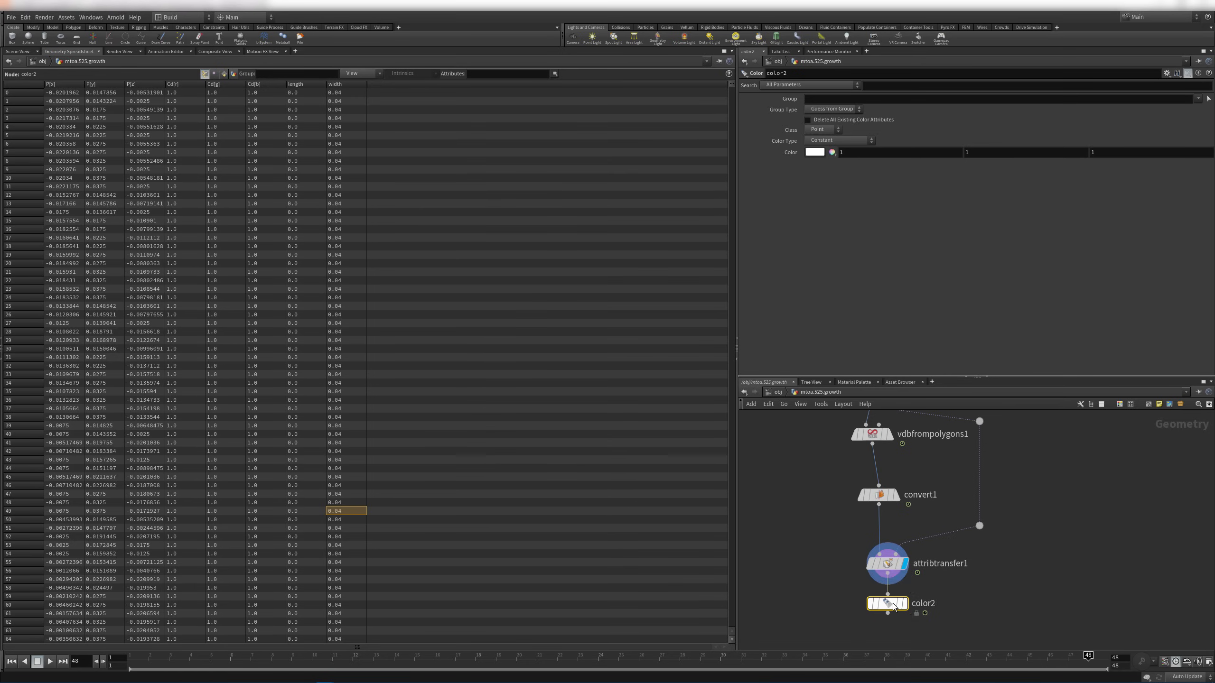
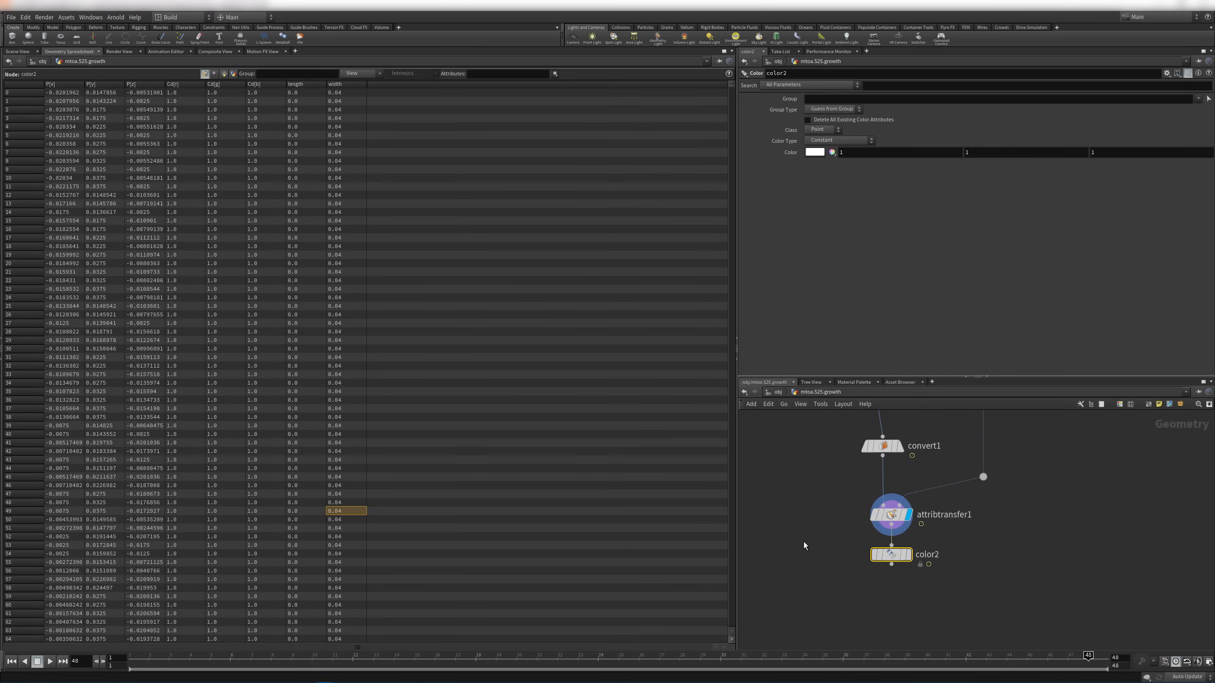
Delete color2 and inspect attribtransfer1's point data sorted by length, then return to the 3D view
mouse_move(892, 555)
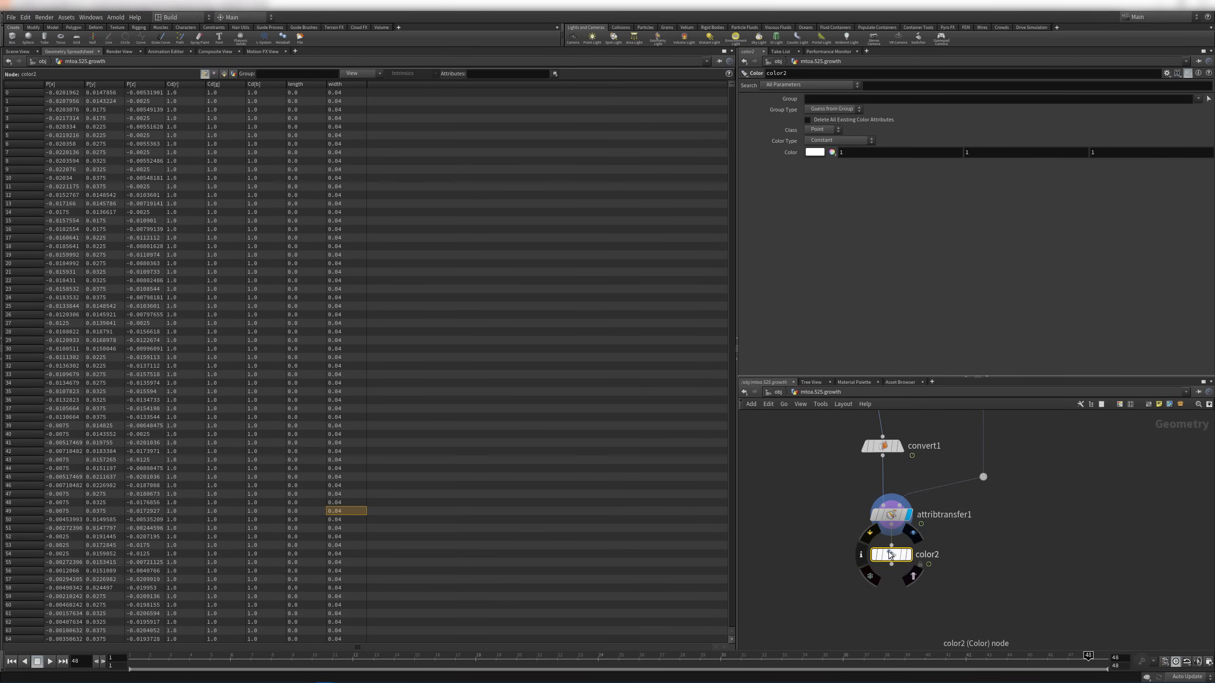
key("Delete")
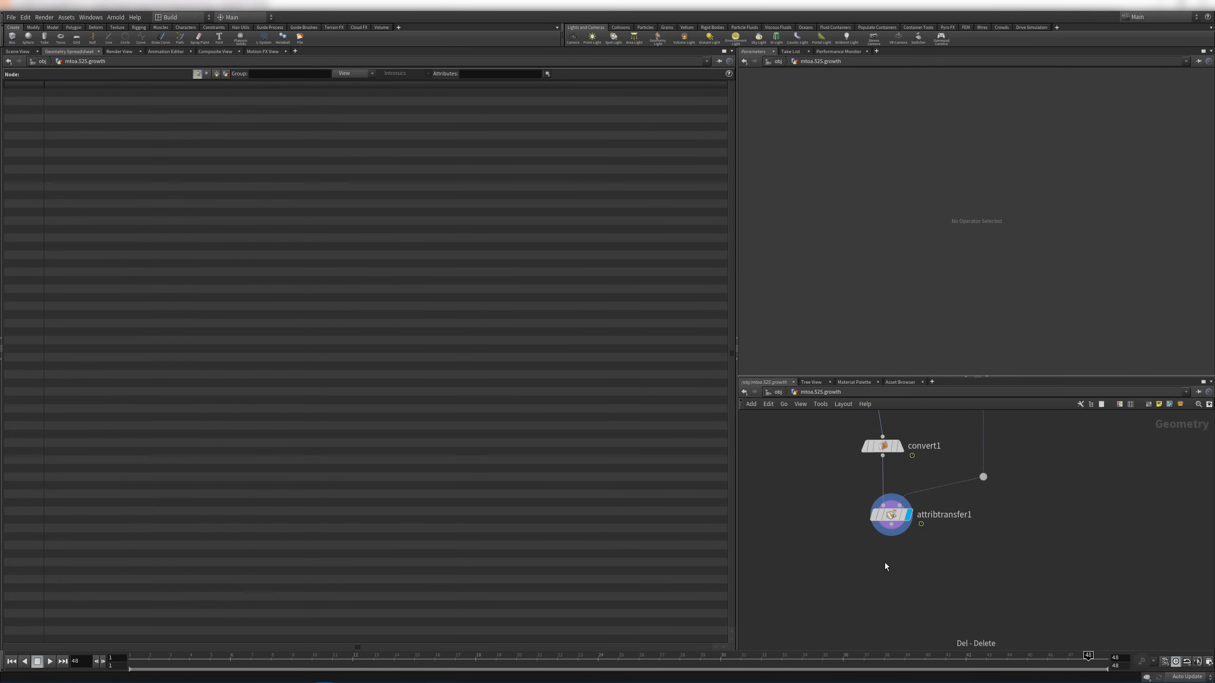
left_click(888, 516)
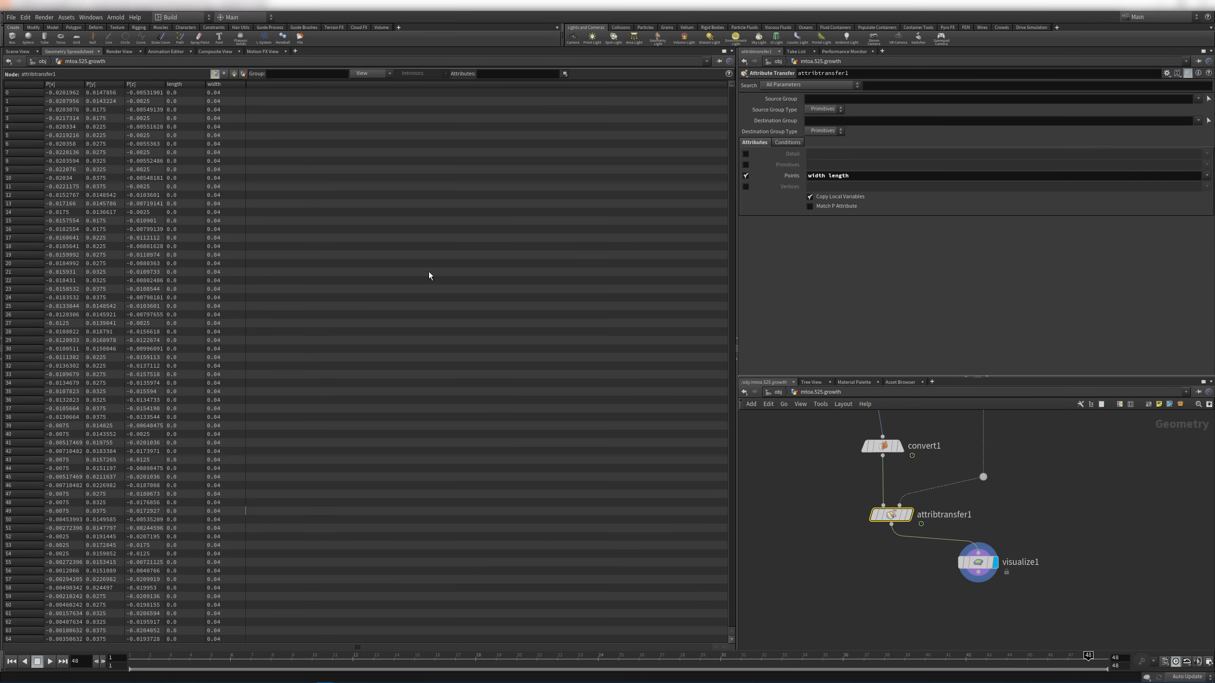
left_click(188, 86)
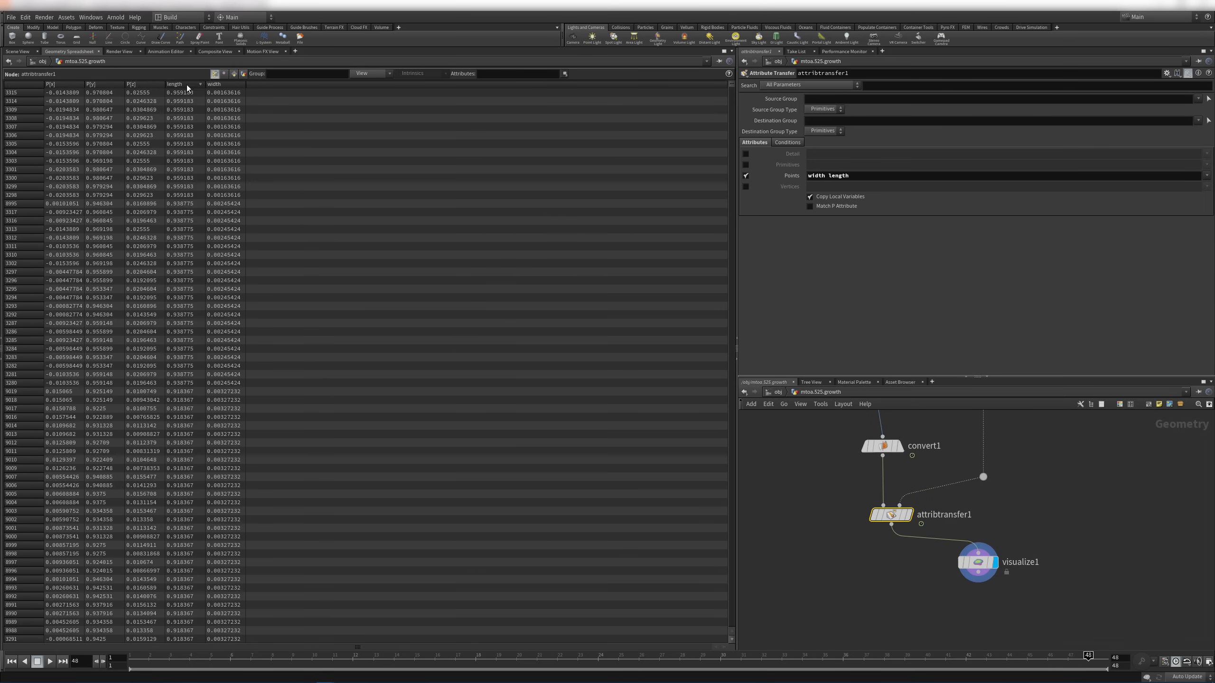
left_click(18, 51)
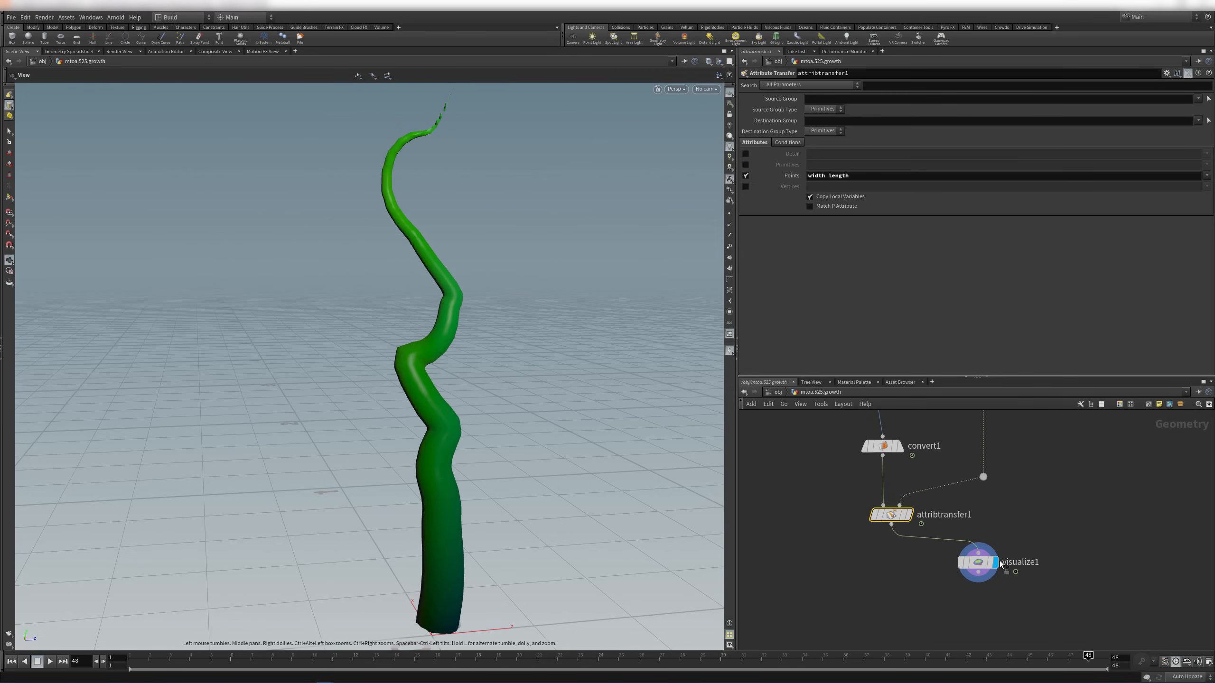
Change visualize1's Attribute from P to length
left_click(978, 563)
left_click(817, 202)
left_click(818, 203)
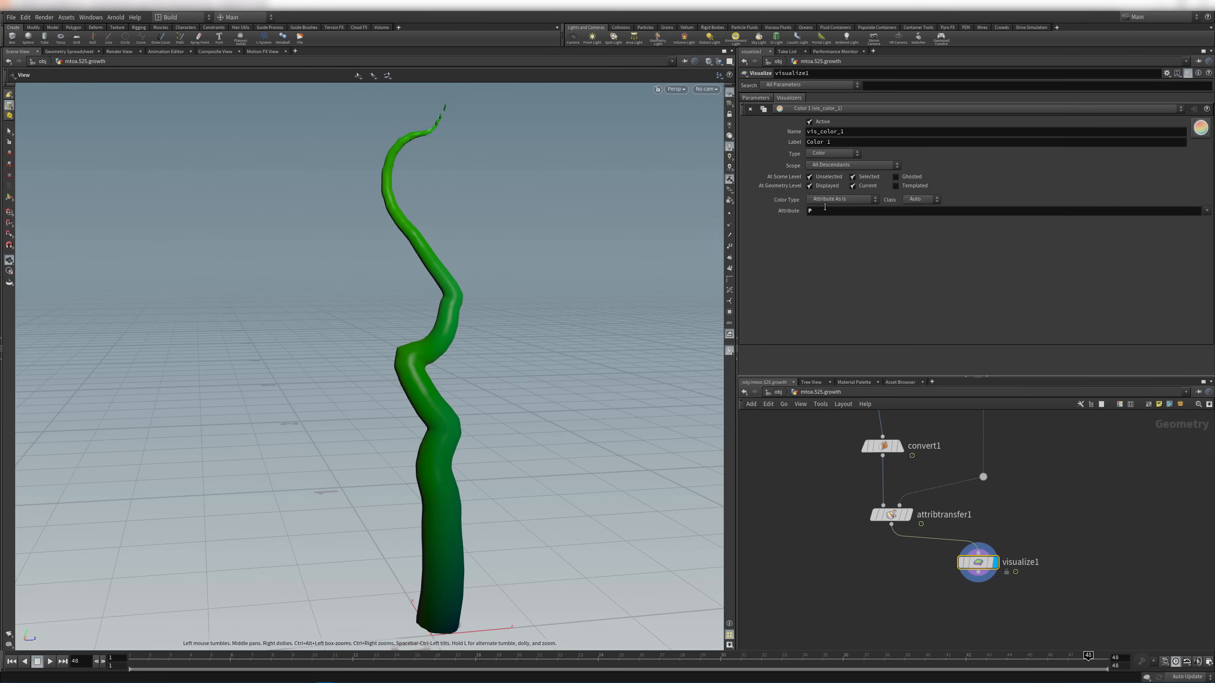
left_click_drag(824, 211, 762, 212)
type("length")
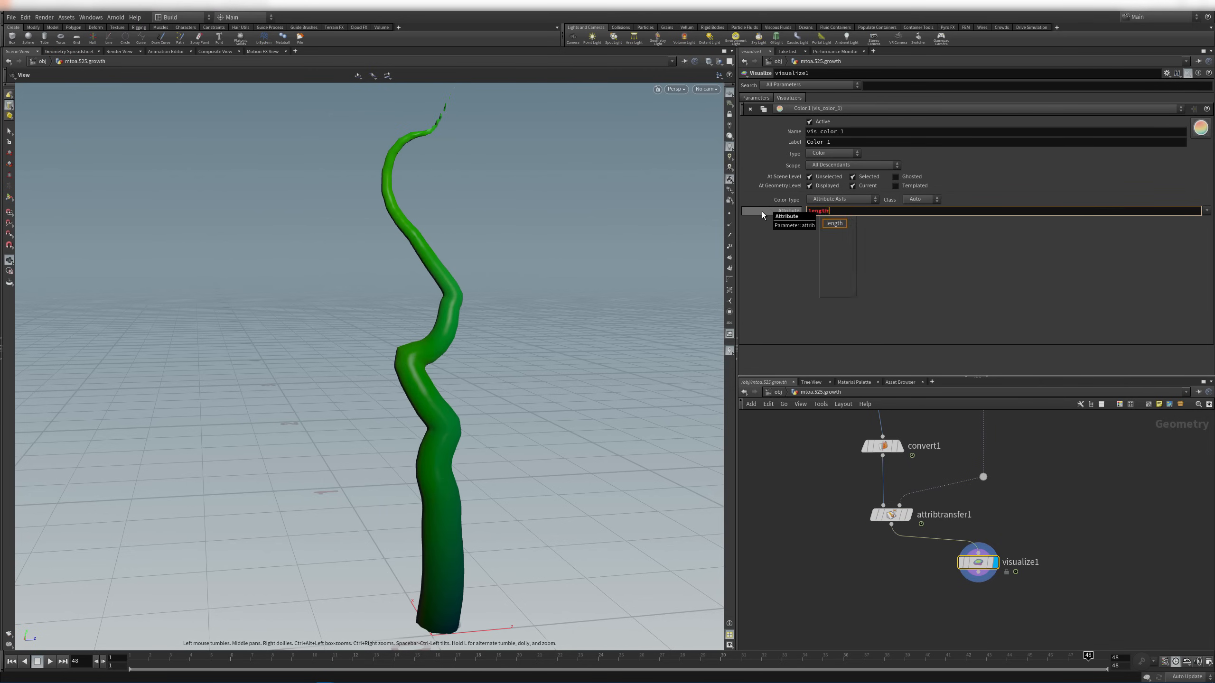
key("Return")
Toggle attribtransfer1's bypass to compare, and inspect the red vine at an early frame
left_click_drag(414, 230, 507, 345)
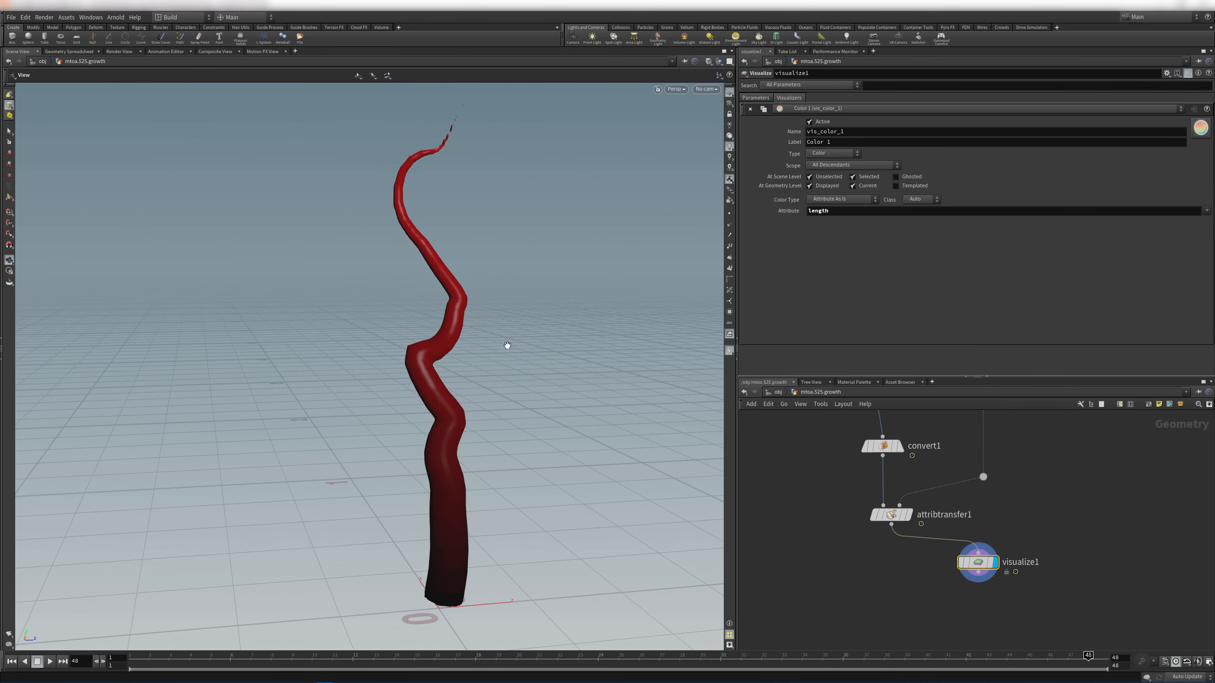
mouse_move(884, 516)
left_click(869, 494)
left_click(869, 494)
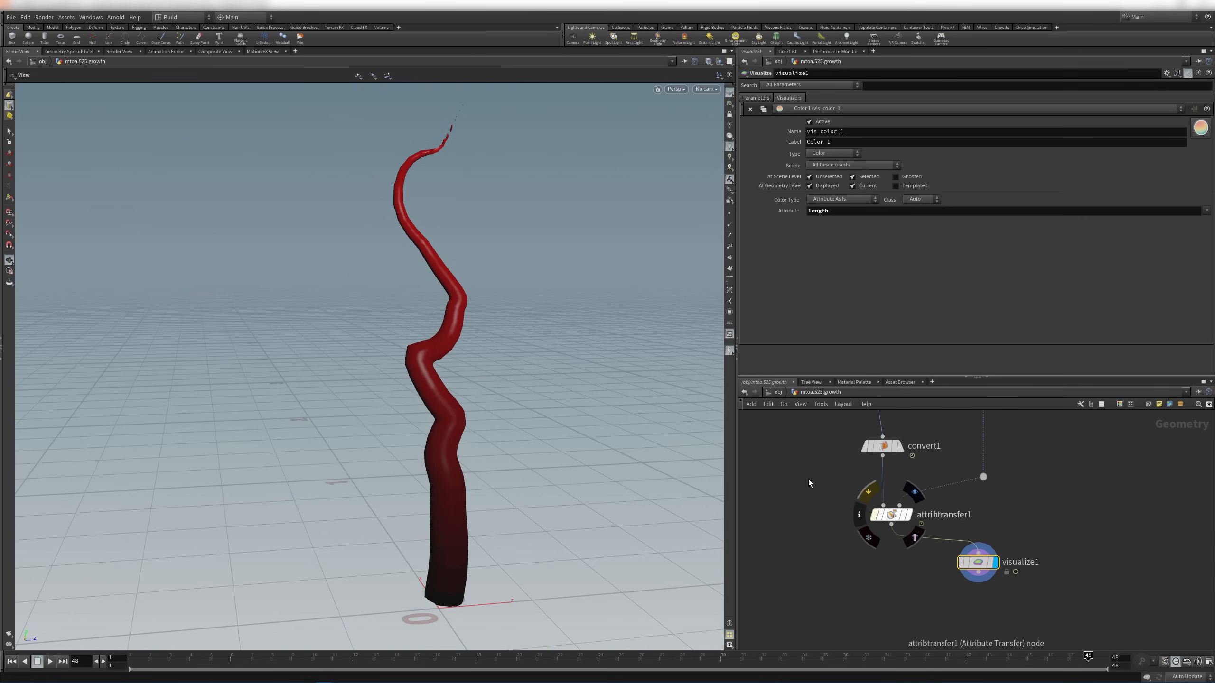
left_click_drag(550, 440, 487, 595)
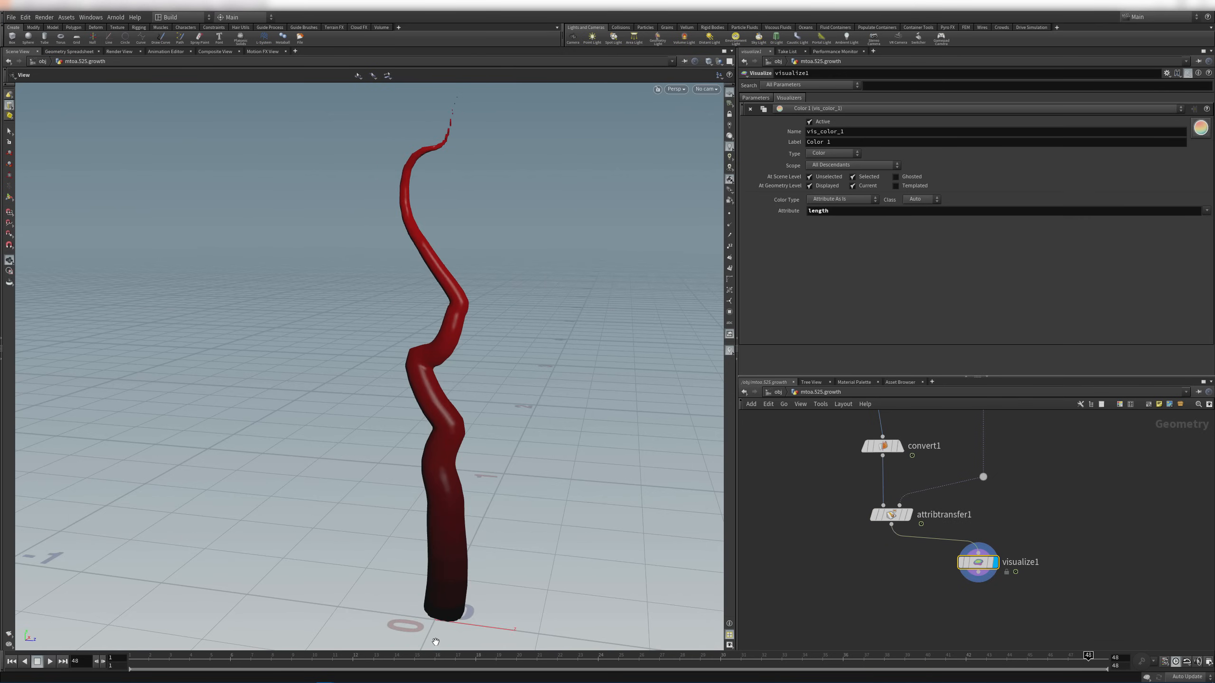
left_click_drag(381, 659, 395, 626)
middle_click_drag(515, 475, 526, 425)
right_click_drag(526, 425, 716, 483)
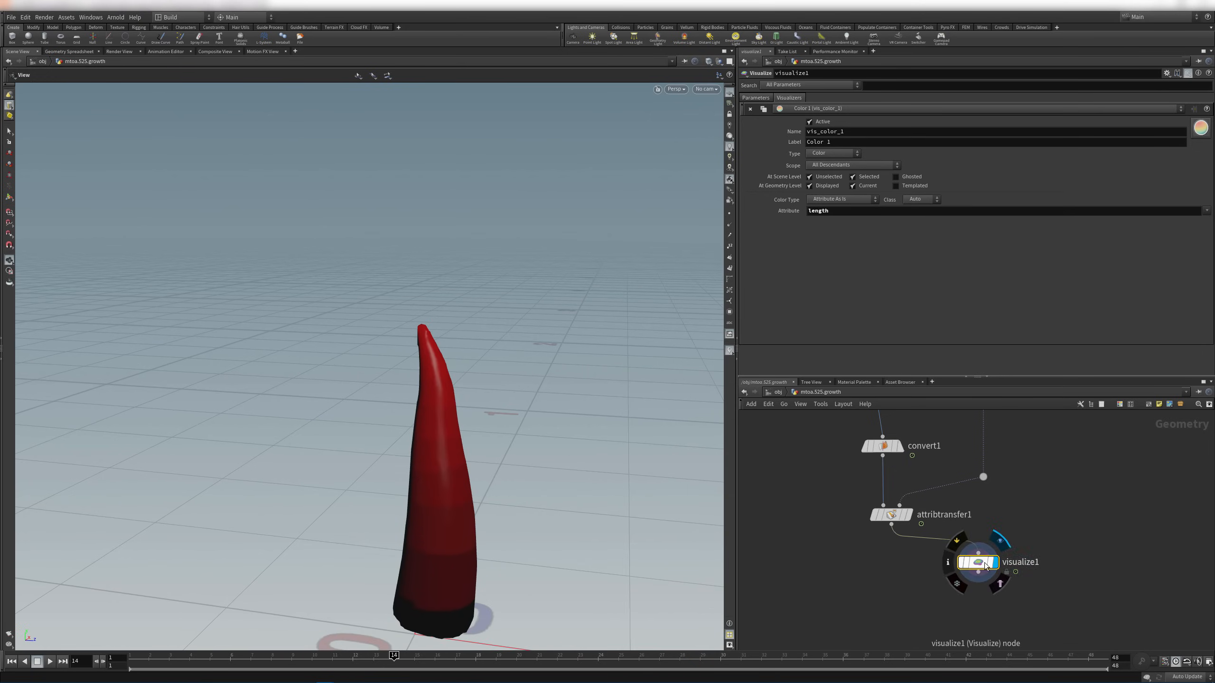
left_click(888, 515)
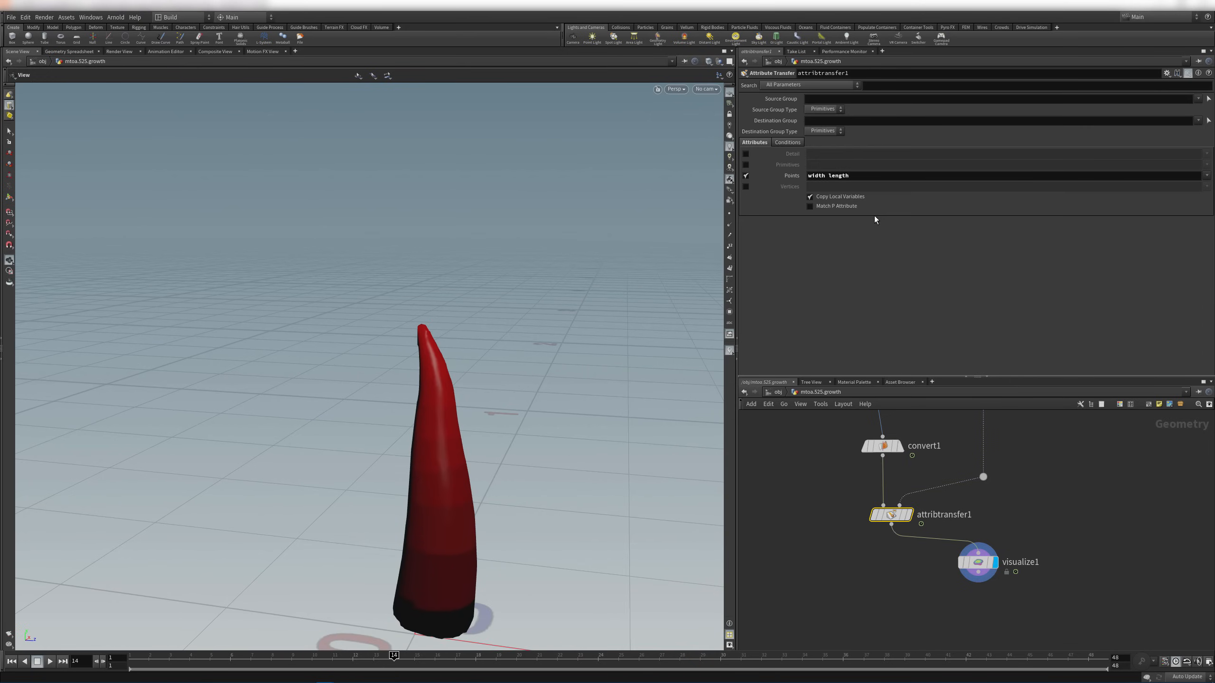
On the Conditions tab, try the sample and blend settings, then set Max Sample Count to 50
left_click(796, 143)
left_click_drag(868, 174, 988, 202)
left_click_drag(878, 197, 948, 200)
left_click_drag(871, 204, 863, 197)
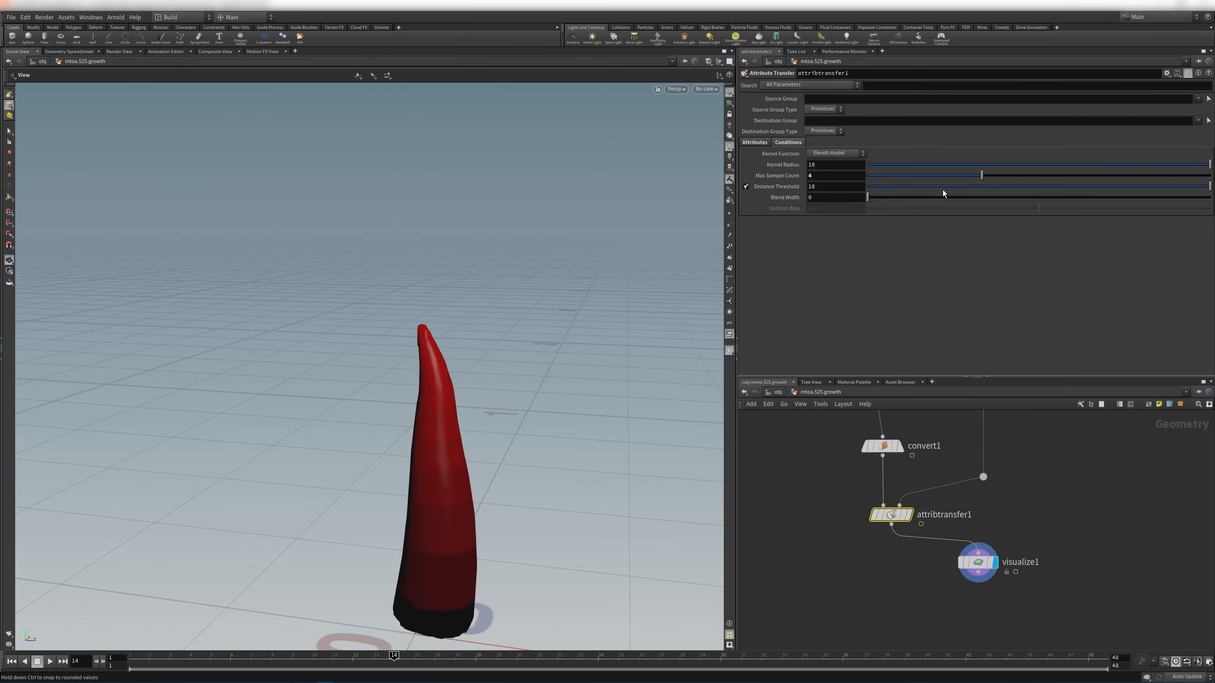
left_click_drag(941, 187, 1213, 191)
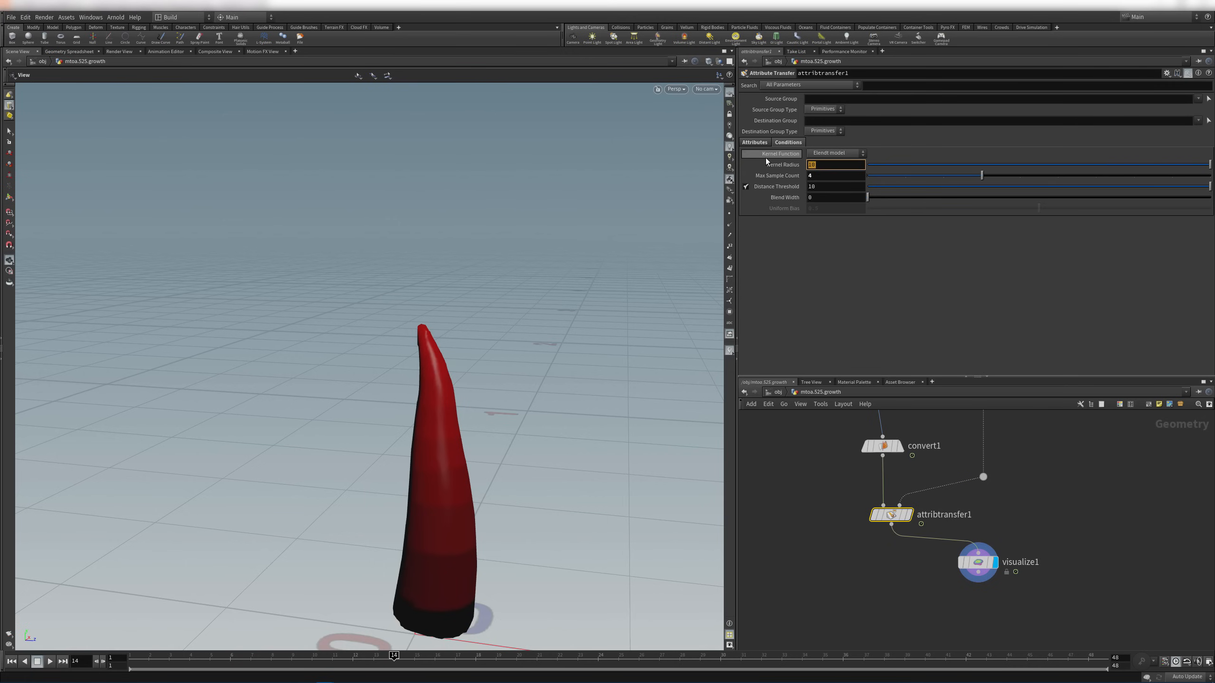
left_click(835, 179)
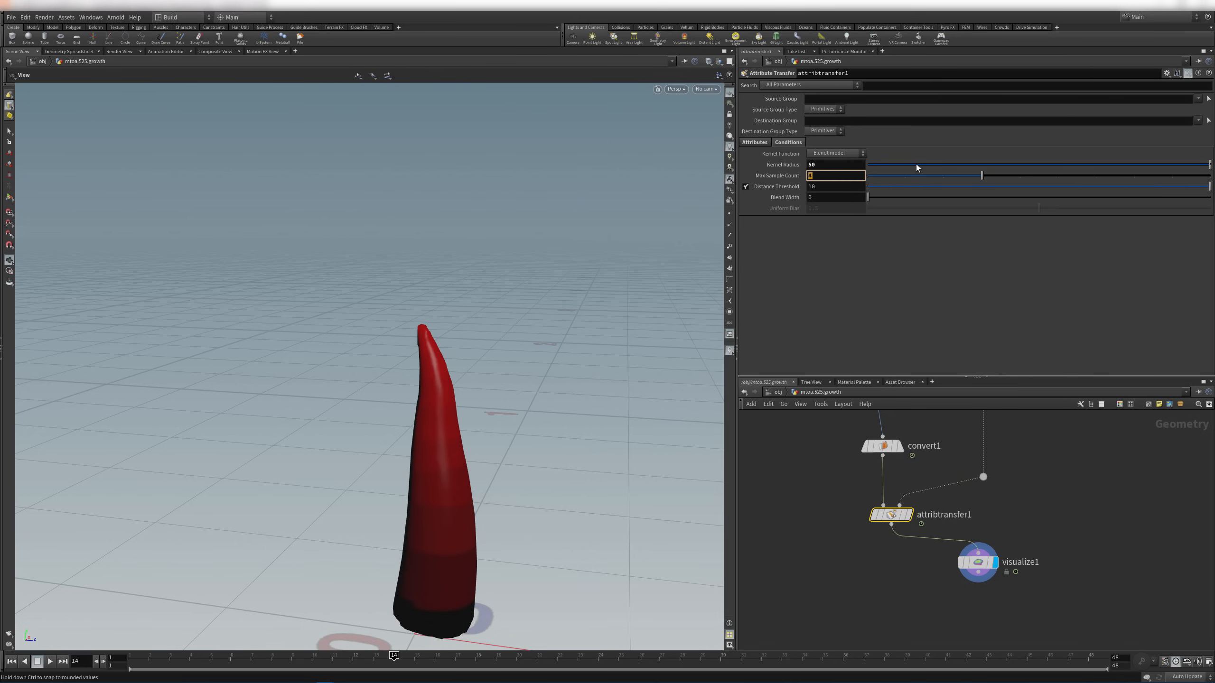
left_click_drag(916, 165, 872, 171)
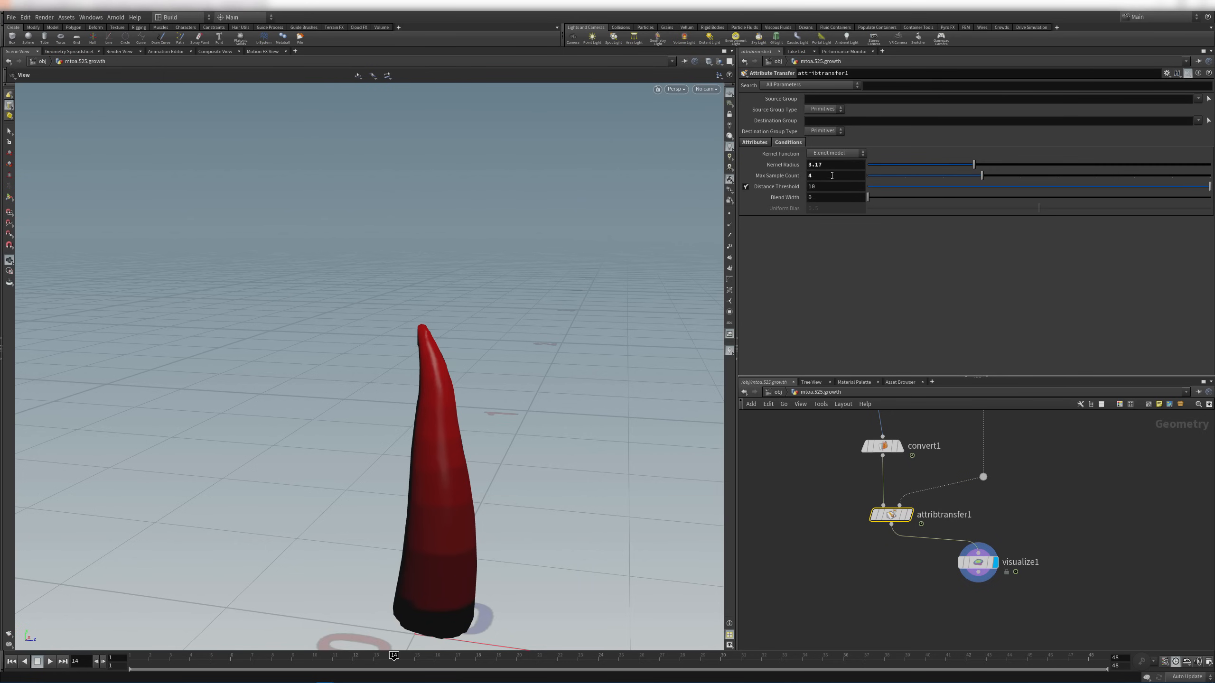
left_click(853, 176)
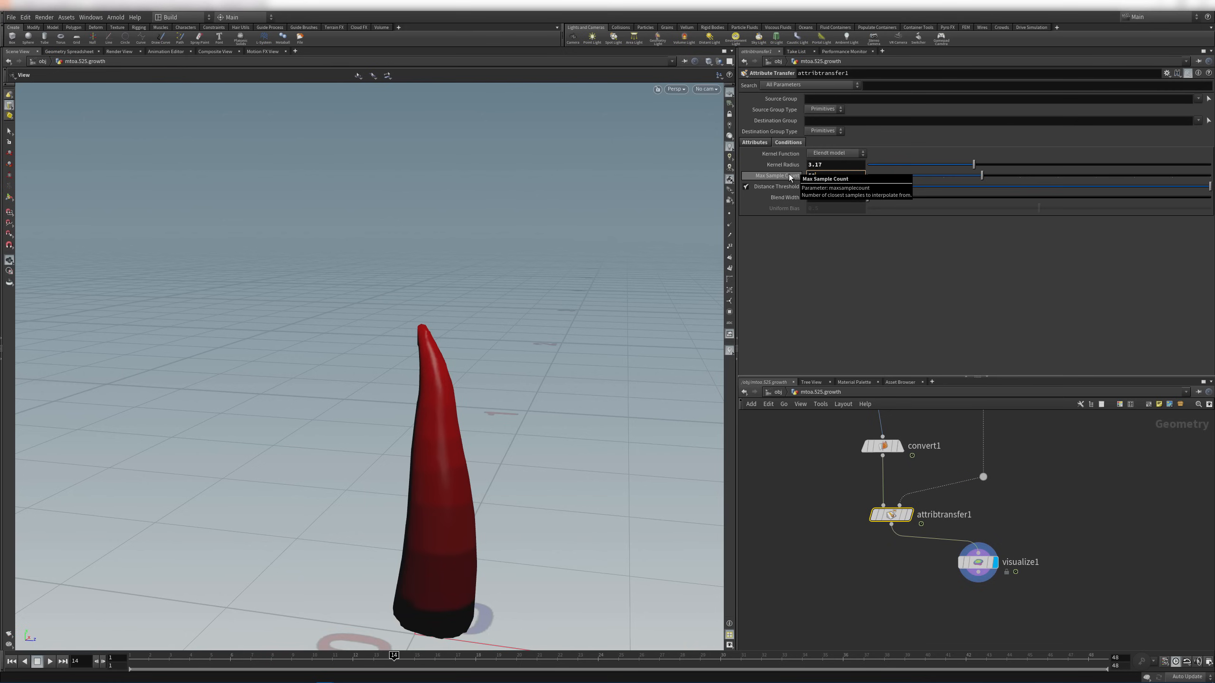
type("50")
key("Return")
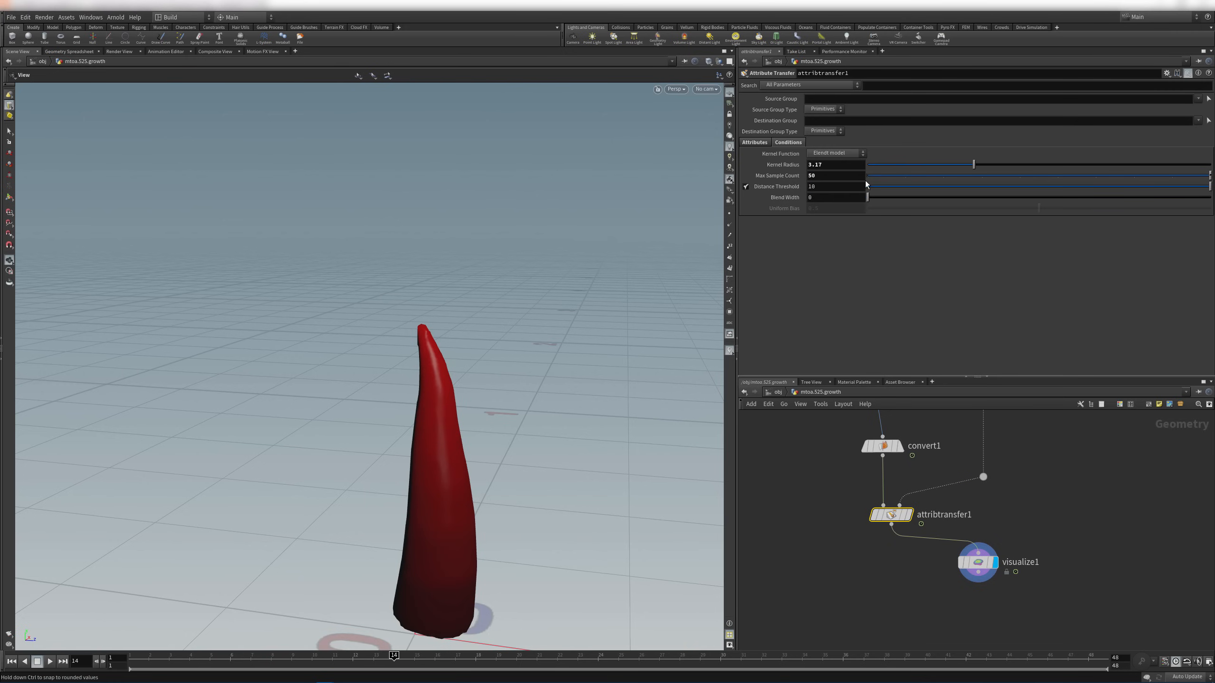
Display the horn's points and try Kernel Radius values of 0.01 and 0.5
left_click_drag(375, 418, 469, 465)
middle_click_drag(469, 465, 445, 386)
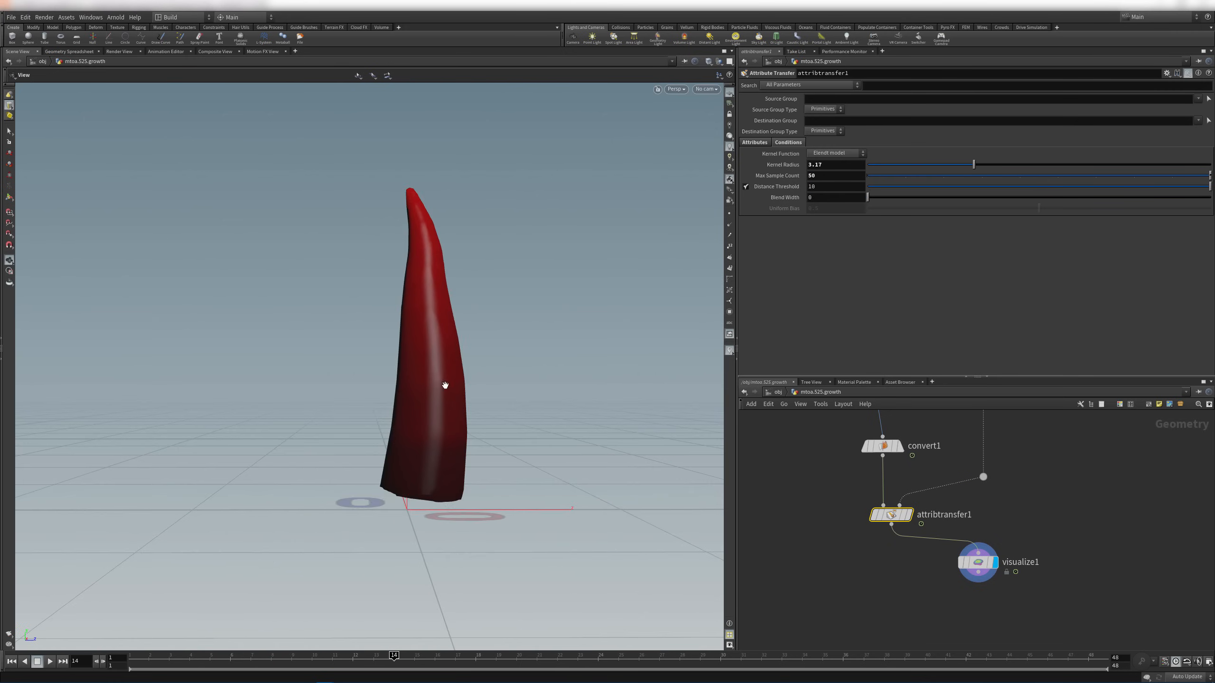
right_click_drag(445, 385, 661, 348)
left_click(729, 213)
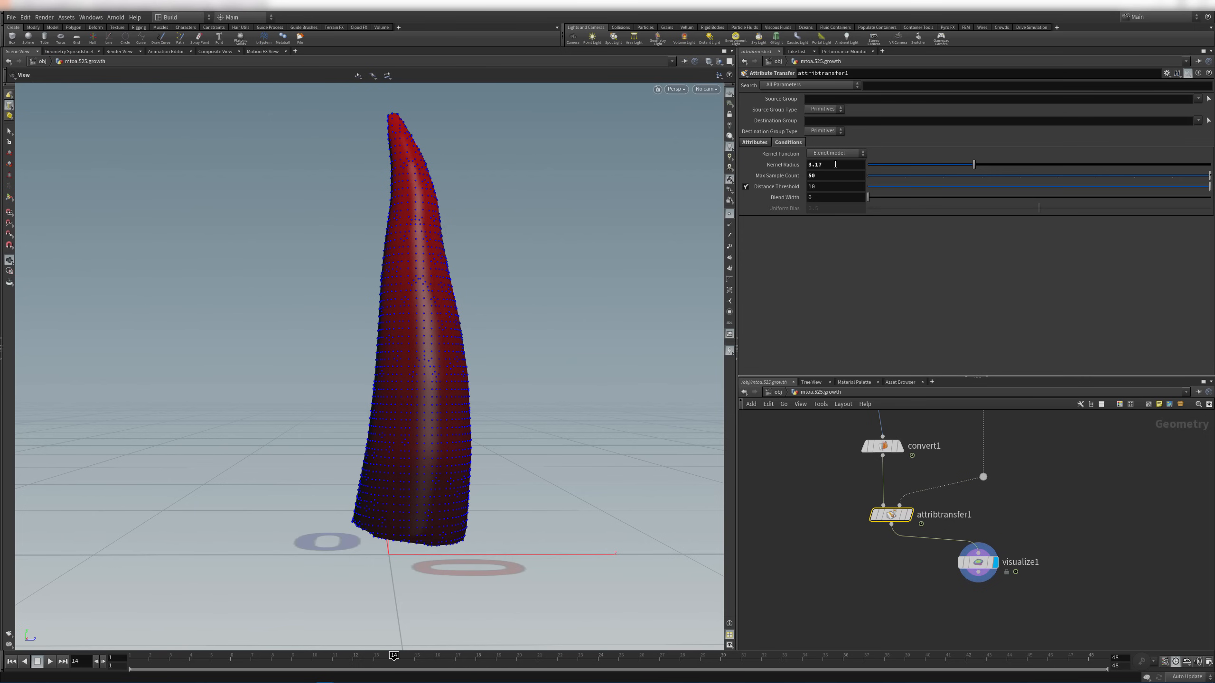
left_click_drag(573, 310, 557, 355)
right_click_drag(557, 355, 535, 301)
left_click_drag(534, 301, 537, 236)
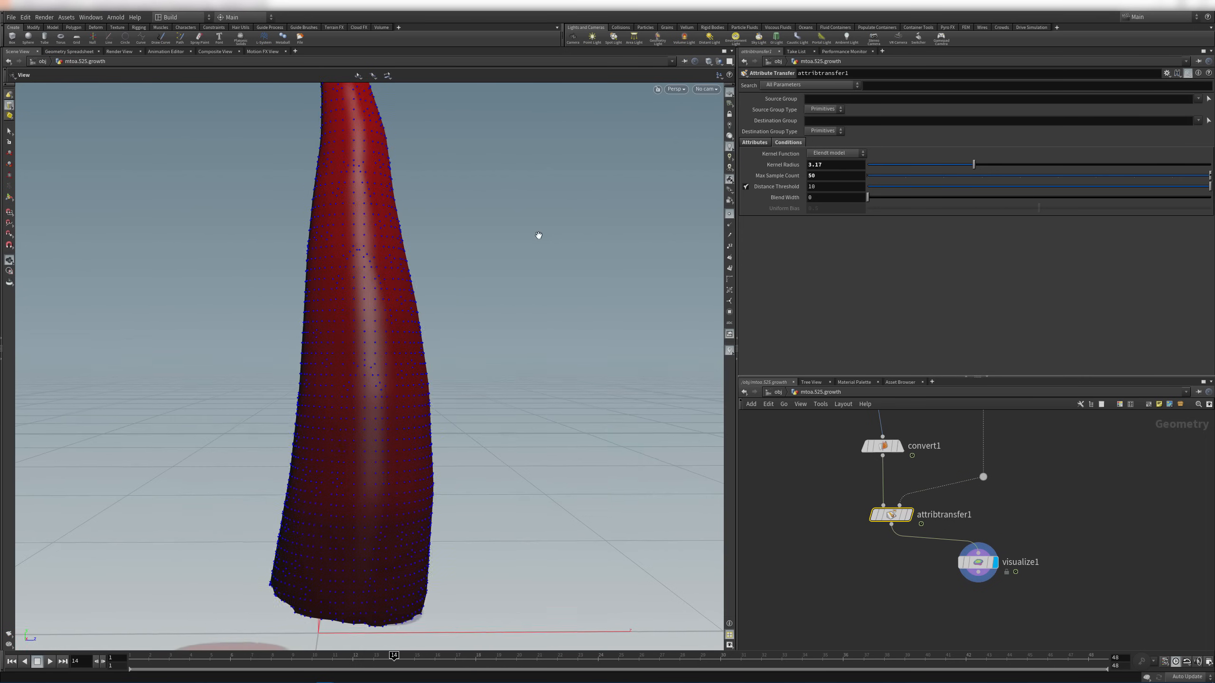
left_click_drag(973, 165, 955, 169)
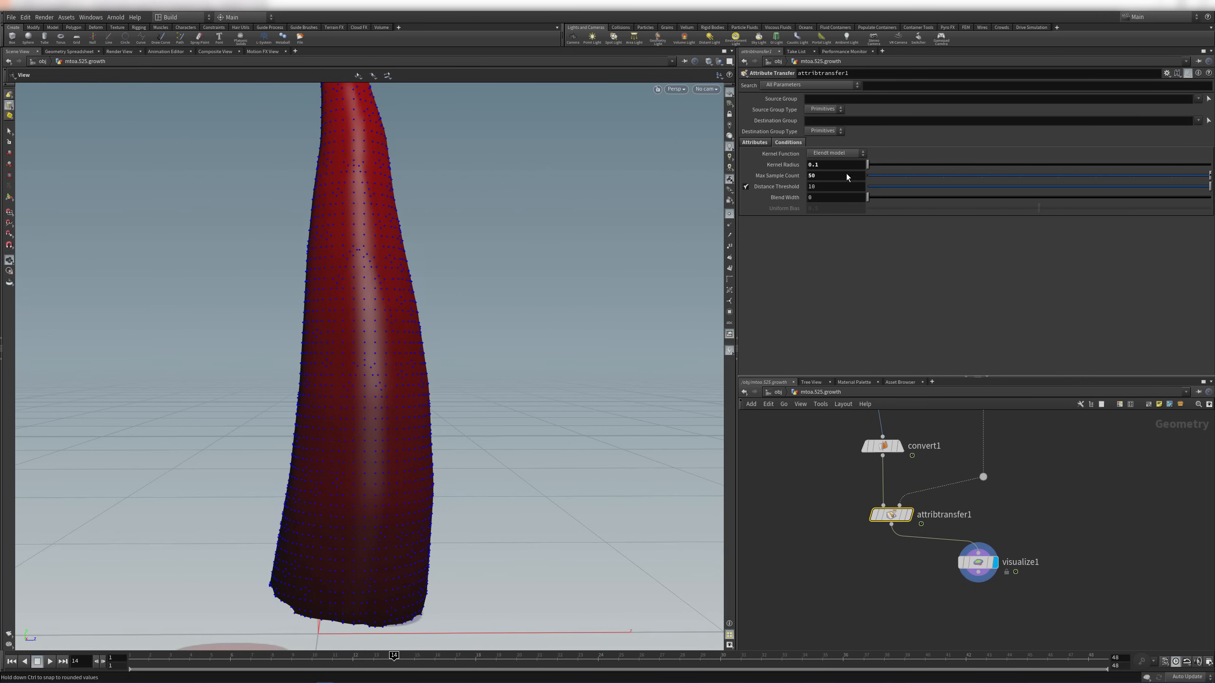
left_click_drag(843, 165, 805, 161)
type("0")
key("Return")
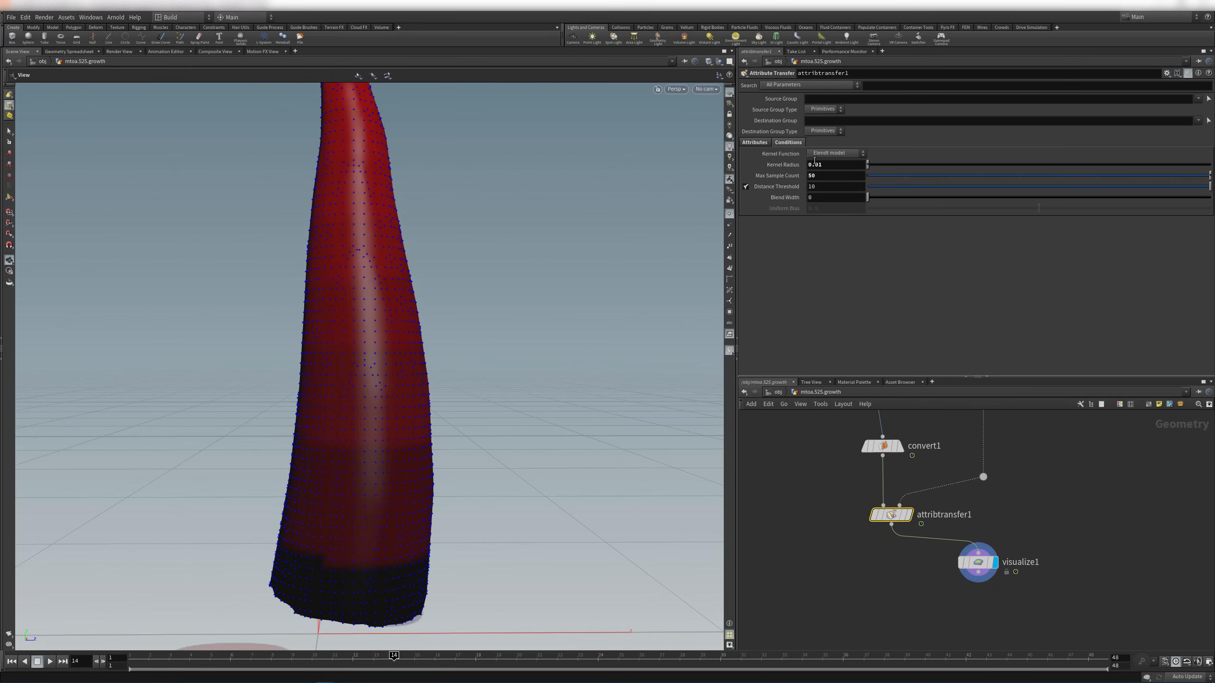
left_click(848, 162)
type("5")
key("Return")
Hide the point markers and reset Kernel Radius to its default of 1
left_click(729, 217)
scroll(641, 239, "down", 6)
left_click_drag(532, 307, 447, 331)
scroll(608, 239, "up", 3)
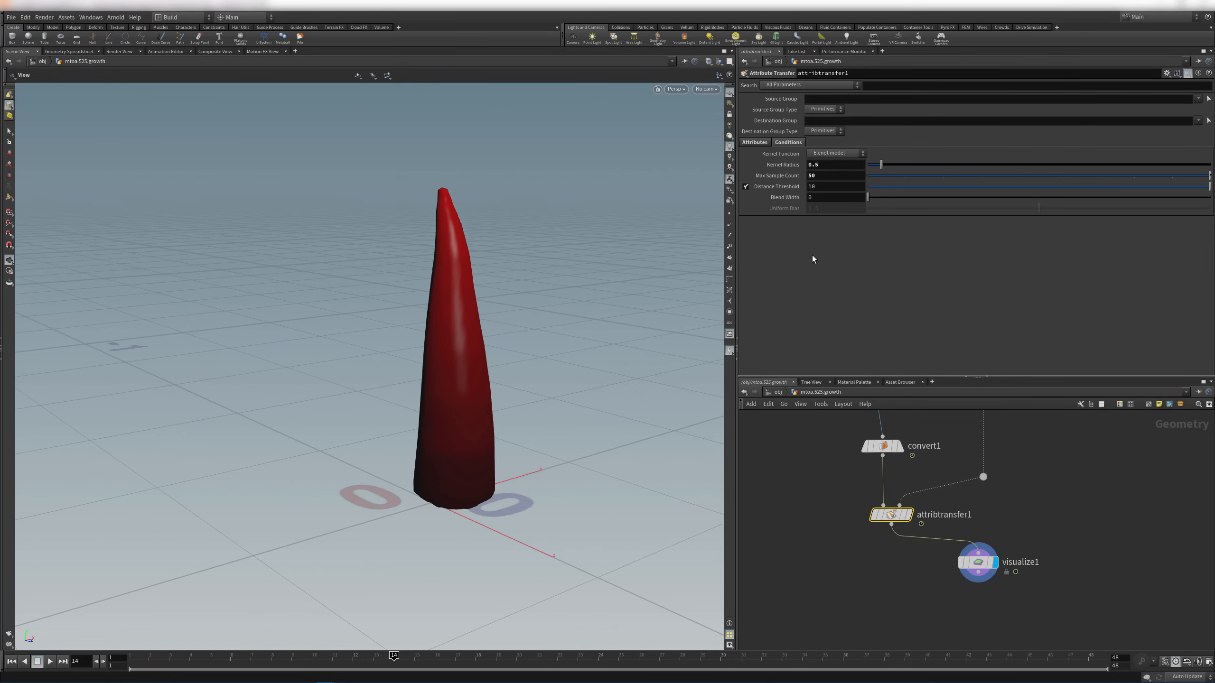
middle_click(767, 168, "ctrl")
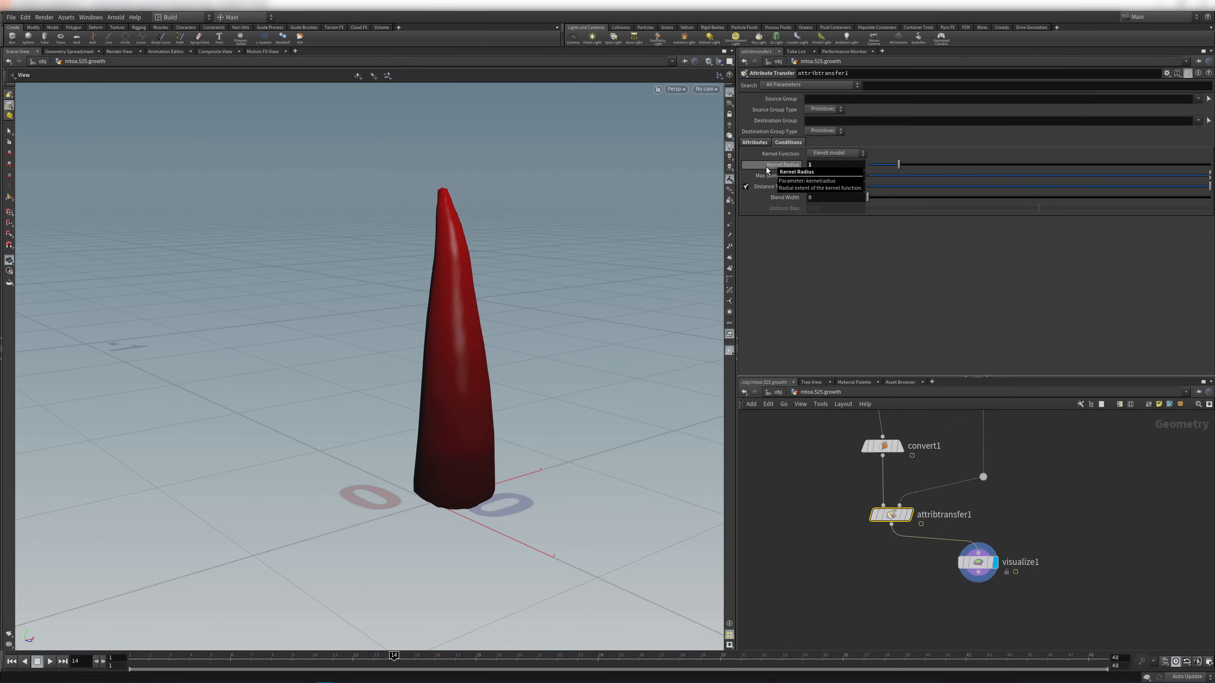
Scrub the growth to frame 41 and back to frame 9 to check the shading
left_click_drag(421, 301, 507, 275)
middle_click_drag(506, 274, 434, 333)
scroll(434, 334, "down", 4)
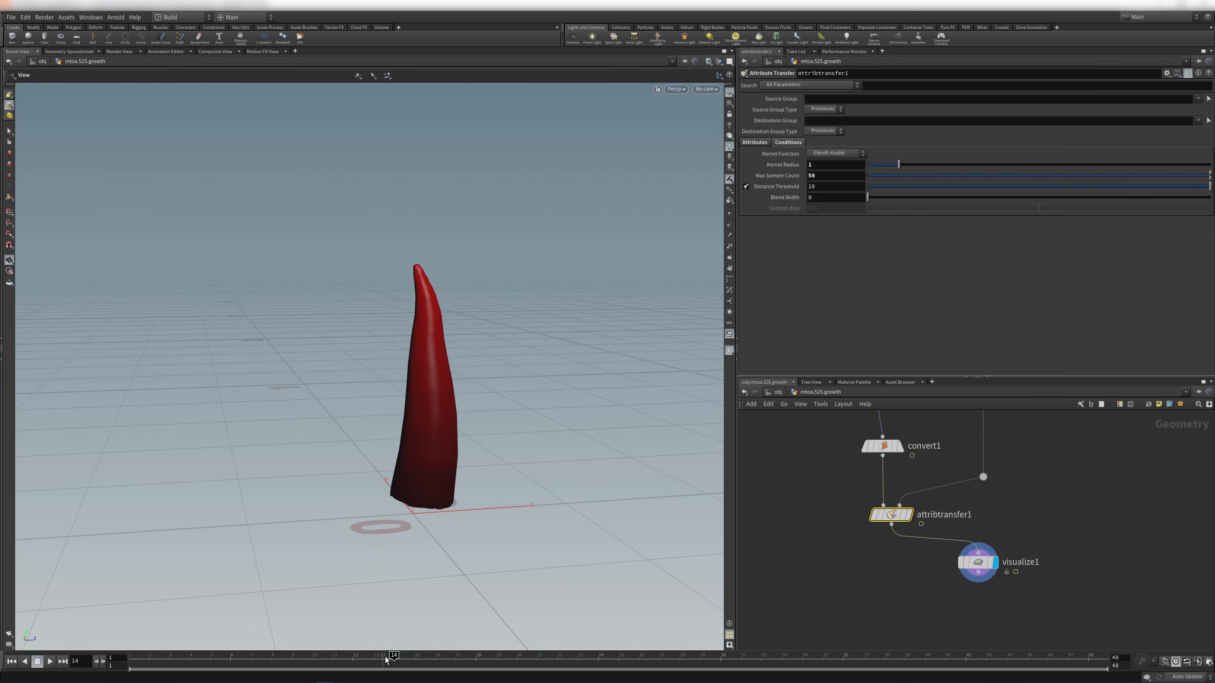
left_click_drag(379, 663, 945, 644)
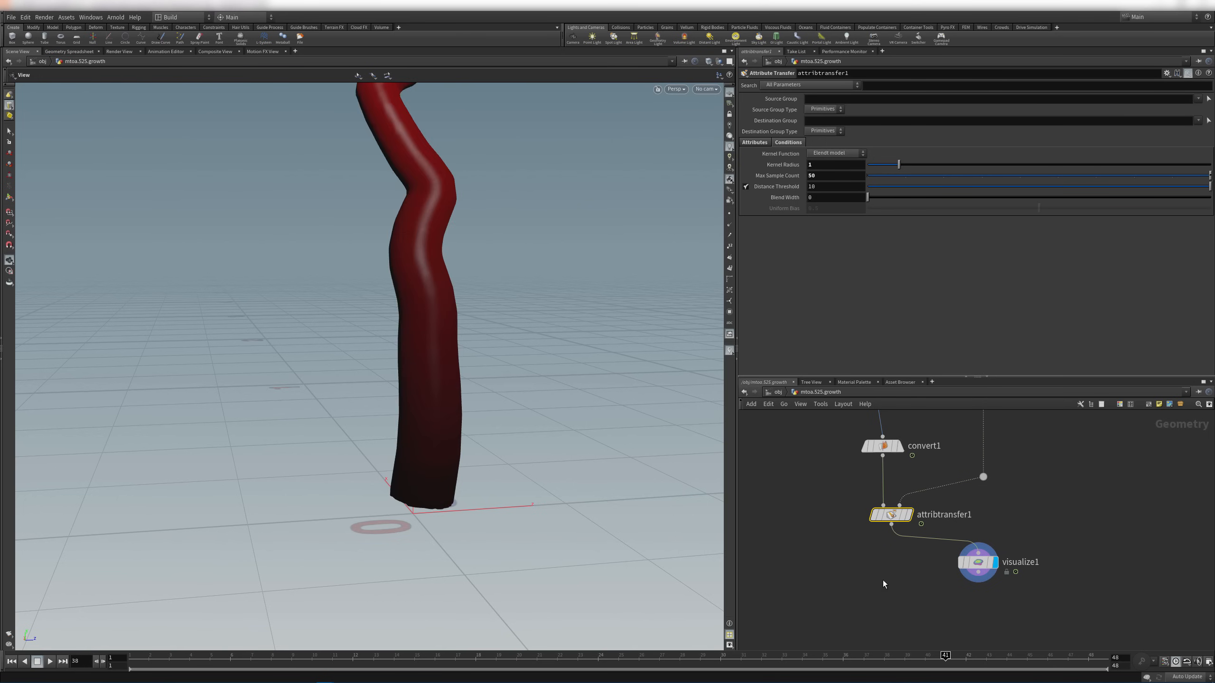
scroll(554, 417, "down", 5)
middle_click_drag(443, 358, 425, 467)
left_click_drag(664, 666, 295, 602)
middle_click_drag(523, 589, 531, 492)
scroll(531, 492, "up", 5)
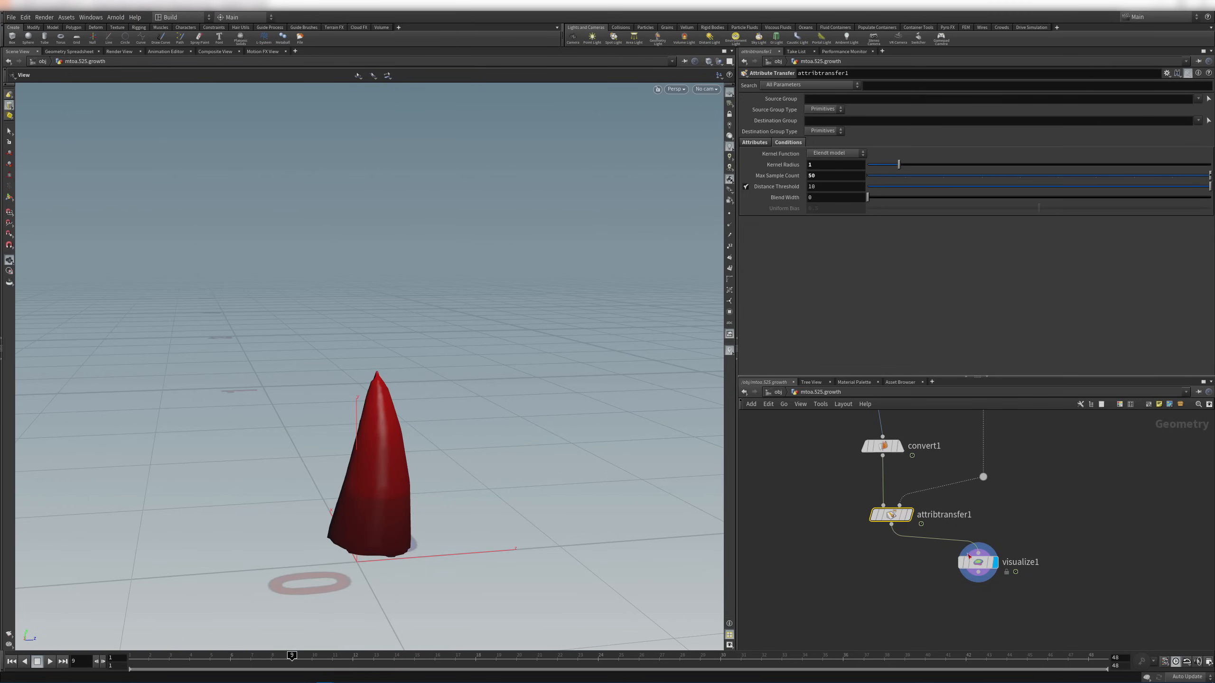
Insert an Attribute Blur node between attribtransfer1 and visualize1
left_click_drag(970, 564, 936, 603)
key("Tab")
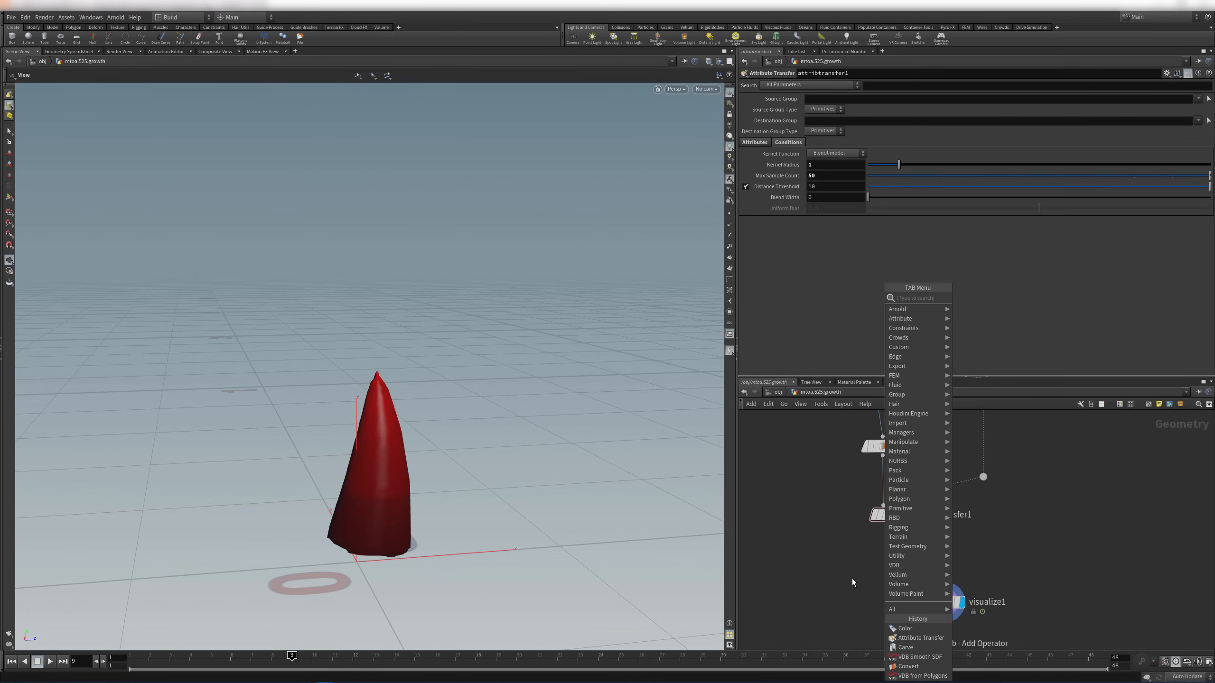
type("attribb")
key("Return")
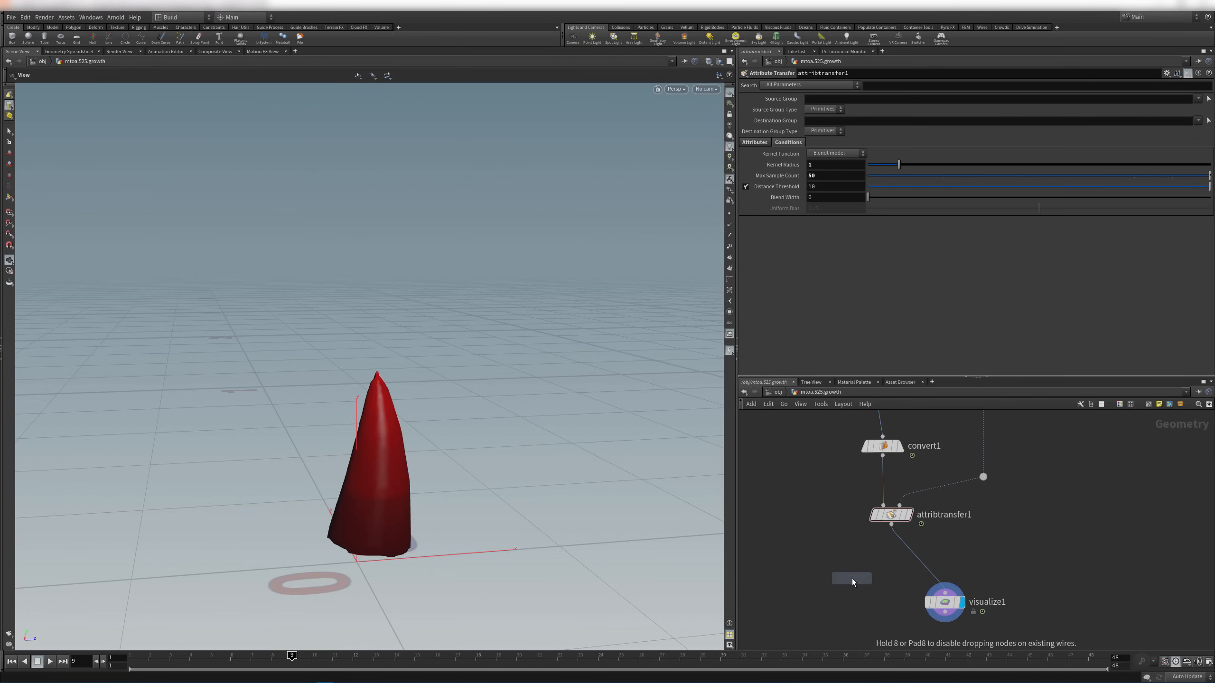
left_click(891, 554)
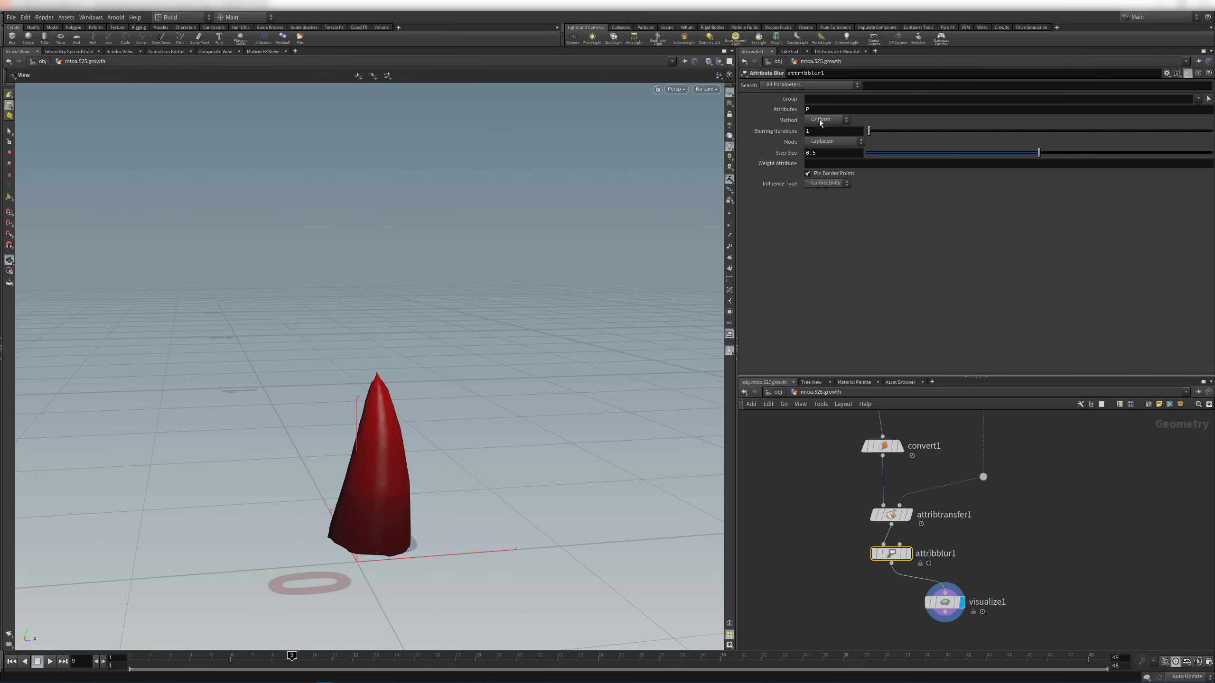
Set attribblur1 to blur length with 26 blurring iterations
double_click(801, 110)
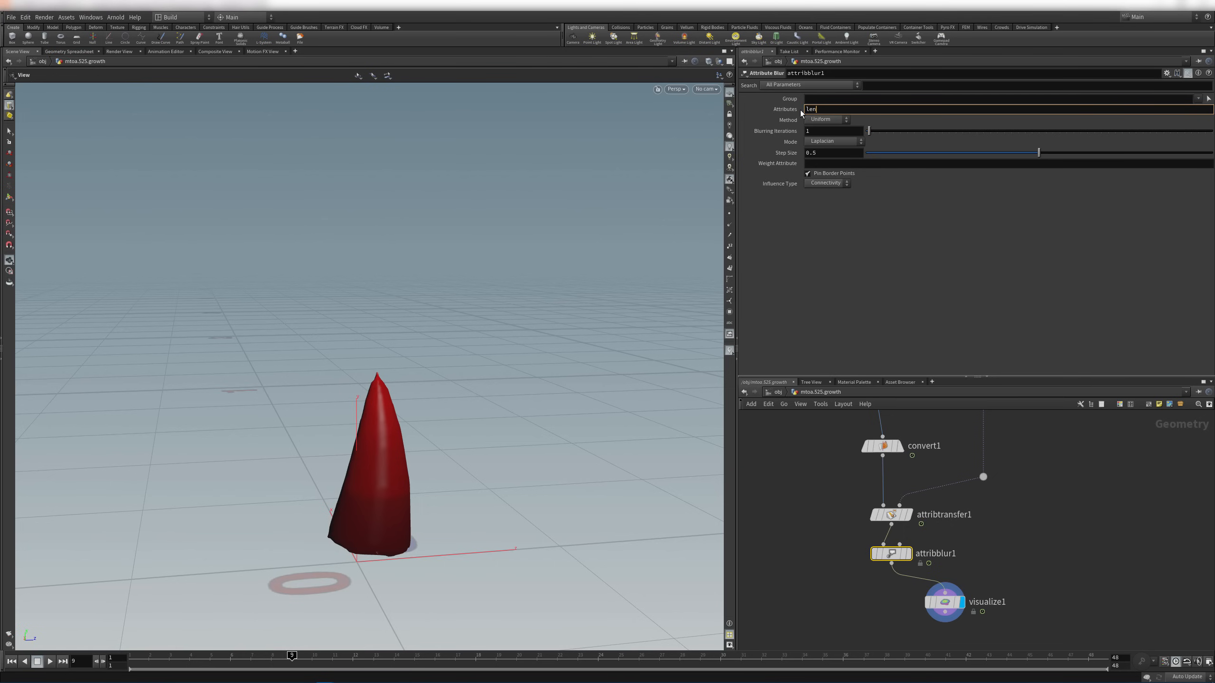
type("gth")
key("Return")
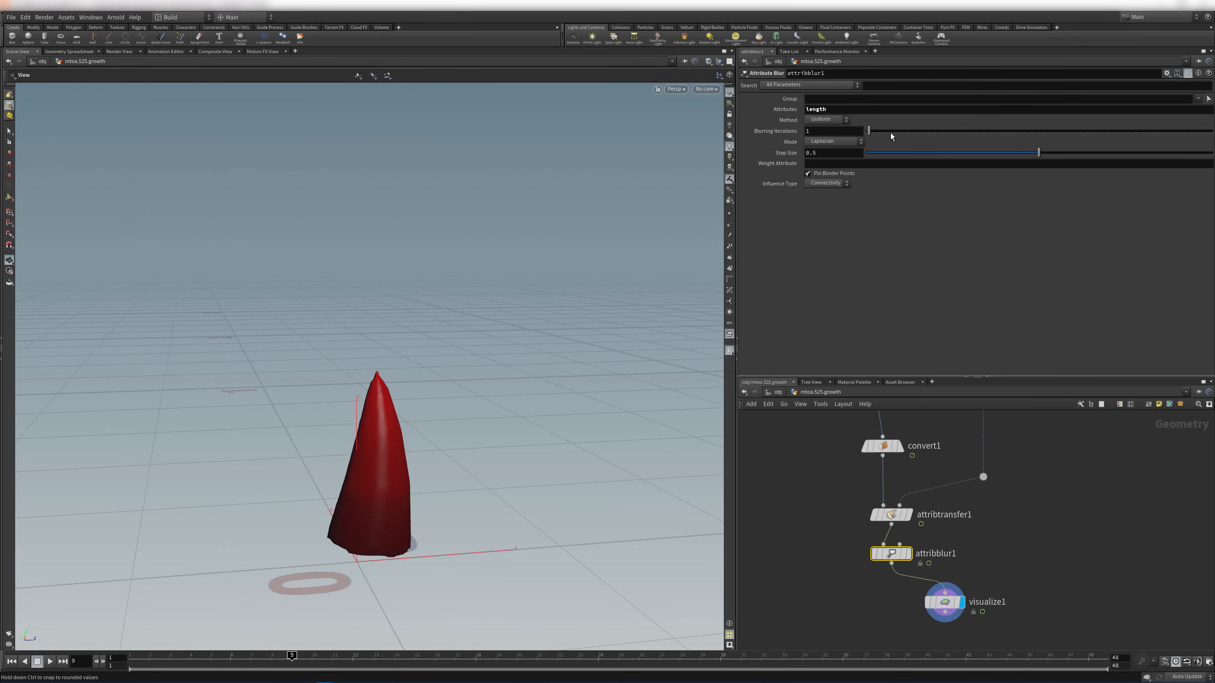
left_click_drag(903, 128, 955, 130)
left_click_drag(323, 658, 802, 645)
Advance to frame 48 and zoom out to view the whole smoothed vine
scroll(550, 374, "down", 5)
middle_click_drag(550, 375, 529, 442)
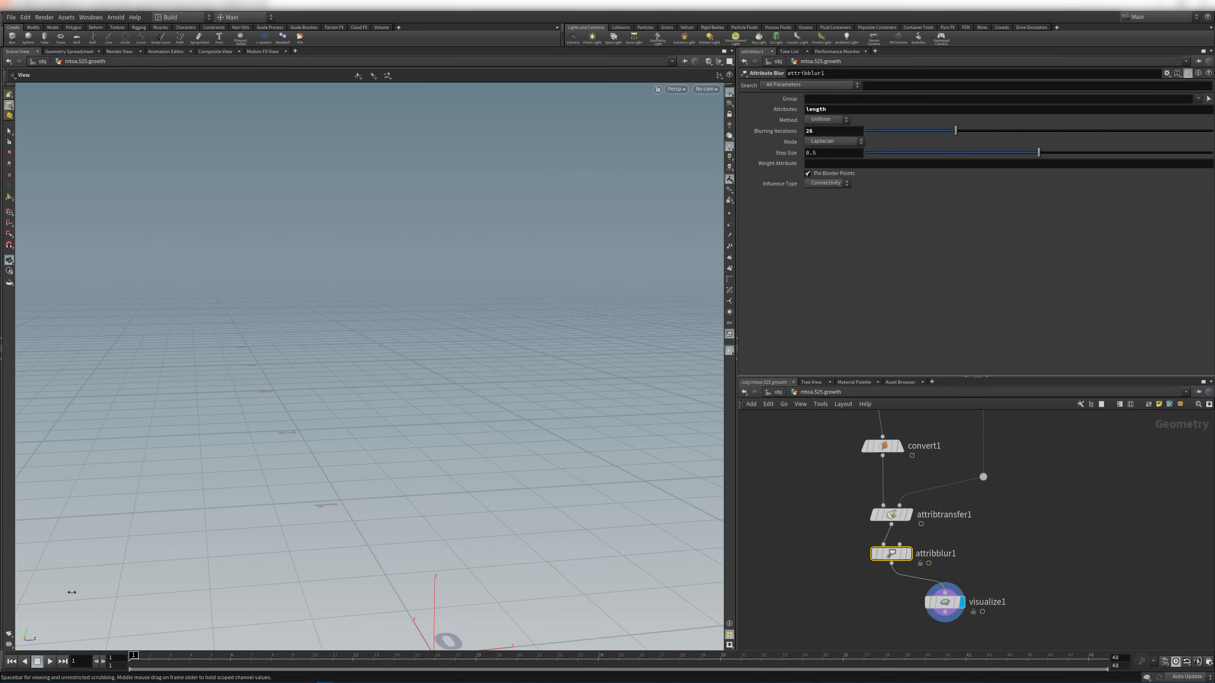
left_click_drag(830, 598, 1095, 593)
scroll(557, 508, "down", 3)
middle_click_drag(557, 508, 411, 401)
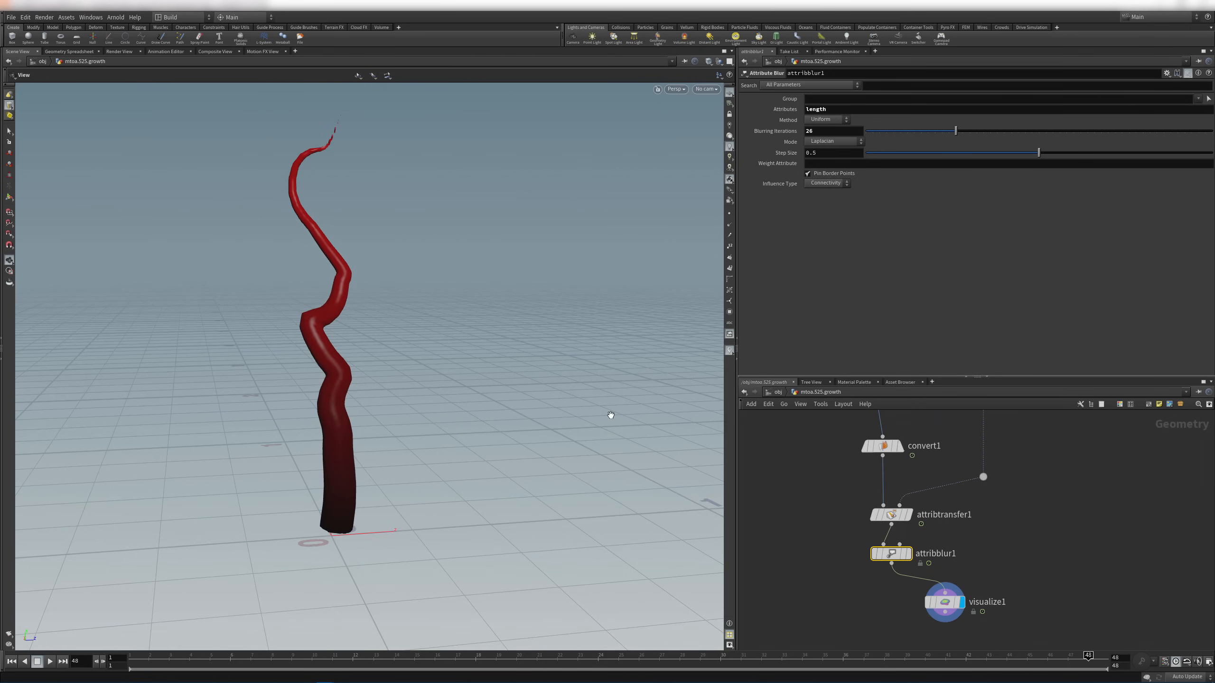
left_click(956, 603)
Set visualize1's Attribute to width with Color Type Ramped Attribute
left_click_drag(841, 210, 802, 212)
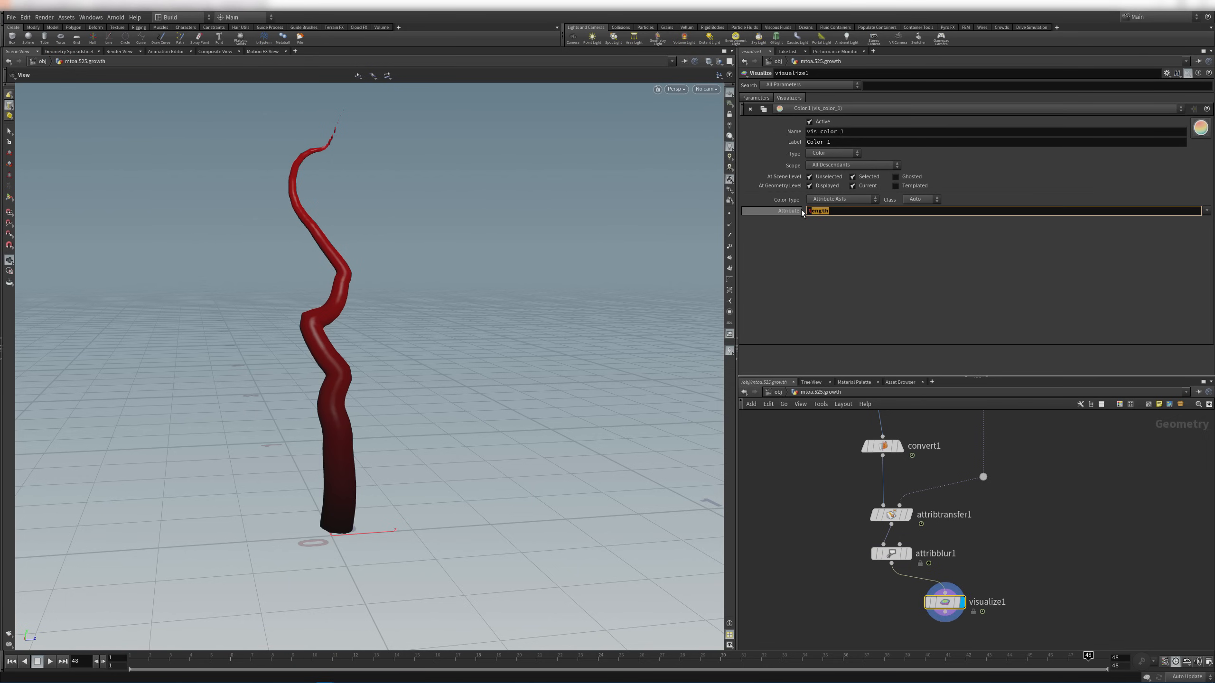
type("lidth")
key("Return")
right_click_drag(244, 304, 301, 319)
left_click(856, 200)
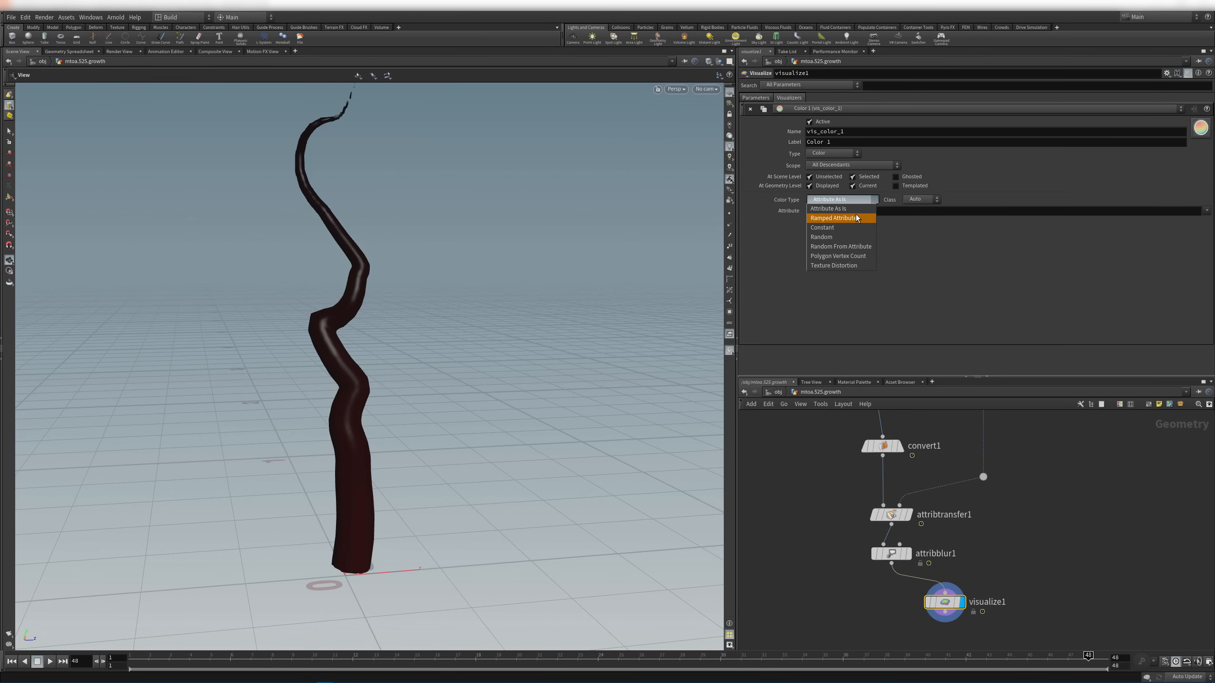
left_click(837, 218)
right_click_drag(548, 288, 459, 257)
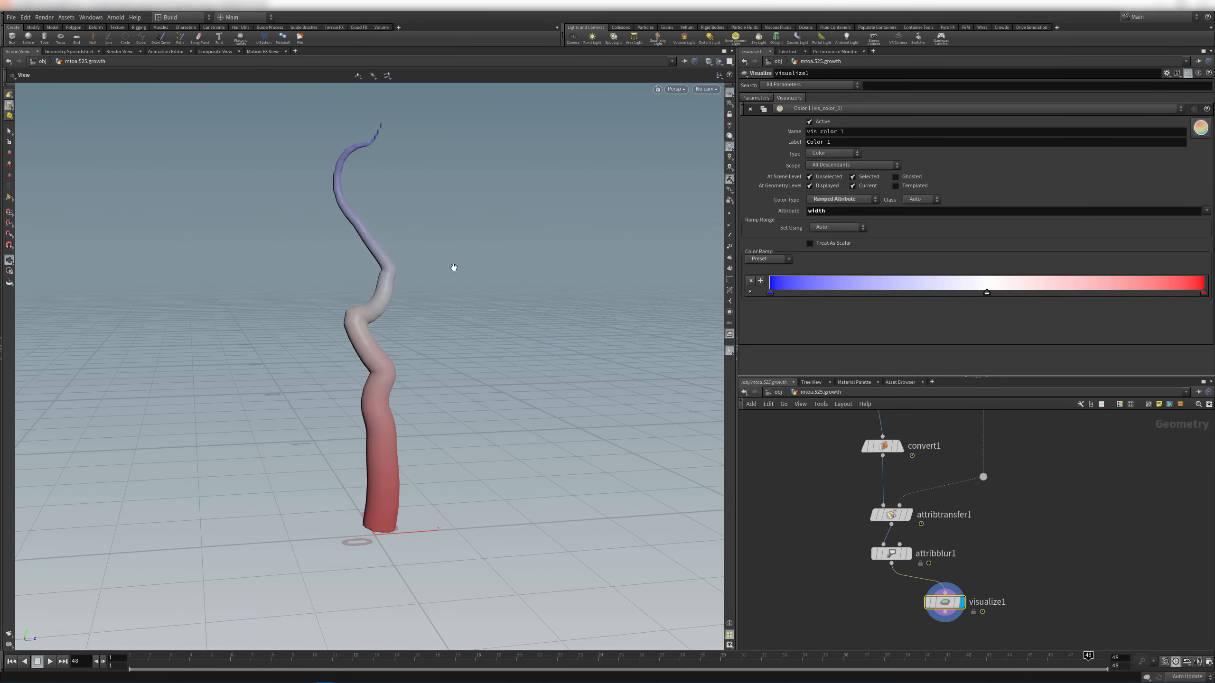
left_click_drag(209, 660, 415, 656)
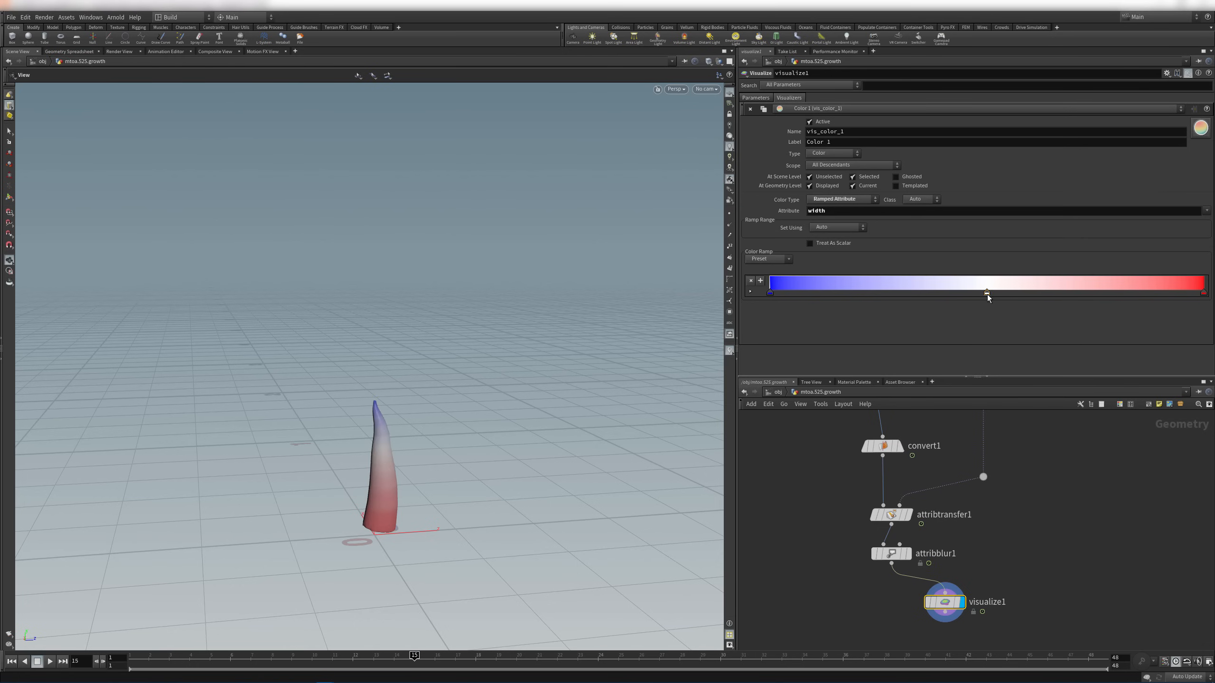
Delete the white middle ramp key and scrub the growth to check the blue-to-red shading
key("Delete")
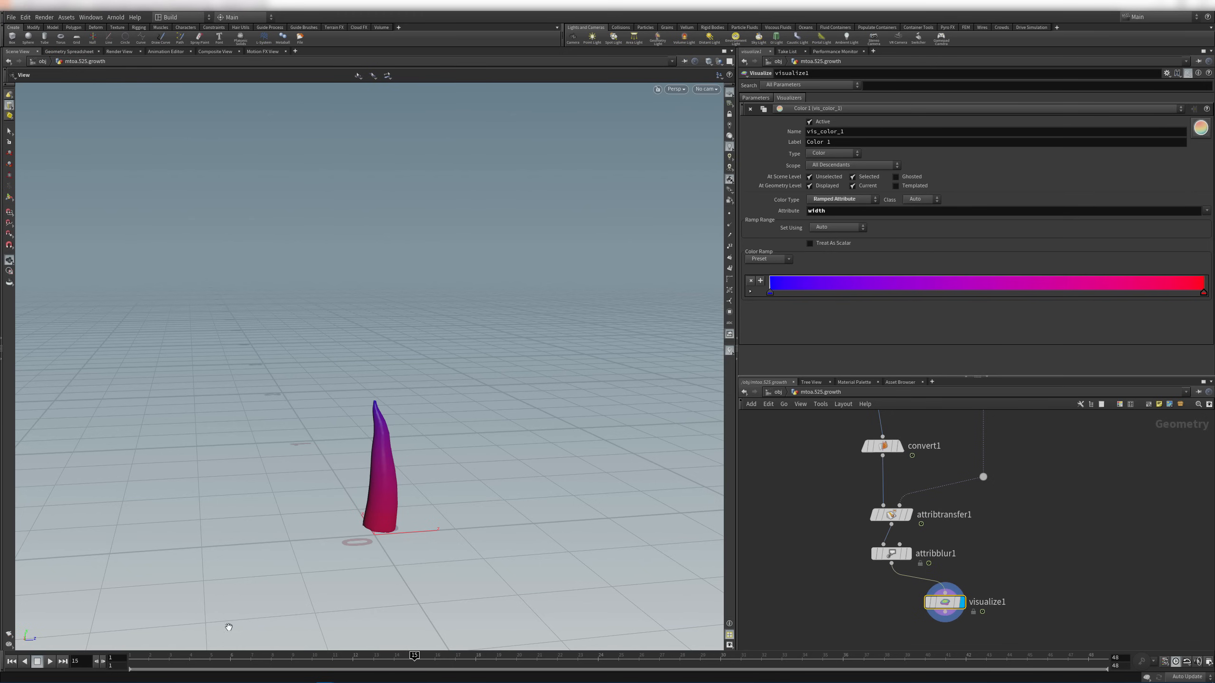
left_click_drag(216, 657, 1126, 646)
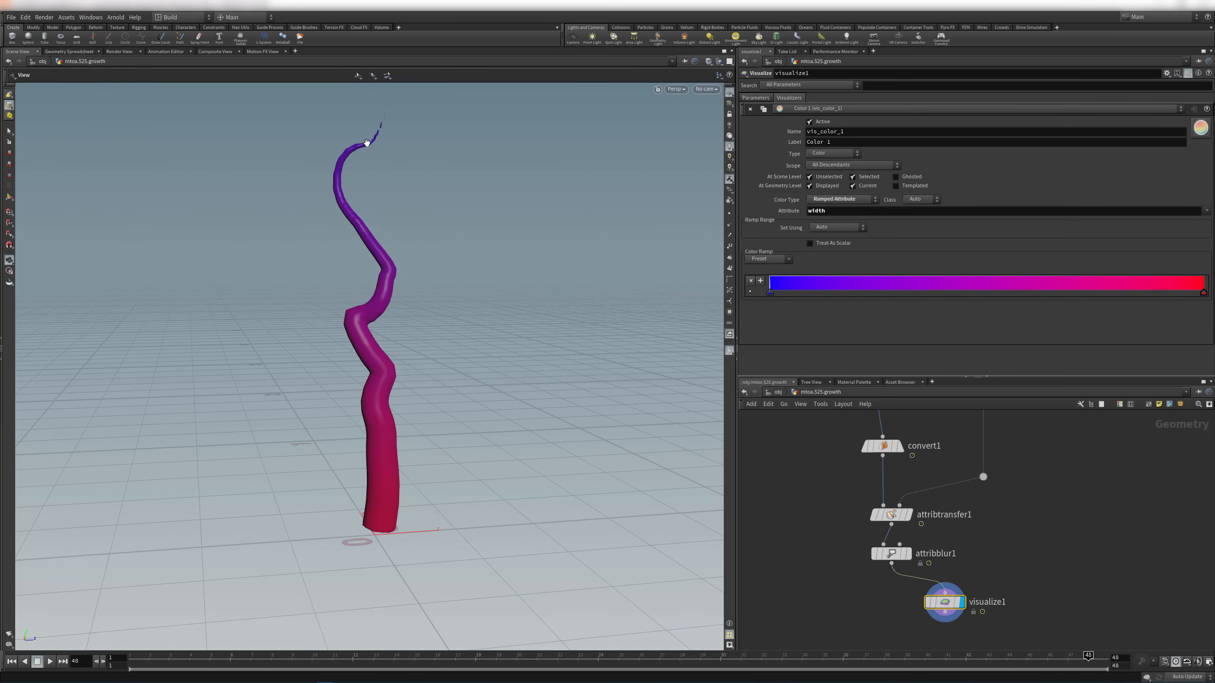
left_click_drag(397, 135, 400, 216)
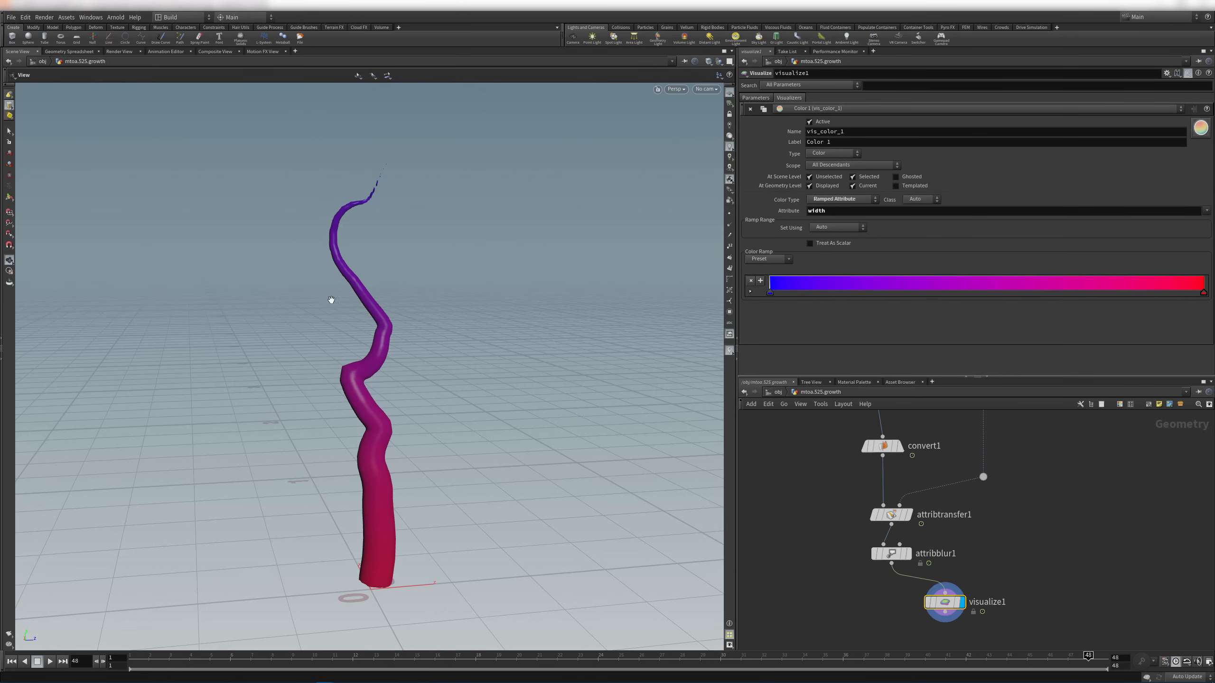
right_click_drag(330, 300, 472, 529)
middle_click_drag(472, 529, 452, 234)
left_click_drag(311, 656, 251, 655)
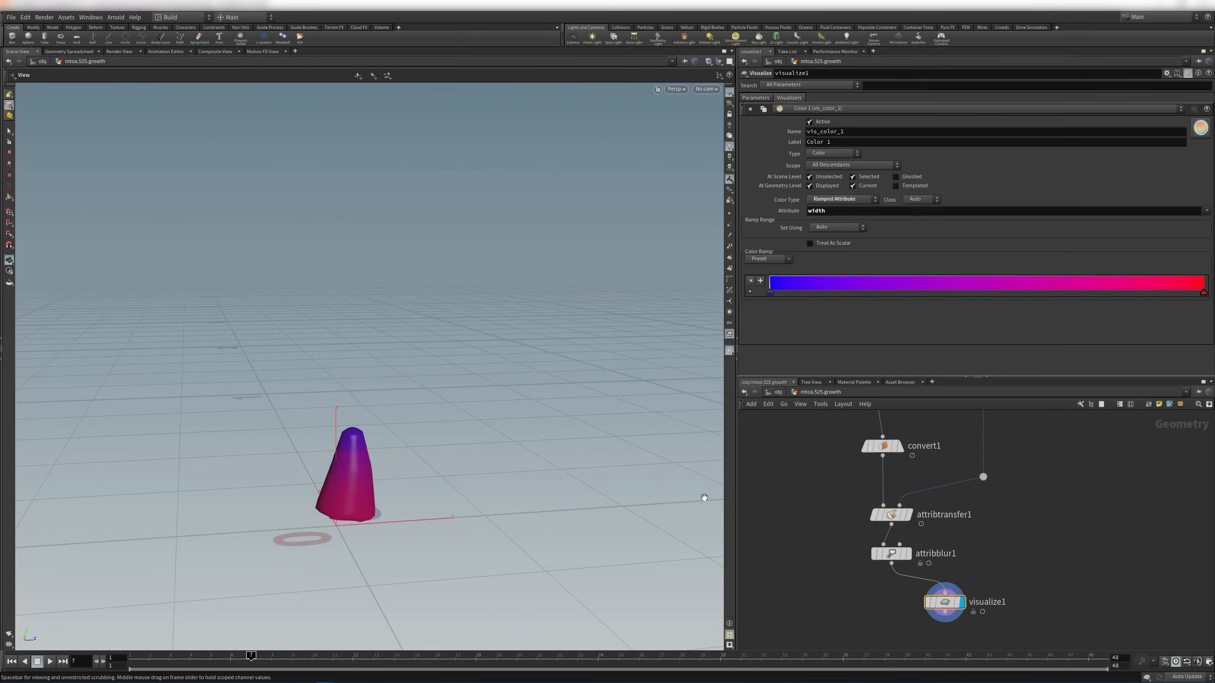
Append width to attribblur1's Attributes so it blurs both length and width
left_click(890, 555)
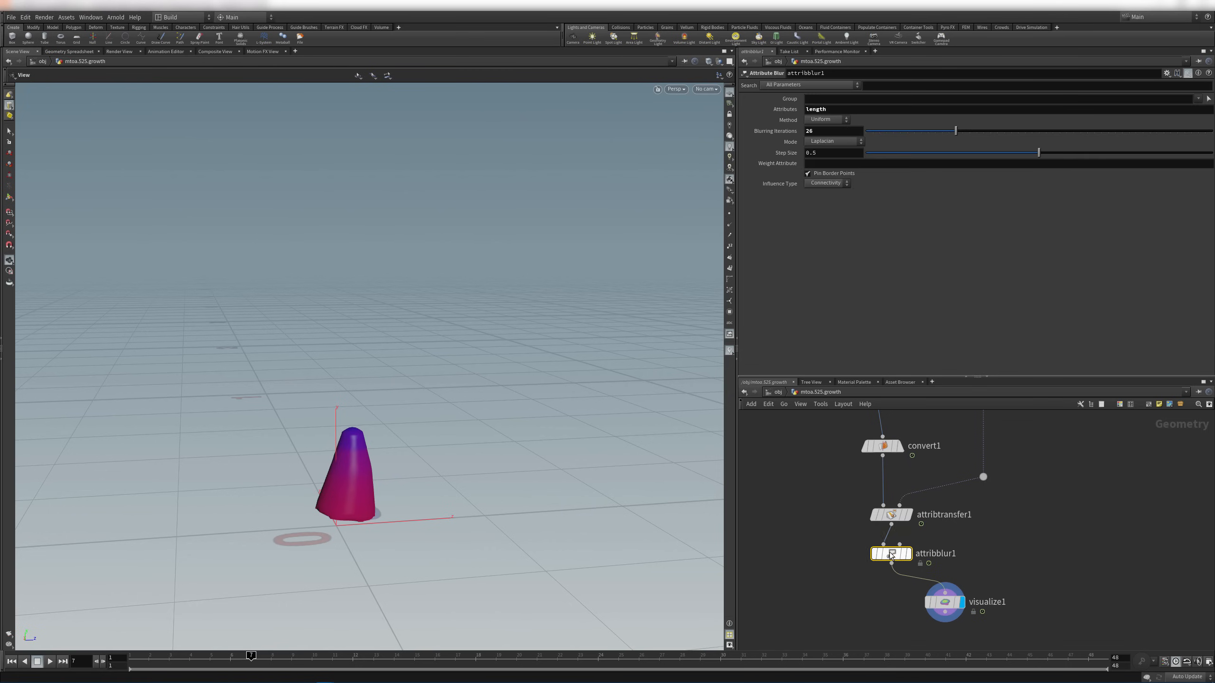
left_click(840, 110)
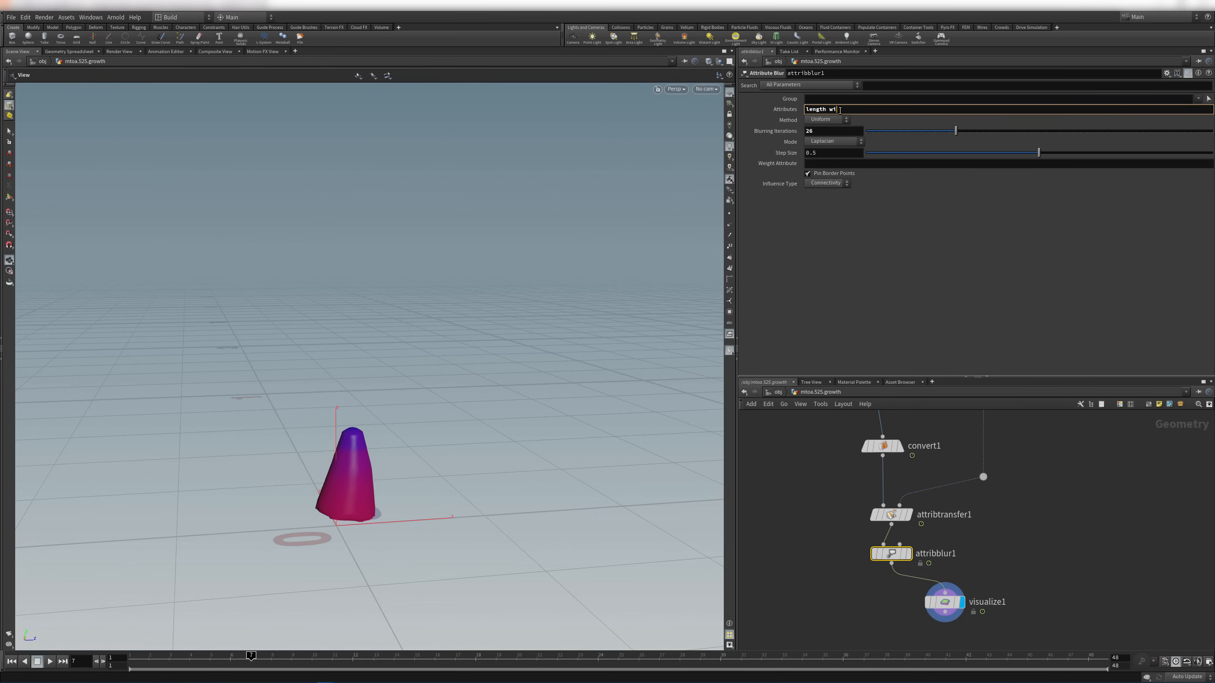
key("Return")
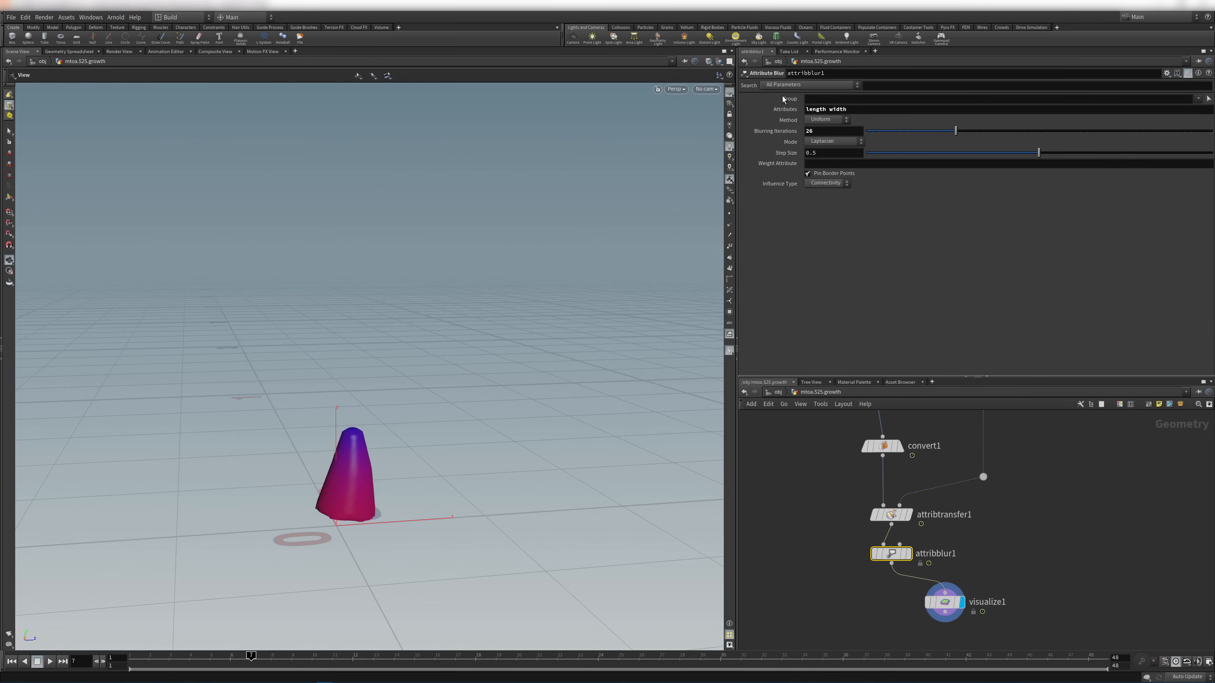
left_click_drag(249, 656, 945, 656)
Frame the tube, scrub back to shorter growth, and delete the visualize1 node
key("h")
middle_click_drag(416, 469, 435, 540)
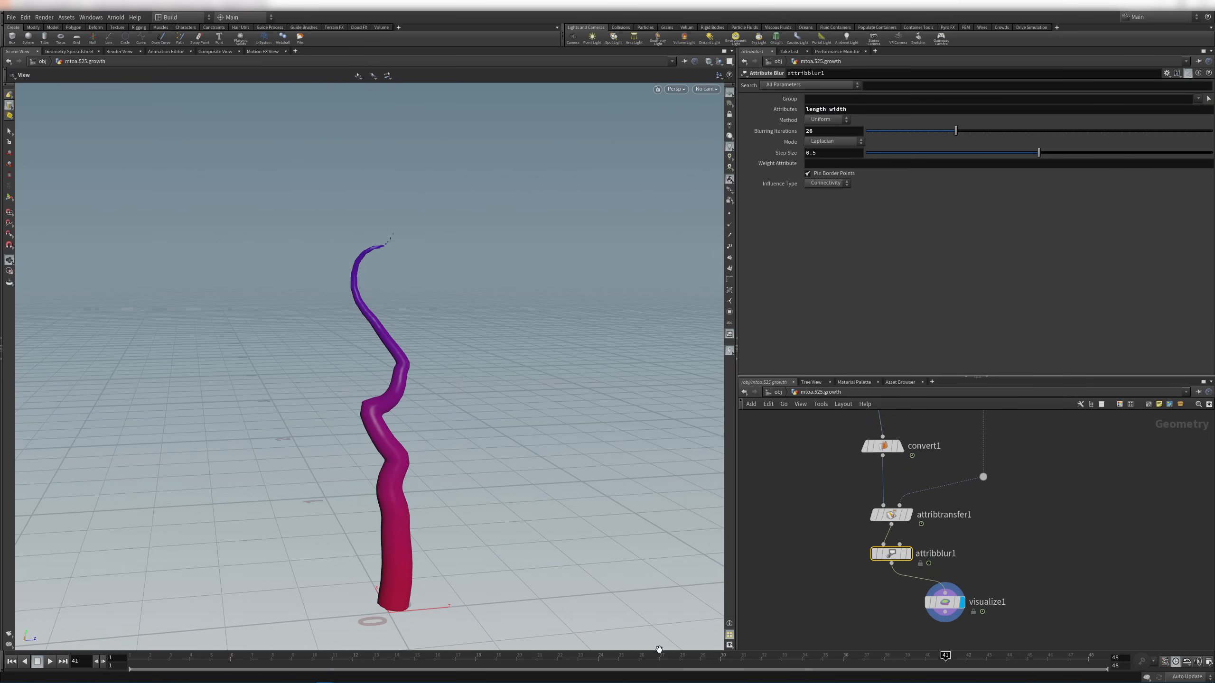
left_click_drag(654, 662, 893, 579)
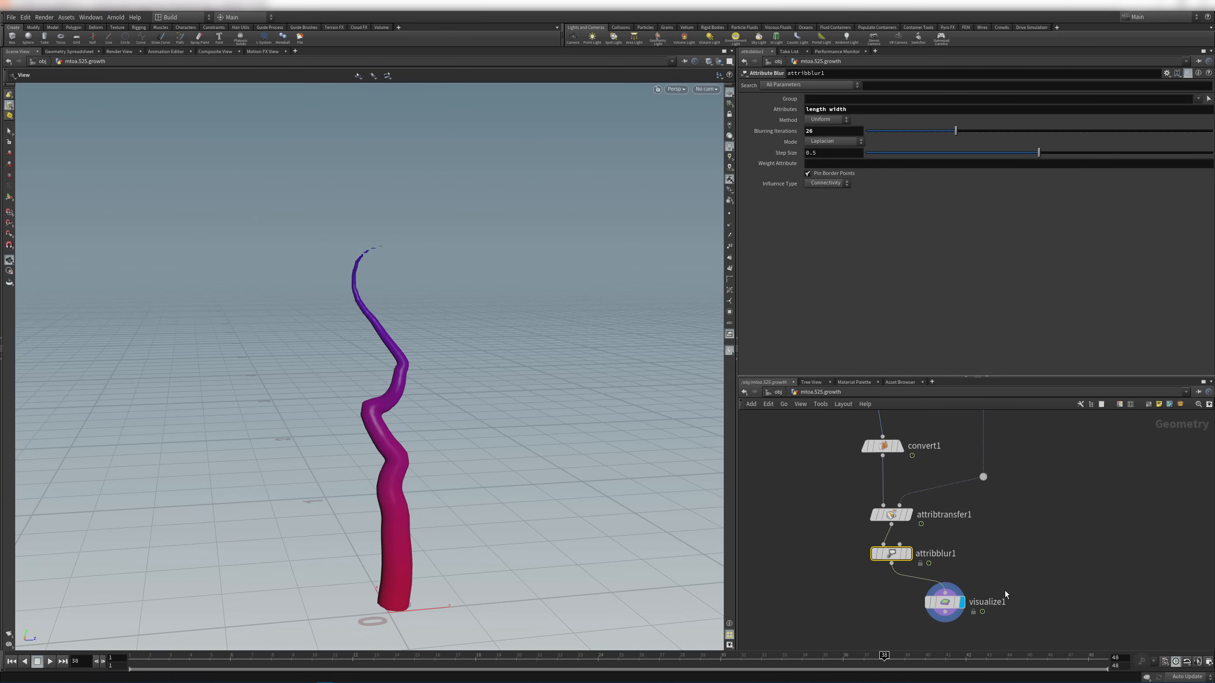
left_click(950, 601)
key("Delete")
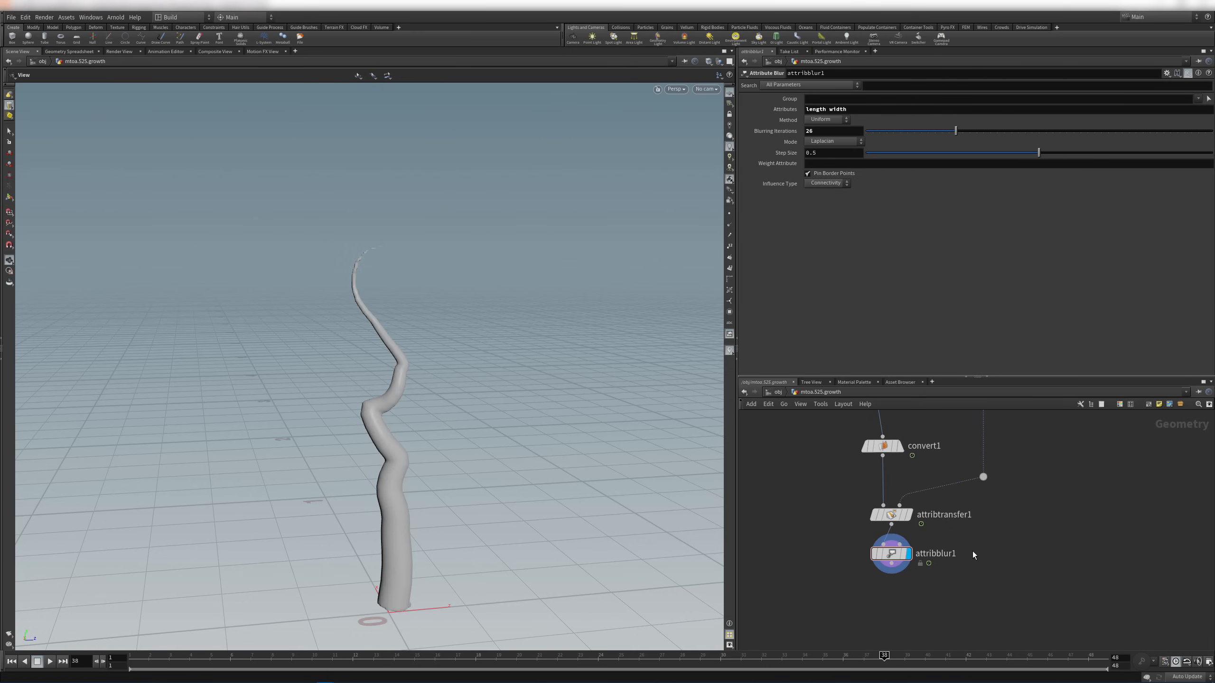
Scrub back to frame 1, frame the tube, and save the scene
scroll(877, 535, "down", 3)
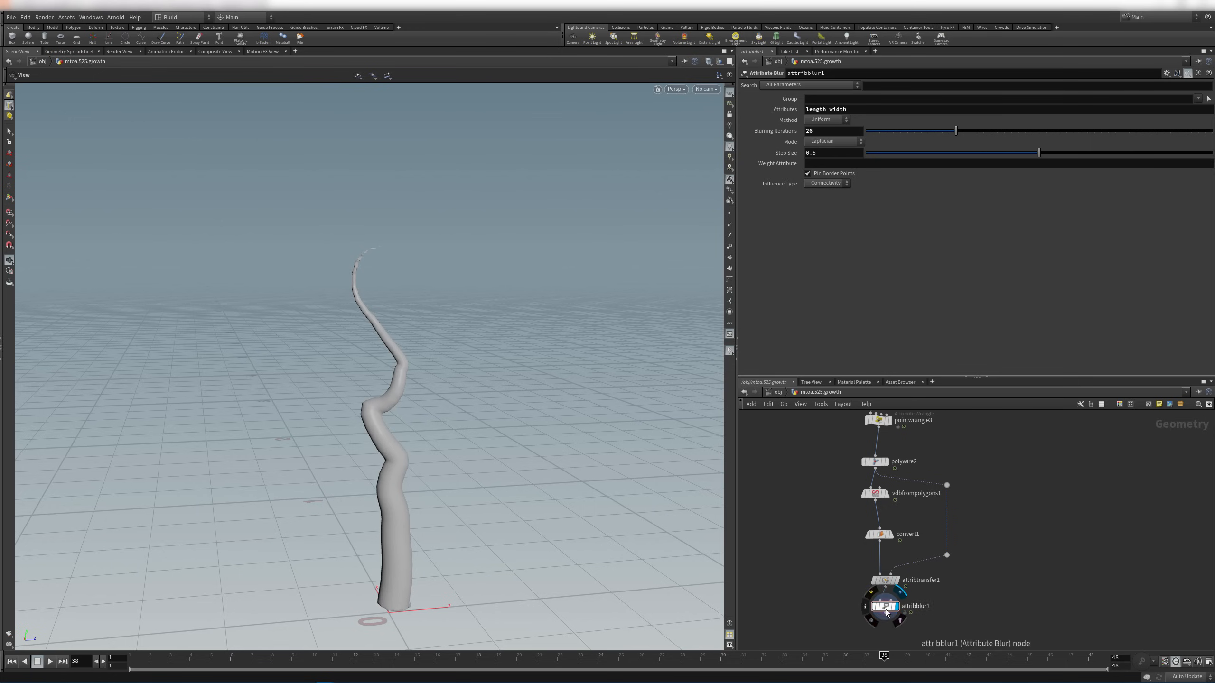
mouse_move(891, 658)
left_mouse_down()
mouse_move(969, 653)
mouse_move(154, 627)
mouse_move(865, 627)
mouse_move(173, 577)
mouse_move(713, 550)
mouse_move(285, 531)
mouse_move(340, 515)
mouse_move(742, 510)
mouse_move(507, 452)
mouse_move(597, 439)
mouse_move(510, 435)
left_mouse_up()
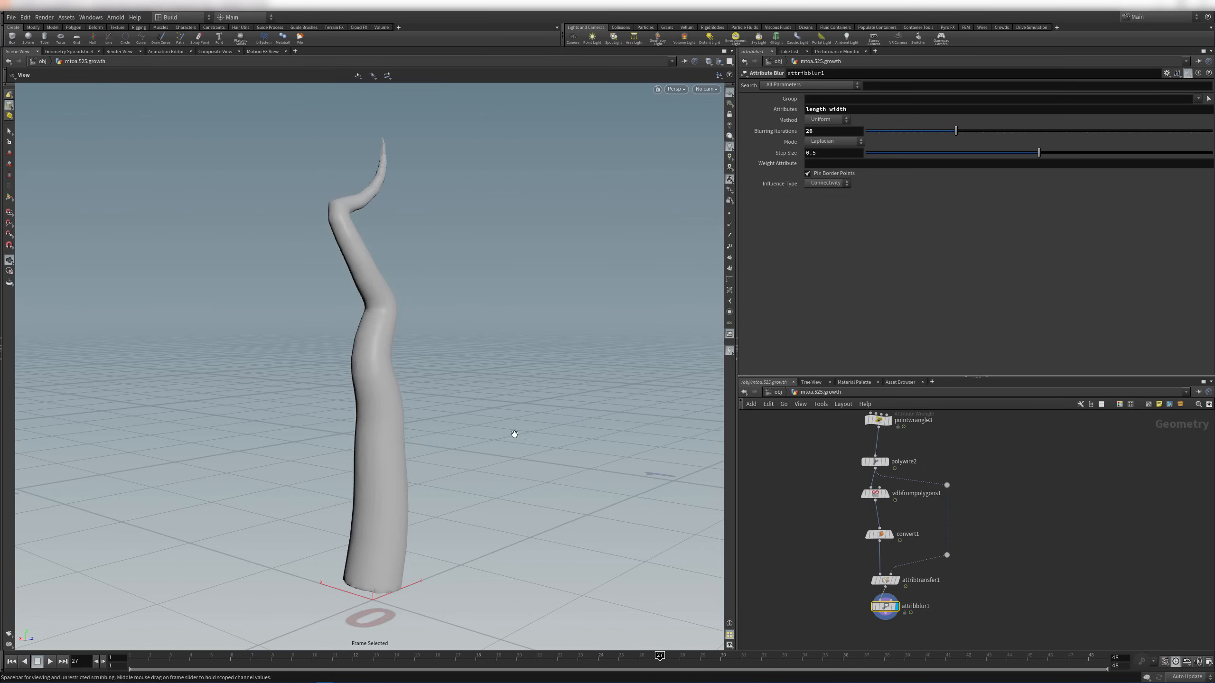
key("f")
left_click(1087, 535)
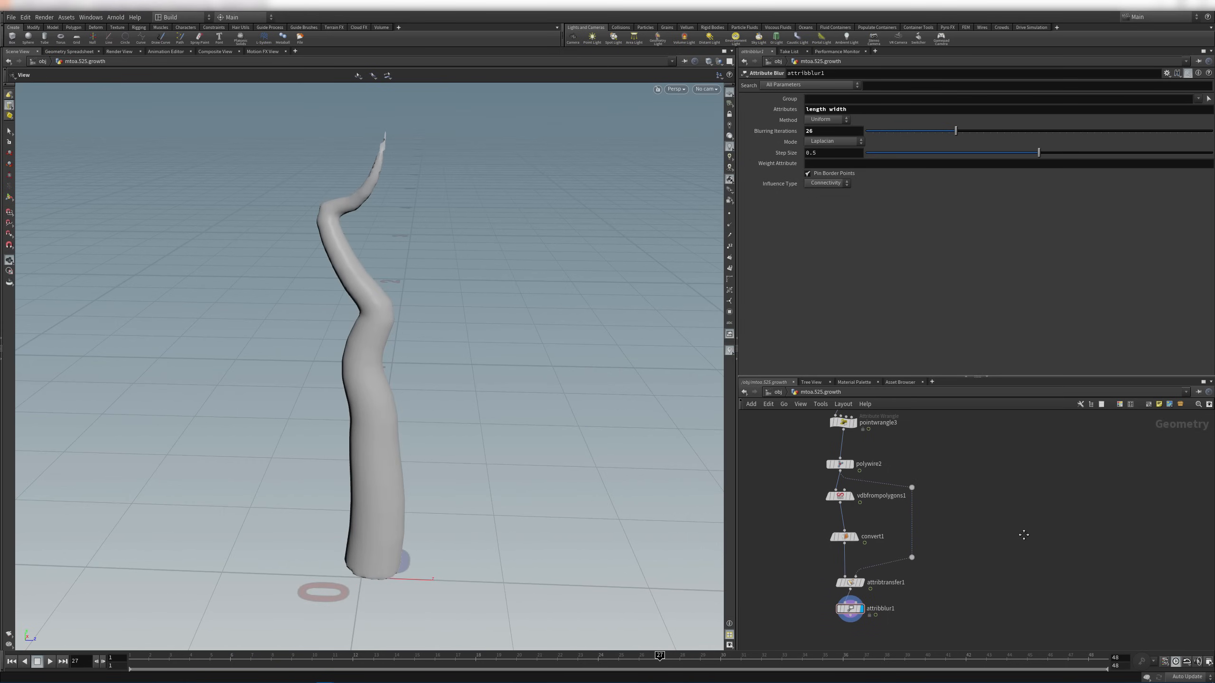
middle_click_drag(1060, 533, 1025, 534)
key("ctrl+s")
Add a Material node (material1) below attribblur1
scroll(1032, 508, "down", 6)
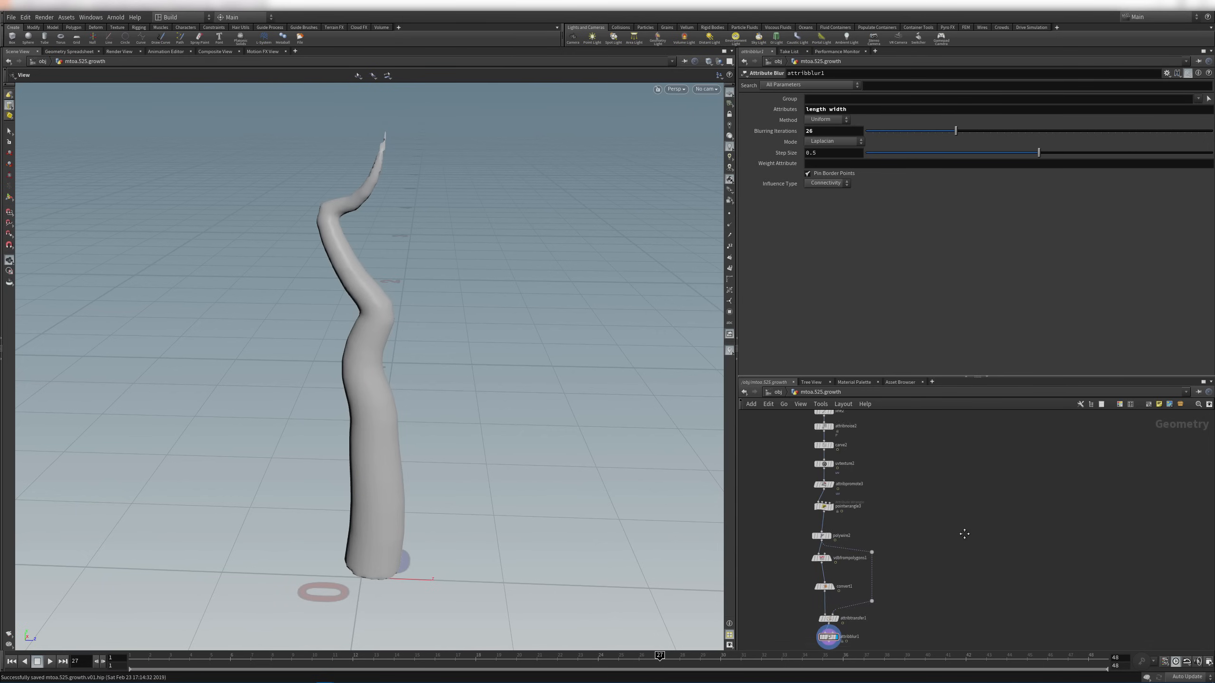
middle_click_drag(938, 532, 901, 526)
scroll(852, 510, "up", 2)
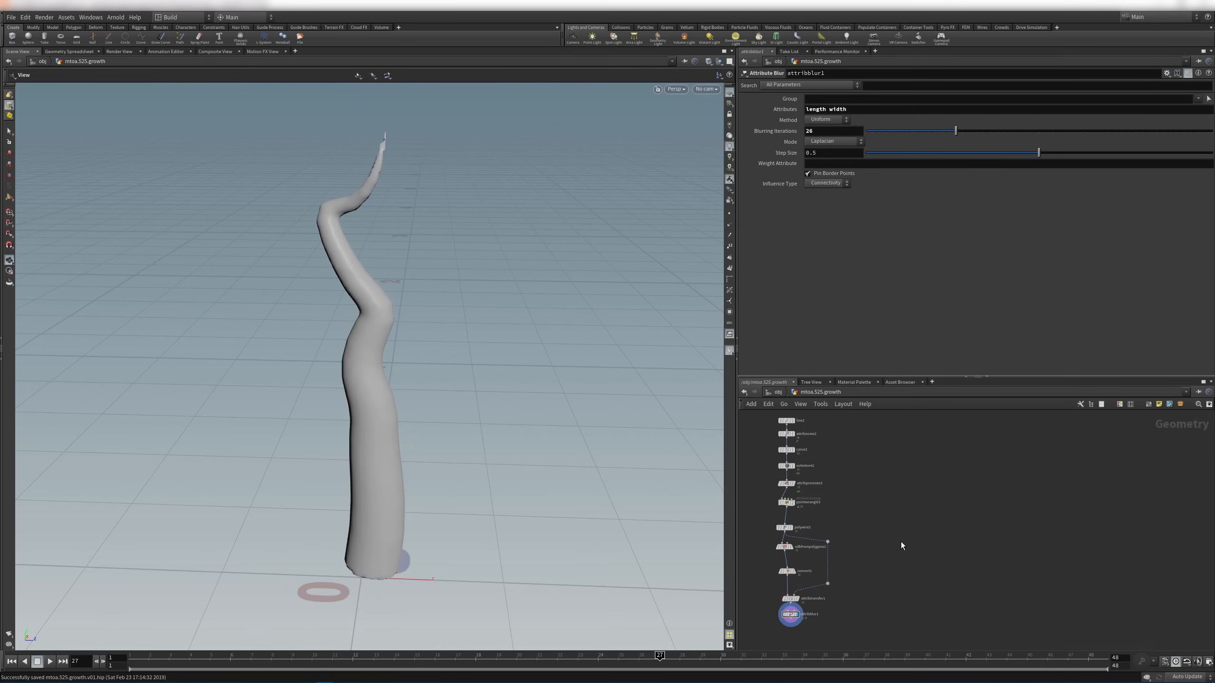
middle_click_drag(845, 624, 928, 573)
scroll(928, 573, "up", 3)
scroll(894, 576, "up", 2)
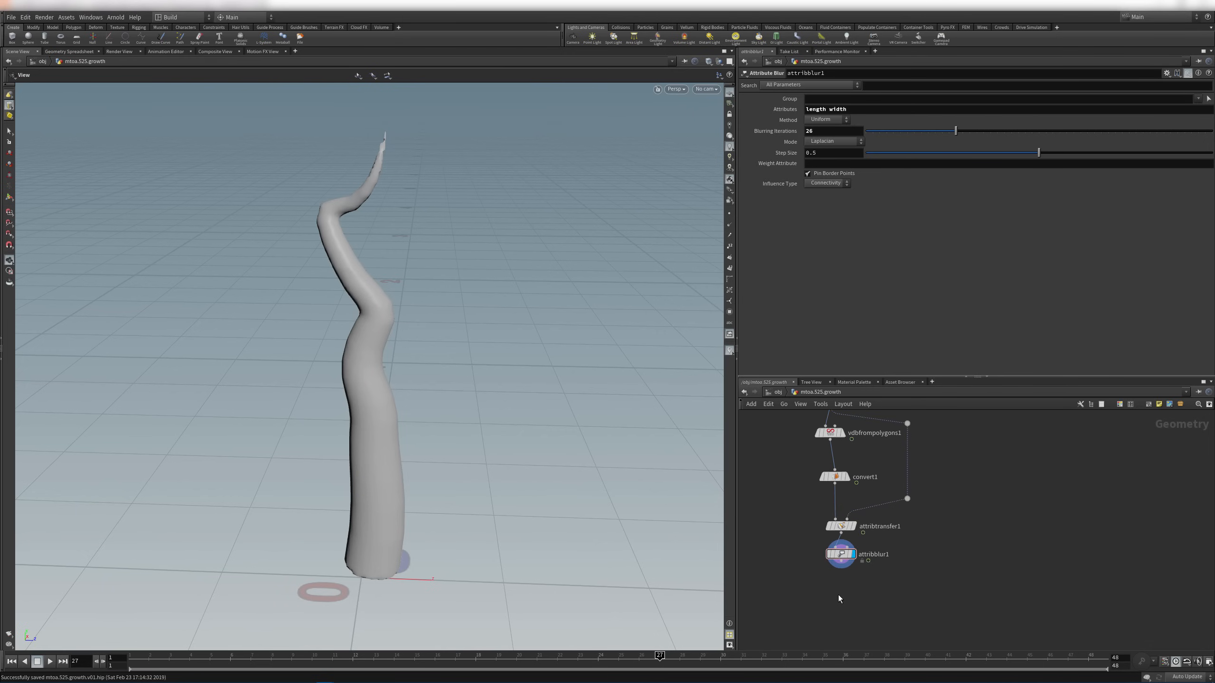
key("Tab")
type("normal")
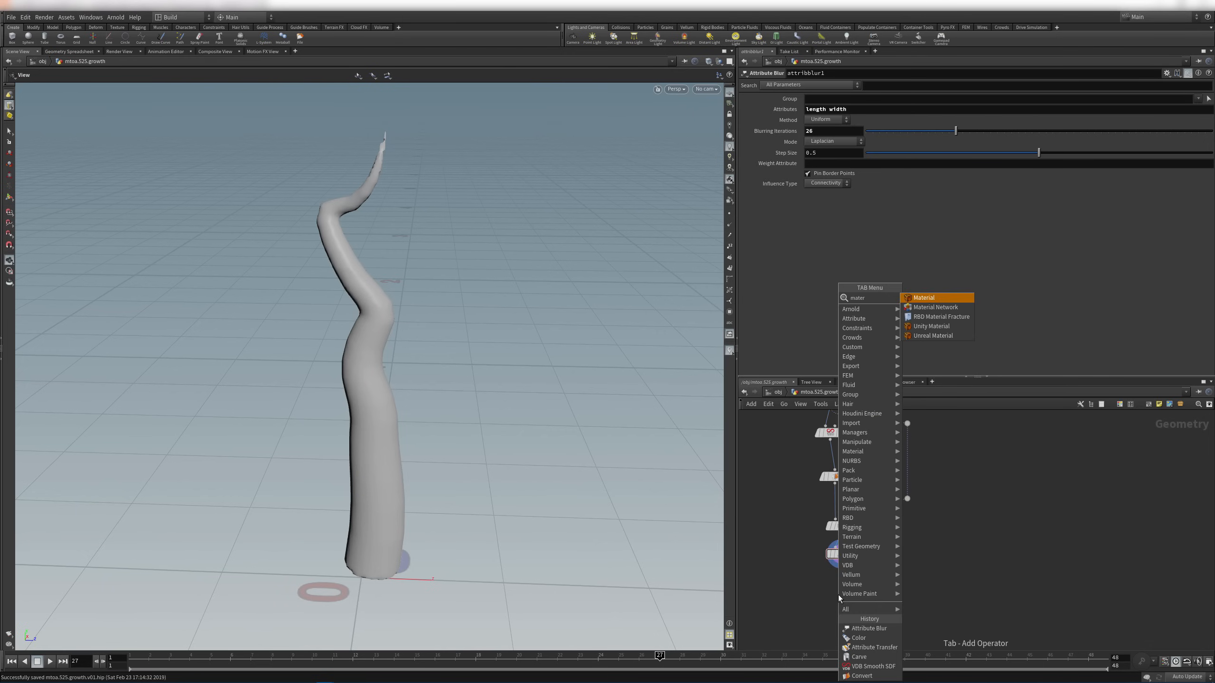
key("Return")
left_click(844, 596)
Show the scene tree beside the network with Shift+W and collapse the growth branch
middle_click_drag(957, 562, 979, 482)
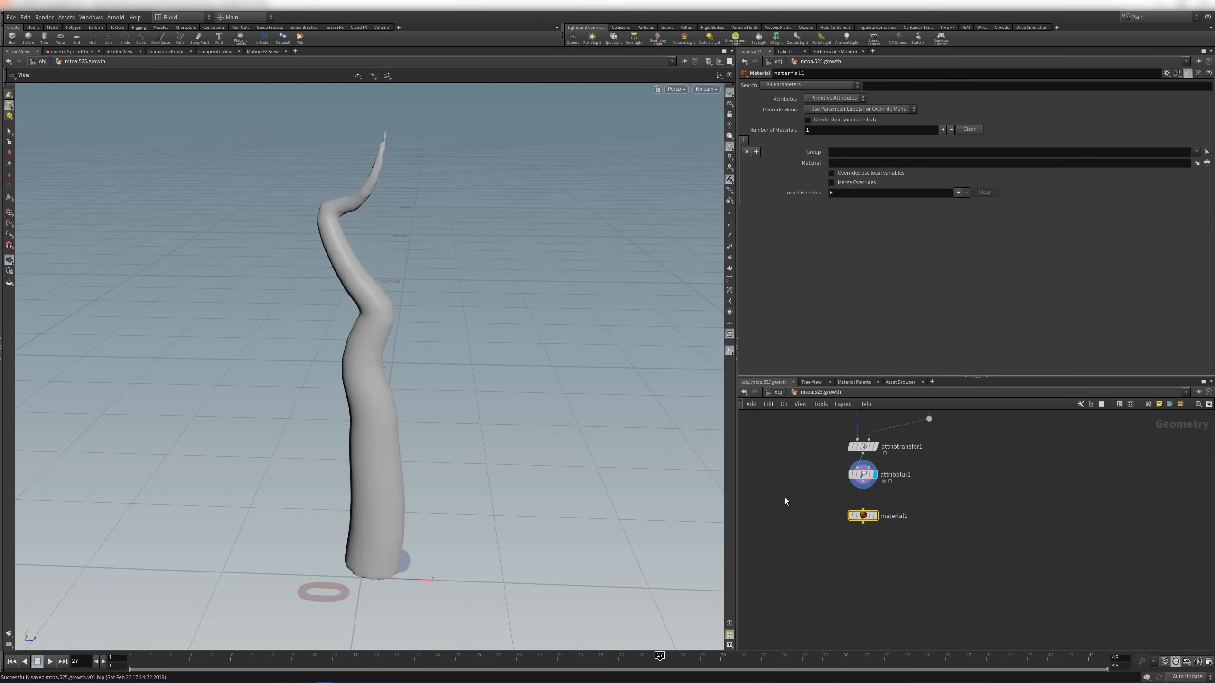
key("shift+w")
left_click(760, 476)
scroll(758, 486, "up", 10)
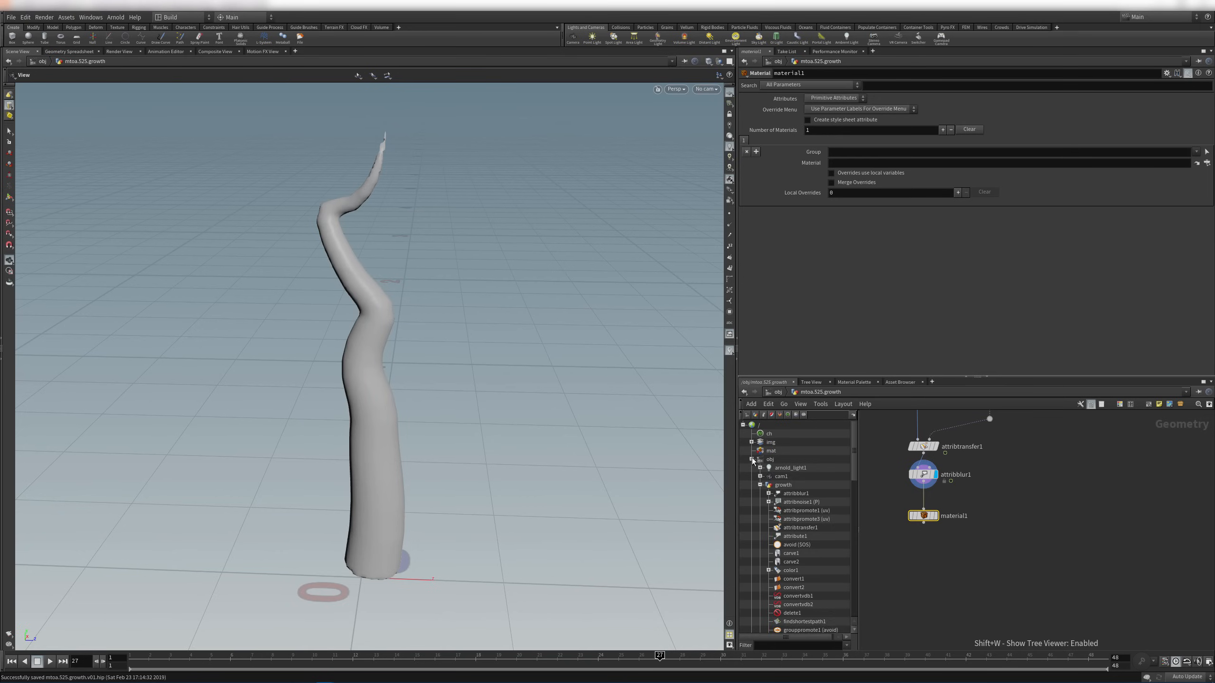
In /shop, add an Arnold Shader Network and dive inside it
left_click(751, 459)
left_click(759, 494)
left_click(760, 502)
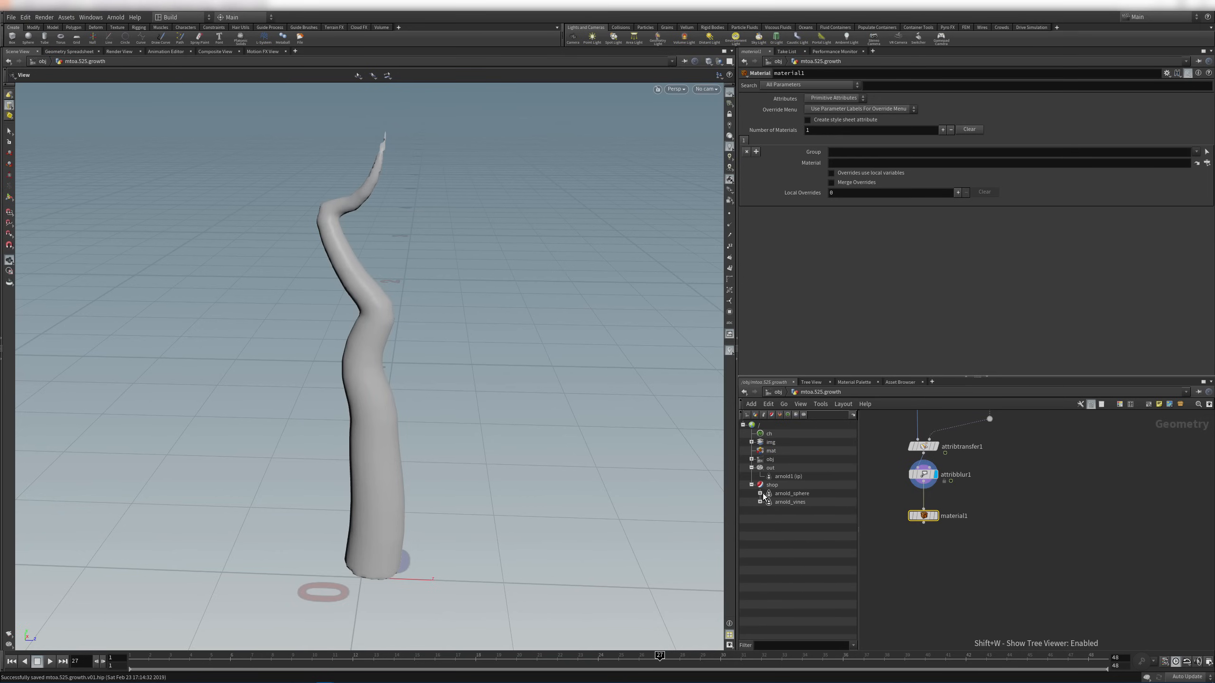
left_click(770, 485)
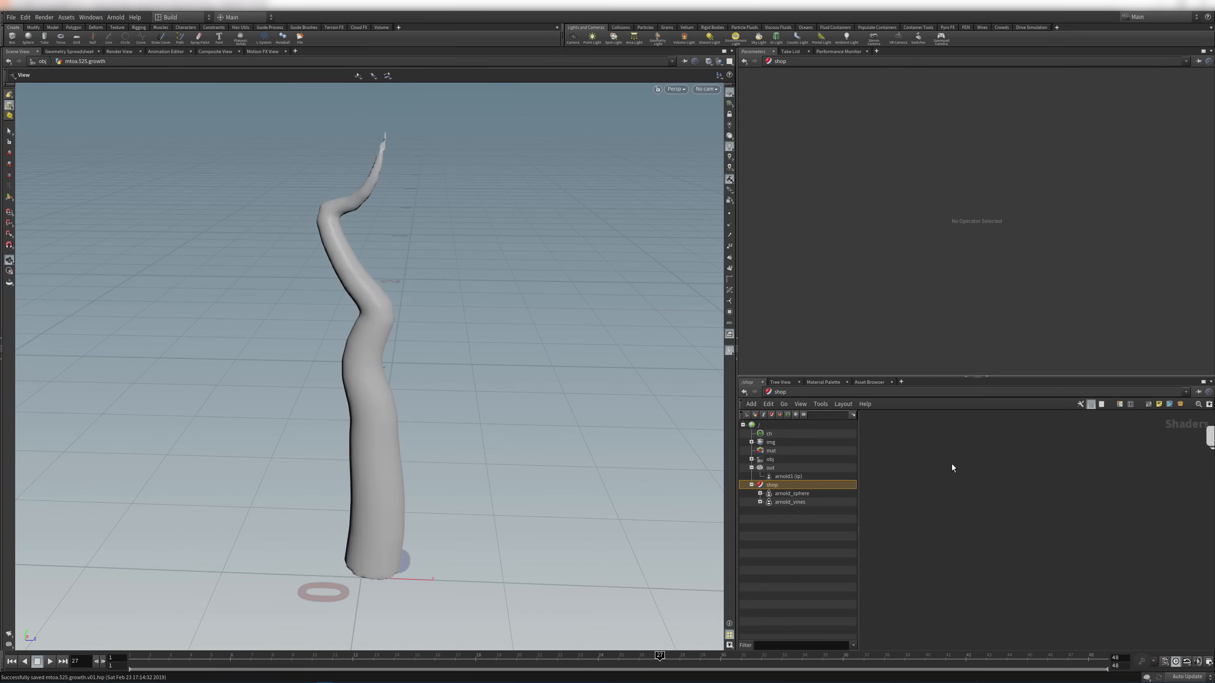
key("Tab")
type("arn")
key("Return")
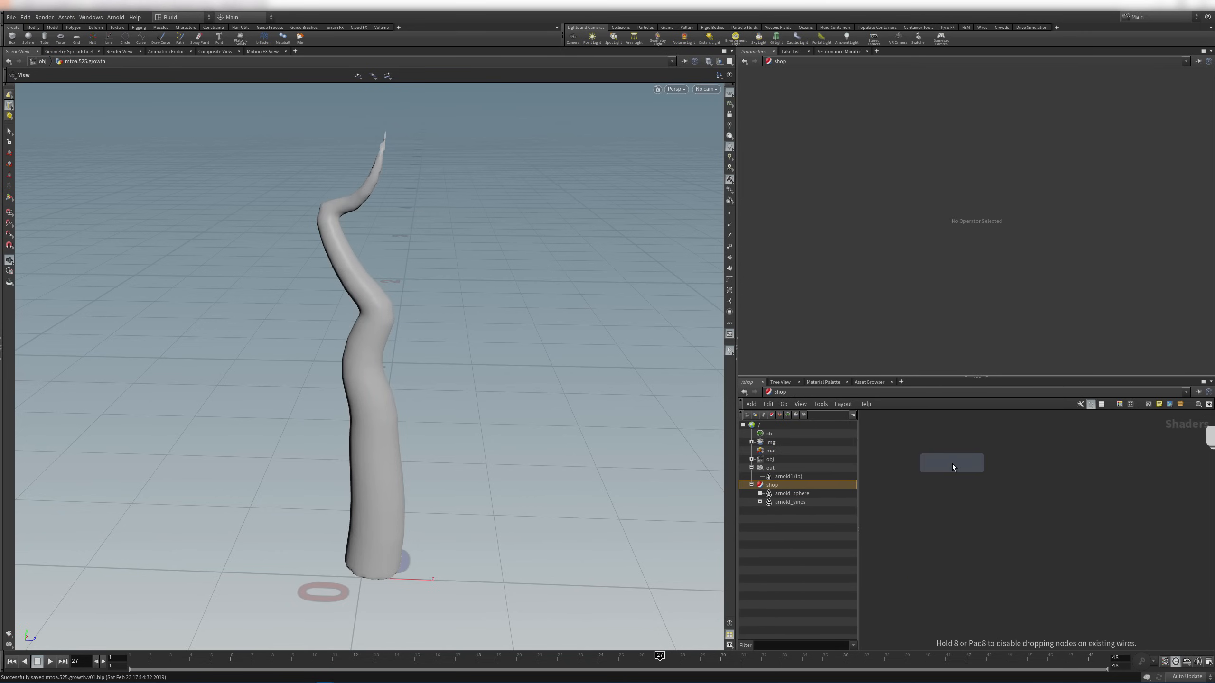
left_click(958, 472)
double_click(962, 472)
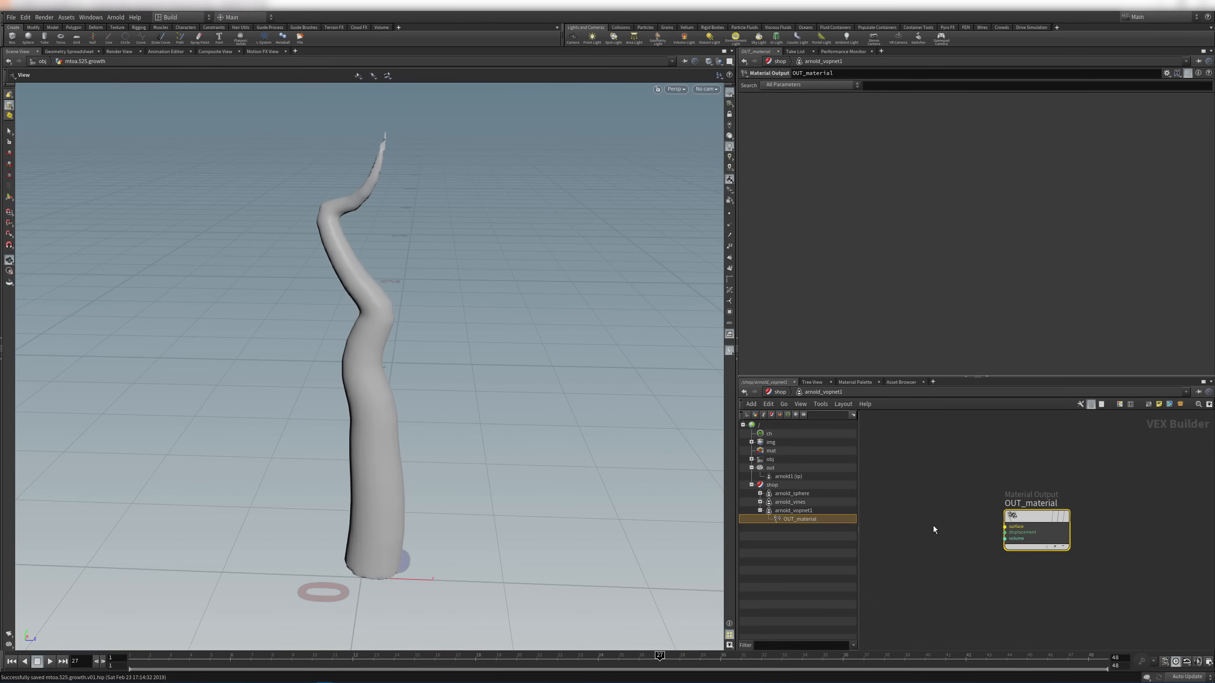
Add a Standard Surface shader and wire it into OUT_material's surface input
key("Tab")
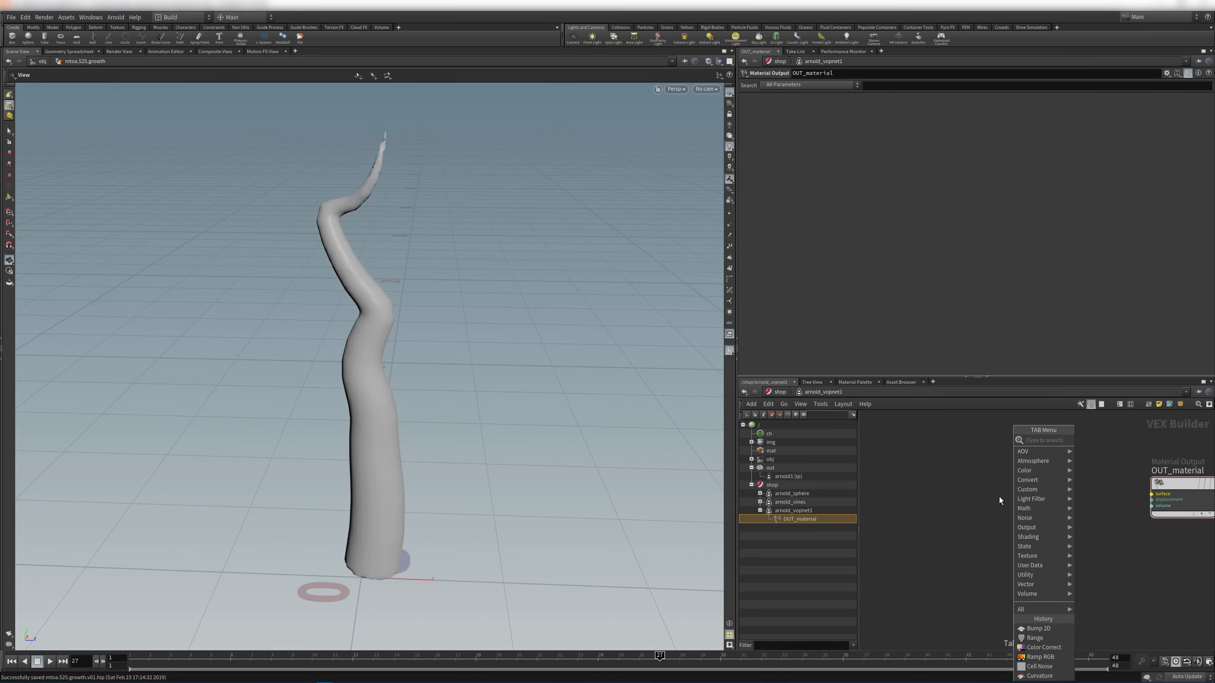
type("standard")
key("Return")
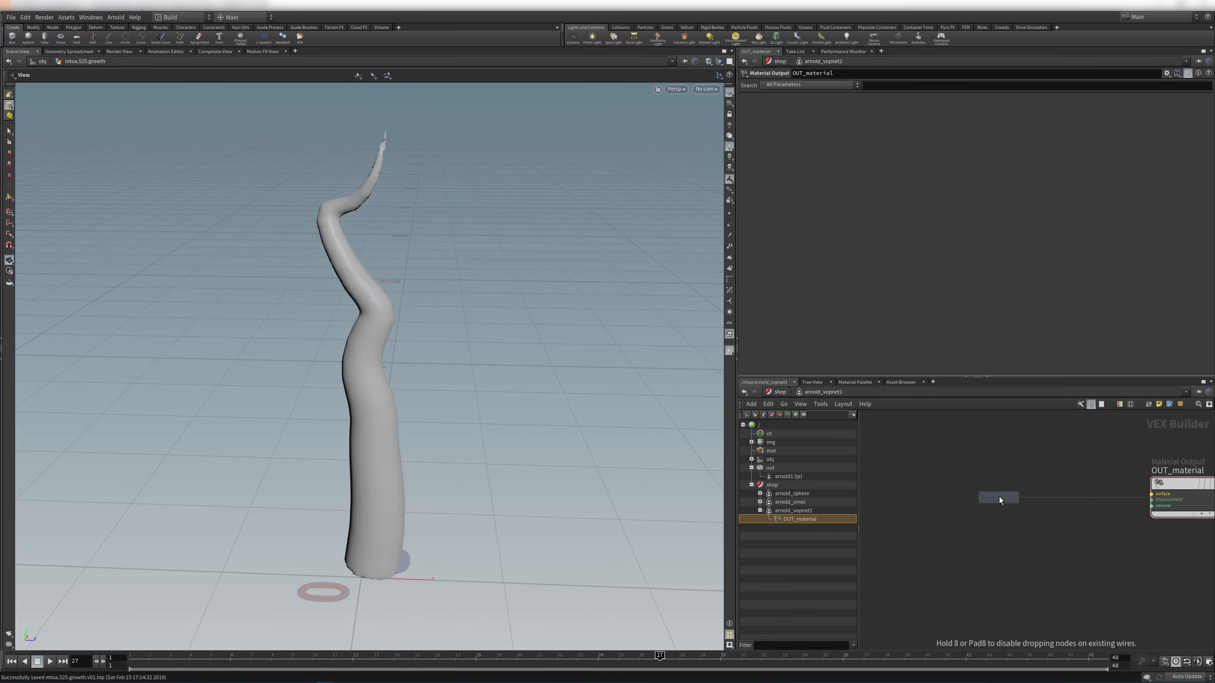
left_click(998, 497)
left_click(1009, 516)
left_click(1031, 507)
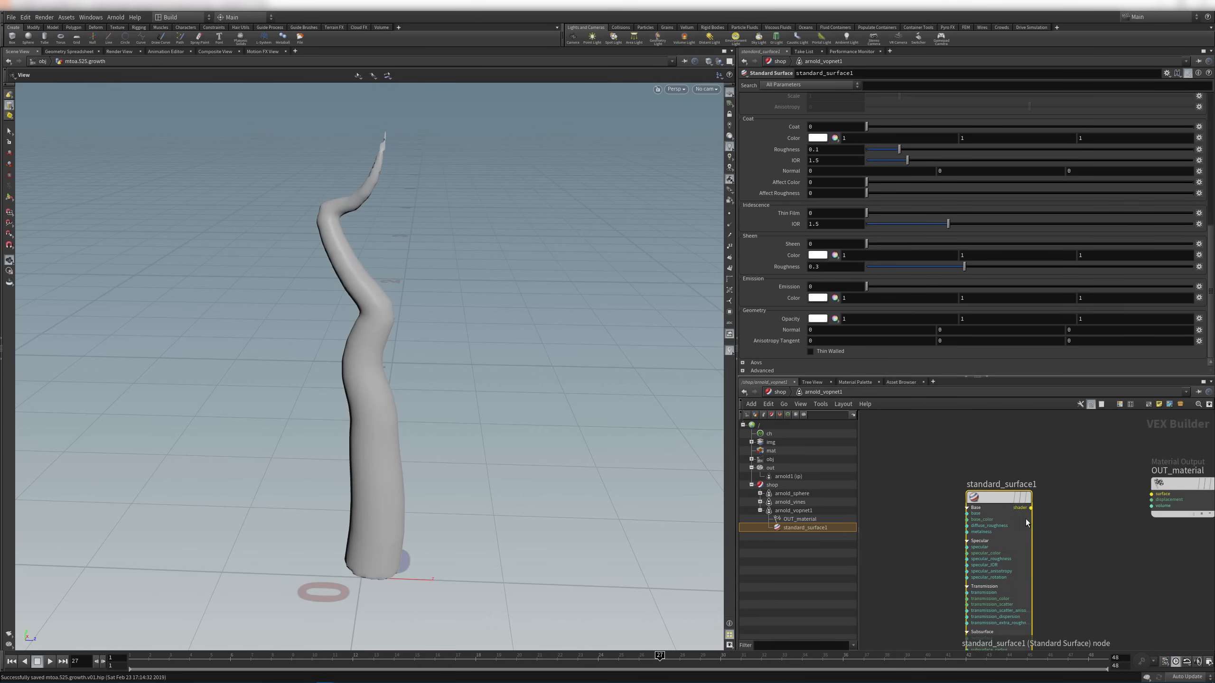
left_click(1152, 494)
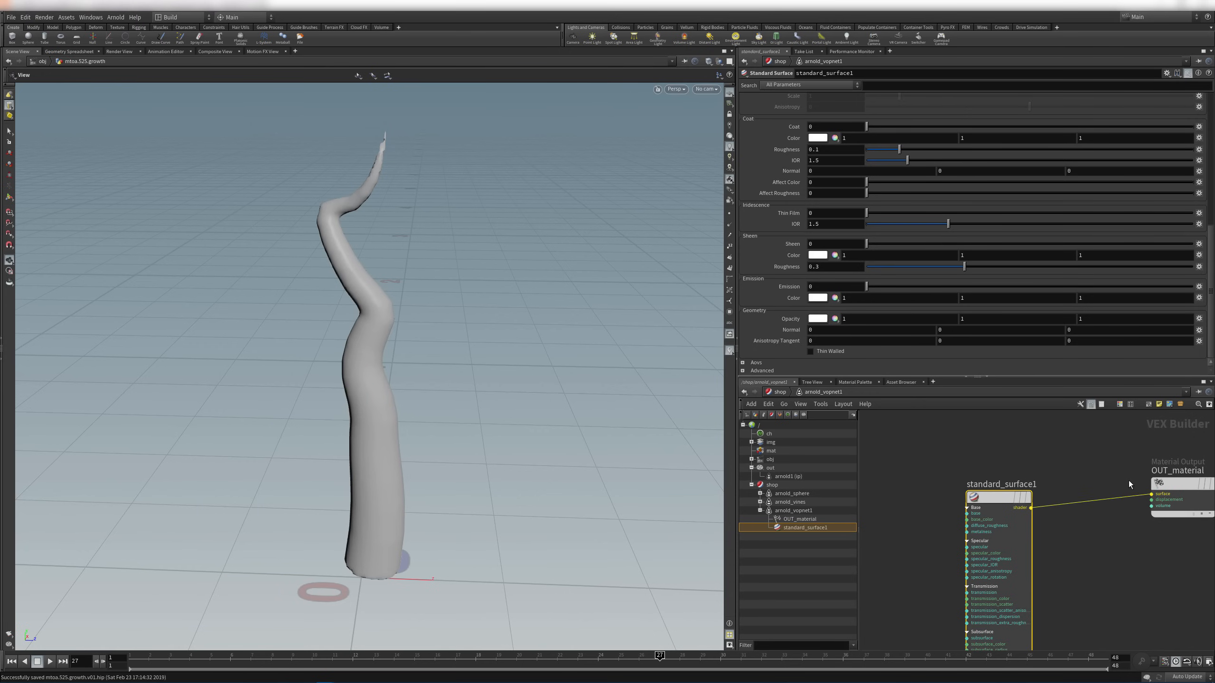
Select the mtoa.525.growth geometry object in the scene tree
left_click(751, 459)
left_click(760, 485)
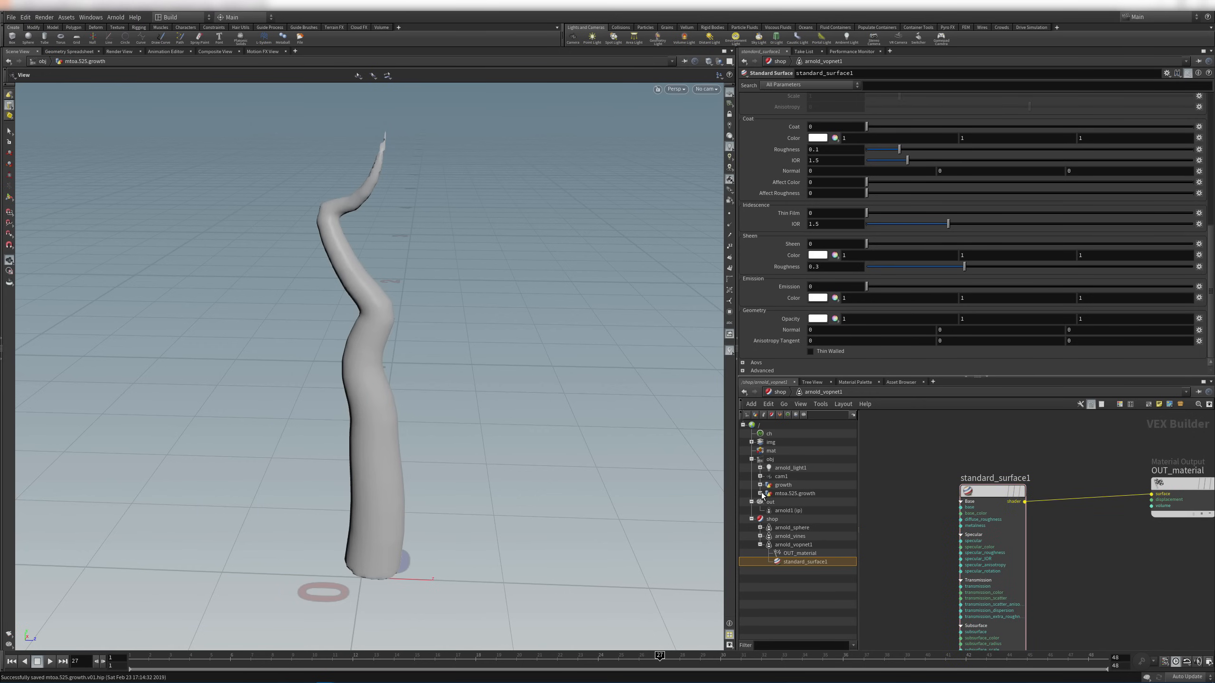
left_click(777, 495)
Inside the mtoa.525.growth network, set the display flag on material1
double_click(1033, 495)
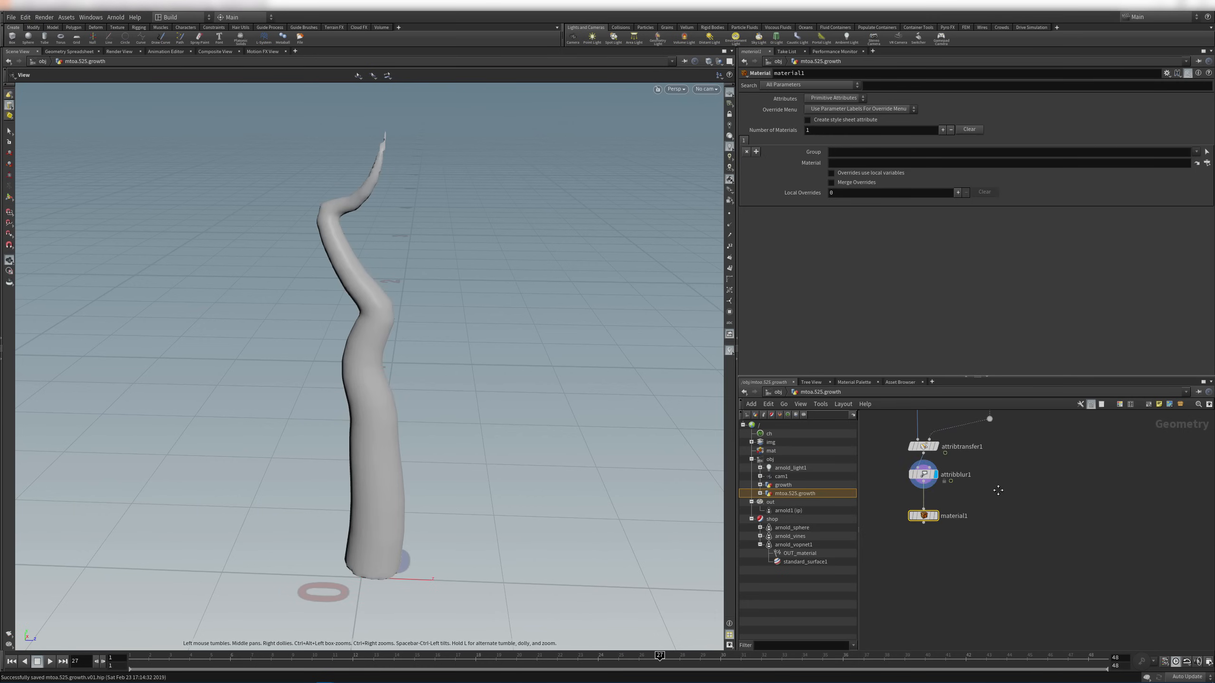
middle_click_drag(998, 489, 1003, 627)
scroll(1005, 577, "down", 3)
scroll(1007, 575, "up", 4)
middle_click_drag(1023, 559, 1074, 383)
scroll(983, 531, "up", 4)
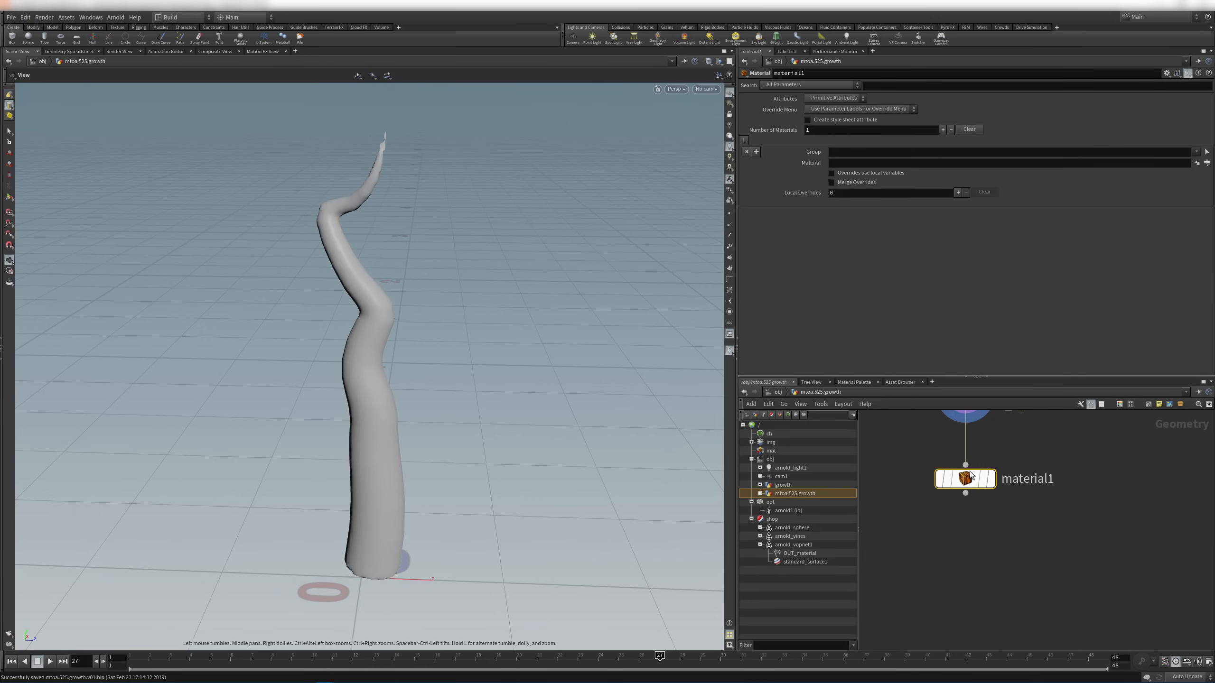
left_click(991, 478)
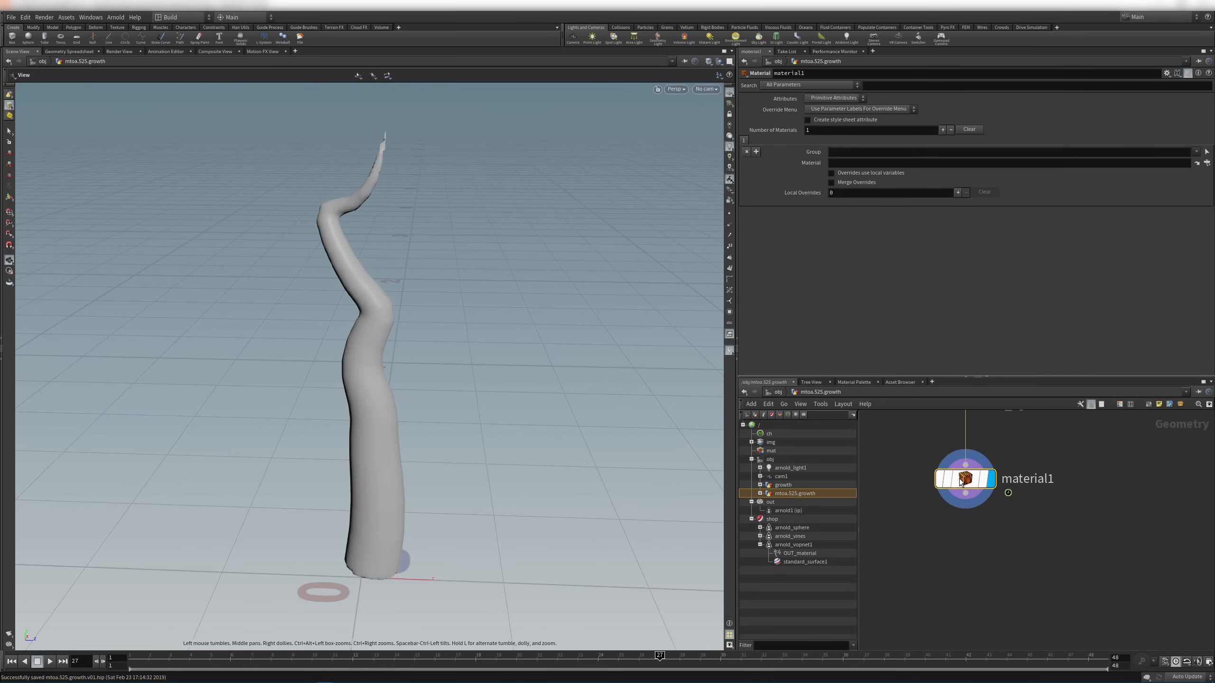
Assign /shop/arnold_vopnet1 as material1's Material and go to that shader network
left_click(1207, 163)
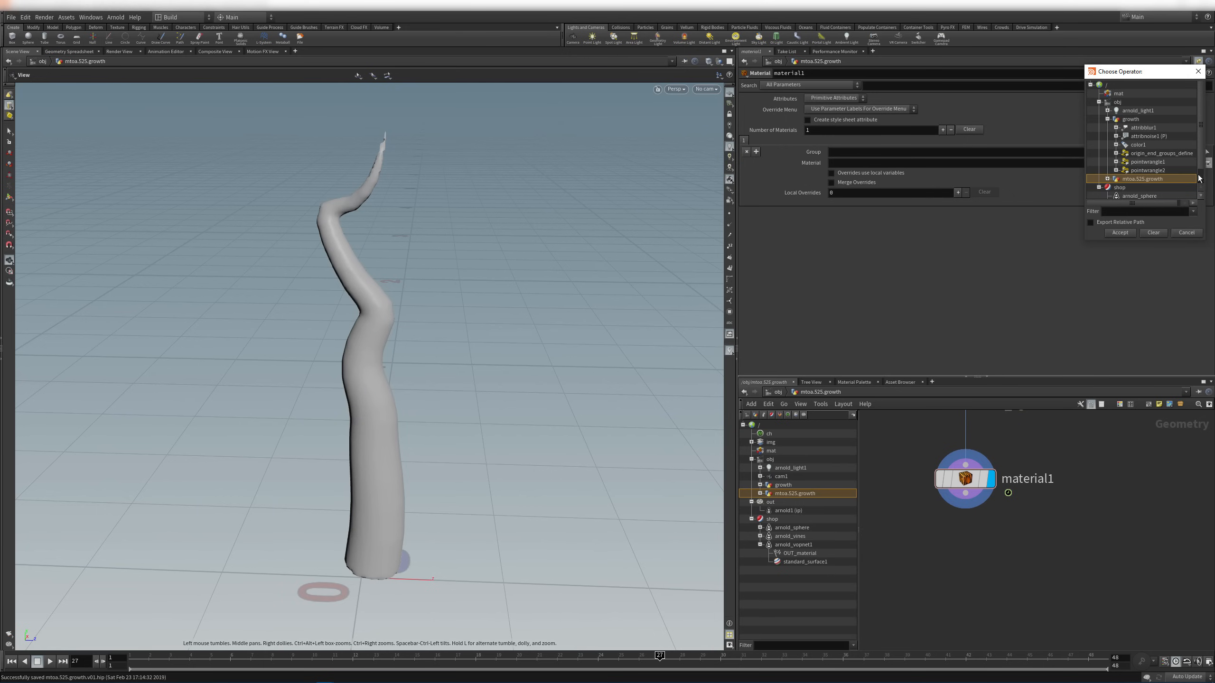
right_click_drag(1164, 216, 1187, 266, "alt")
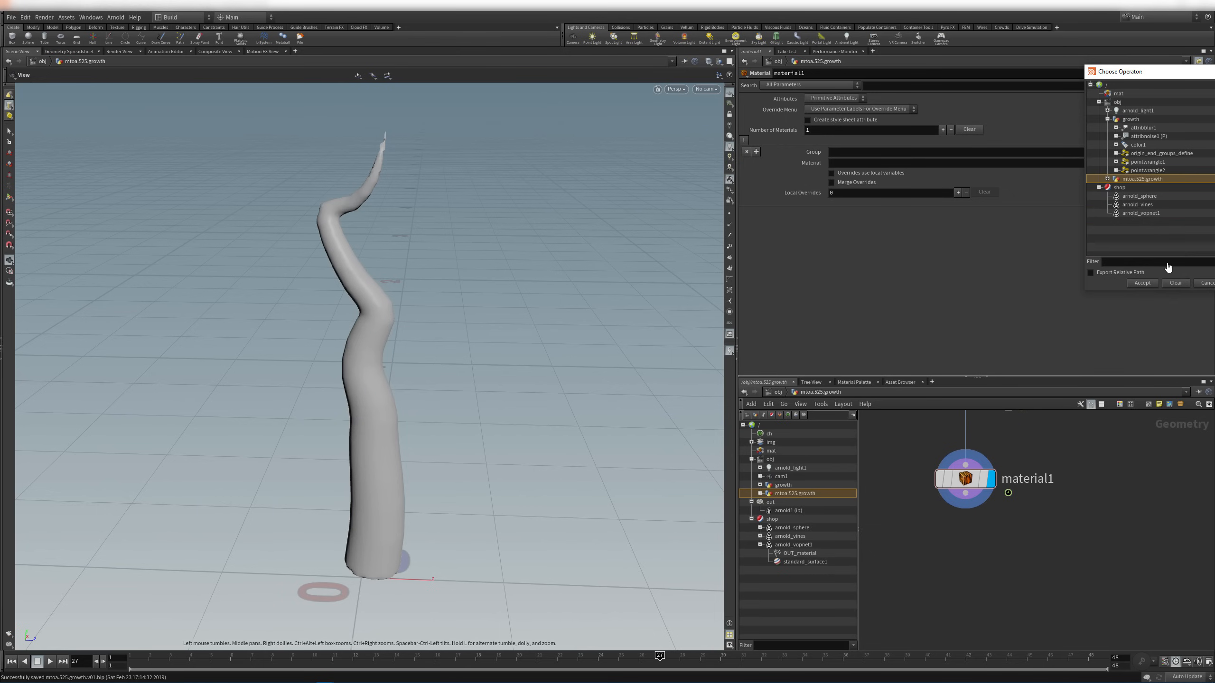
left_click_drag(1176, 266, 977, 364, "alt")
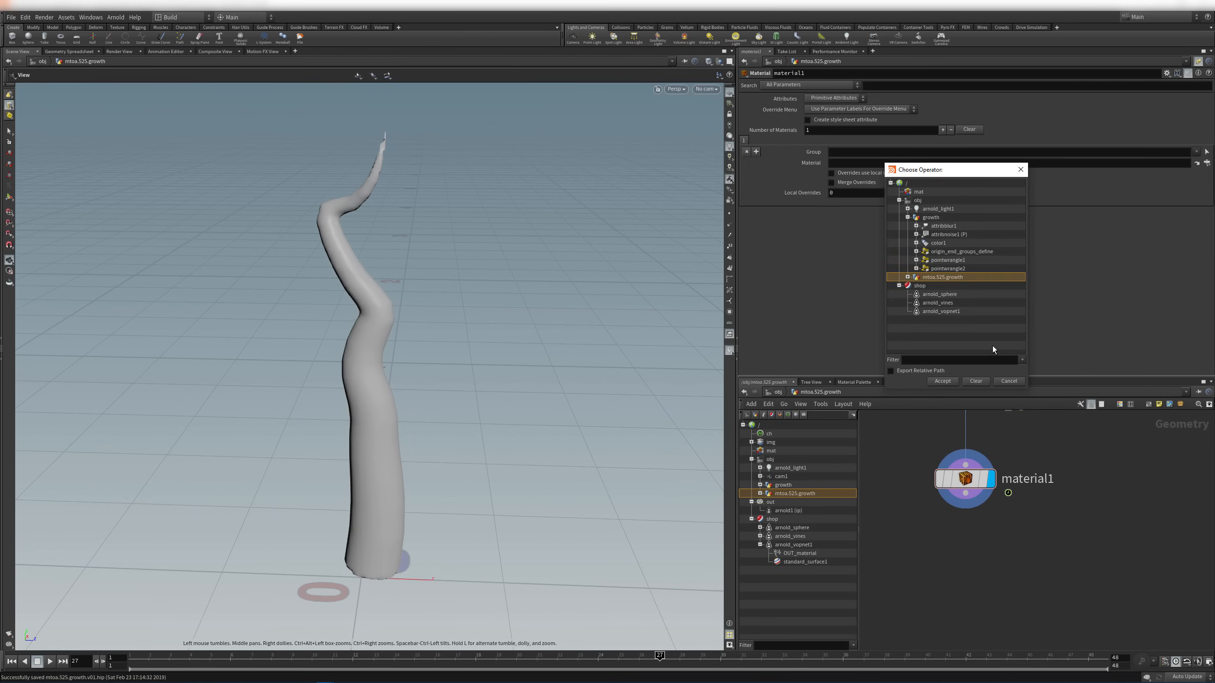
left_click(934, 311)
left_click(942, 381)
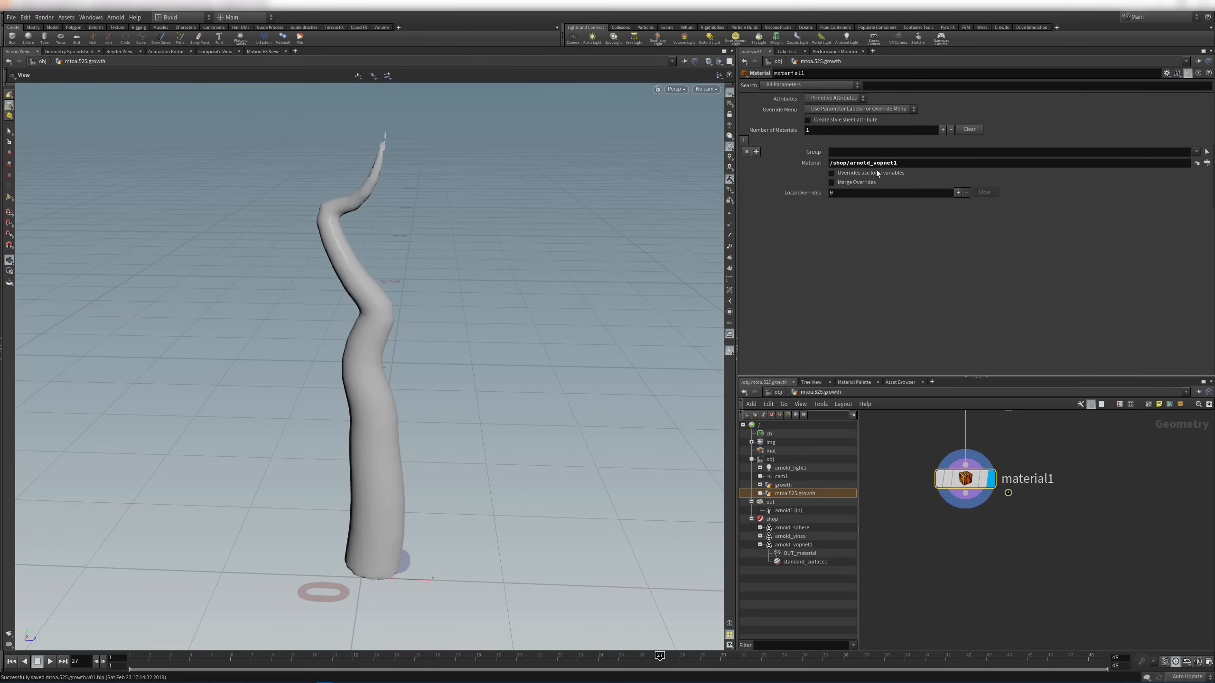
left_click(794, 544)
double_click(1047, 472)
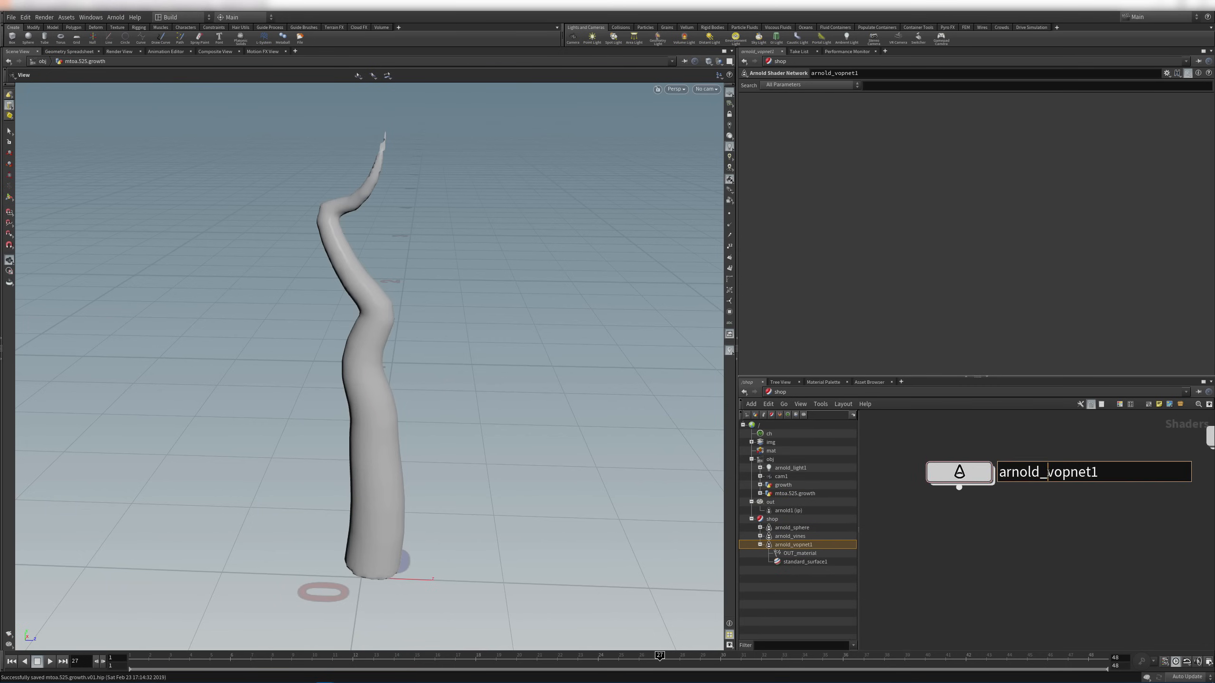
Rename the arnold_vopnet1 shader network to vineASN
key("ctrl+a")
type("arnold")
key("ctrl+a")
key("BackSpace")
type("vinesVOP")
key("Return")
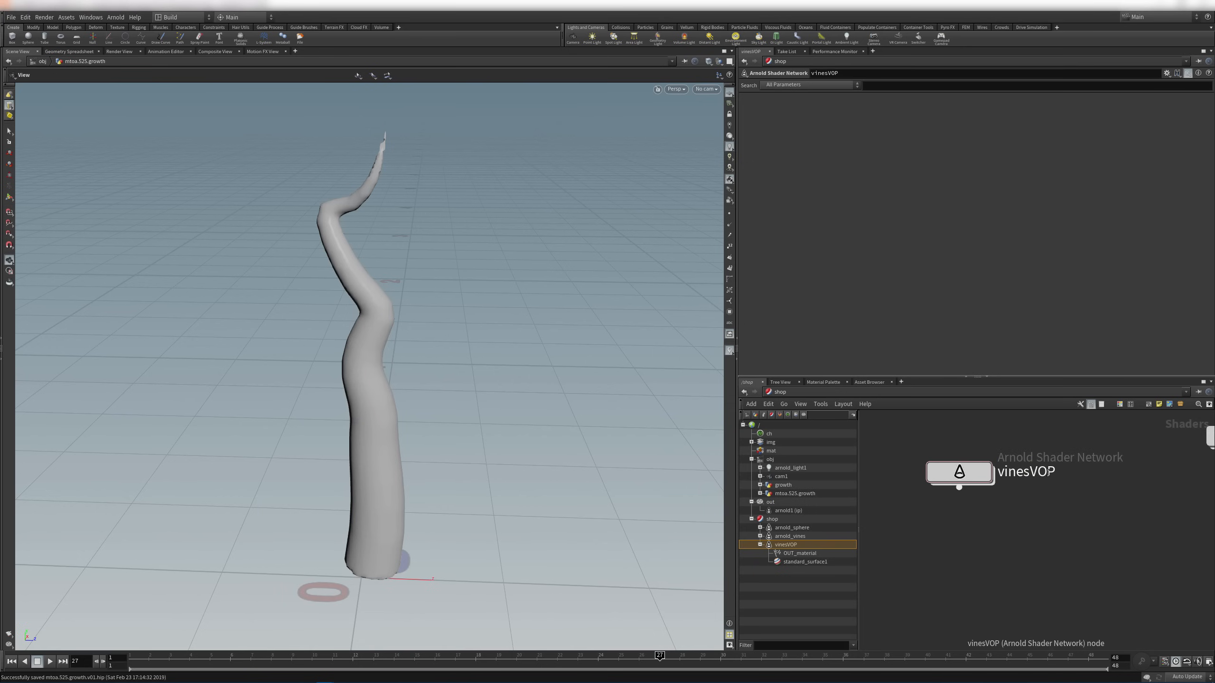
left_click(1049, 474)
left_click_drag(1031, 474, 1095, 479)
type("ASN")
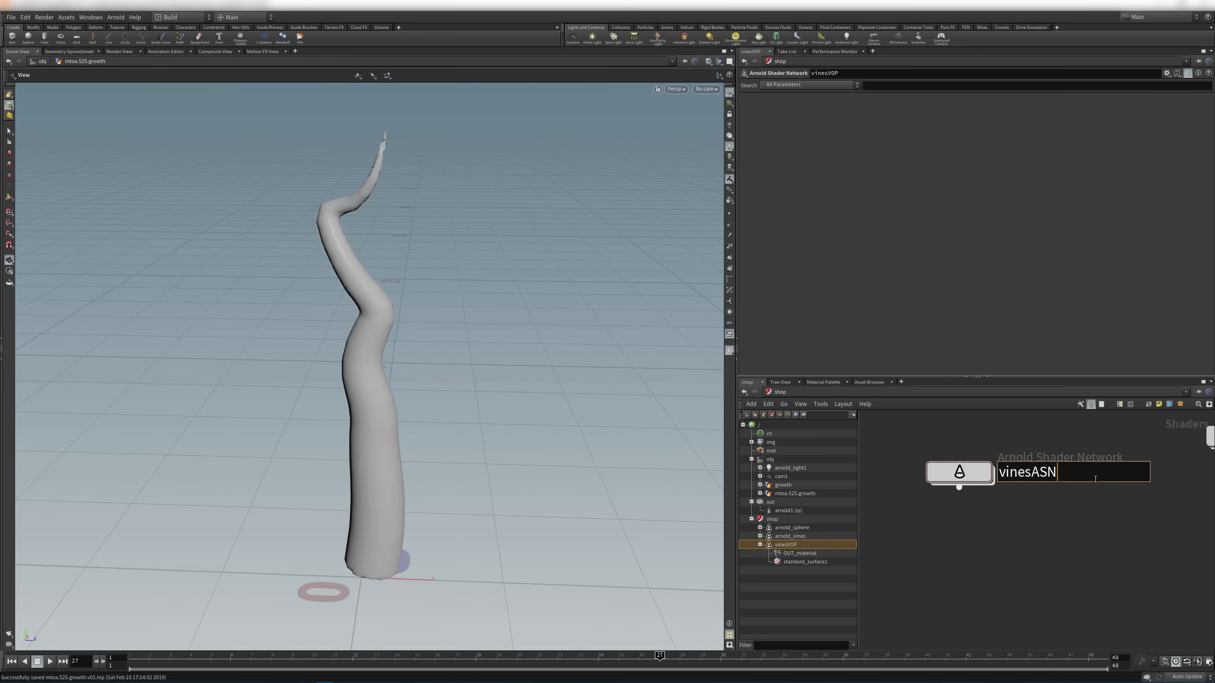
key("Return")
left_click(1021, 471)
key("BackSpace")
key("Return")
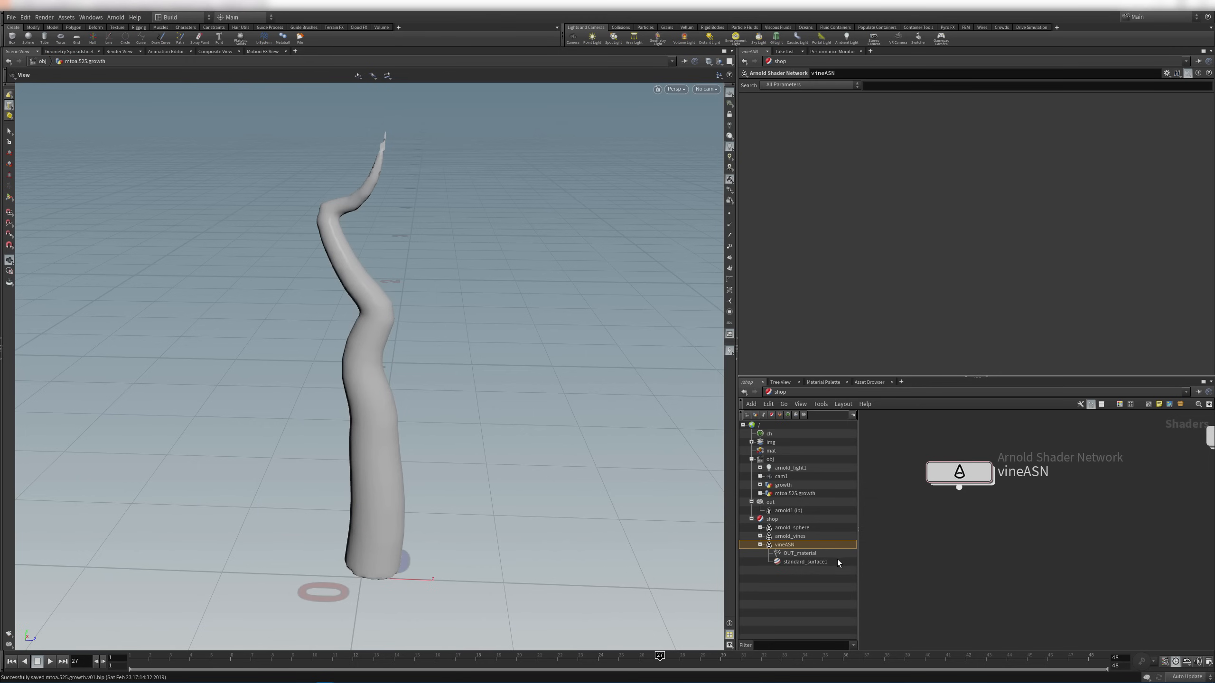
Check that material1 now points to /shop/vineASN, then return to /obj
left_click(793, 562)
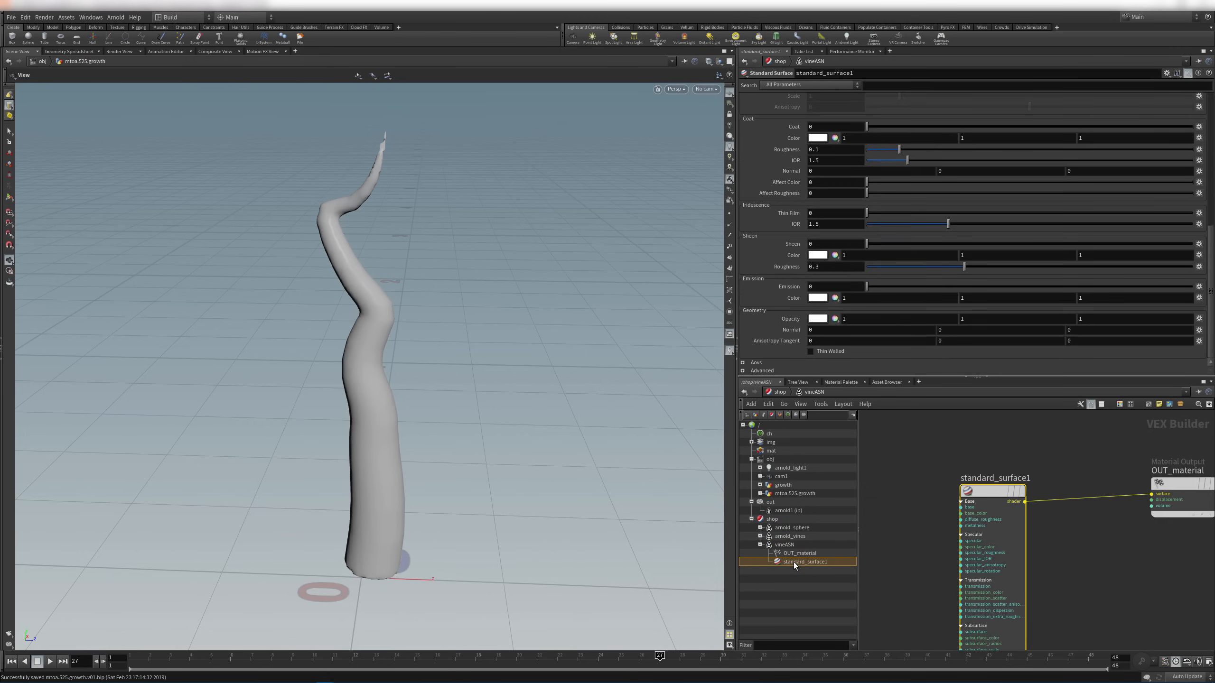
left_click(790, 494)
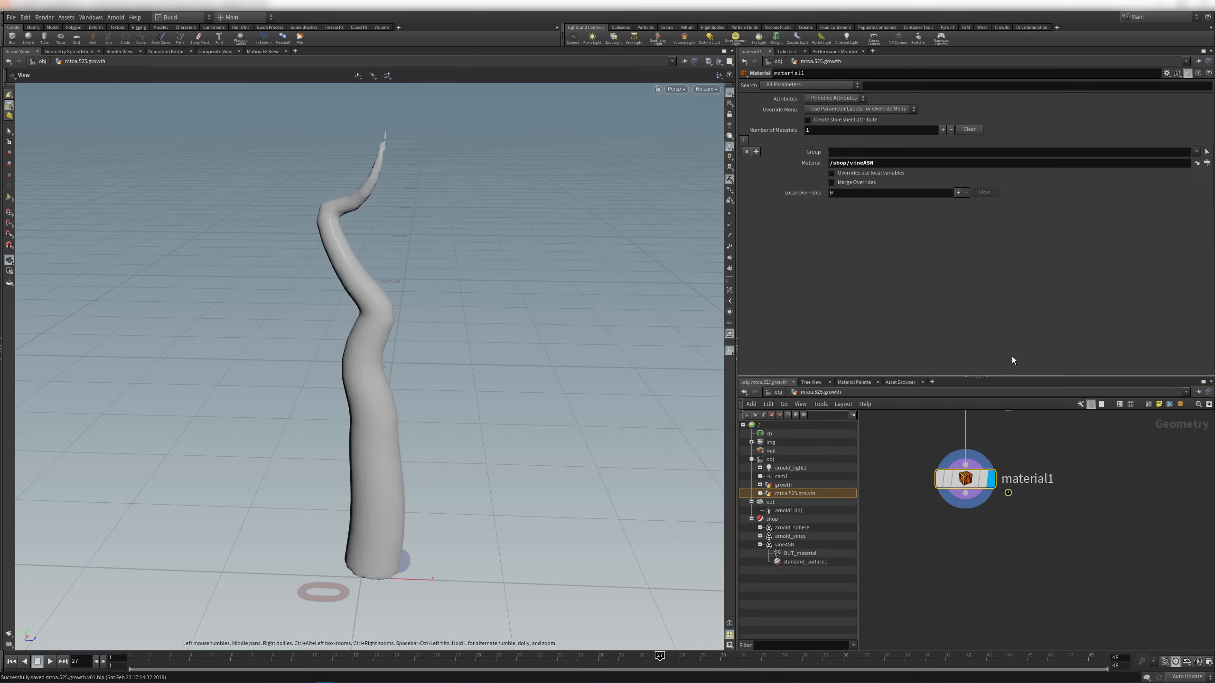
left_click(1028, 529)
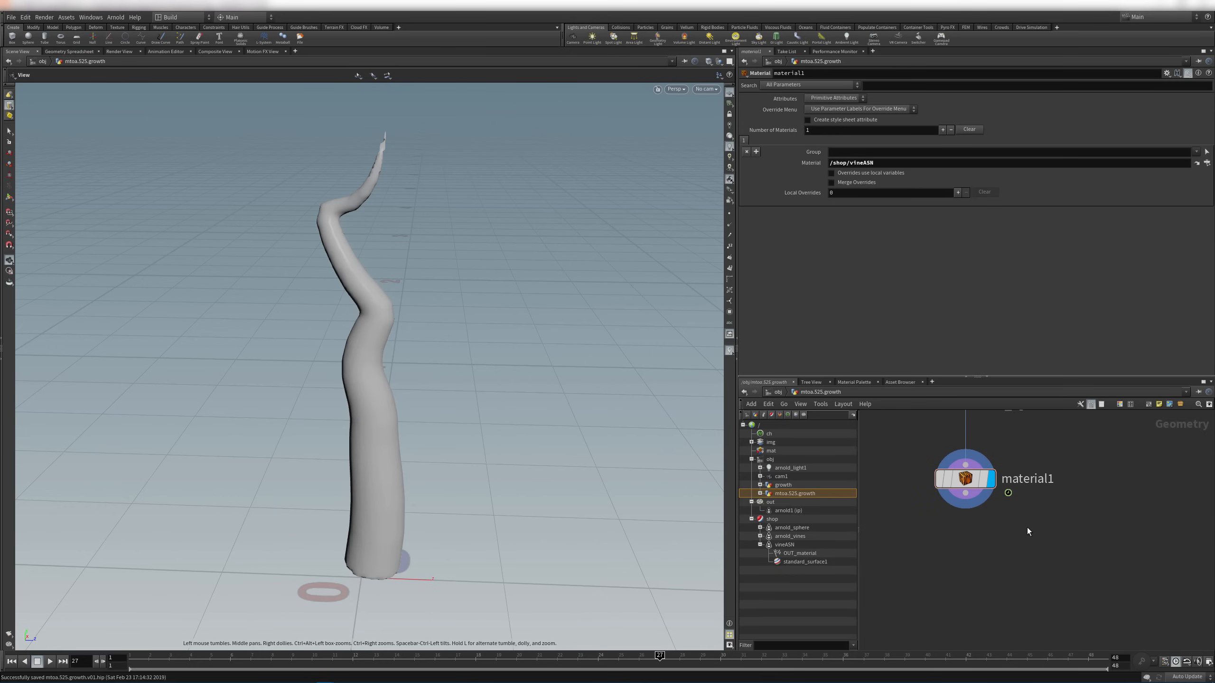
left_click(778, 392)
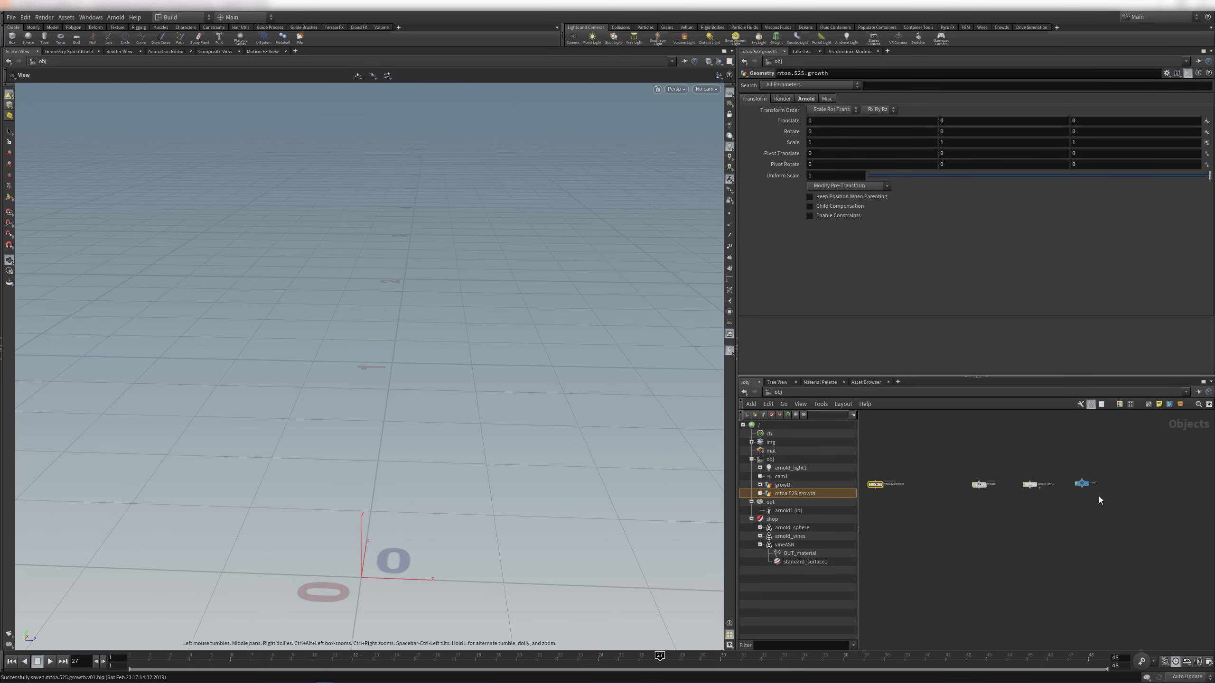
Add an output1 node below material1 in mtoa.525.growth and give it the display flag
scroll(1048, 483, "up", 3)
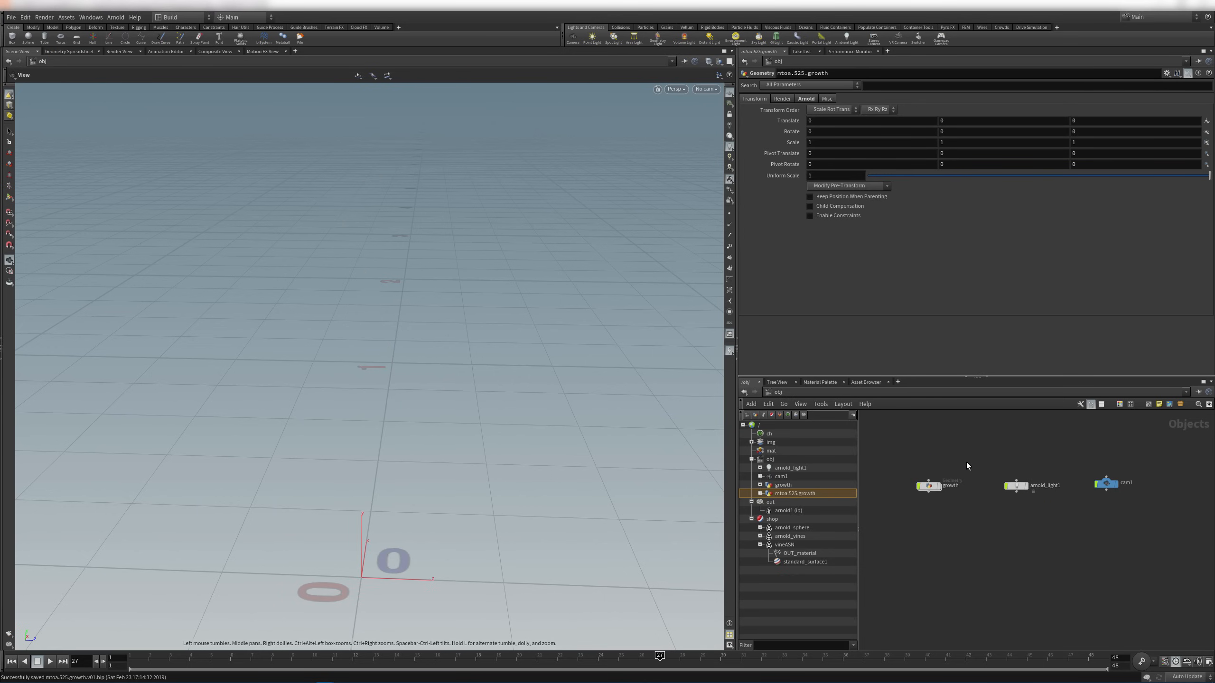
middle_click_drag(985, 446, 1150, 453)
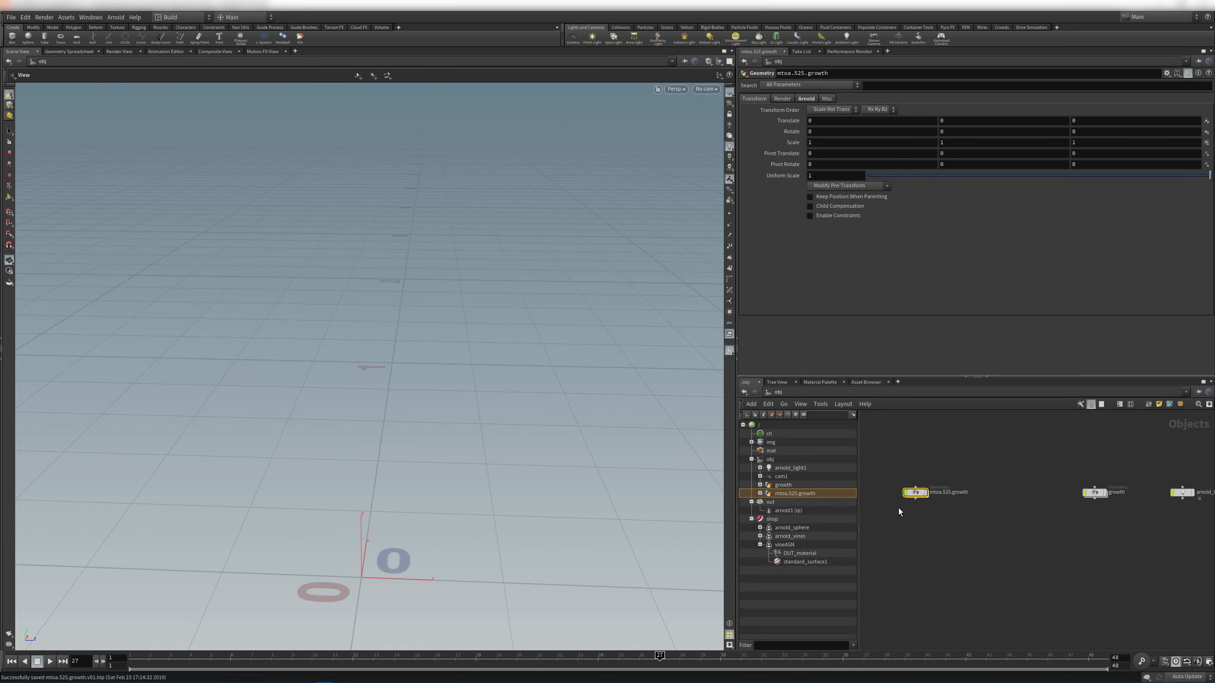
scroll(902, 511, "up", 3)
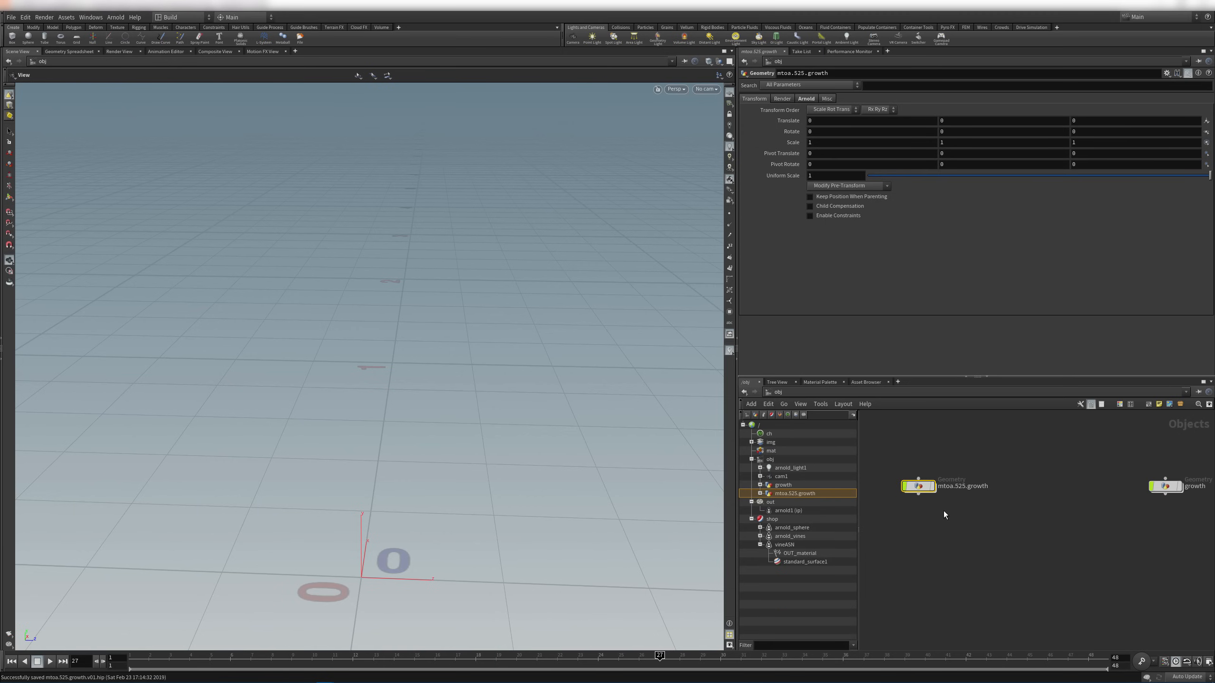
double_click(917, 486)
key("Tab")
type("op")
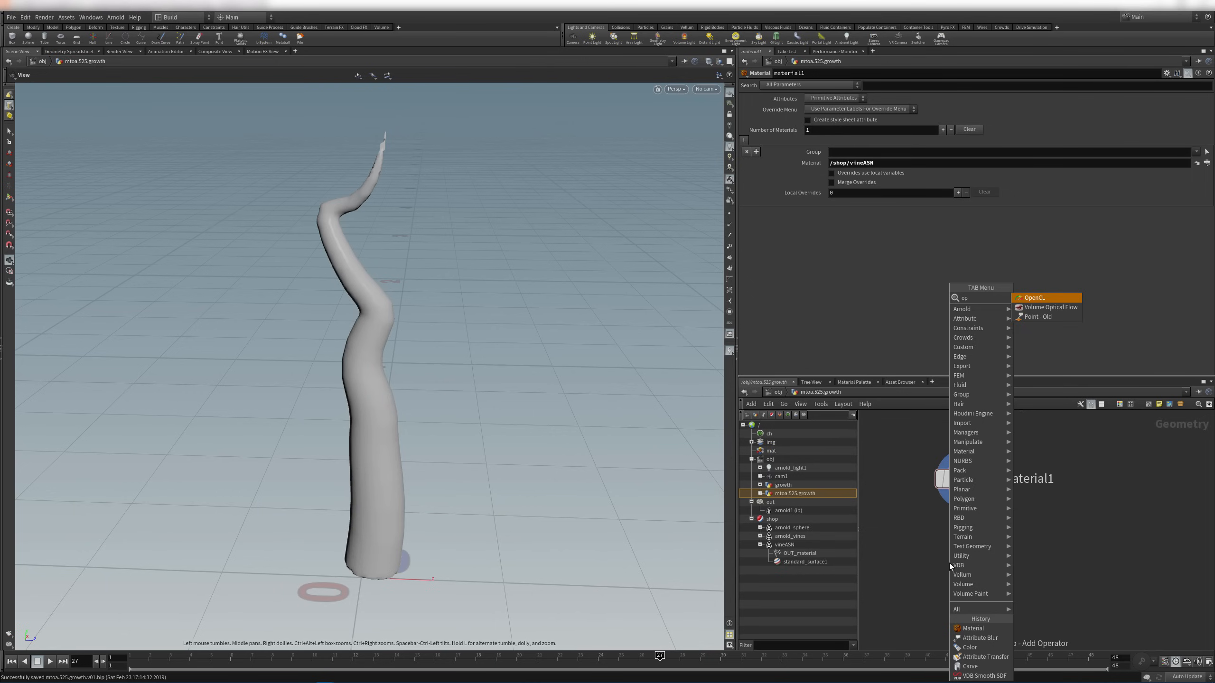
key("BackSpace")
key("BackSpace")
key("BackSpace")
key("BackSpace")
type("oupu")
key("Return")
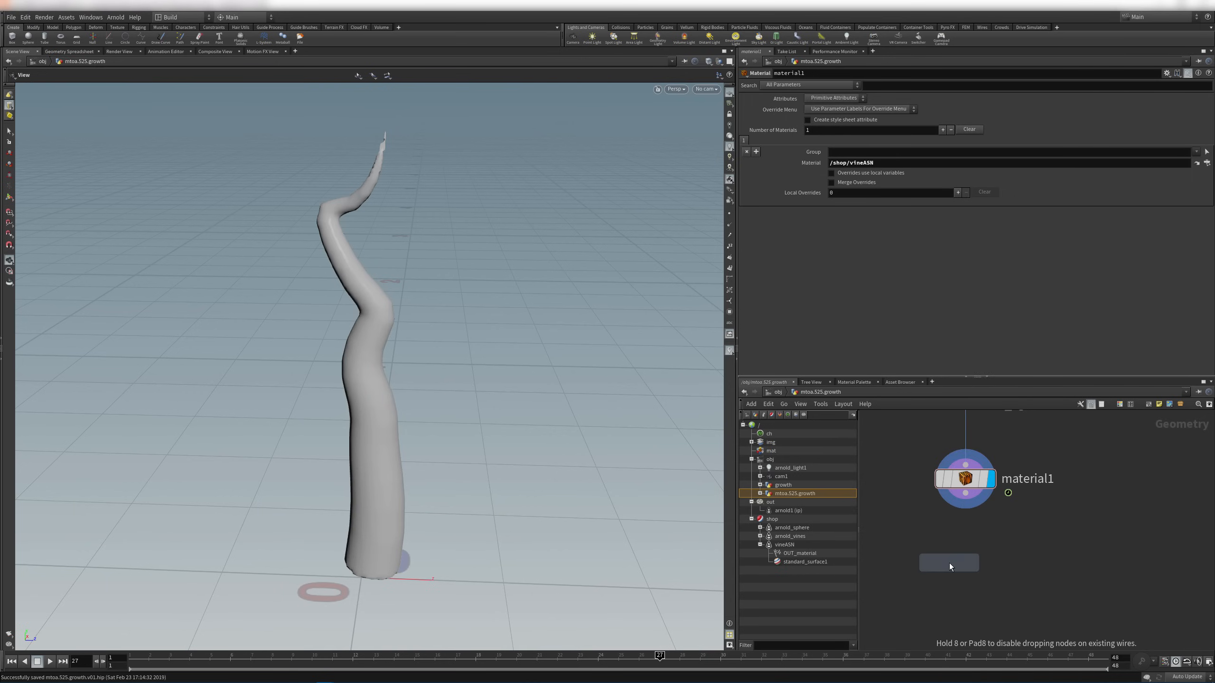
left_click(972, 584)
left_click(998, 587)
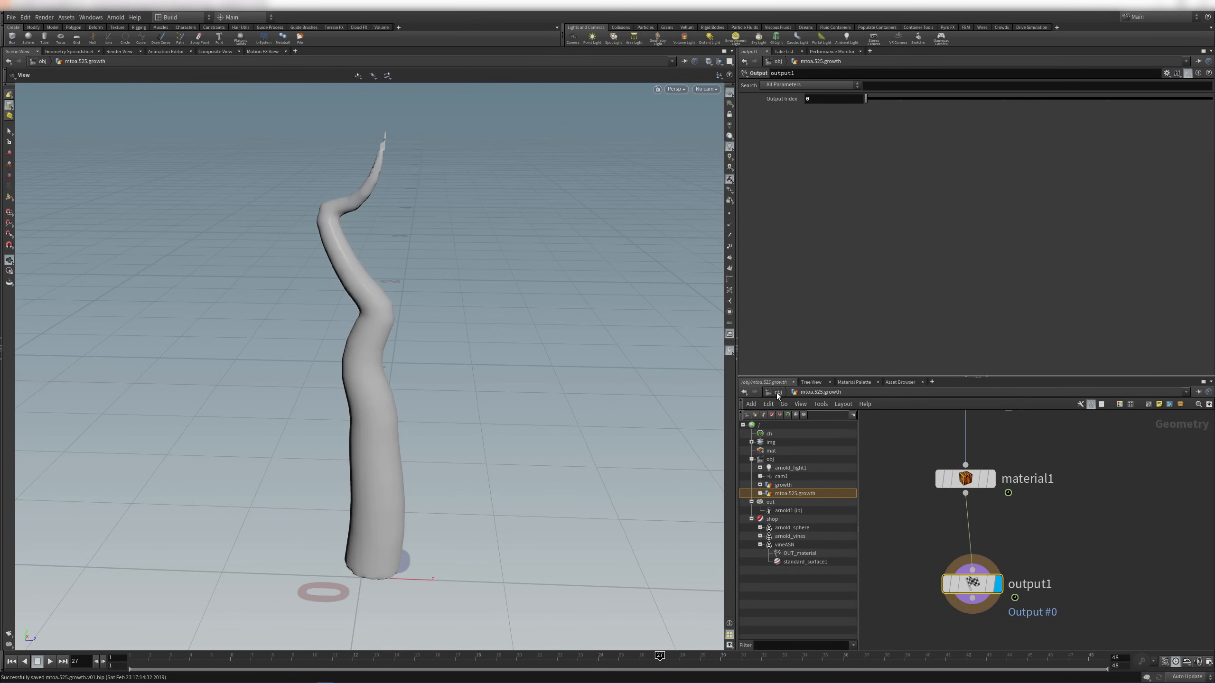
At object level, orbit and scrub the timeline to watch the vine grow
key("u")
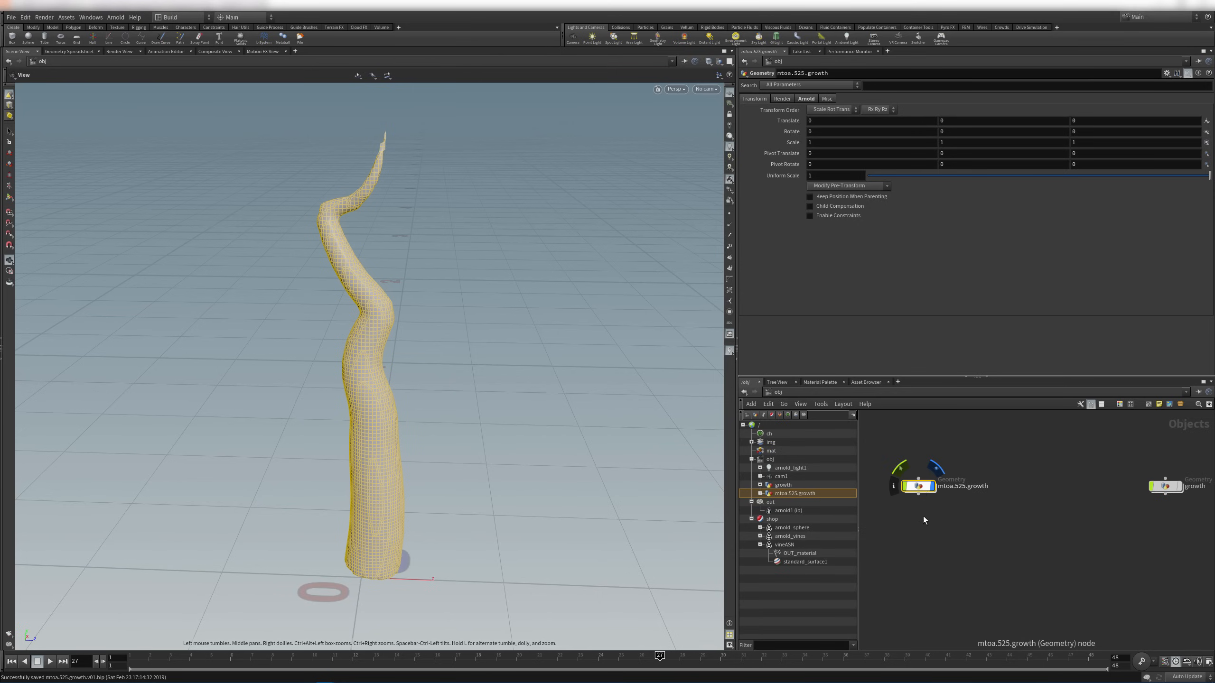
key("Tab")
key("Escape")
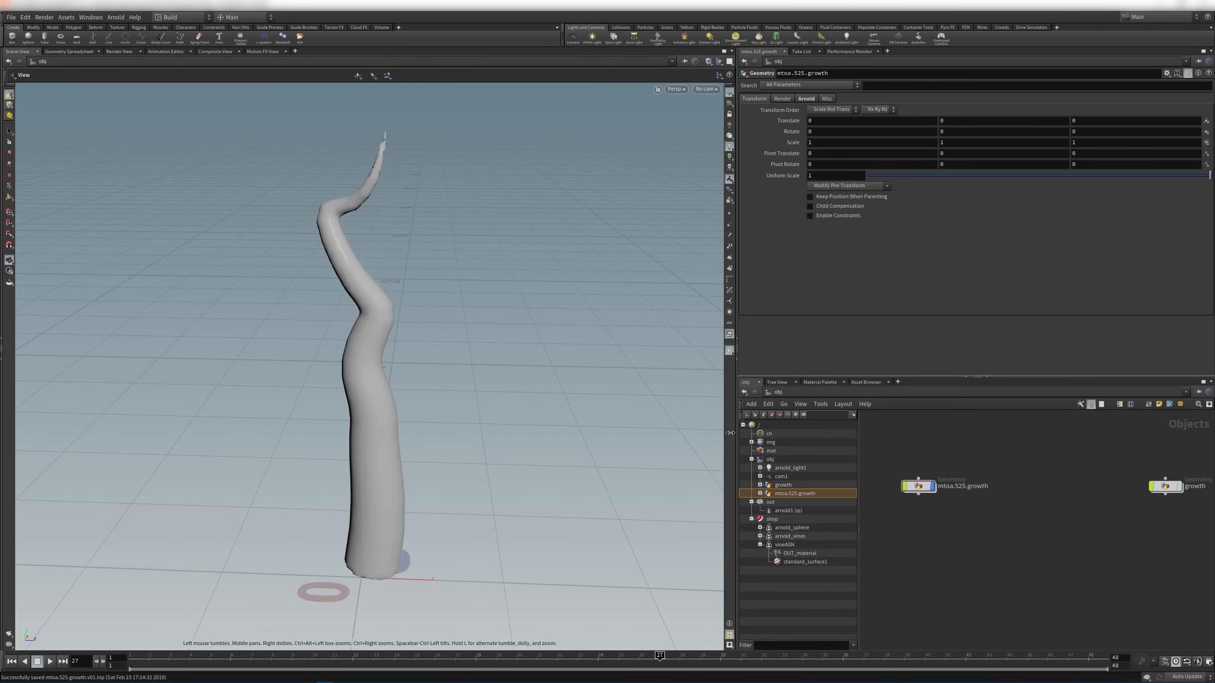
left_click_drag(388, 420, 430, 431)
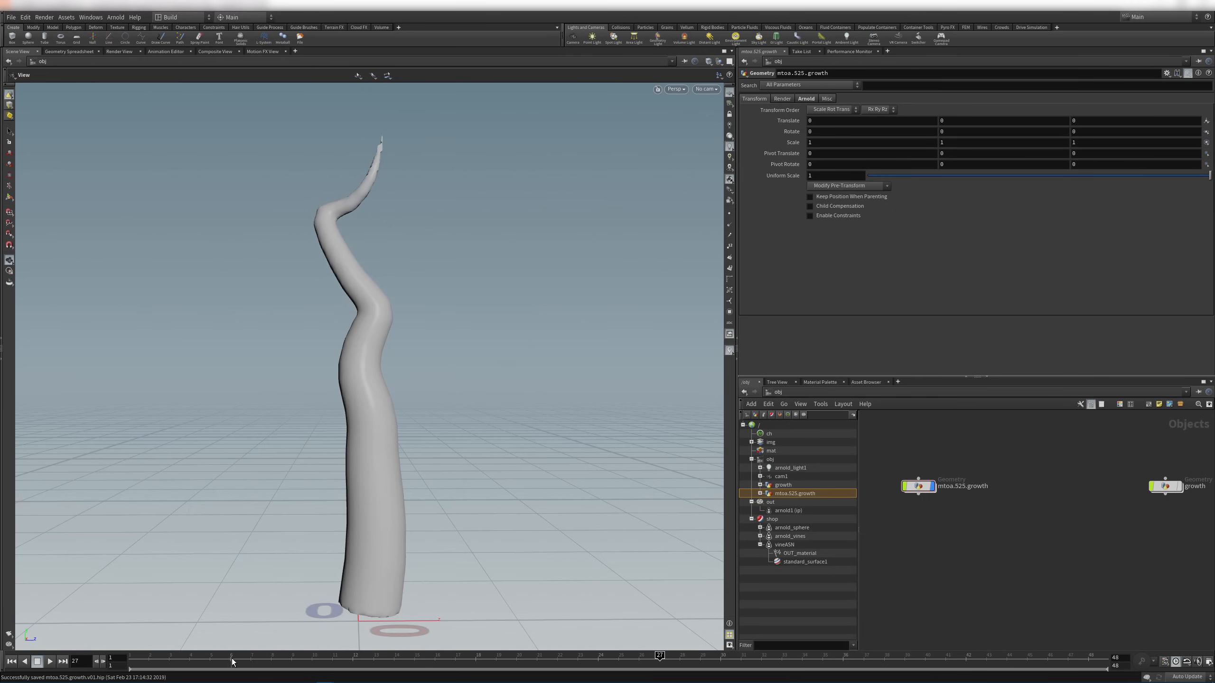
left_click_drag(233, 662, 1095, 663)
right_click_drag(507, 402, 437, 425)
Create cam2 from the view, tie the view to it, and frame the vine from a low side angle
middle_click_drag(436, 425, 563, 489)
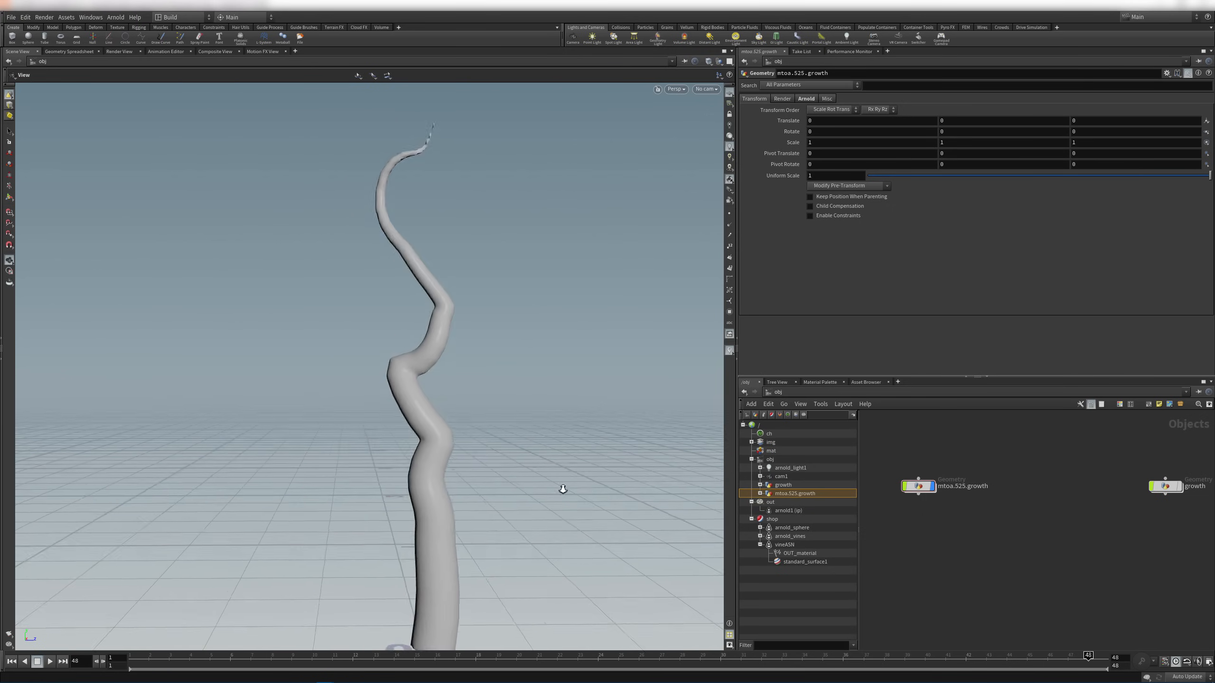
left_click_drag(563, 488, 491, 486)
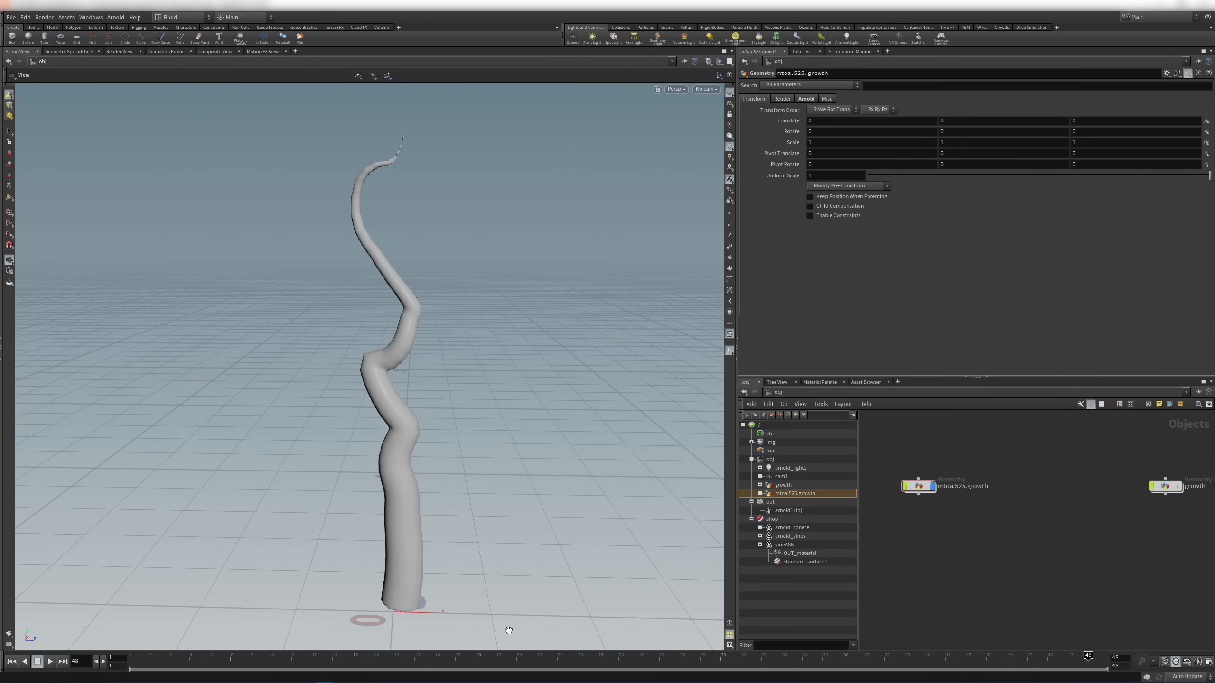
left_click(572, 38, "ctrl")
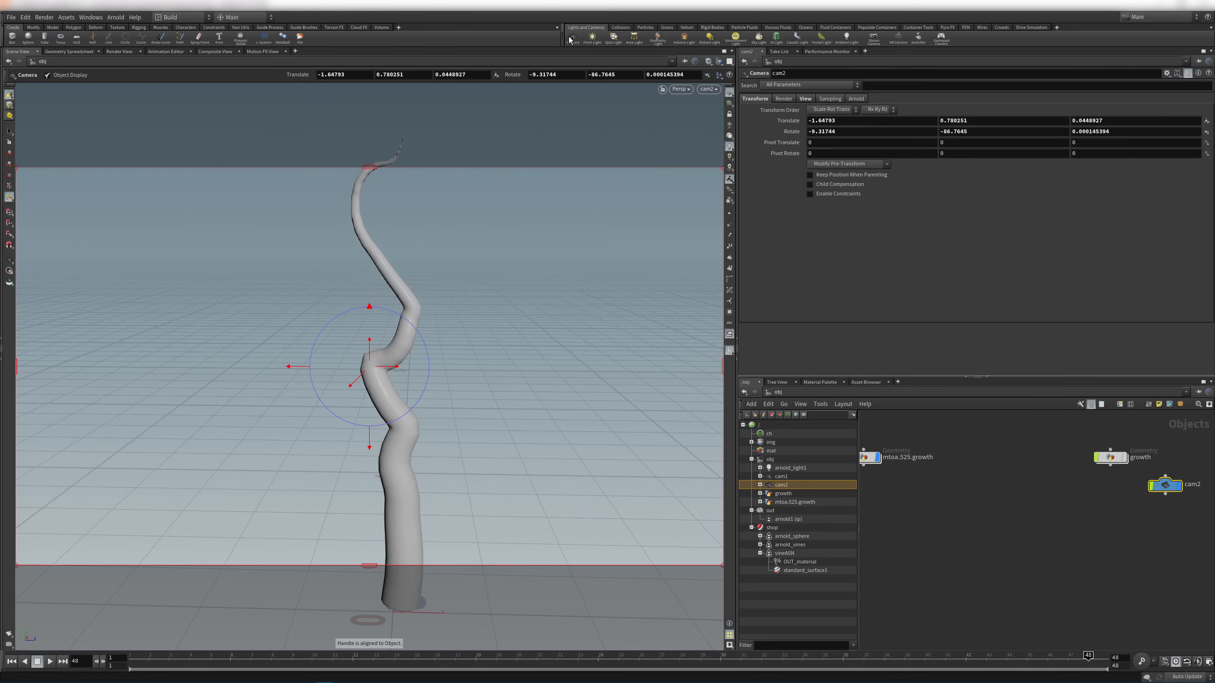
left_click(708, 89)
left_click(719, 218)
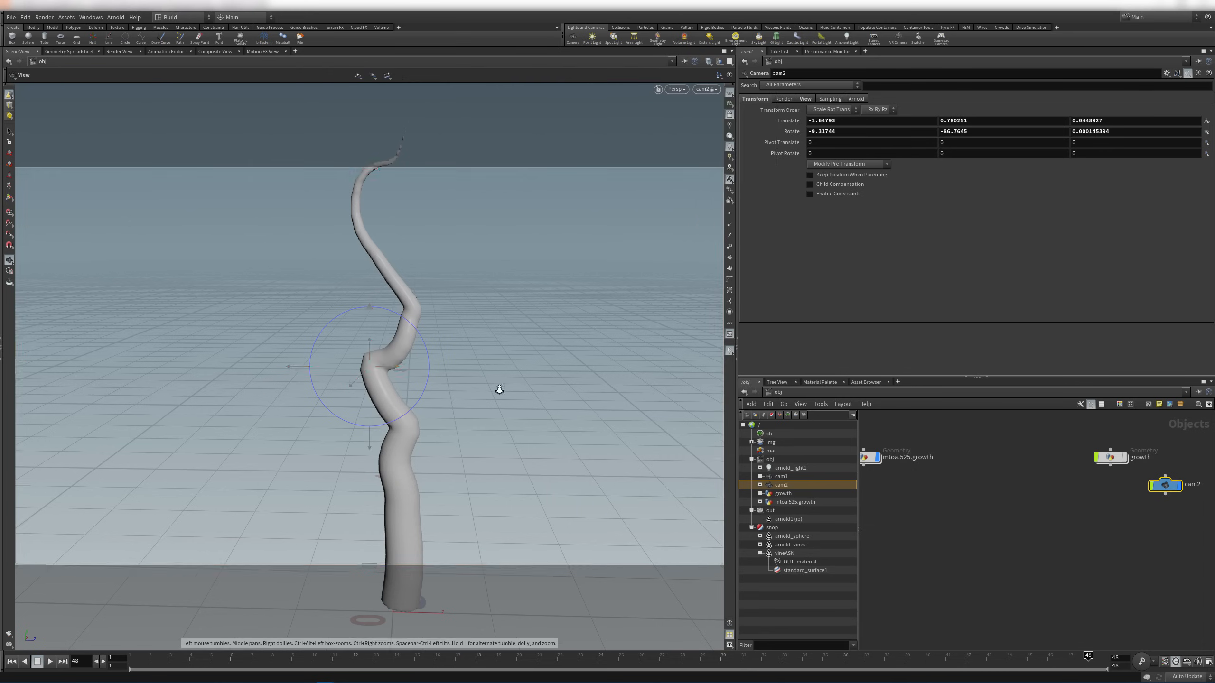
scroll(501, 395, "down", 3)
mouse_move(501, 397)
left_mouse_down()
mouse_move(463, 382)
mouse_move(496, 409)
mouse_move(491, 388)
mouse_move(479, 397)
left_mouse_up()
key("Return")
left_click_drag(221, 663, 1172, 585)
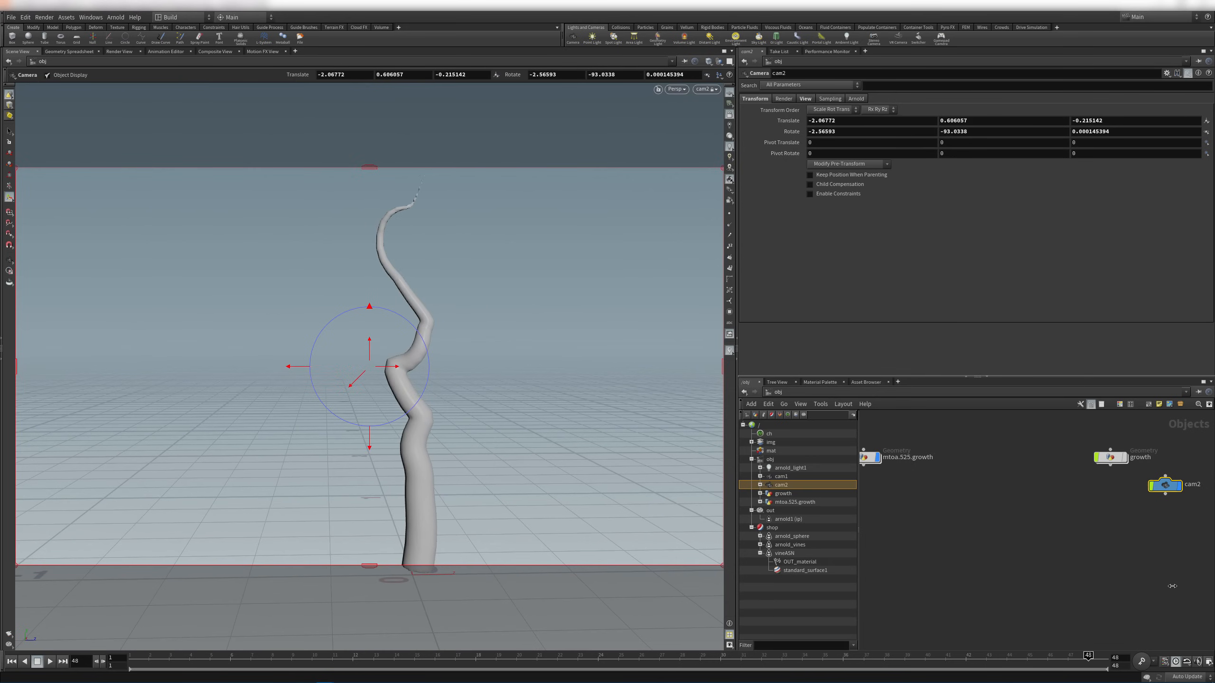
Unlock the view from cam2, tidy its node, and save as mtoa.525.growth.v01.hip
left_click(707, 90)
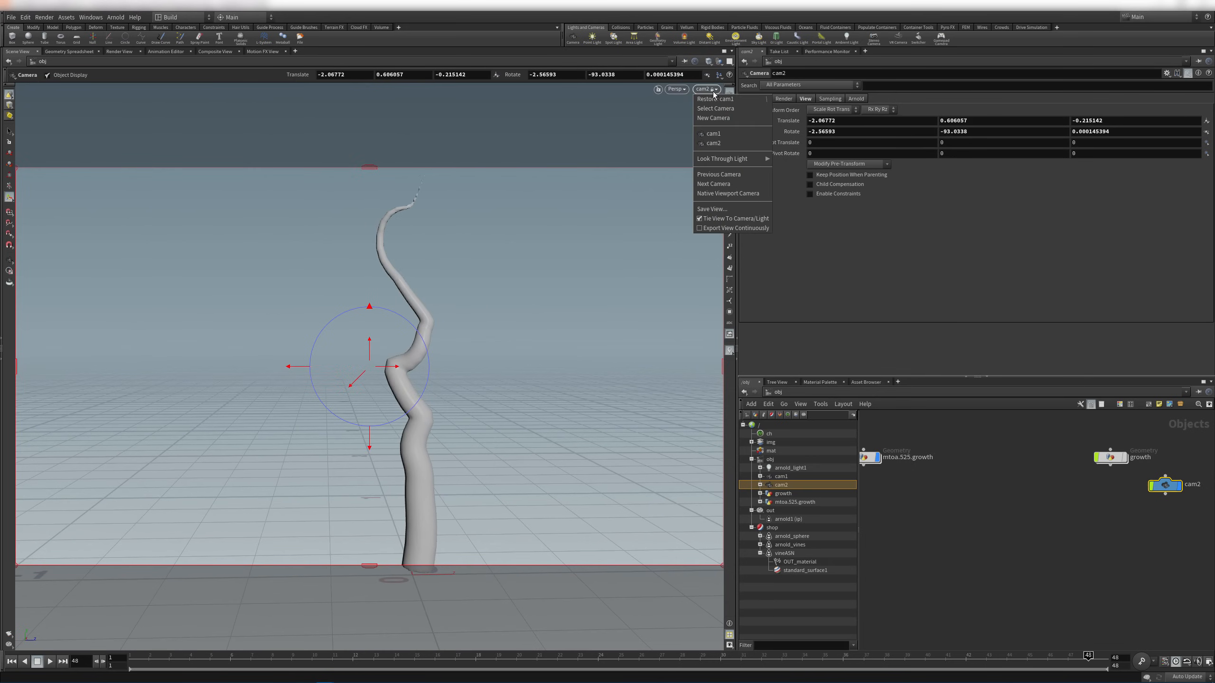
left_click(731, 219)
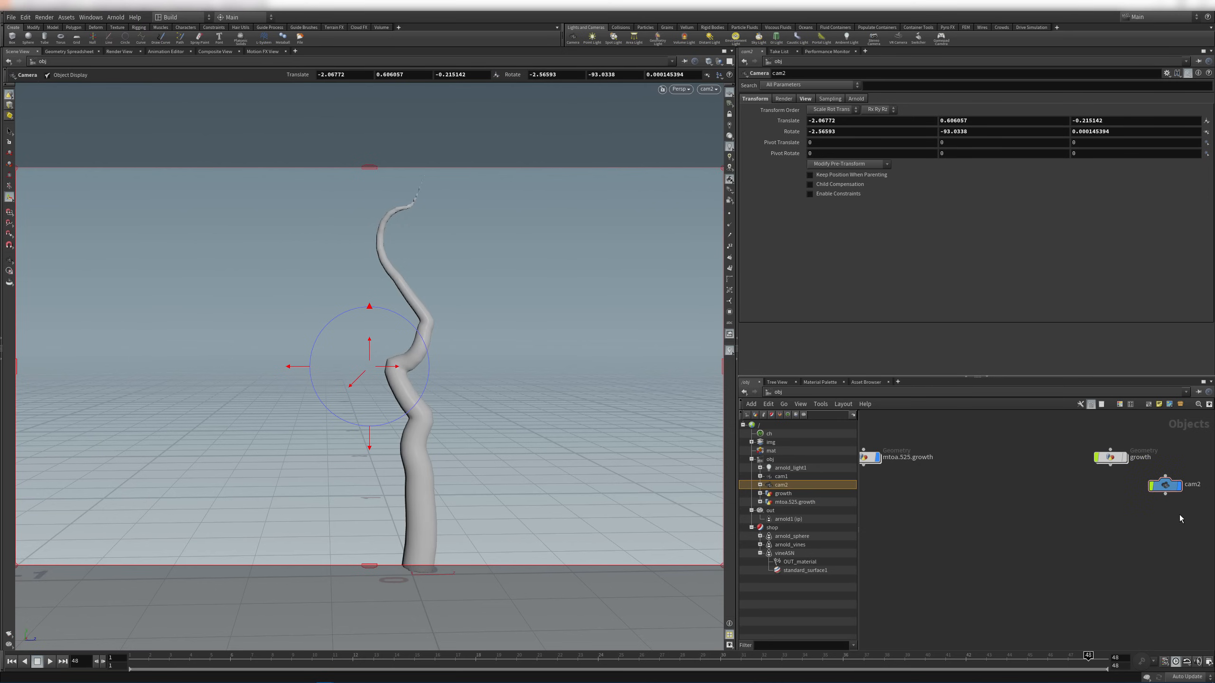
left_click_drag(1174, 491, 956, 438)
scroll(956, 445, "up", 5)
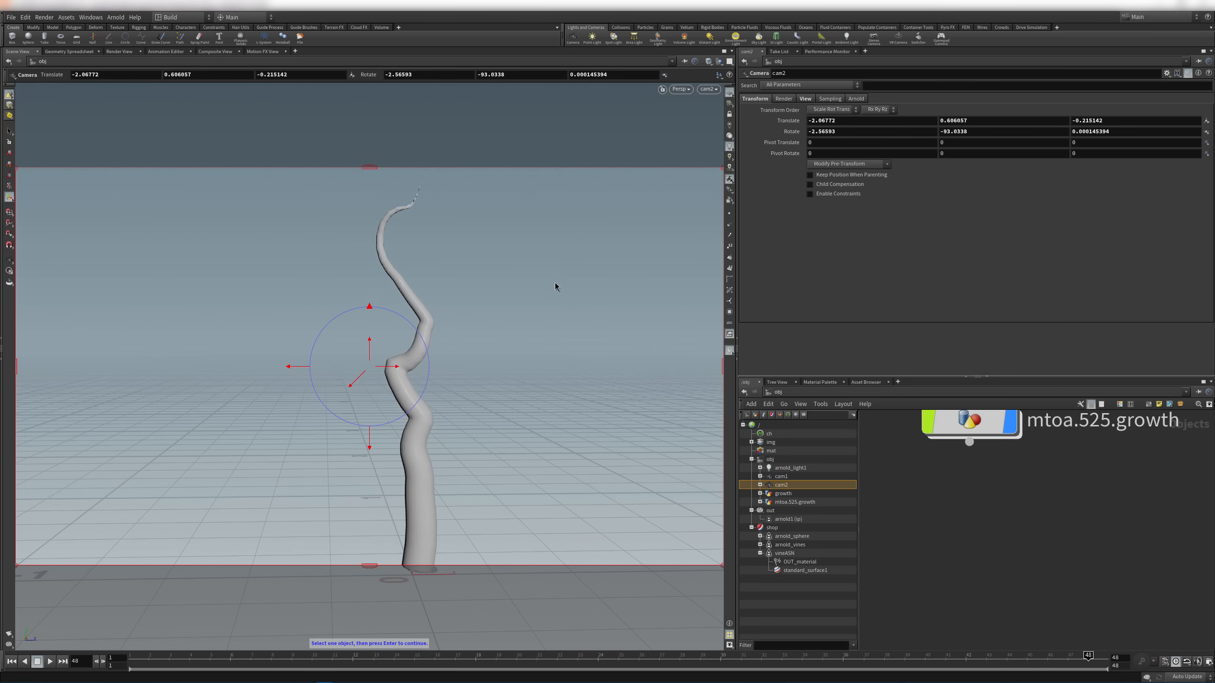
key("ctrl+s")
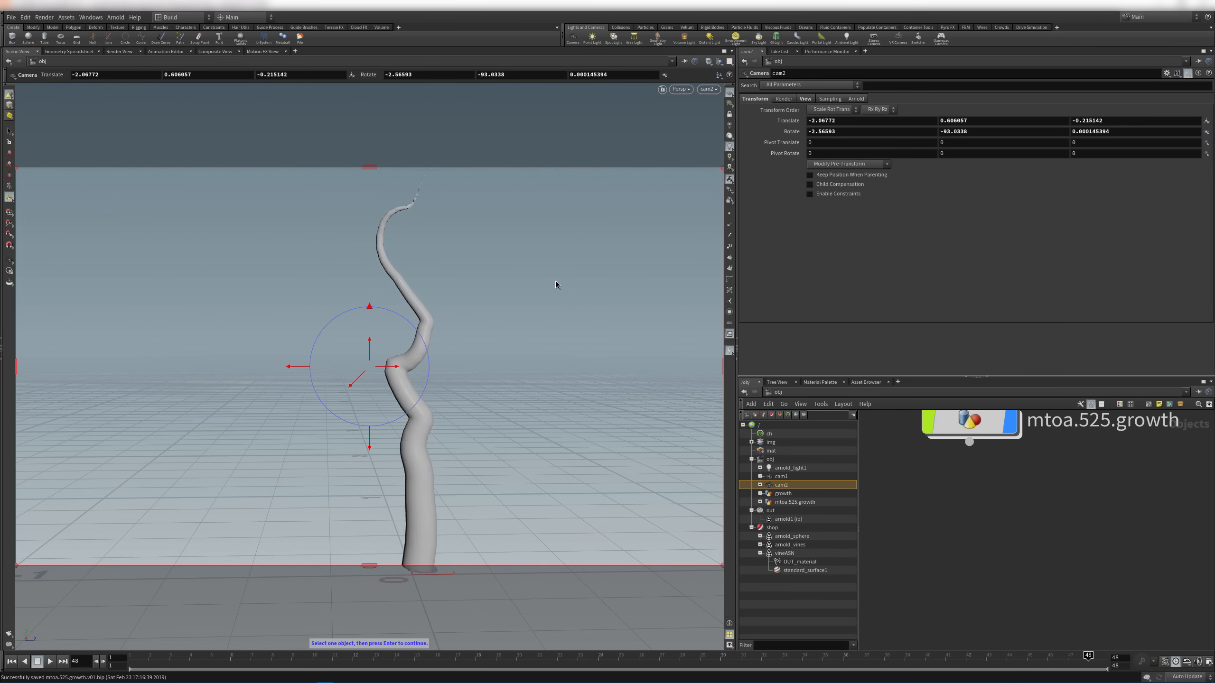
Render the vine in Arnold's Render View through /obj/cam2
left_click(119, 51)
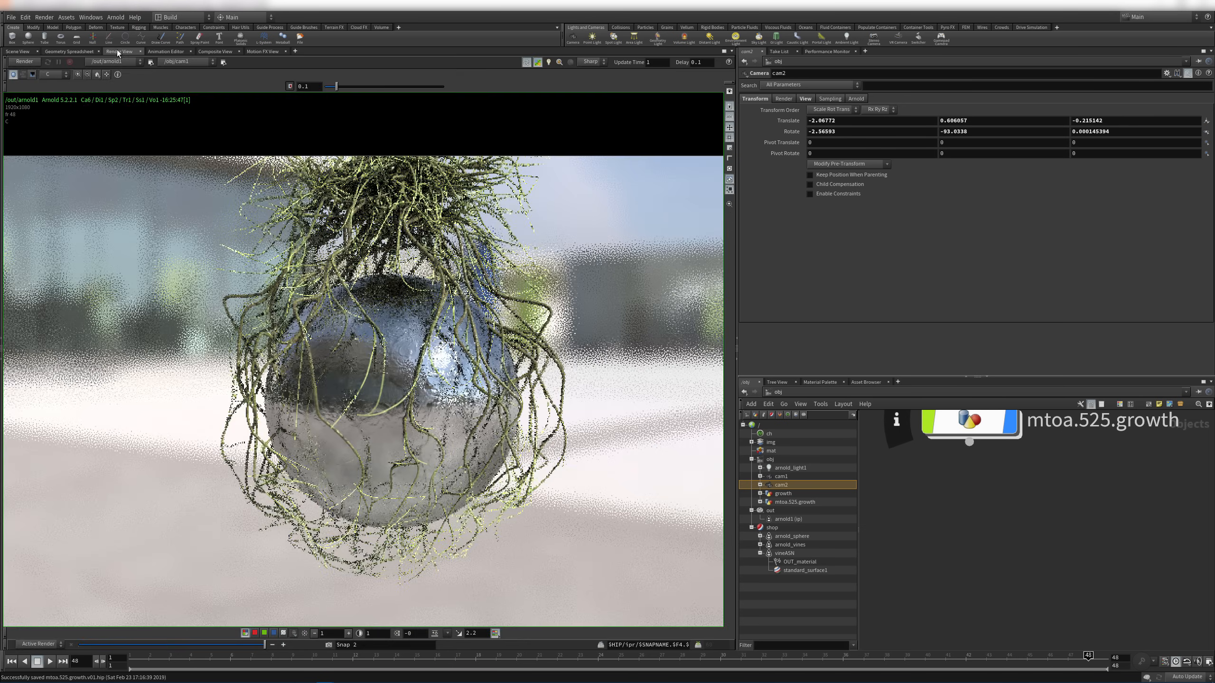
left_click(40, 63)
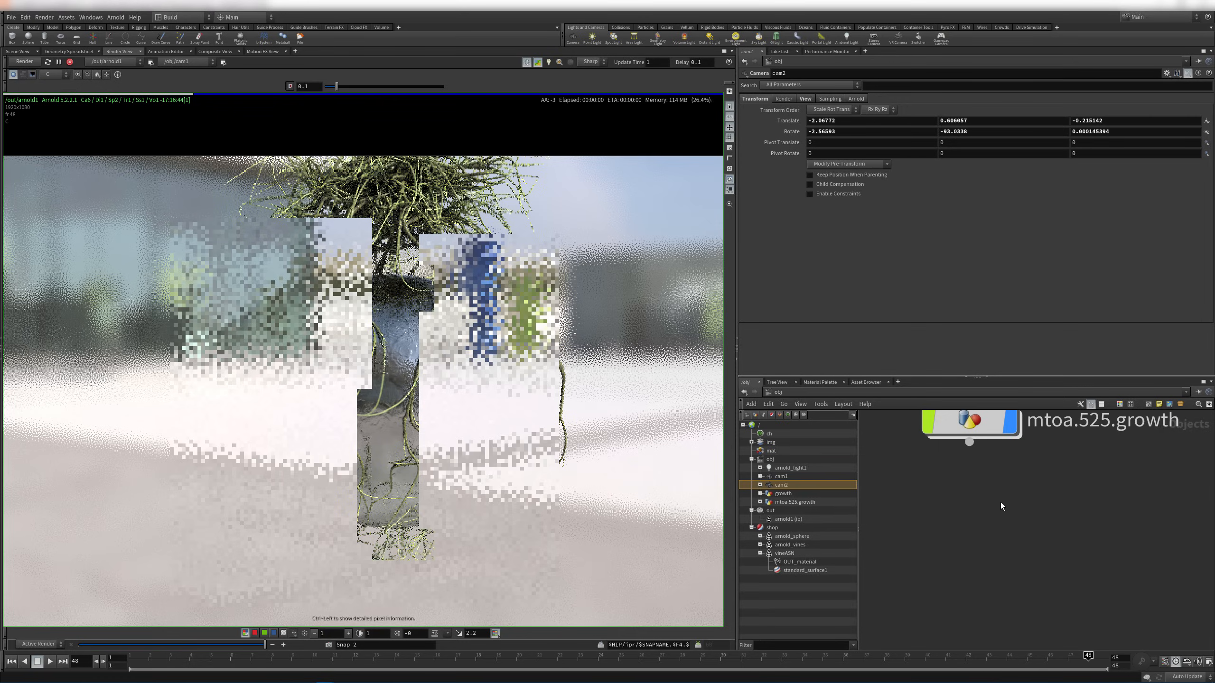
left_click(186, 62)
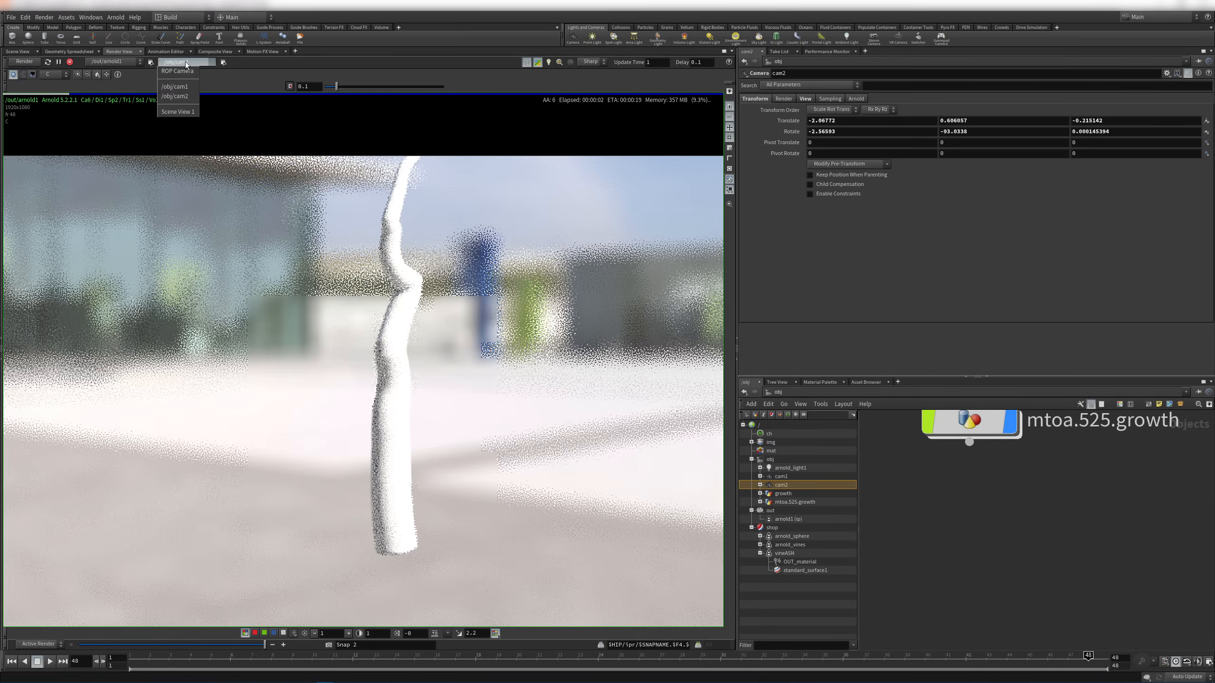
left_click(175, 96)
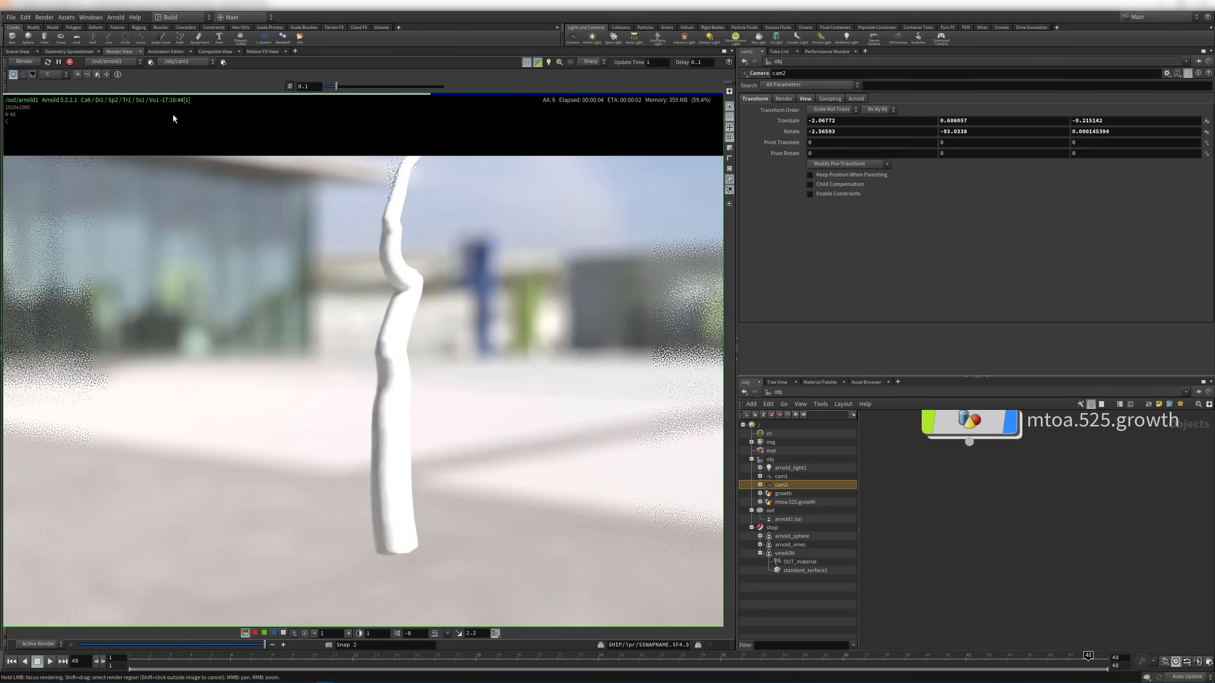
left_click(28, 62)
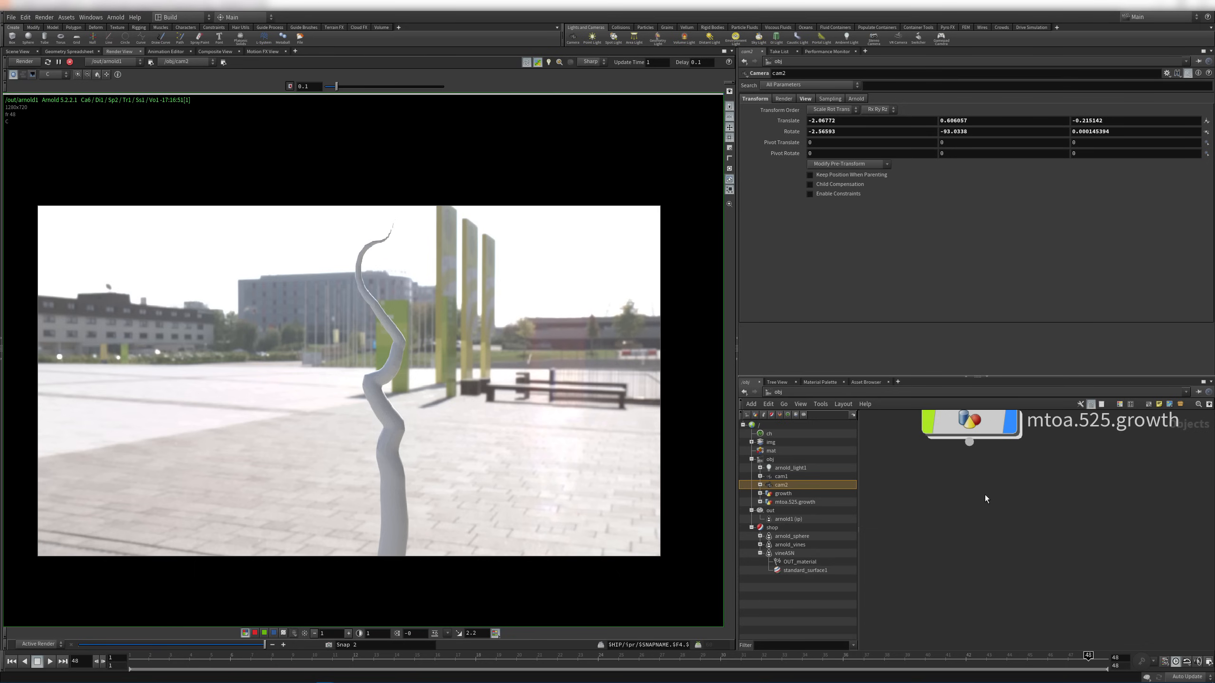
Compare the Arnold render against the Scene View, then open the pane layout options
left_click(17, 51)
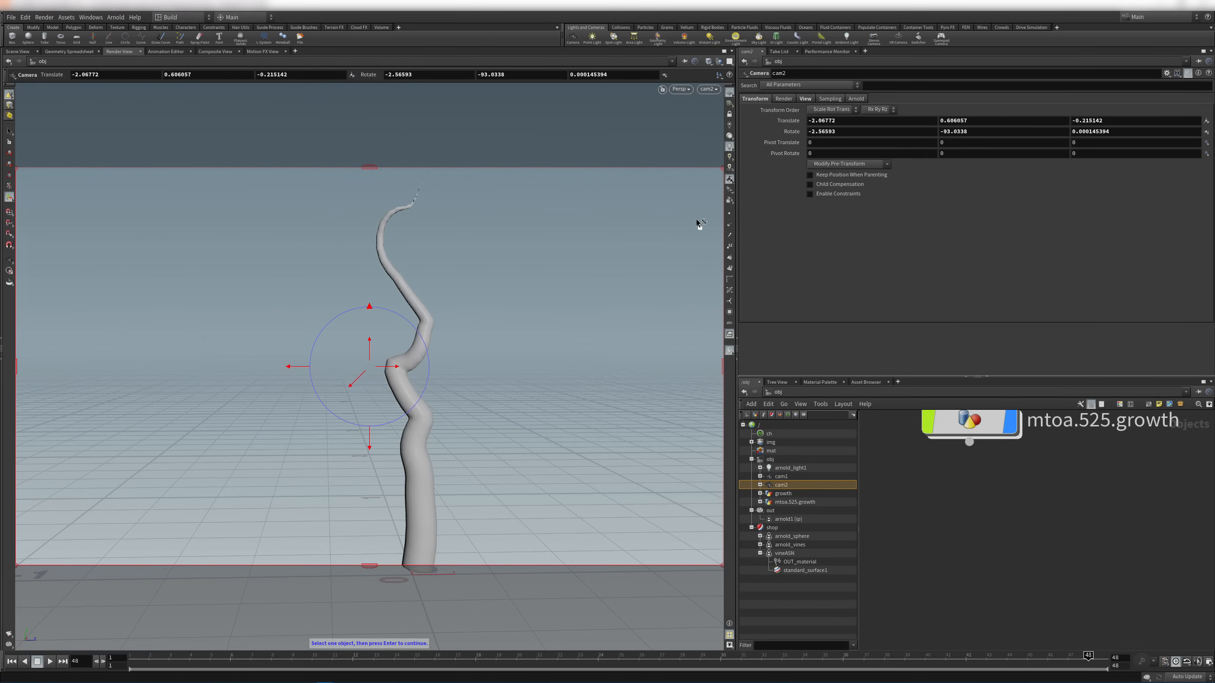
left_click(120, 51)
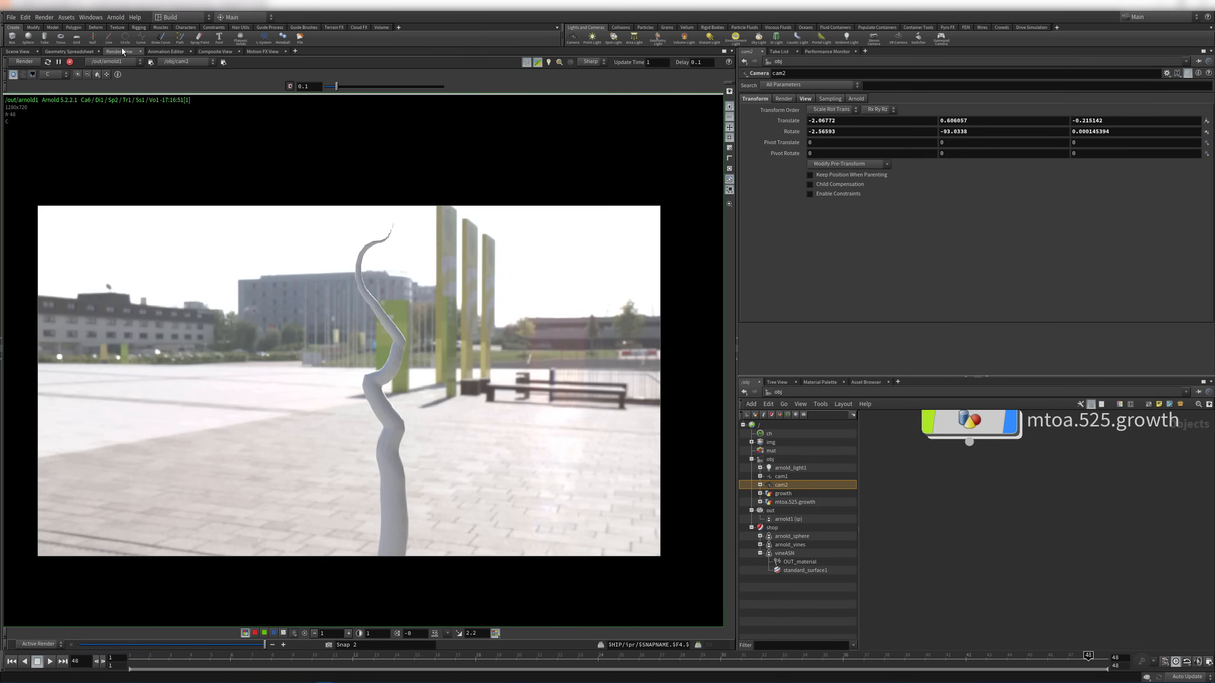
left_click(15, 53)
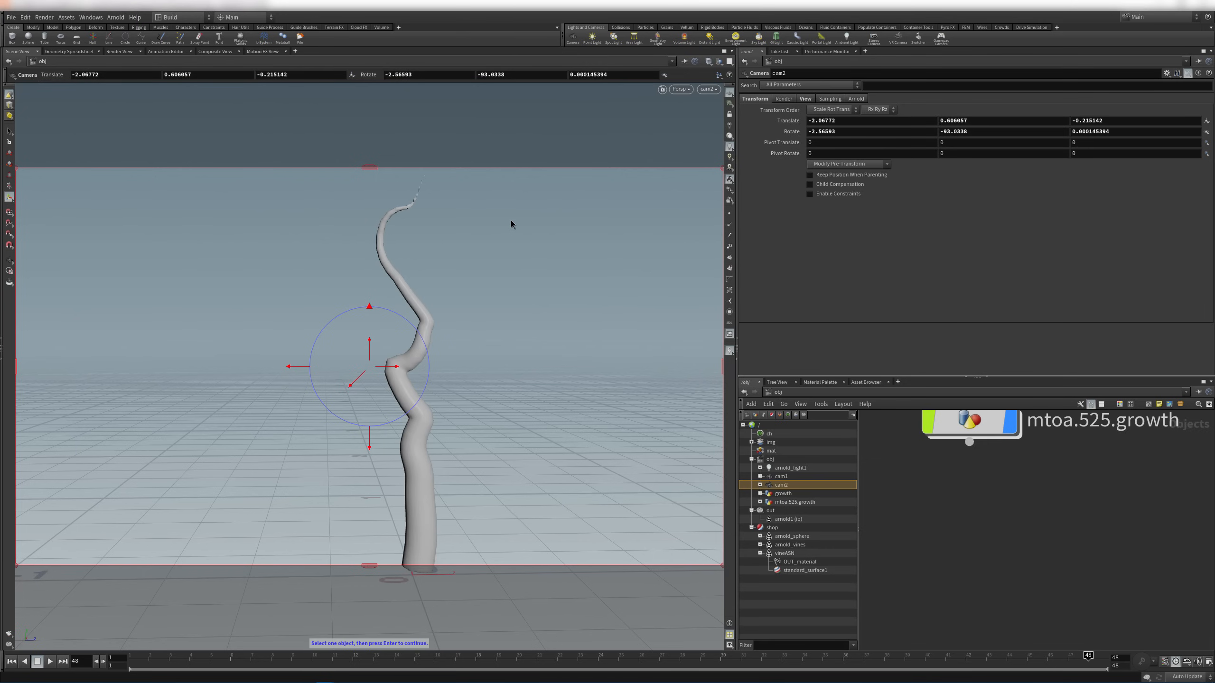
key("Return")
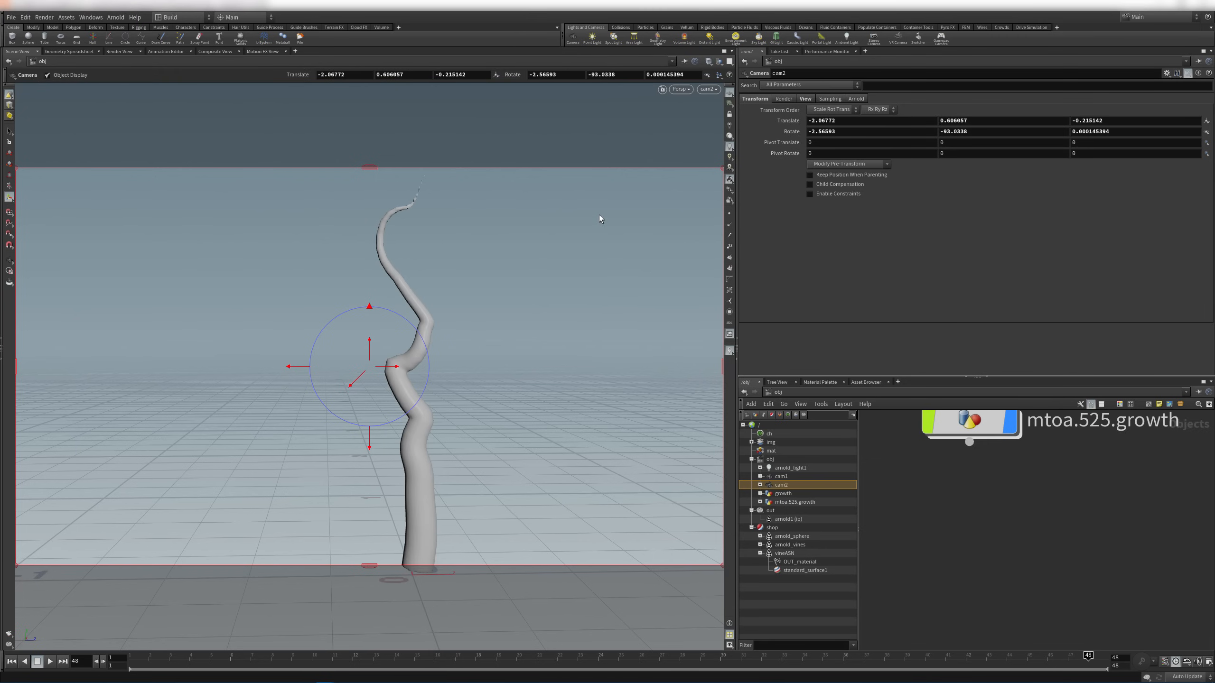
left_click(732, 51)
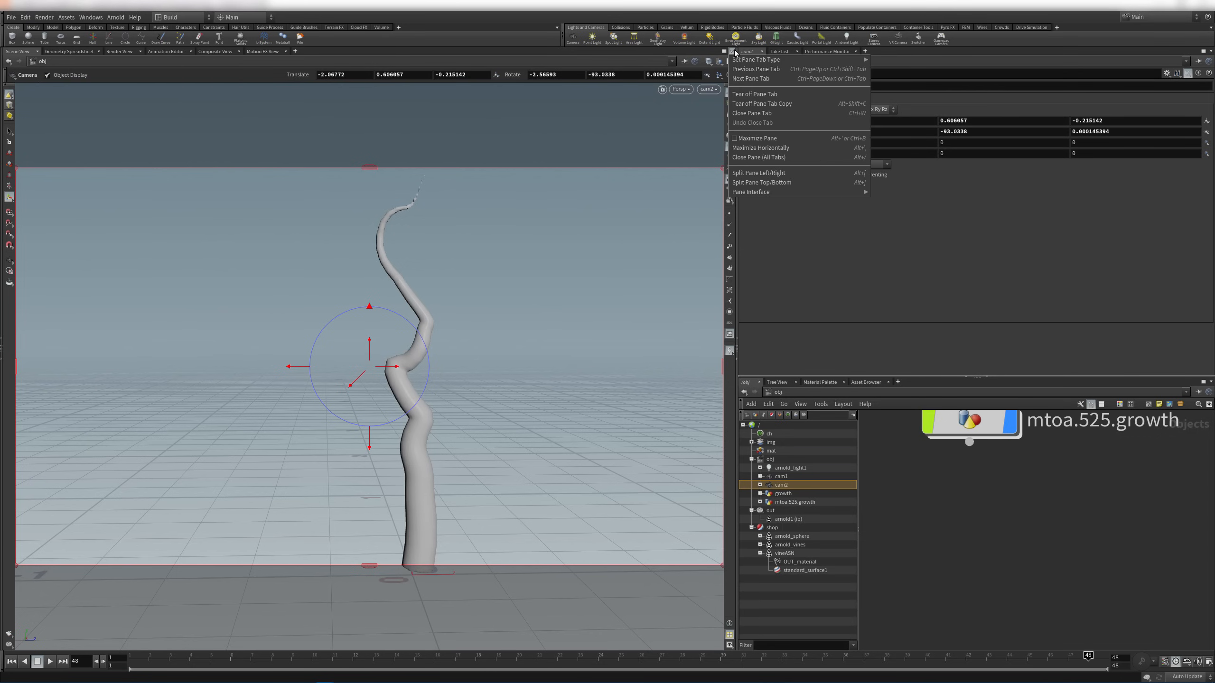
Split the pane left/right and move the Render View into the right pane
left_click(772, 174)
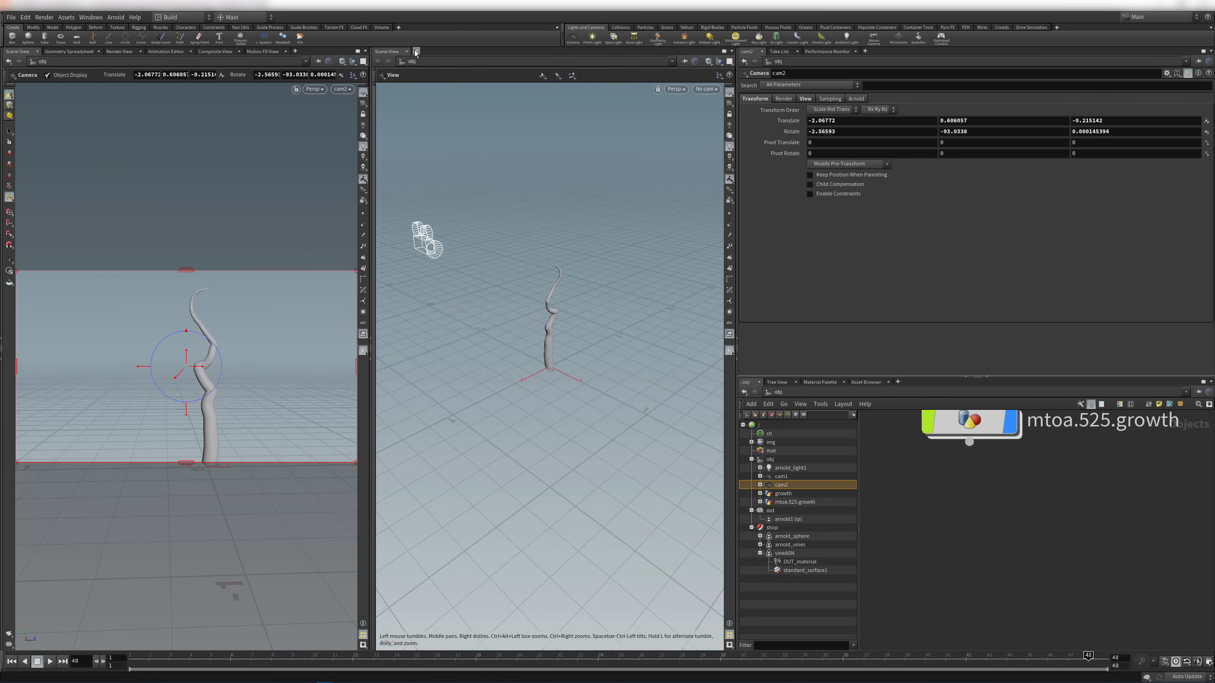
left_click(120, 52)
left_click_drag(435, 47, 434, 48)
left_click_drag(115, 52, 392, 54)
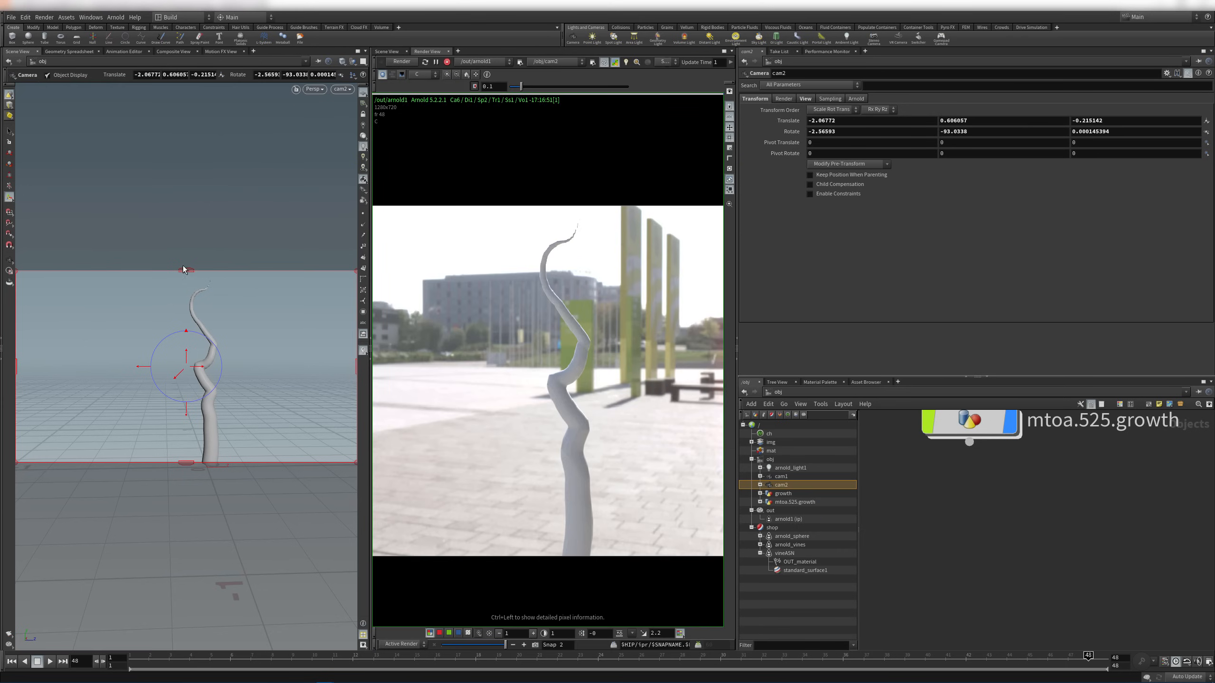
Lock the view to cam2 and tumble and pan it to look up the vine against the sky
left_click(342, 90)
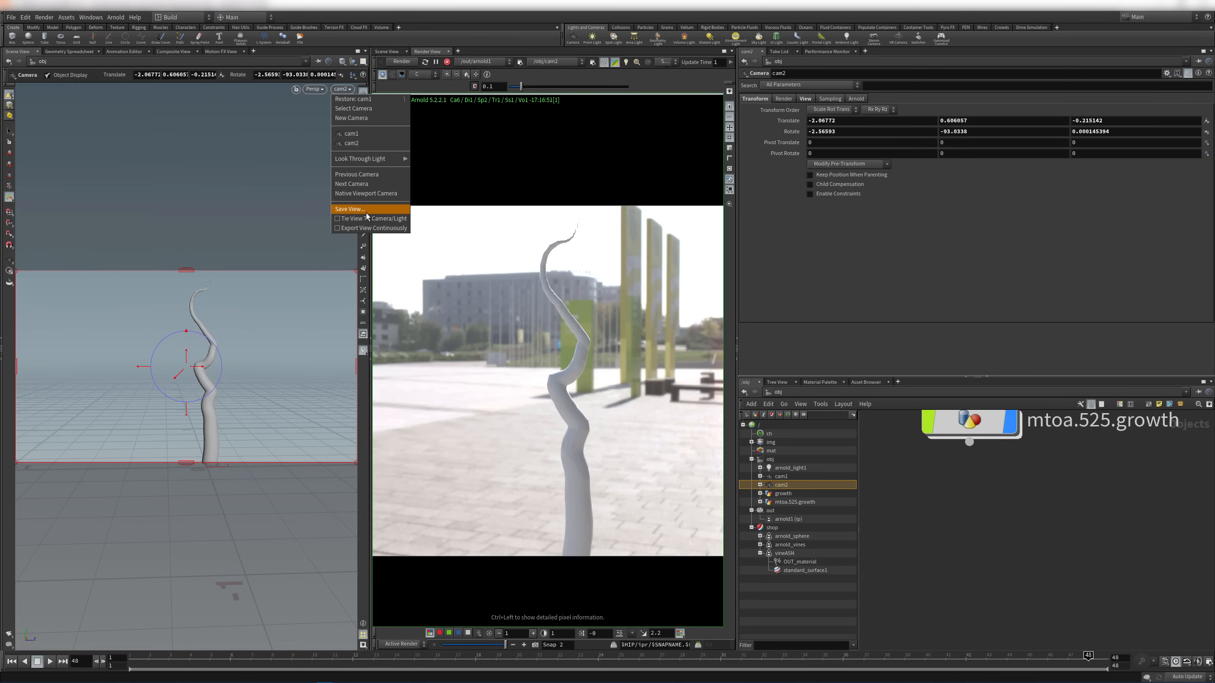
left_click(365, 216)
left_click_drag(276, 366, 259, 320)
mouse_move(258, 321)
middle_mouse_down()
mouse_move(252, 342)
mouse_move(262, 340)
middle_mouse_up()
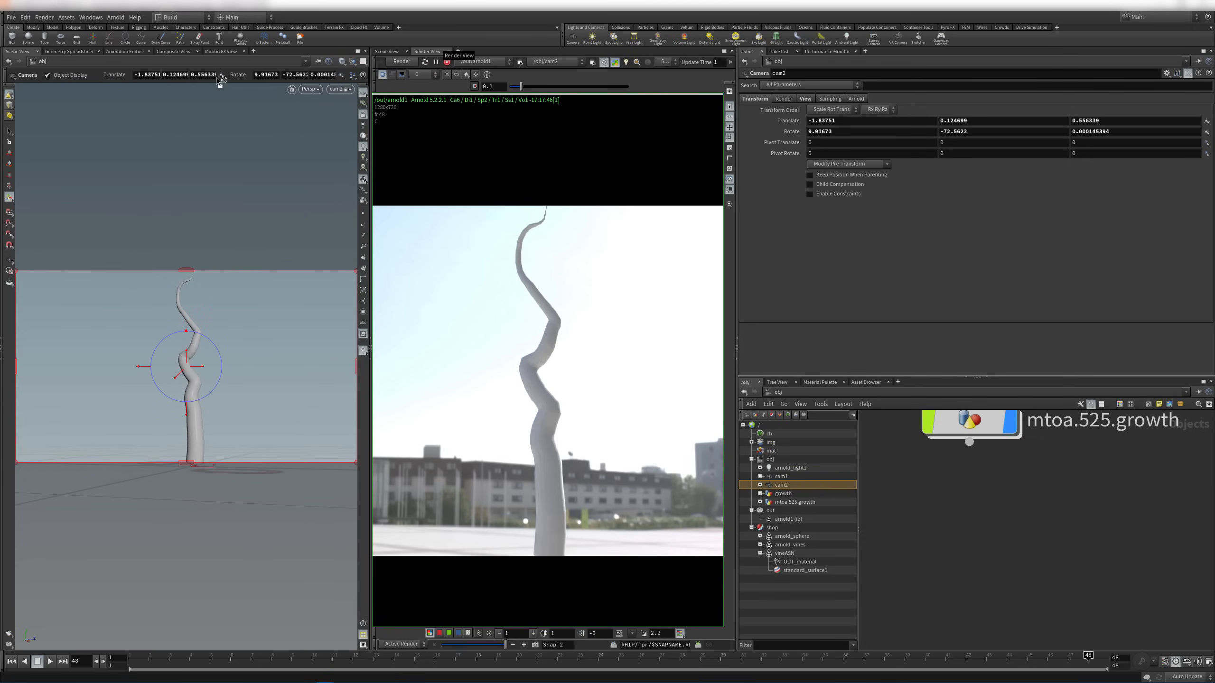
left_click_drag(174, 59, 172, 59)
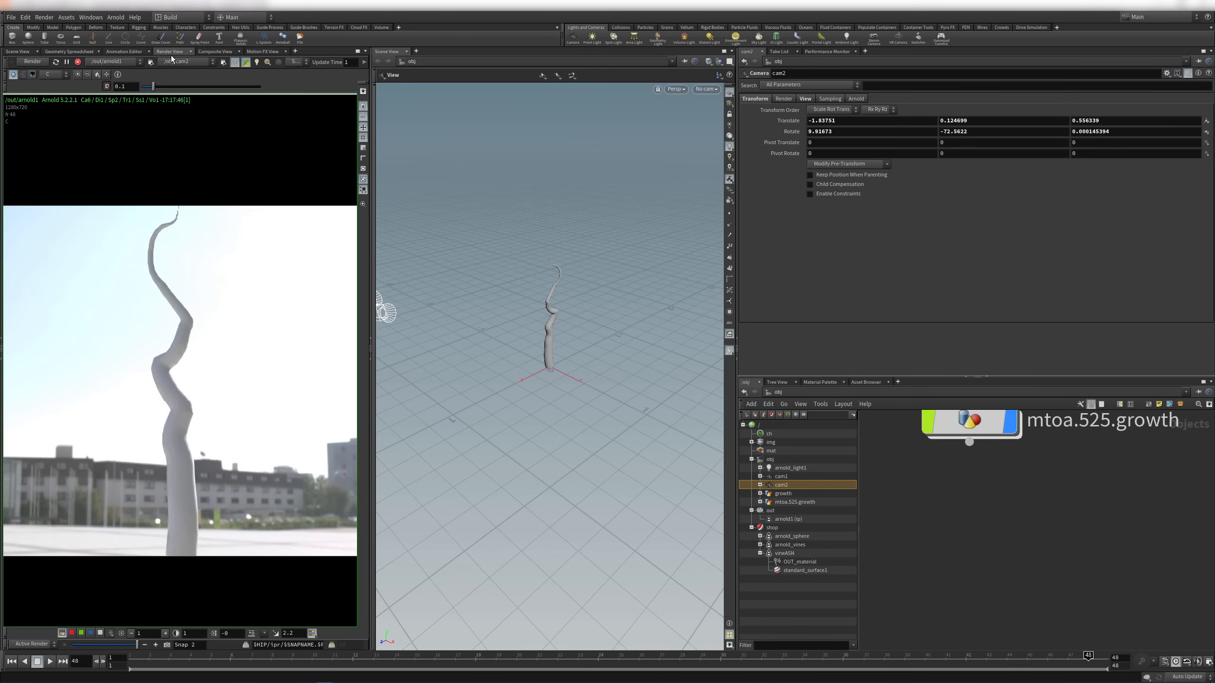
Close the extra Scene View and place the arnold_light1 node beside cam2
left_click(406, 51)
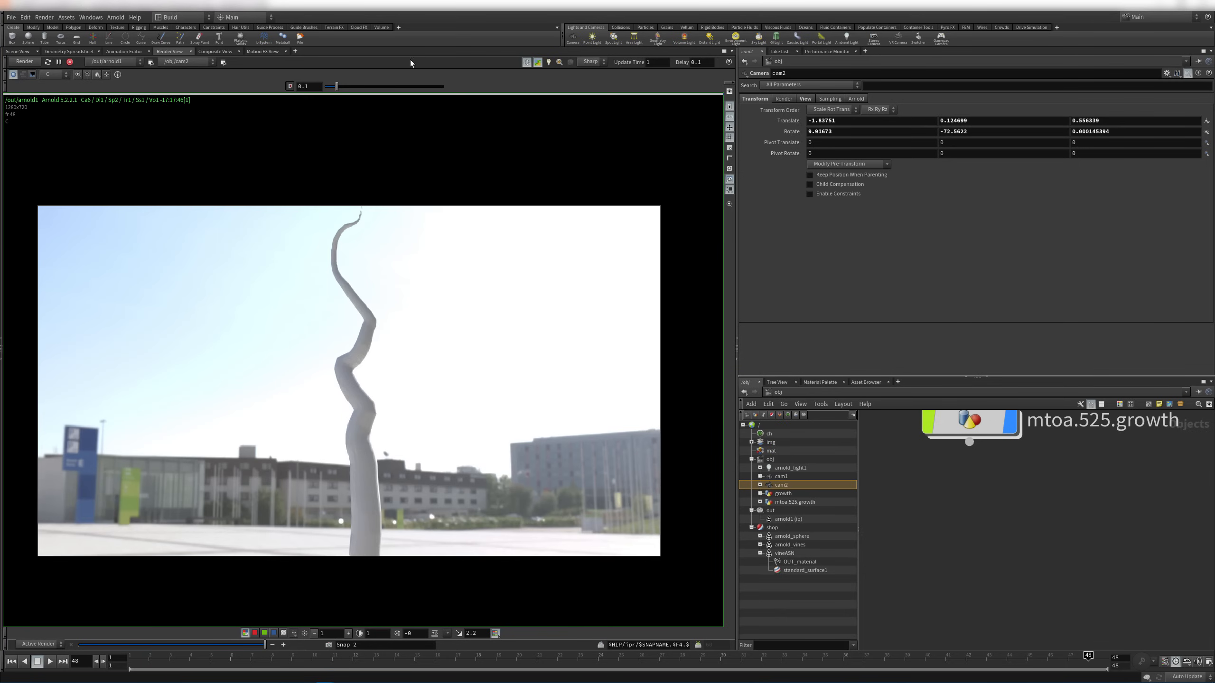
key("h")
middle_click_drag(1075, 469, 858, 562)
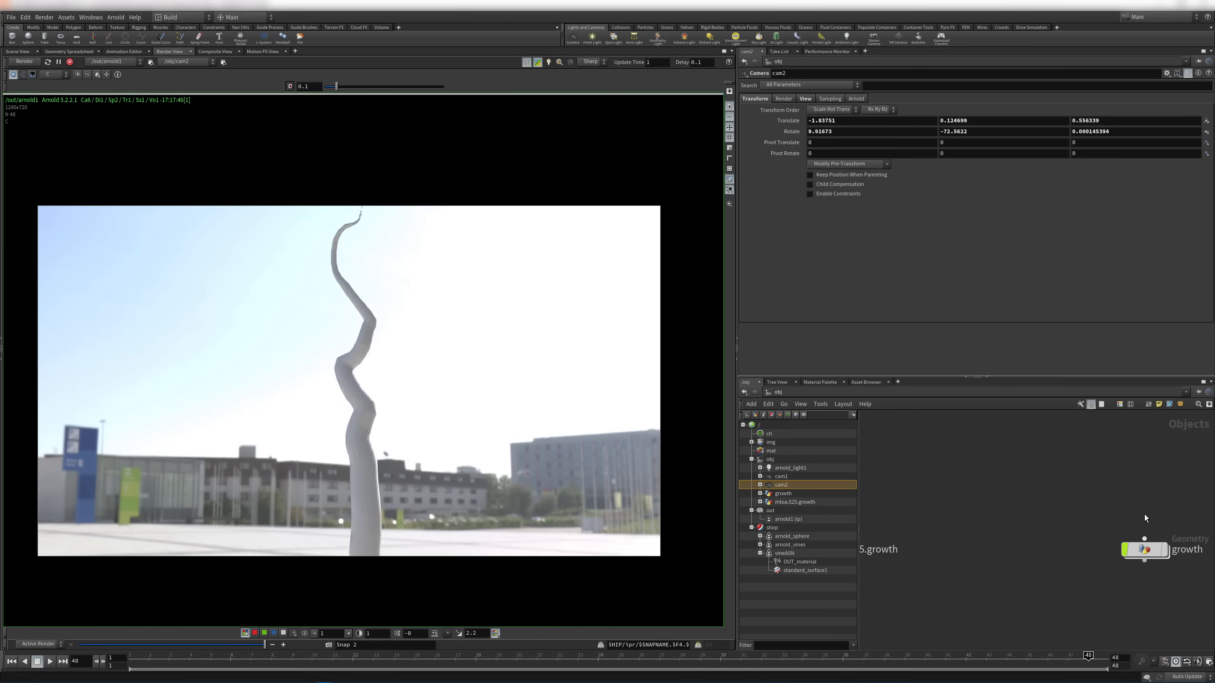
middle_click_drag(1145, 515, 902, 434)
scroll(1045, 462, "down", 3)
left_click_drag(1073, 465, 924, 435)
middle_click_drag(947, 445, 1114, 441)
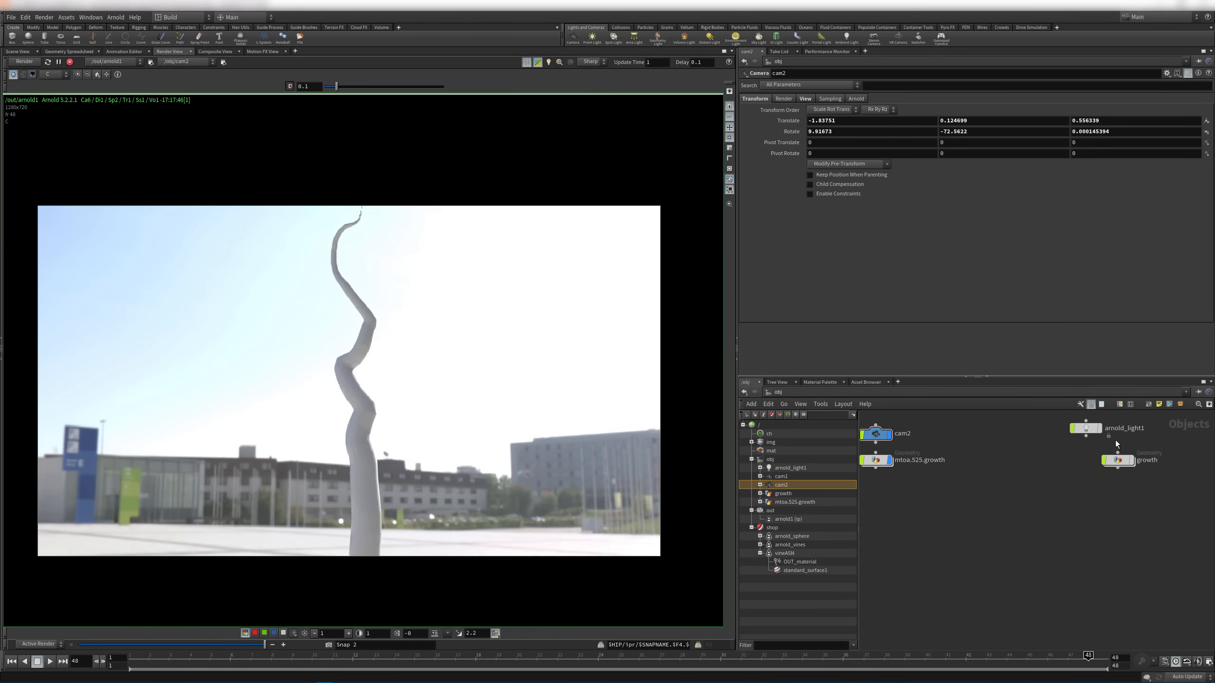
left_click_drag(1089, 431, 970, 434)
middle_click_drag(947, 457, 1072, 479)
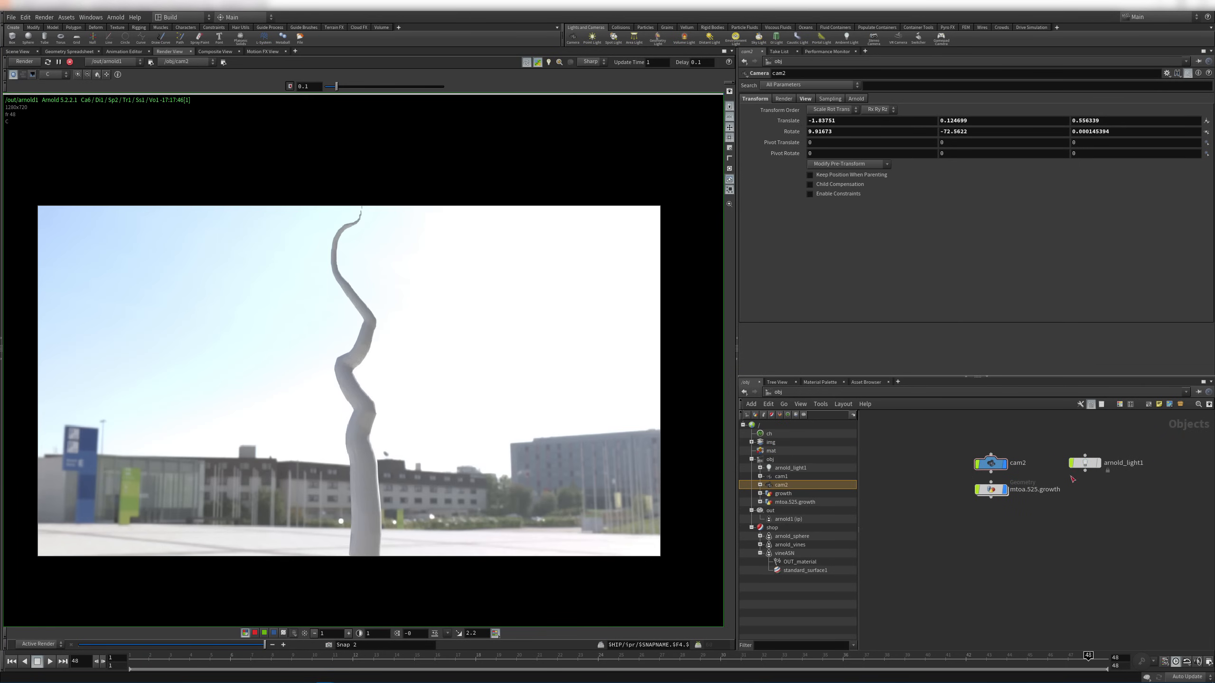
Set the arnold_light1 skydome's Rotate Y to 22 so a glass office building sits behind the vine
left_click(1086, 463)
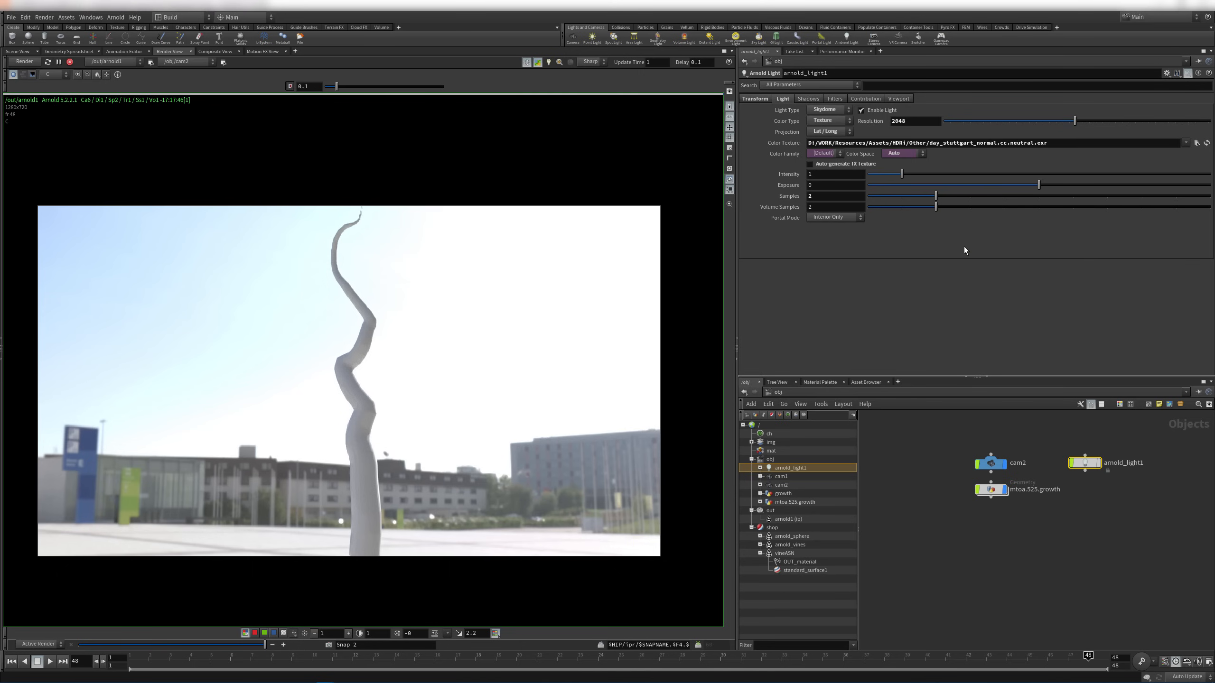
left_click(766, 99)
middle_click_drag(964, 142, 930, 119)
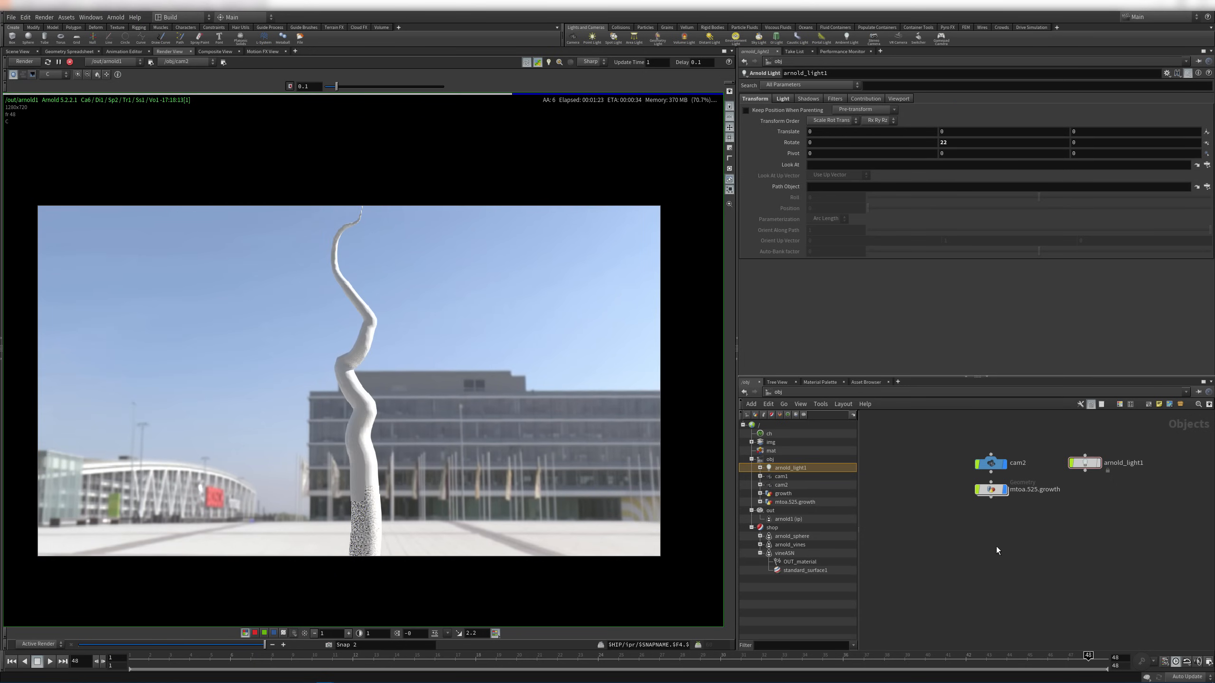
scroll(985, 492, "up", 3)
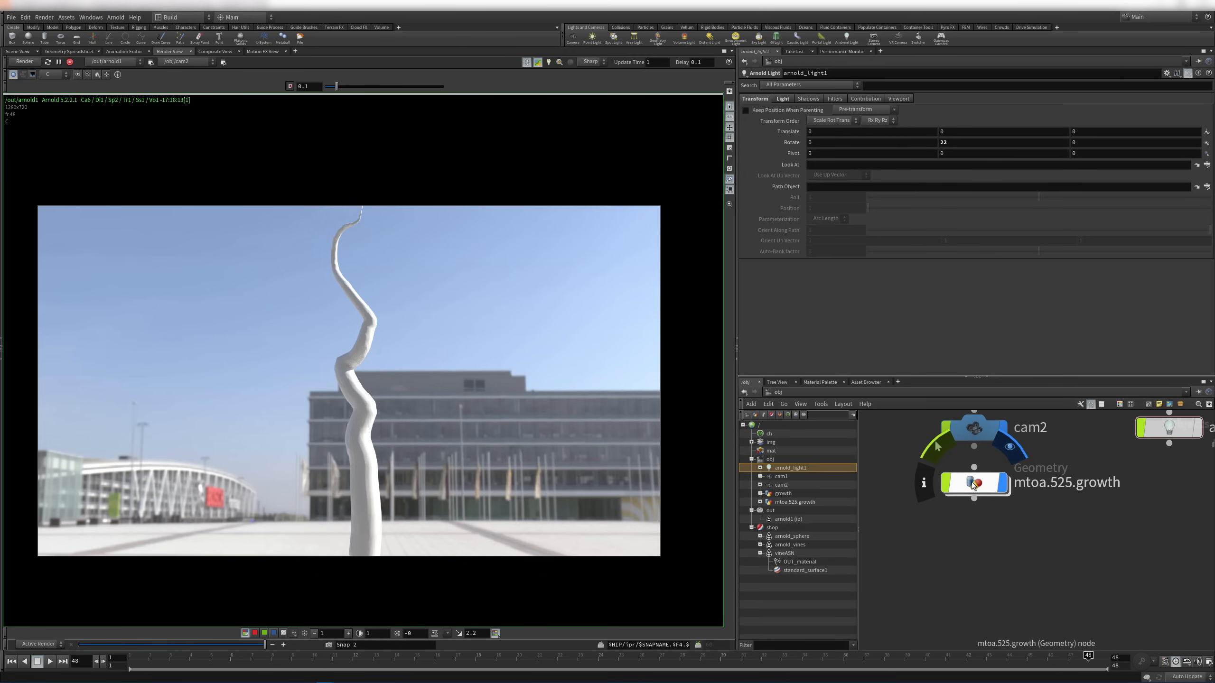
Set mtoa.525.growth's Arnold subdivision type to Catmull-Clark and restart the IPR render
left_click(973, 484)
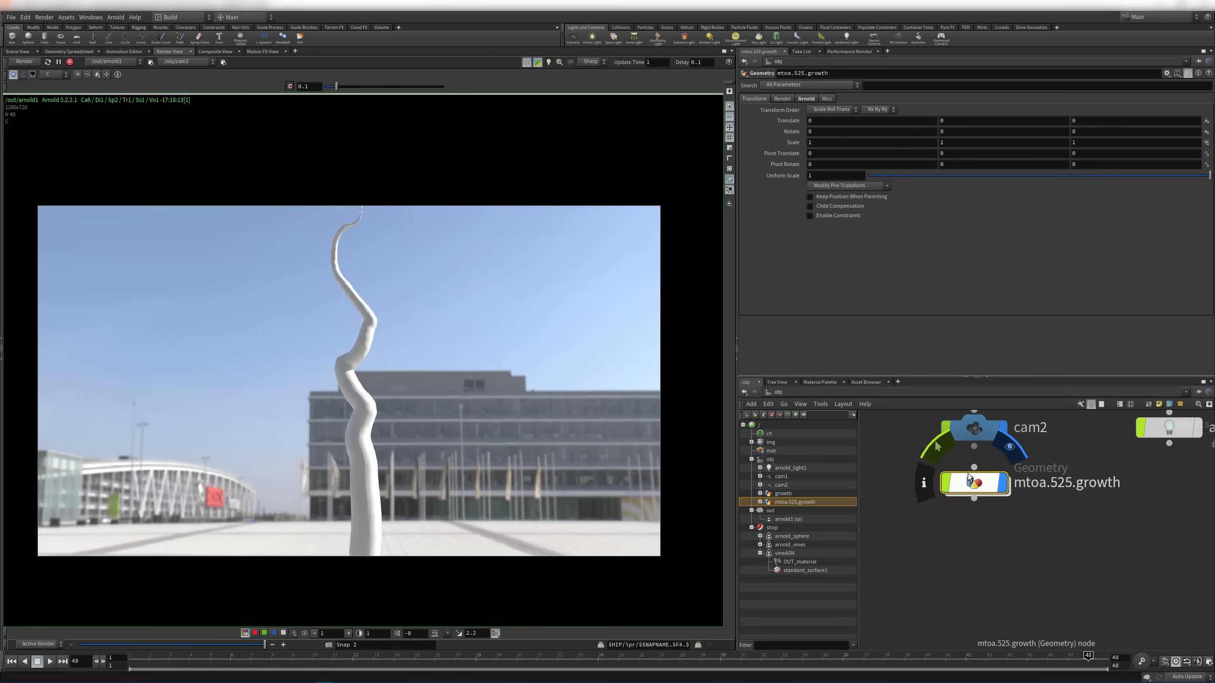
left_click(807, 99)
left_click(793, 132)
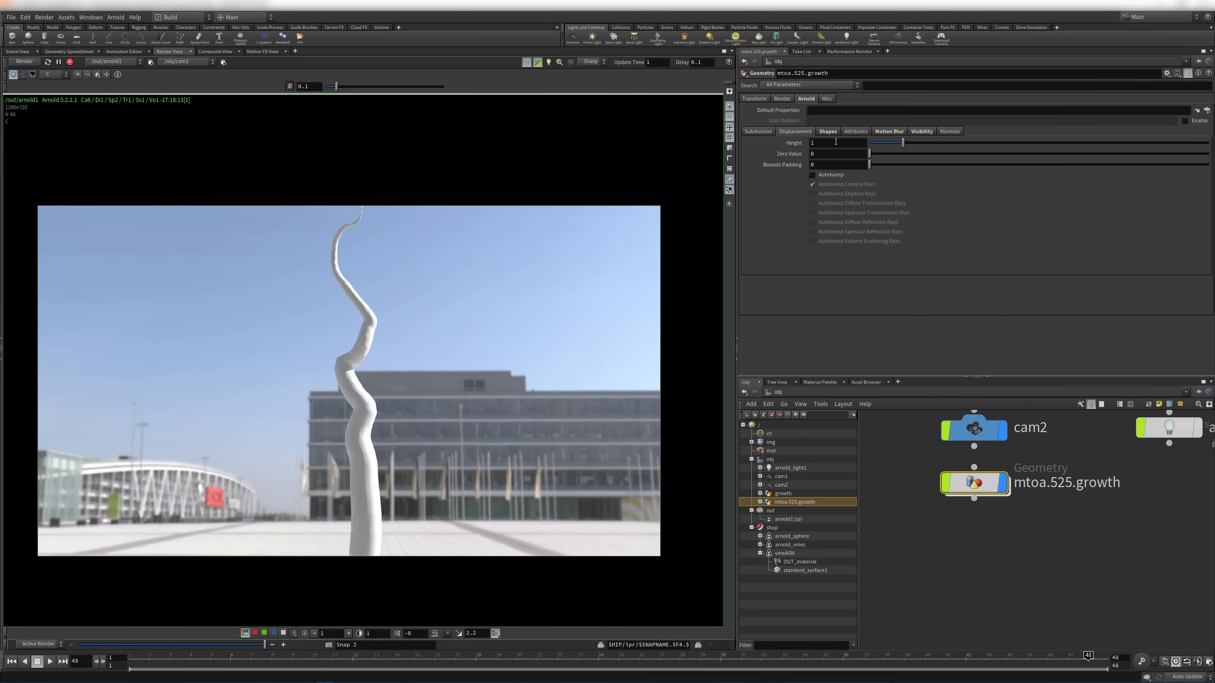
left_click(758, 132)
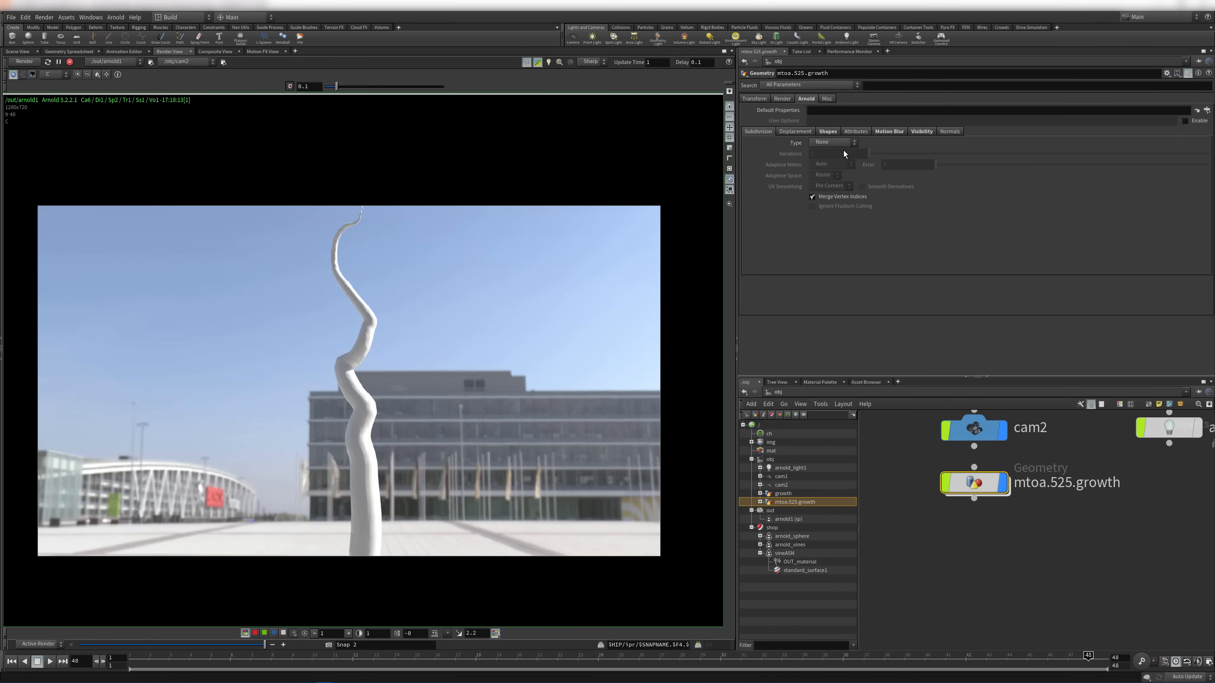
left_click(828, 160)
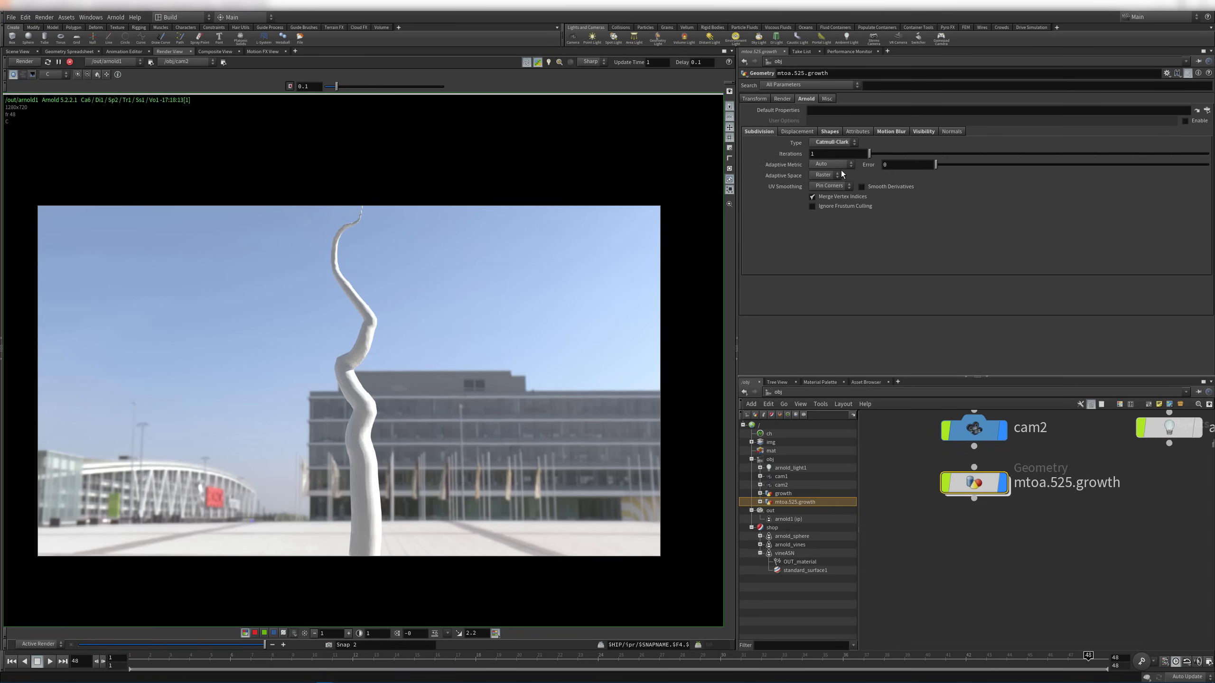
left_click(24, 61)
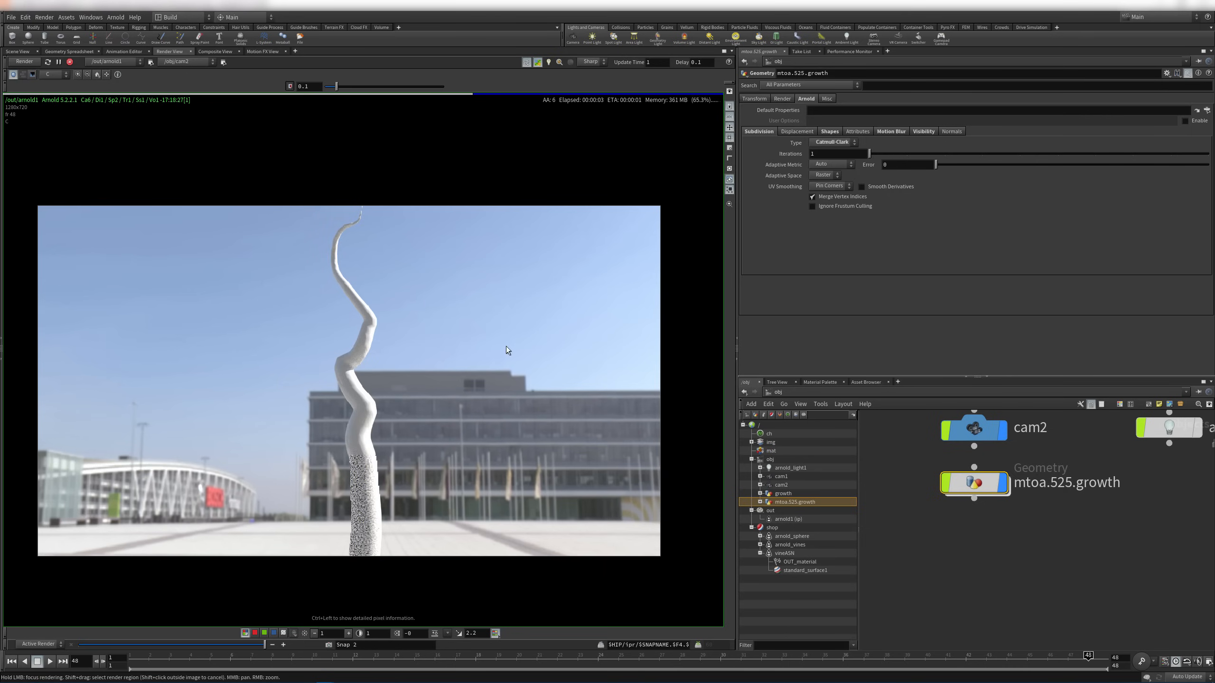
left_click(998, 547)
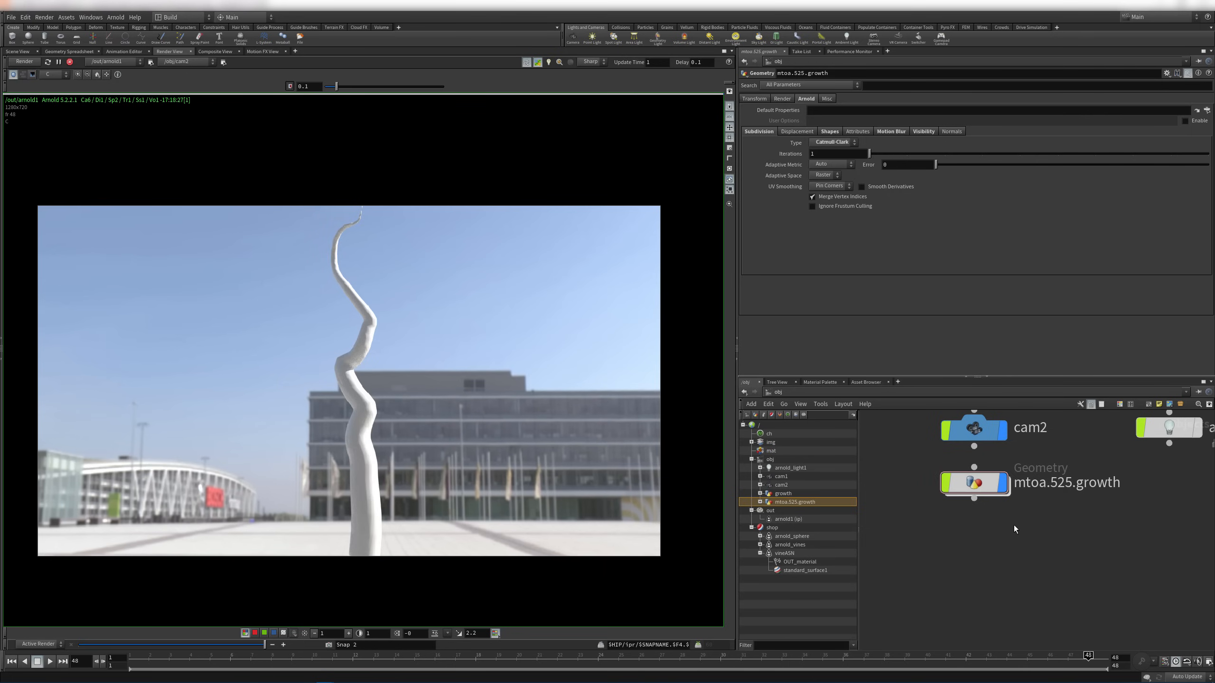
In standard_surface1, set Base to 0 and Specular Roughness to about 0.564
left_click(798, 570)
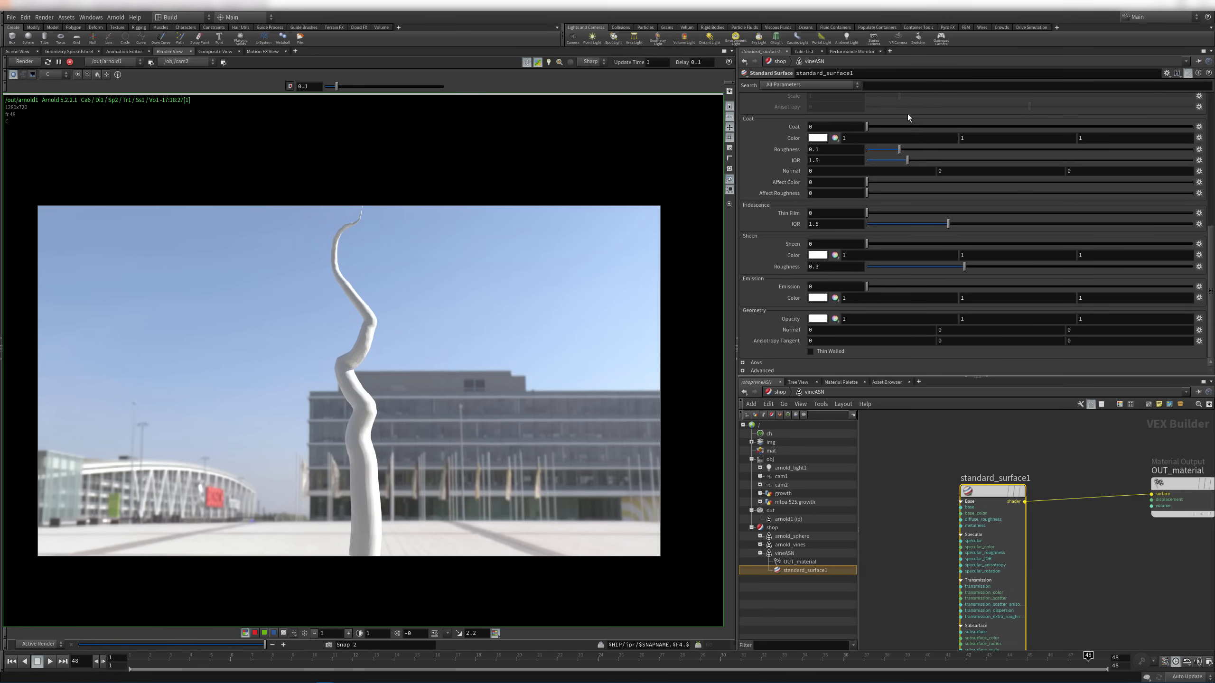
scroll(782, 152, "up", 10)
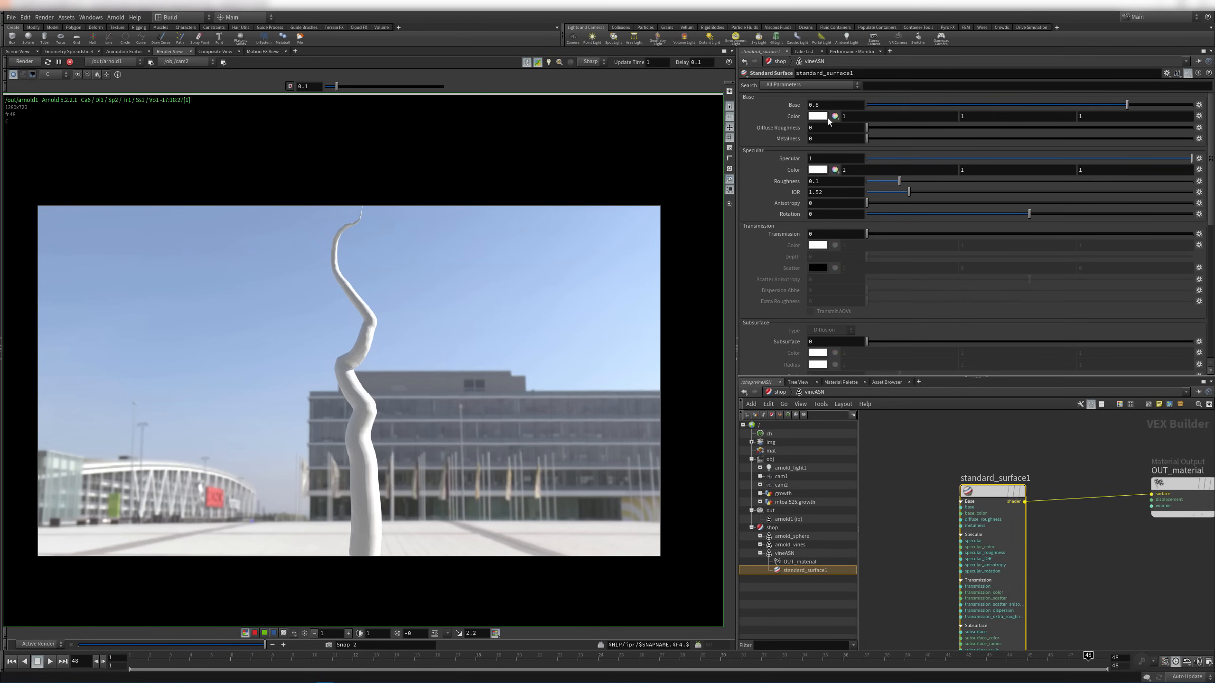
double_click(826, 105)
type("0")
key("Return")
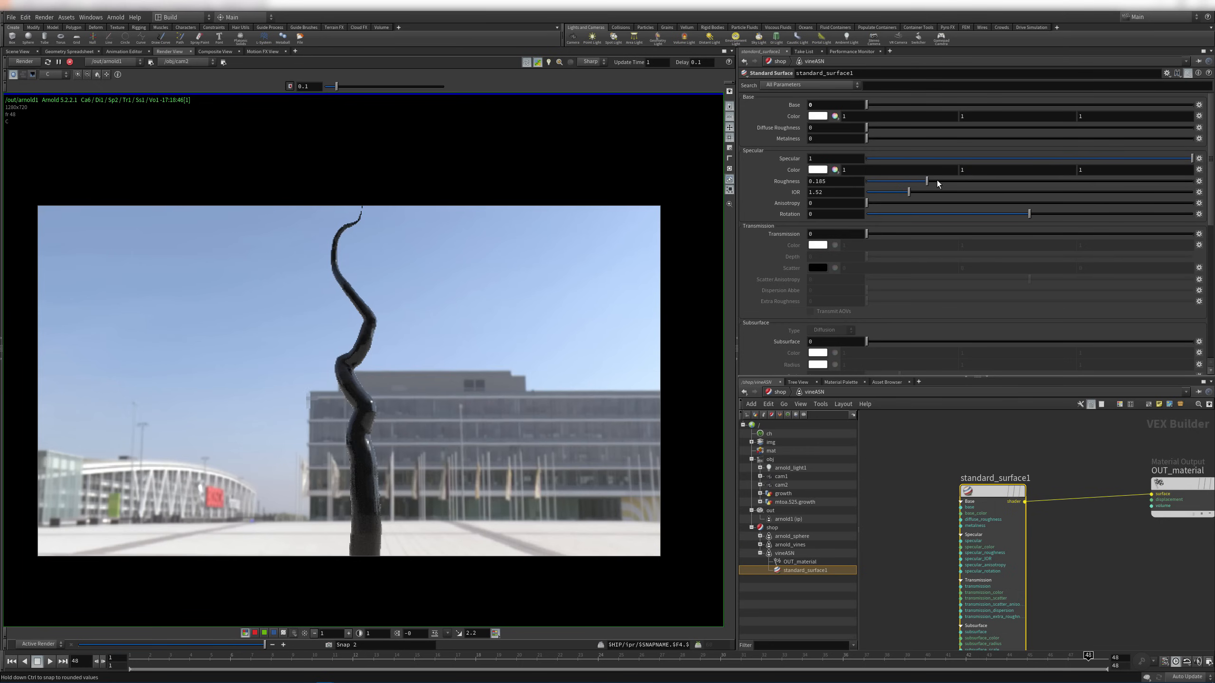
left_click_drag(920, 184, 1049, 183)
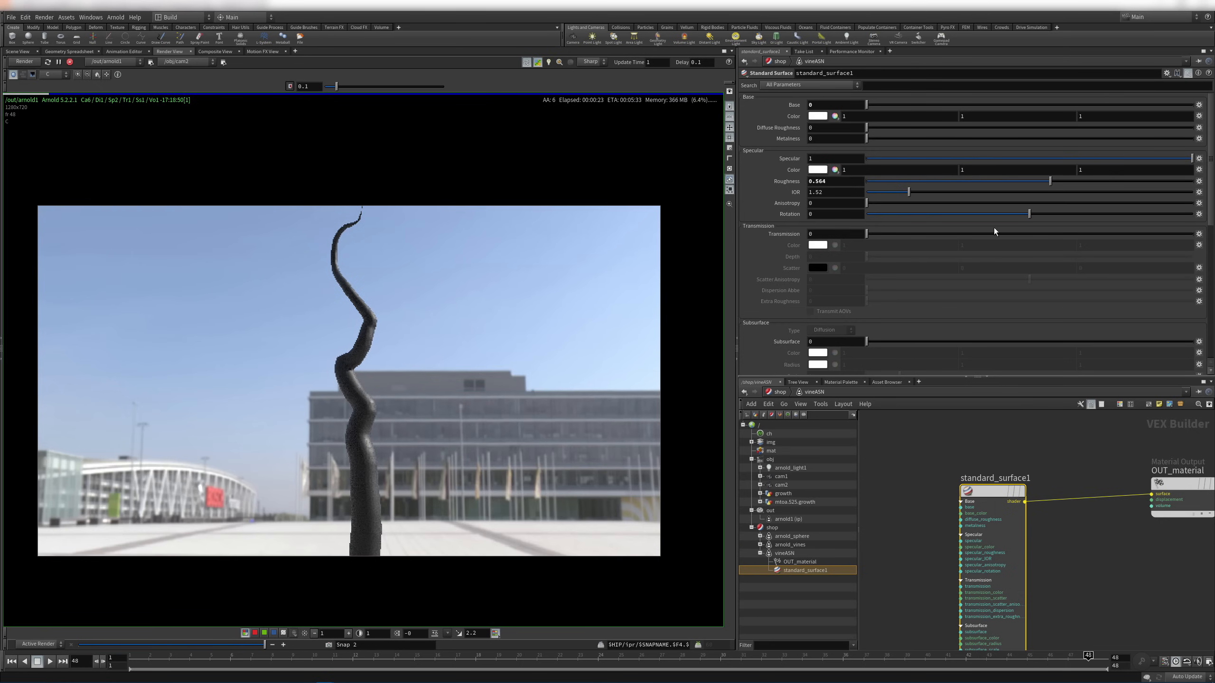
Return to the Scene View and enter the mtoa.525.growth network
left_click(918, 434)
middle_click_drag(960, 454, 978, 468)
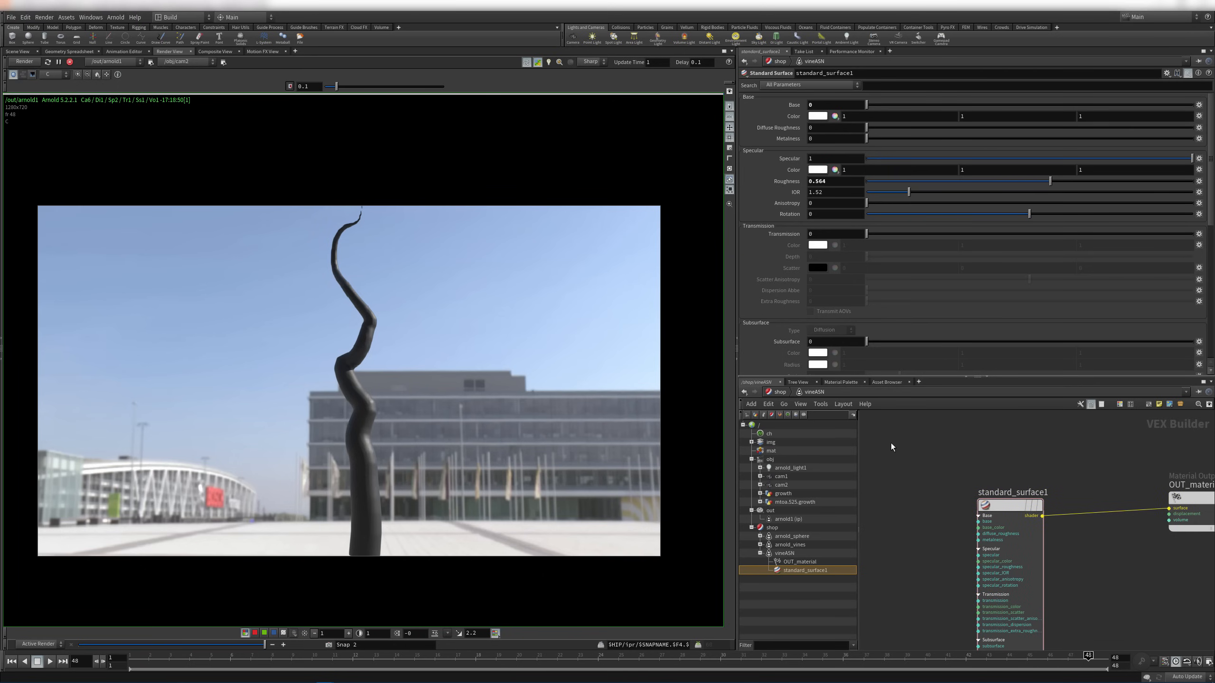
left_click(20, 52)
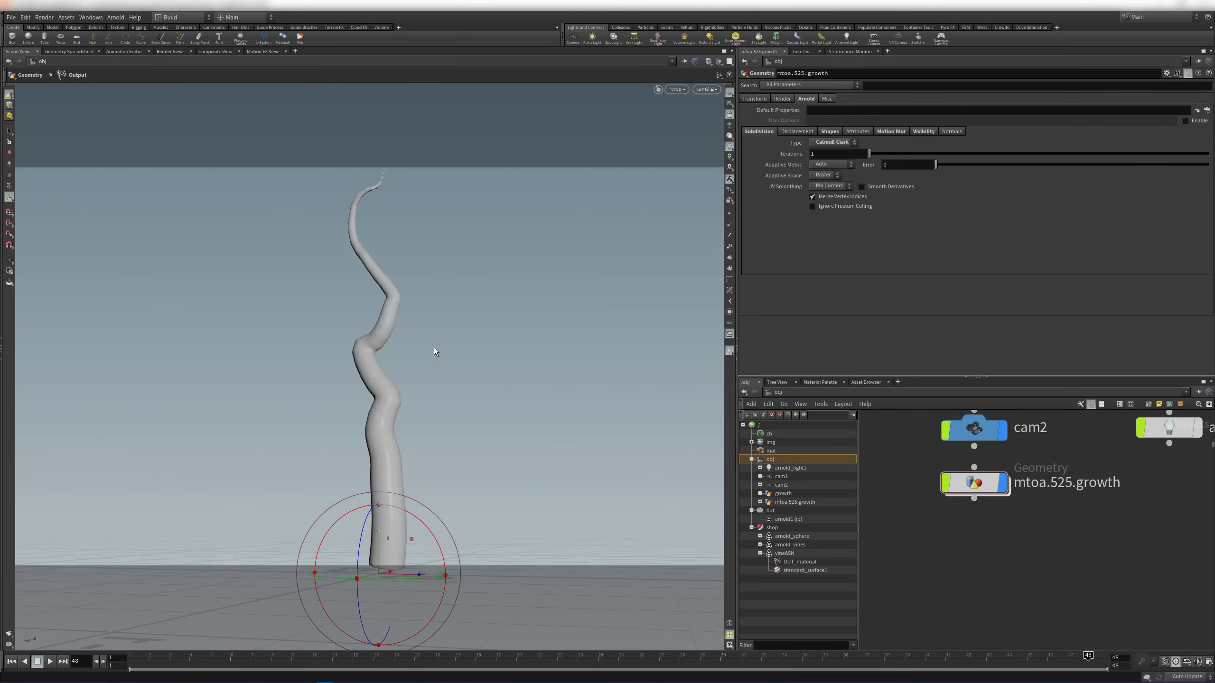
left_click(712, 92)
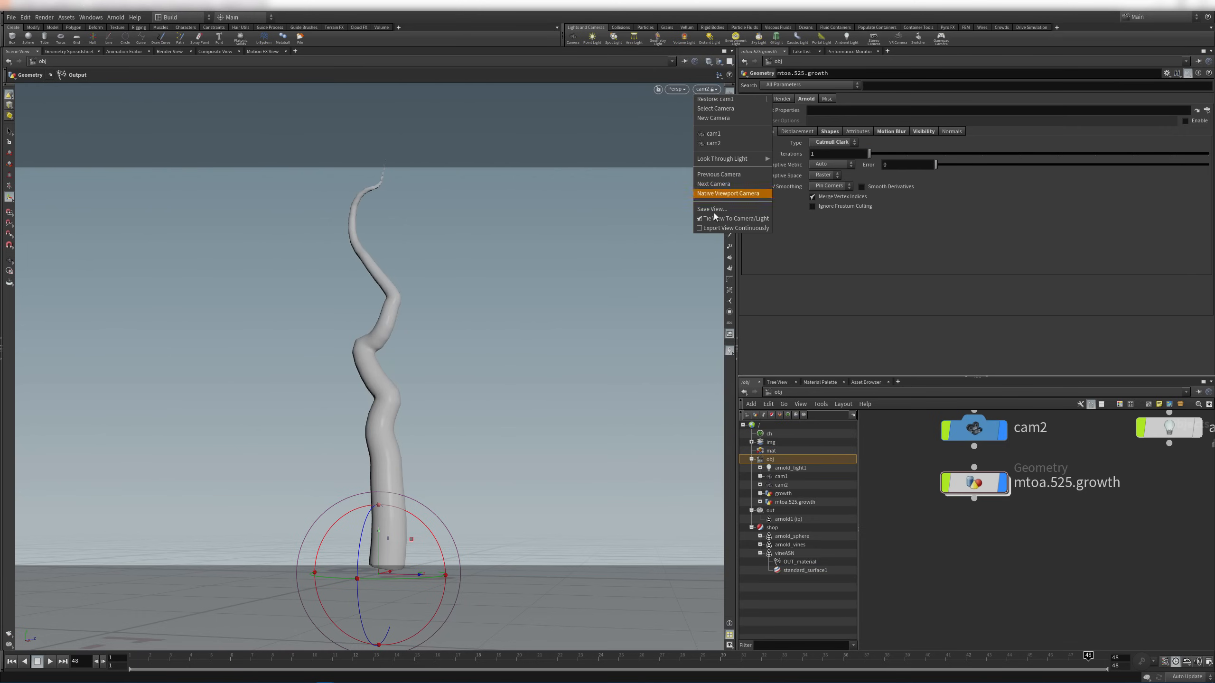
left_click(713, 219)
double_click(985, 490)
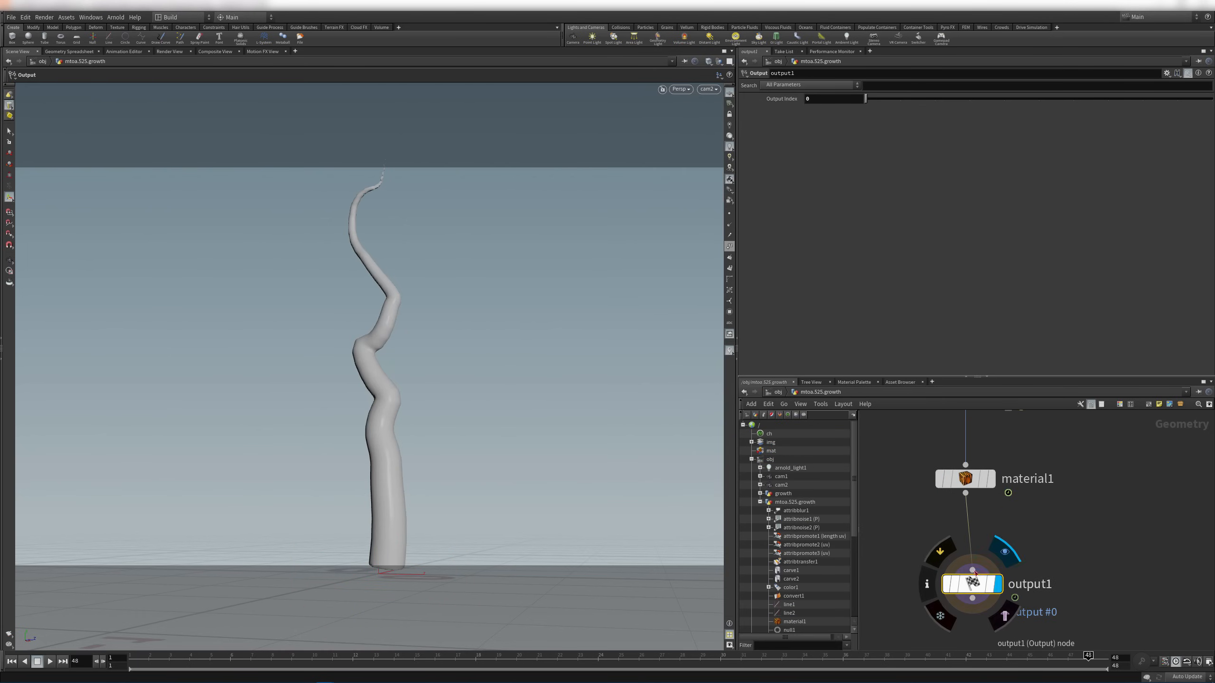
Inspect the vine's primitive and point attributes, including length, in the Geometry Spreadsheet
left_click(67, 51)
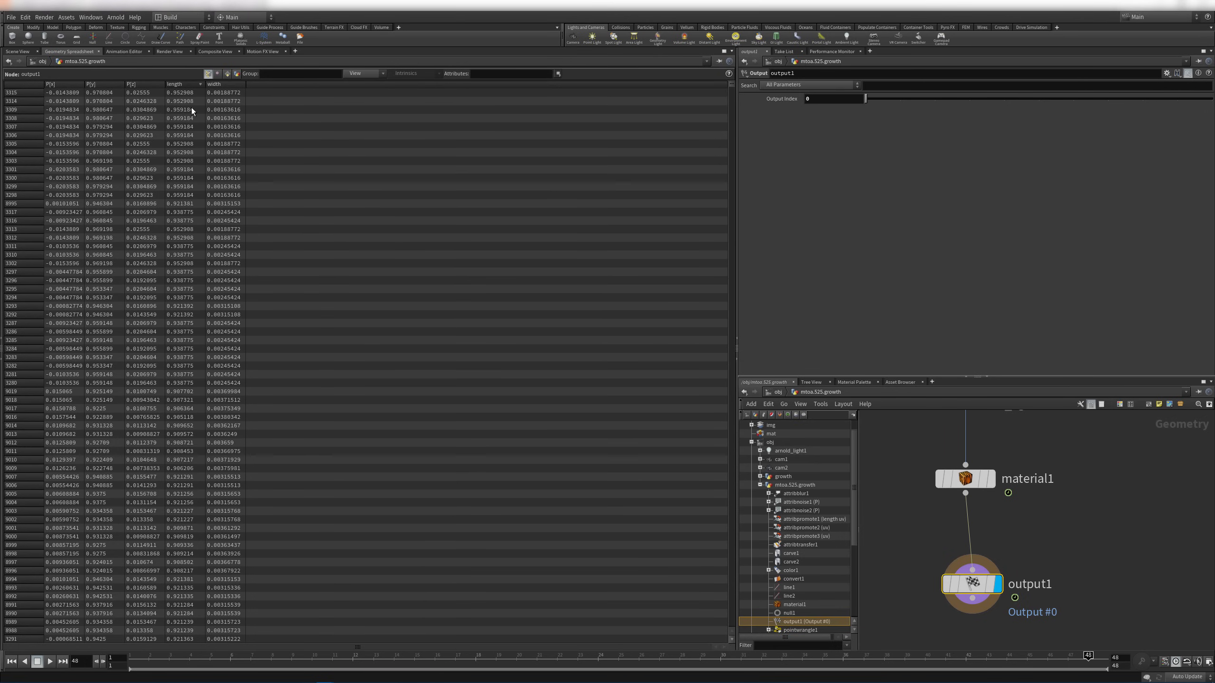
left_click(227, 73)
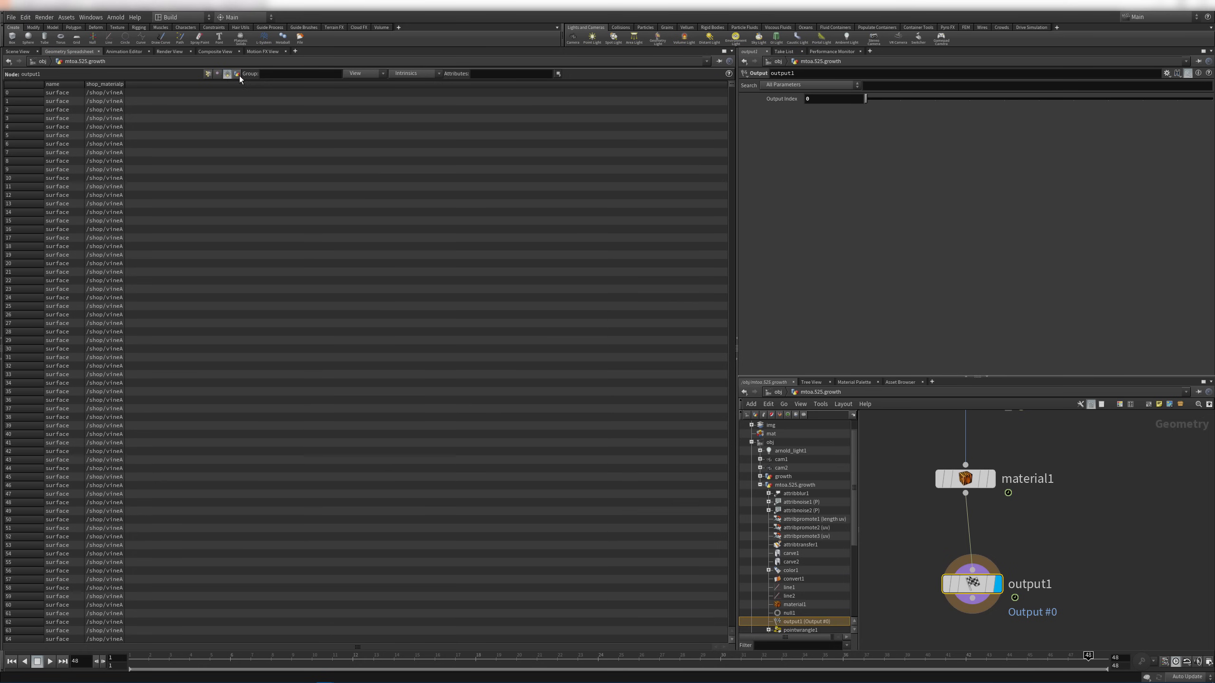
left_click(207, 74)
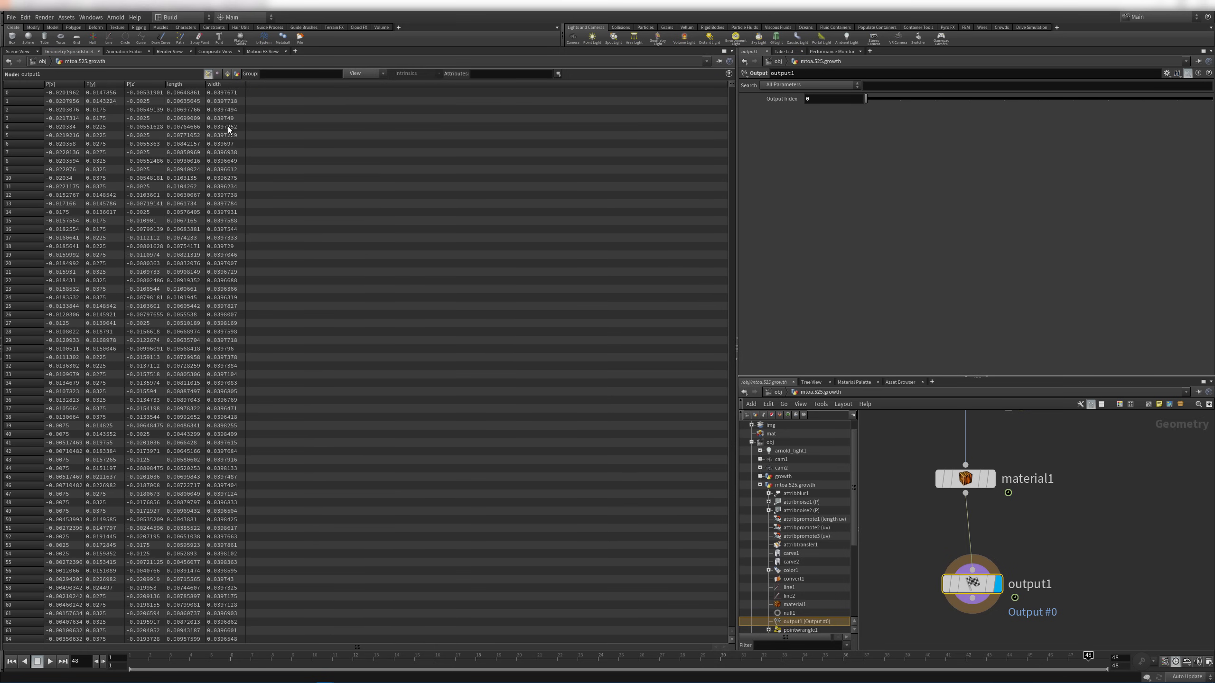
Add a new color2 node beside attribblur1
middle_click_drag(1076, 515, 1066, 599)
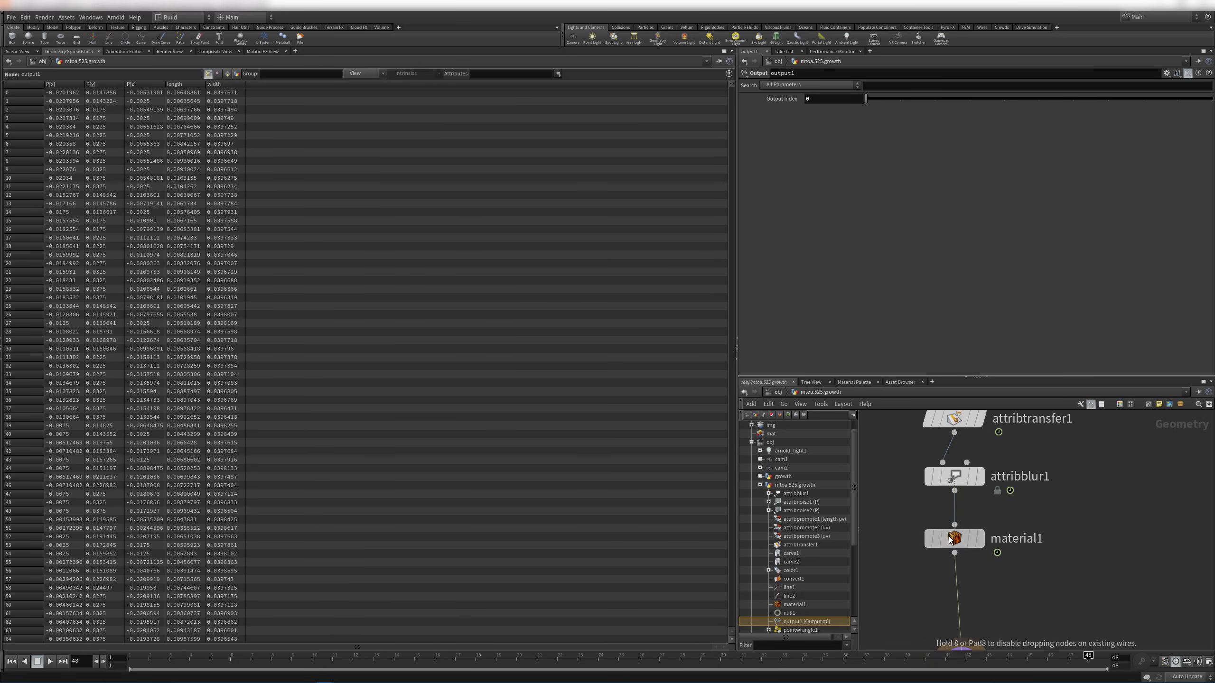
key("Tab")
type("null")
key("Return")
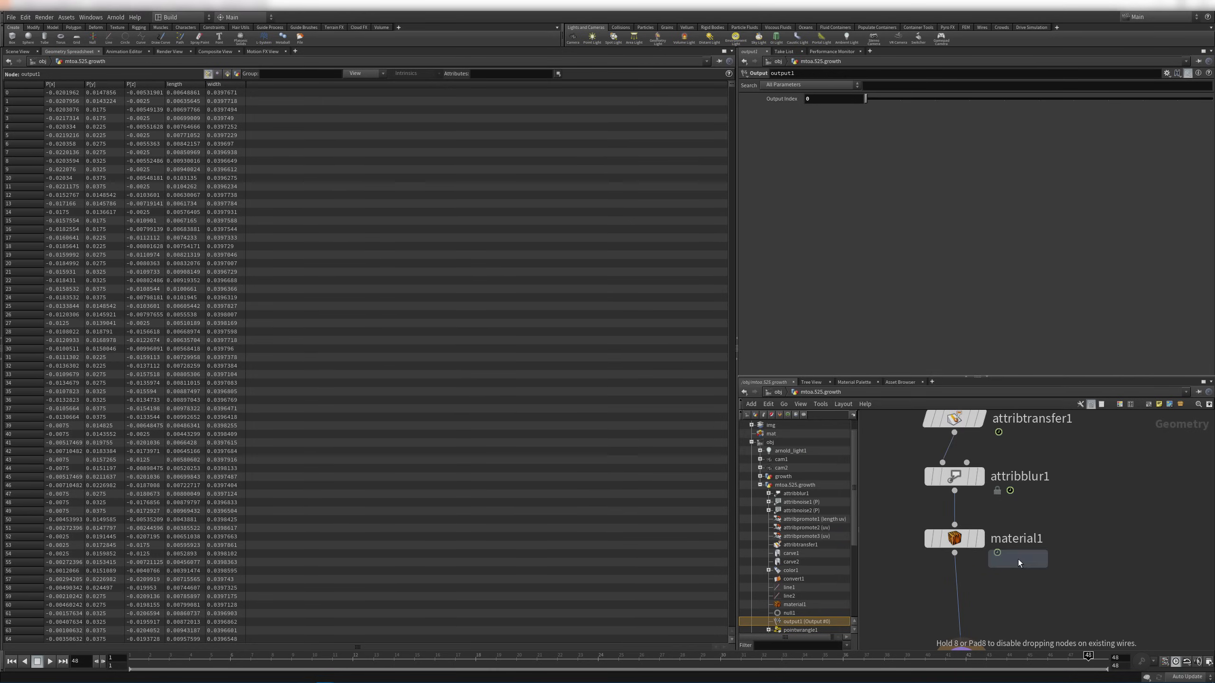
left_click(1061, 526)
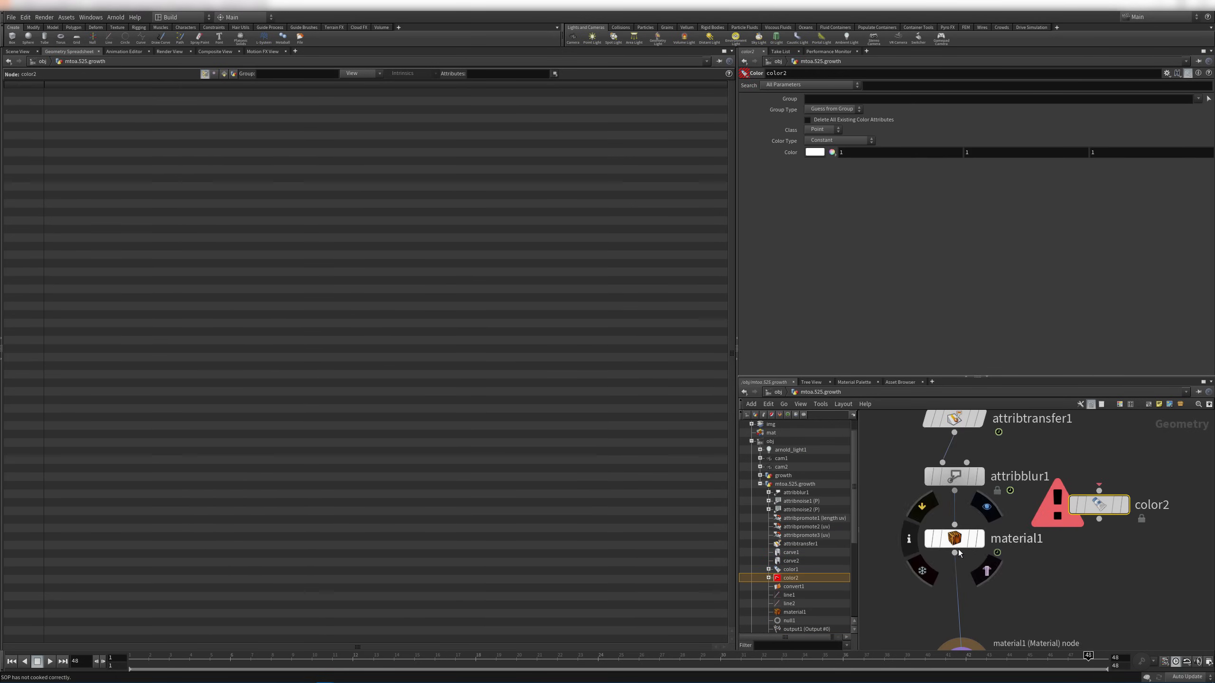
Insert a color2 node on the wire between attribblur1 and material1
left_click_drag(954, 538, 961, 593)
left_click_drag(1098, 505, 959, 526)
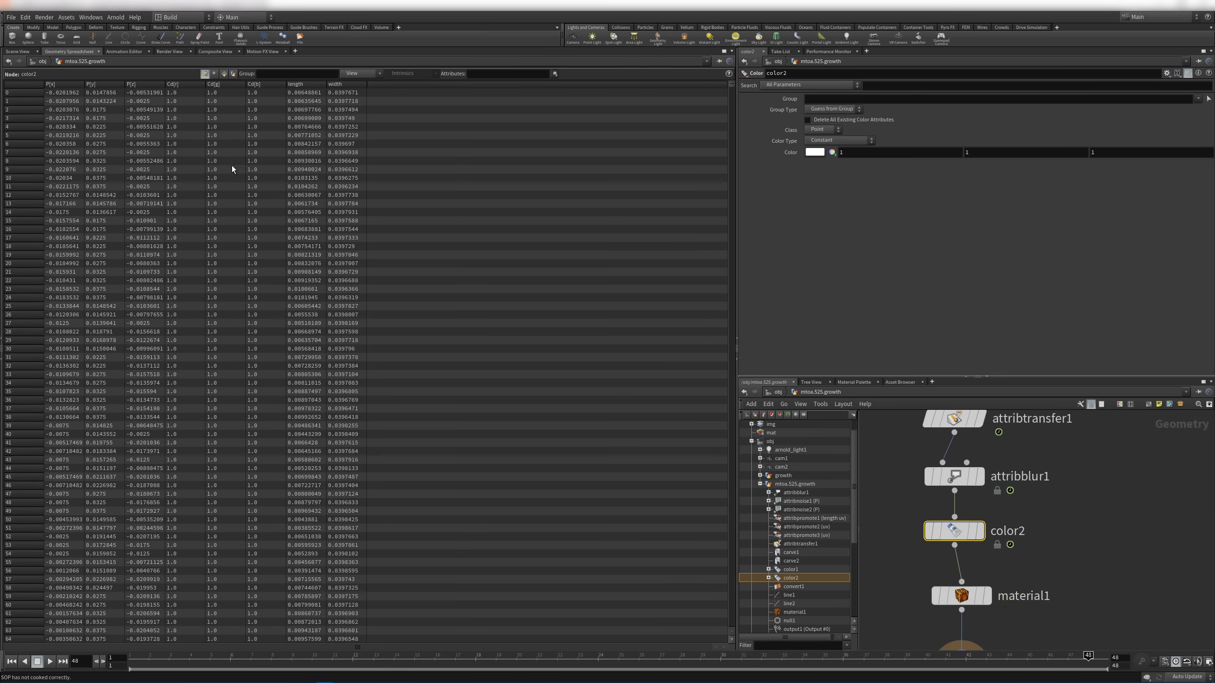
left_click(16, 52)
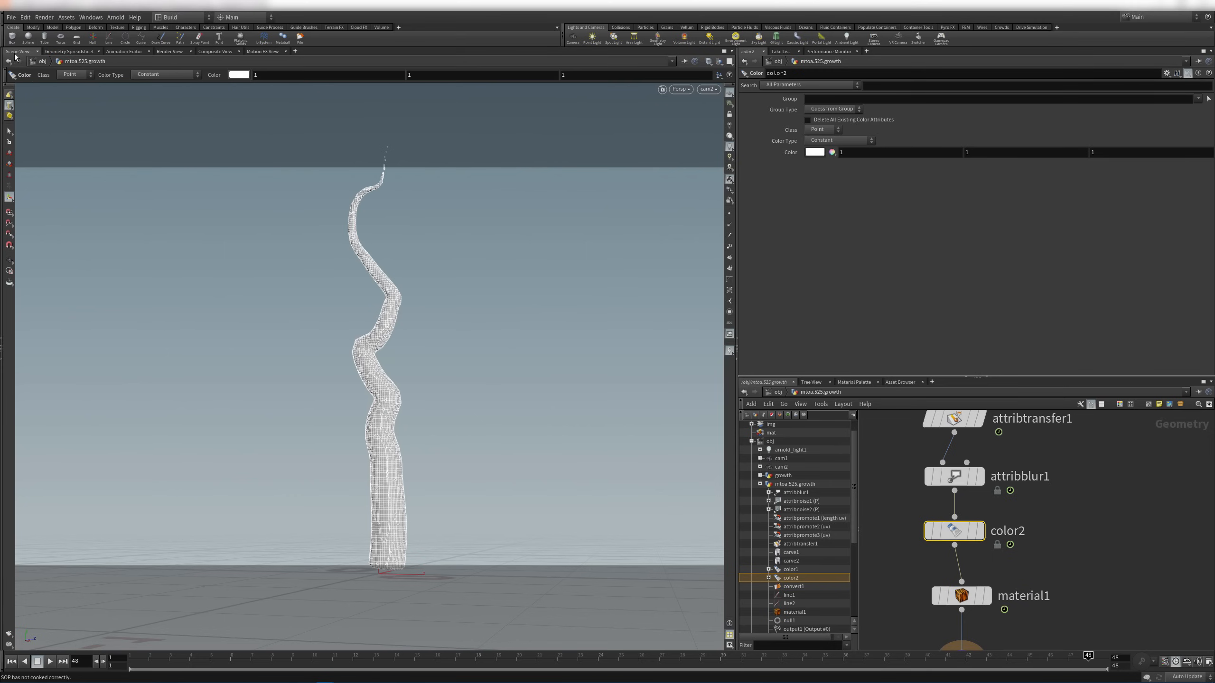
Set color2's Color Type to Ramp from Attribute, reading the length attribute
left_click(845, 140)
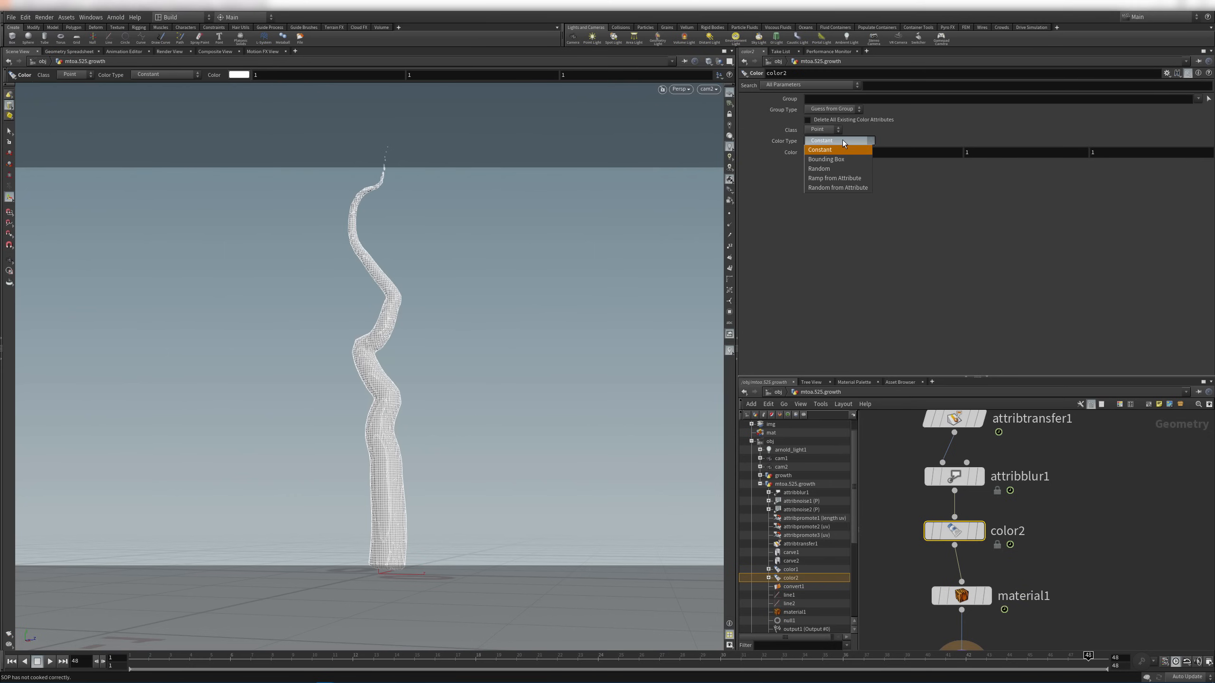
left_click(849, 178)
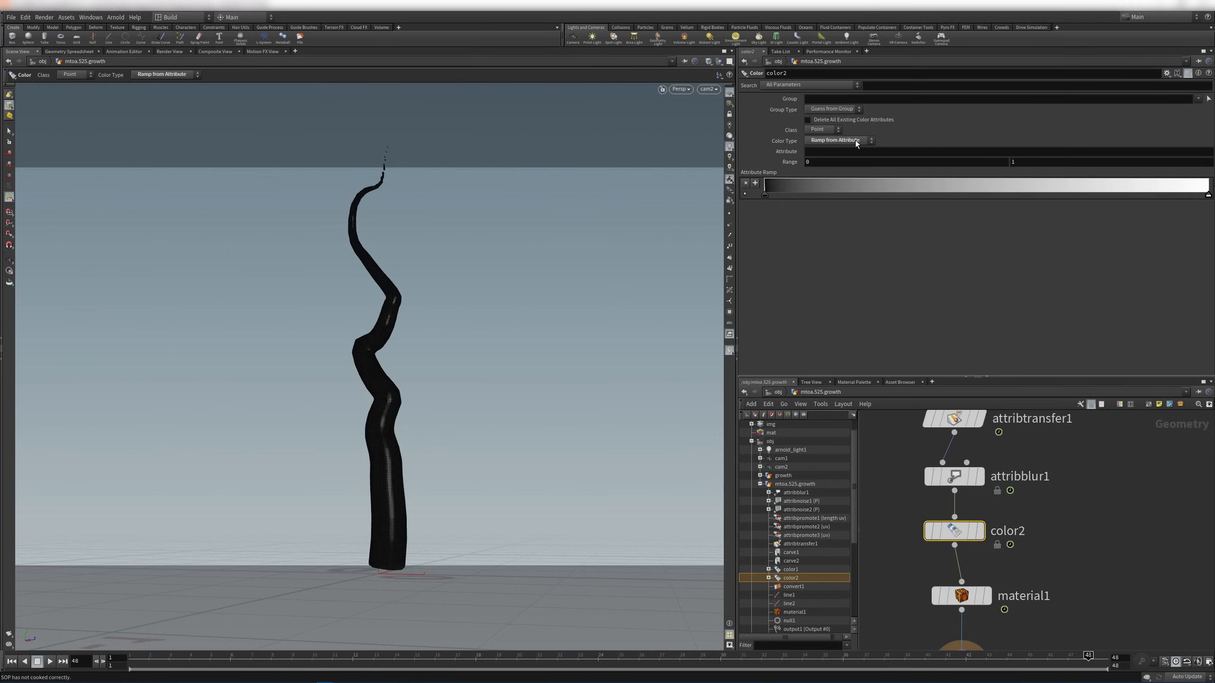
left_click(831, 151)
type("length")
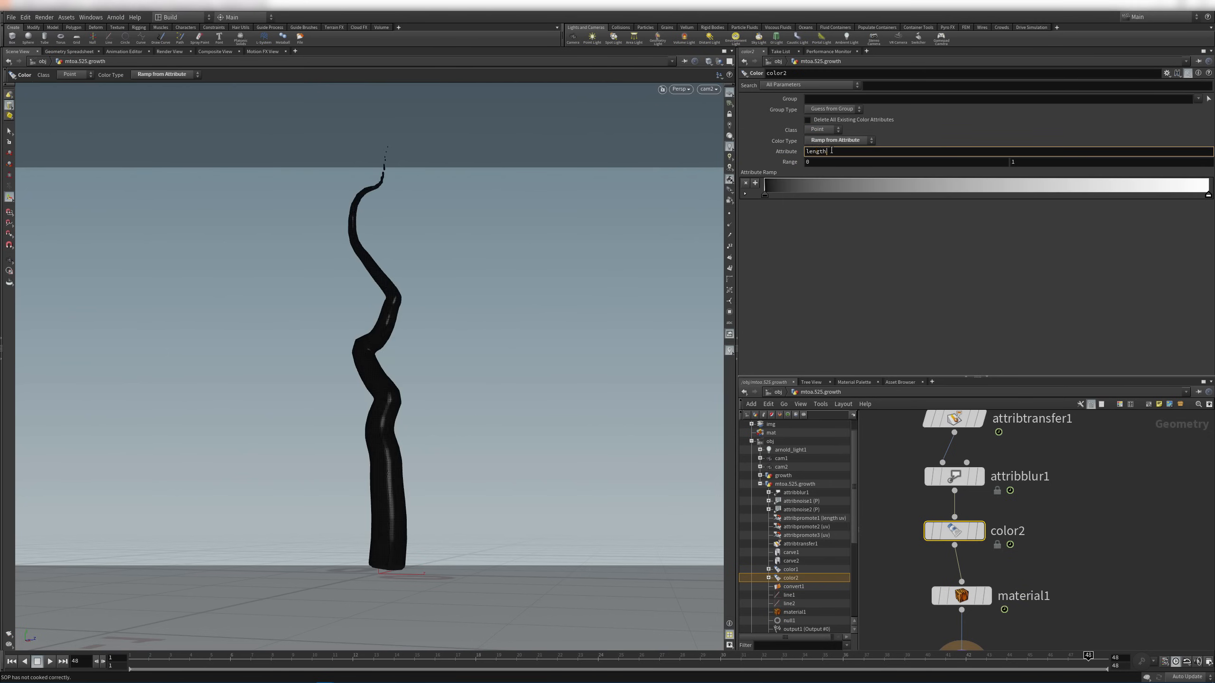
key("Return")
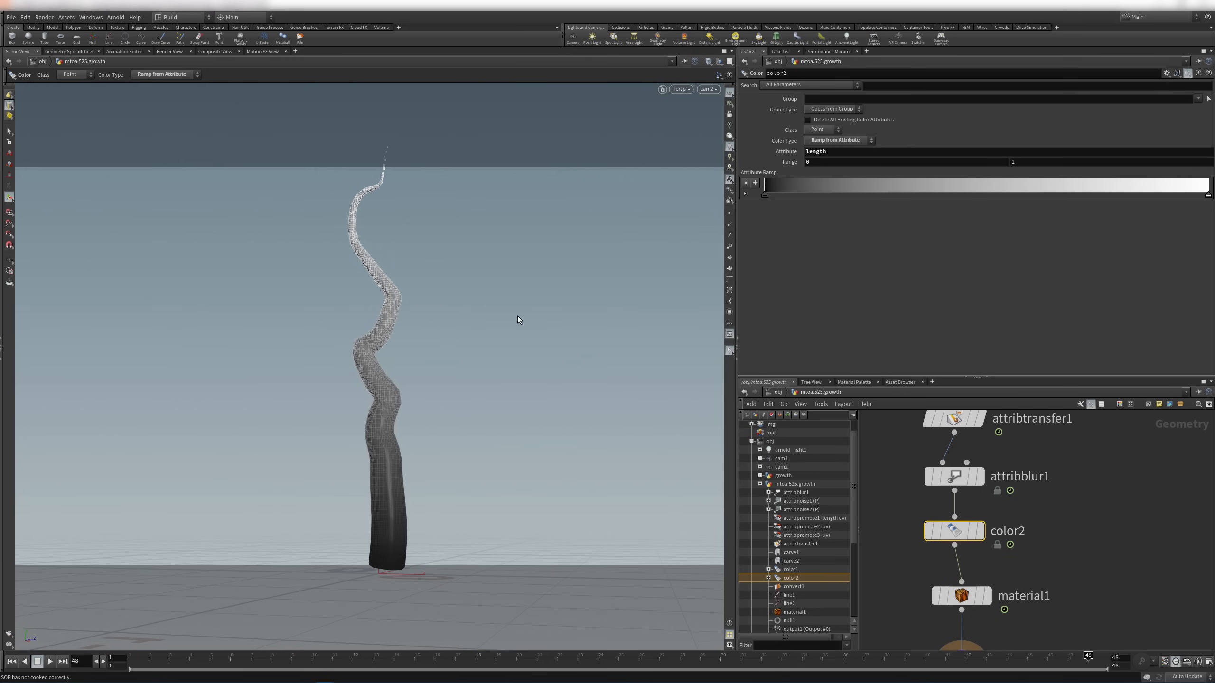
Reselect color2 and give it the display flag to view the length-ramp shading
key("s")
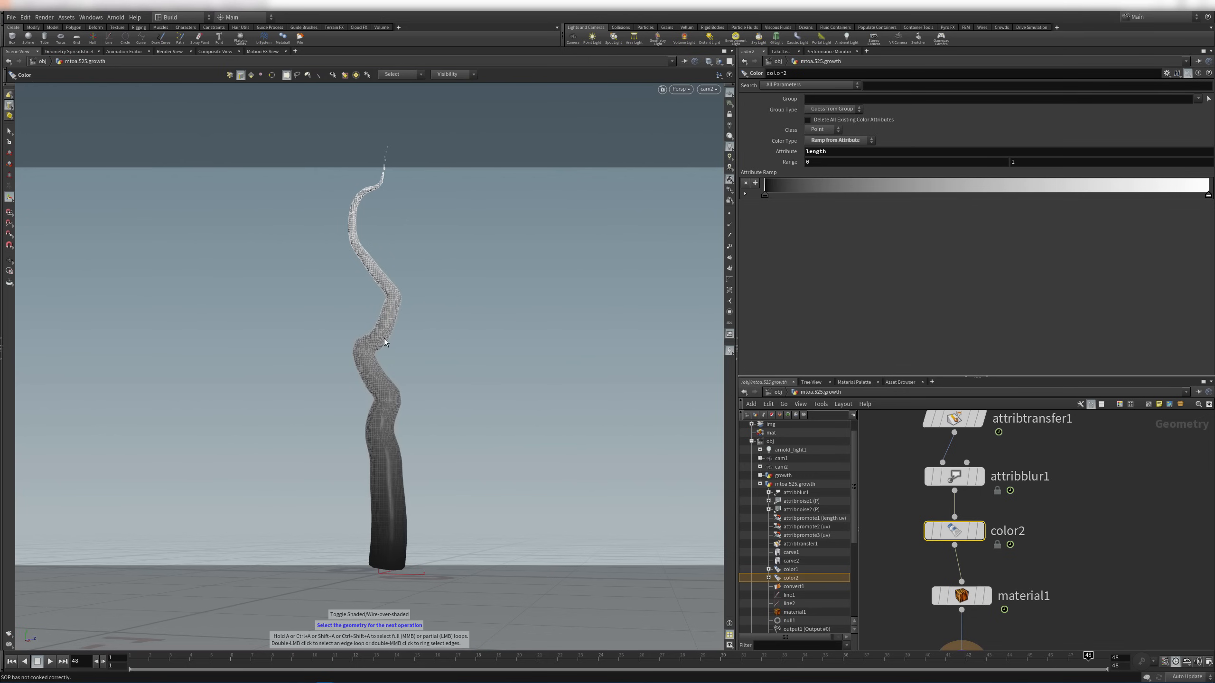
left_click(1130, 629)
left_click(980, 530)
left_click(951, 533)
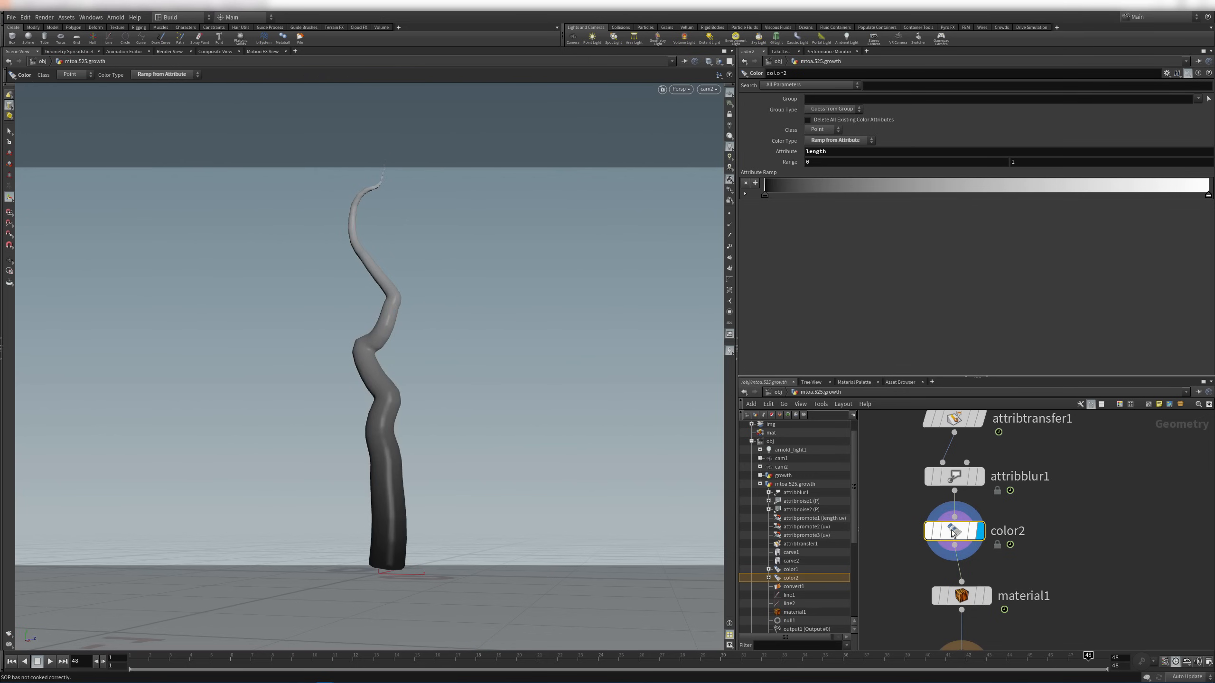
Recolour the ramp's left key to a dark brownish yellow
left_click(765, 195)
left_click(814, 225)
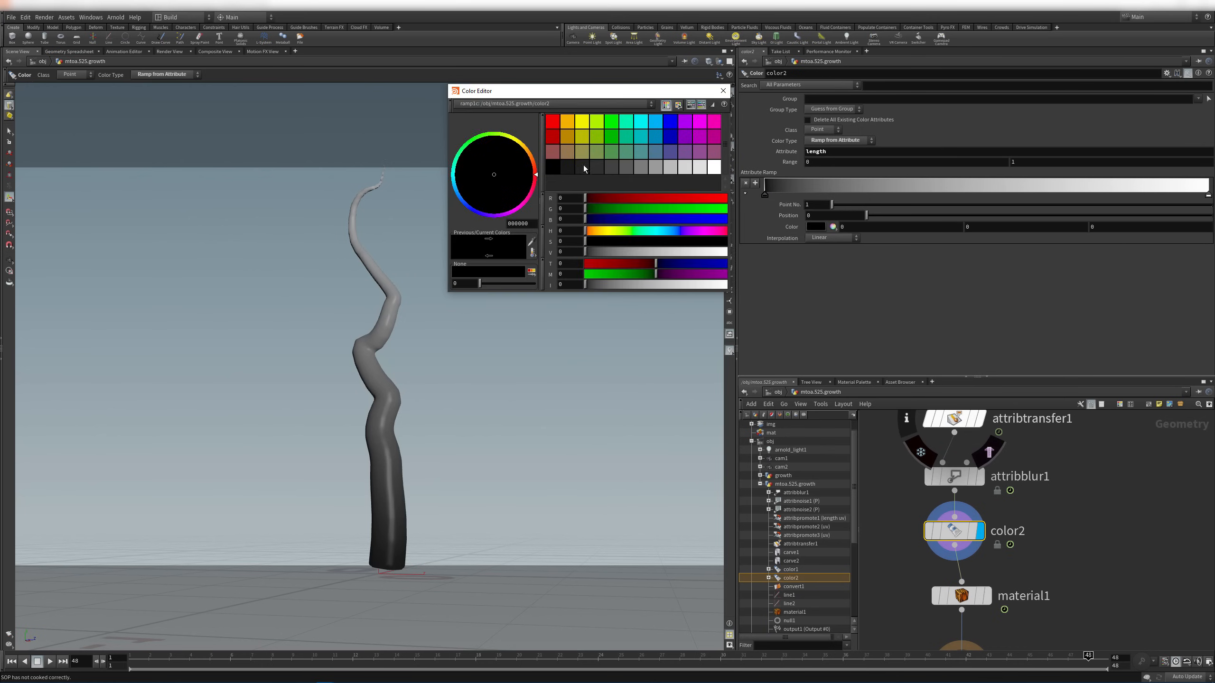
left_click_drag(583, 91, 705, 271)
left_click(685, 316)
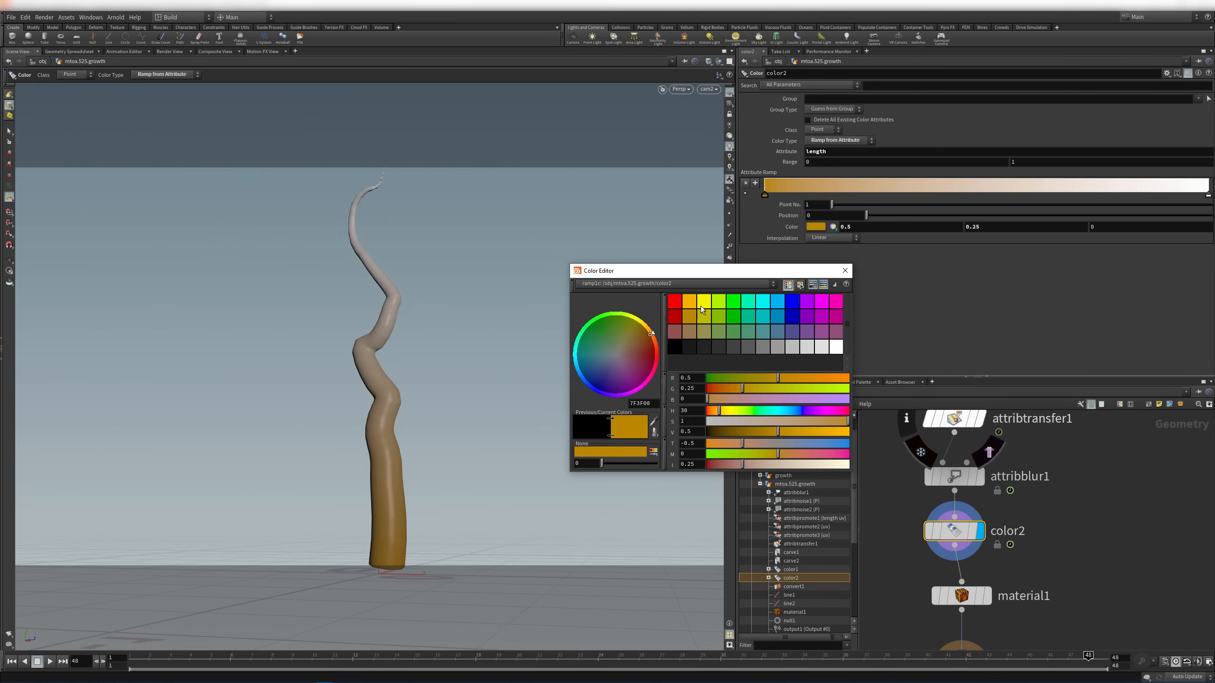
left_click(729, 413)
left_click_drag(729, 414, 723, 429)
left_click(749, 430)
left_click(844, 271)
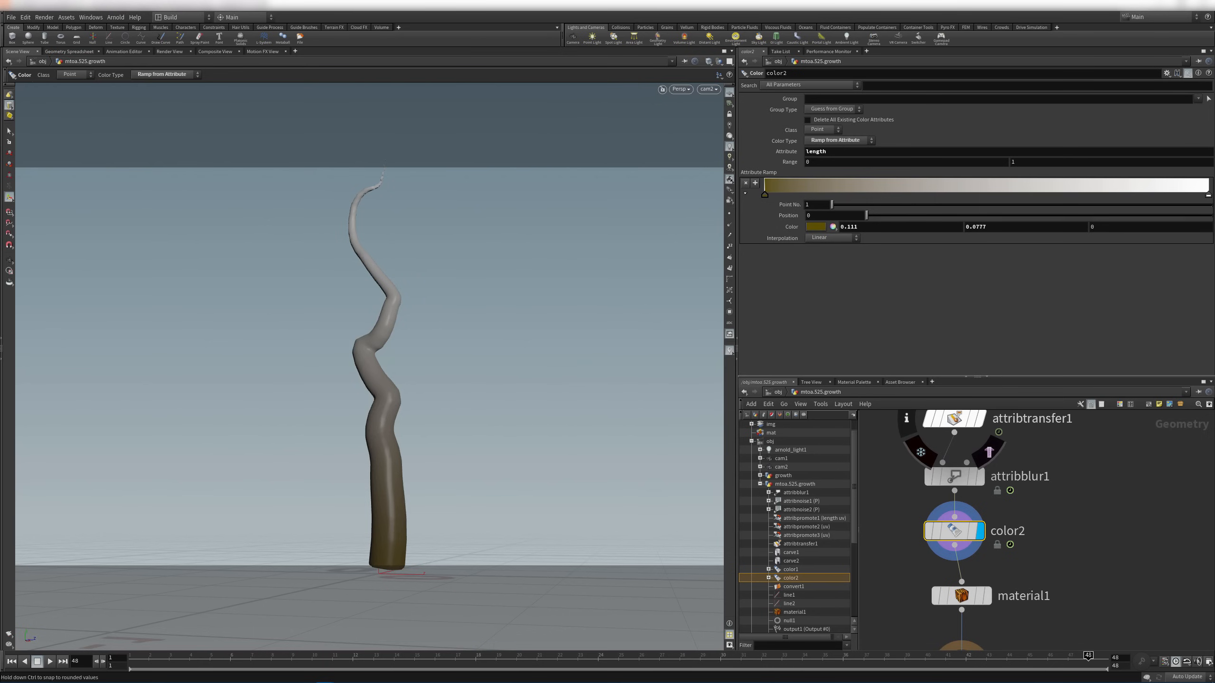
Set the ramp's right key to olive green (0.233238, 0.397, 0.069475)
left_click(1207, 196)
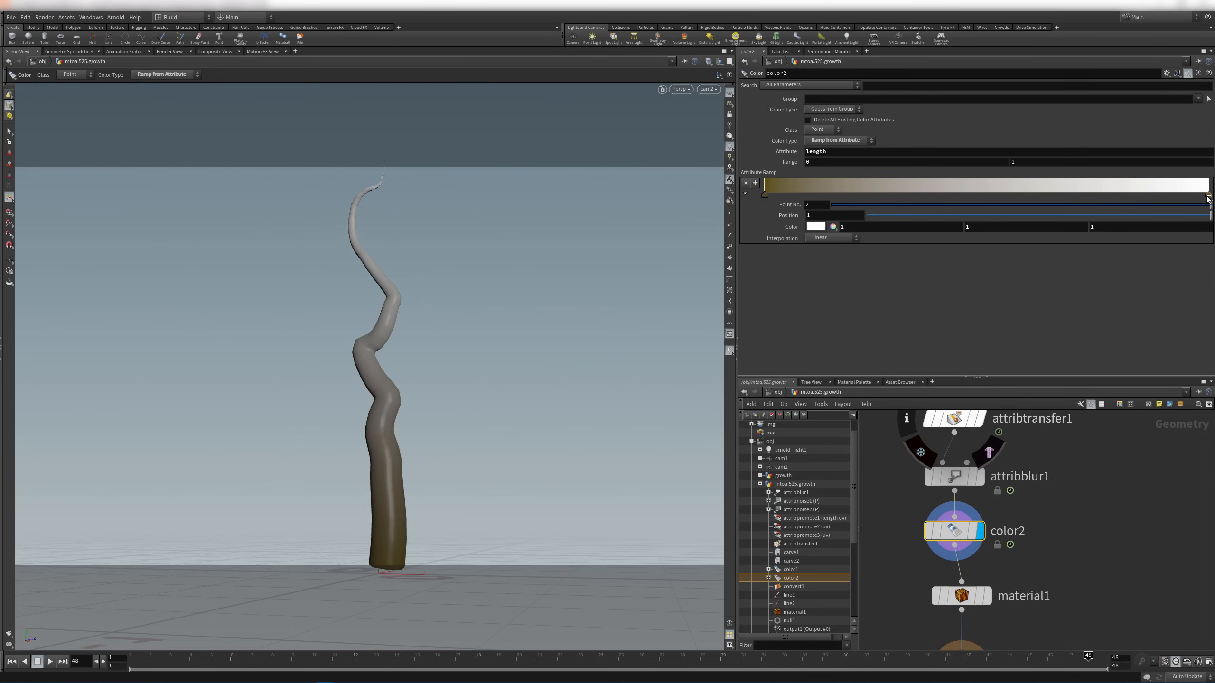
left_click(817, 228)
left_click_drag(658, 271, 769, 285)
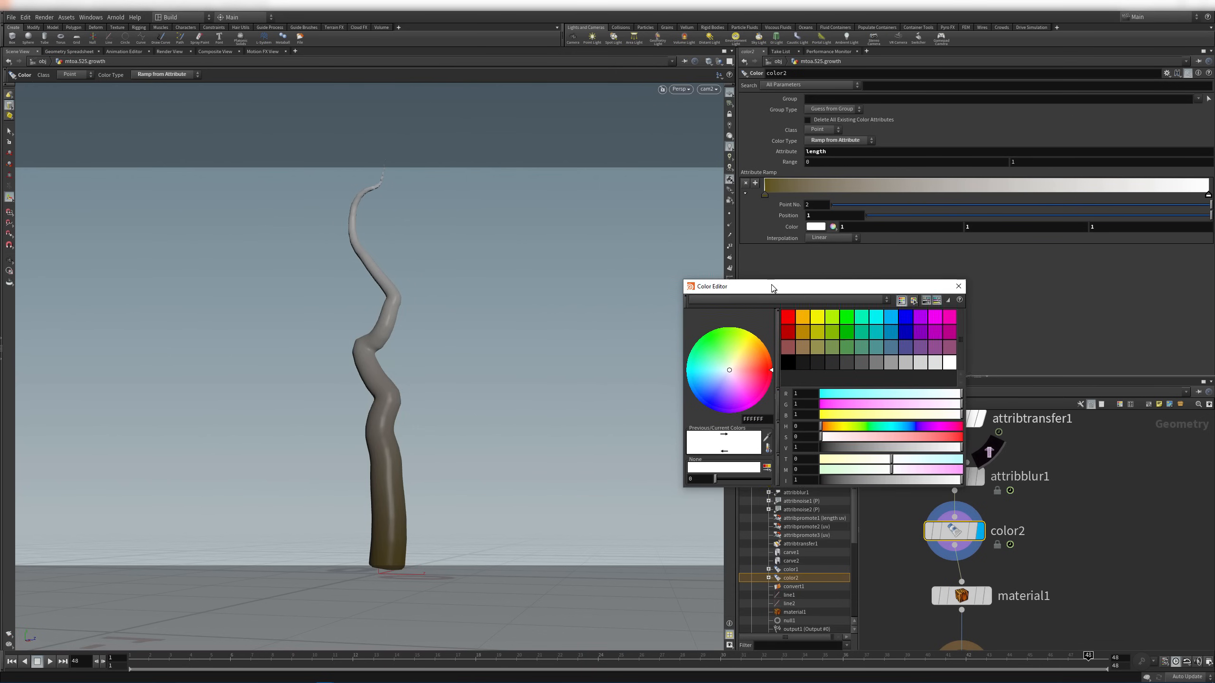
left_click(837, 350)
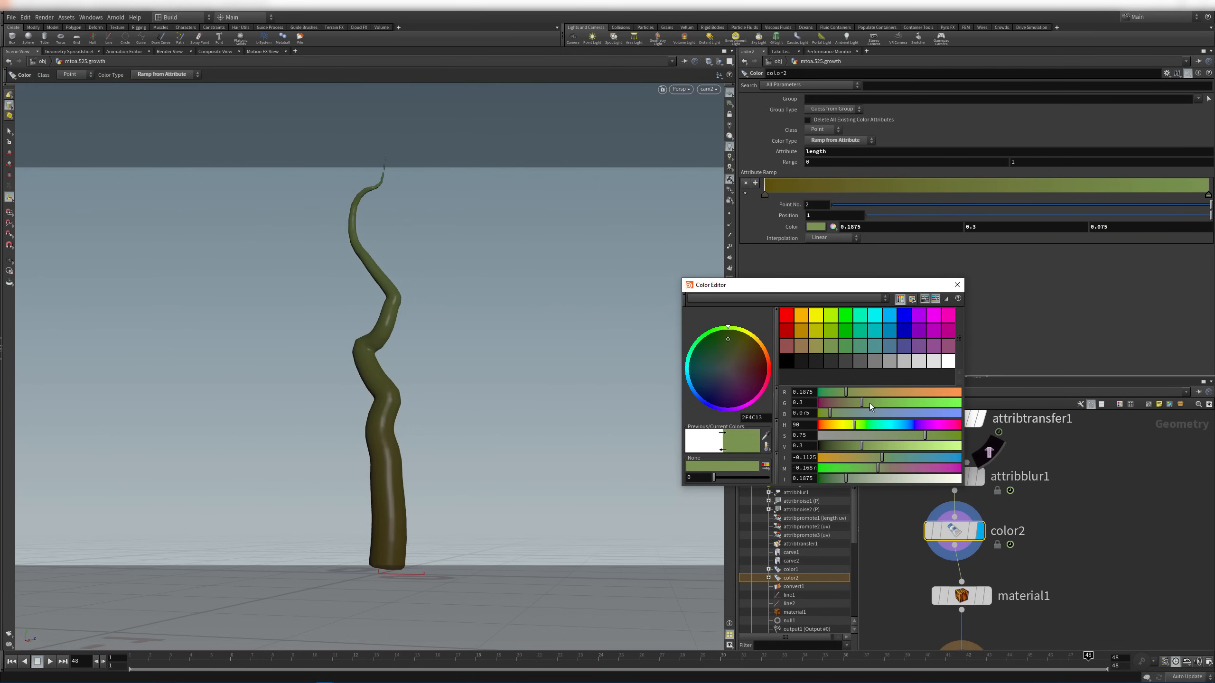
left_click_drag(860, 449, 935, 437)
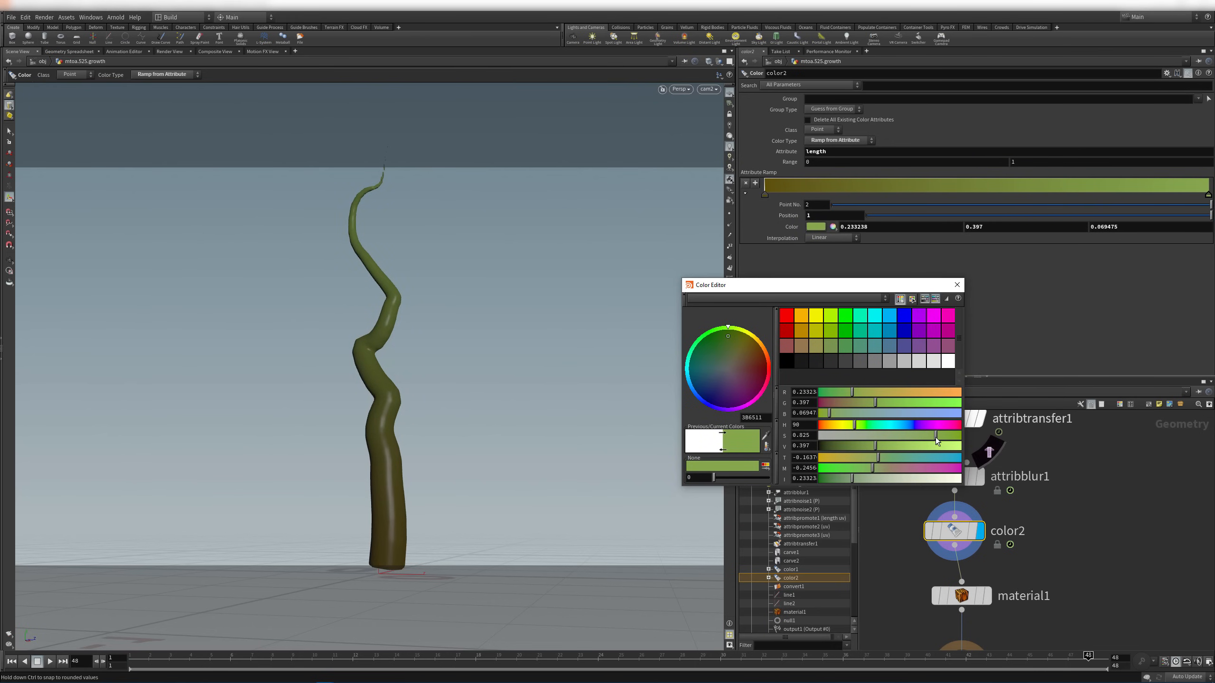
left_click(957, 285)
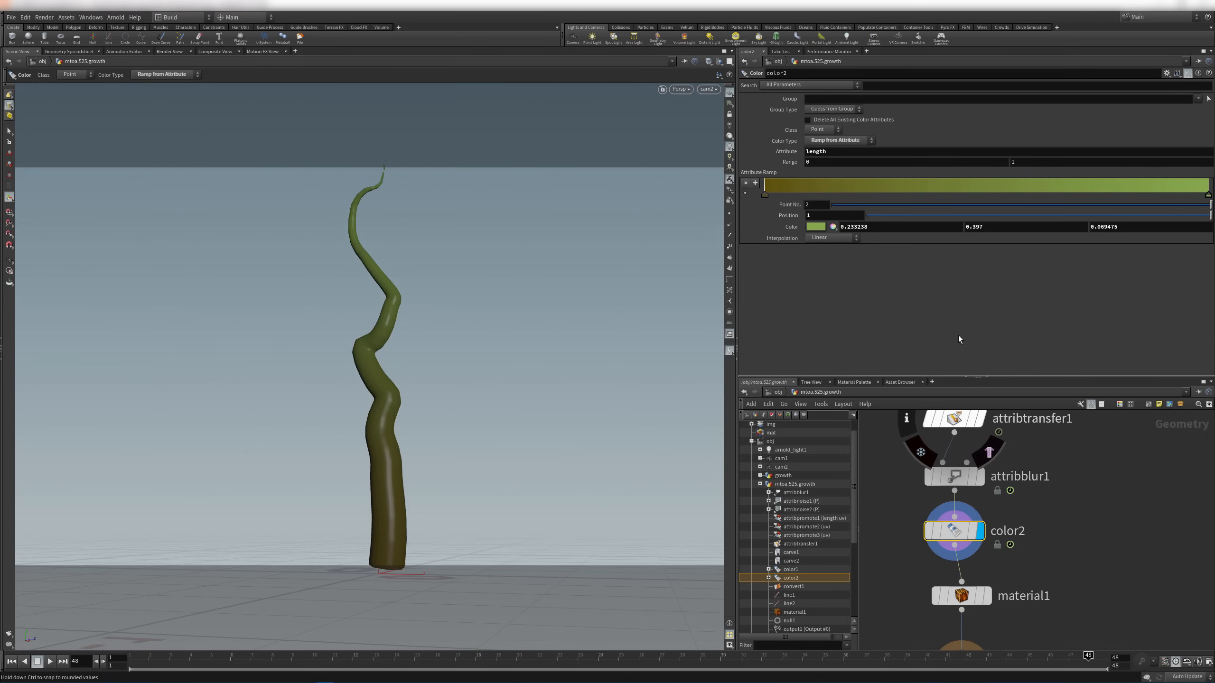
left_click(761, 484)
Add a User Data RGB node to the vineASN material network
left_click(804, 570)
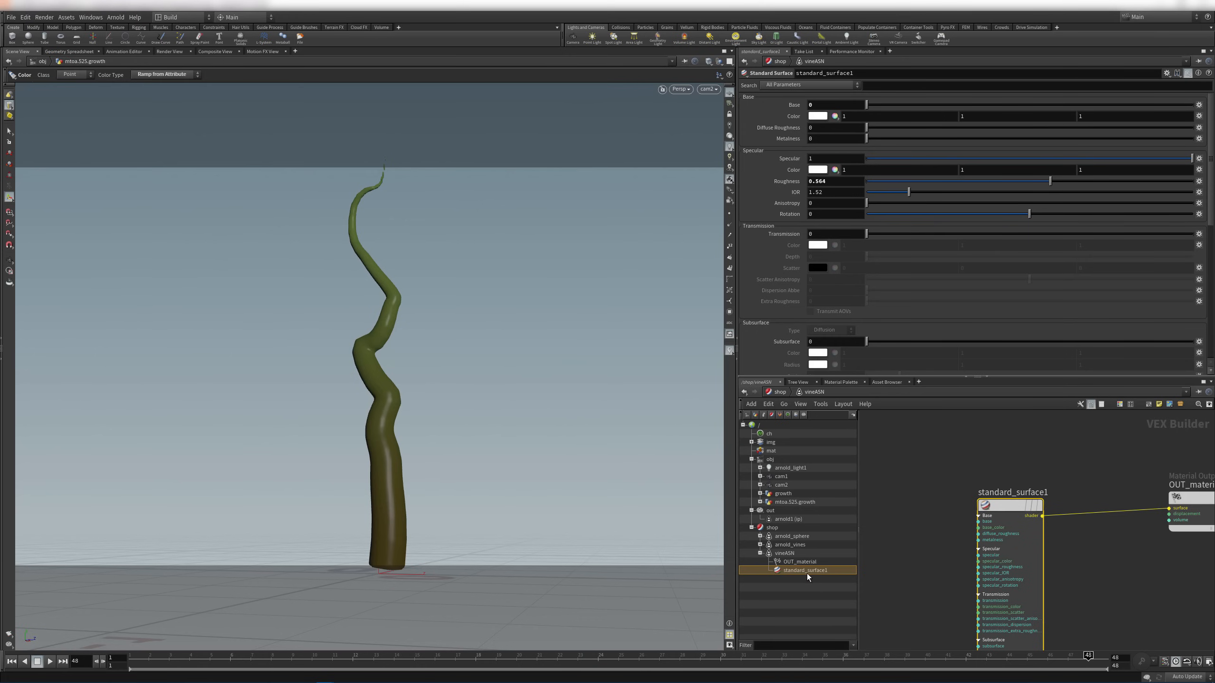
left_click(955, 498)
middle_click_drag(1010, 465, 941, 460)
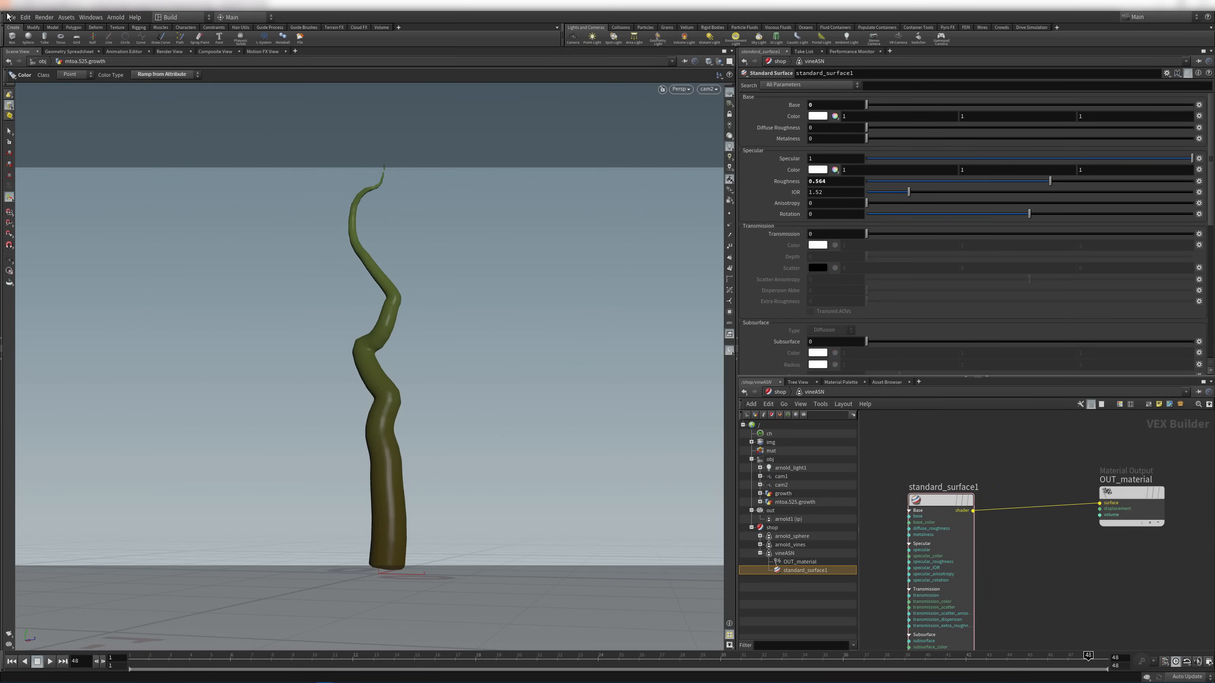
left_click(170, 52)
middle_click_drag(916, 455, 933, 476)
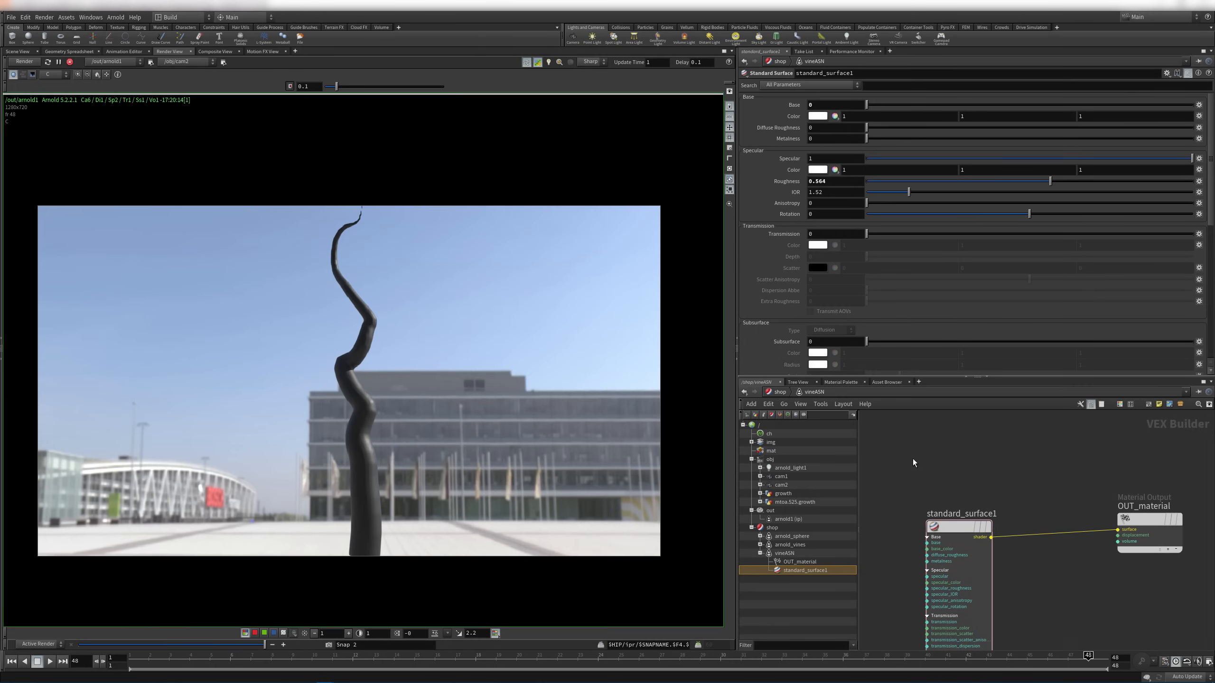
key("Tab")
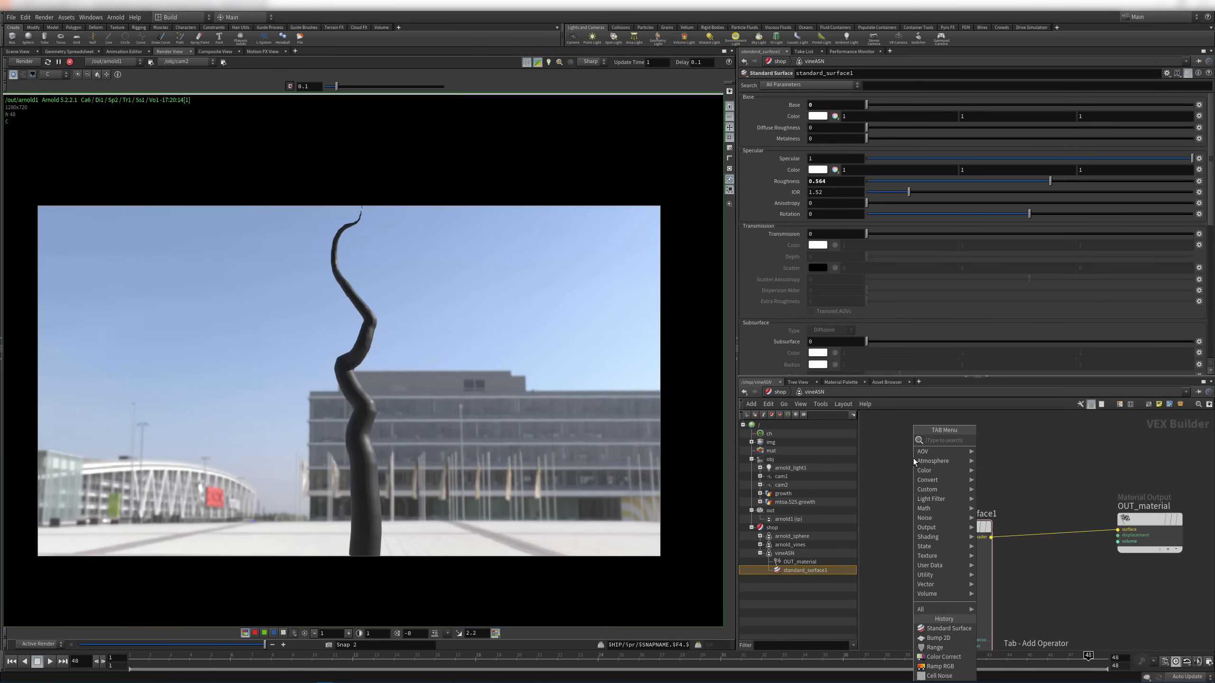
type("data")
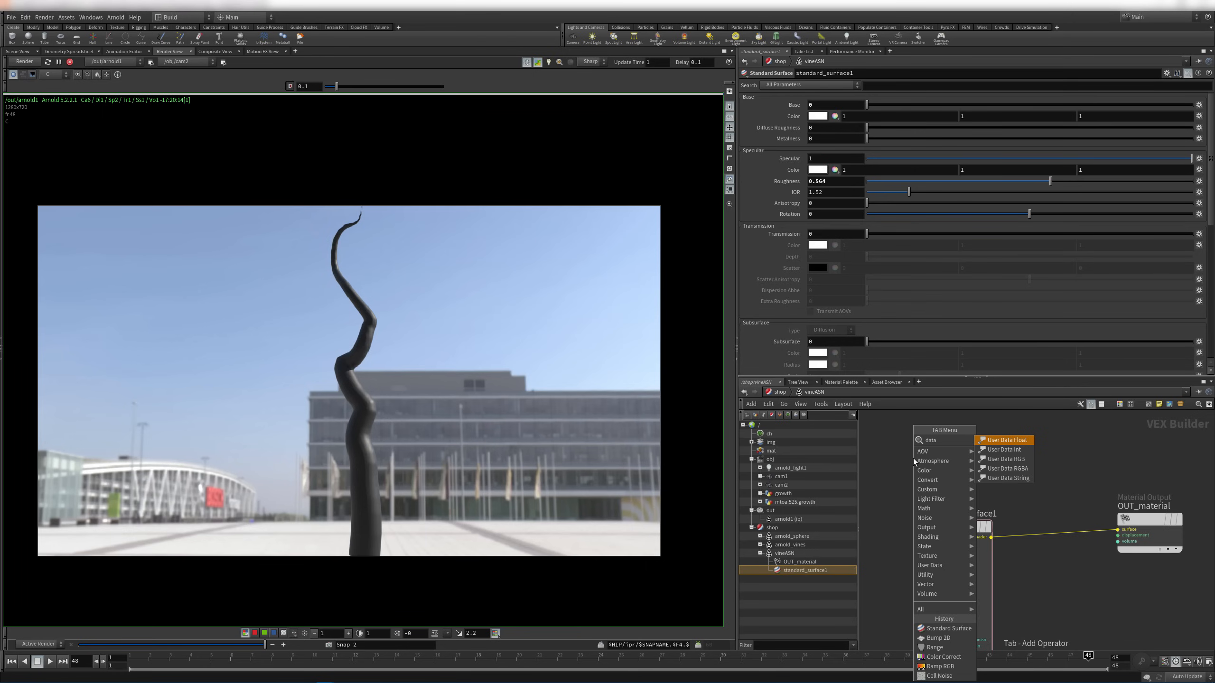
key("Down")
key("Down")
key("Return")
left_click(913, 458)
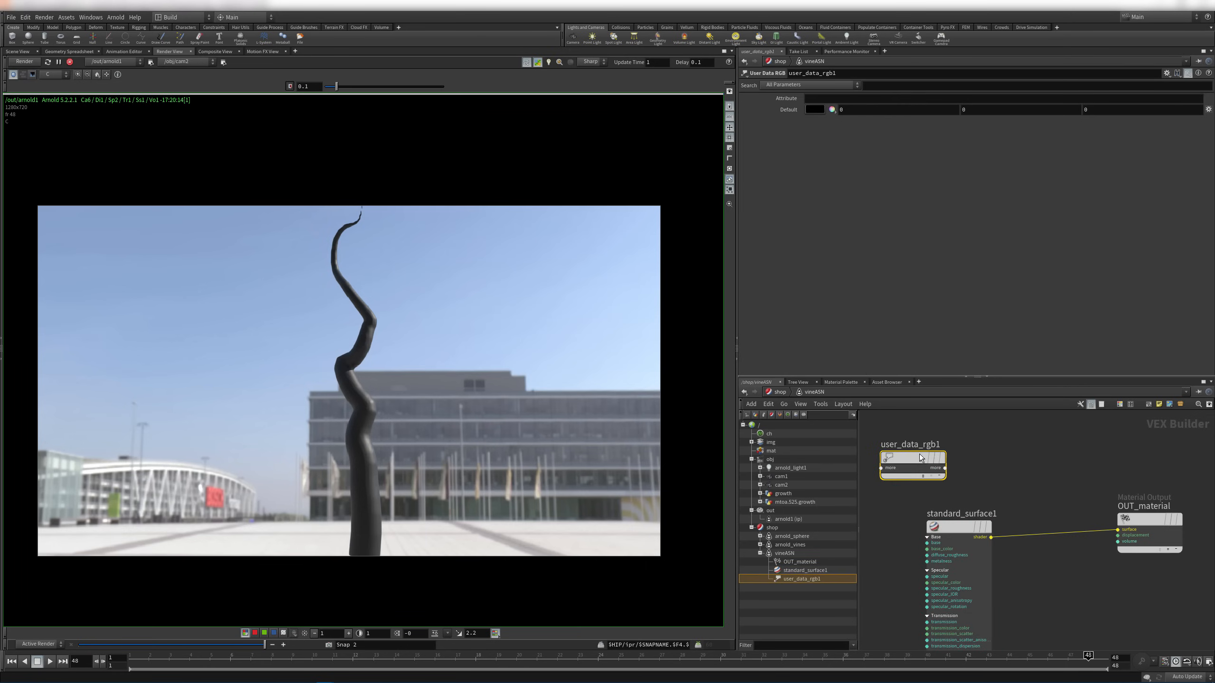
Set user_data_rgb1 to read Cd and wire it into OUT_material's surface input
left_click(823, 100)
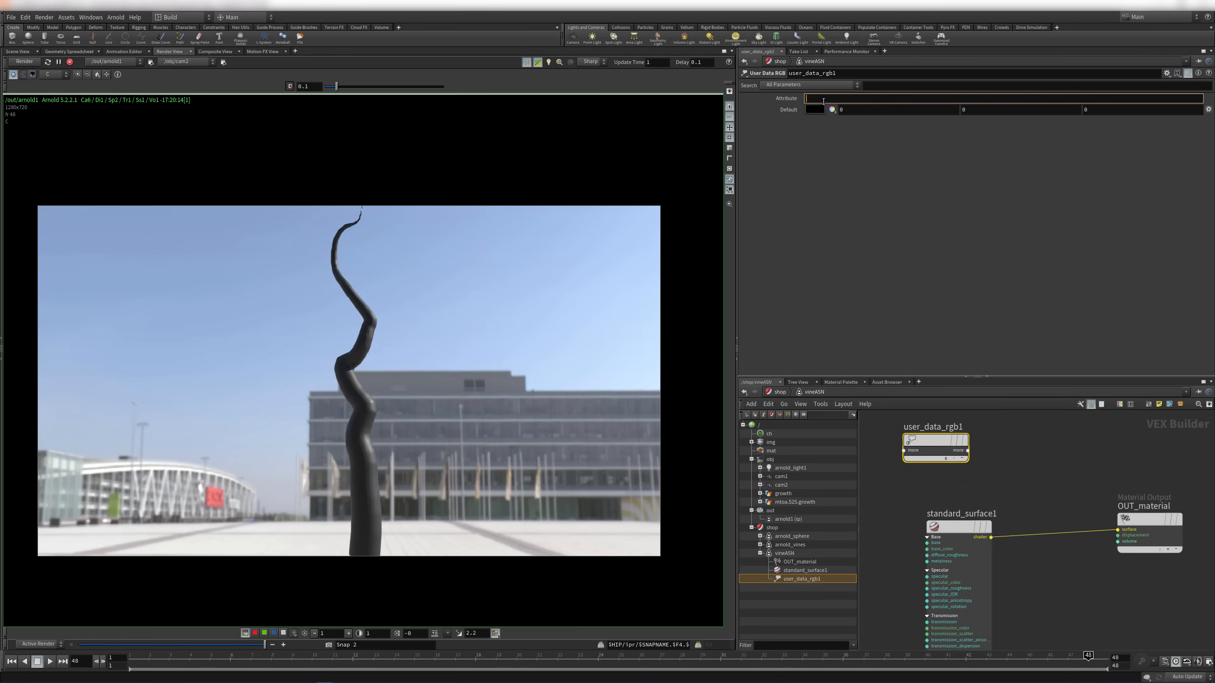
type("Cd")
key("Return")
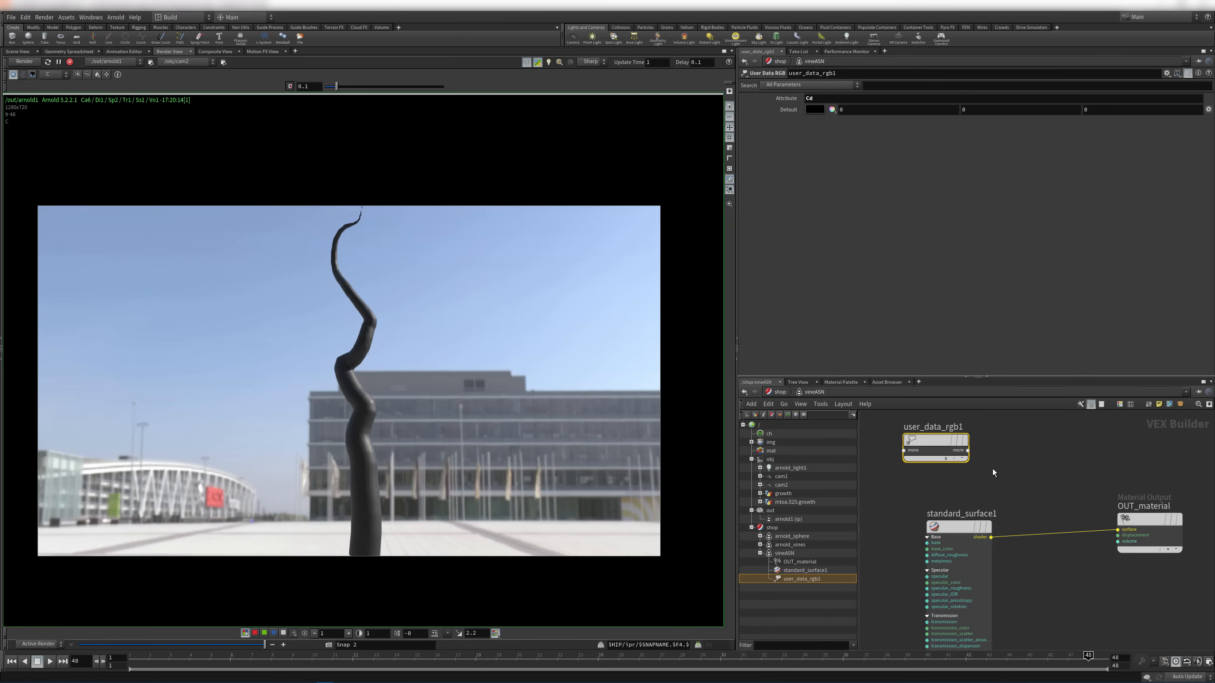
left_click_drag(967, 450, 1117, 530)
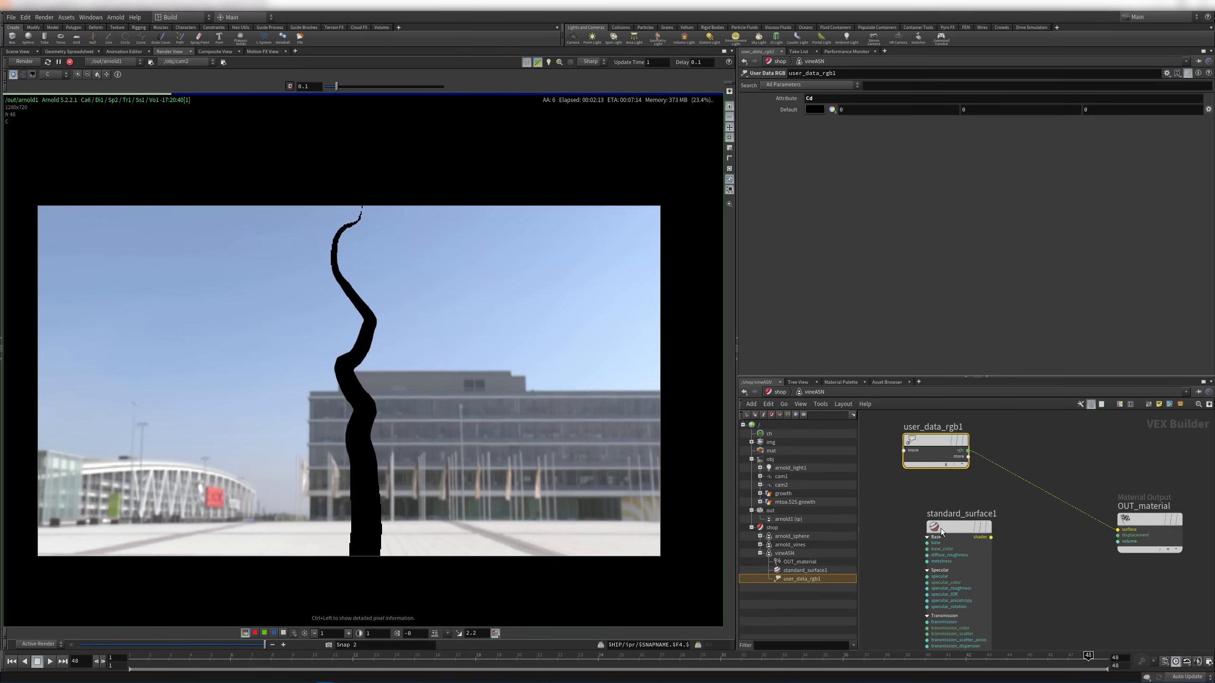
left_click(1055, 444)
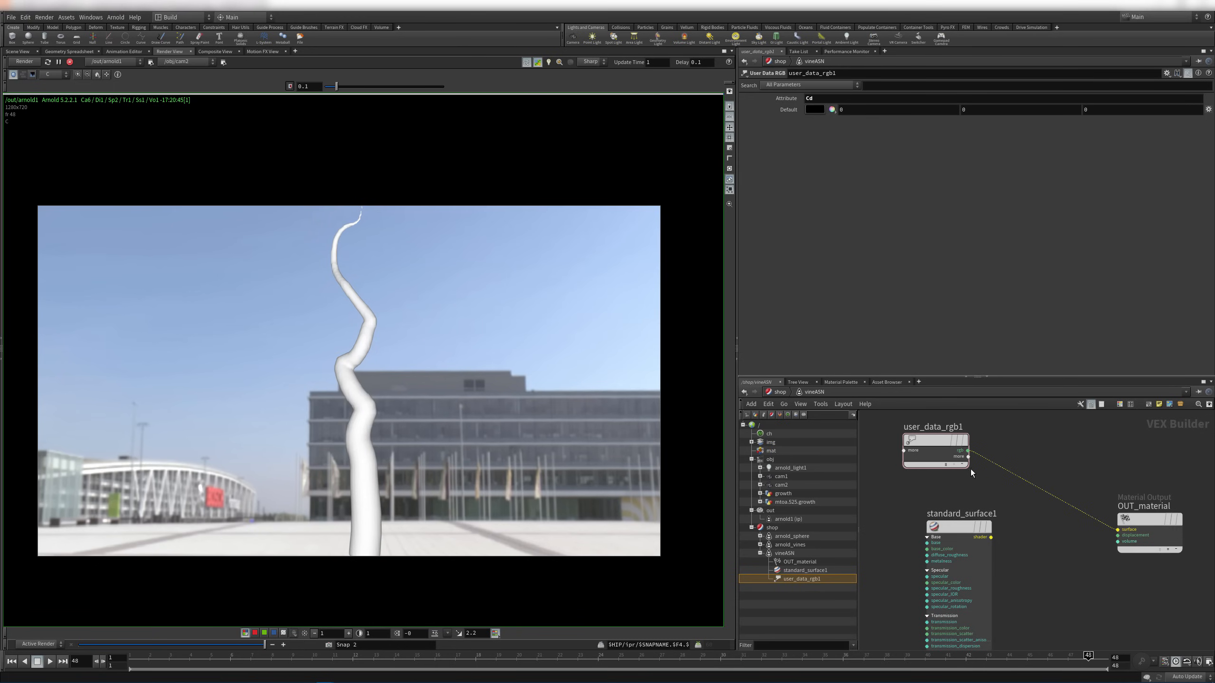
left_click_drag(938, 447, 962, 458)
left_click(19, 51)
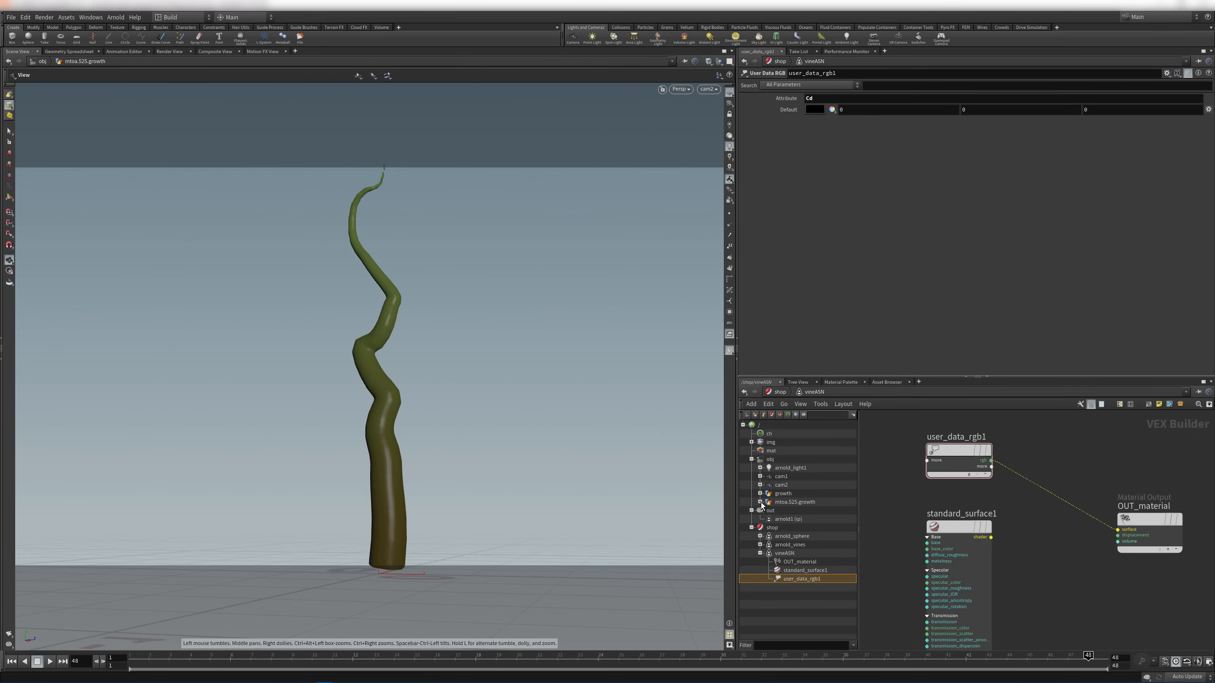
Go inside mtoa.525.growth, select output1 and re-render the vine in Arnold
double_click(795, 502)
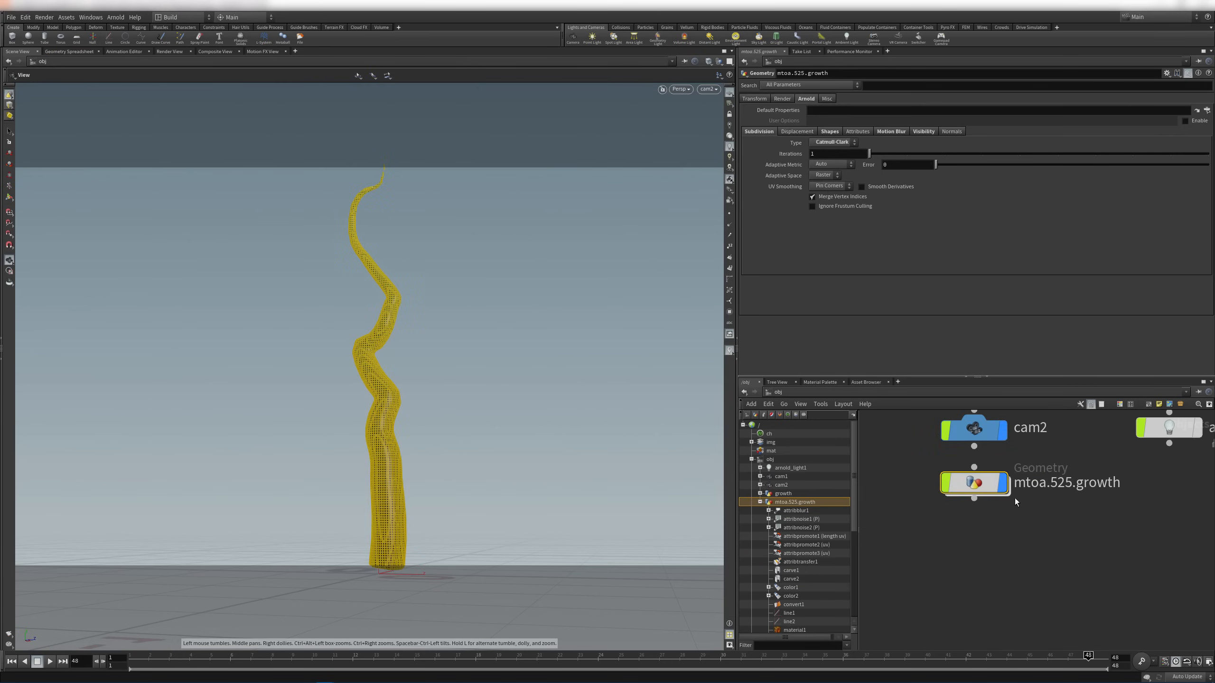
double_click(972, 486)
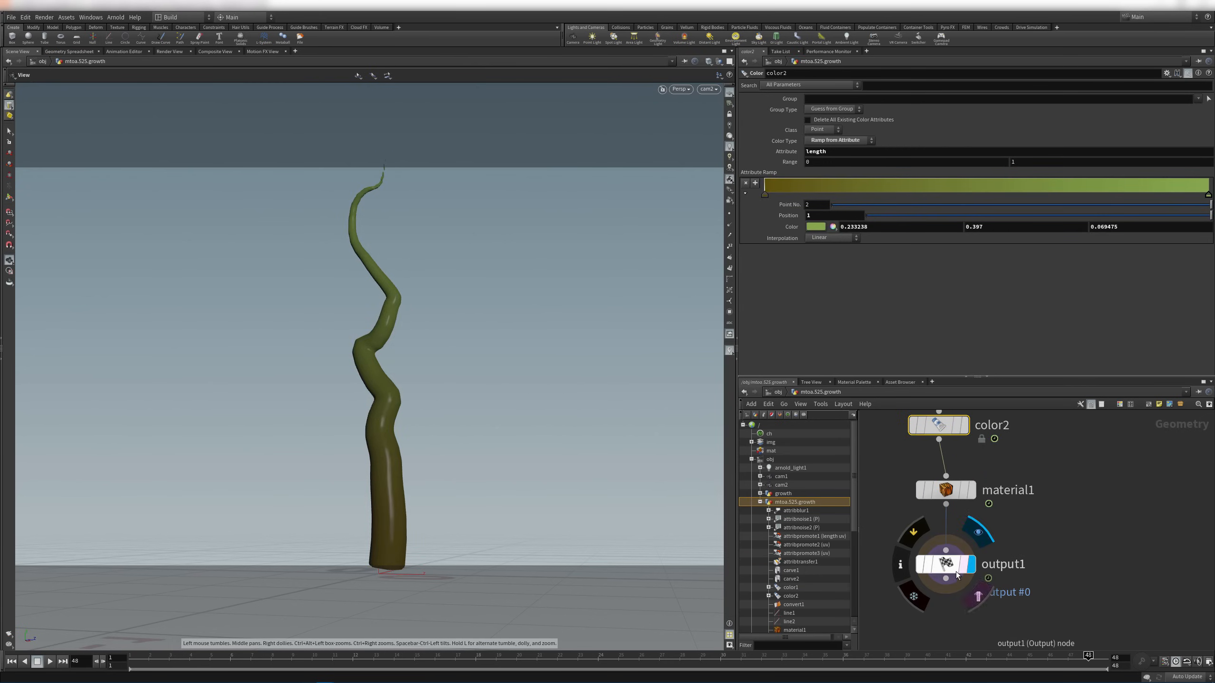
left_click(955, 571)
middle_click_drag(1016, 500, 1067, 515)
left_click(169, 51)
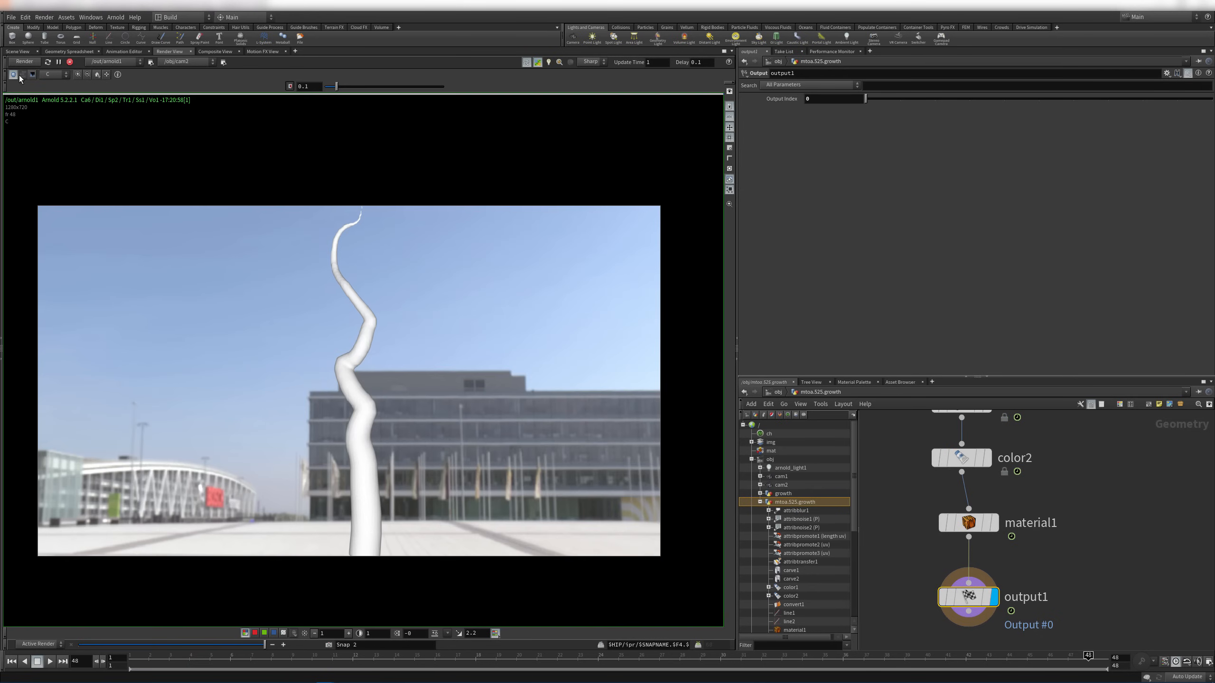
left_click(21, 61)
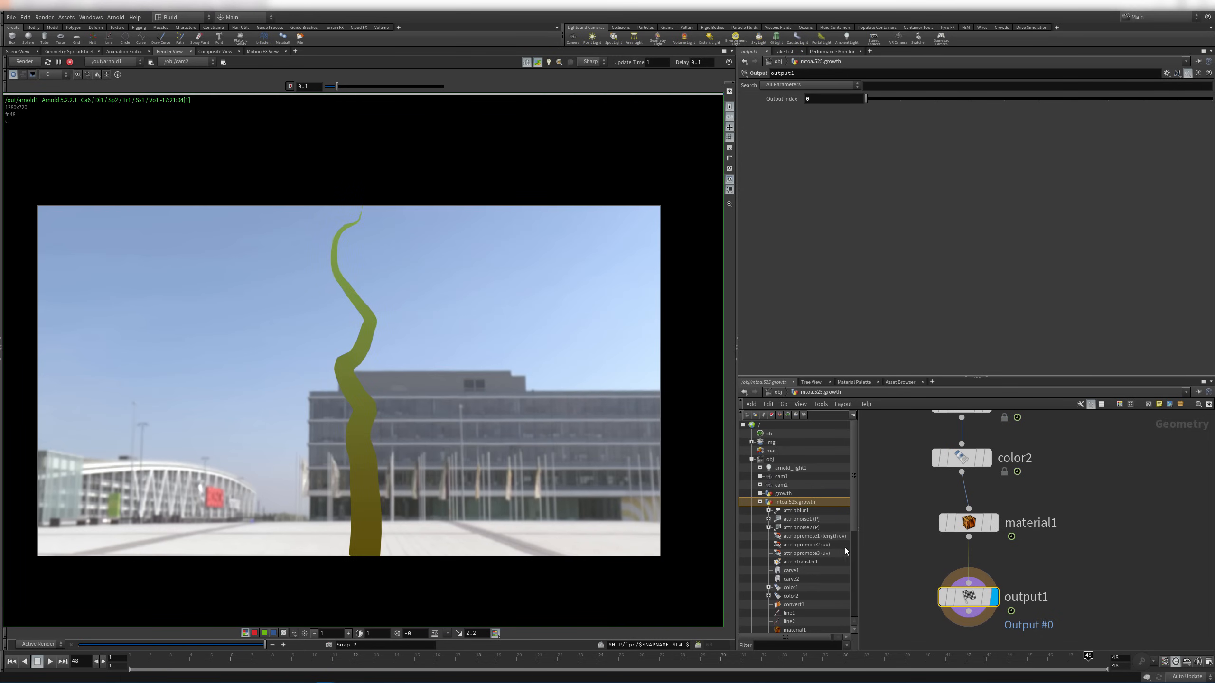
Select the output node and nudge material1 closer to color2
middle_click_drag(1078, 581, 1091, 537)
right_click_drag(1015, 564, 1090, 577)
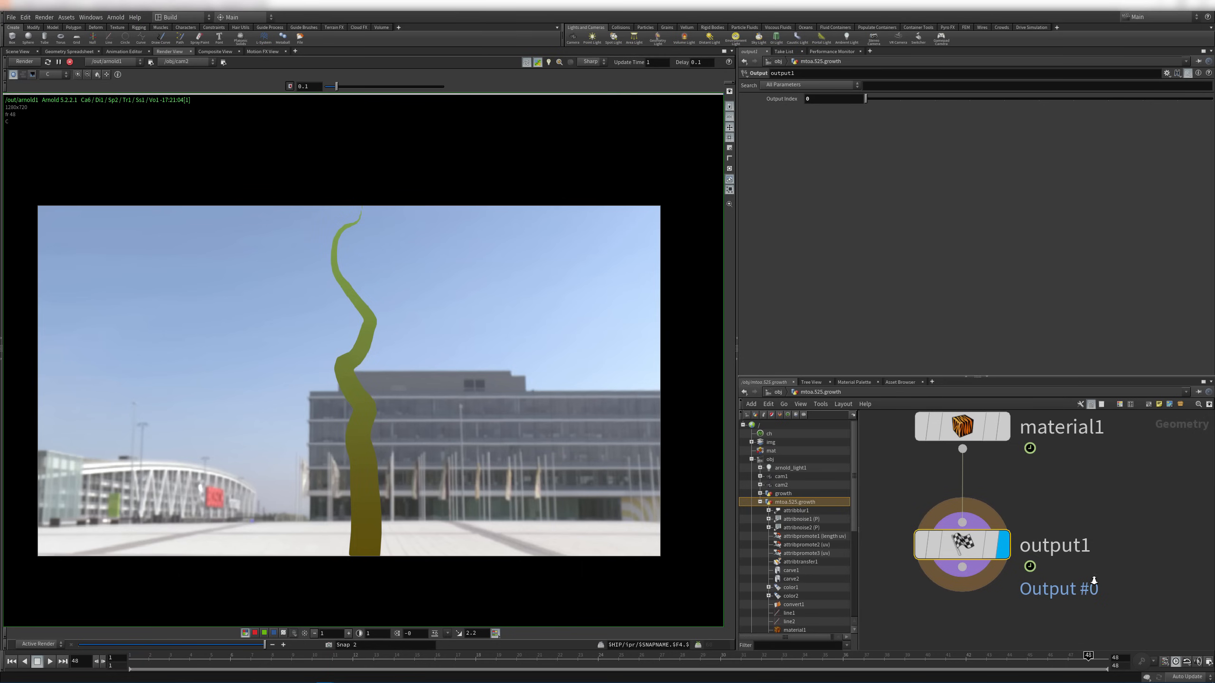
left_click_drag(1055, 493, 898, 586)
scroll(1095, 512, "down", 5)
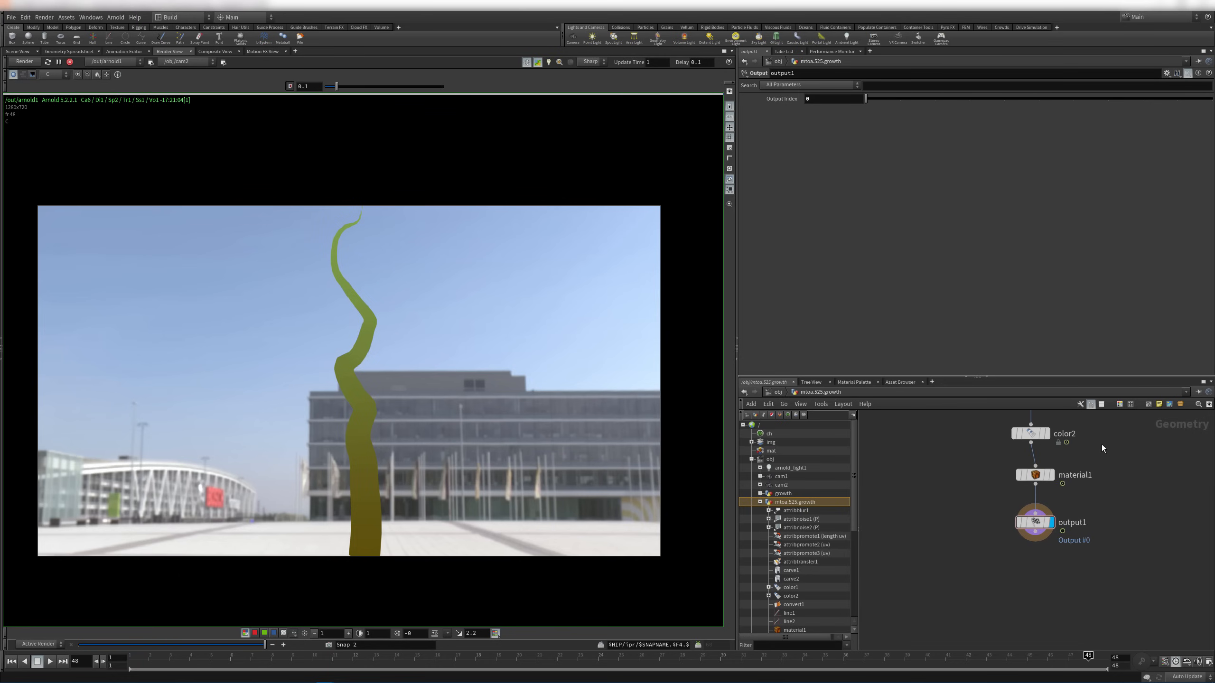
left_click_drag(1007, 539, 1008, 536)
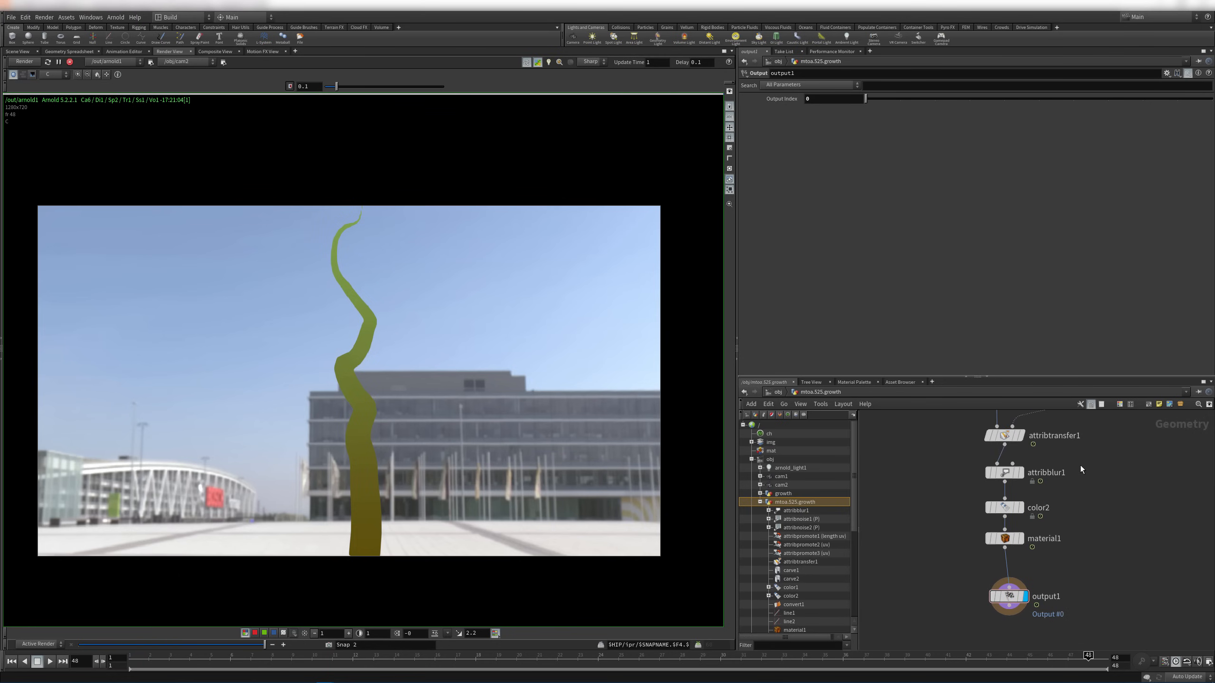
scroll(1047, 518, "up", 5)
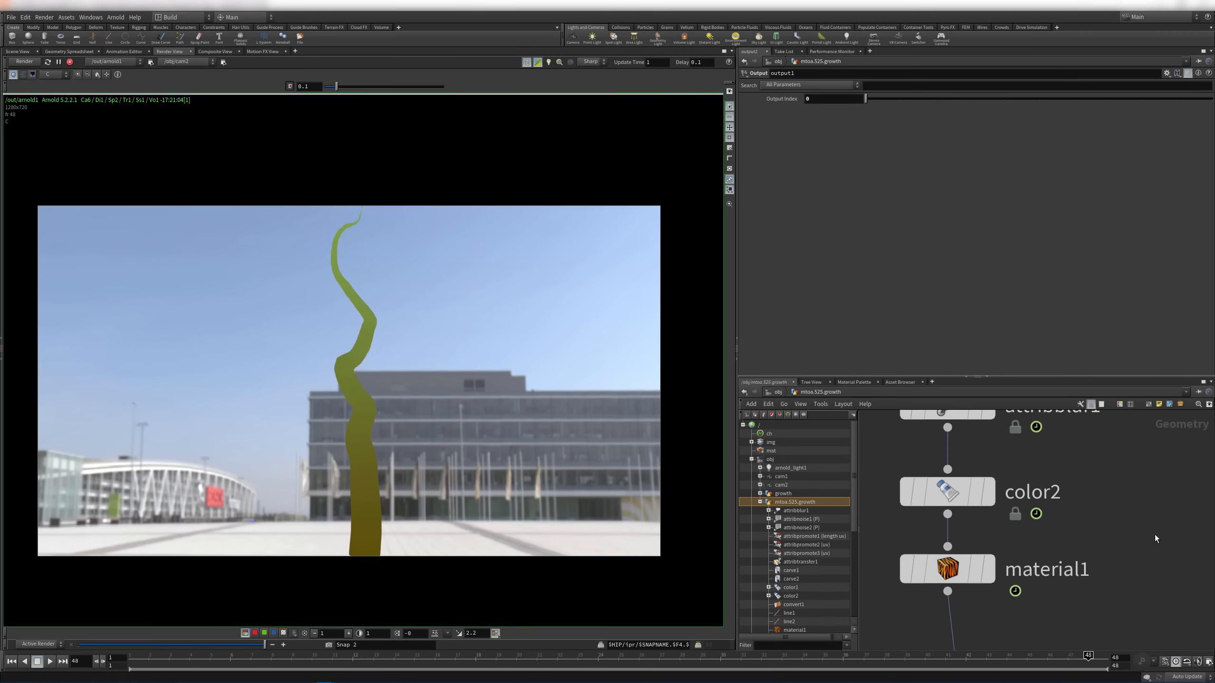
left_click(964, 502)
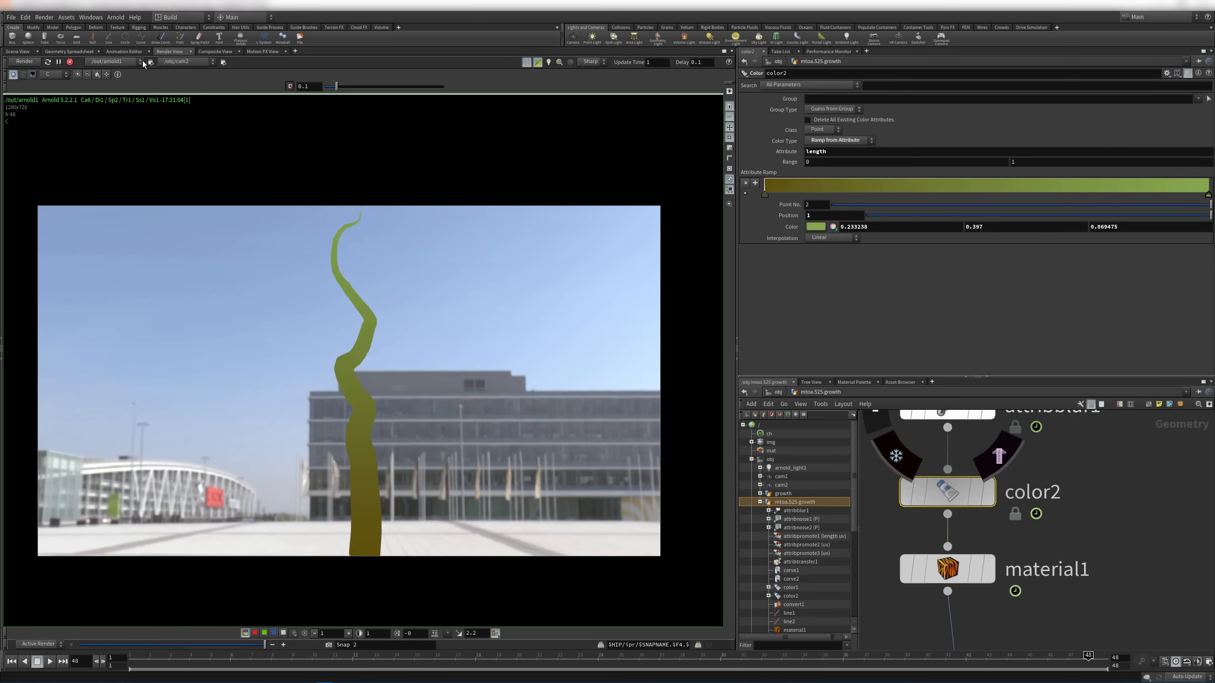
left_click(69, 51)
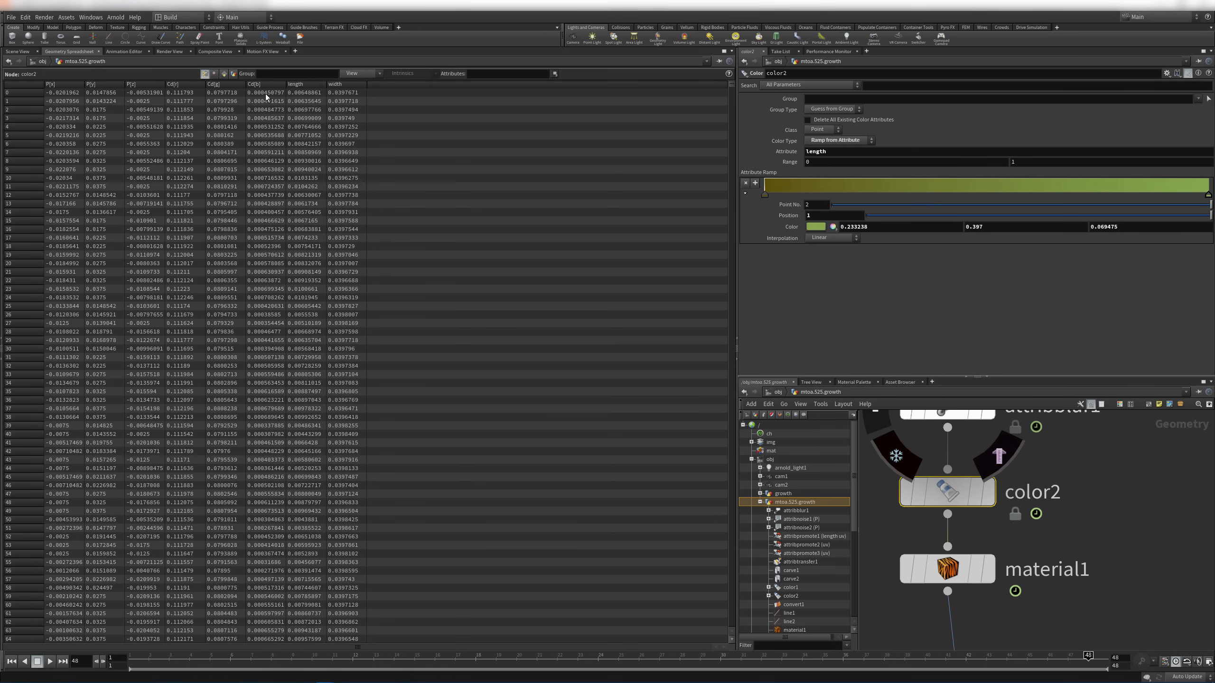
left_click(24, 52)
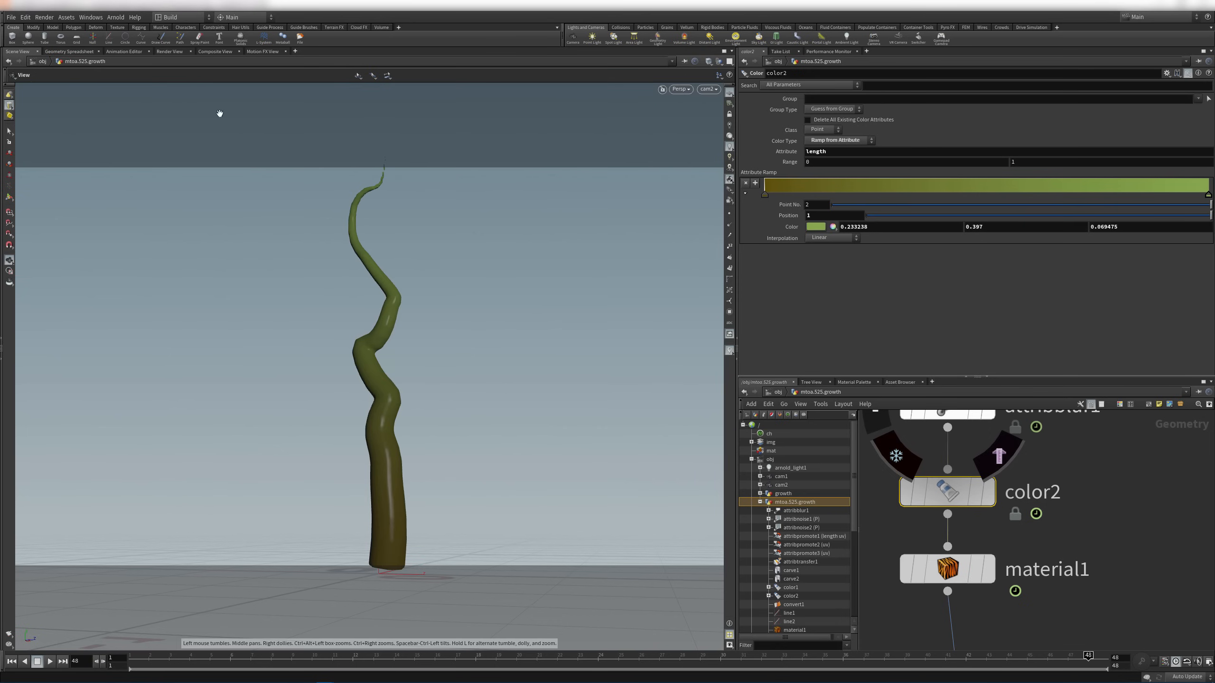
left_click(170, 52)
scroll(808, 543, "down", 6)
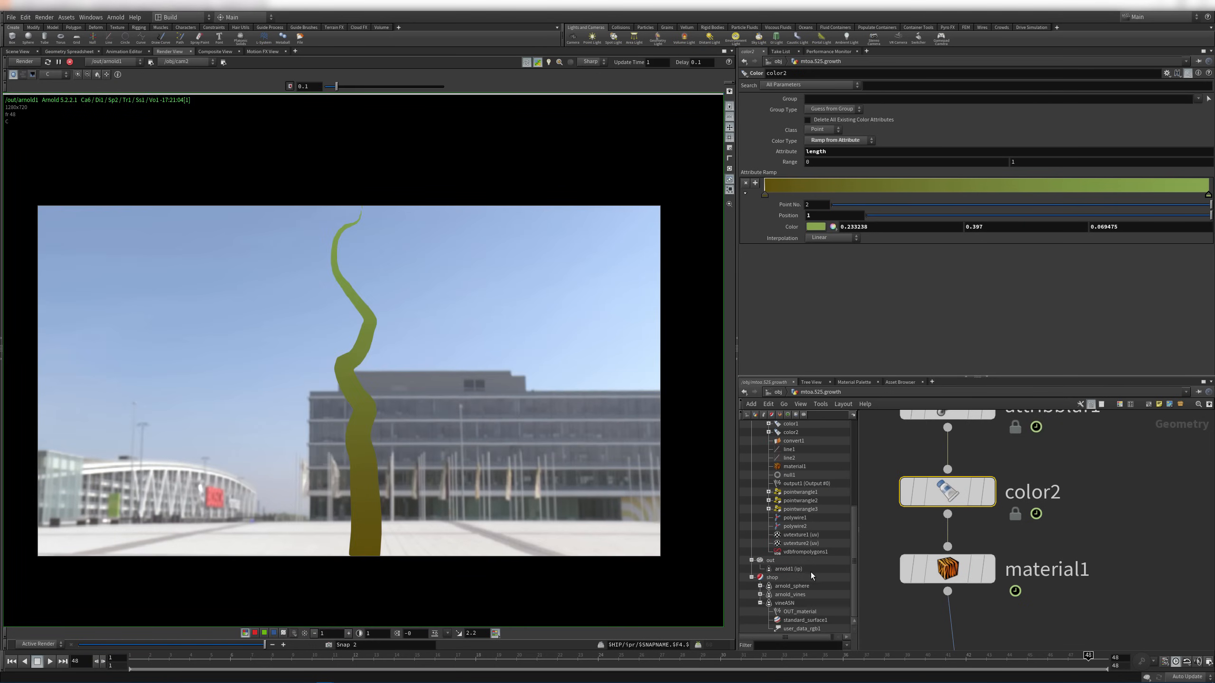
left_click(800, 620)
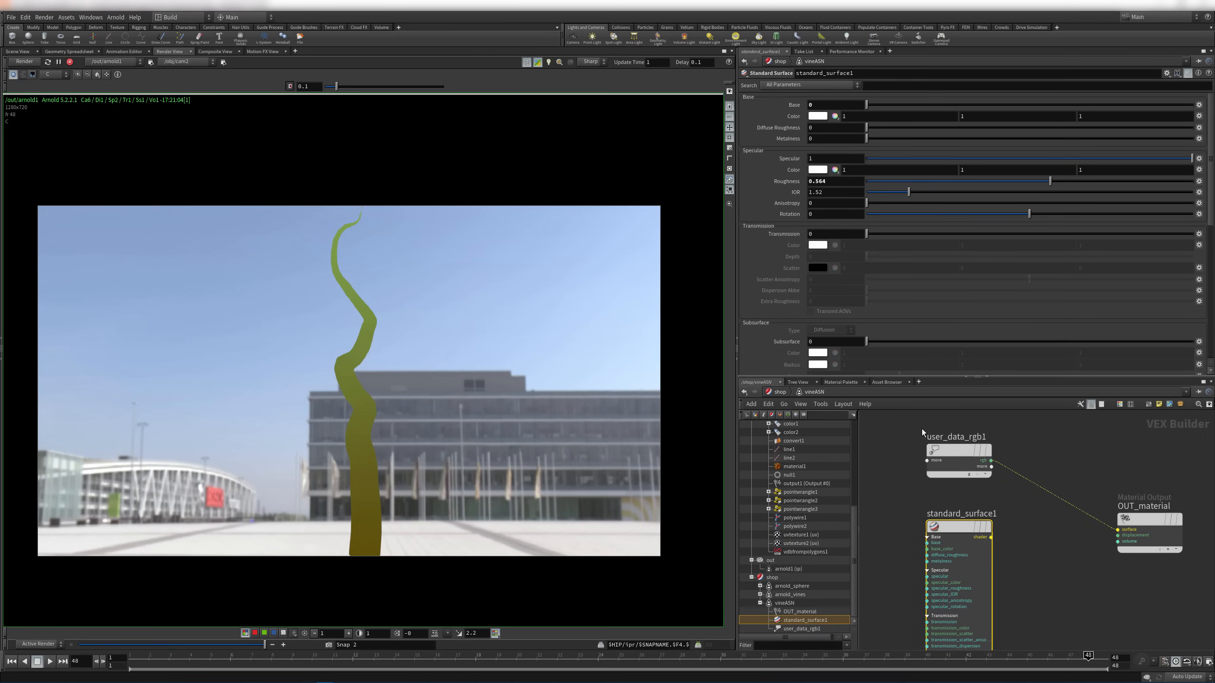
left_click_drag(950, 441, 952, 449)
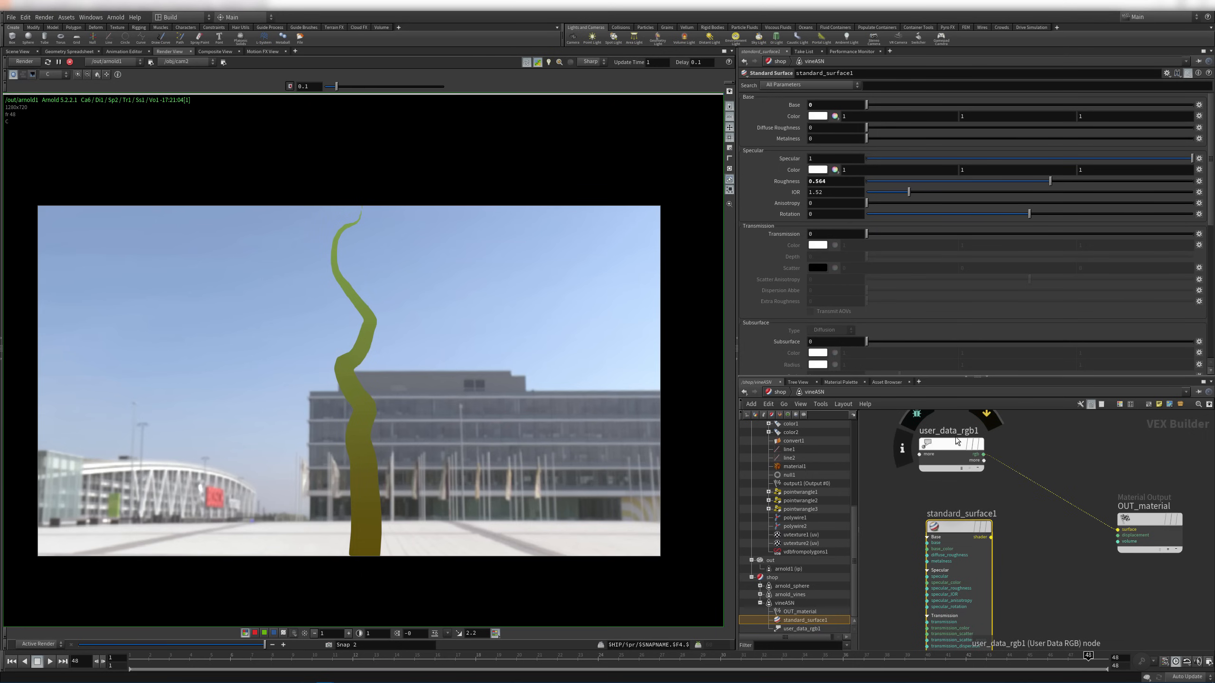
right_click_drag(1089, 462, 1014, 456)
left_click_drag(978, 447, 1132, 576)
left_click(1132, 576)
right_click_drag(1088, 464, 1166, 477)
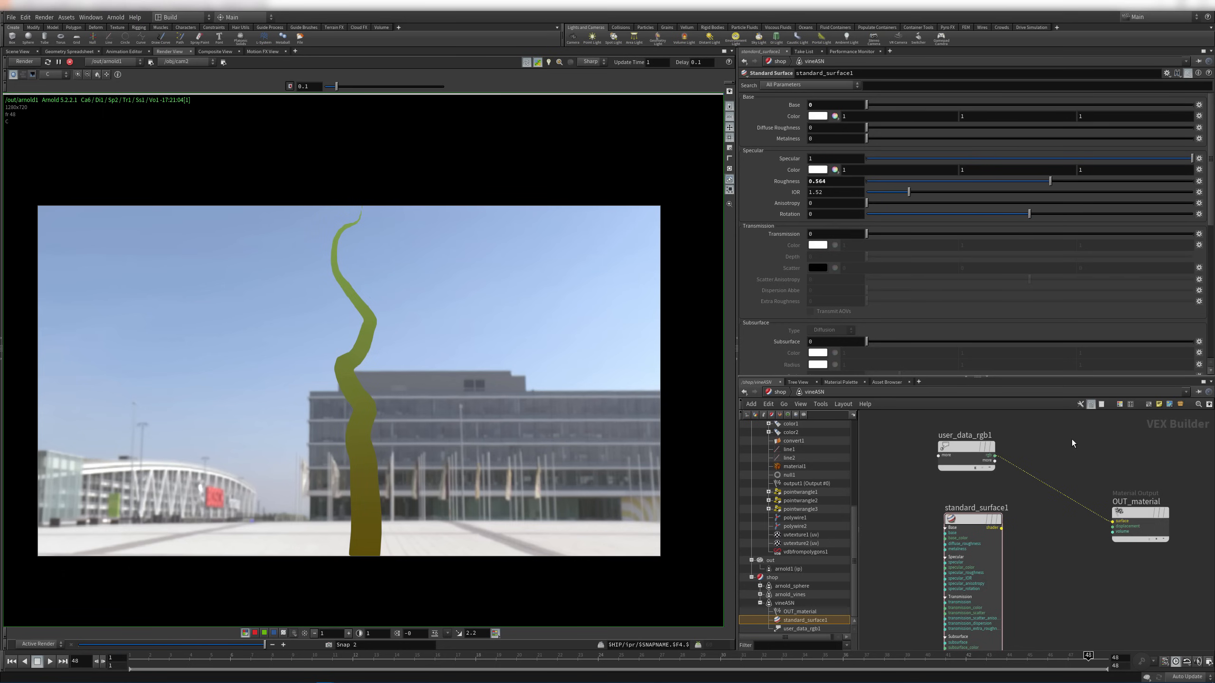
scroll(801, 516, "up", 6)
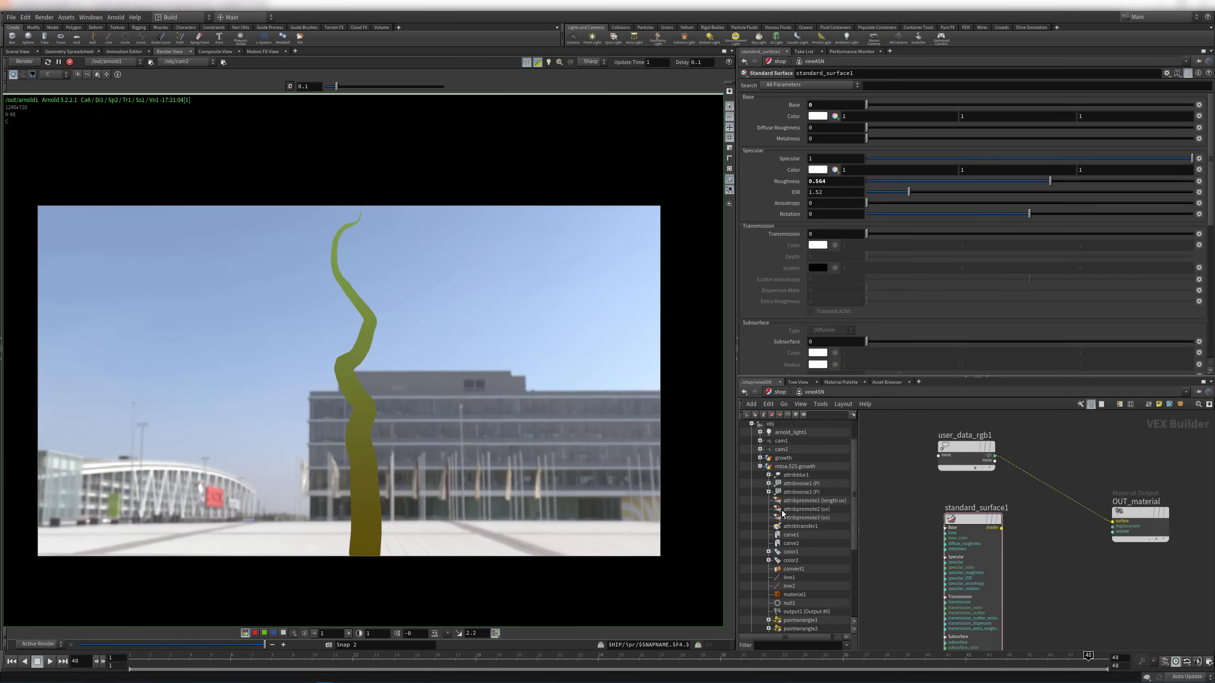
scroll(802, 515, "down", 2)
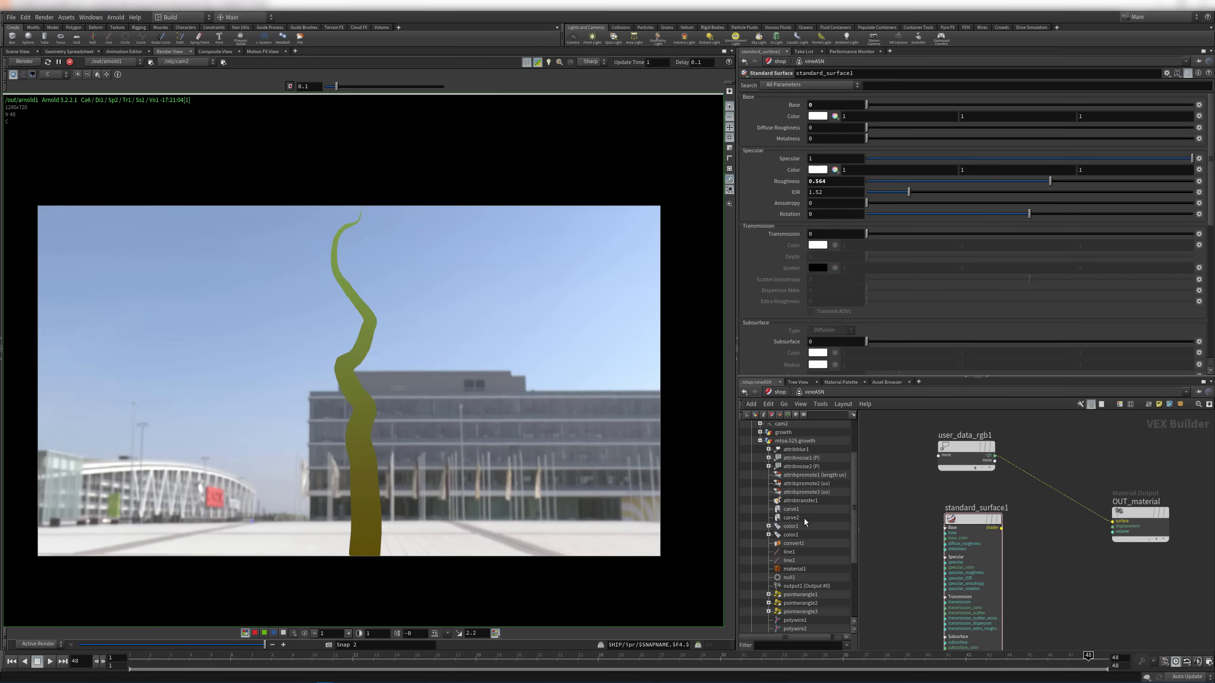
Change color2's ramp start key to a lighter olive brown (0.253, 0.207776, 0.044275)
left_click(802, 534)
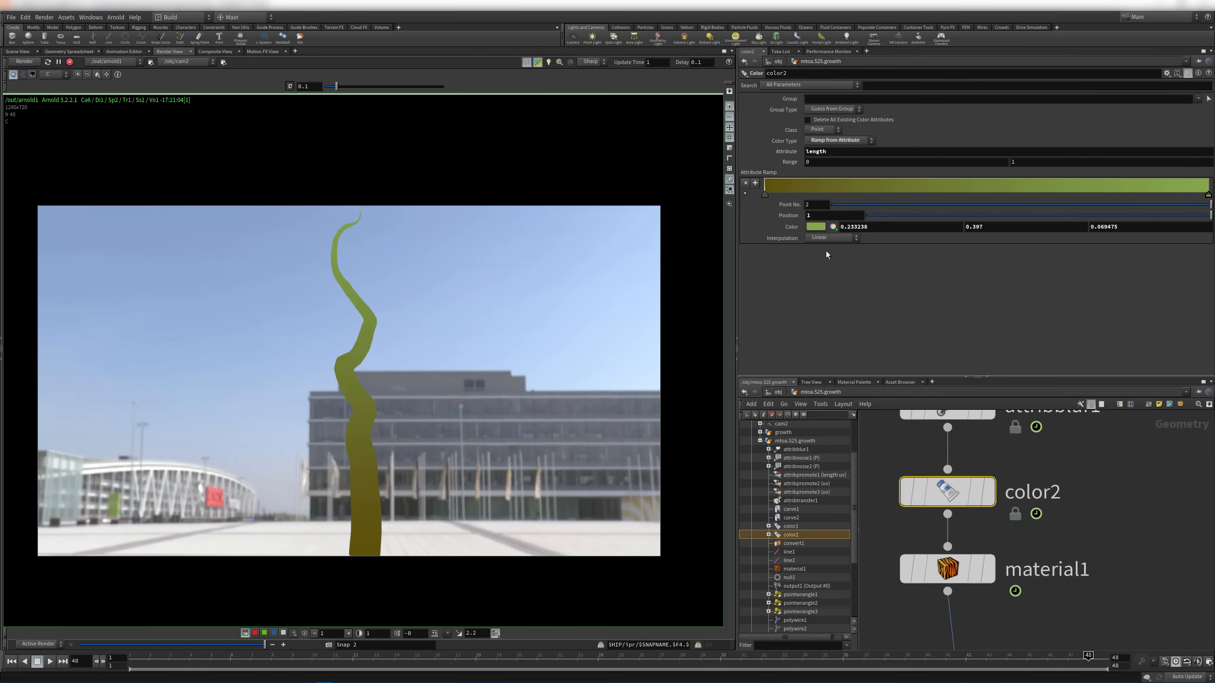
left_click(765, 195)
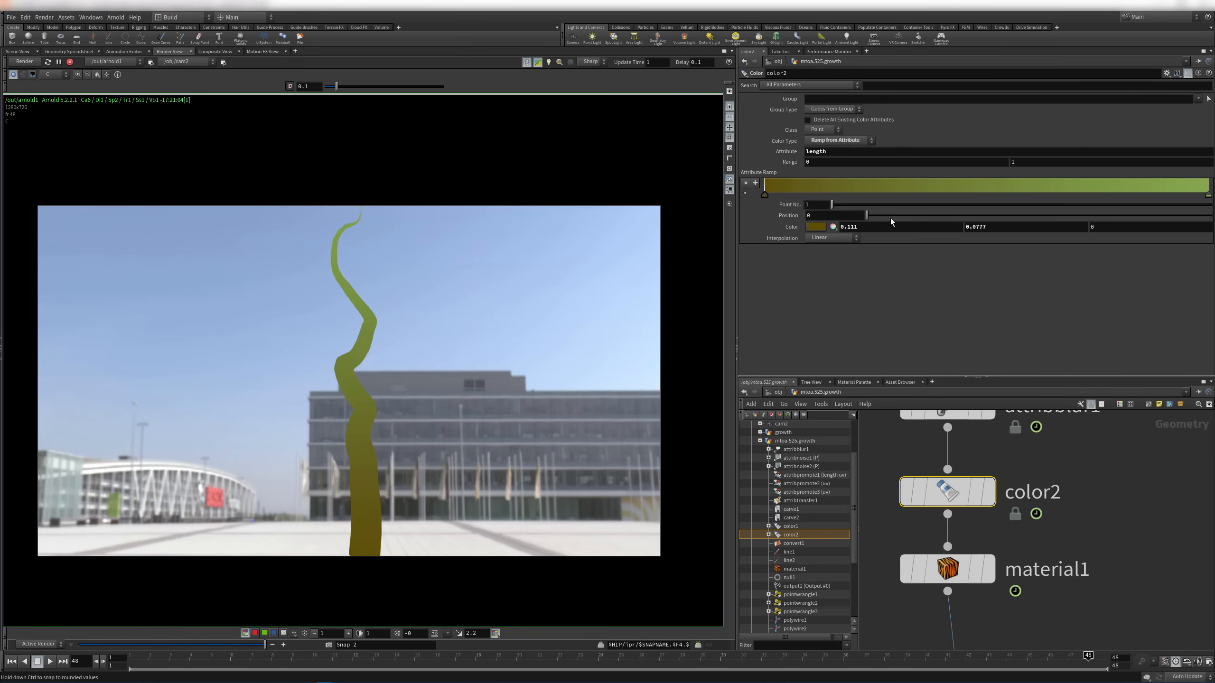
left_click(814, 226)
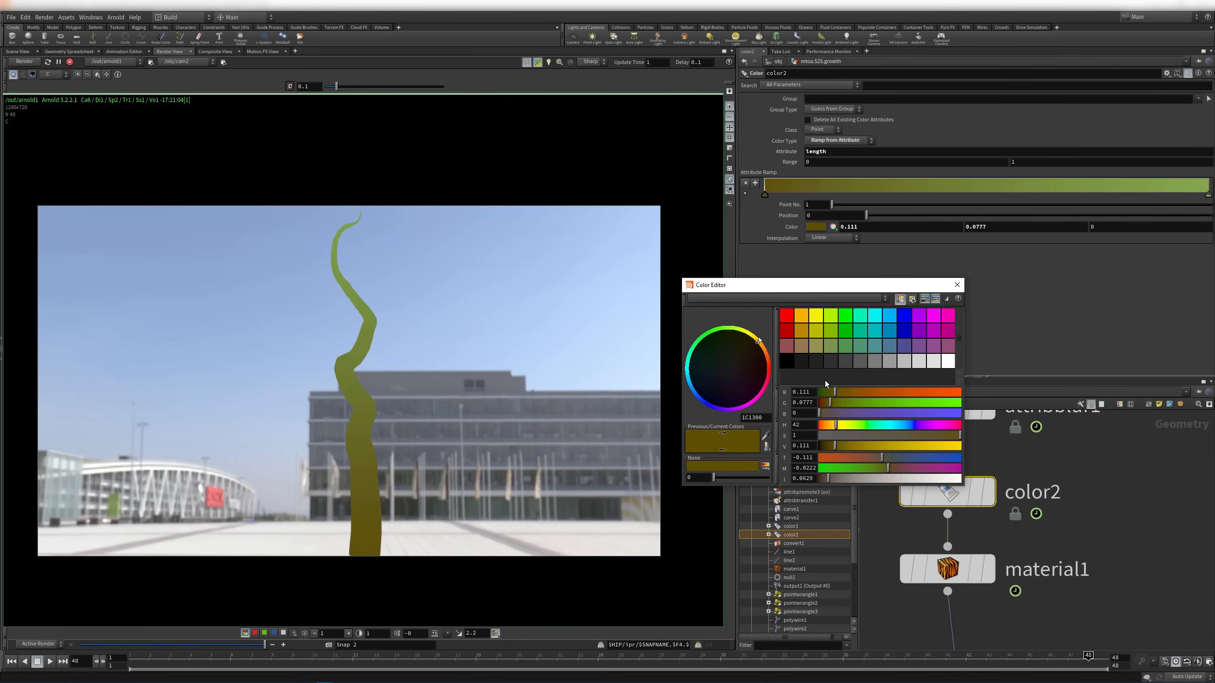
left_click(801, 347)
left_click(792, 331)
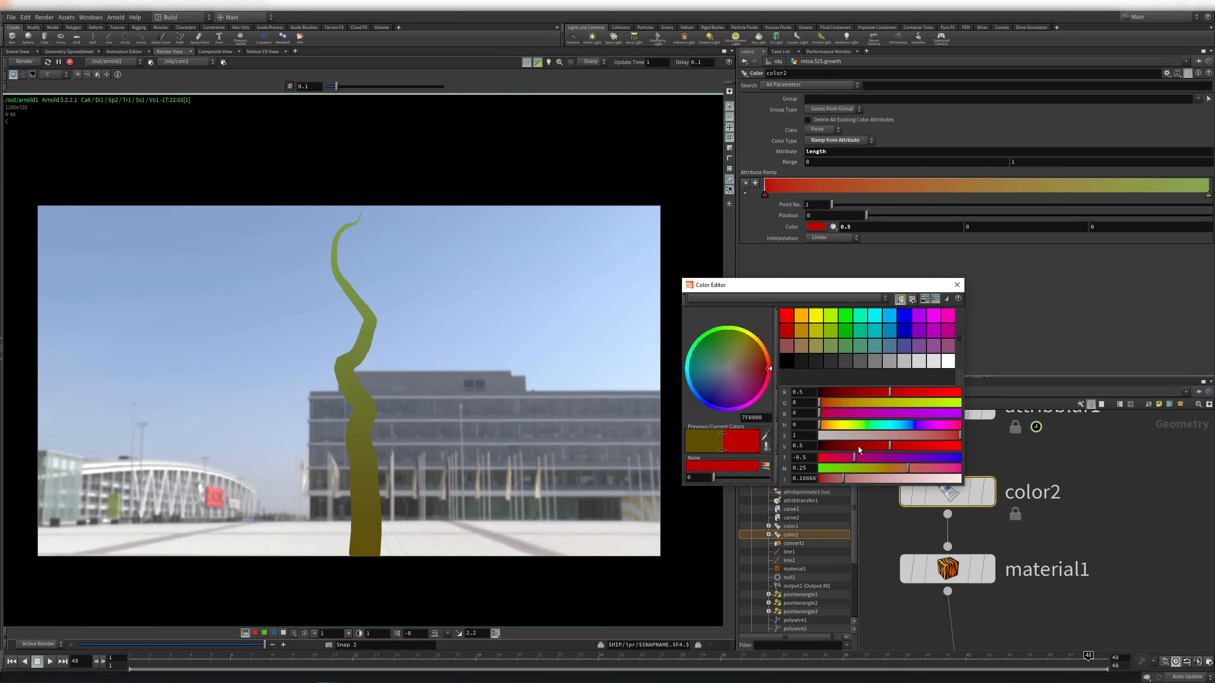
left_click(803, 349)
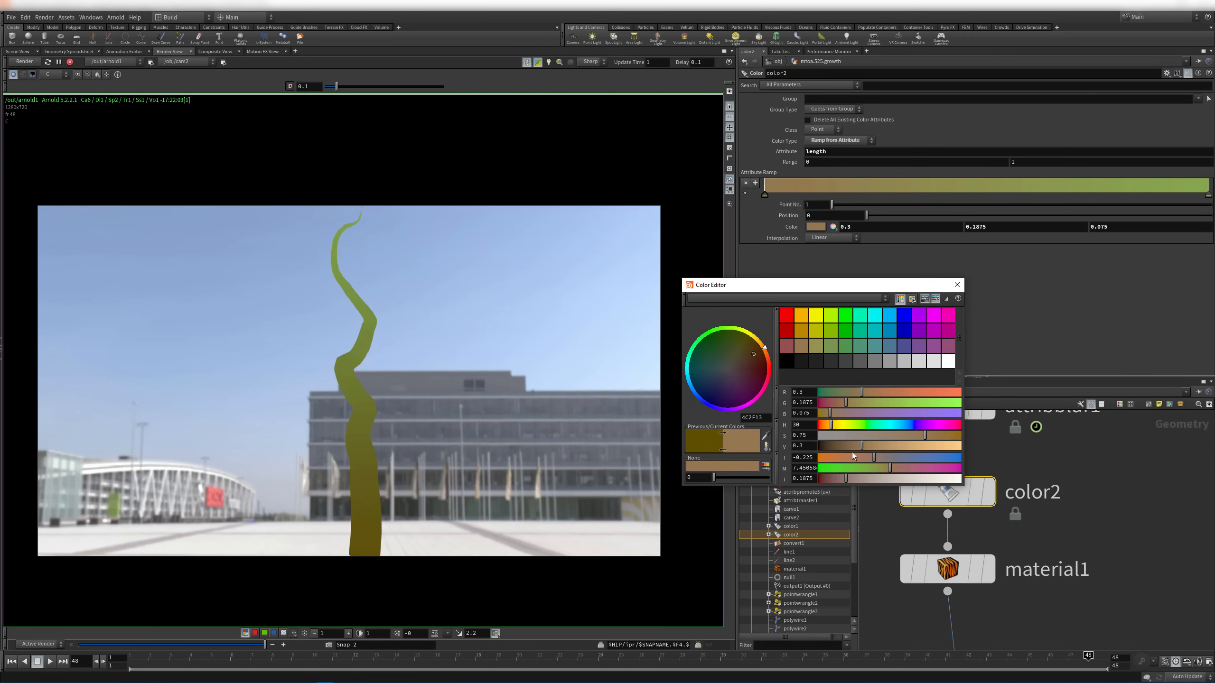
left_click_drag(863, 446, 839, 425)
left_click_drag(925, 435, 936, 435)
left_click(956, 285)
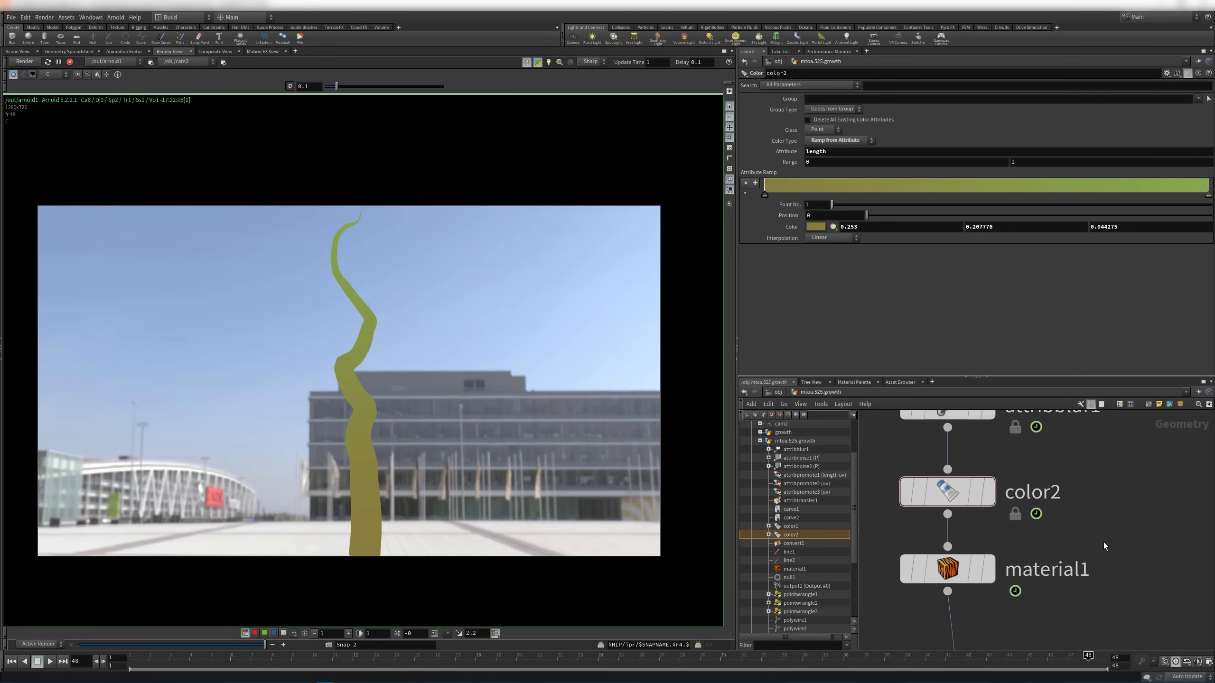
Connect user_data_rgb1's rgb output to standard_surface1's base_color
mouse_move(934, 547)
scroll(807, 553, "down", 4)
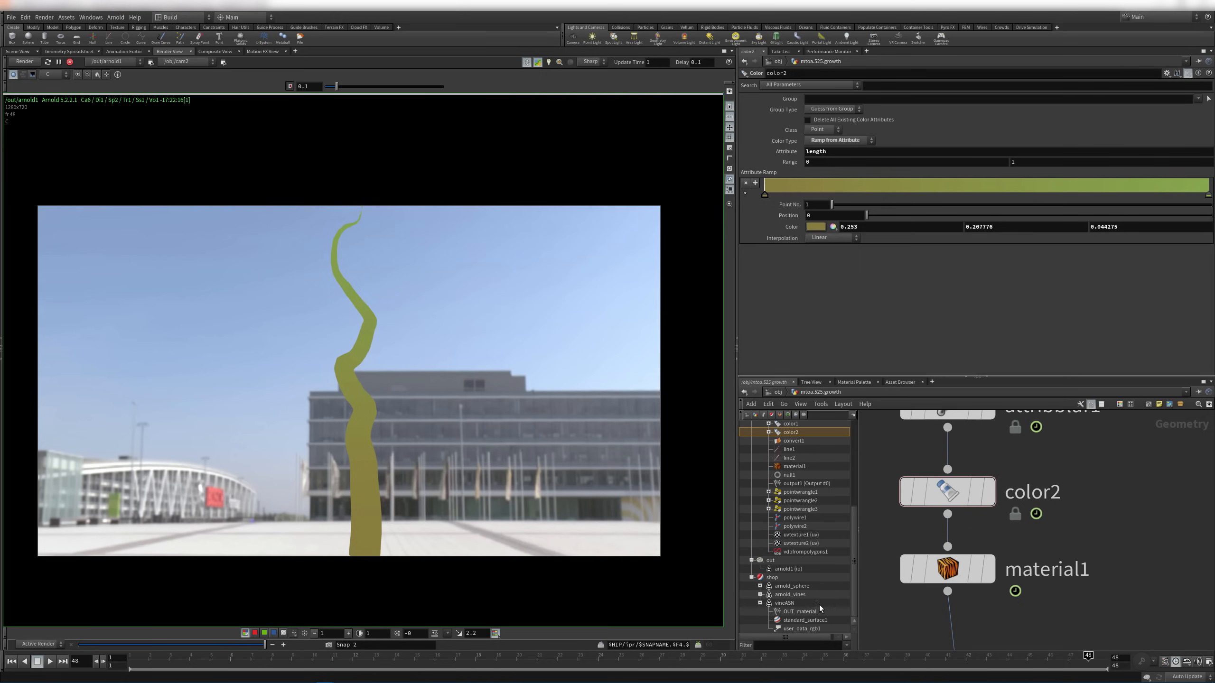
left_click(807, 627)
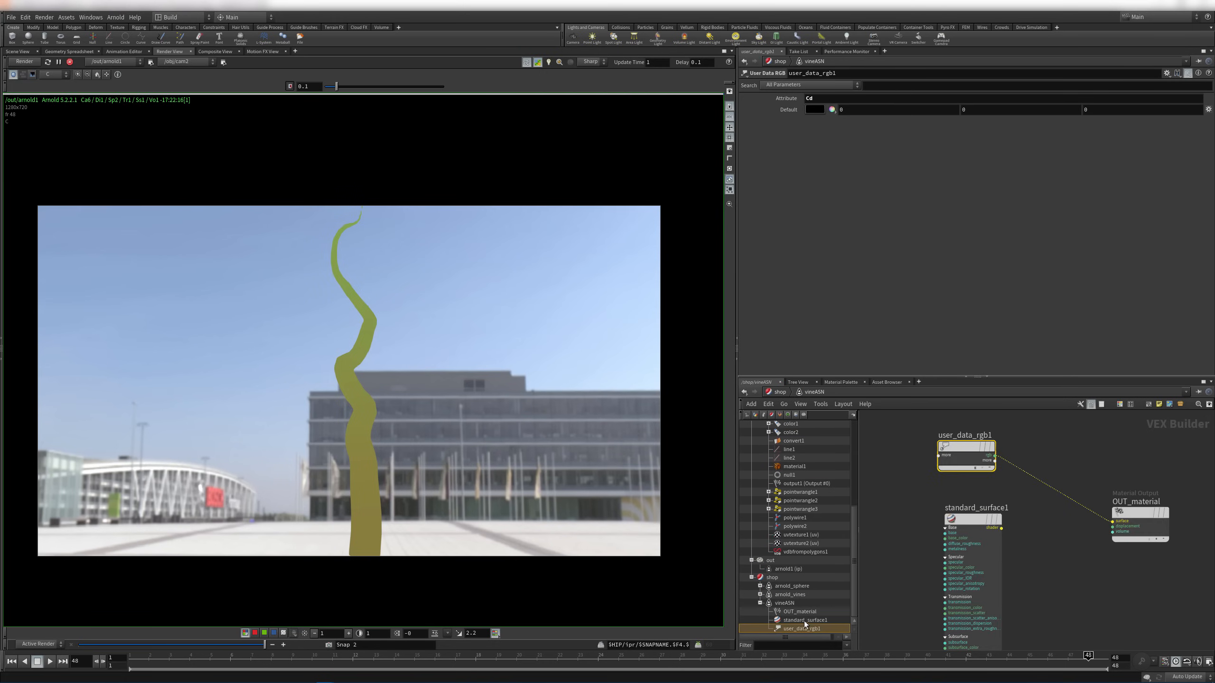
middle_click_drag(1033, 463, 1069, 469)
scroll(1065, 462, "down", 2)
left_click_drag(1033, 454, 937, 451)
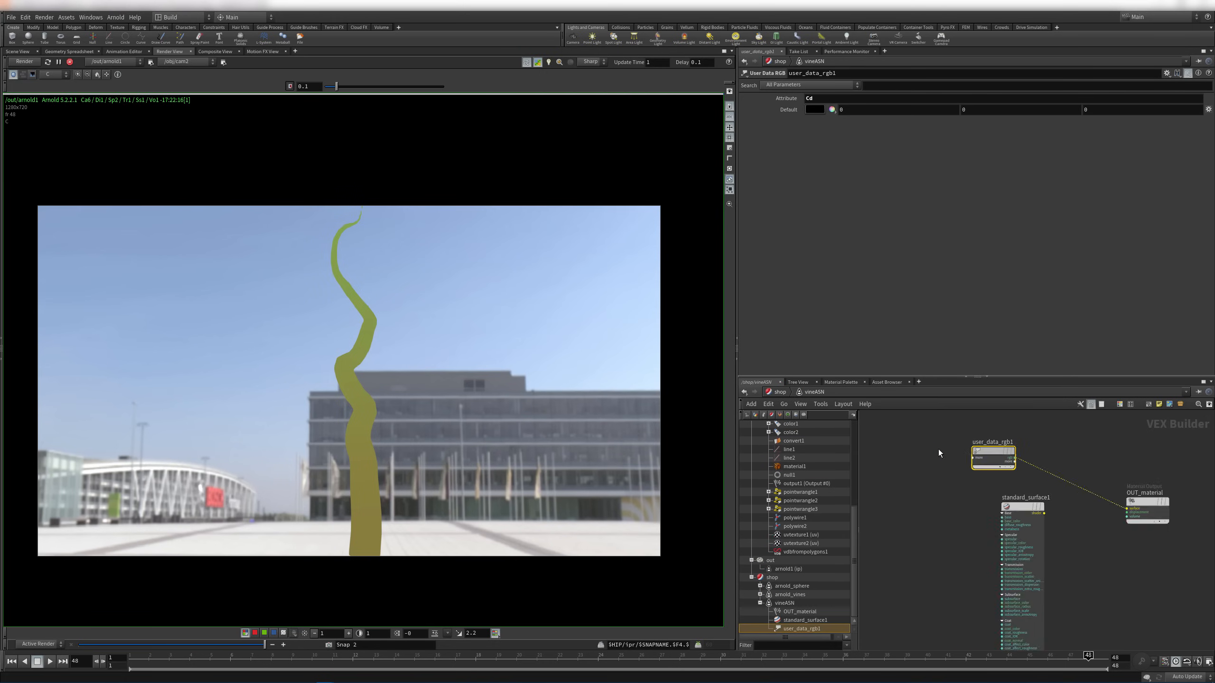
scroll(927, 473, "up", 3)
left_click(942, 440)
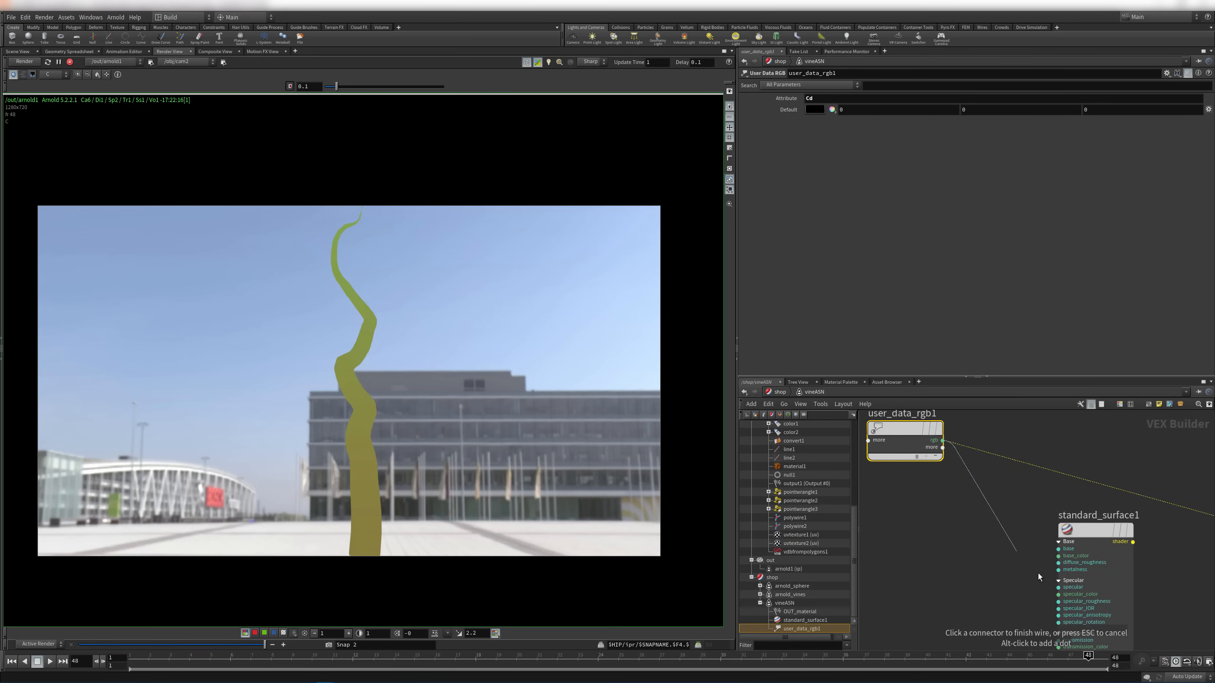
left_click(1063, 556)
Wire standard_surface1 into OUT_material's surface and set its Base weight to 1
middle_click_drag(1065, 558, 940, 544)
left_click(969, 515)
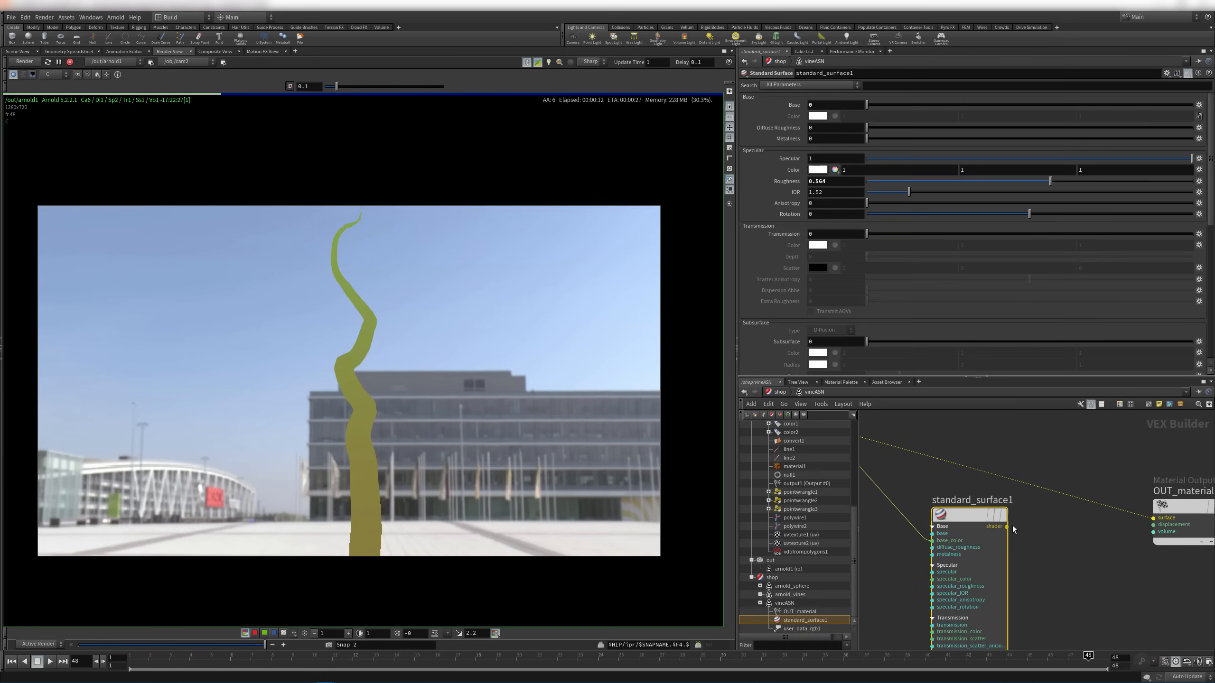
left_click_drag(1159, 509, 1160, 519)
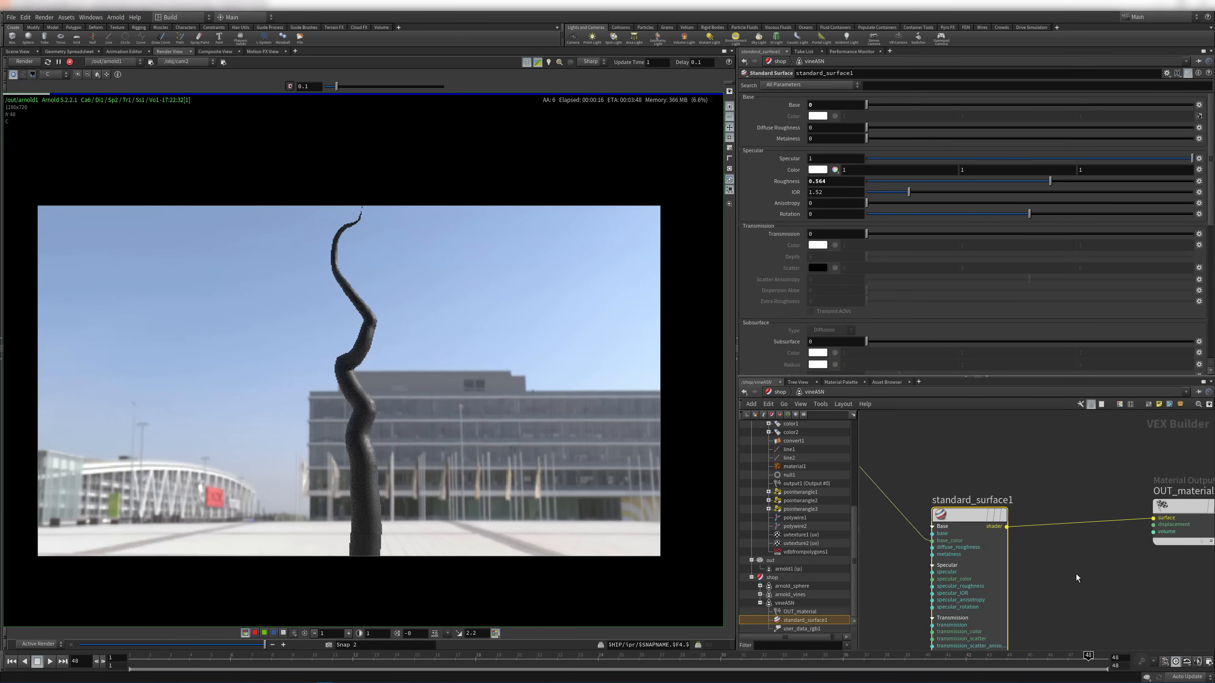
middle_click_drag(1038, 471, 1075, 428)
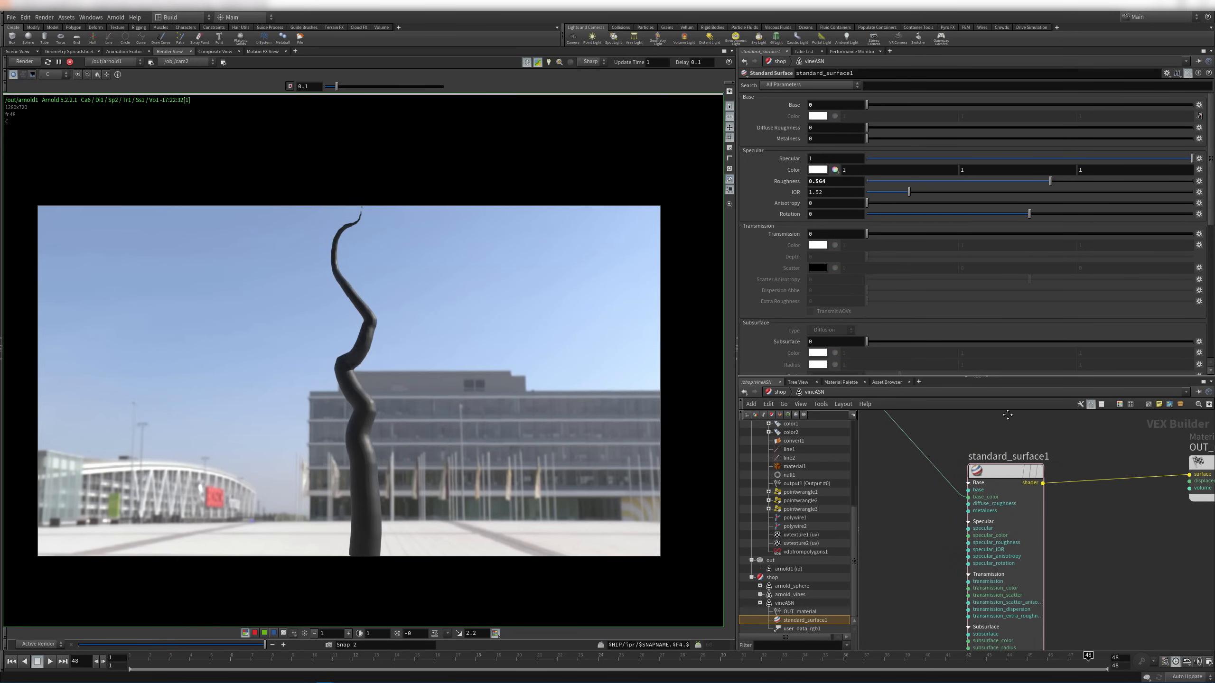
left_click(999, 471)
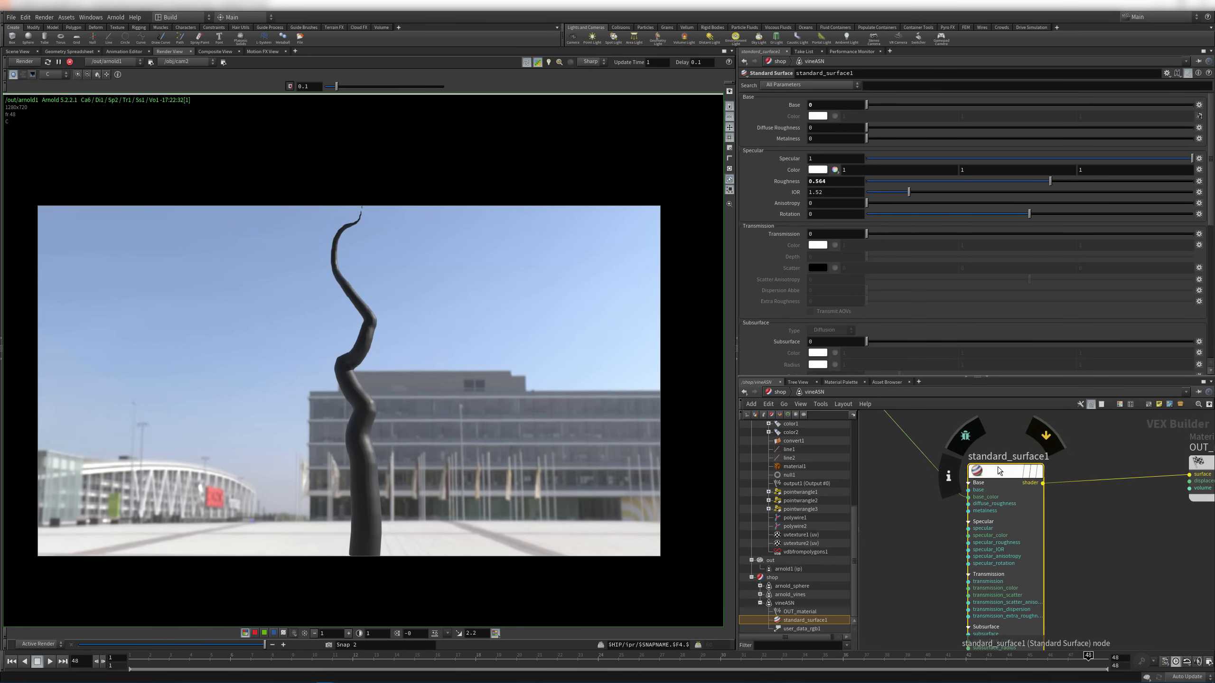
left_click(823, 102)
type("1")
key("Return")
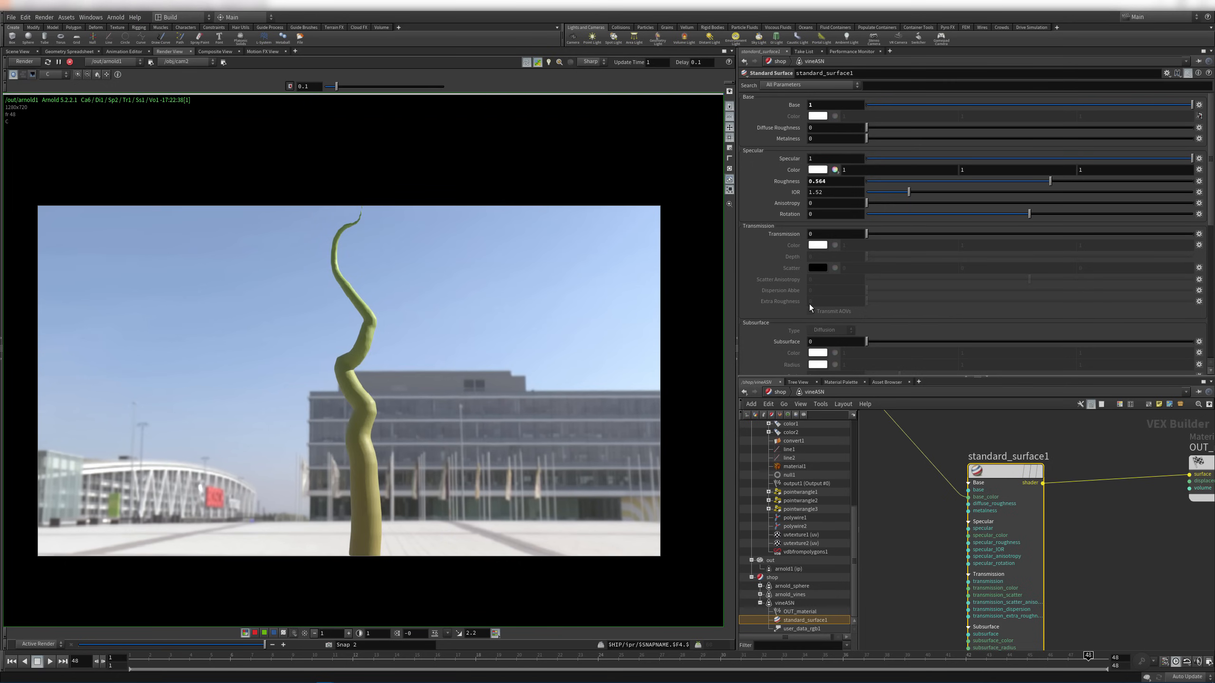
Reposition user_data_rgb1 beside standard_surface1 in the shader network
scroll(953, 541, "down", 4)
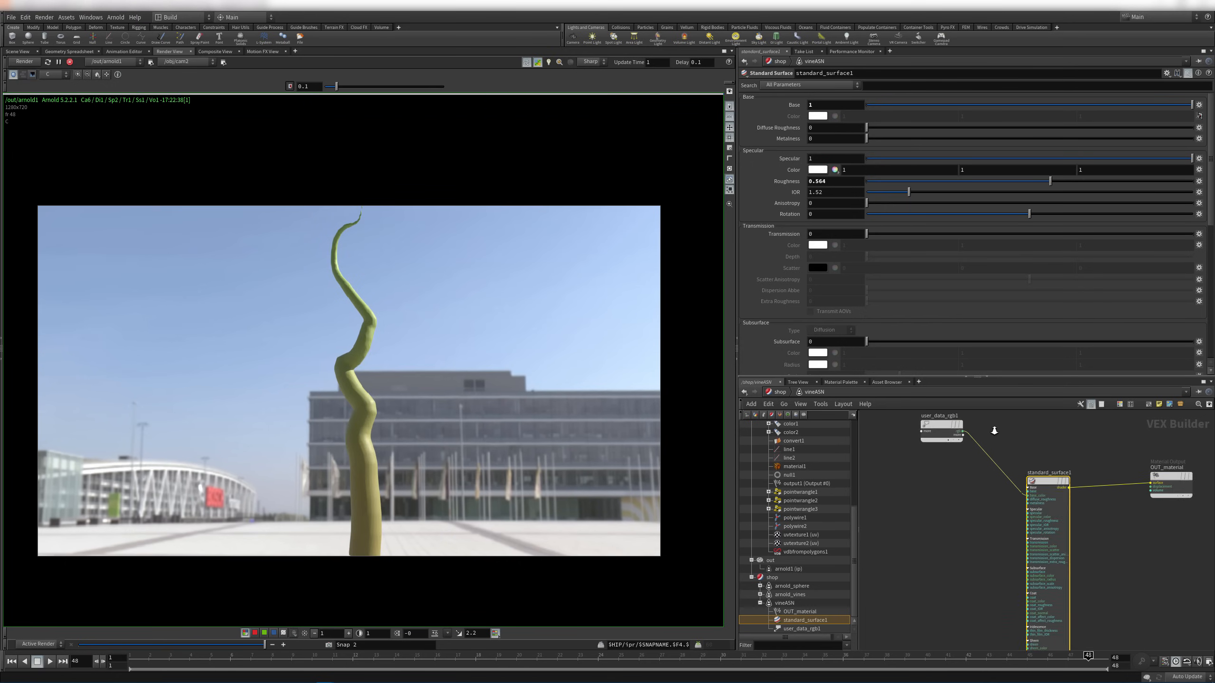
left_click_drag(925, 427, 899, 489)
left_click(988, 466)
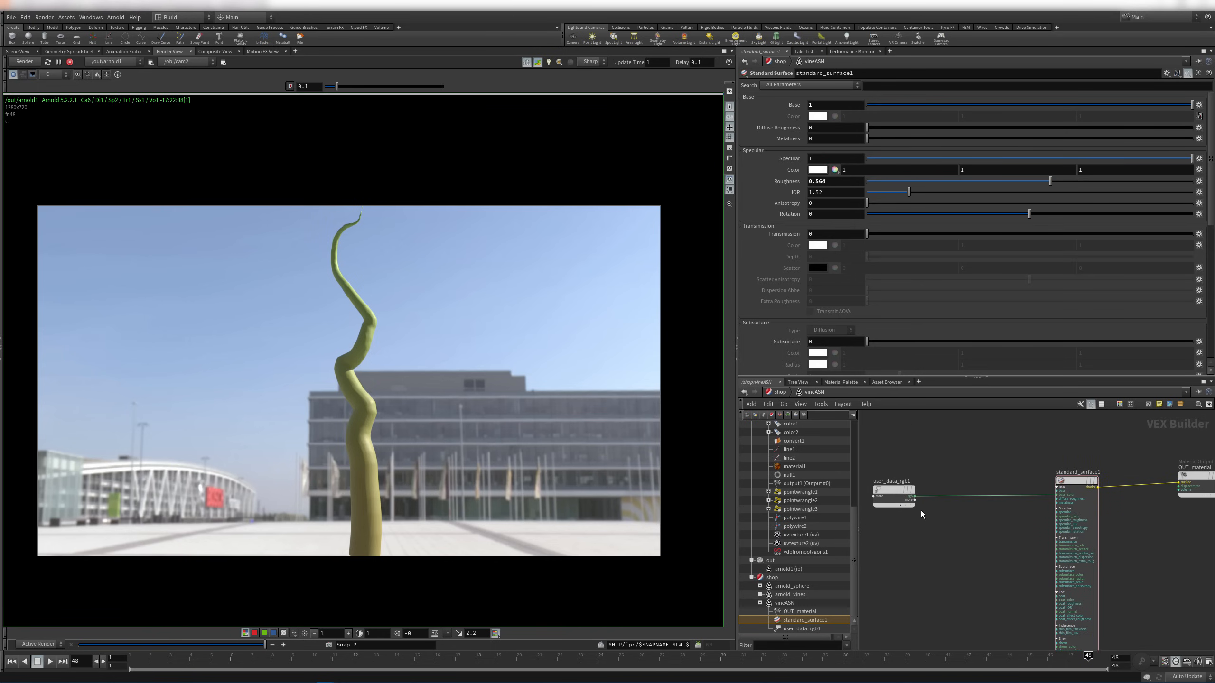
scroll(899, 529, "up", 1)
key("Tab")
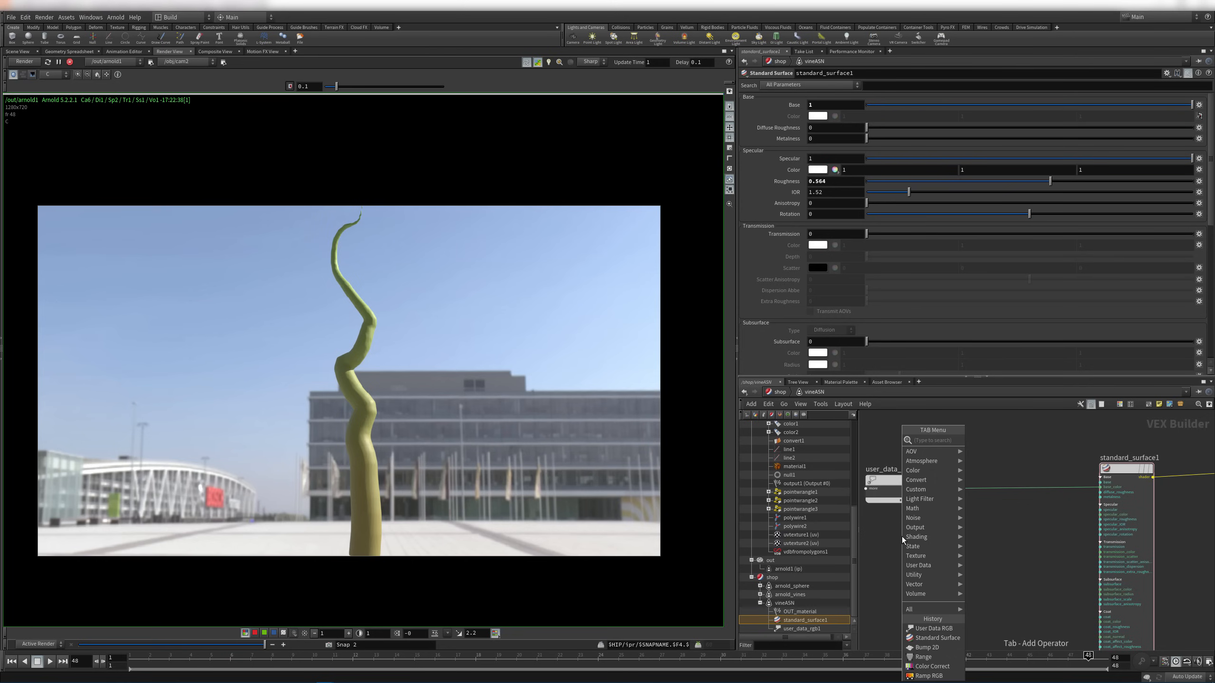
Create a noise1 node and wire its rgb into the material output to preview it
type("noise")
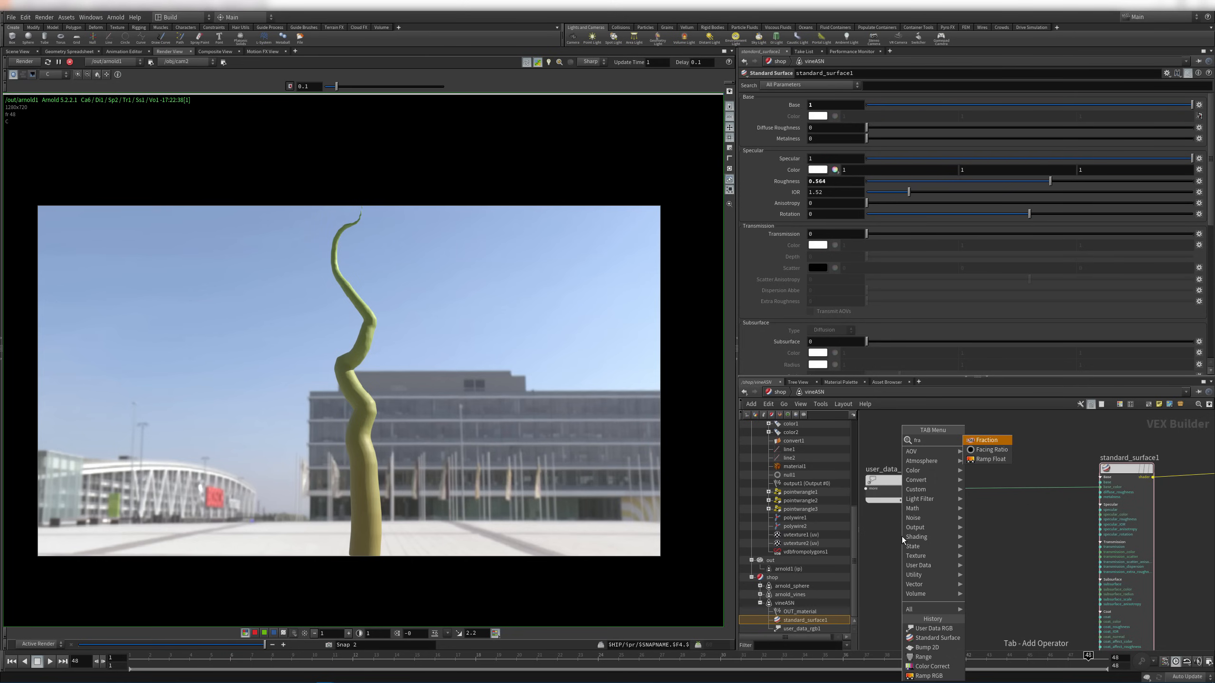
key("Return")
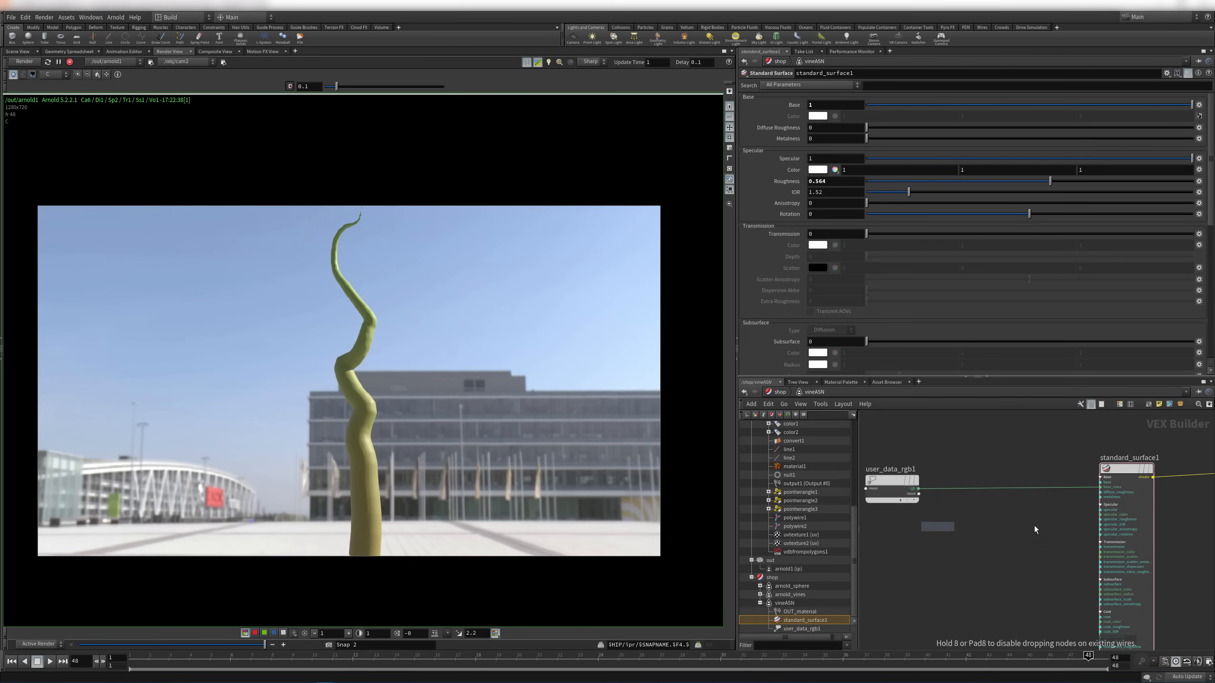
left_click(933, 455)
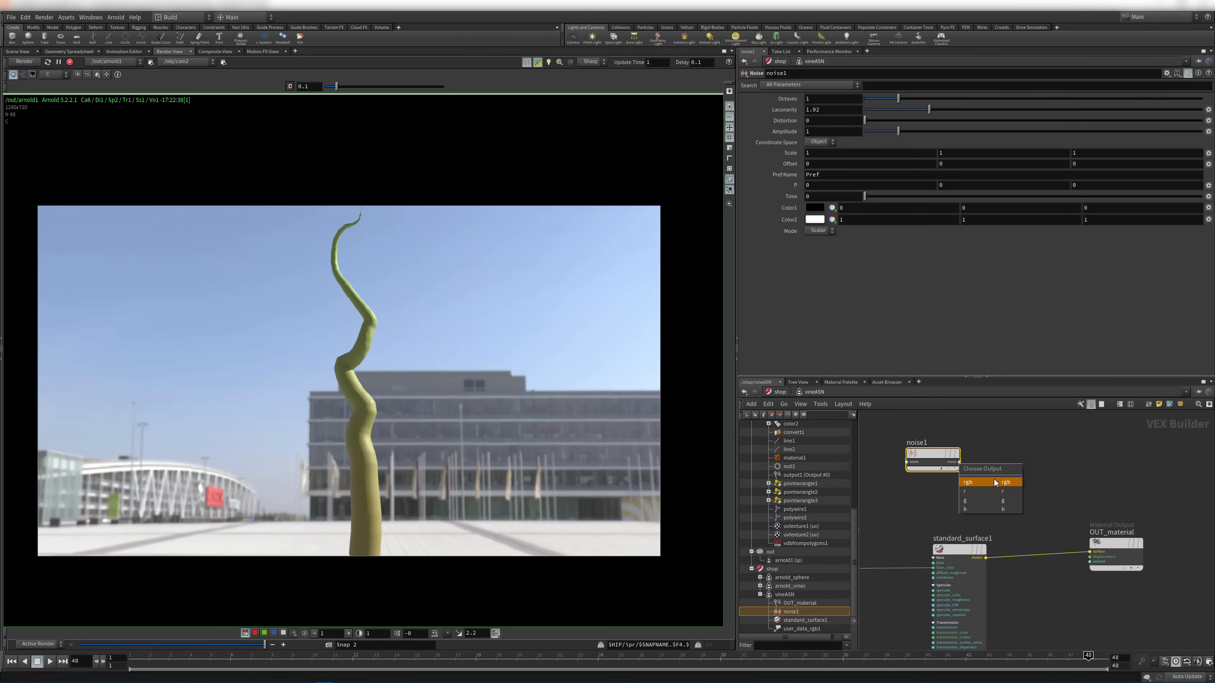
left_click(994, 481)
left_click(1089, 552)
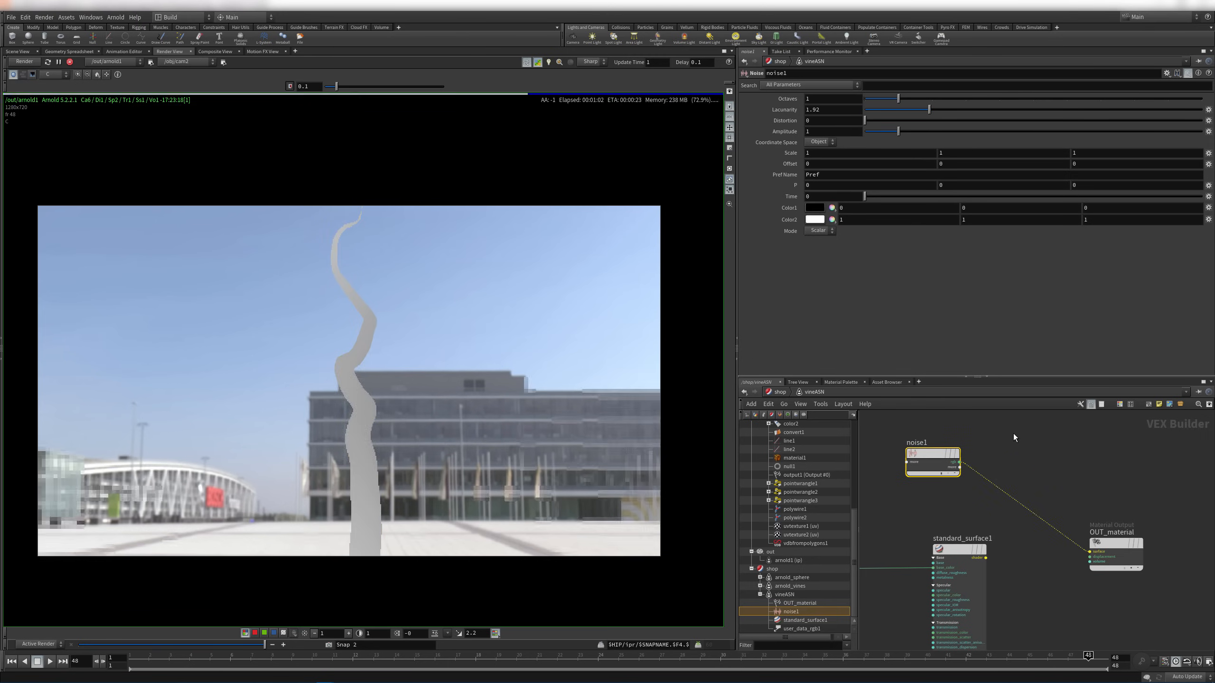
middle_click_drag(1014, 434, 1049, 435)
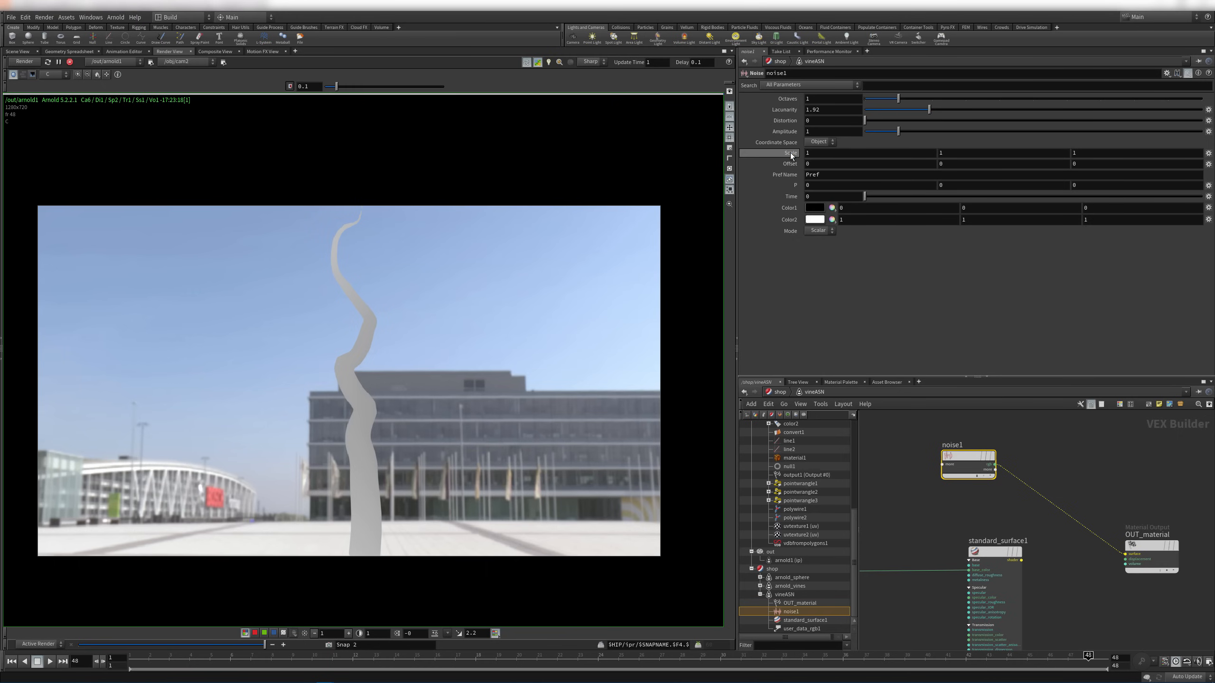
Set noise1 to 11 octaves, distortion 1.31 and scale 37
middle_click_drag(790, 152, 961, 130)
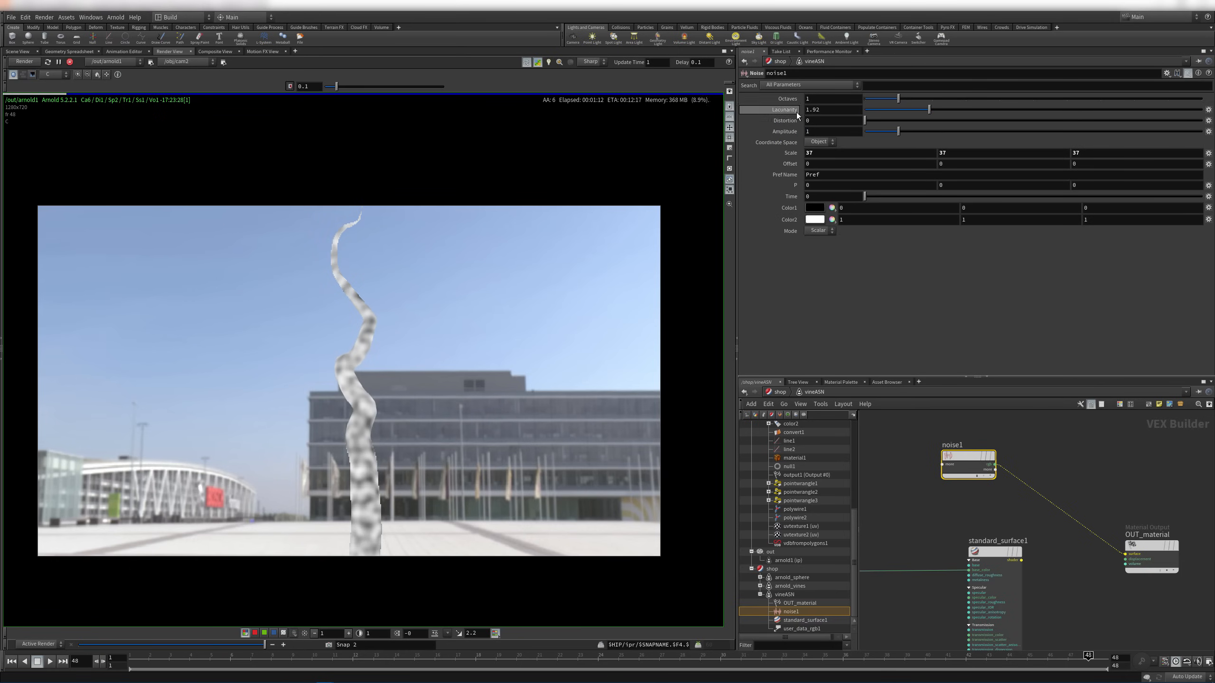
middle_click_drag(788, 99, 833, 105)
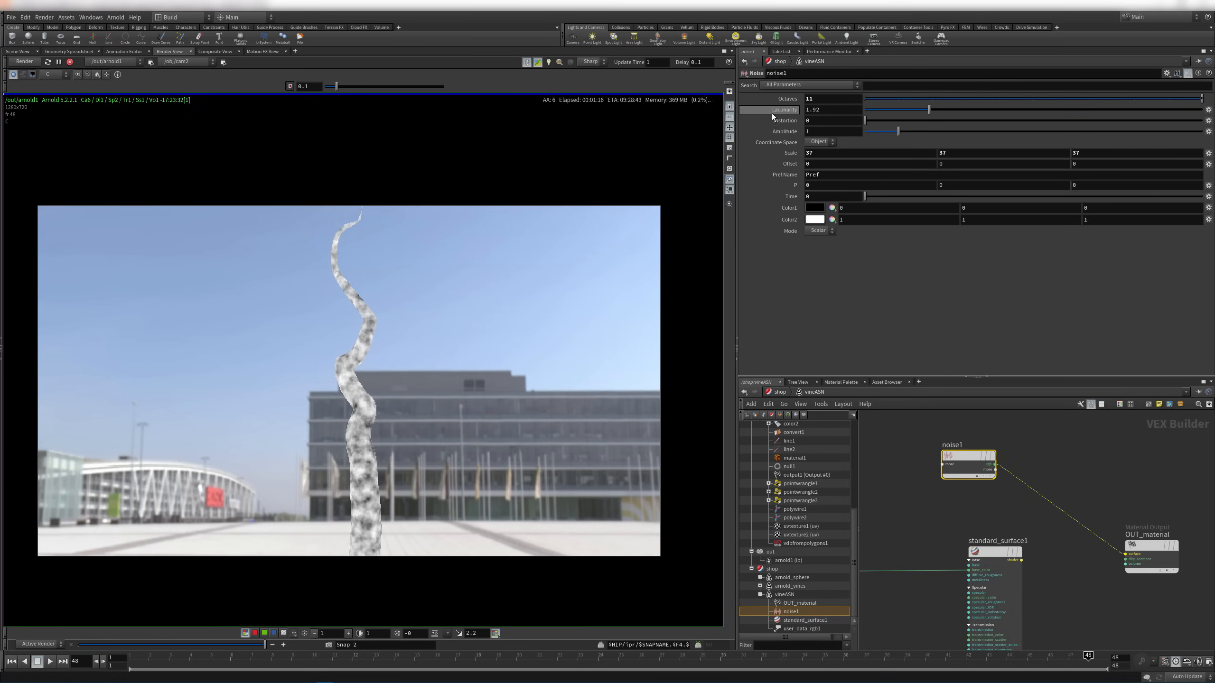
left_click_drag(888, 123, 909, 126)
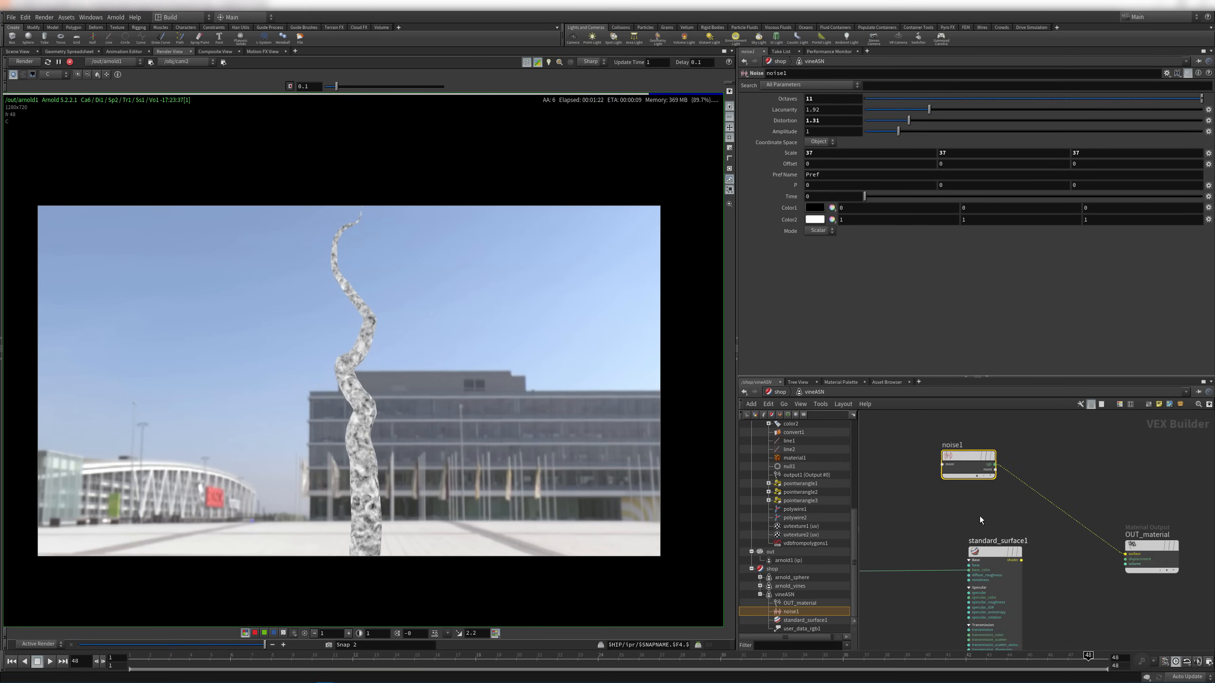
middle_click_drag(979, 515, 1014, 508)
Move noise1 aside and enlarge the material network pane to make room
mouse_move(1009, 455)
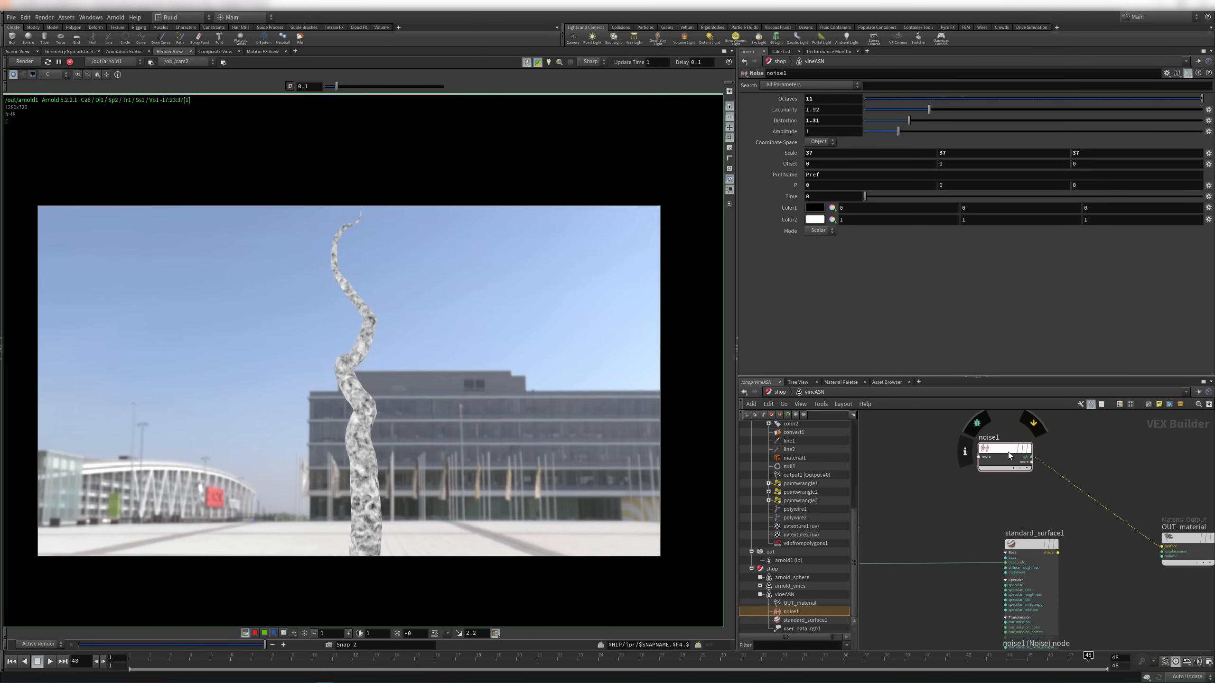
left_click_drag(1008, 451, 911, 626)
middle_click_drag(935, 597, 1037, 445)
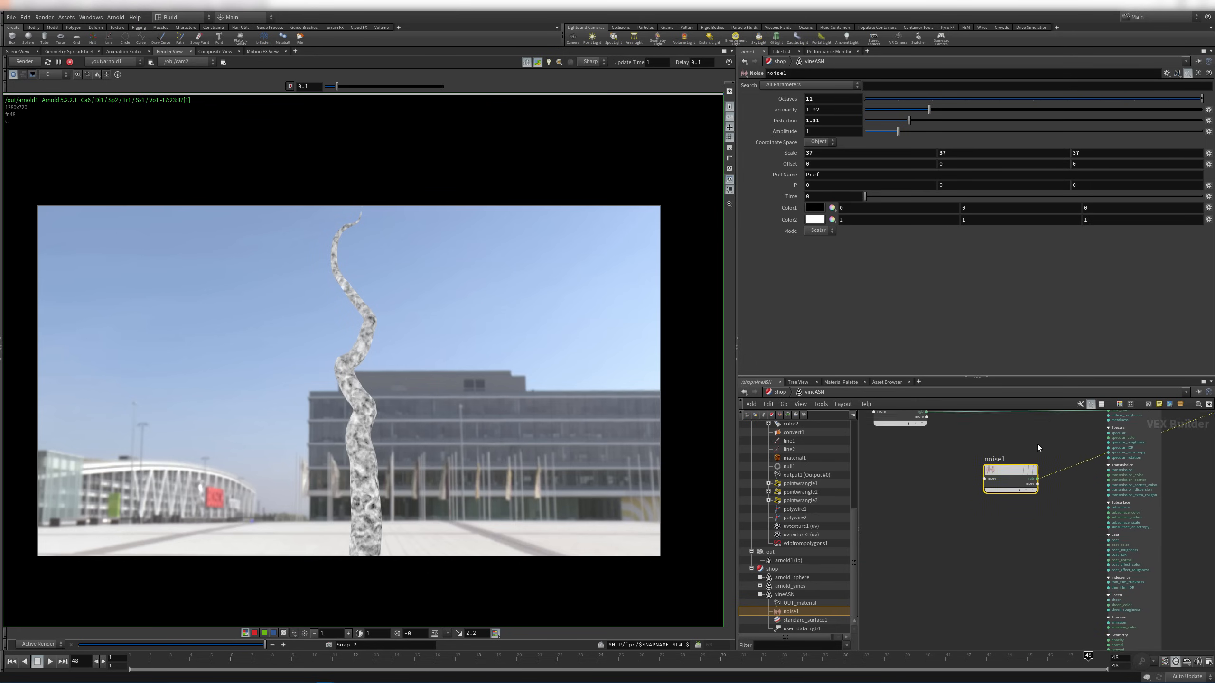
left_click_drag(1008, 471, 922, 578)
middle_click_drag(1031, 524, 1043, 439)
left_click_drag(924, 497, 902, 532)
scroll(1109, 574, "up", 3)
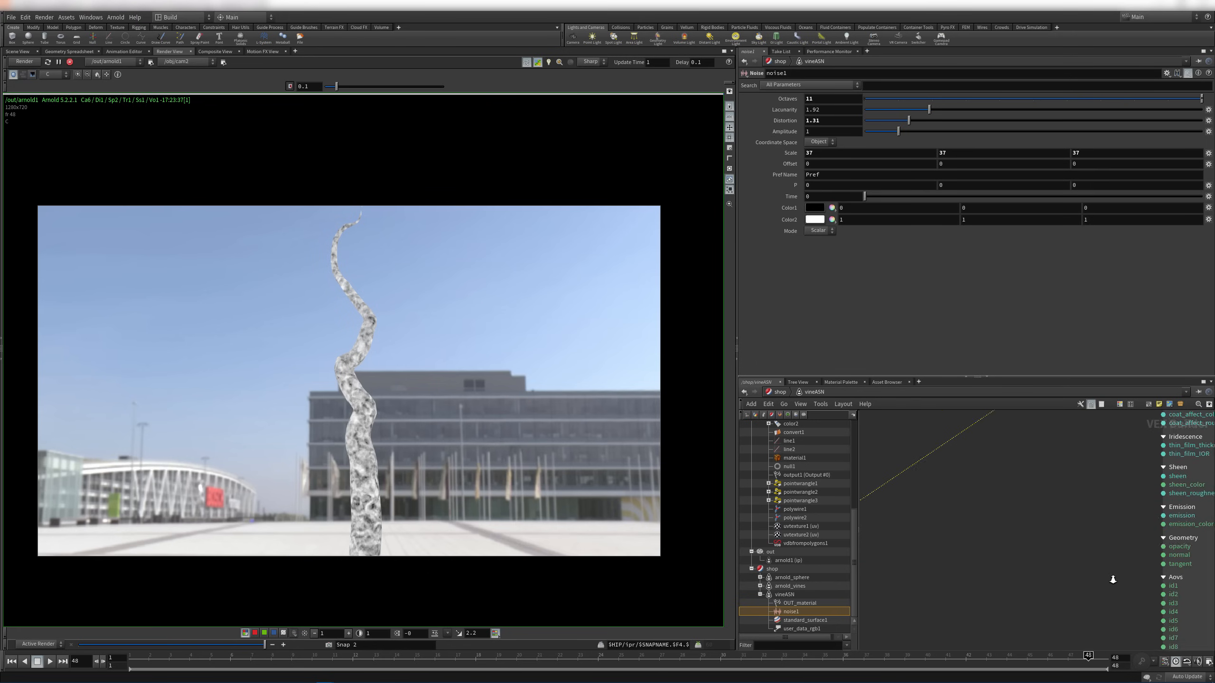
middle_click_drag(1078, 598, 997, 561)
scroll(957, 522, "down", 4)
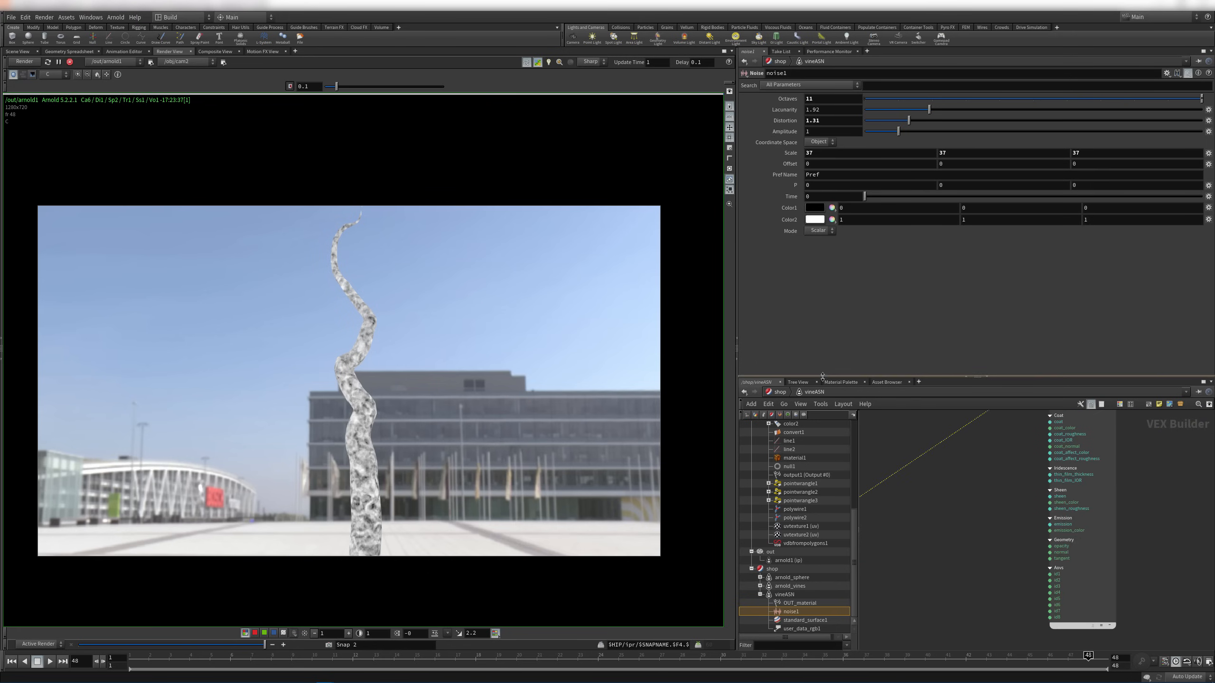
left_click_drag(821, 376, 821, 302)
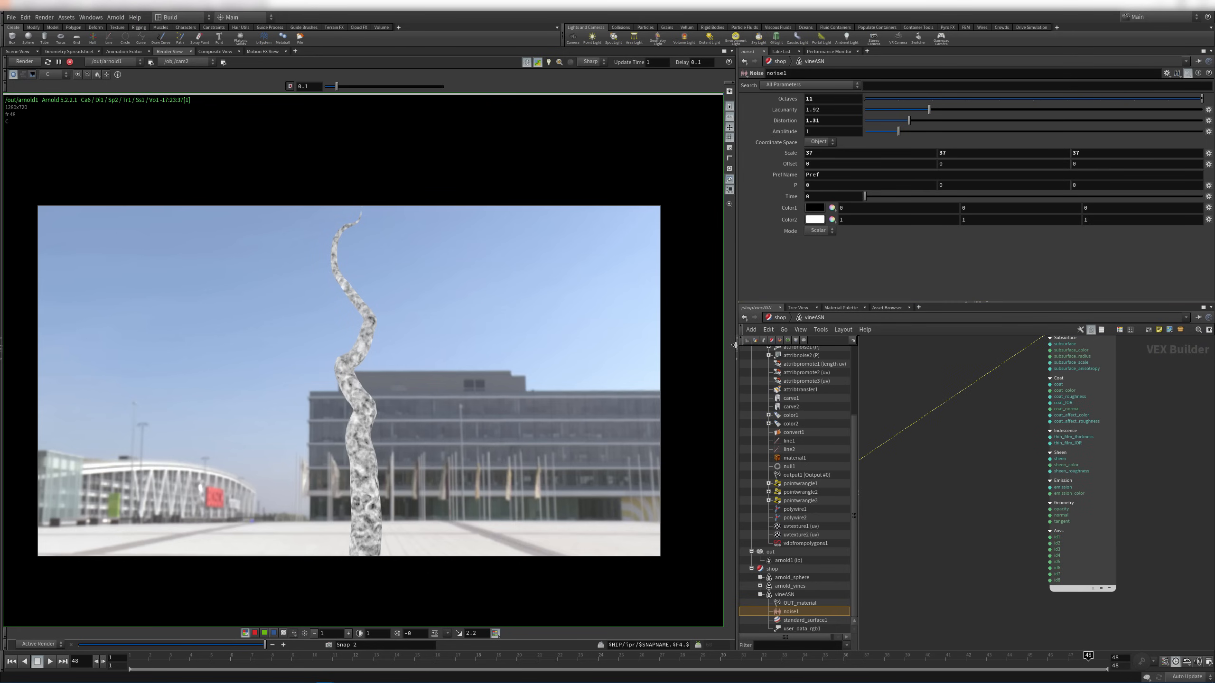
left_click_drag(735, 341, 644, 338)
scroll(990, 534, "up", 5)
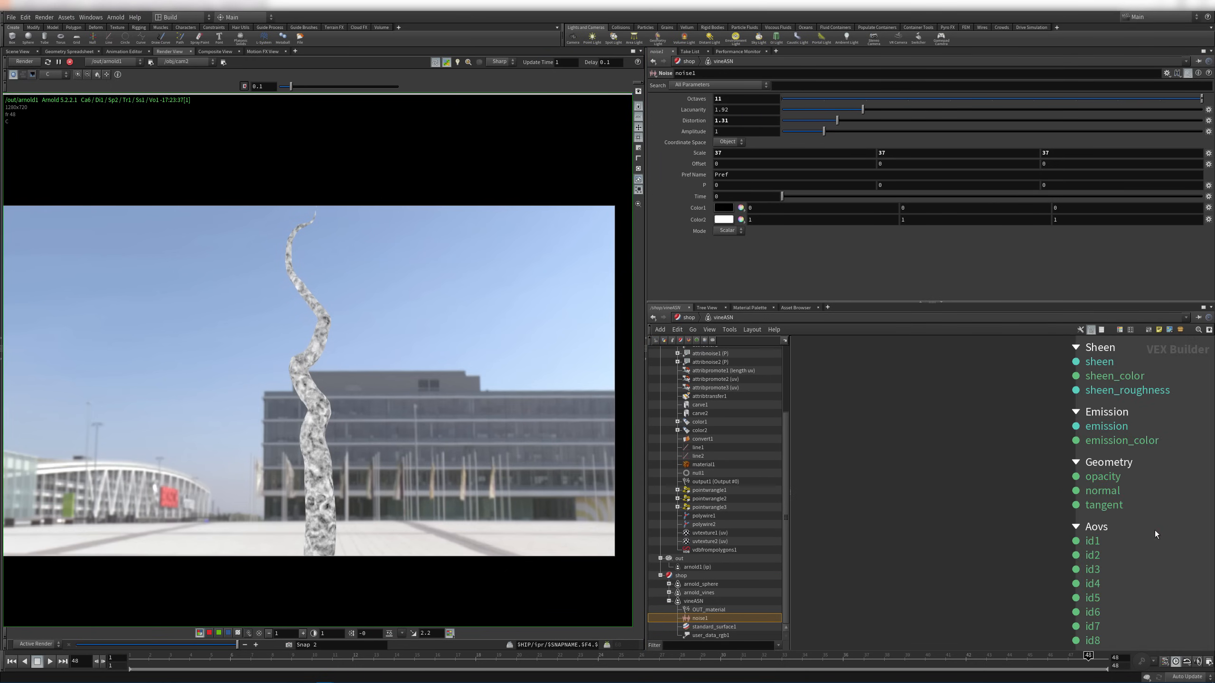
scroll(976, 384, "down", 3)
scroll(958, 489, "up", 3)
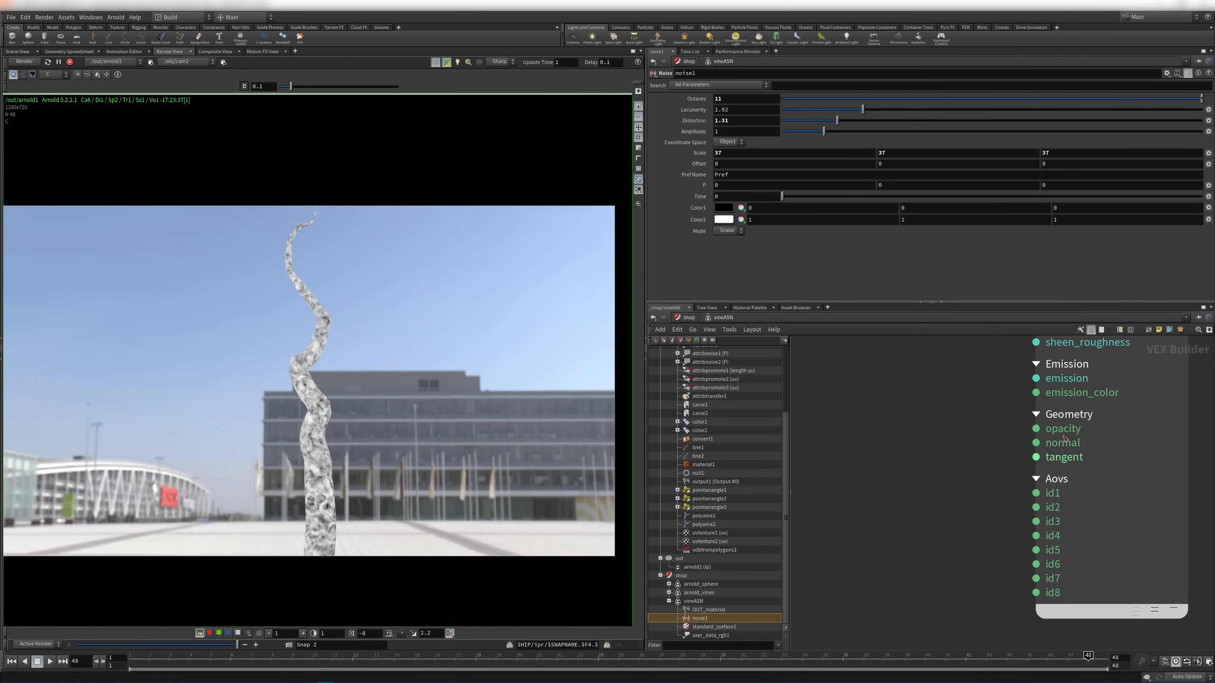
scroll(924, 434, "down", 5)
scroll(1038, 491, "up", 3)
Add a Bump 2D node and feed noise1's r output into its bump_map
key("Tab")
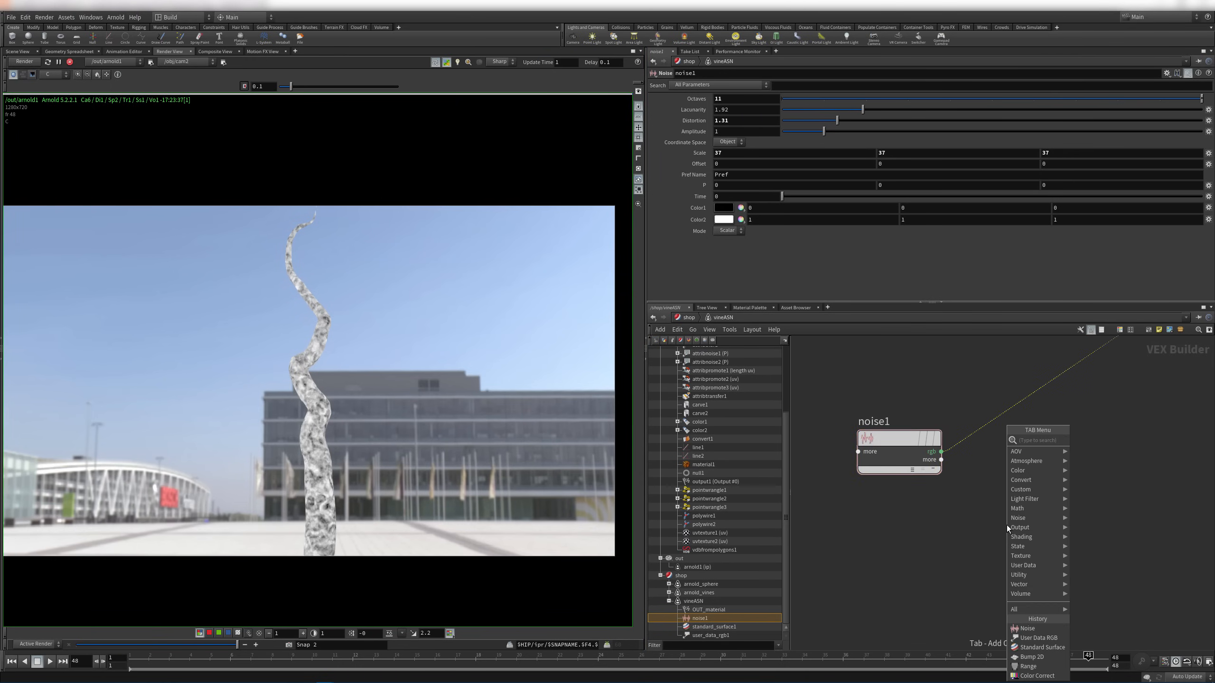
type("bump")
key("Return")
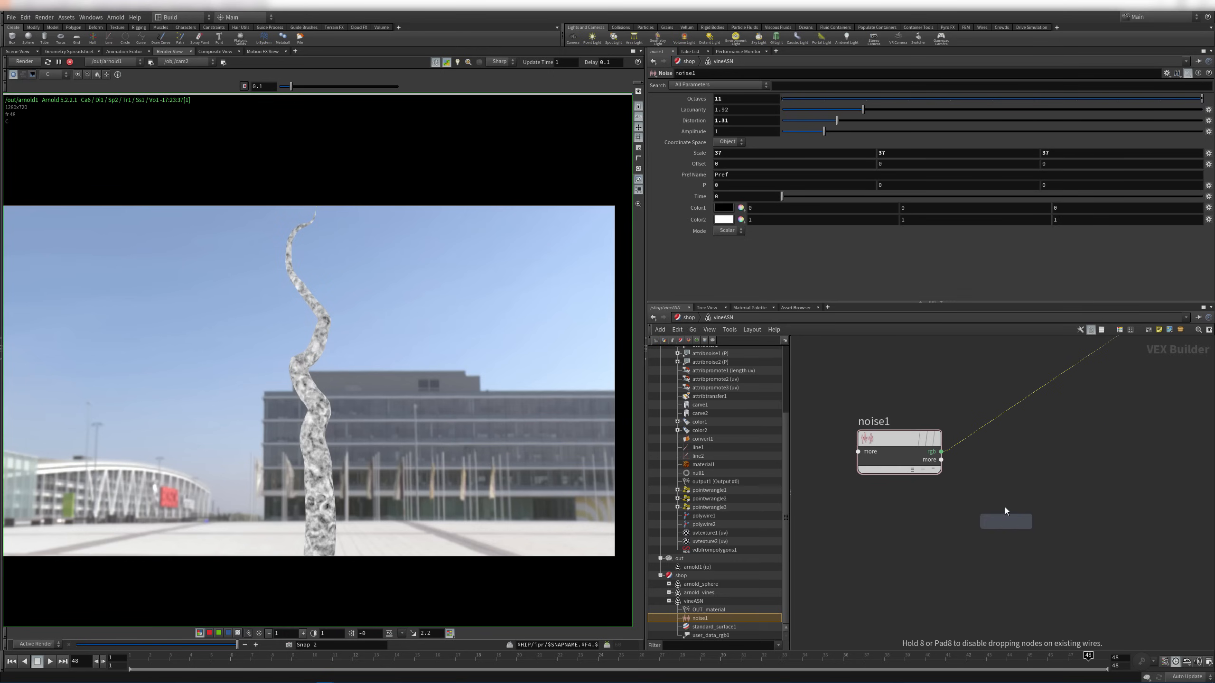
left_click(1064, 440)
left_click_drag(892, 444, 862, 453)
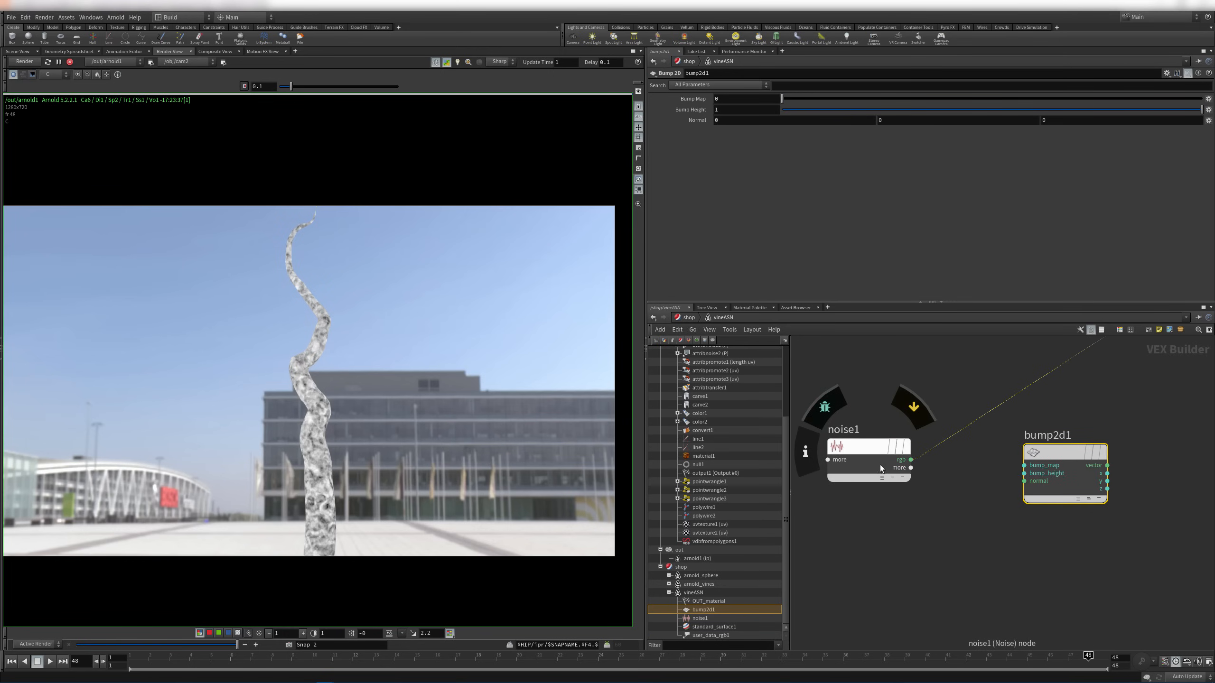
left_click(870, 451)
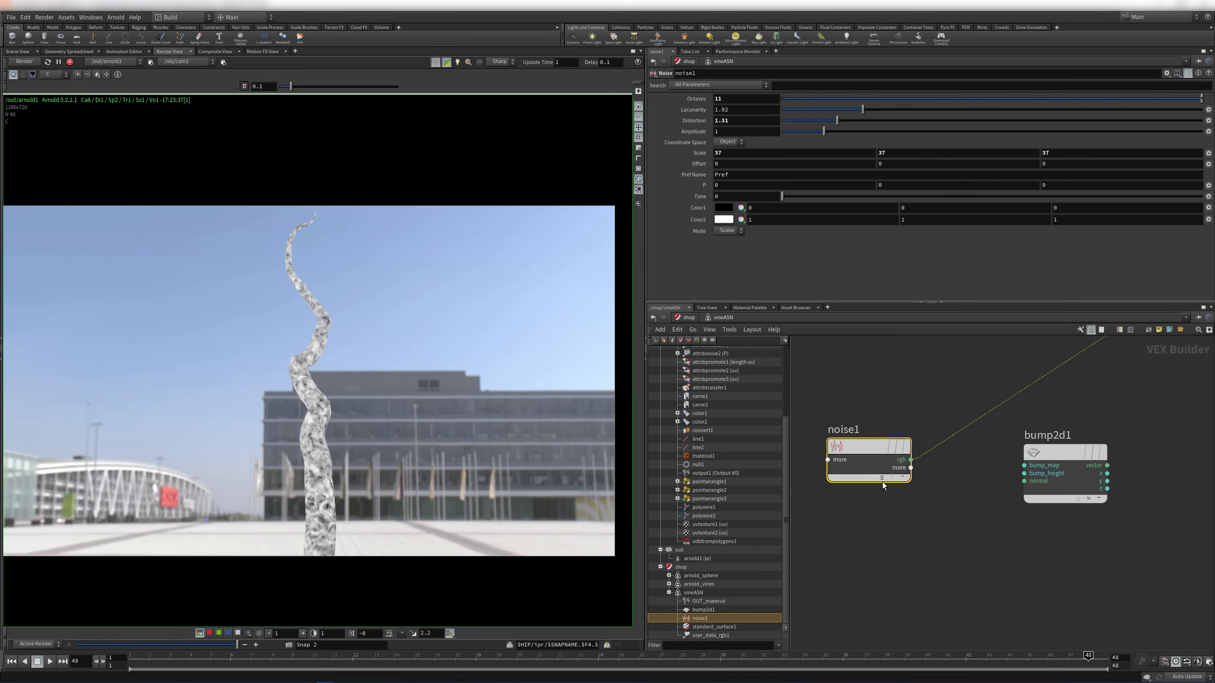
left_click(882, 477)
left_click(911, 467)
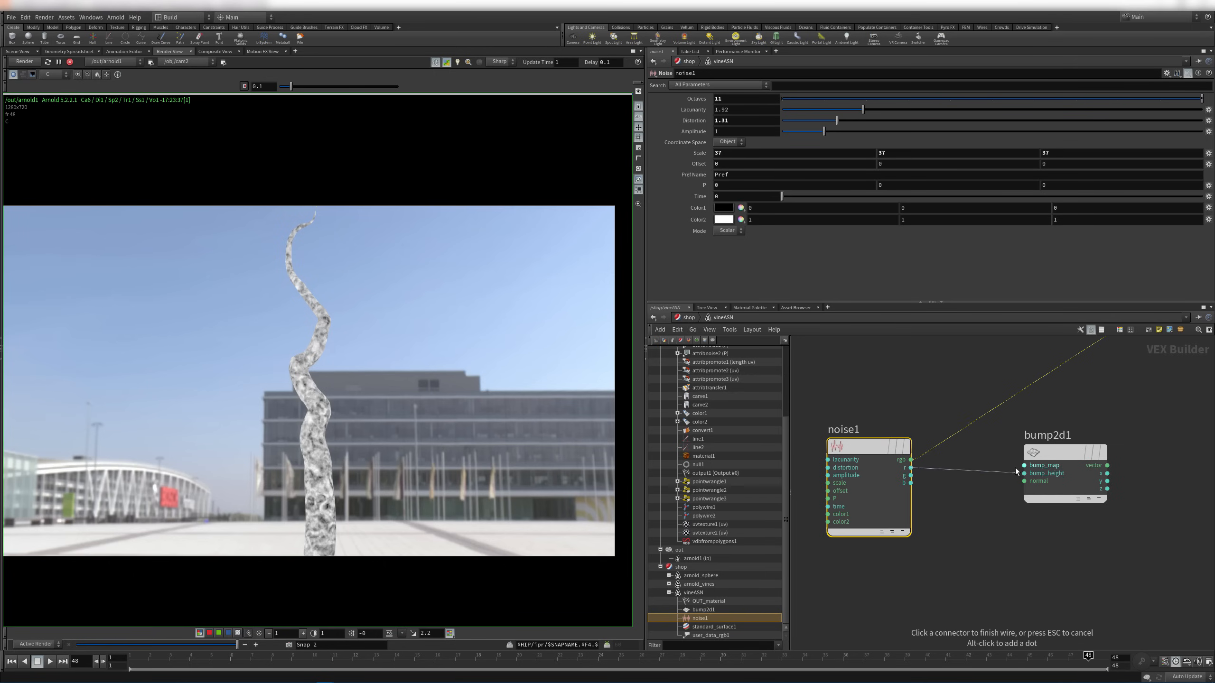
left_click(1022, 466)
Plug bump2d1 into standard_surface1's normal and reconnect the shader to OUT_material's surface
middle_click_drag(1155, 434, 1017, 437)
left_click(969, 468)
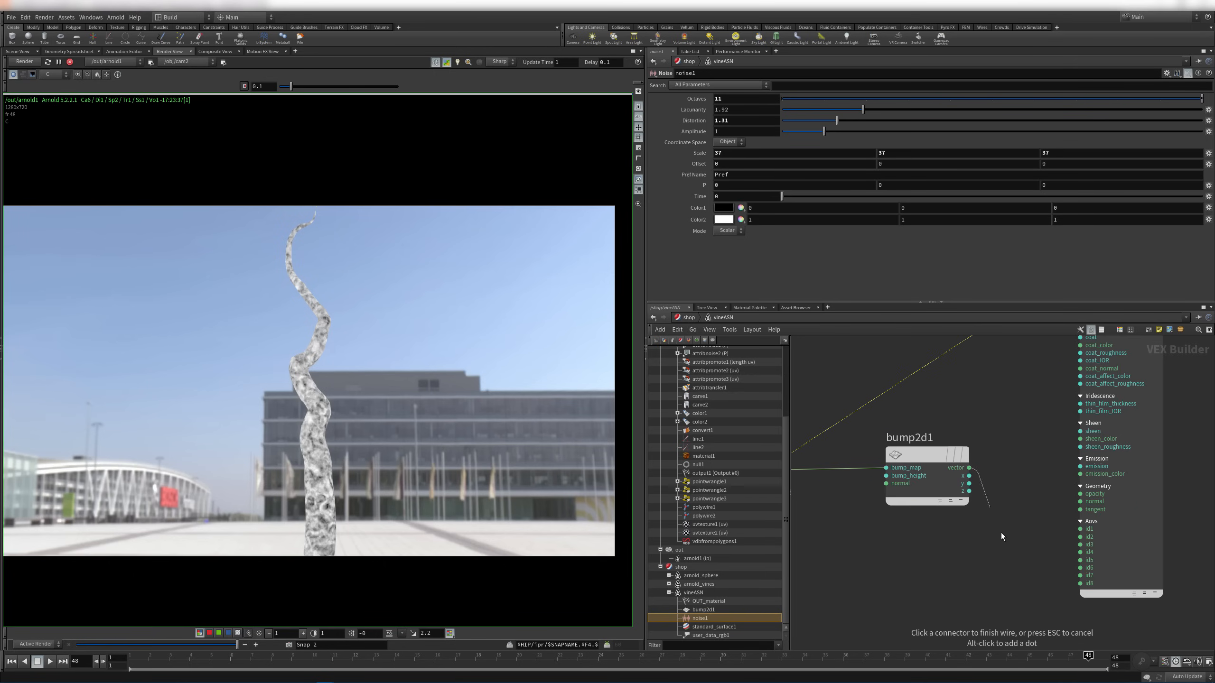
left_click(1079, 502)
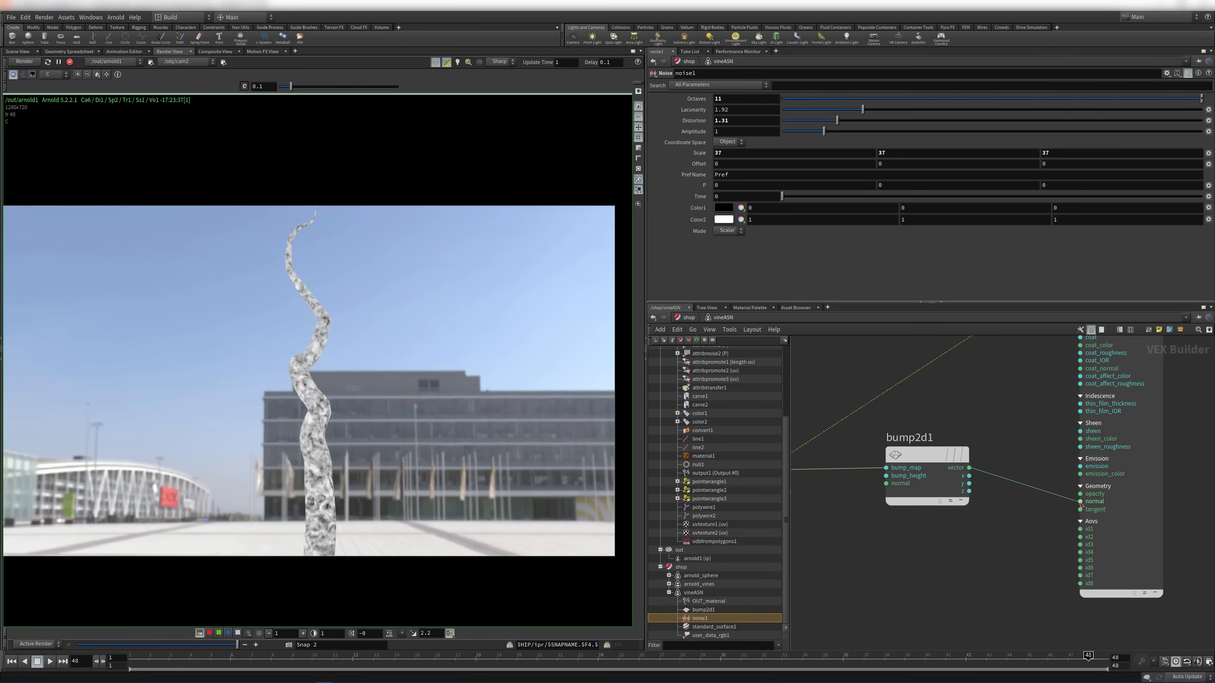
middle_click_drag(1038, 356, 856, 537)
middle_click_drag(1032, 418, 937, 613)
left_click(885, 496)
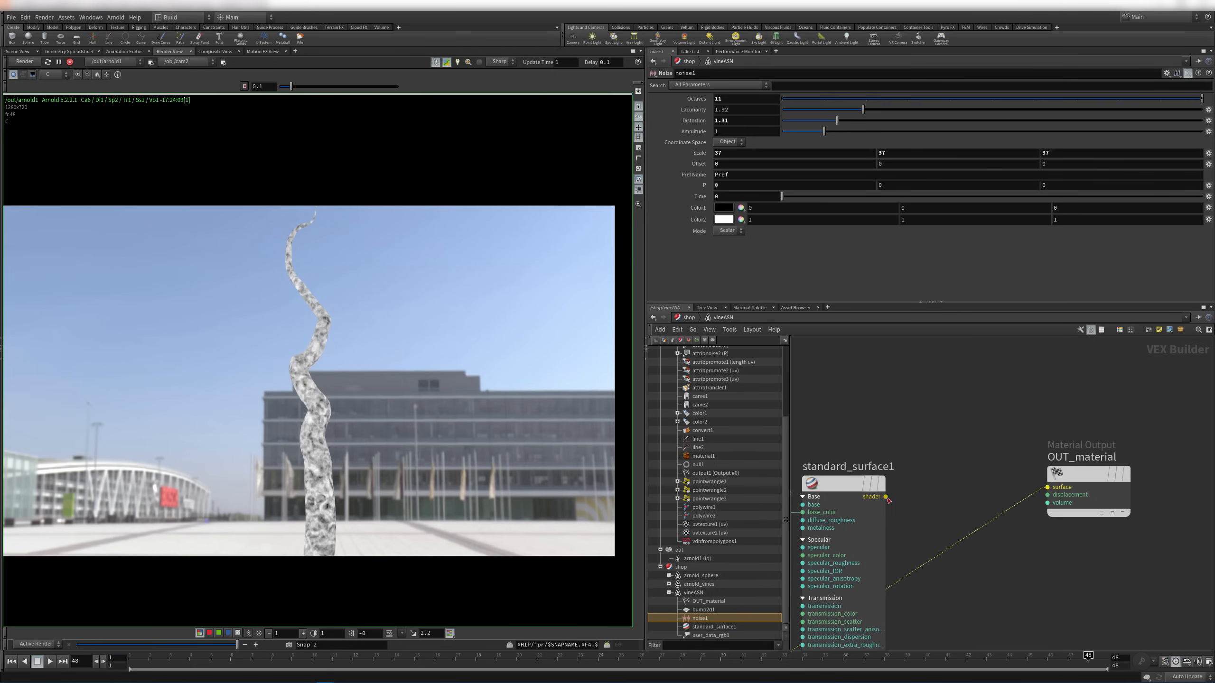
left_click(1047, 489)
middle_click_drag(979, 561, 1154, 440)
Set bump2d1's Bump Height to 0.001 to test a subtler bump
middle_click_drag(930, 431, 1052, 419)
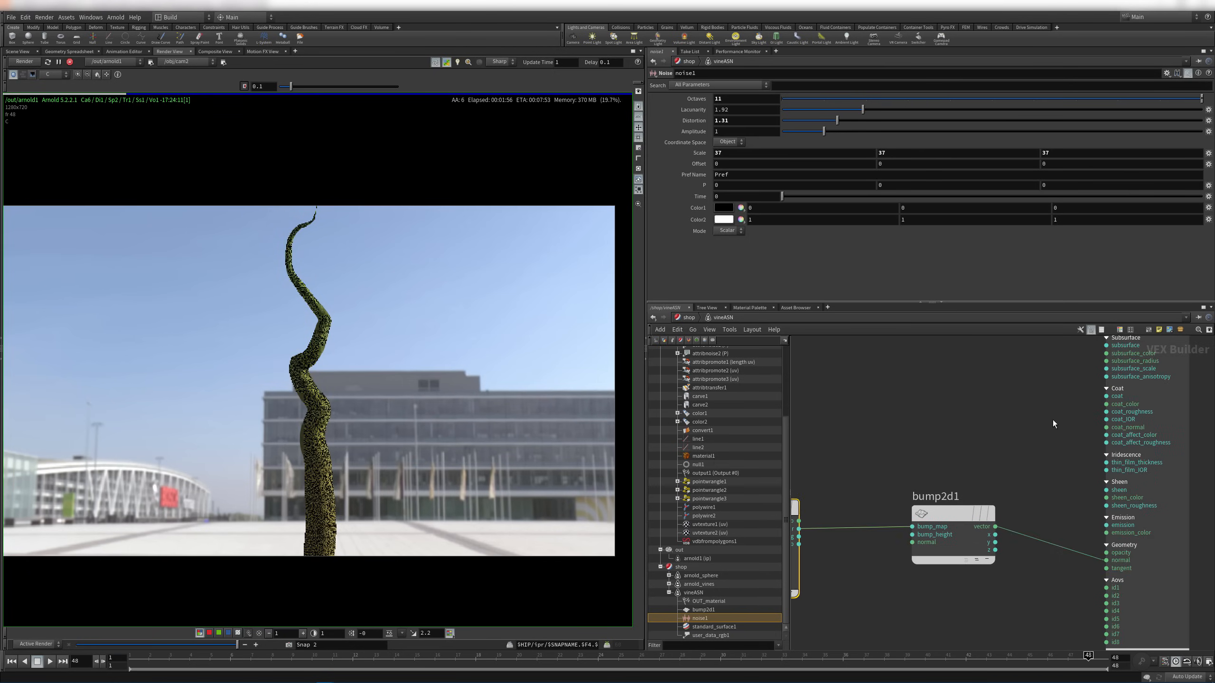
middle_click_drag(979, 436, 1072, 446)
left_click(1072, 447)
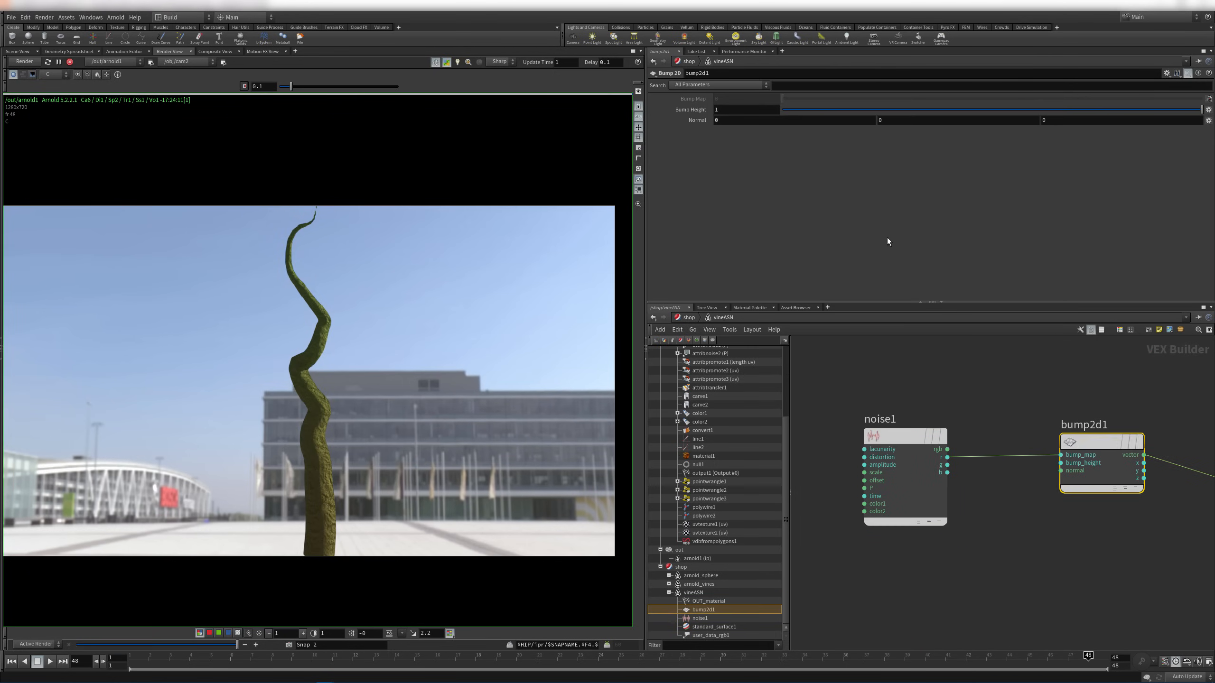
left_click(743, 108)
type("0.001")
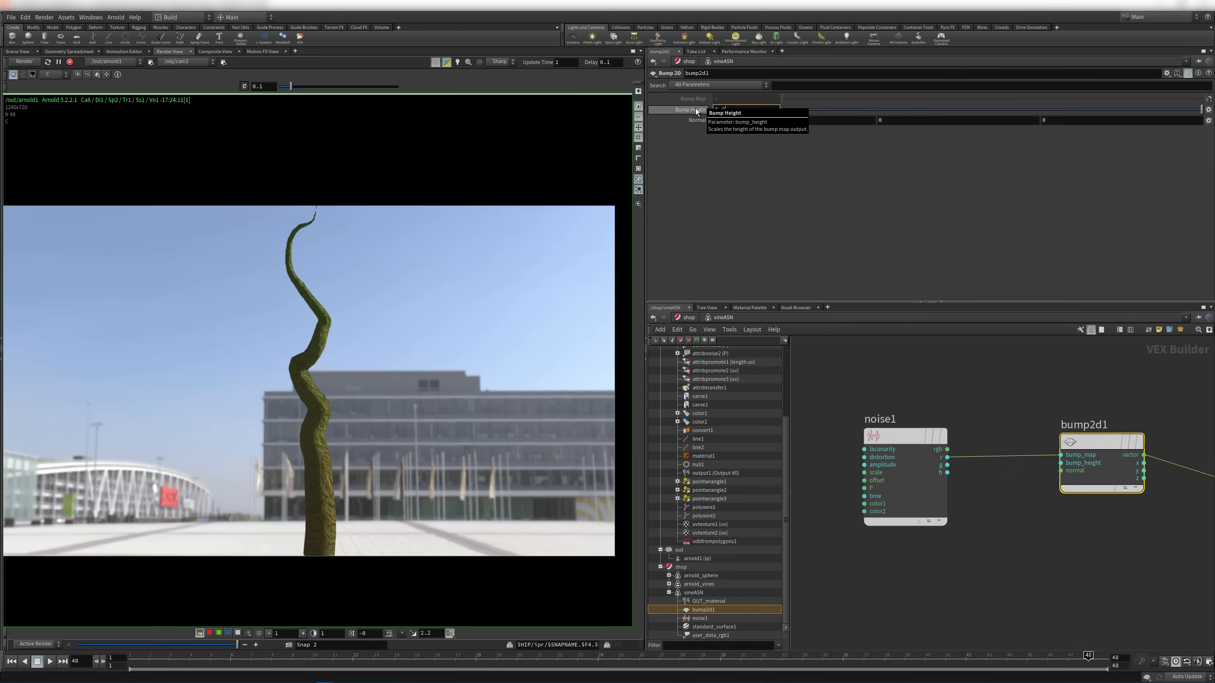
key("Return")
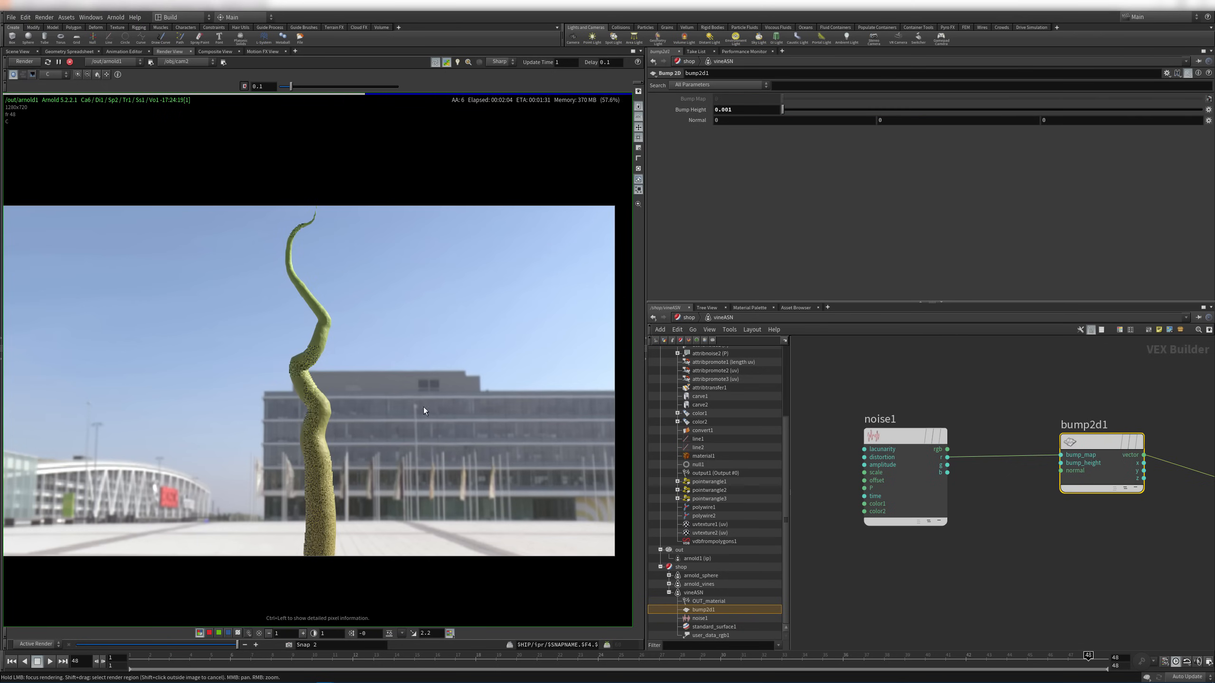
Try a Bump Height of 0.01, then settle on 0.005
scroll(306, 472, "up", 3)
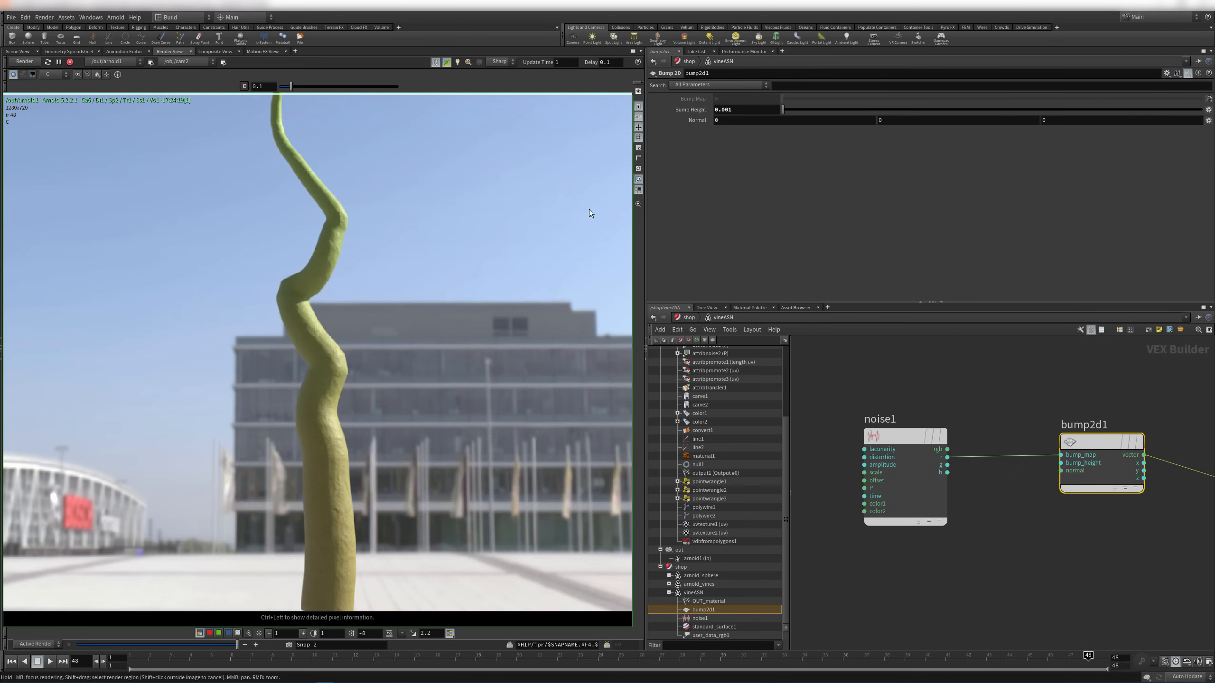
type("1")
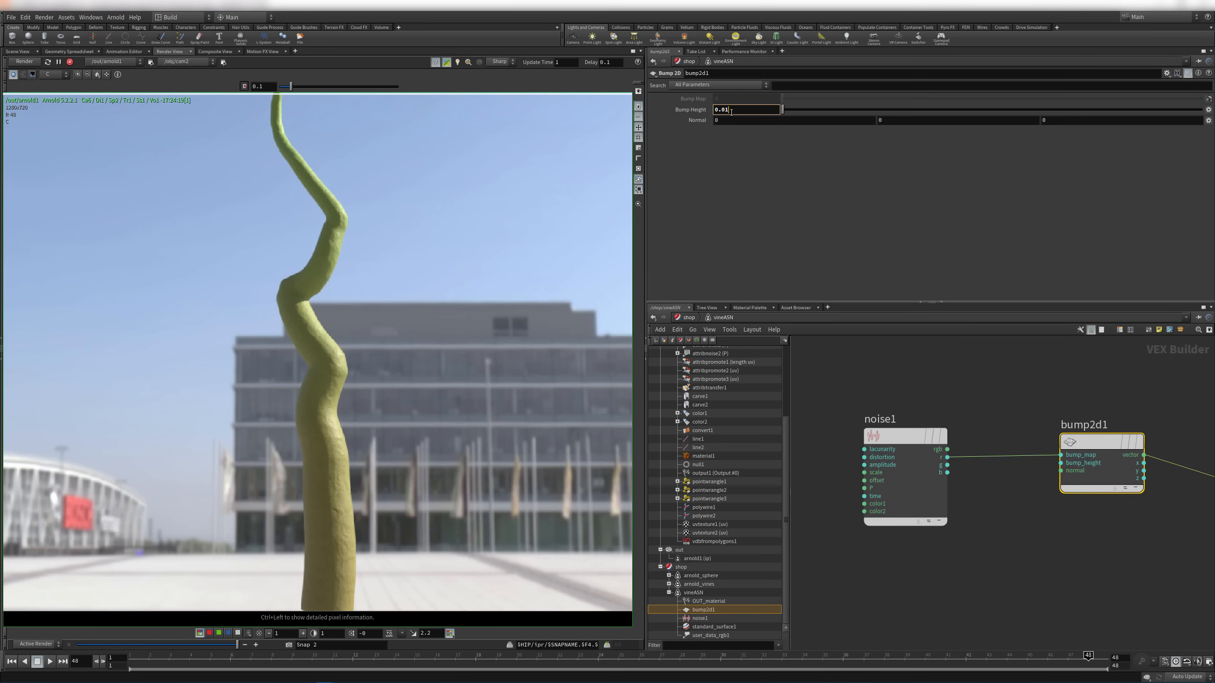
key("Return")
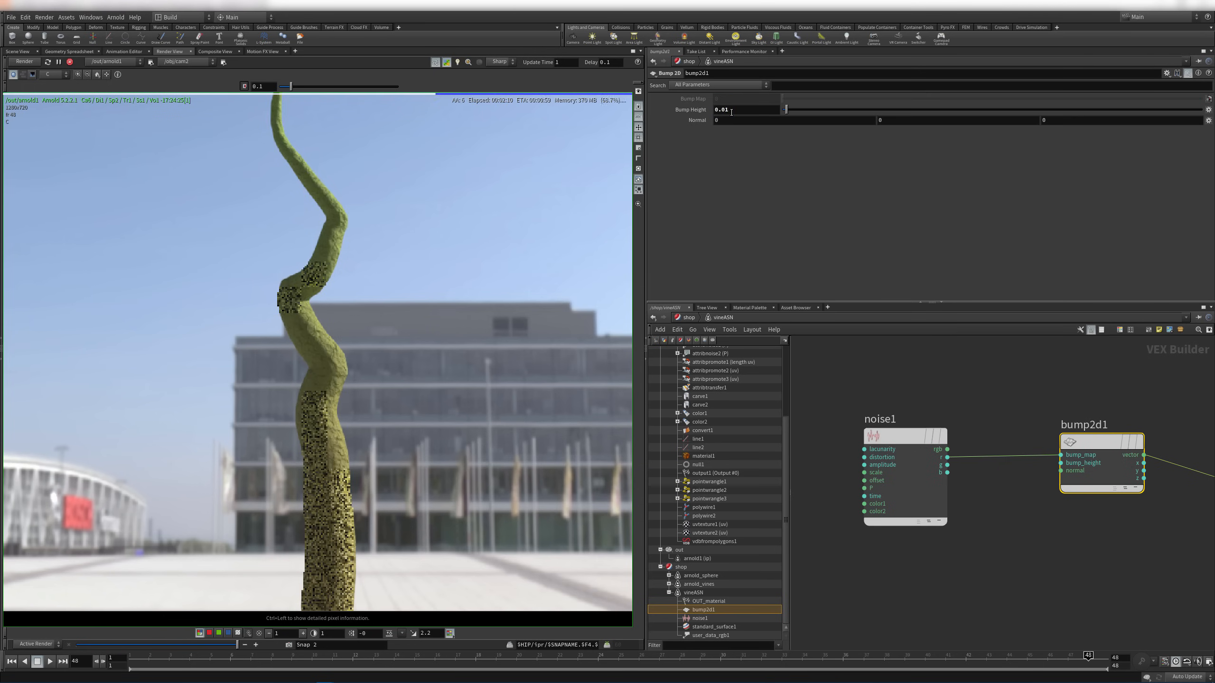
left_click_drag(725, 111, 739, 115)
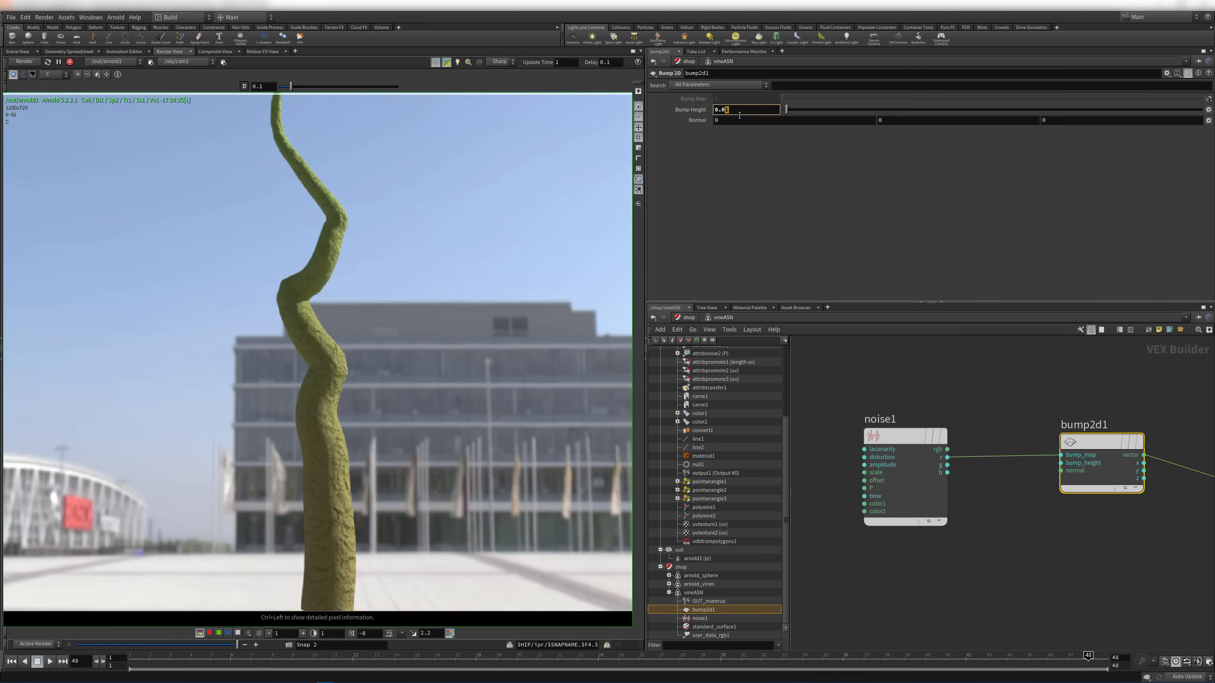
type("05")
key("Return")
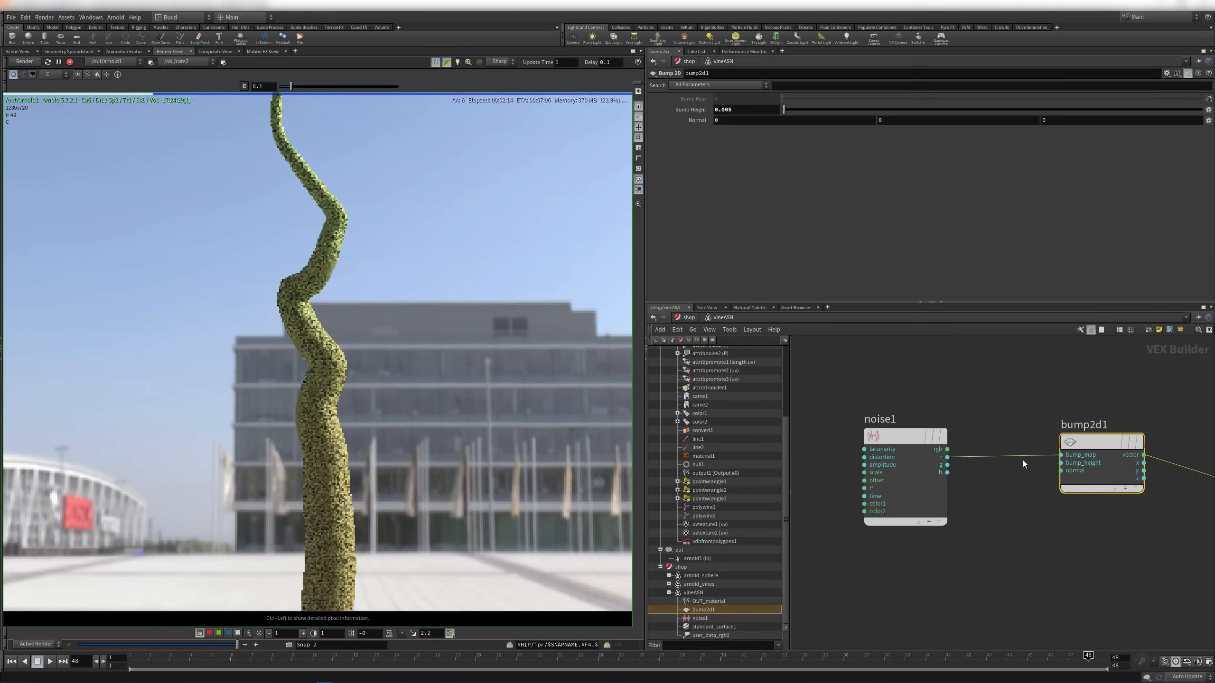
middle_click_drag(1129, 361, 887, 526)
Lower standard_surface1's specular roughness to about 0.033 and pan the render to the vine tip
left_click(1084, 463)
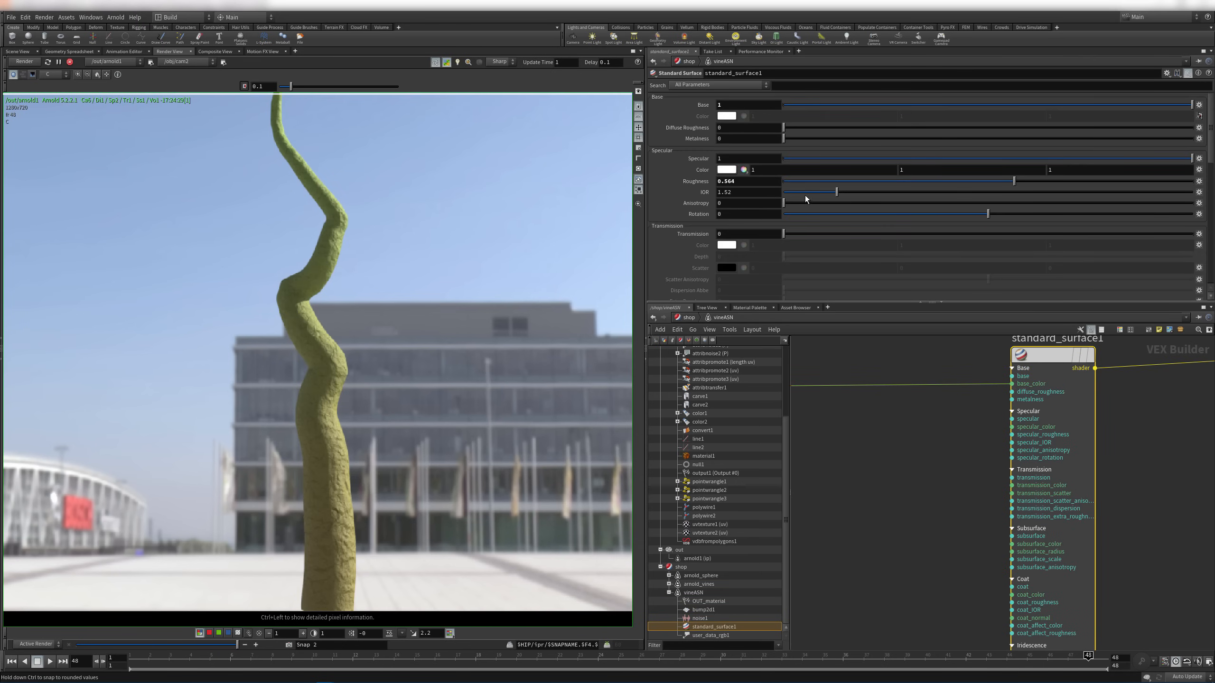
left_click_drag(802, 184, 797, 186)
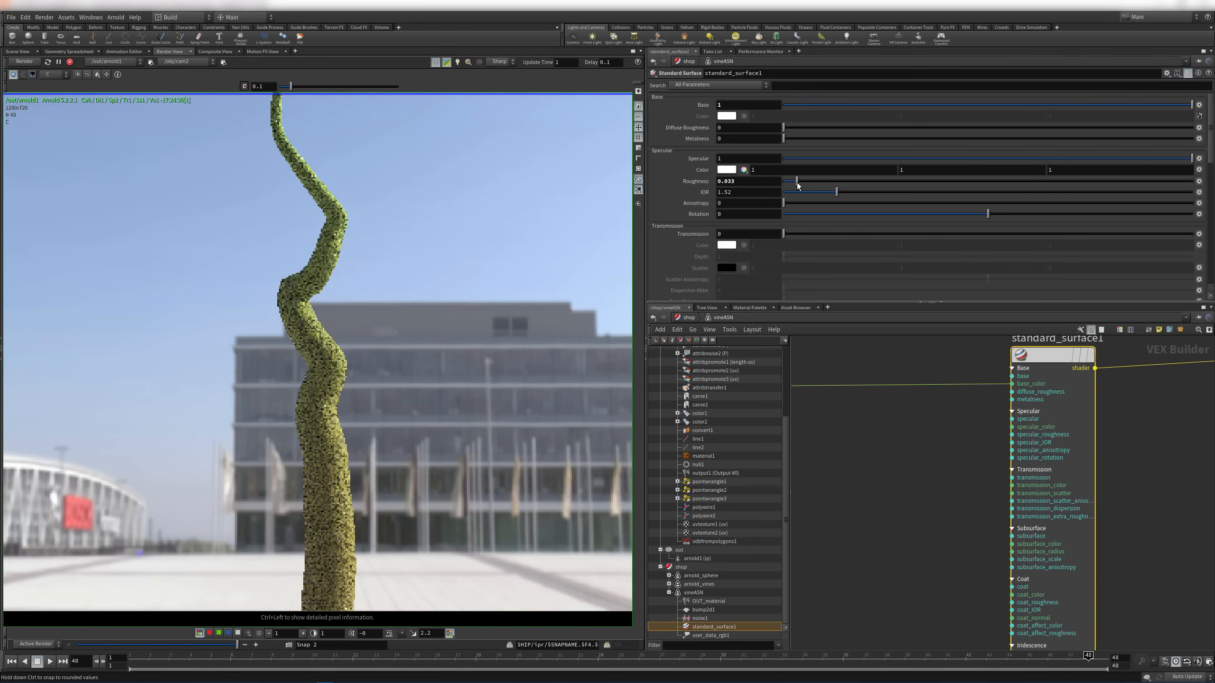
middle_click_drag(379, 211, 442, 405)
middle_click_drag(489, 480, 490, 445)
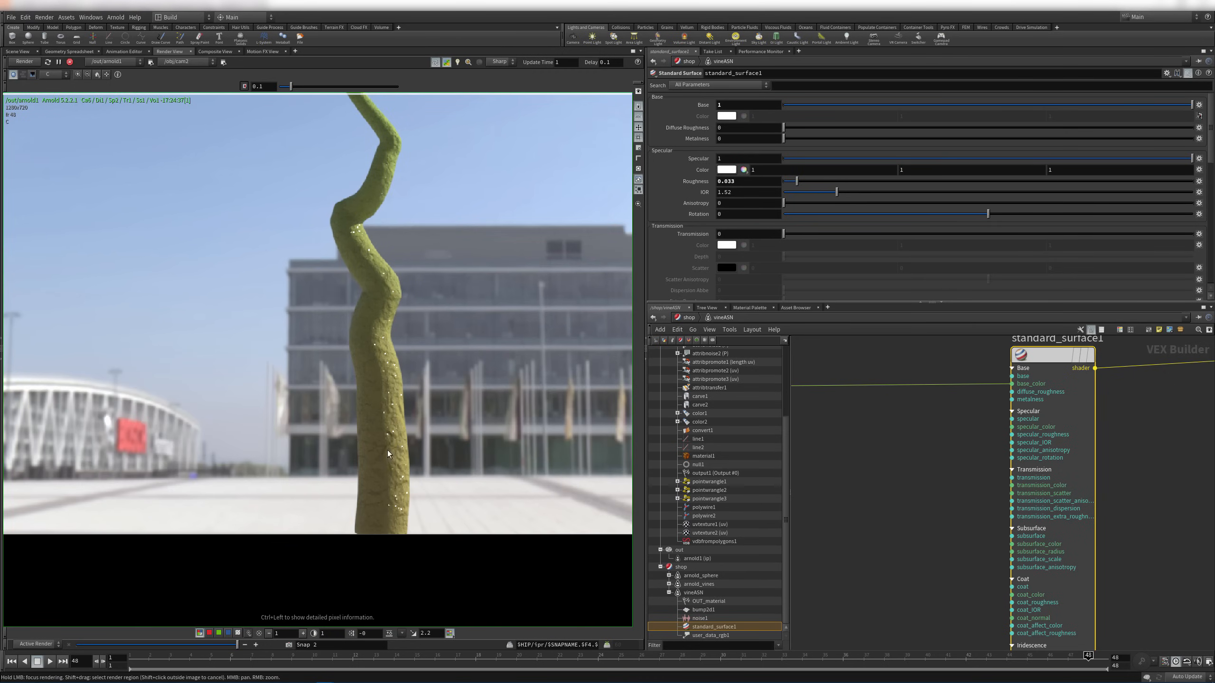
Set bump2d1's Bump Height to 0.002 and limit rendering to a region of the vine
middle_click_drag(957, 531, 1124, 376)
middle_click_drag(970, 613, 1022, 429)
left_click(1067, 424)
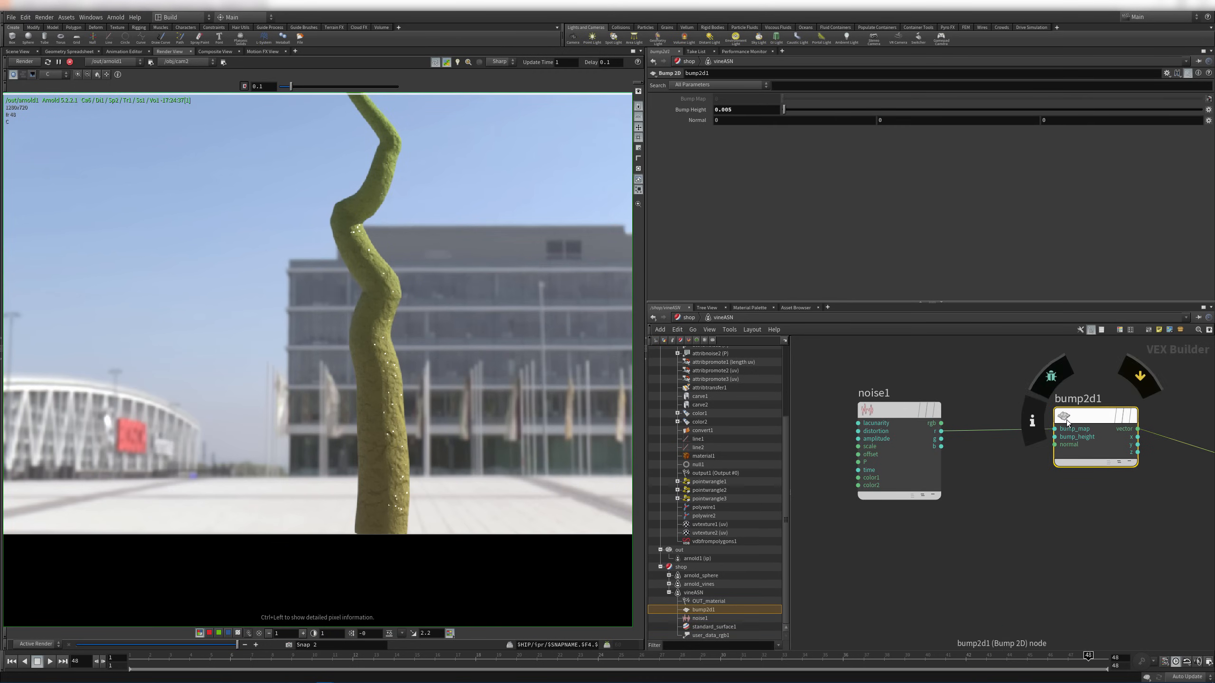
left_click_drag(729, 110, 737, 119)
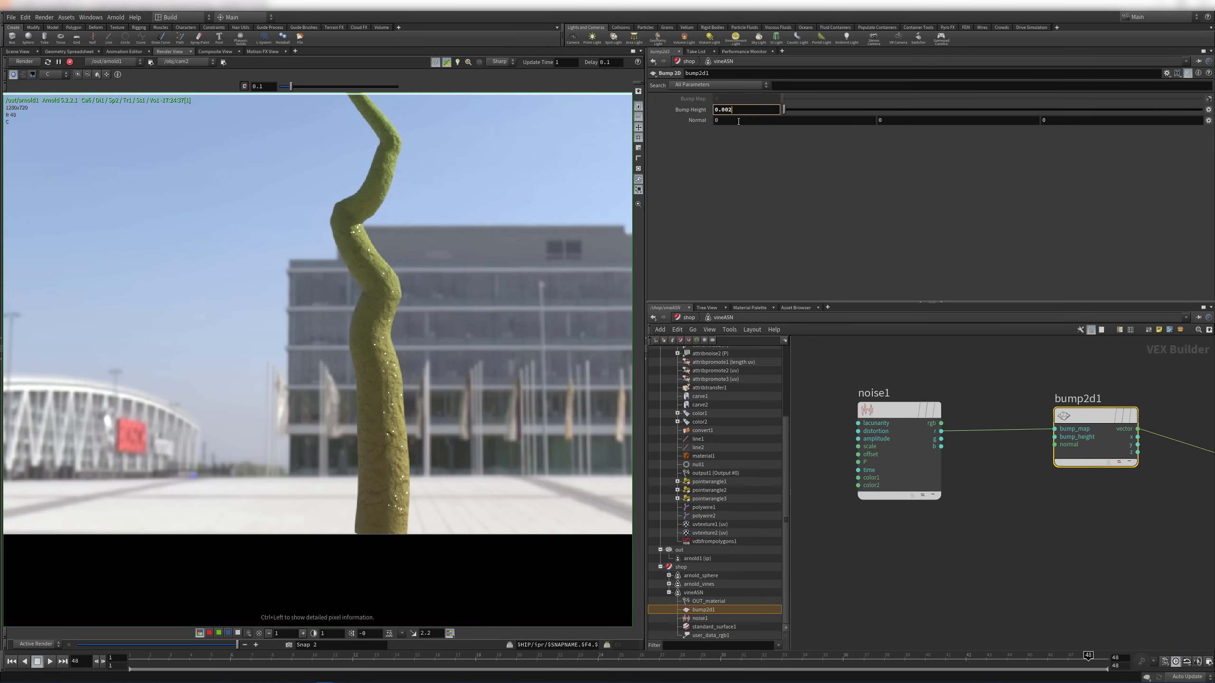
type("2")
key("Tab")
left_click_drag(342, 310, 442, 460, "shift")
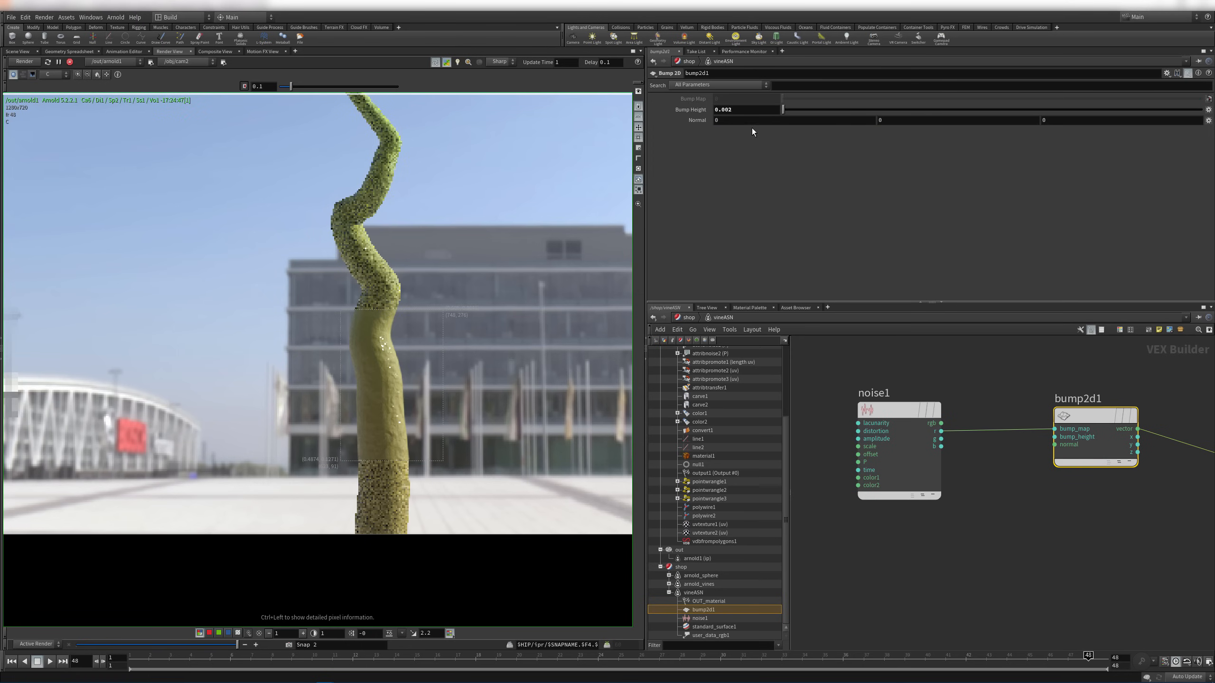
Raise standard_surface1's specular roughness to about 0.116
middle_click_drag(1009, 368, 846, 594)
left_click(1131, 483)
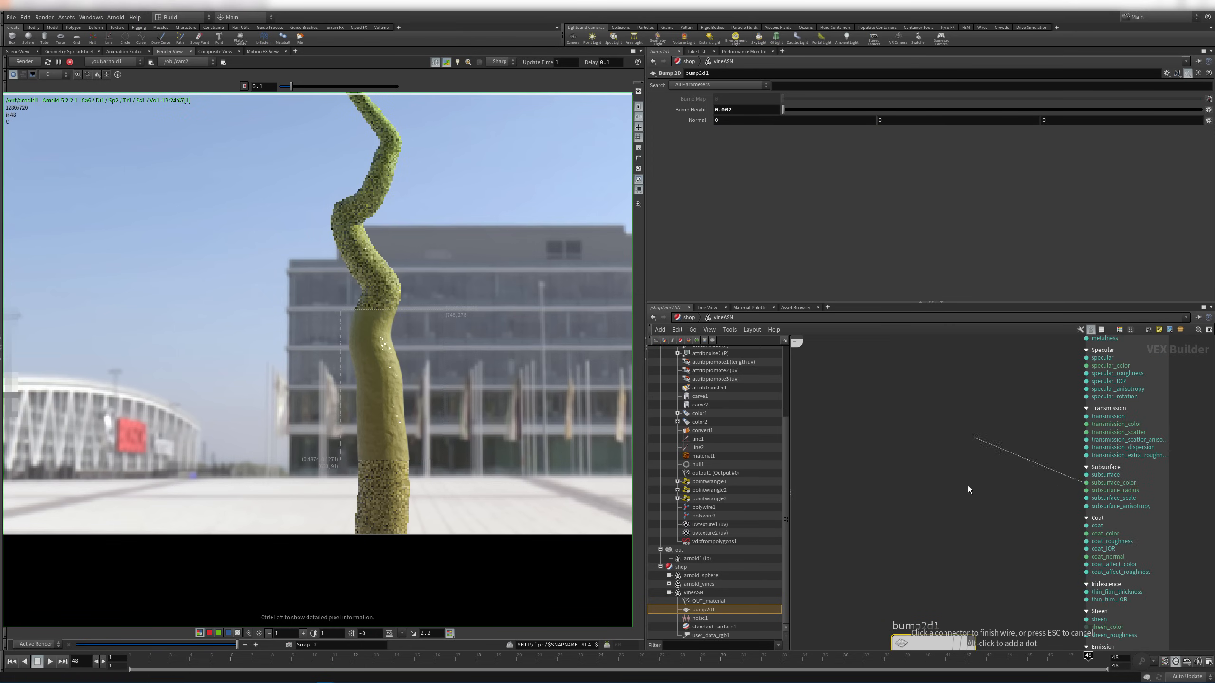
key("Escape")
left_click(1140, 411)
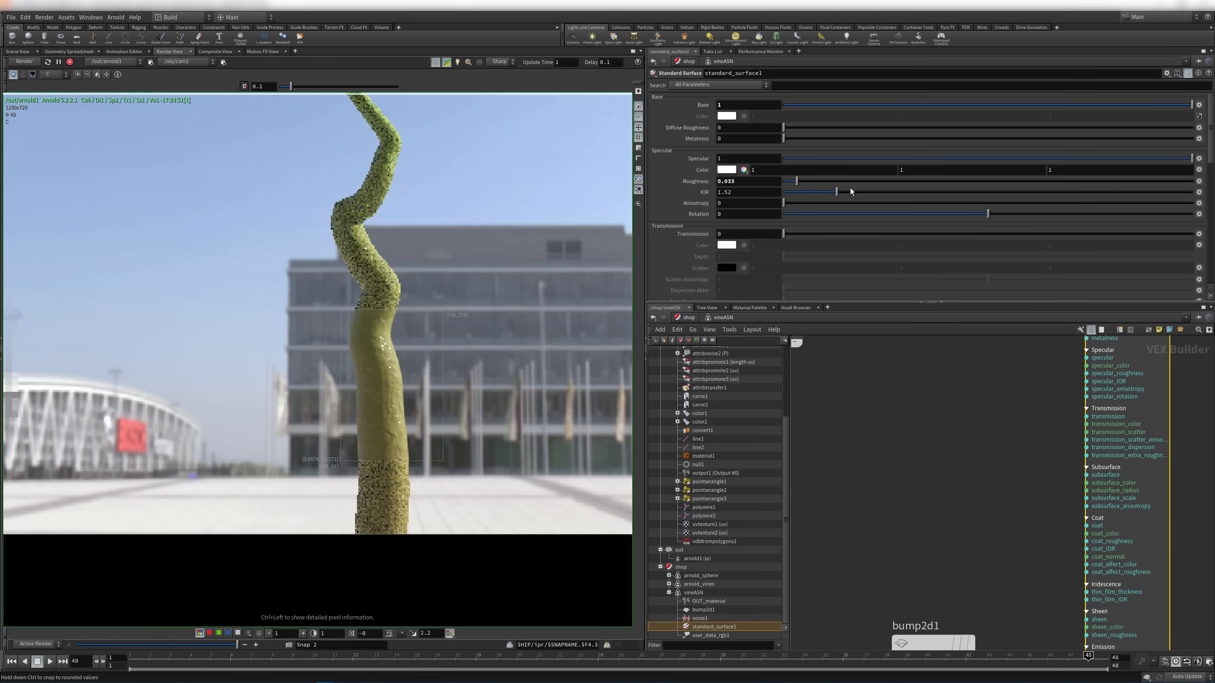
left_click_drag(801, 184, 830, 187)
scroll(936, 474, "down", 3)
scroll(936, 474, "up", 3)
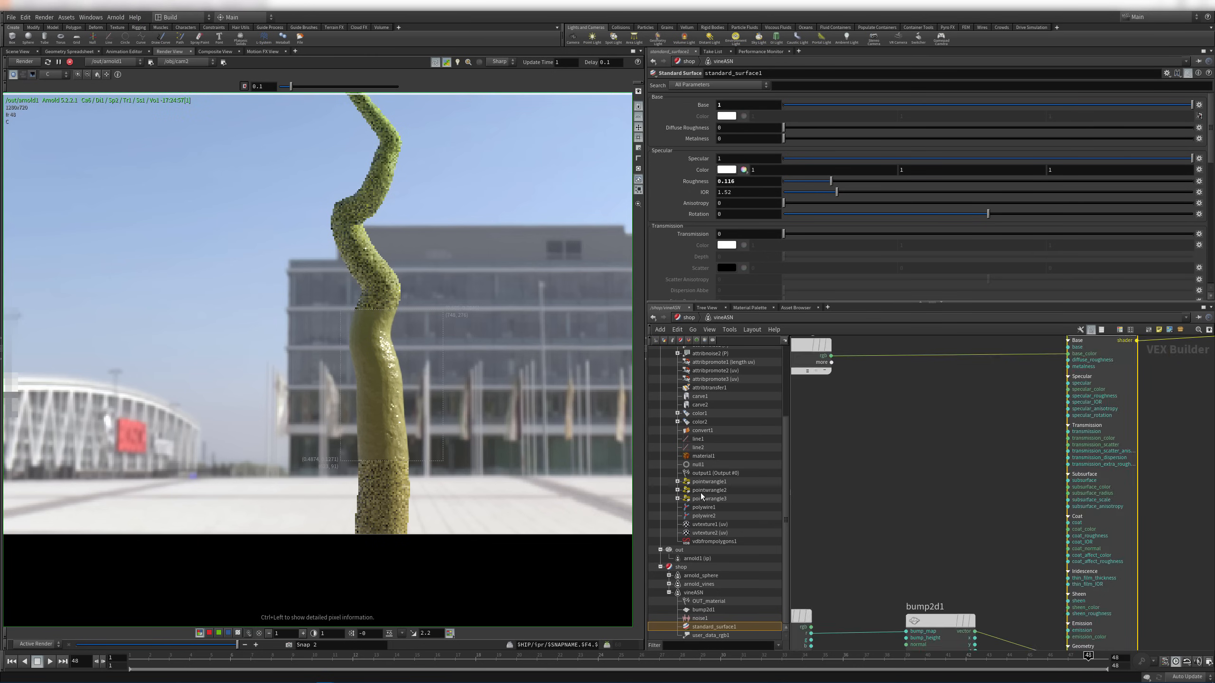
Review arnold1's Sampling and System render settings
left_click(707, 559)
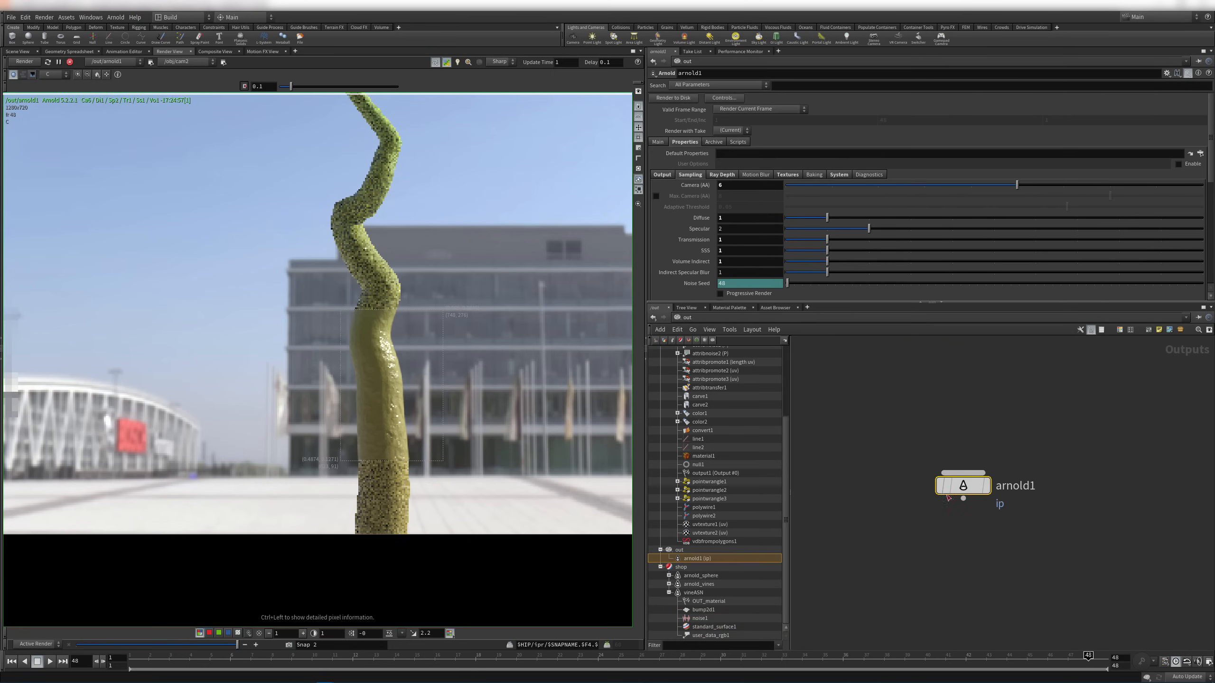
scroll(736, 270, "down", 2)
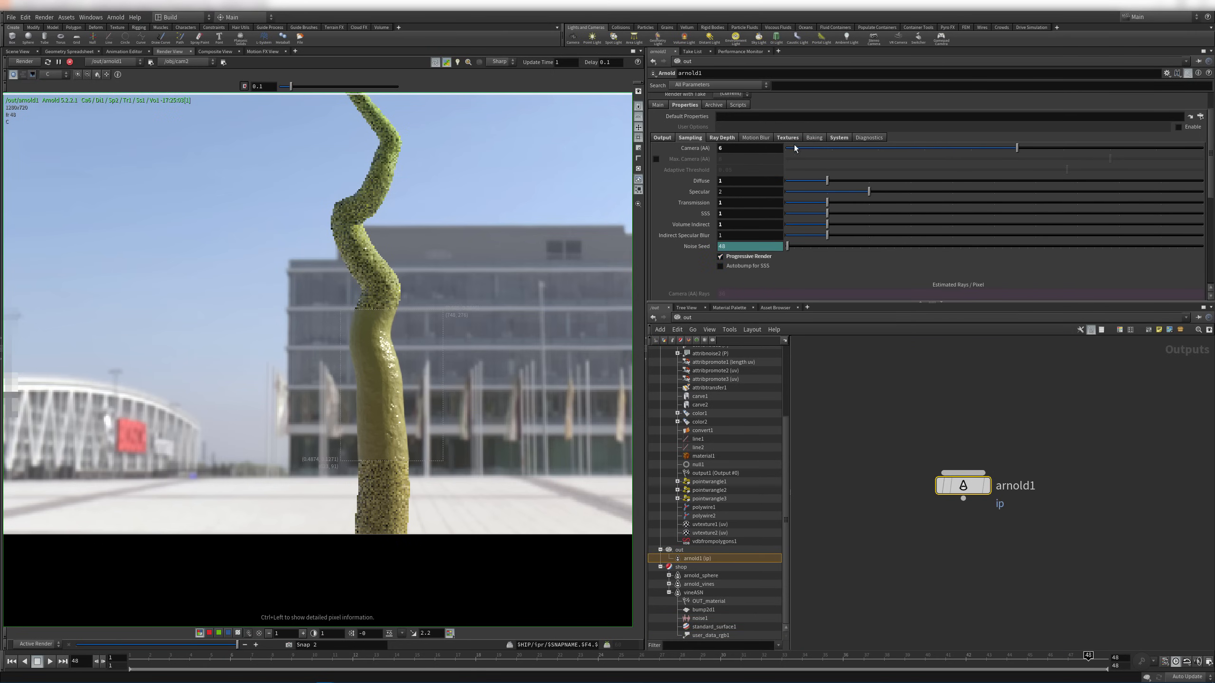
left_click(842, 139)
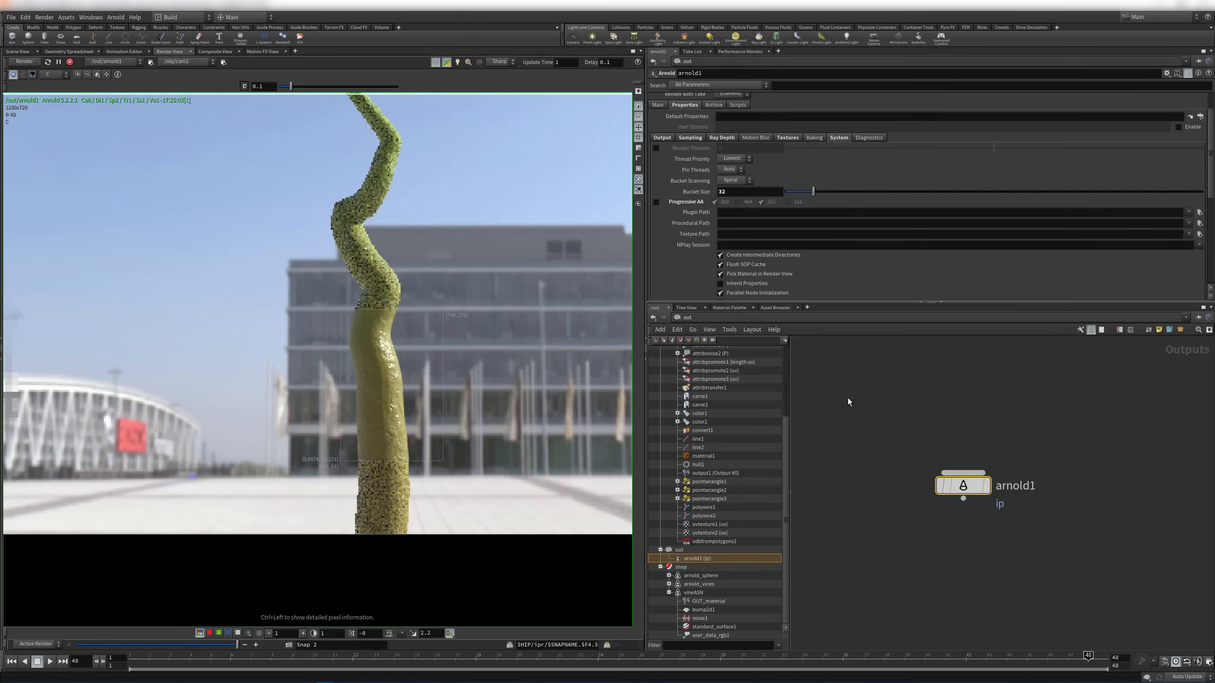
Nudge standard_surface1's specular roughness up to about 0.134, then select bump2d1
left_click(710, 626)
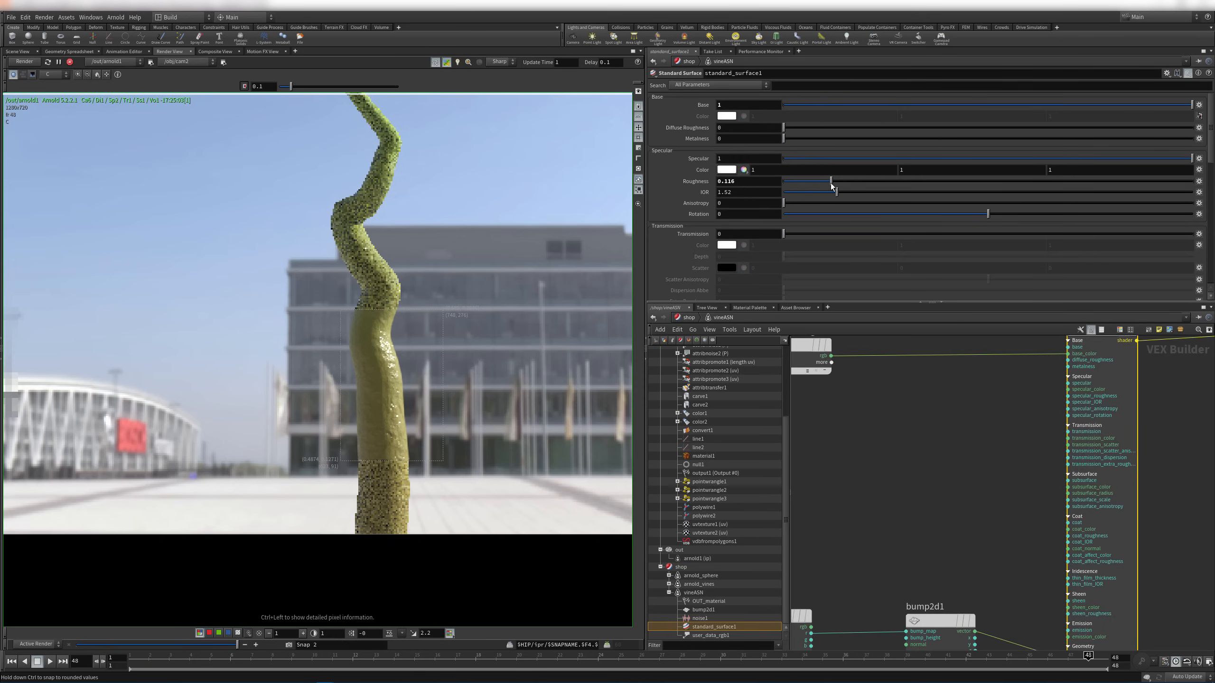
left_click_drag(831, 183, 837, 184)
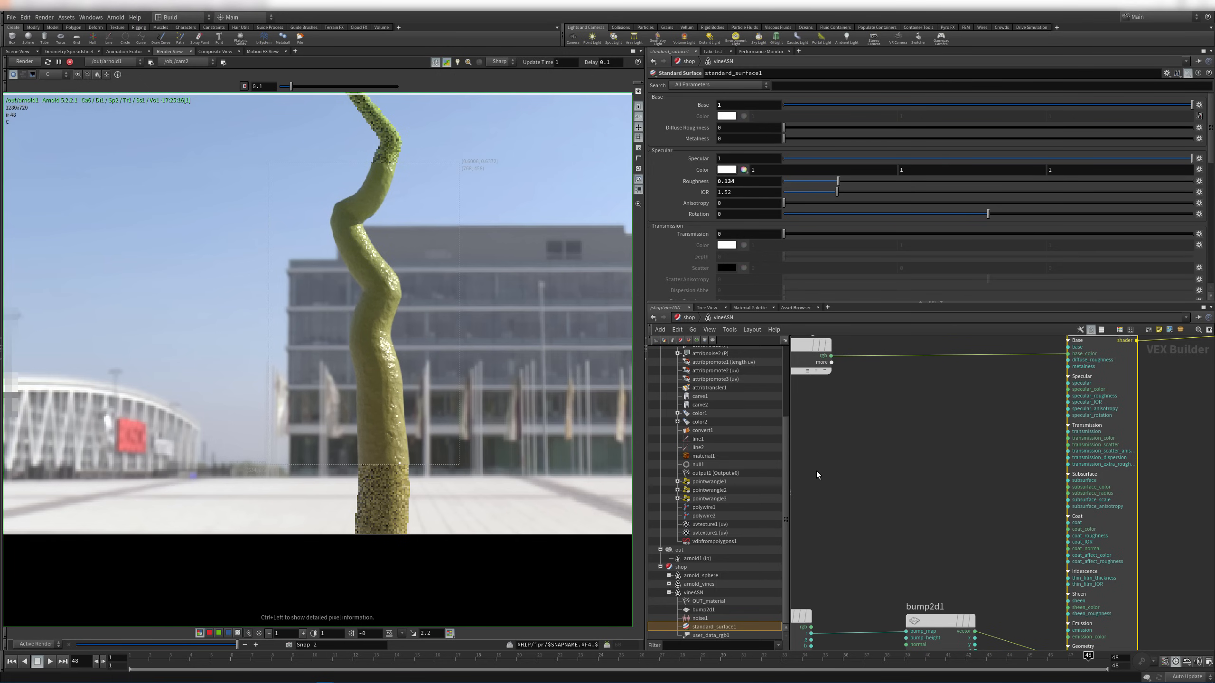
middle_click_drag(933, 521, 996, 445)
left_click(1000, 544)
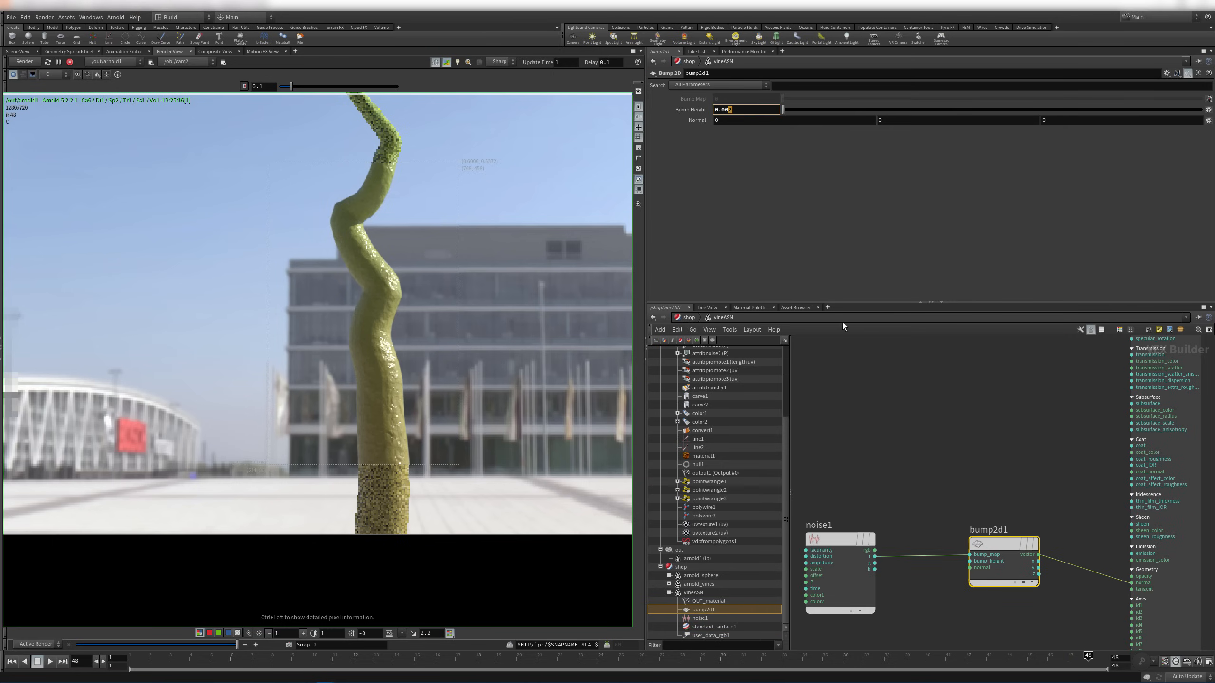
Move noise1 left, away from bump2d1, to make room for a new node
left_click(919, 473)
middle_click_drag(920, 472, 1025, 426)
left_click_drag(951, 492, 853, 488)
middle_click_drag(855, 465, 971, 463)
left_click_drag(960, 491, 897, 494)
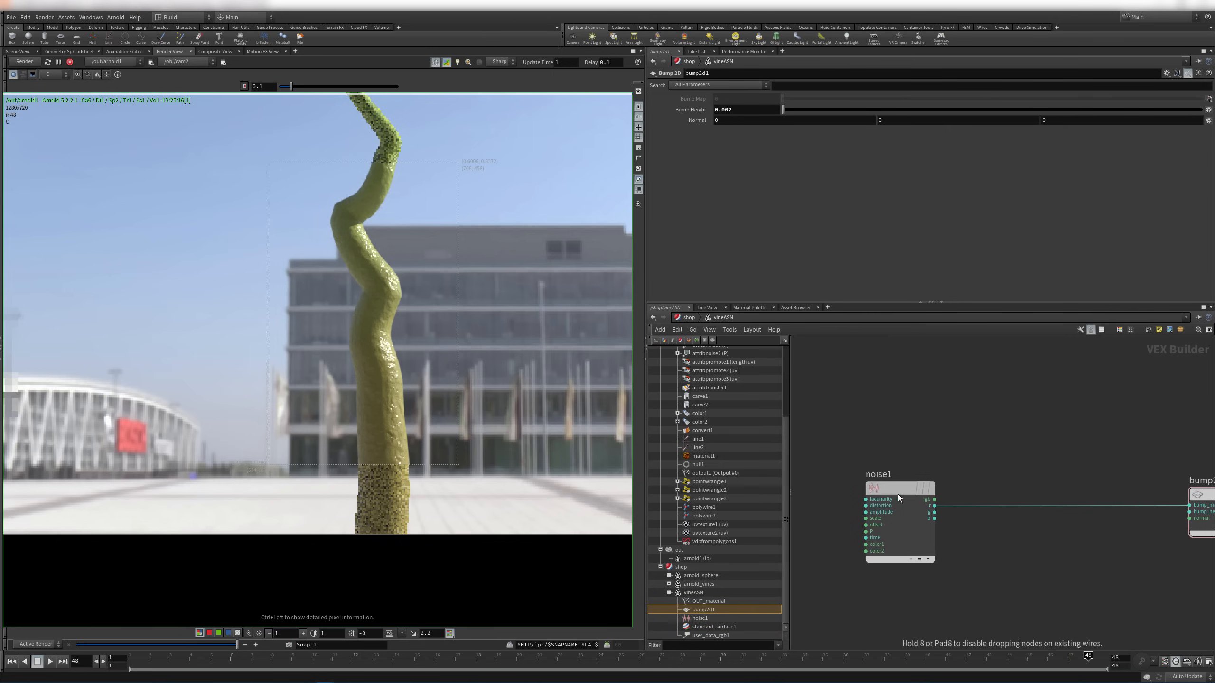
Place a Multiply node, delete it, and dismiss a mistyped node search
key("Tab")
type("mult")
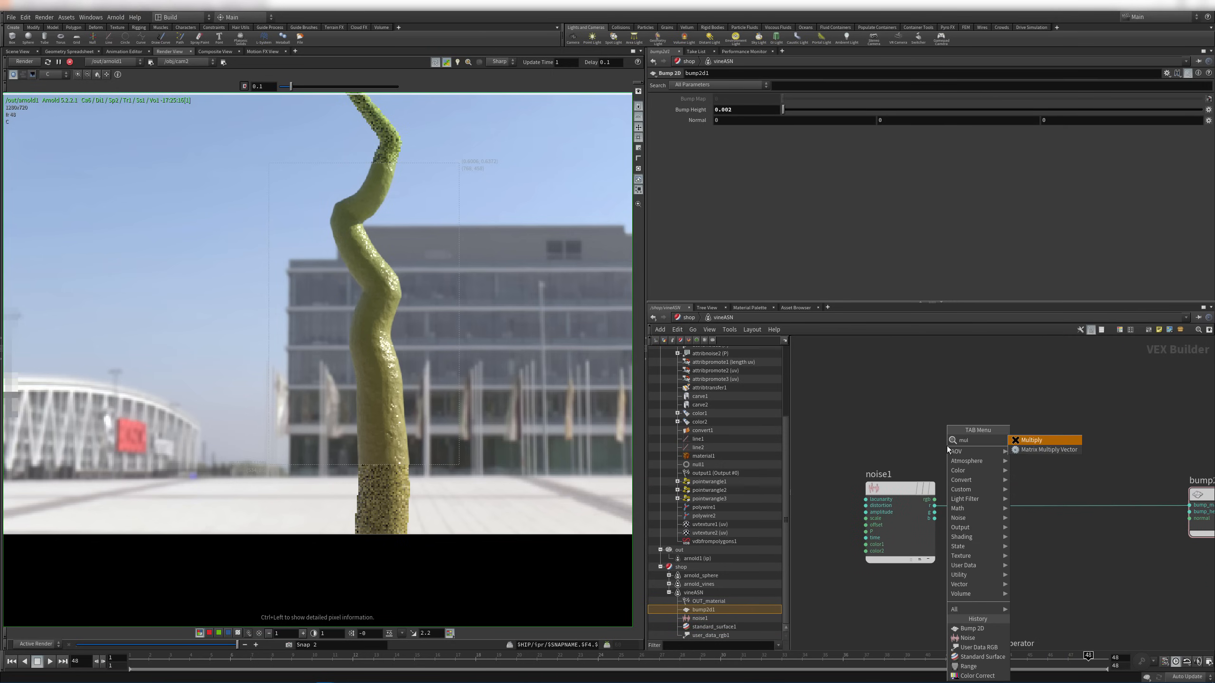
key("Return")
left_click(947, 446)
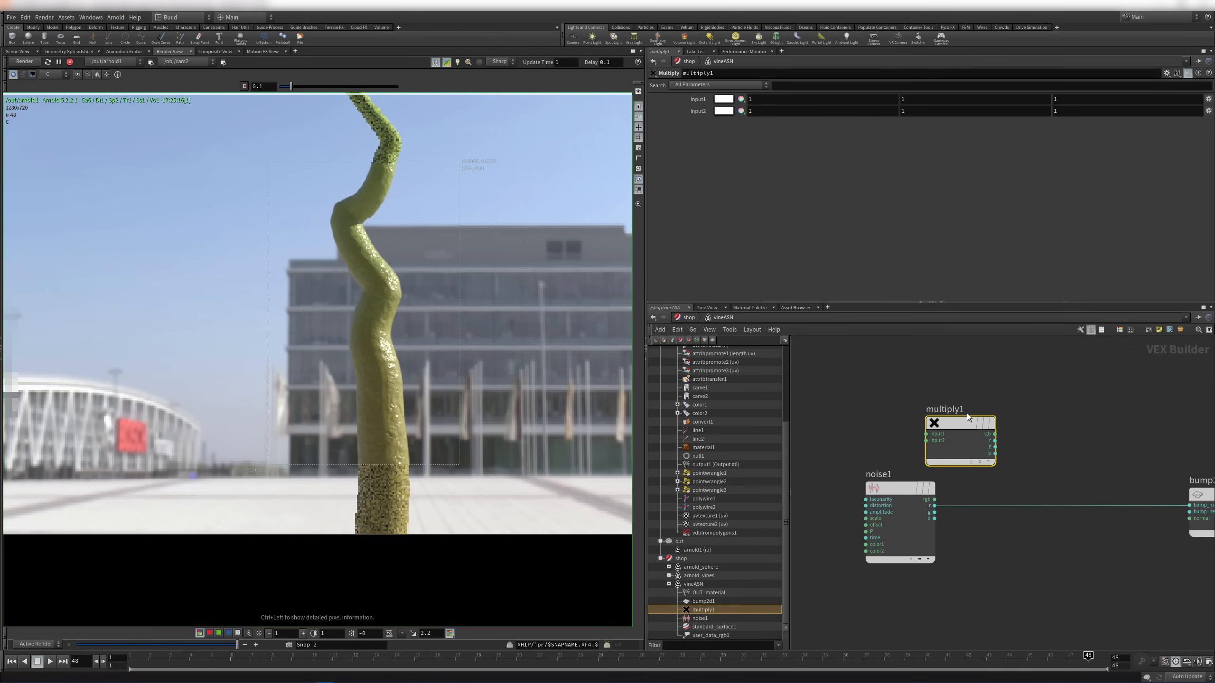
key("Delete")
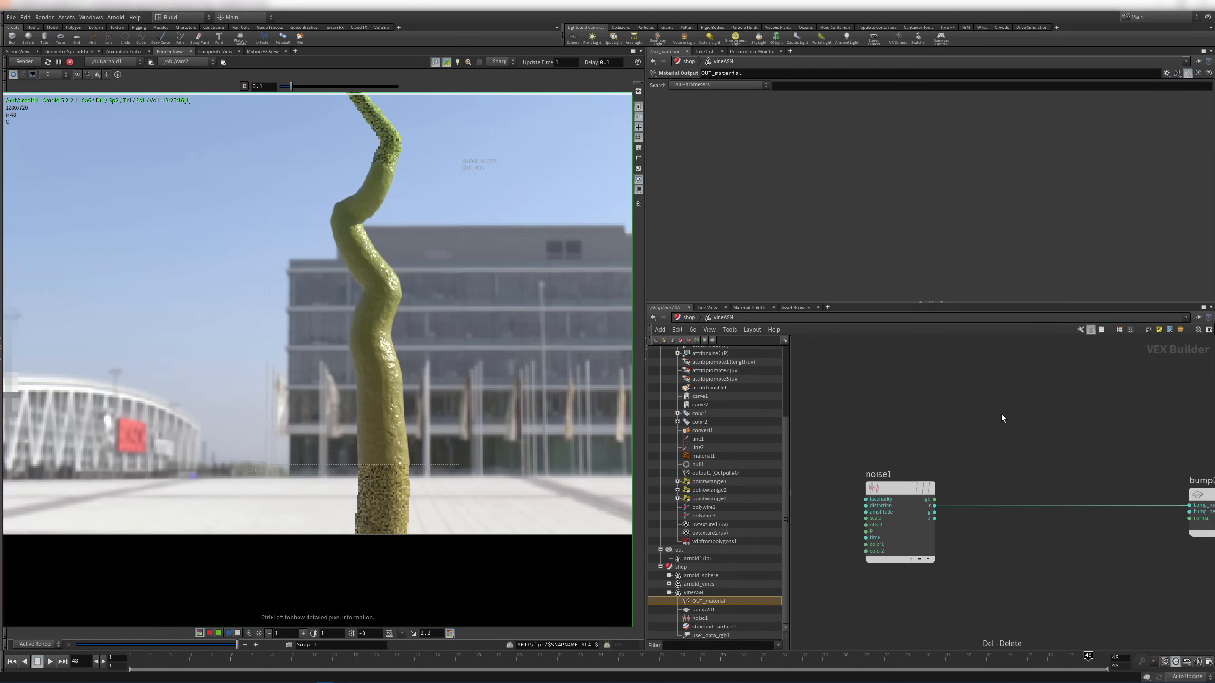
key("Tab")
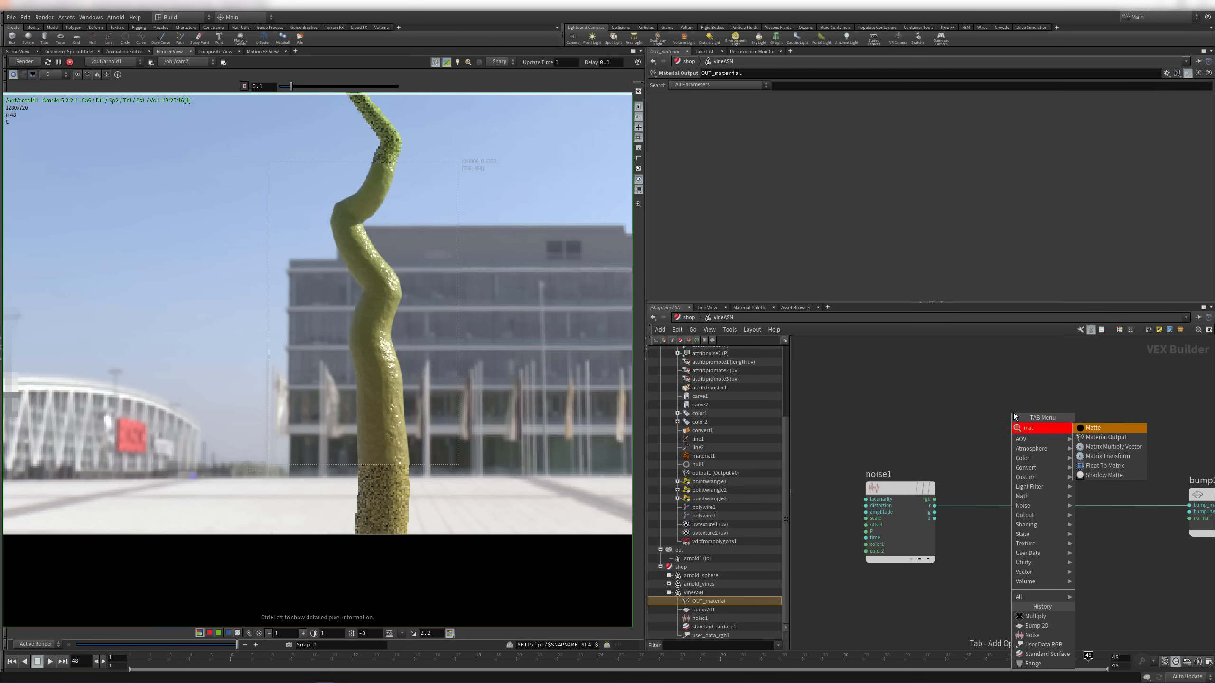
type("matgh")
key("BackSpace")
key("BackSpace")
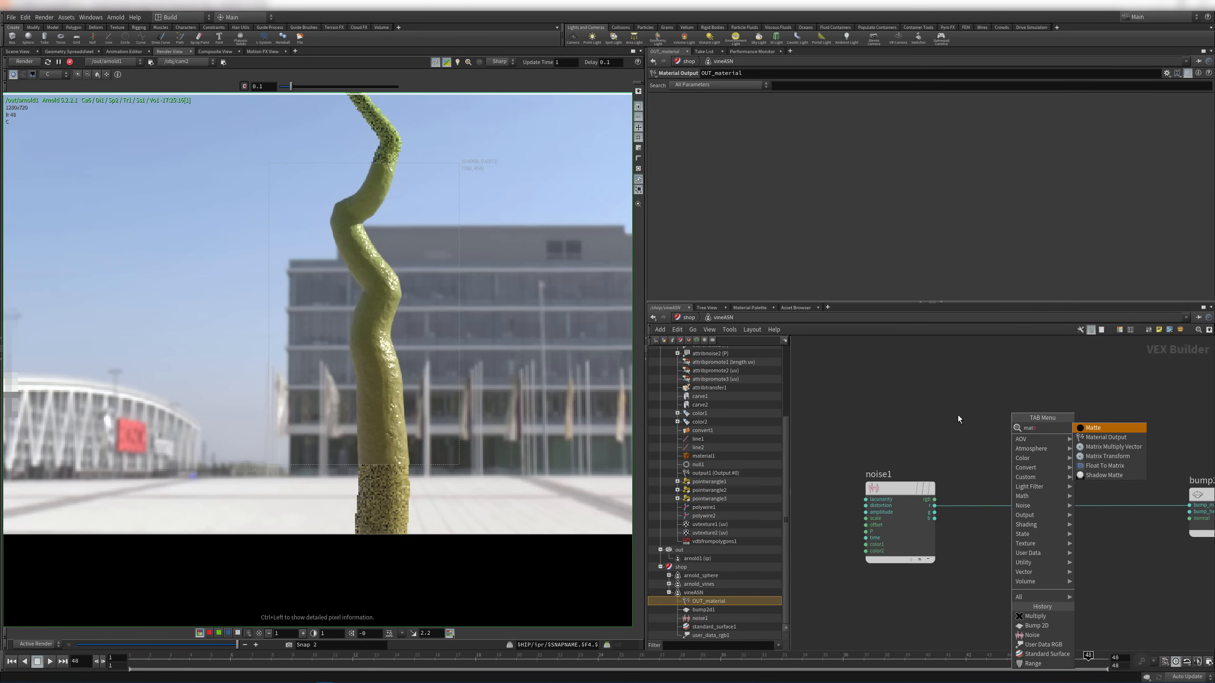
left_click(944, 421)
Add multiply1 above noise1 and wire noise1's r output into its input2
key("Tab")
type("mul")
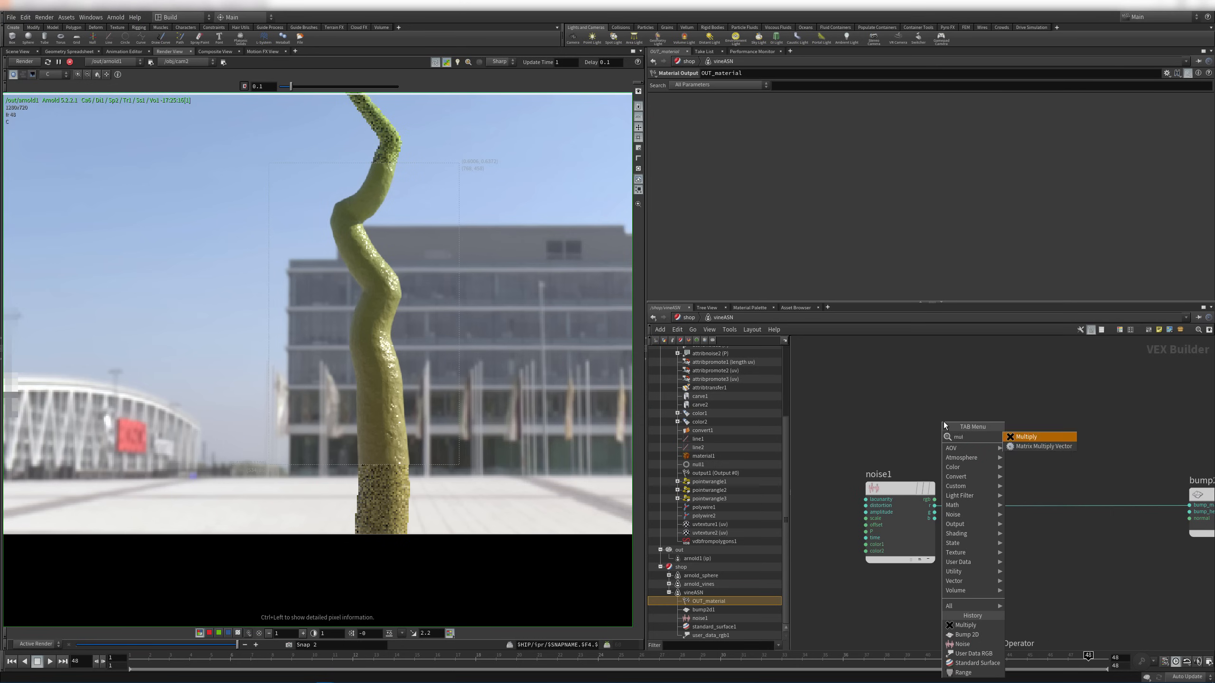
key("Return")
left_click(943, 421)
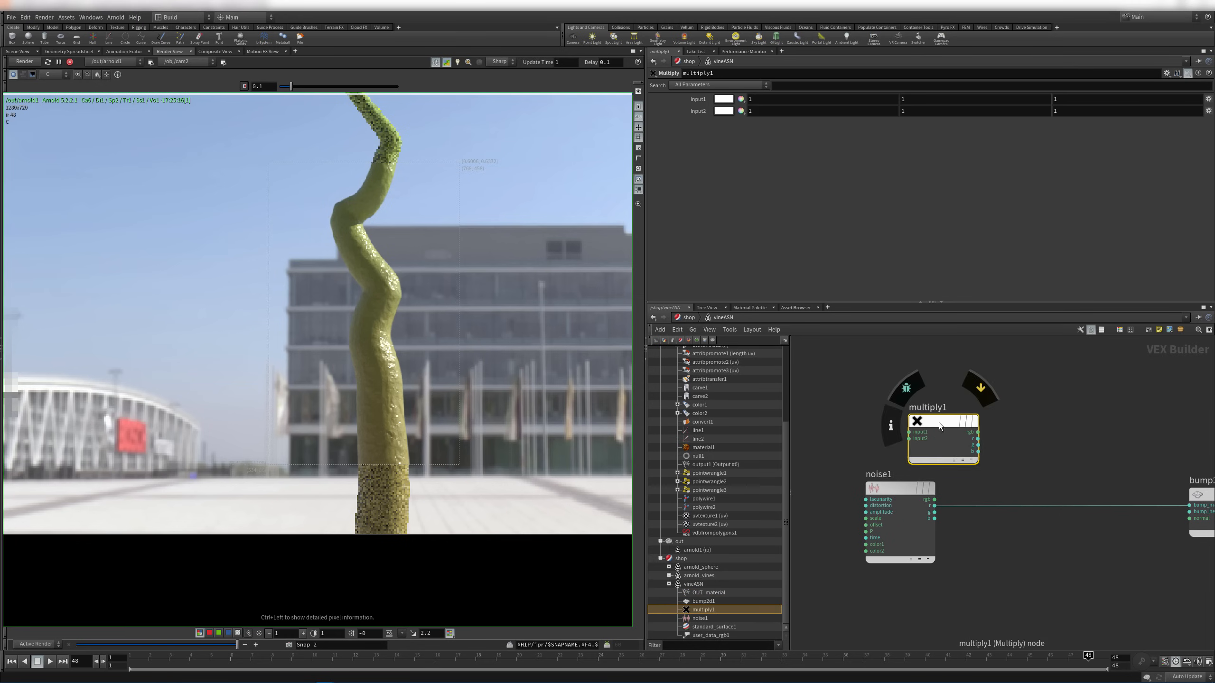
middle_click_drag(975, 472, 936, 499)
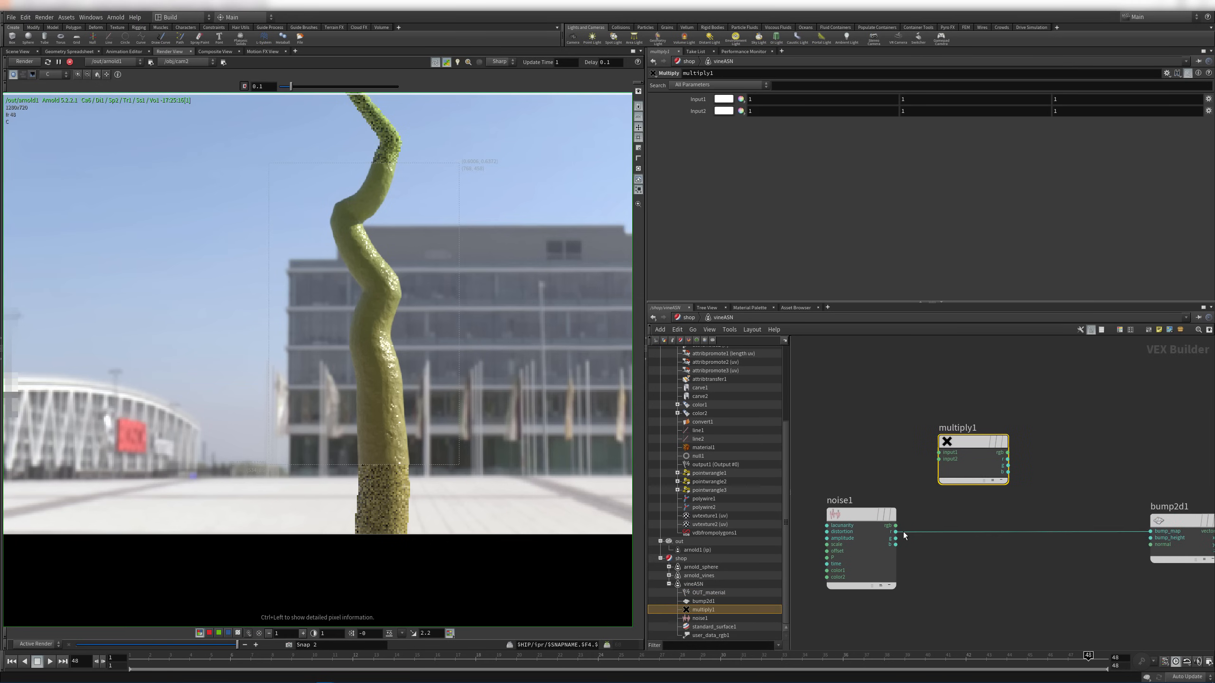
left_click_drag(896, 532, 938, 459)
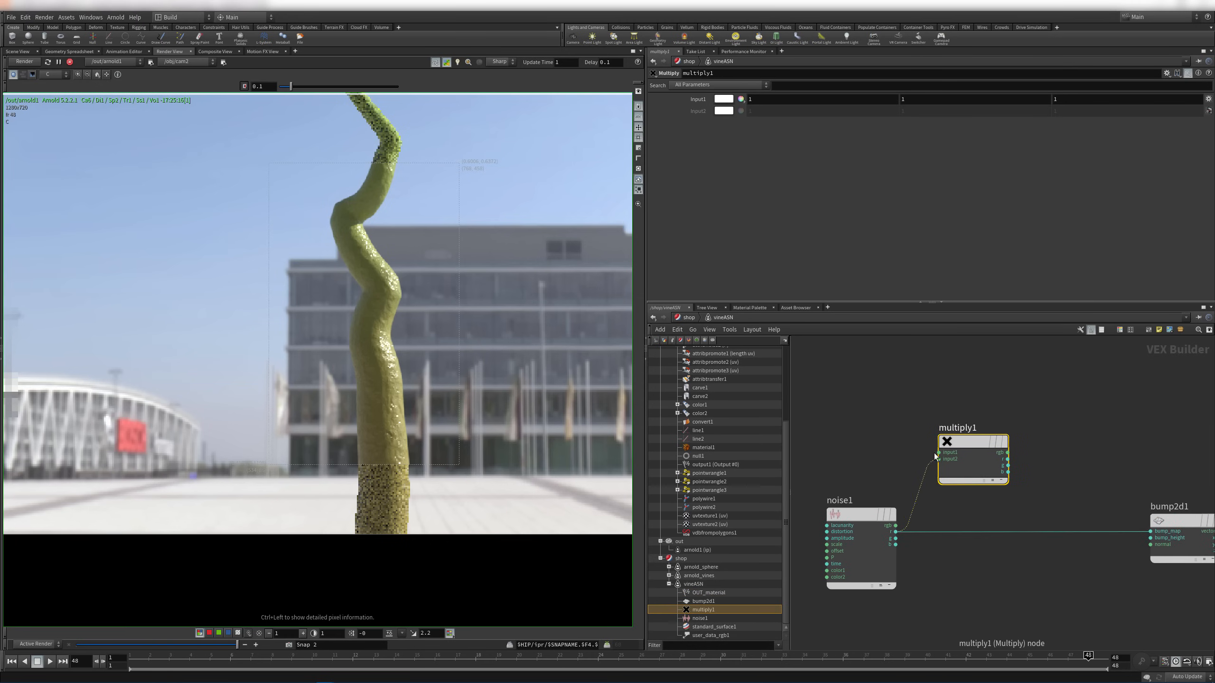
middle_click_drag(934, 453, 940, 539)
scroll(958, 446, "down", 4)
scroll(982, 401, "up", 2)
key("Tab")
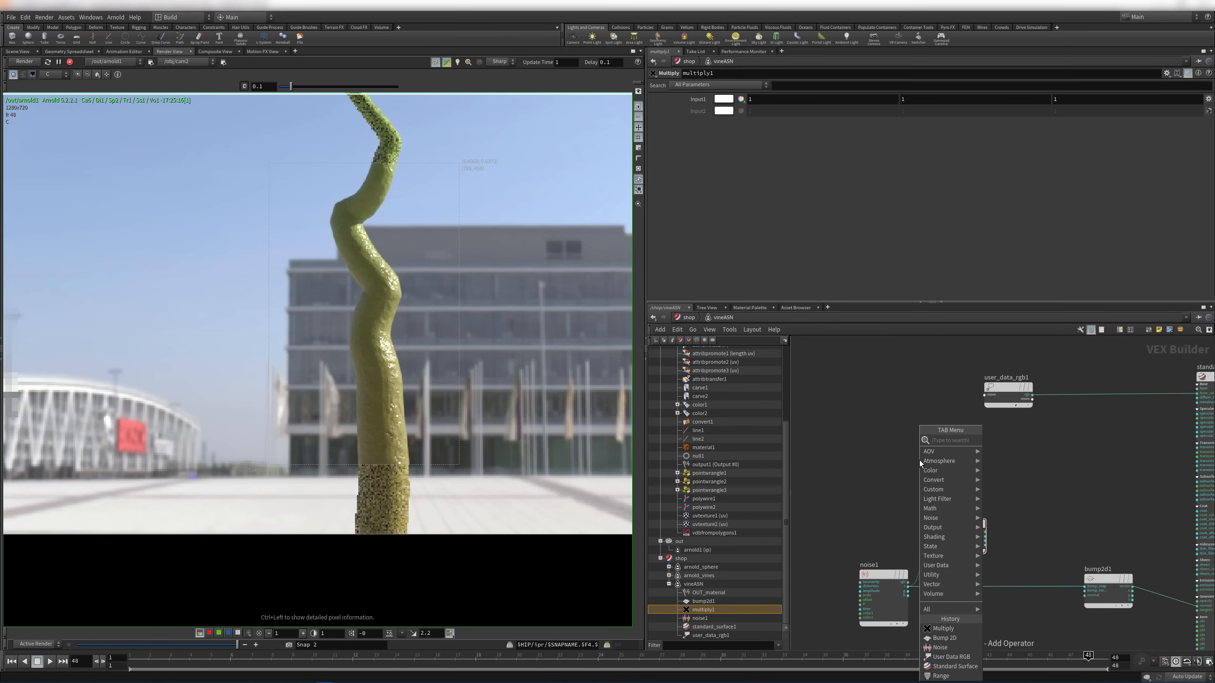
Create a user_data_float1 node above multiply1 reading the length attribute
type("user")
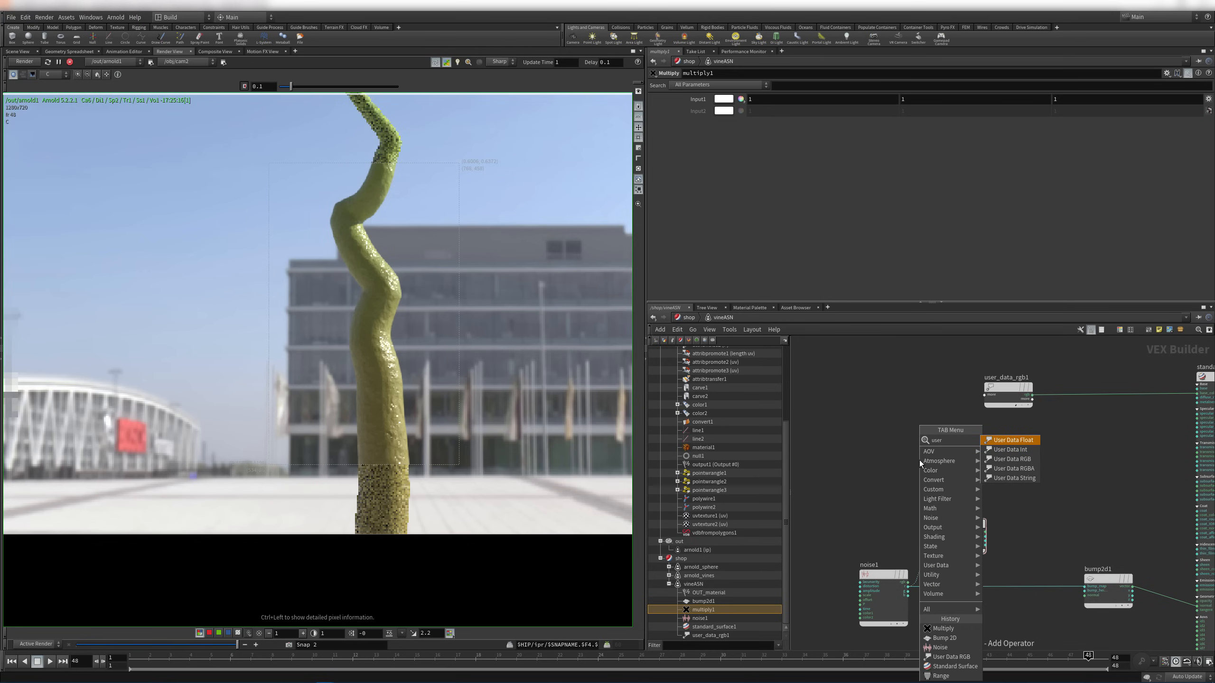
key("Return")
left_click(919, 459)
scroll(918, 459, "up", 2)
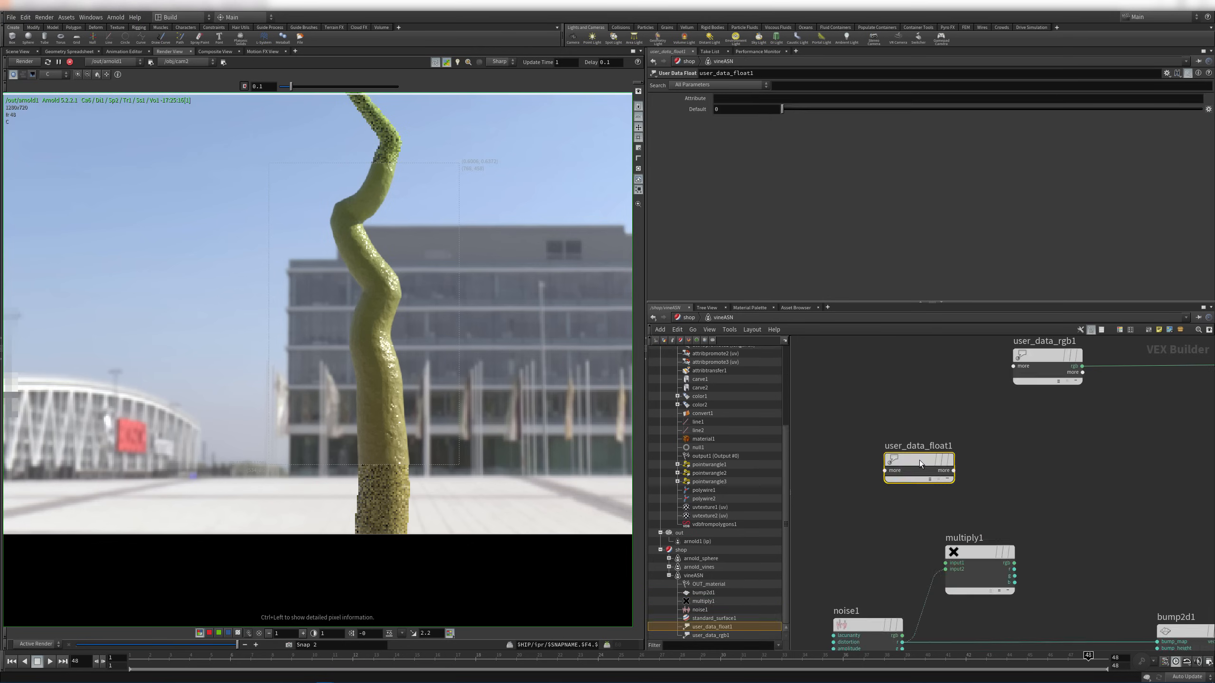
left_click_drag(919, 459, 878, 470)
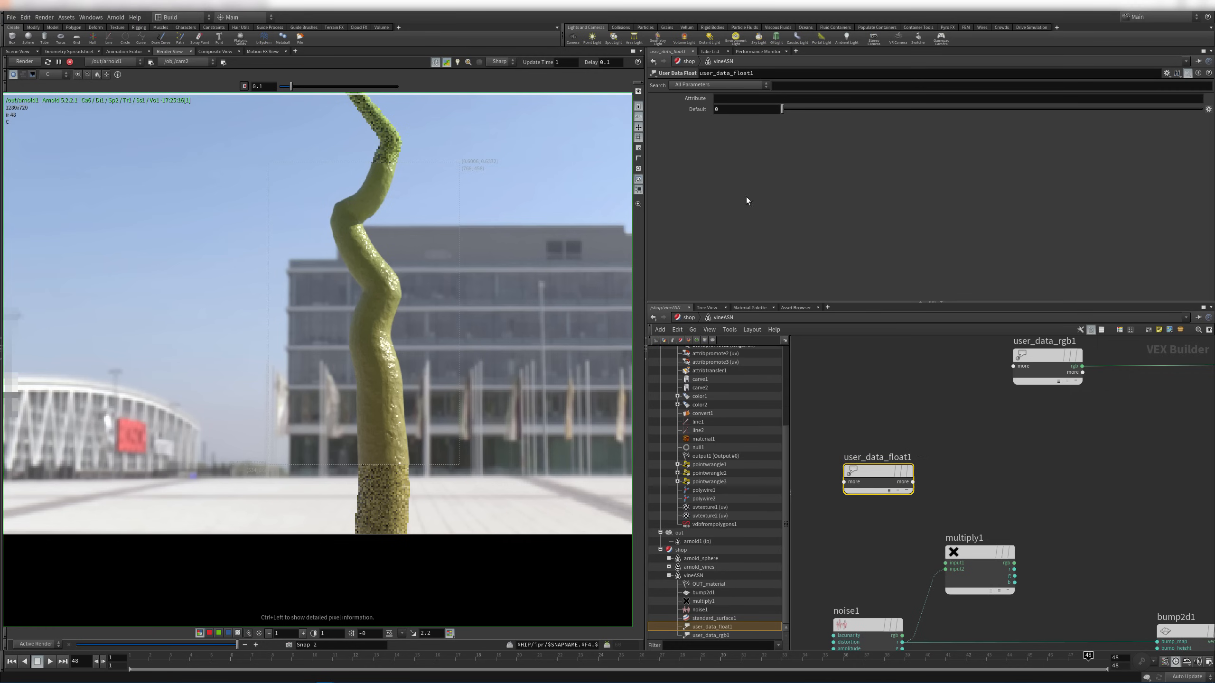
left_click(741, 99)
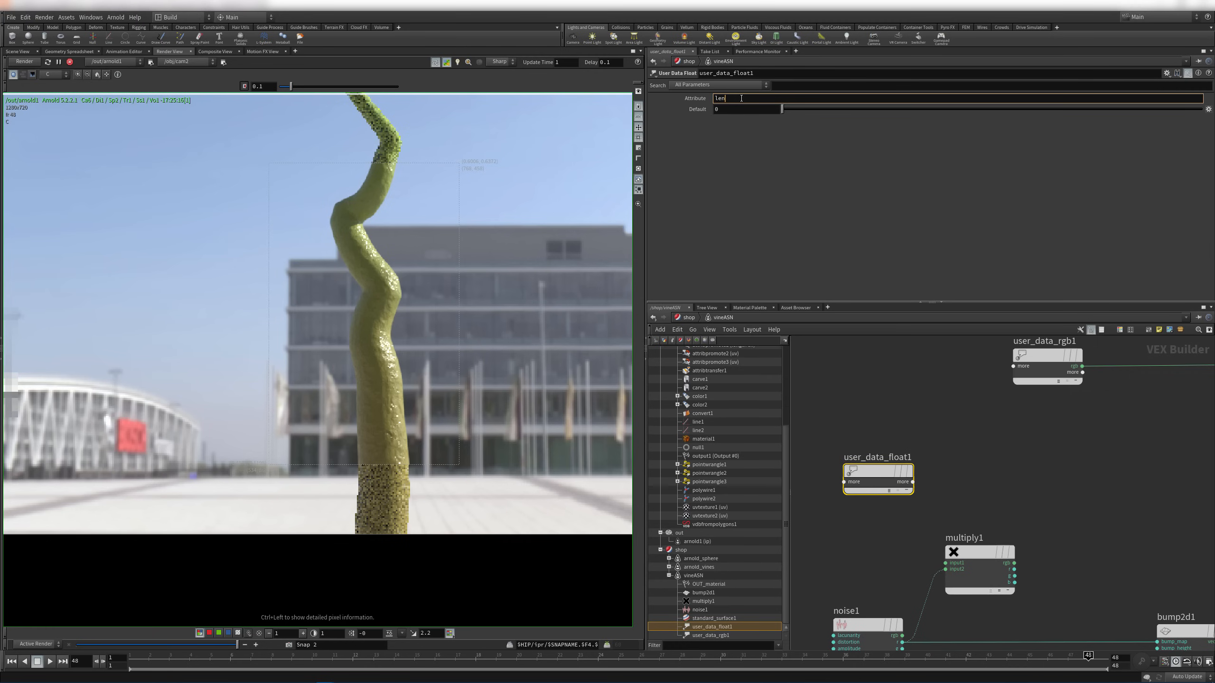
type("length")
key("Return")
Wire user_data_float1 into OUT_material's surface to preview the length gradient
left_click(912, 482)
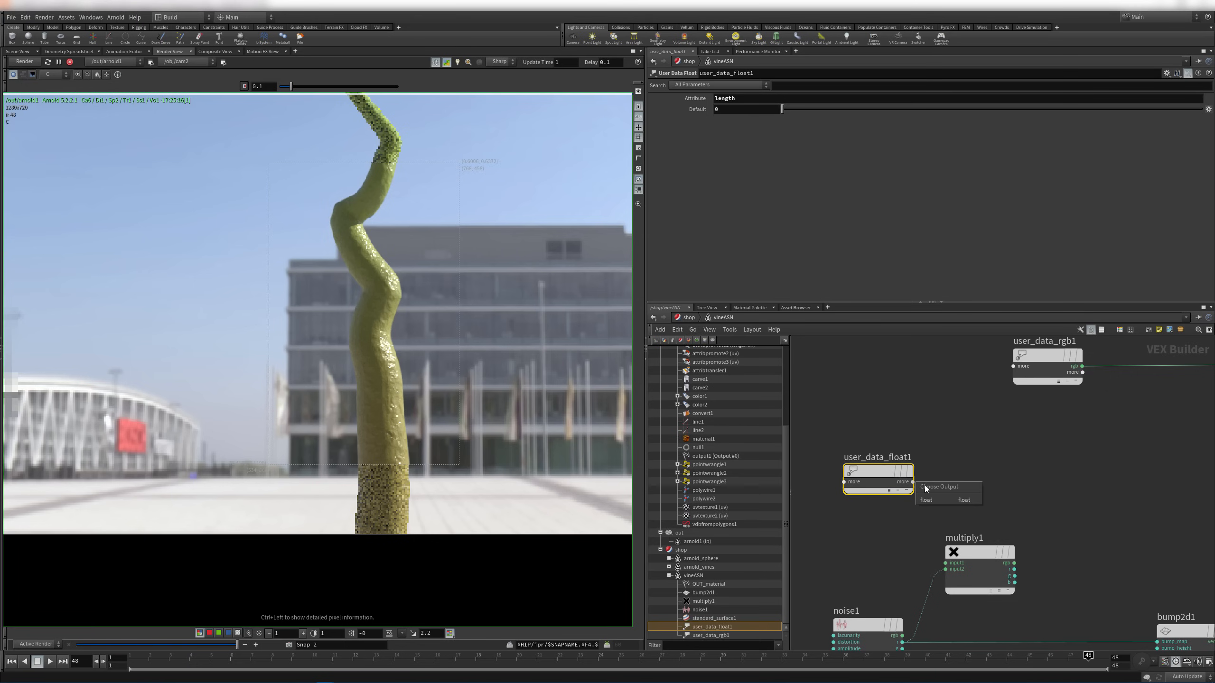
scroll(1040, 469, "down", 4)
middle_click_drag(1158, 452, 828, 454)
scroll(971, 421, "up", 3)
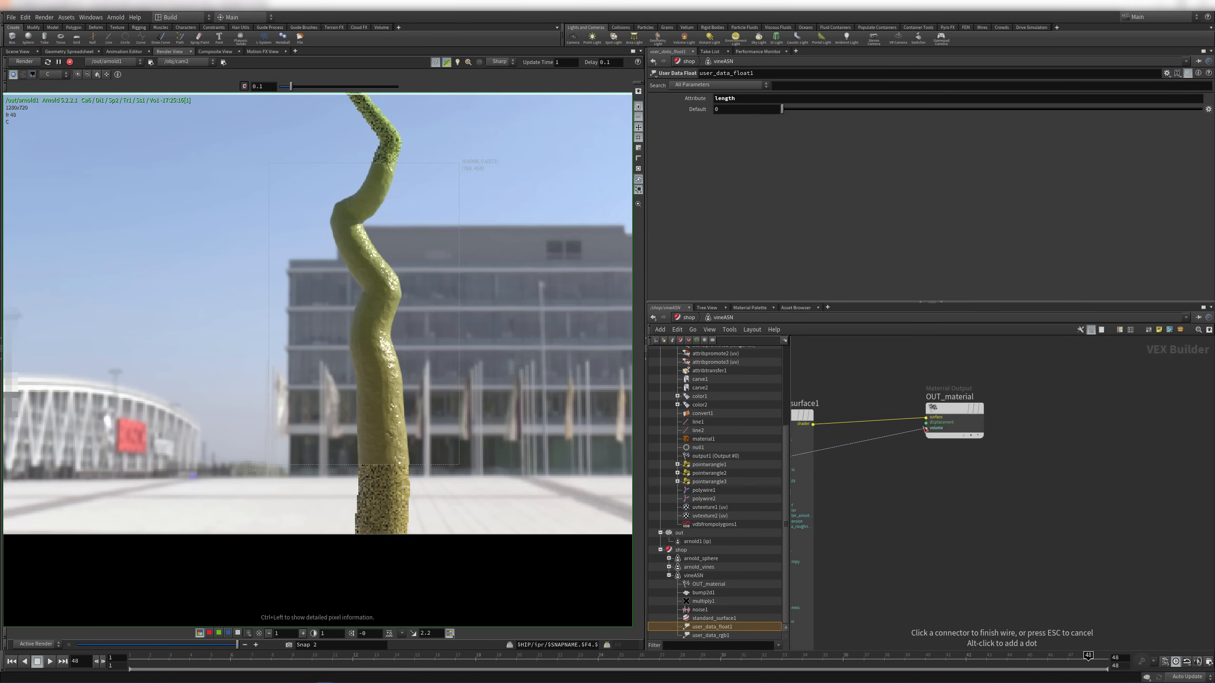
left_click(930, 419)
middle_click_drag(745, 507, 946, 498)
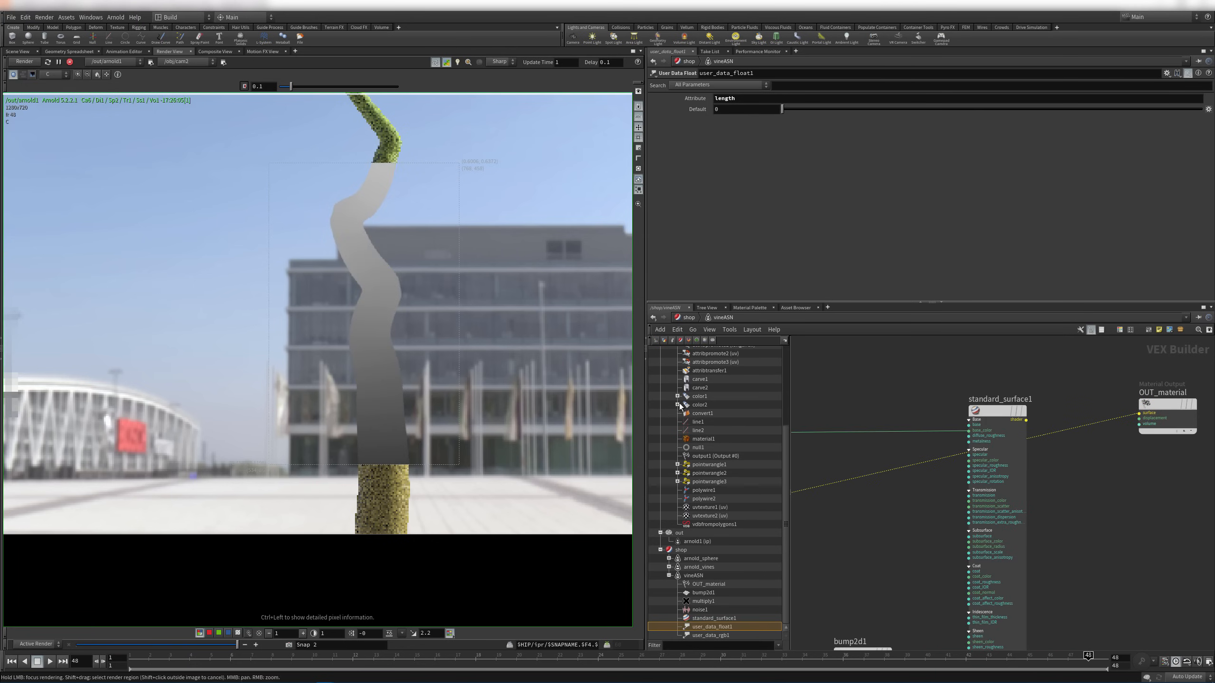
middle_click_drag(436, 215, 472, 218)
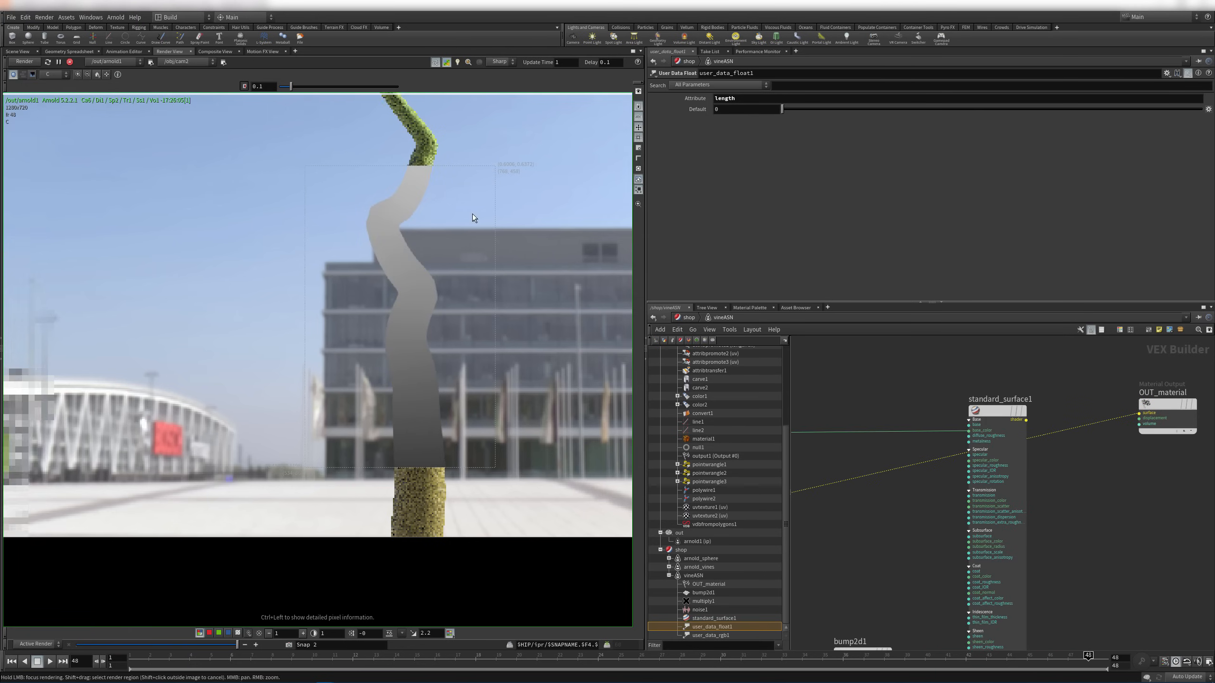
middle_click_drag(860, 459, 1145, 447)
middle_click_drag(923, 478, 964, 447)
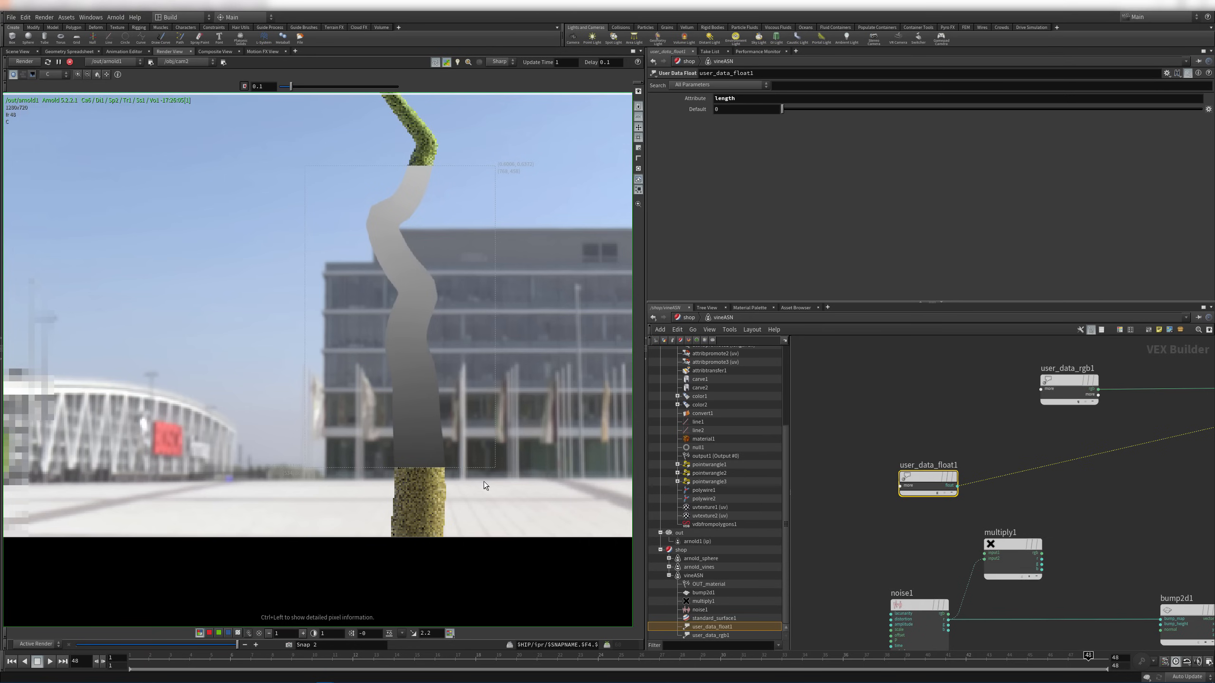
Pan the render to the vine's tip and shift user_data_float1 up and left
middle_click_drag(368, 107, 444, 346)
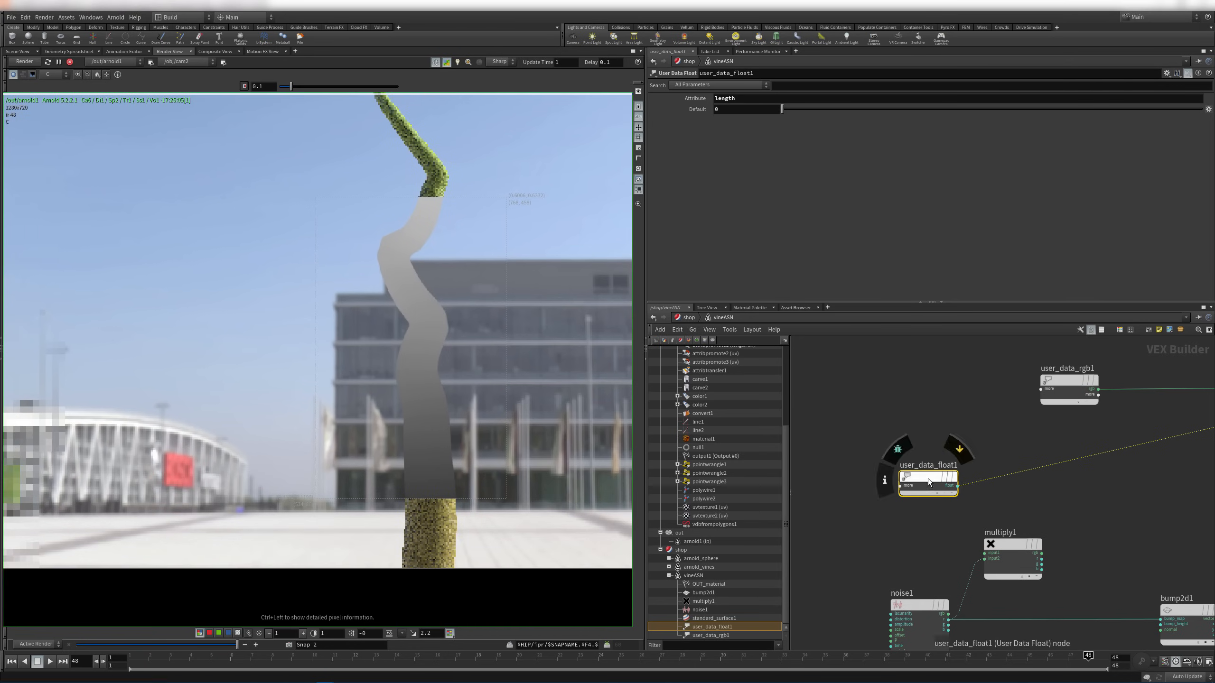
left_click_drag(928, 478, 888, 462)
key("Tab")
type("mat")
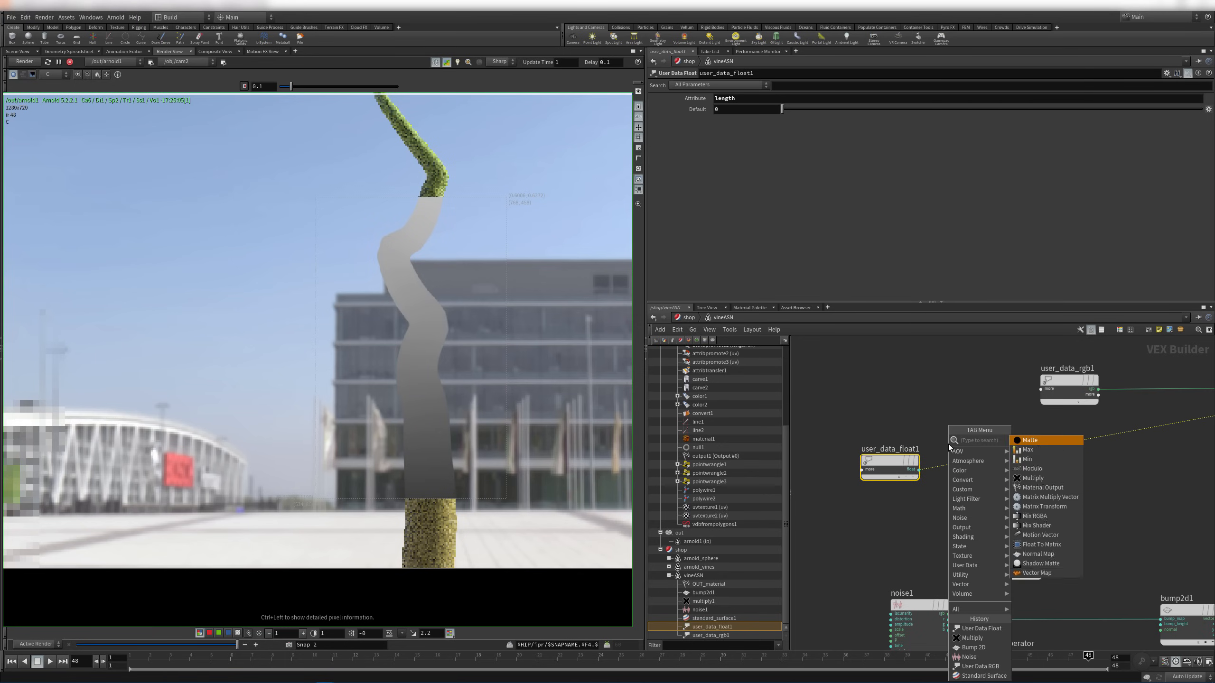
key("Escape")
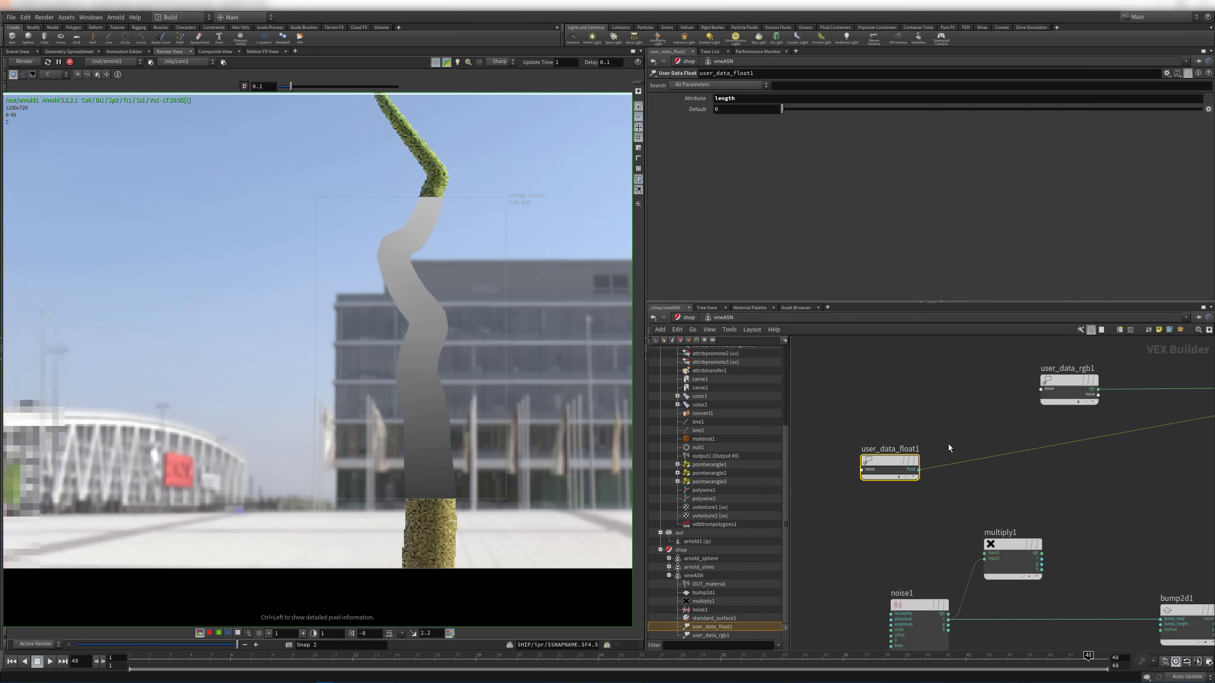
mouse_move(879, 461)
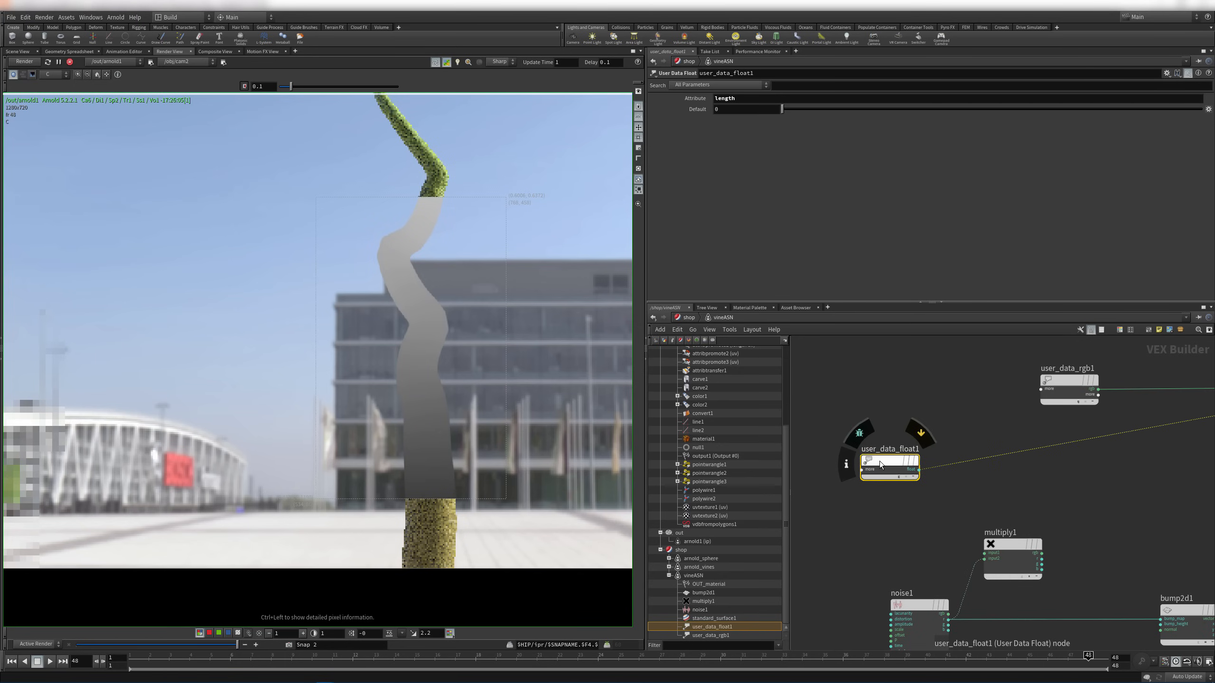
key("Tab")
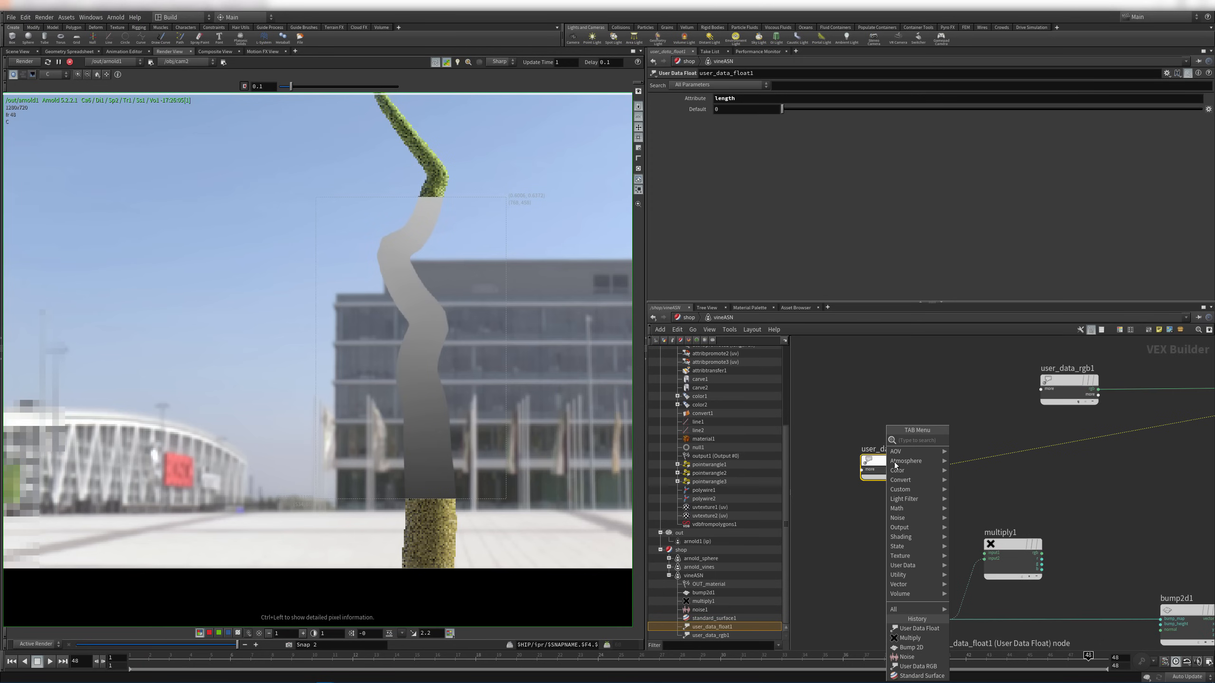
mouse_move(914, 509)
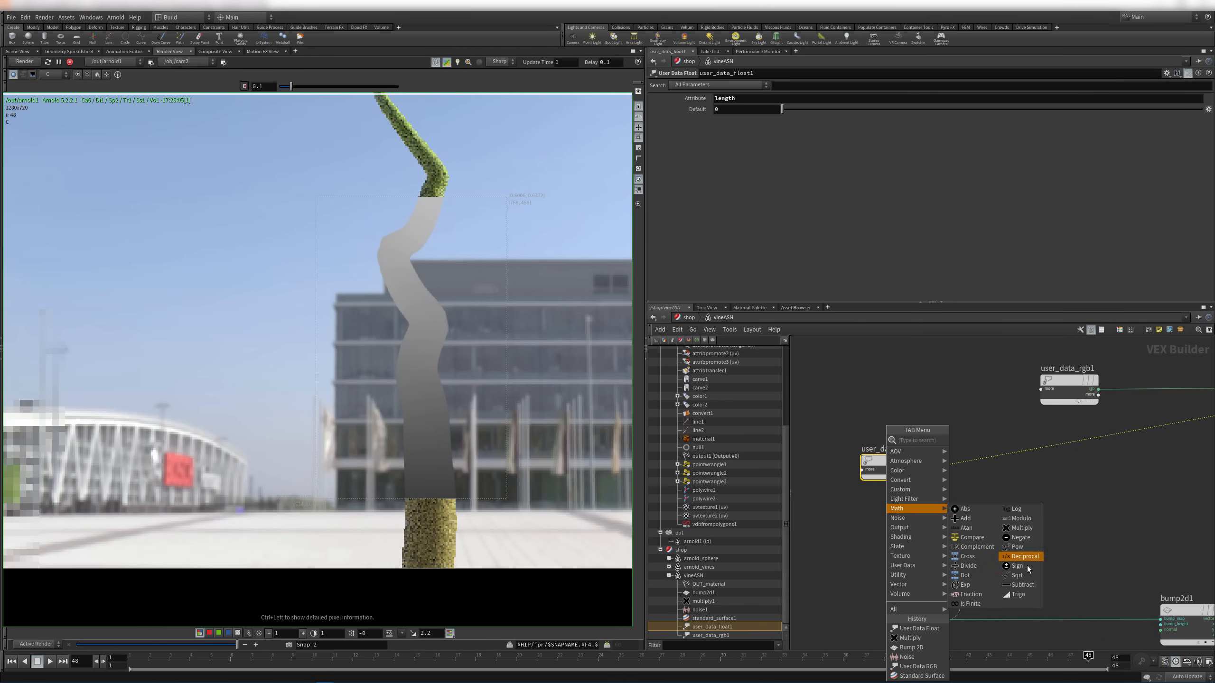
left_click(1022, 585)
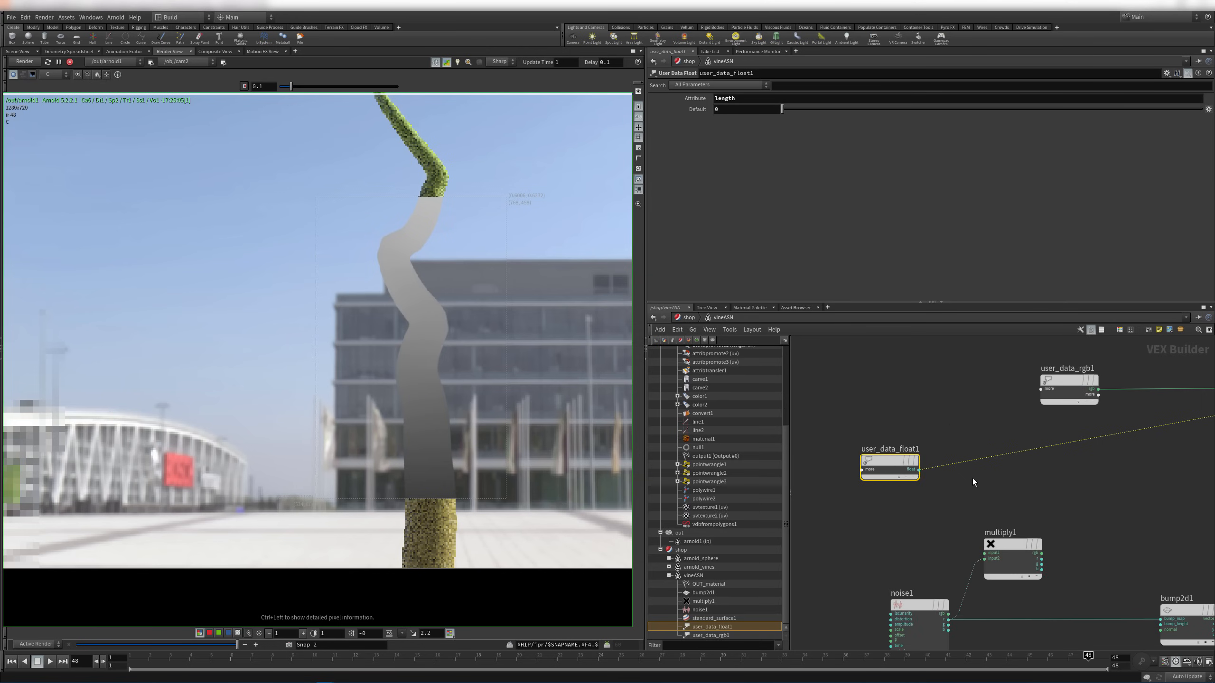
Search 'sub' in the node menu and add a Subtract node
key("Tab")
type("in")
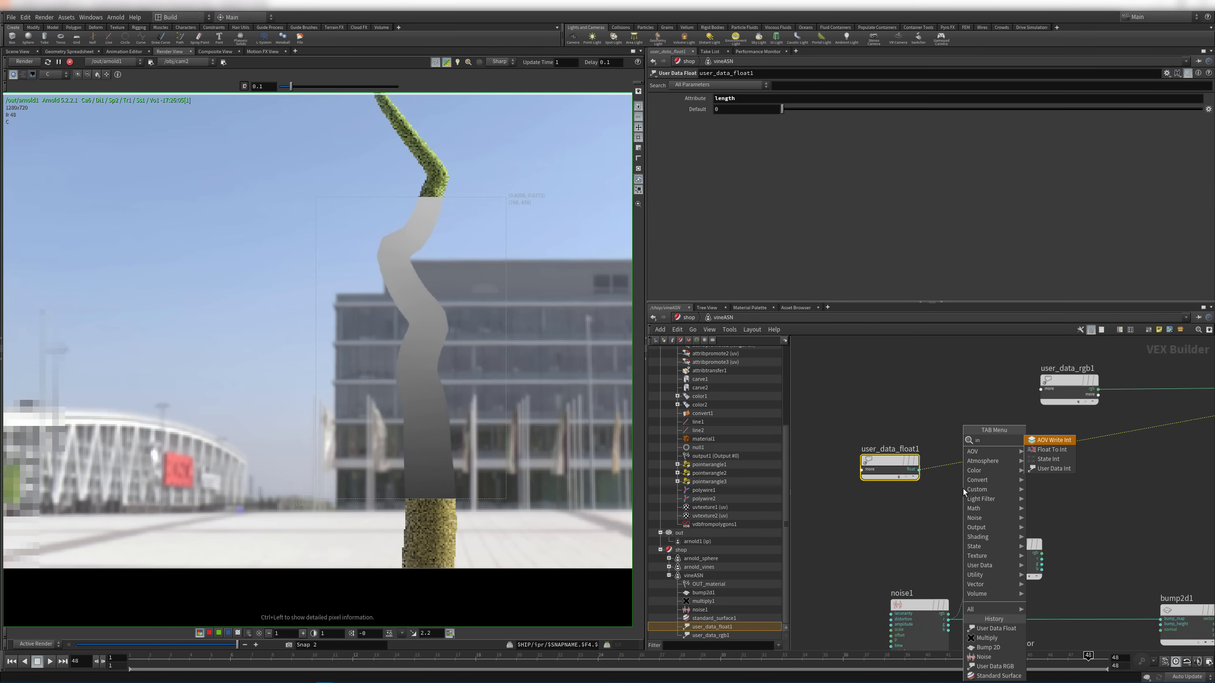
key("BackSpace")
key("BackSpace")
type("sub")
key("Down")
key("Return")
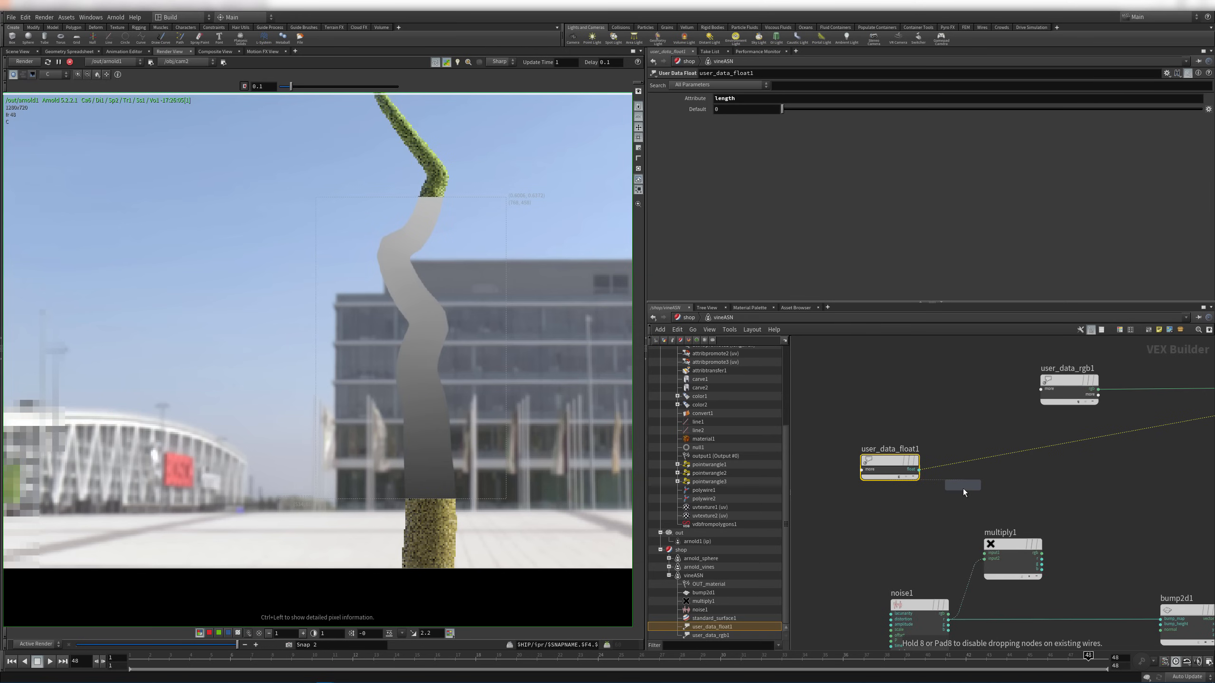
Place subtract1 beside user_data_float1, set its Input1 to 1, and wire user_data_float1 into it
left_click(975, 435)
left_click_drag(965, 443, 961, 420)
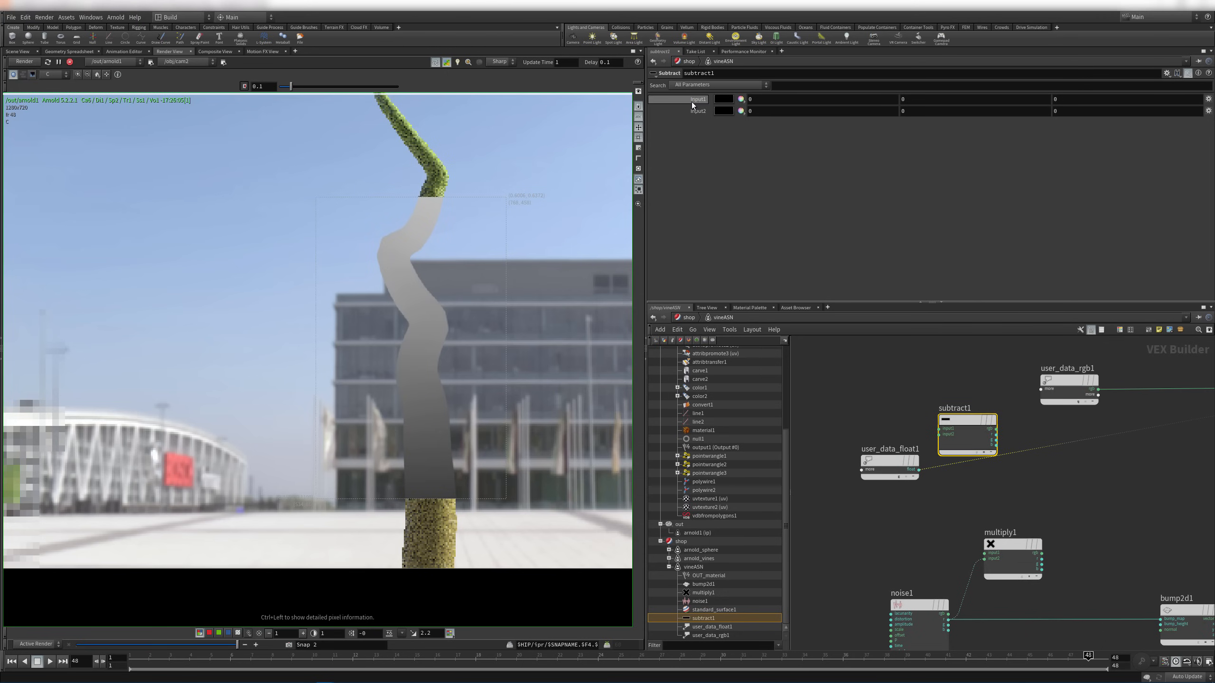
middle_click_drag(693, 100, 704, 88)
left_click_drag(918, 469, 938, 429)
Connect subtract1 to OUT_material's surface for preview and save the scene
middle_click_drag(1035, 464, 982, 457)
left_click(943, 423)
middle_click_drag(1167, 440, 832, 430)
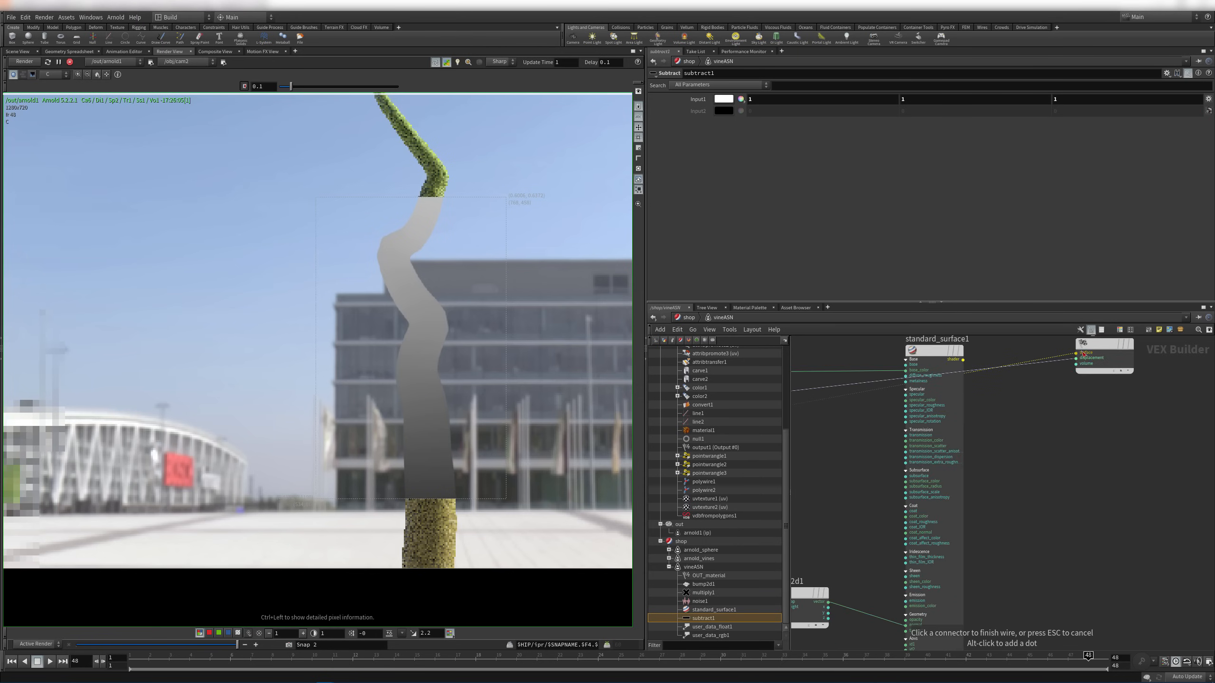
left_click(1077, 358)
key("y")
left_click_drag(1065, 356, 1055, 373)
middle_click_drag(1025, 420, 1041, 417)
key("ctrl+s")
middle_click_drag(825, 433, 1004, 462)
middle_click_drag(832, 460, 936, 453)
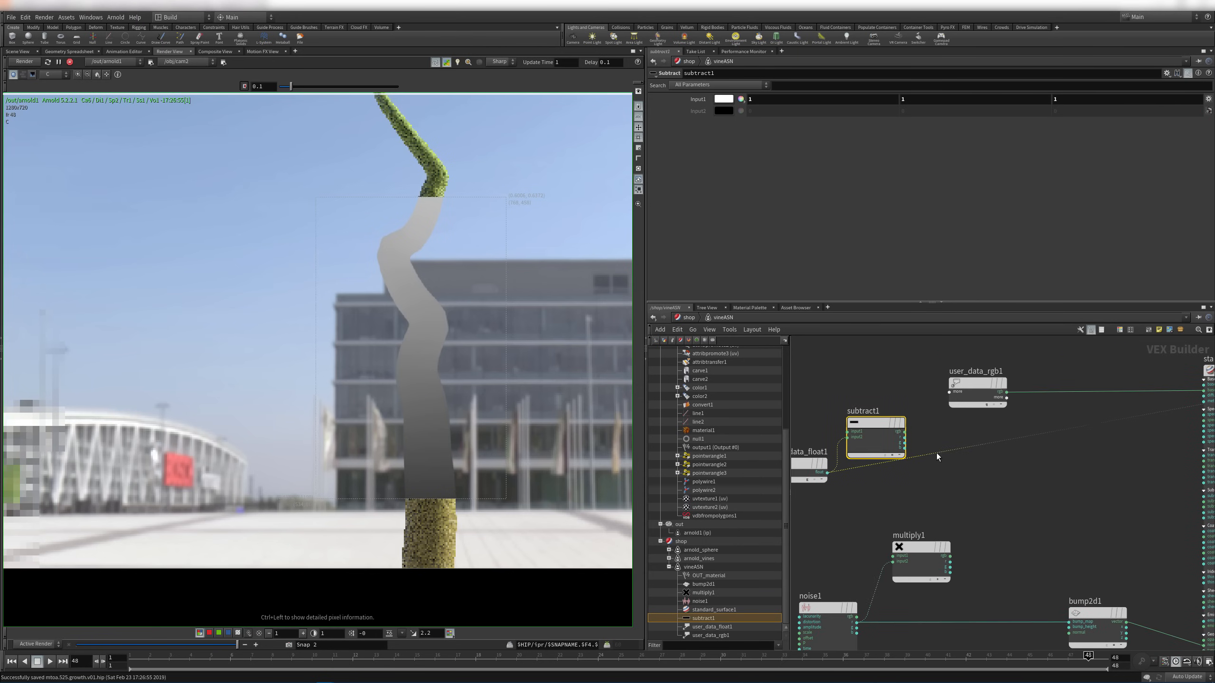
left_click(907, 432)
middle_click_drag(1070, 435, 794, 452)
left_click(1109, 393)
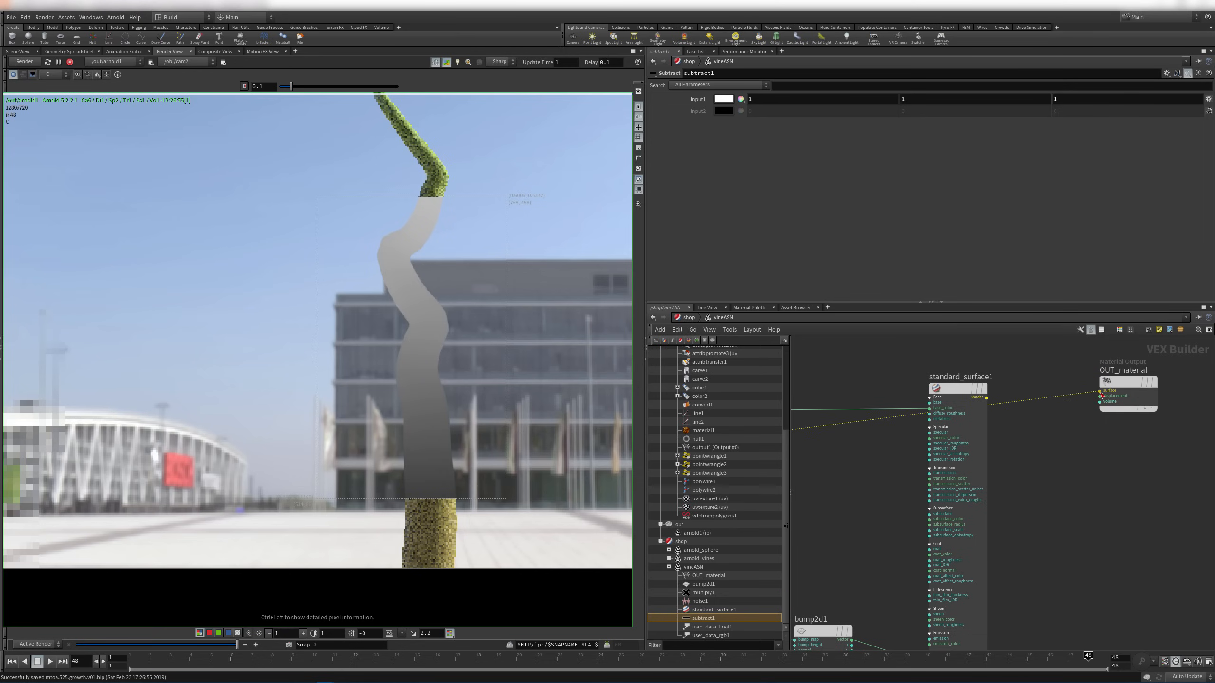
Draw a render region around the vine's upper part
middle_click_drag(458, 137, 439, 216)
left_click_drag(253, 111, 453, 304, "shift")
middle_click_drag(464, 246, 446, 378)
left_click_drag(277, 187, 463, 515, "shift")
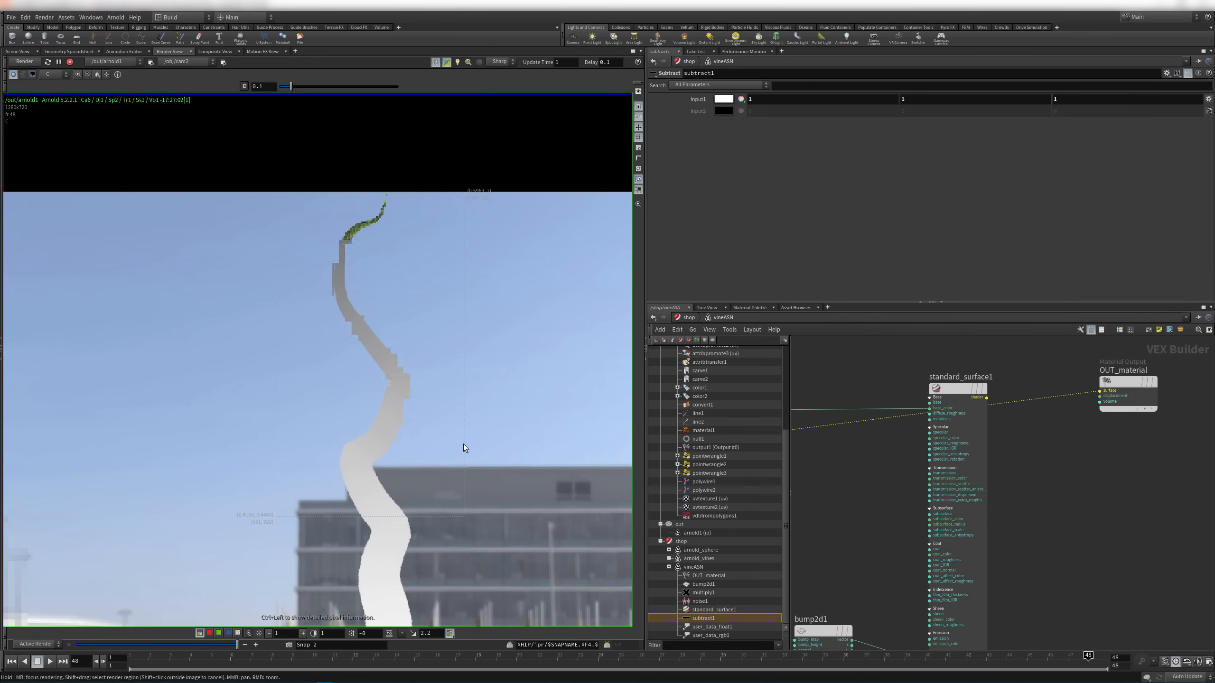
Line up user_data_float1 and subtract1 side by side and add a Range node
middle_click_drag(793, 502, 1042, 416)
middle_click_drag(817, 351, 919, 426)
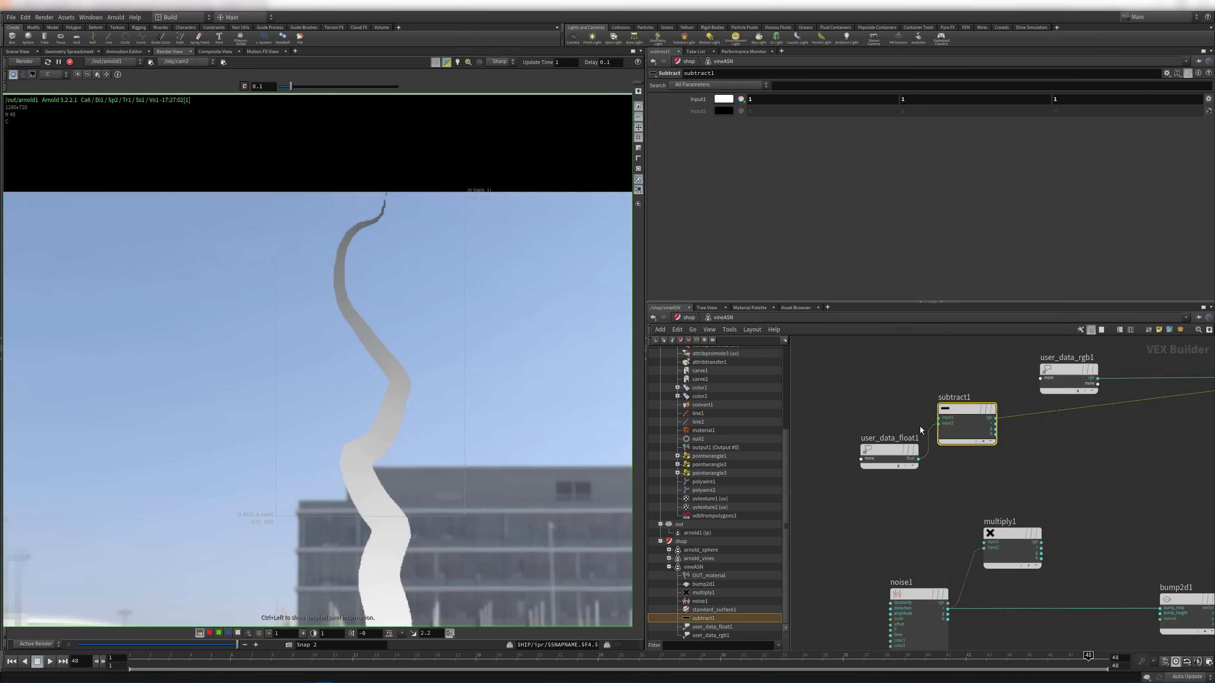
left_click_drag(878, 452, 829, 420)
left_click_drag(969, 412, 937, 419)
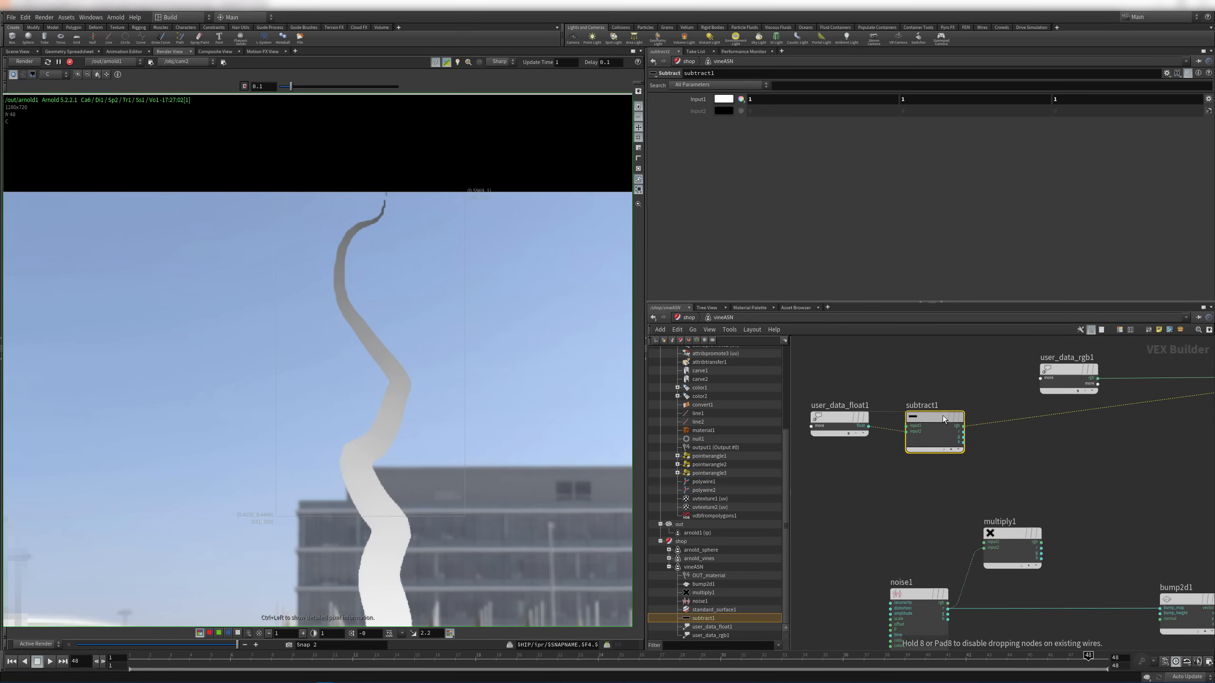
left_click(1015, 456)
key("Tab")
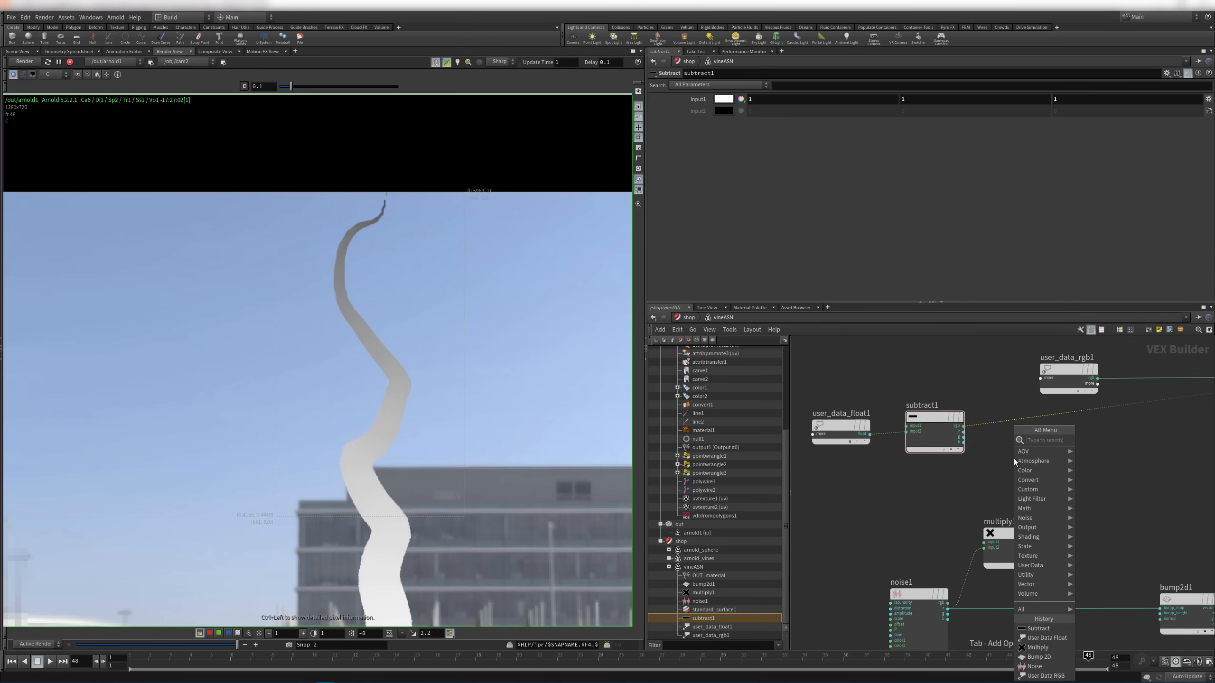
type("range")
key("Return")
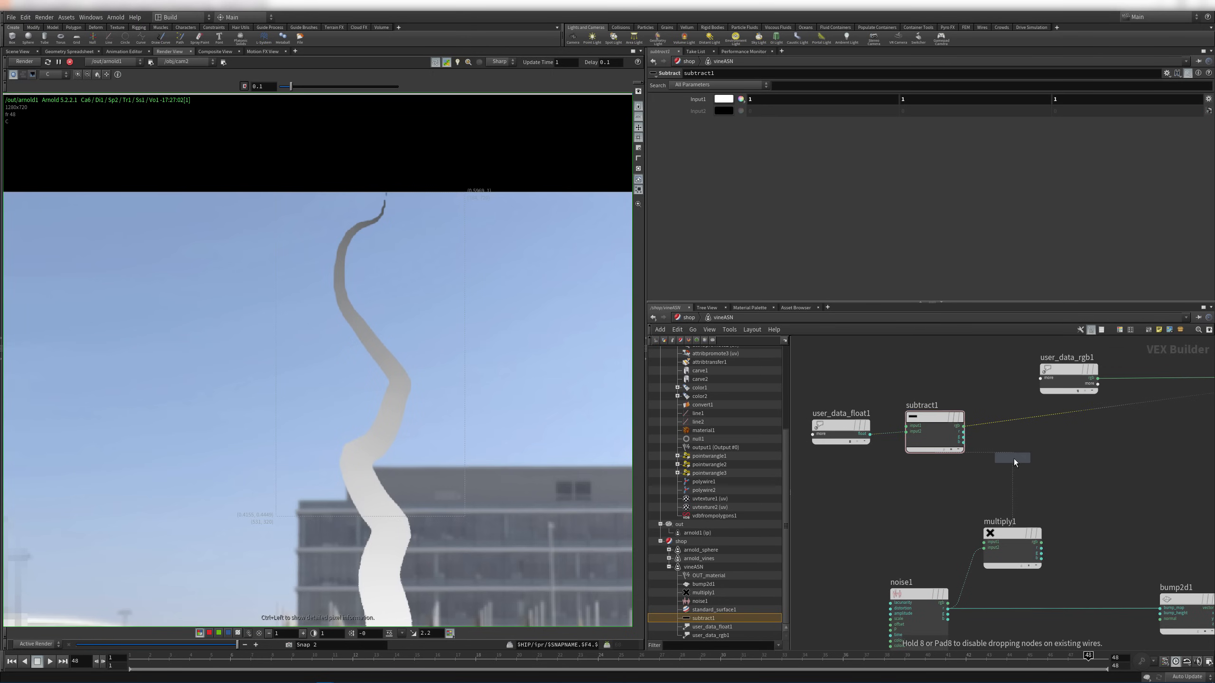
scroll(1013, 458, "up", 2)
Place range1, feed subtract1 into it, and connect range1 to OUT_material's surface
left_click(1013, 458)
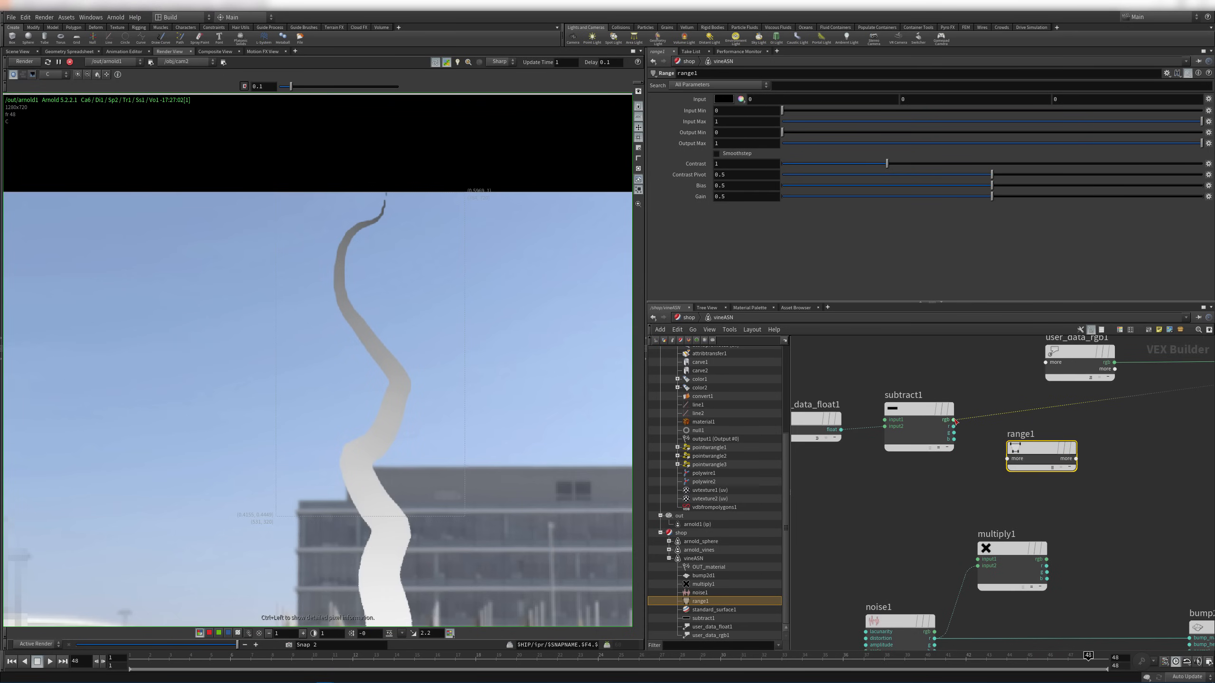
left_click_drag(953, 419, 1007, 459)
left_click(1057, 471)
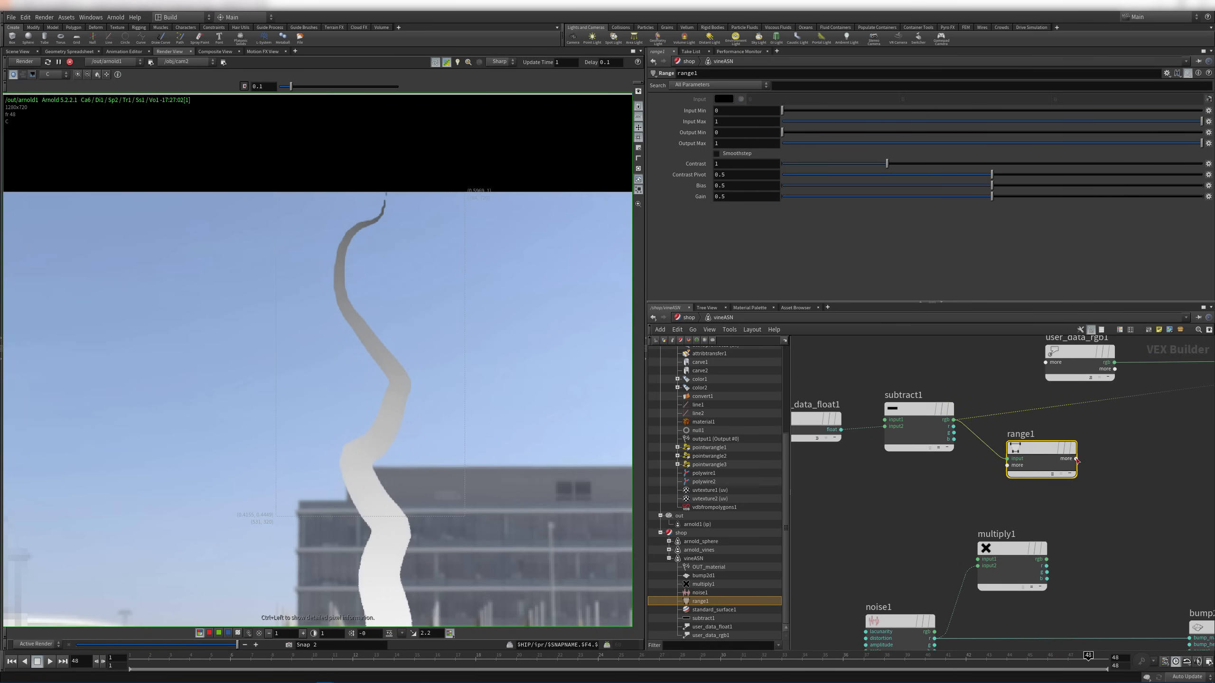
left_click(1076, 459)
left_click(1100, 476)
middle_click_drag(1196, 416, 902, 428)
middle_click_drag(1191, 394, 1021, 431)
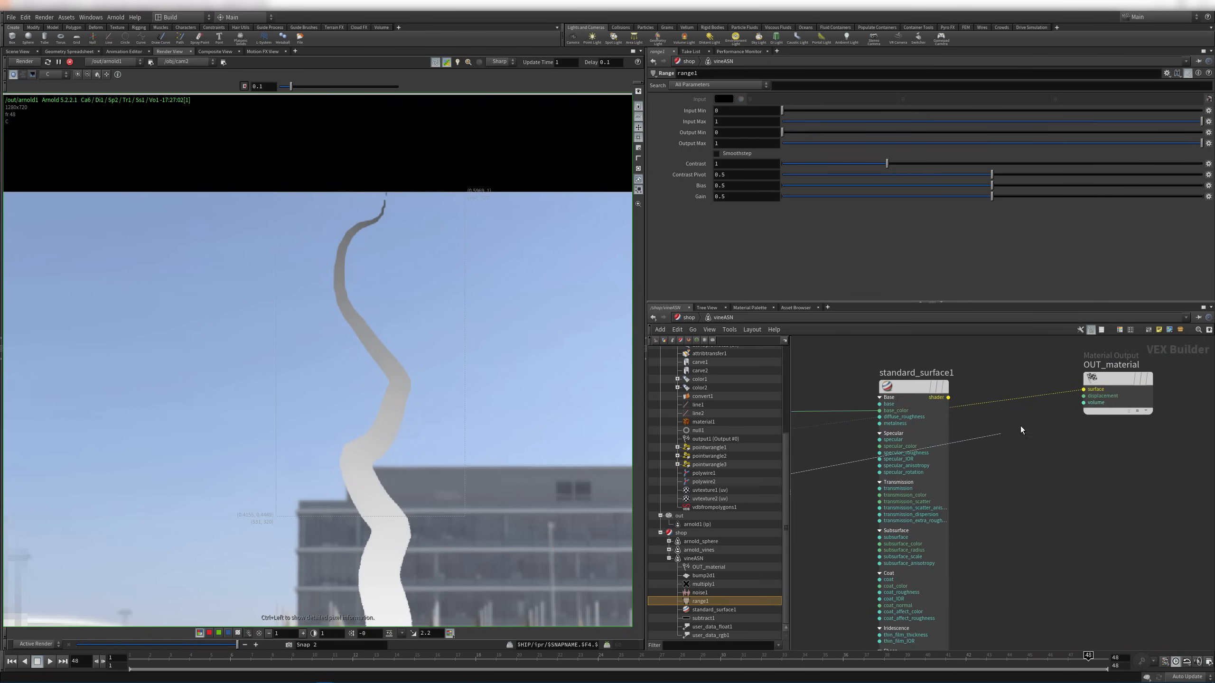
left_click(1084, 391)
Rearrange OUT_material beside standard_surface1 and return to range1
left_click_drag(1089, 359, 970, 415)
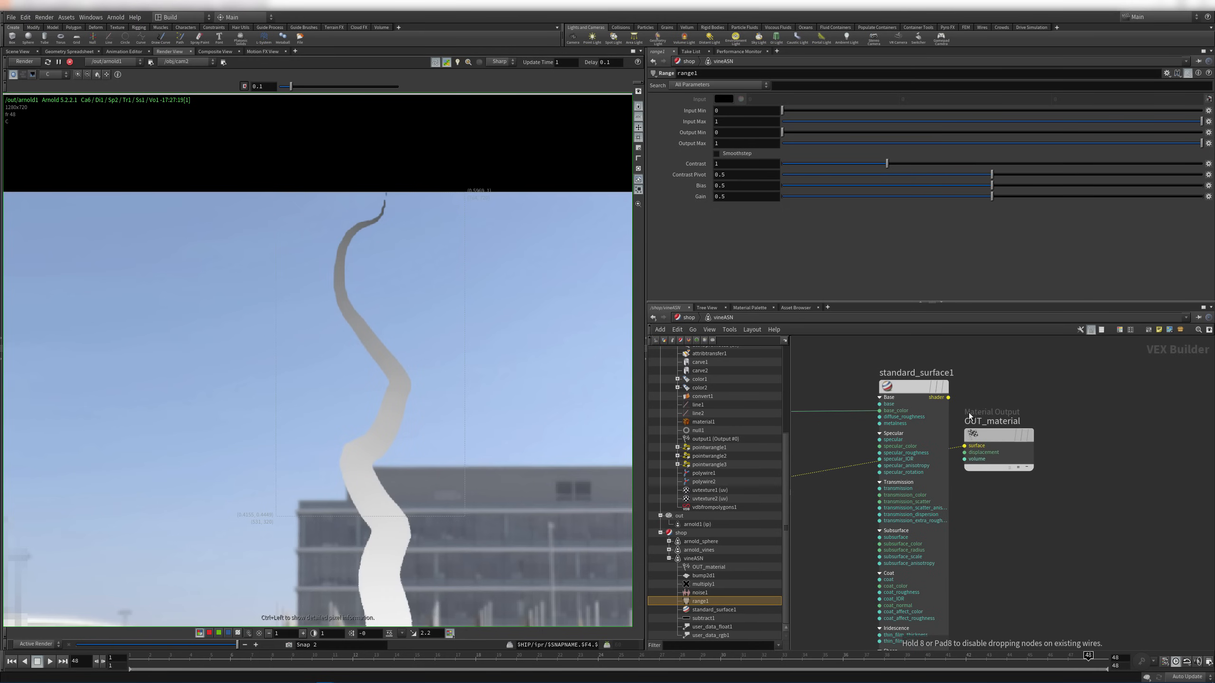
left_click_drag(917, 386, 883, 412)
middle_click_drag(975, 534, 1186, 529)
middle_click_drag(839, 551, 962, 547)
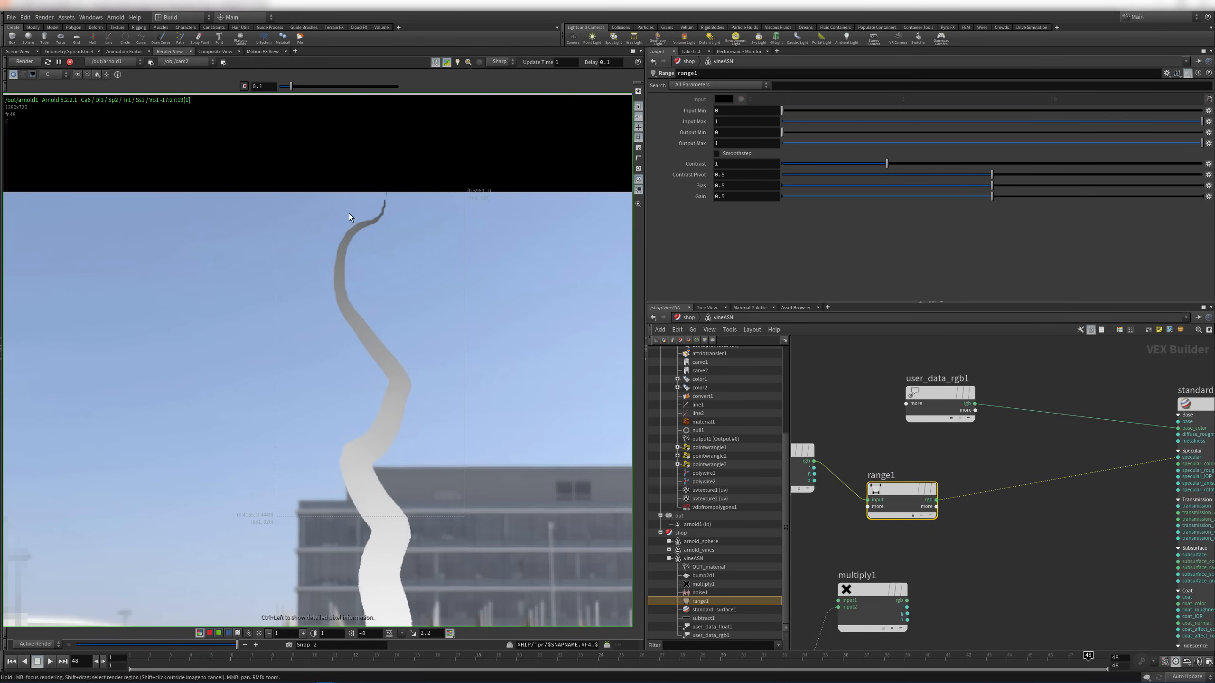
Raise range1's Input Min to 0.138 and lower Input Max below 1, checking the vine render
middle_click_drag(743, 112, 1109, 166)
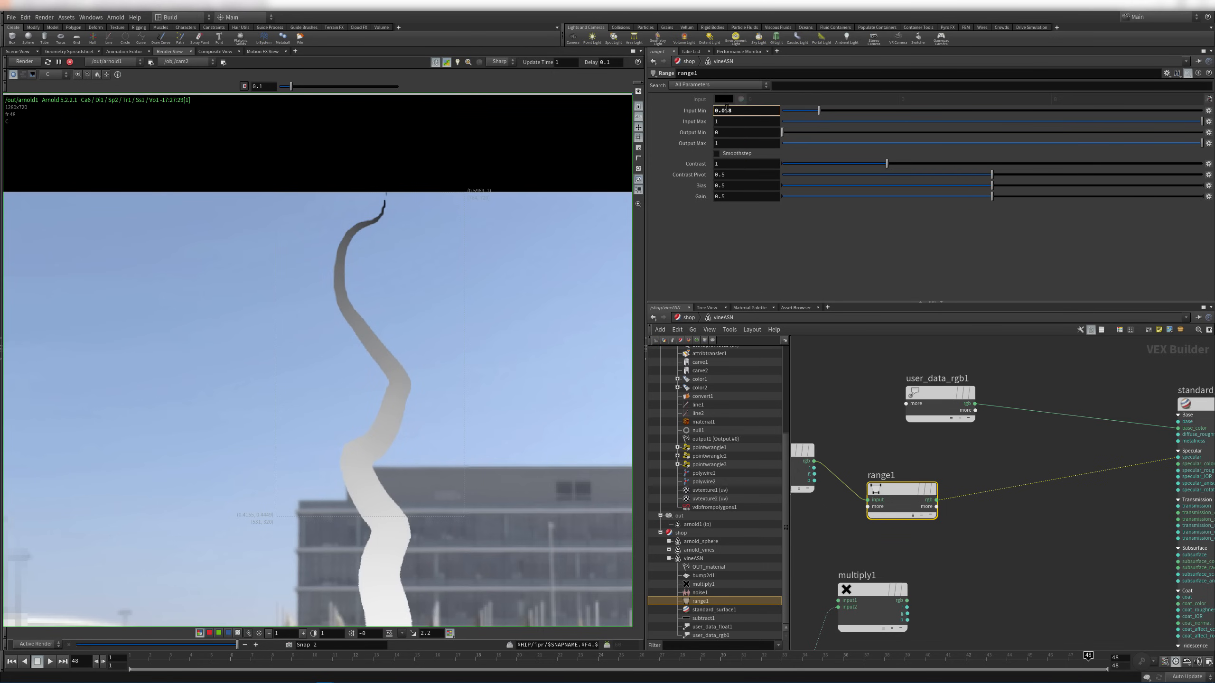
middle_click_drag(726, 108, 757, 127)
middle_click_drag(482, 483, 492, 351)
right_click_drag(493, 352, 495, 433)
right_click_drag(368, 126, 488, 239)
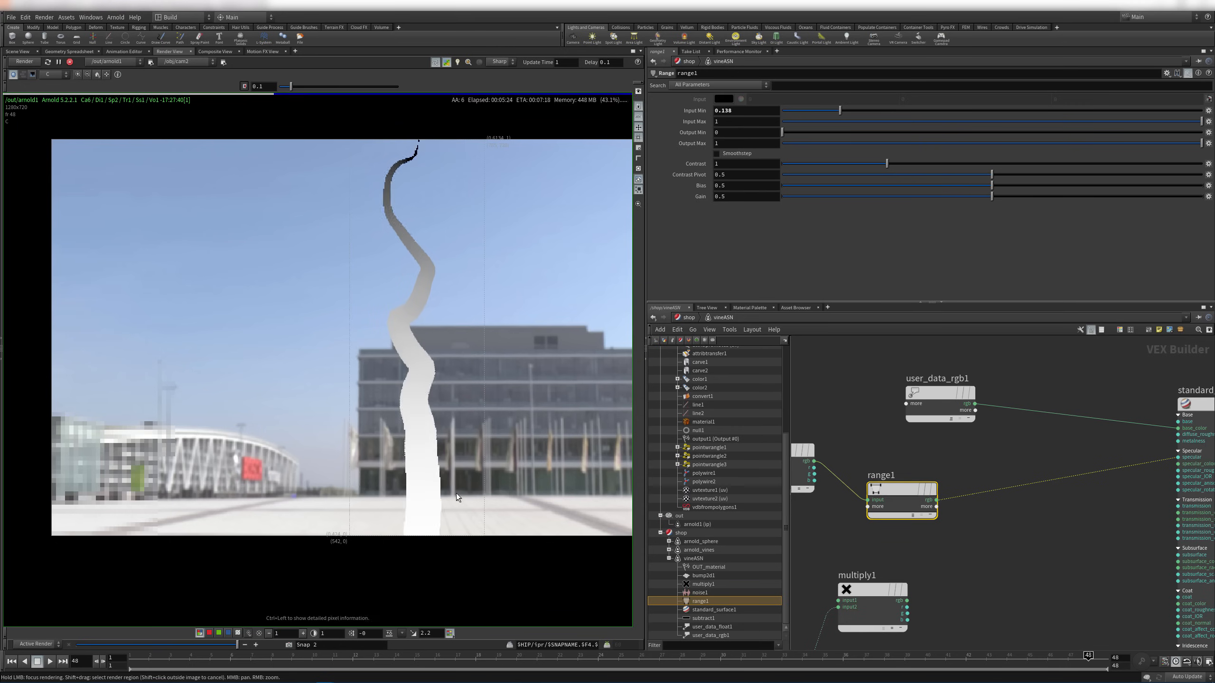
mouse_move(426, 516)
left_mouse_down()
mouse_move(425, 538)
mouse_move(418, 155)
mouse_move(405, 164)
mouse_move(403, 537)
mouse_move(423, 535)
left_mouse_up()
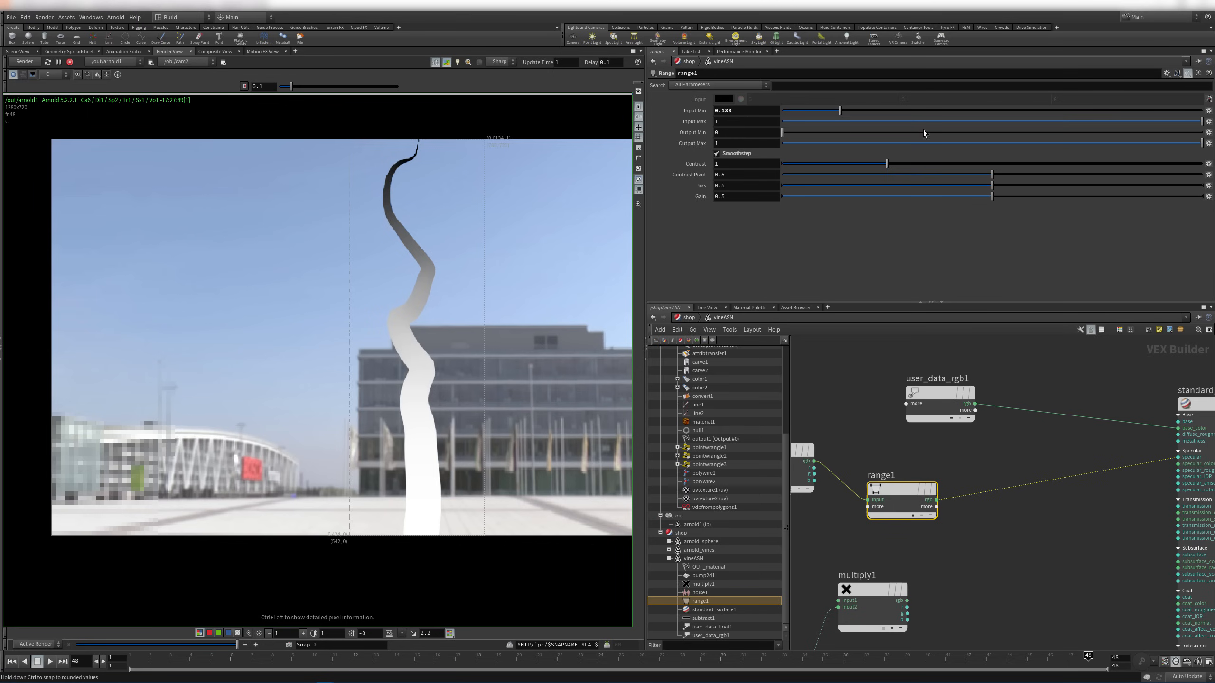
left_click_drag(1180, 121, 1156, 119)
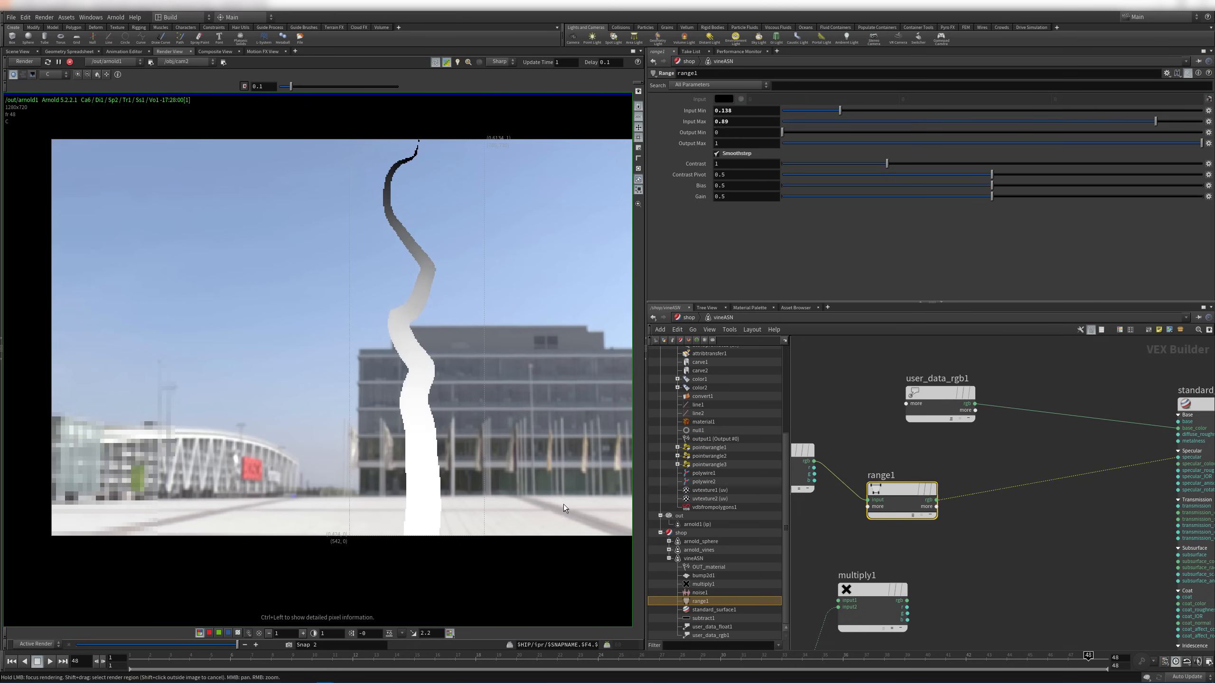
Set range1's Input Max to 0.89 and check pixel values along the vine
left_click_drag(422, 468, 413, 161)
left_click(422, 367)
left_click_drag(442, 213, 464, 236)
left_click_drag(612, 190, 428, 301)
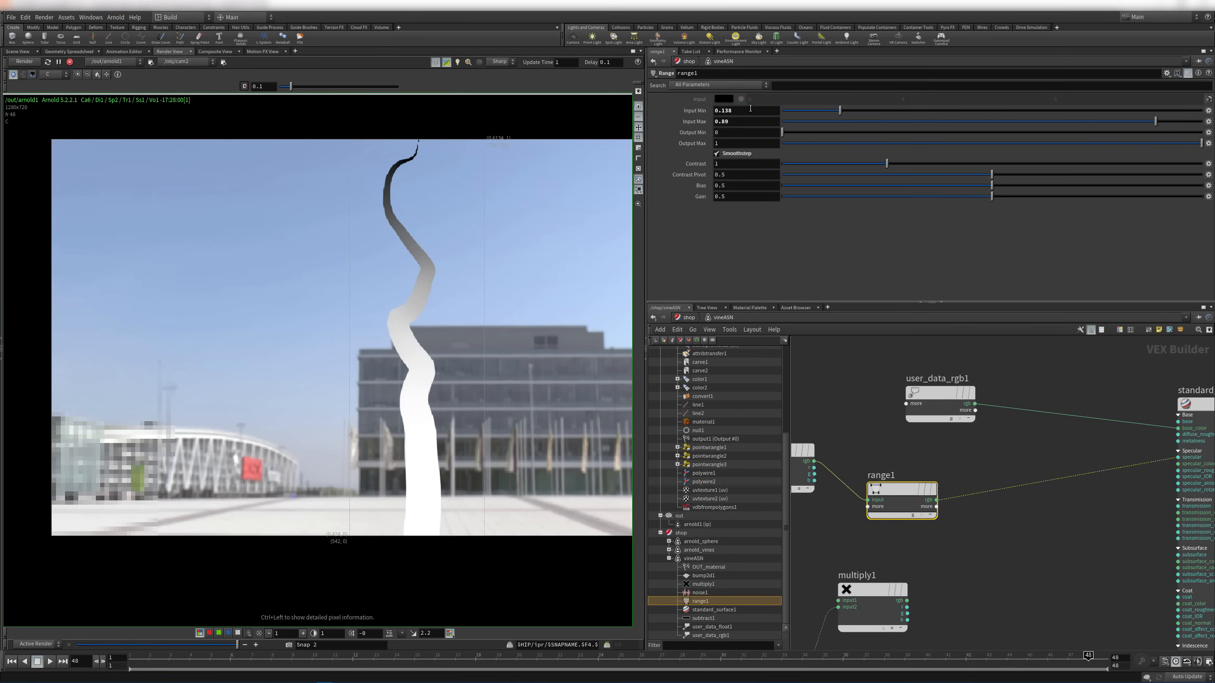
Raise Input Min to 0.388 and recheck pixel values down the vine
middle_click_drag(749, 108, 861, 141)
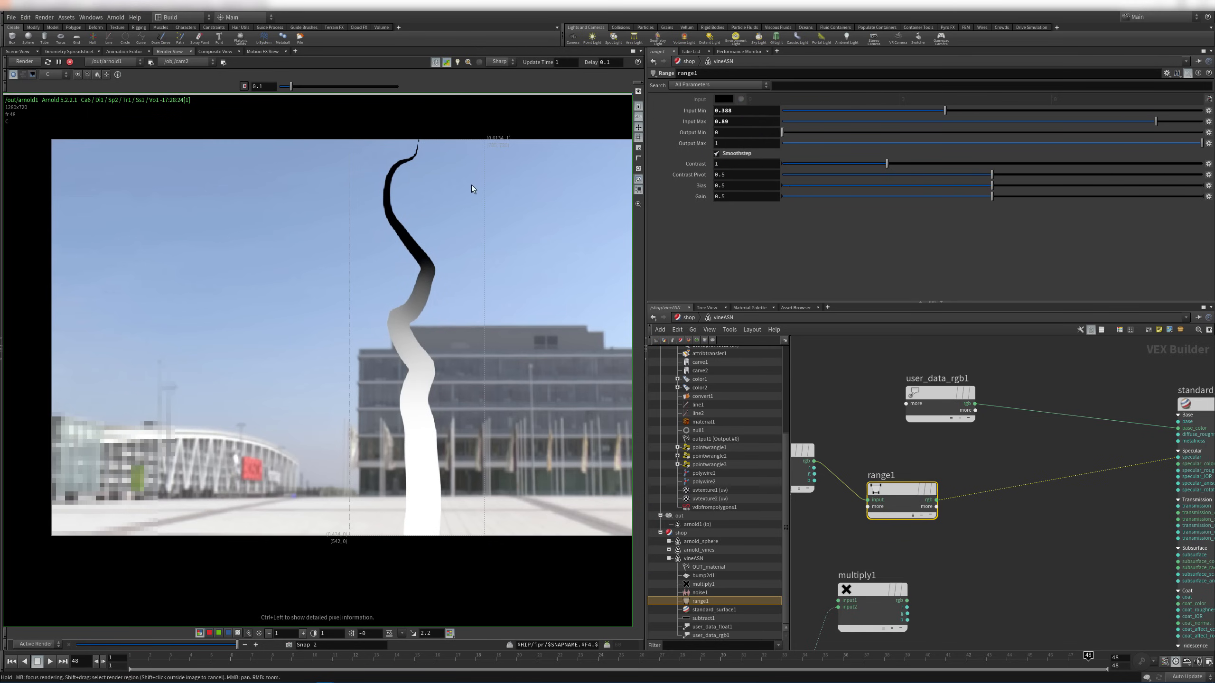
left_click_drag(393, 182, 390, 184, "ctrl")
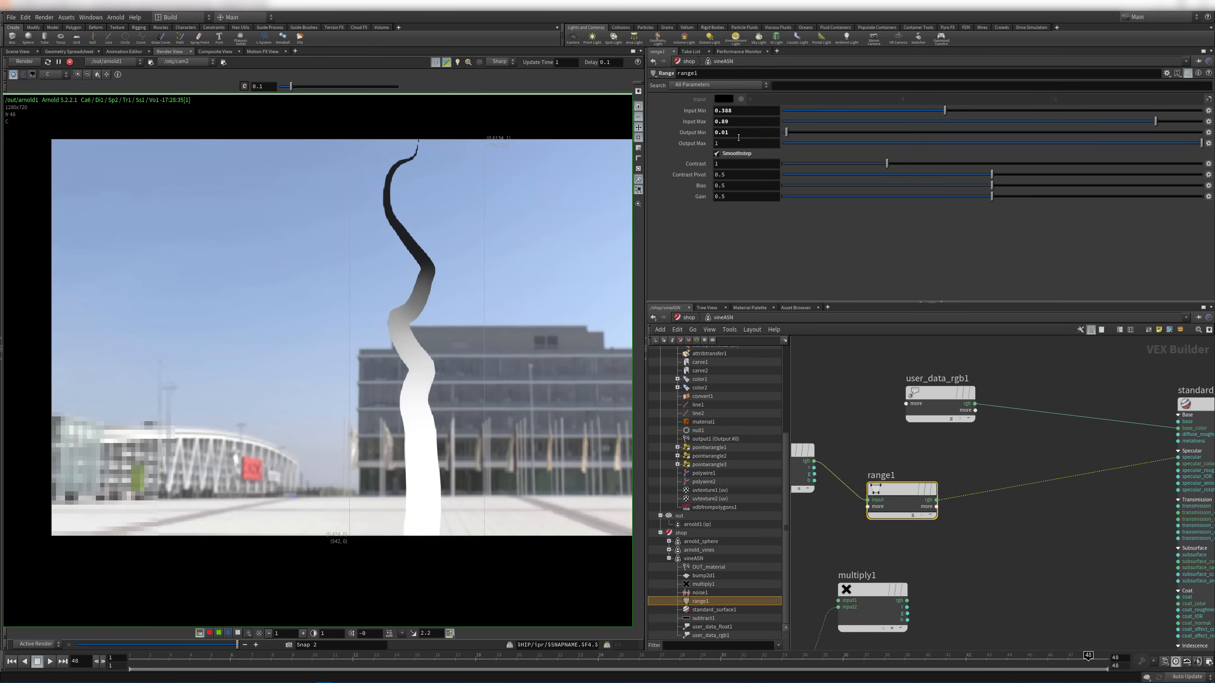
left_click_drag(392, 195, 419, 433, "ctrl")
middle_click_drag(1001, 588, 1048, 535)
Position multiply1 and wire range1's output into its first input
middle_click_drag(971, 526, 1021, 458)
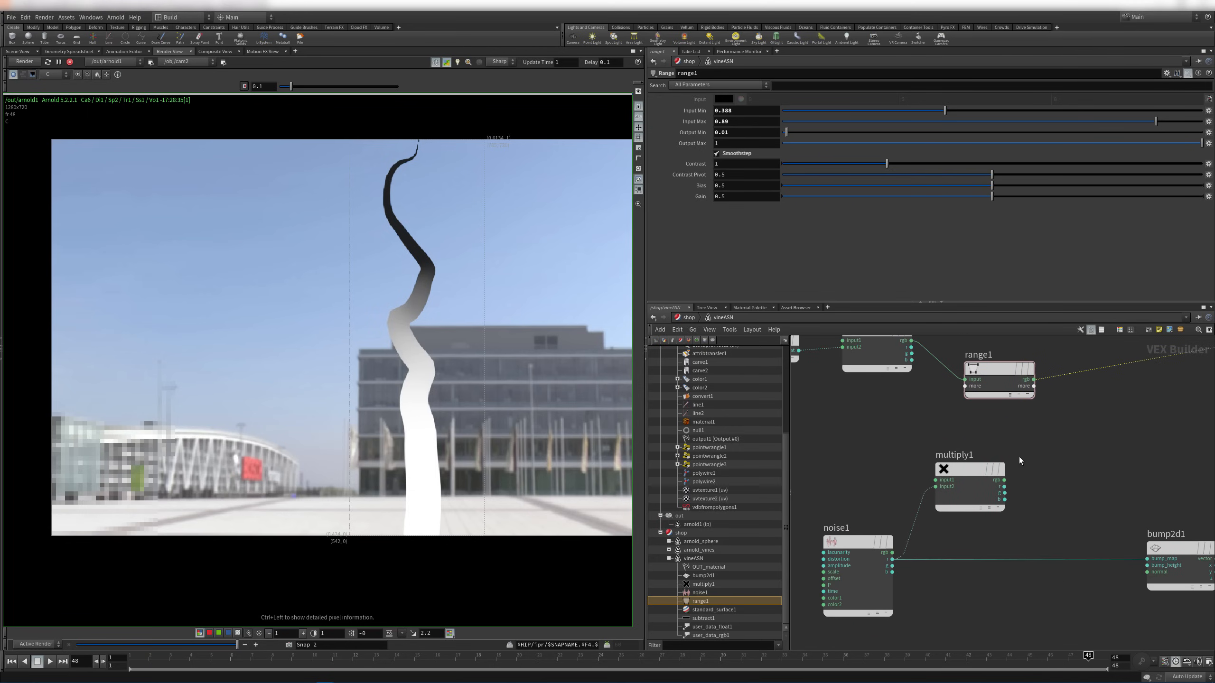
left_click_drag(966, 470, 1046, 456)
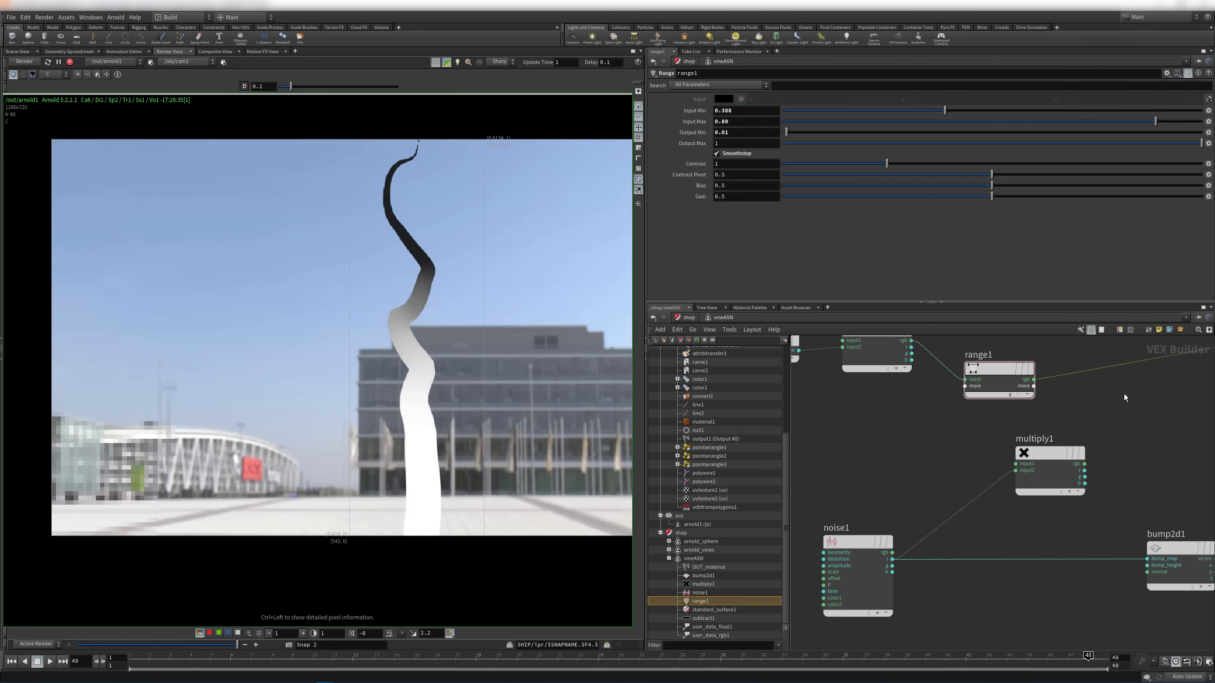
middle_click_drag(1036, 381, 995, 393)
left_click_drag(994, 392, 974, 474)
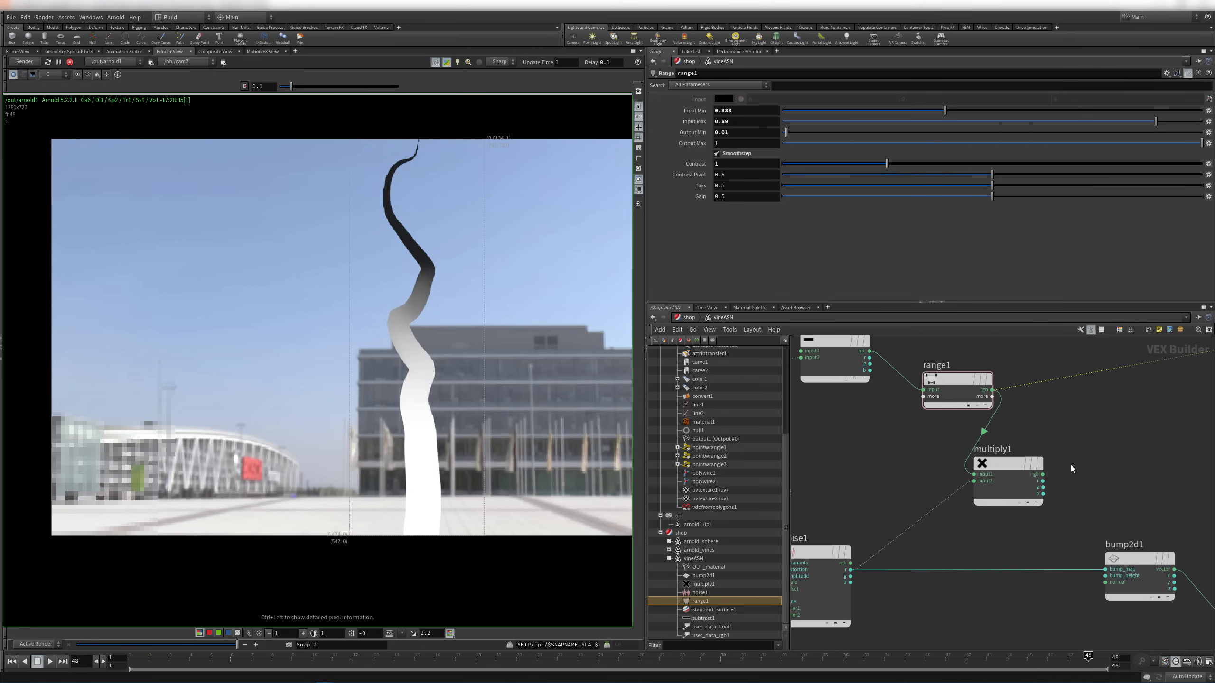
middle_click_drag(1047, 477, 981, 403)
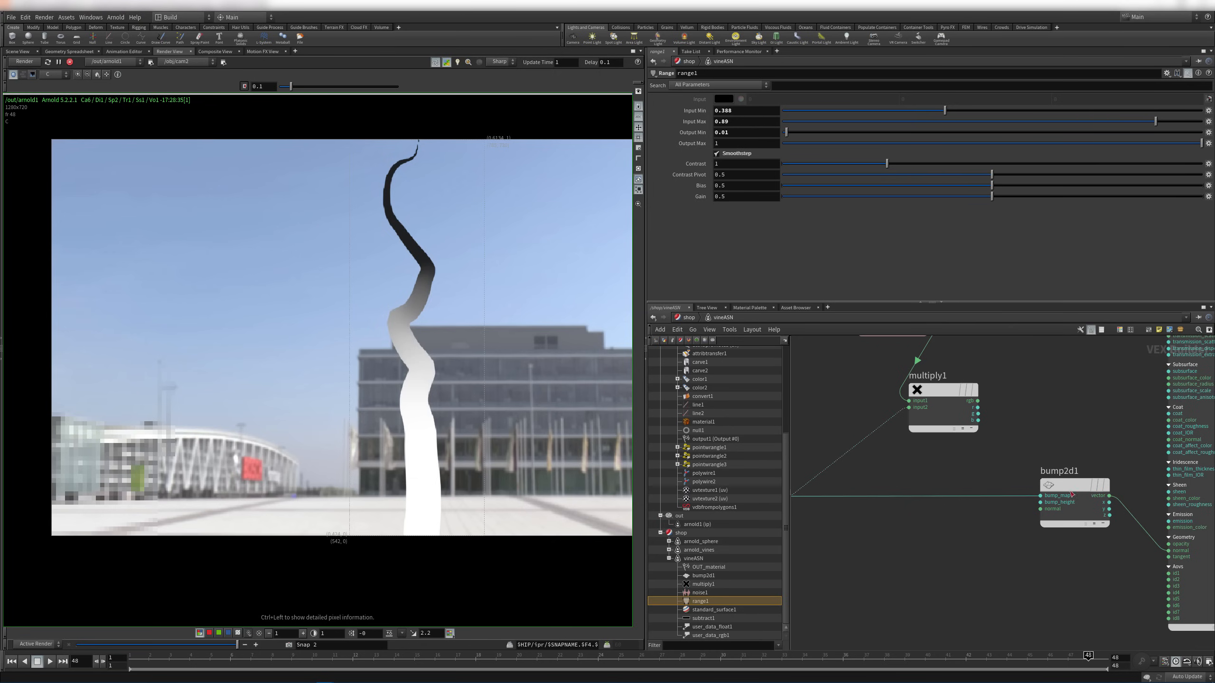
mouse_move(1065, 488)
left_click(940, 389)
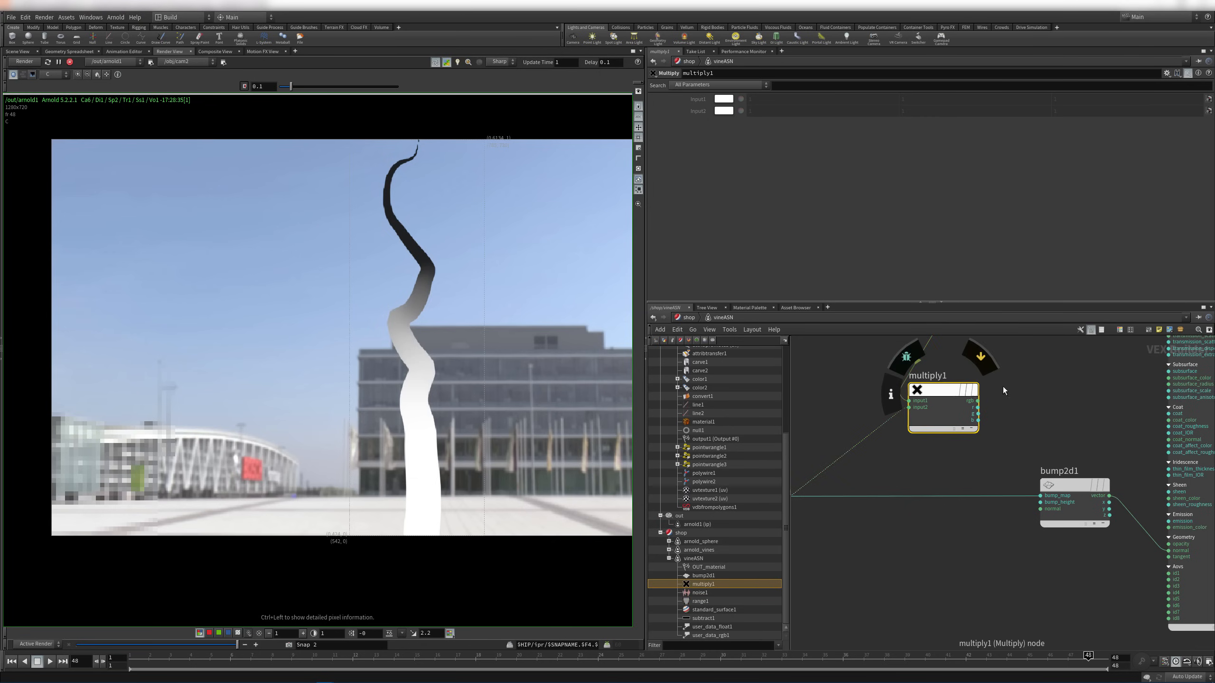
Wire multiply1's g into bump2d1's bump_map and its rgb into OUT_material's surface
middle_click_drag(1002, 387, 1021, 436)
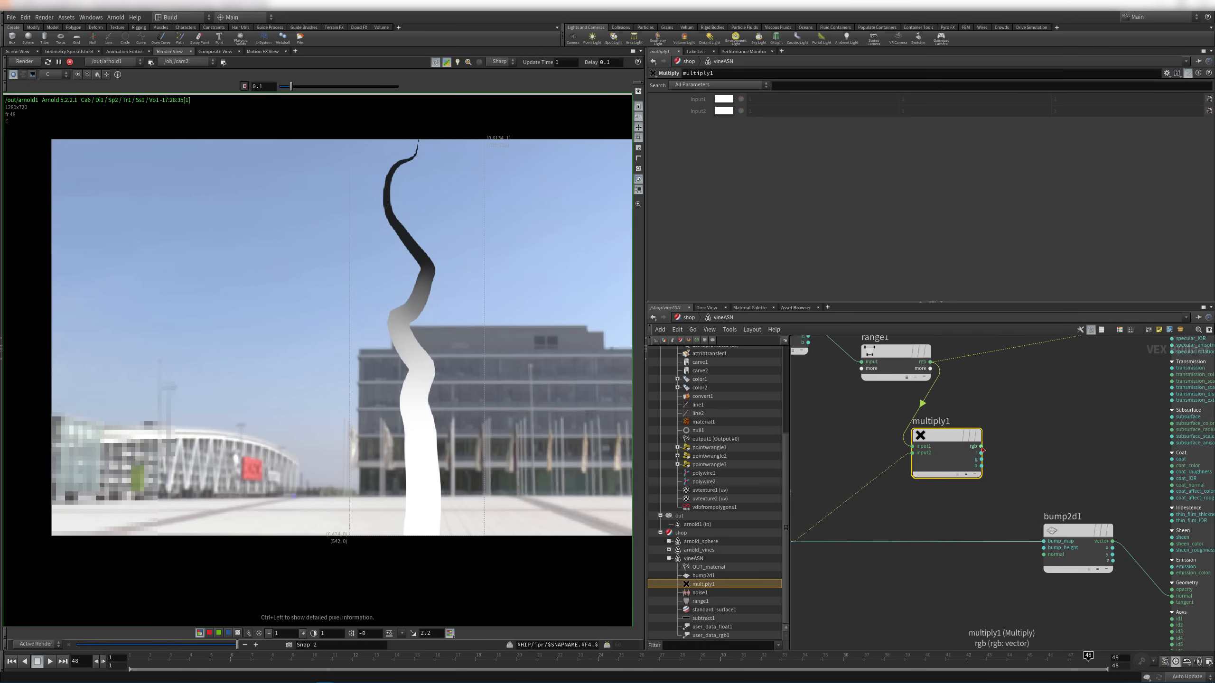
left_click(981, 459)
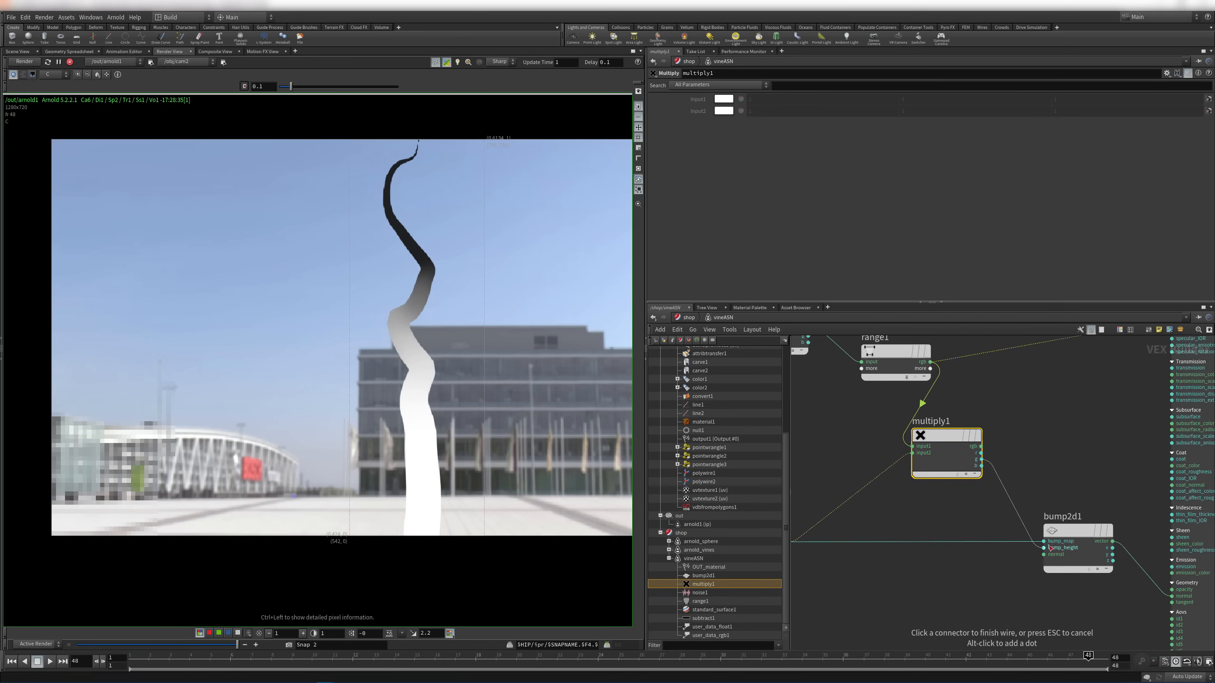
left_click(1047, 543)
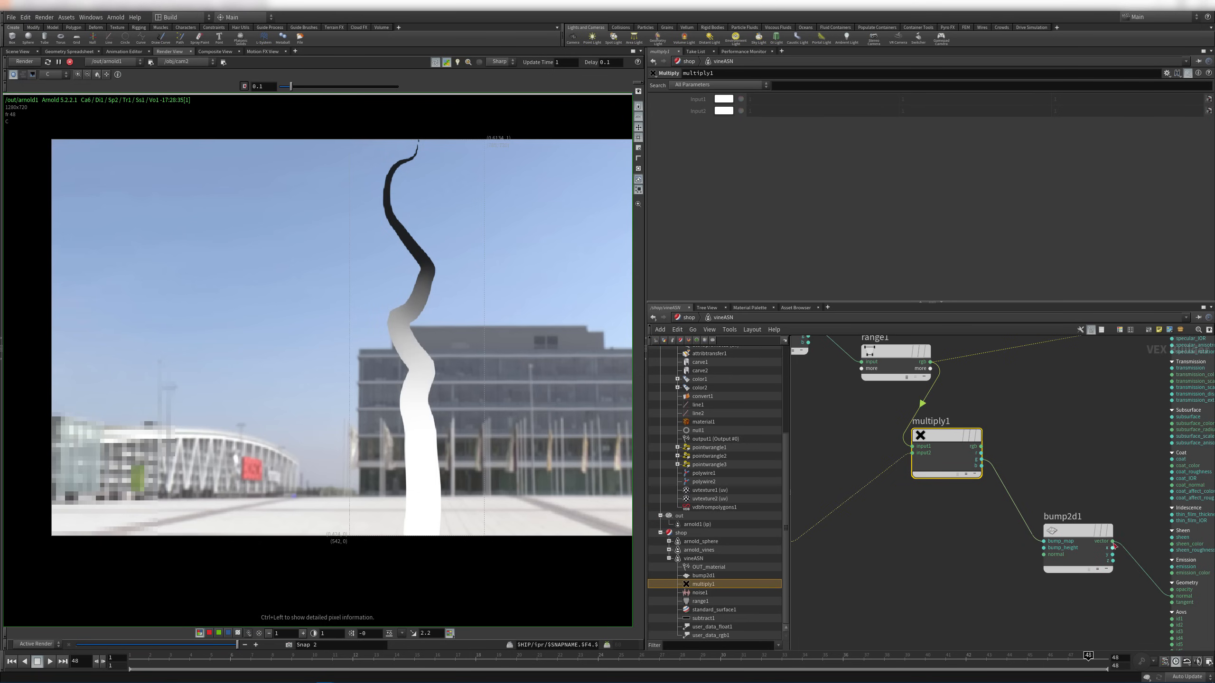
left_click(981, 446)
middle_click_drag(1191, 378, 872, 457)
left_click(972, 379)
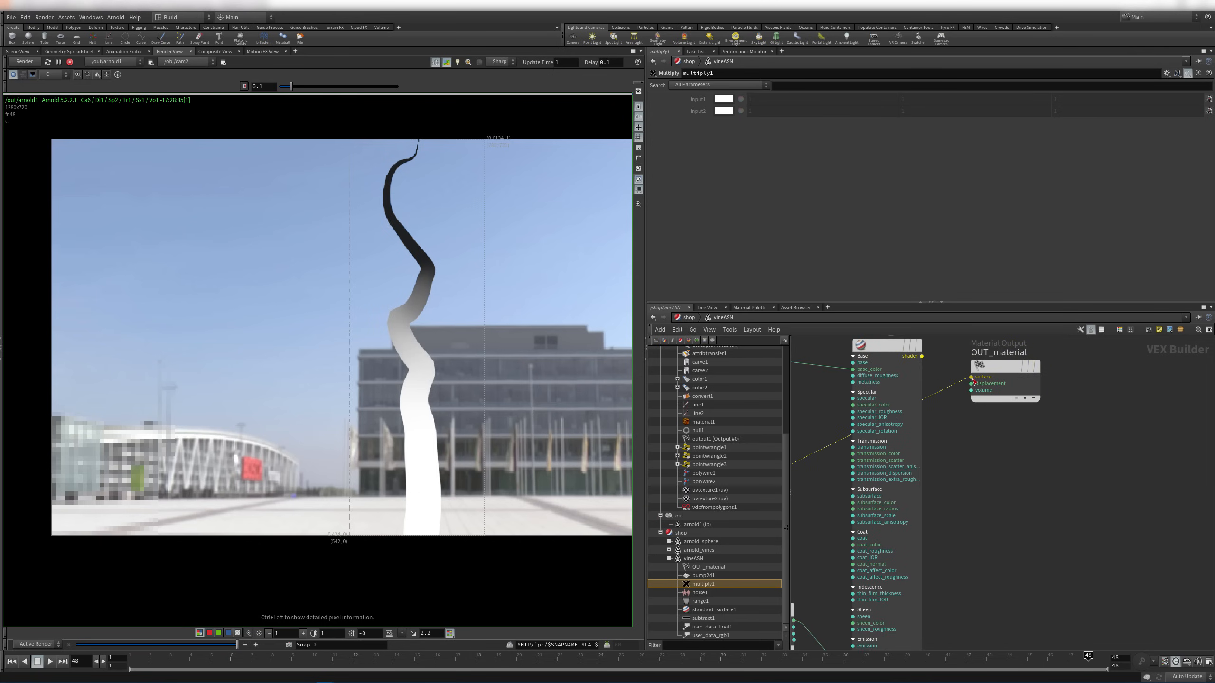
left_click(467, 498)
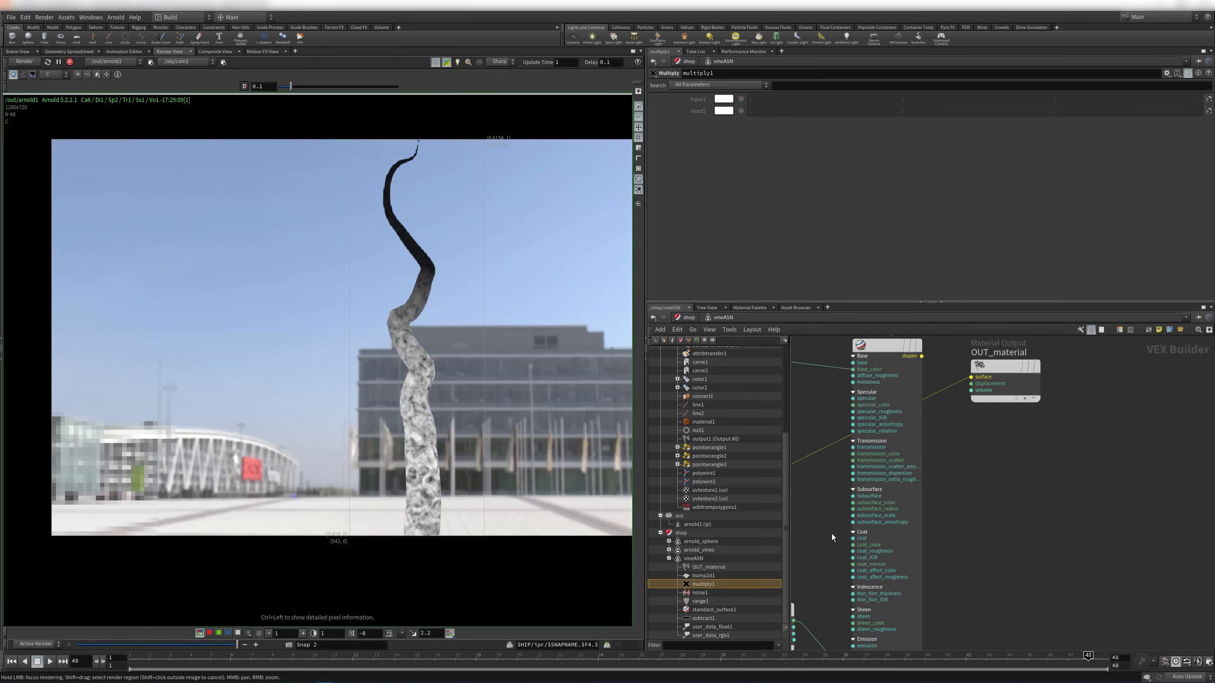
Inspect bump2d1's parameters, then add a multiply2 node below multiply1 via 'mul' search
middle_click_drag(985, 490, 1154, 472)
middle_click_drag(830, 398, 1054, 388)
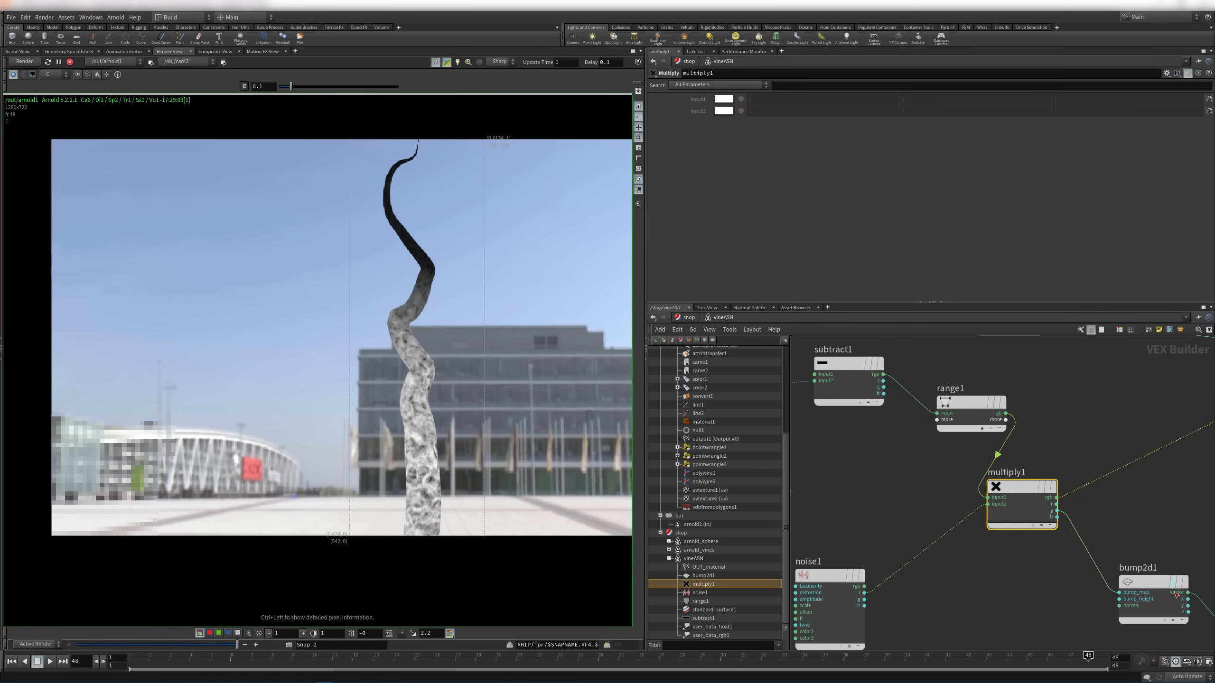
left_click(1152, 584)
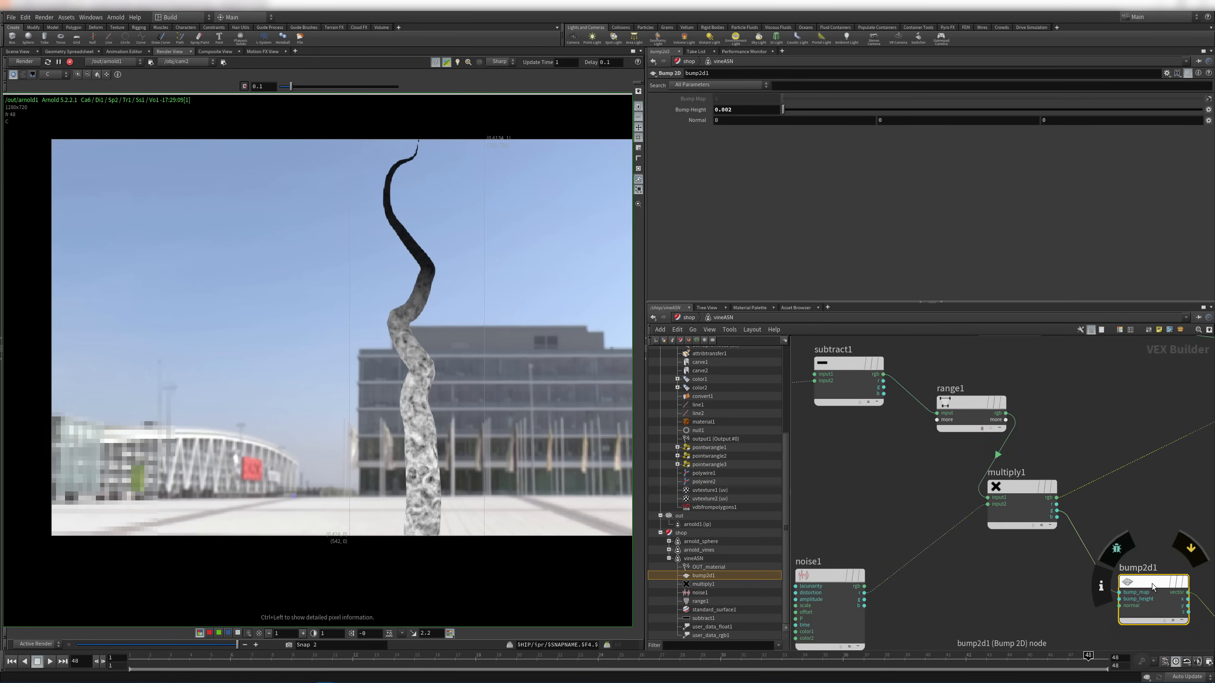
left_click(1021, 589)
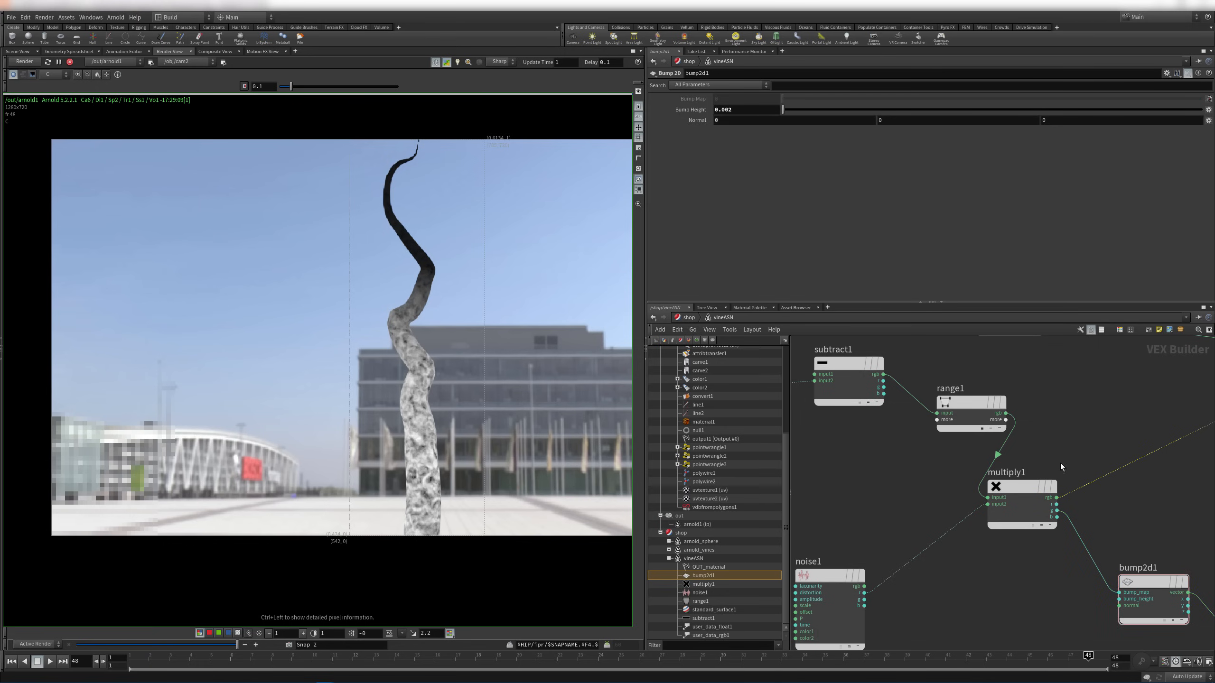
middle_click_drag(1052, 432, 1007, 439)
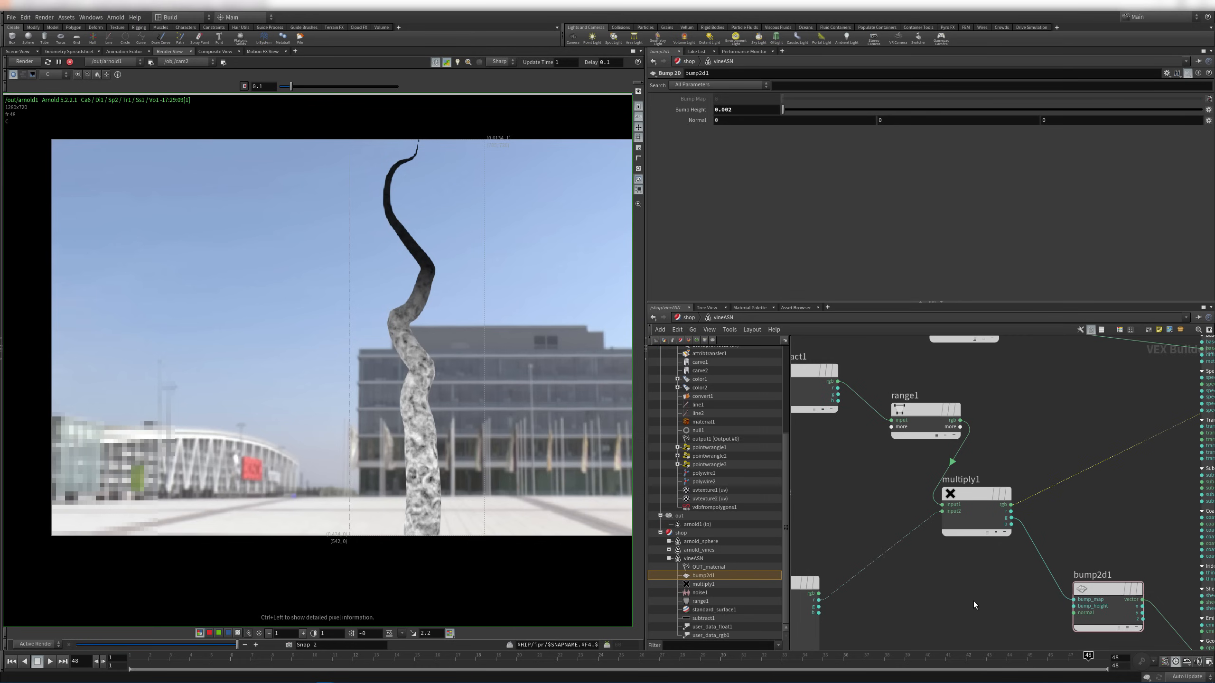
key("Tab")
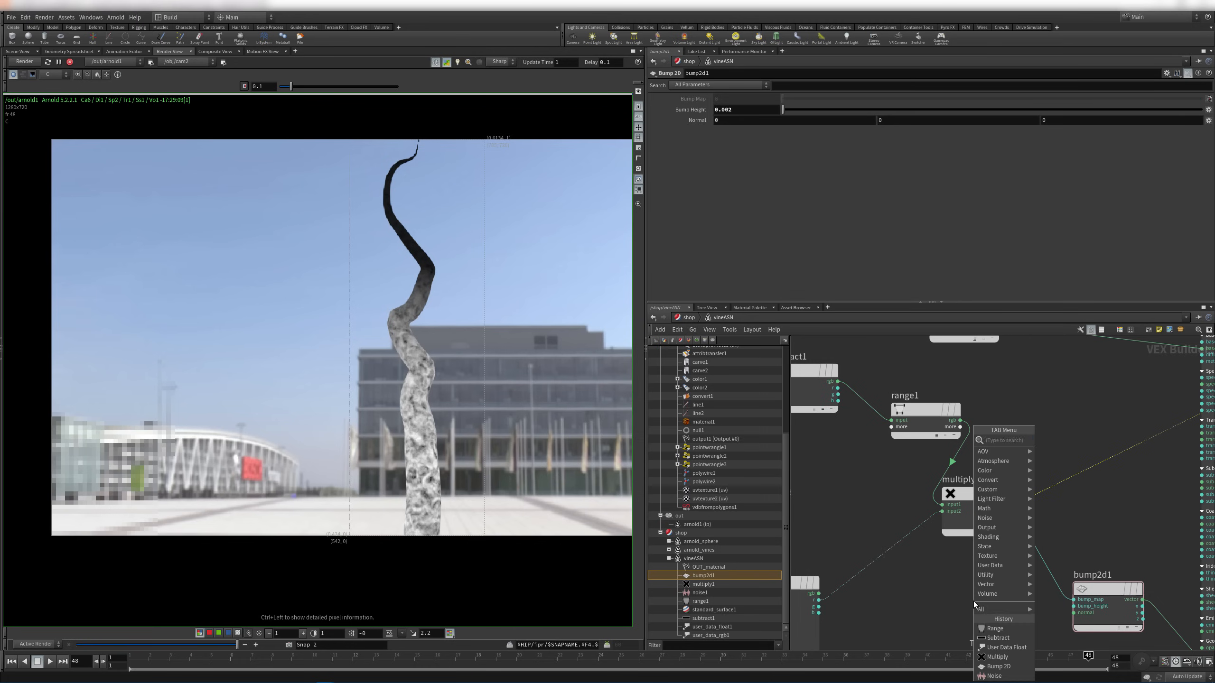
type("mul")
key("Return")
left_click(973, 601)
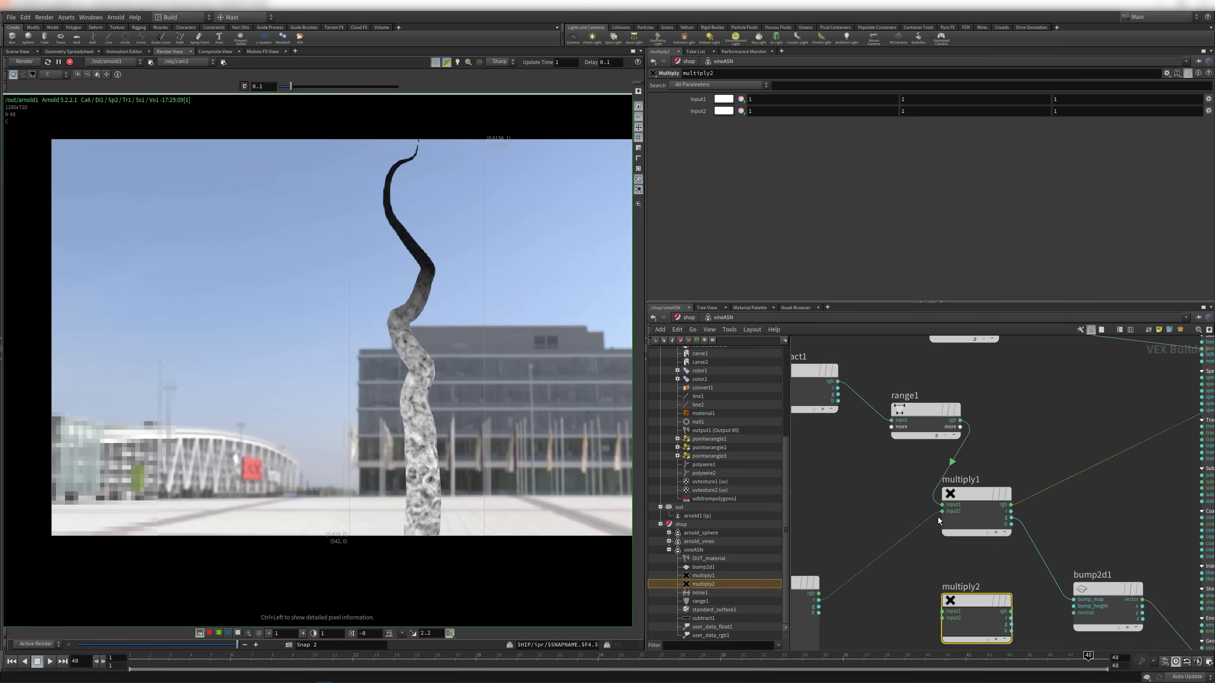
middle_click_drag(1029, 469, 1087, 373)
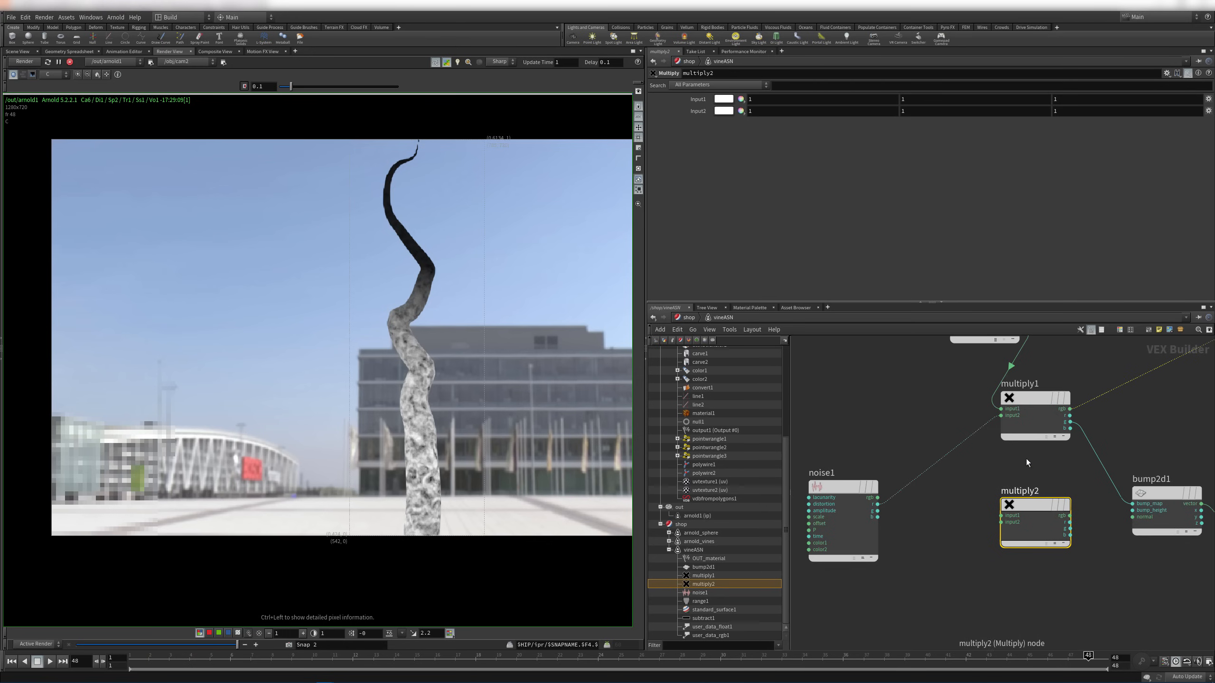
Cut noise1's wire into multiply1, delete multiply2, and wire noise1's r into bump2d1's bump_map
key("y")
left_click_drag(922, 423, 940, 484)
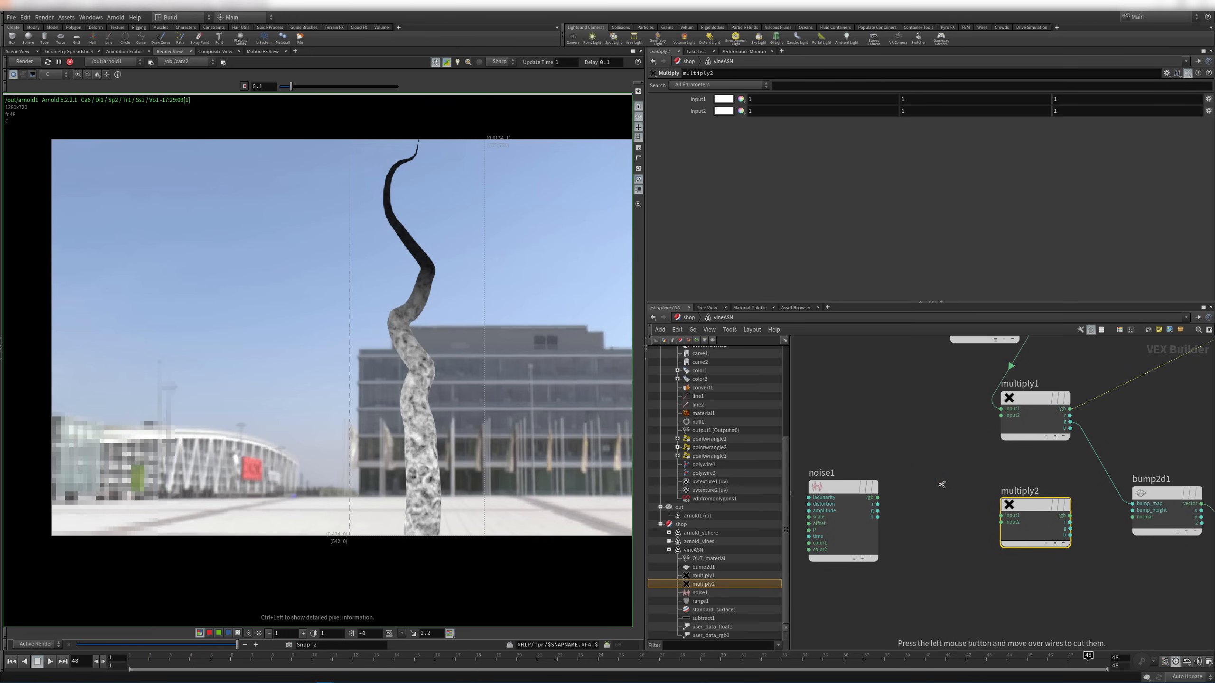
key("Delete")
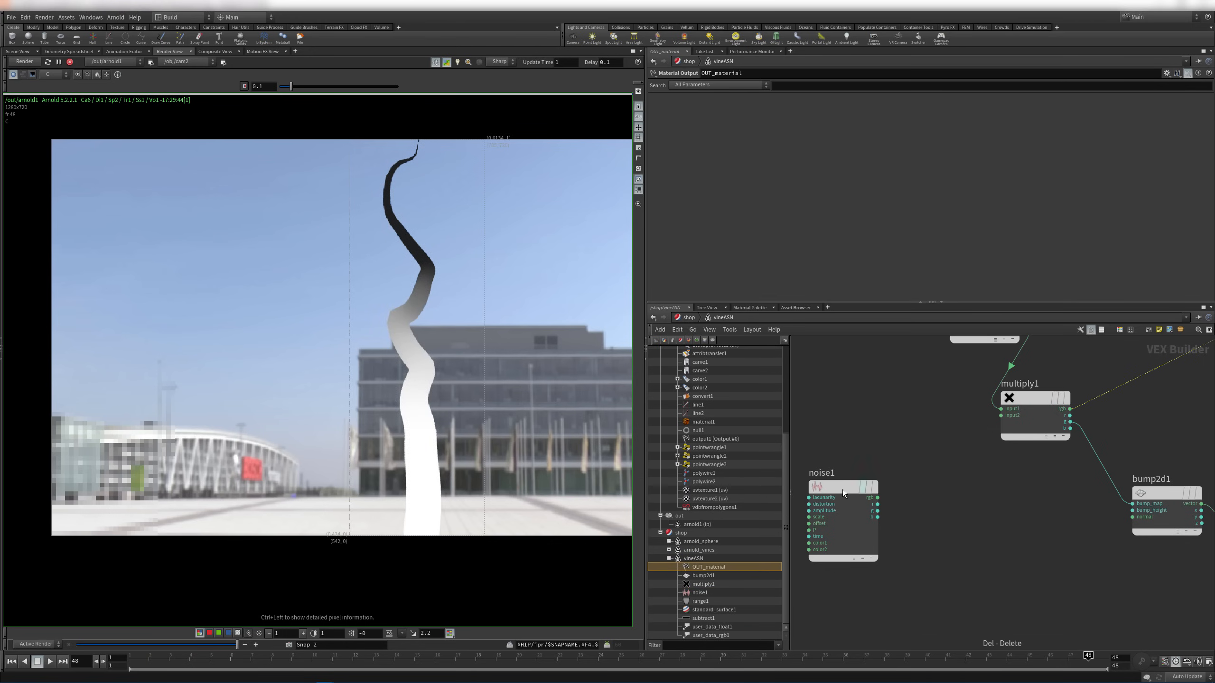
left_click_drag(878, 505, 1133, 504)
left_click_drag(847, 488, 852, 478)
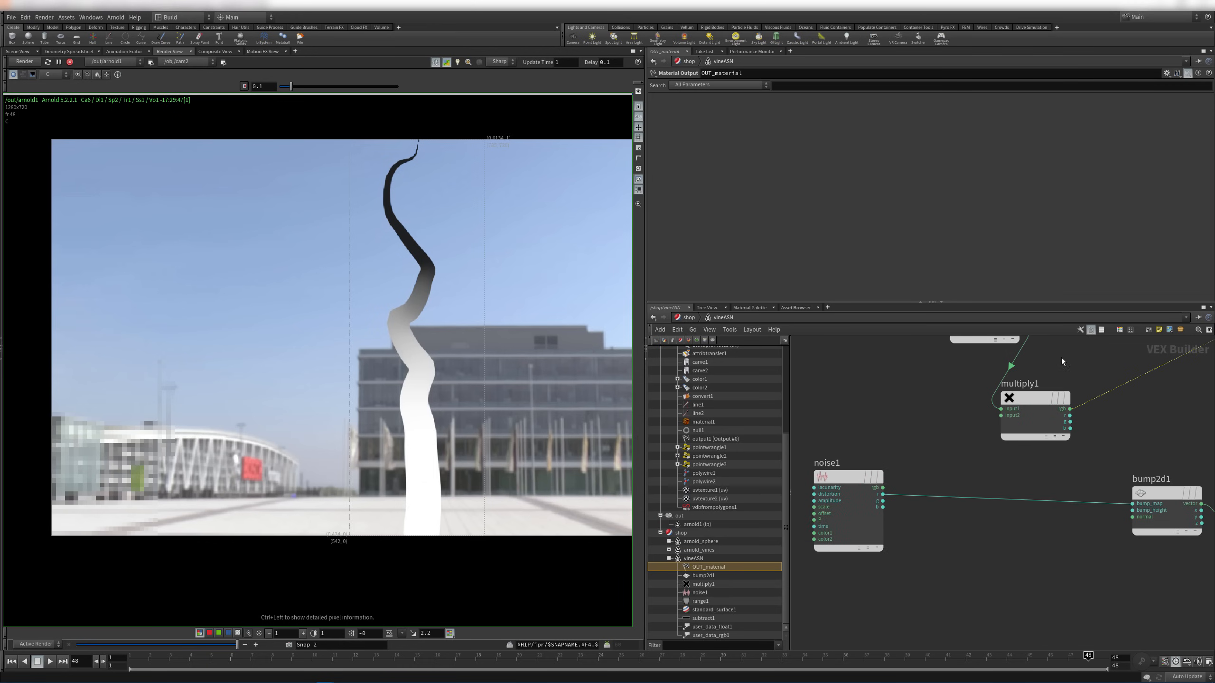
Feed multiply1's r output into bump2d1's bump_height and tidy the nodes
middle_click_drag(1061, 357, 989, 419)
left_click_drag(1000, 481, 1060, 573)
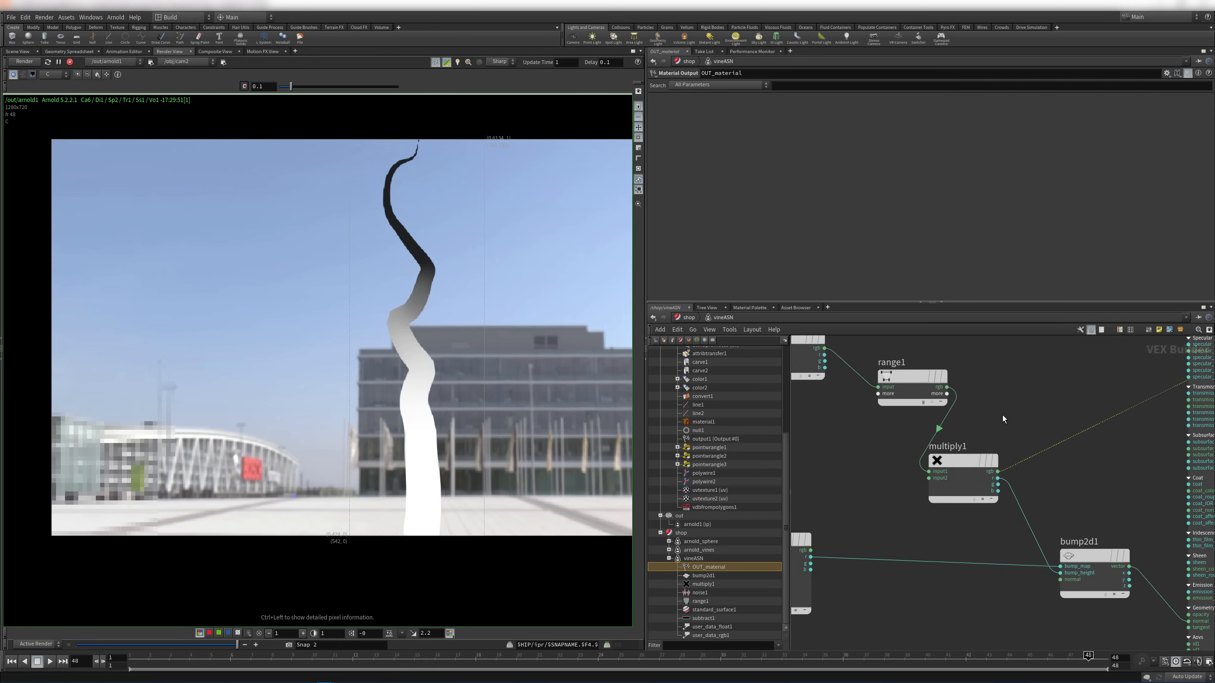
left_click_drag(957, 469, 1019, 386)
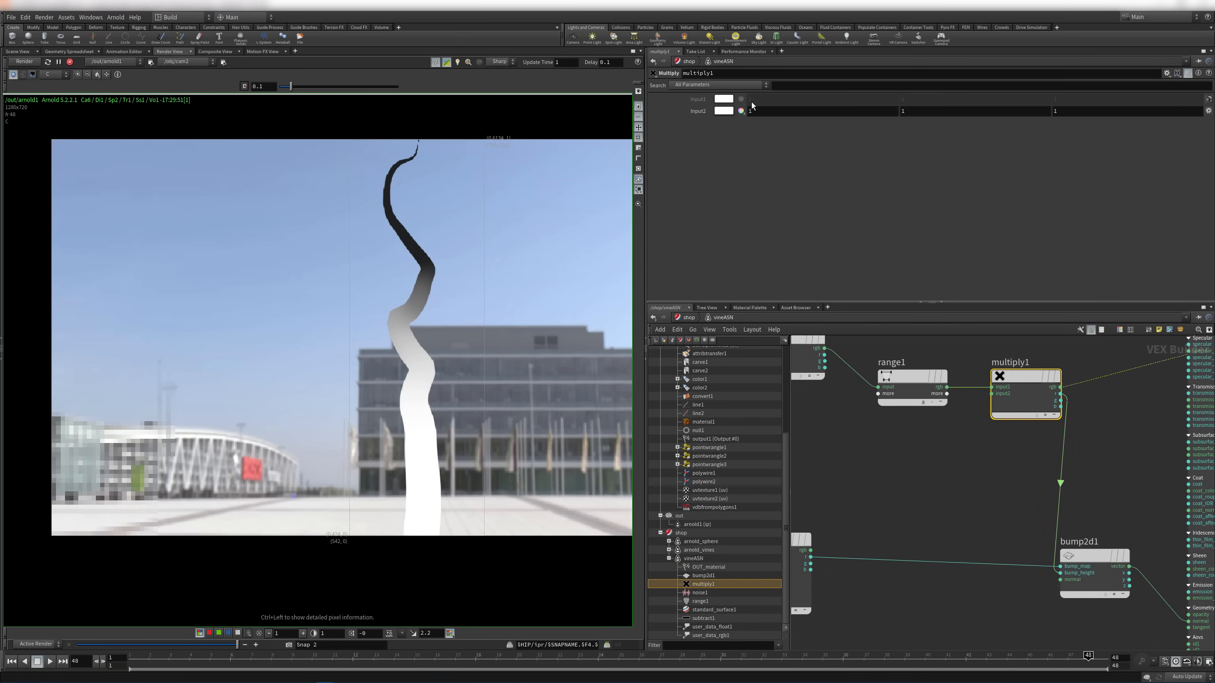
left_click(751, 111)
scroll(947, 447, "down", 5)
left_click_drag(907, 414, 939, 436)
scroll(1096, 387, "up", 5)
Reconnect standard_surface1's shader to OUT_material's surface so the vine renders green
right_click_drag(1159, 395, 1153, 394)
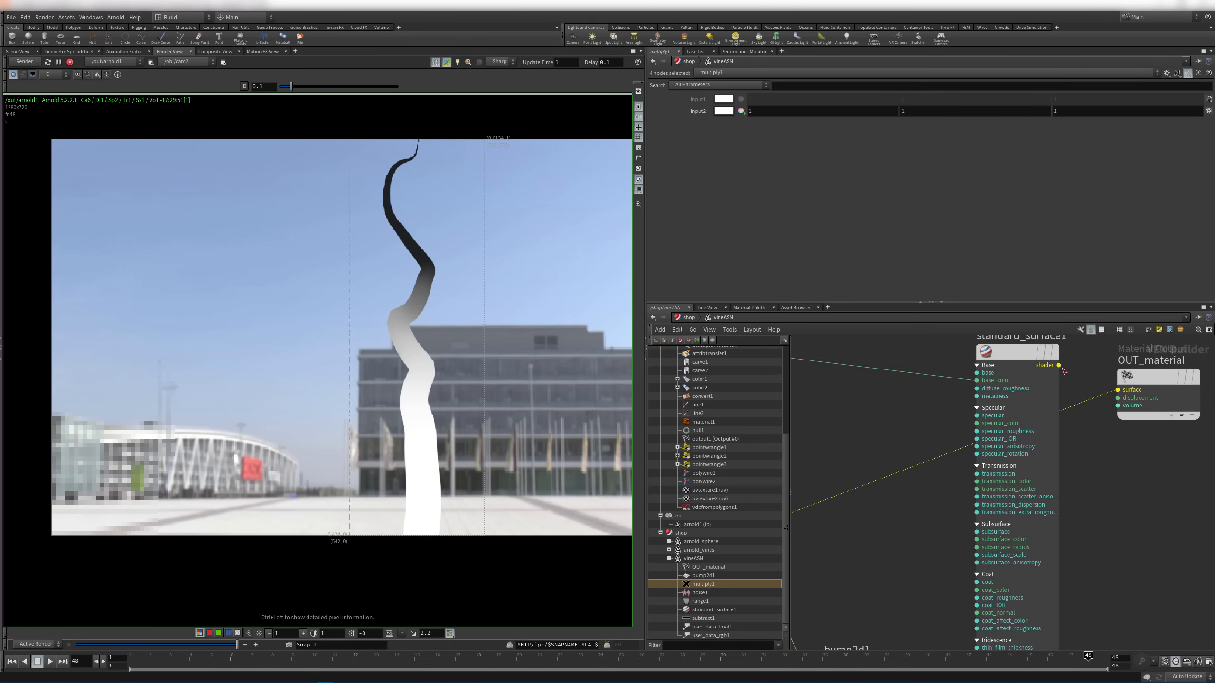
left_click(1059, 365)
left_click(1117, 390)
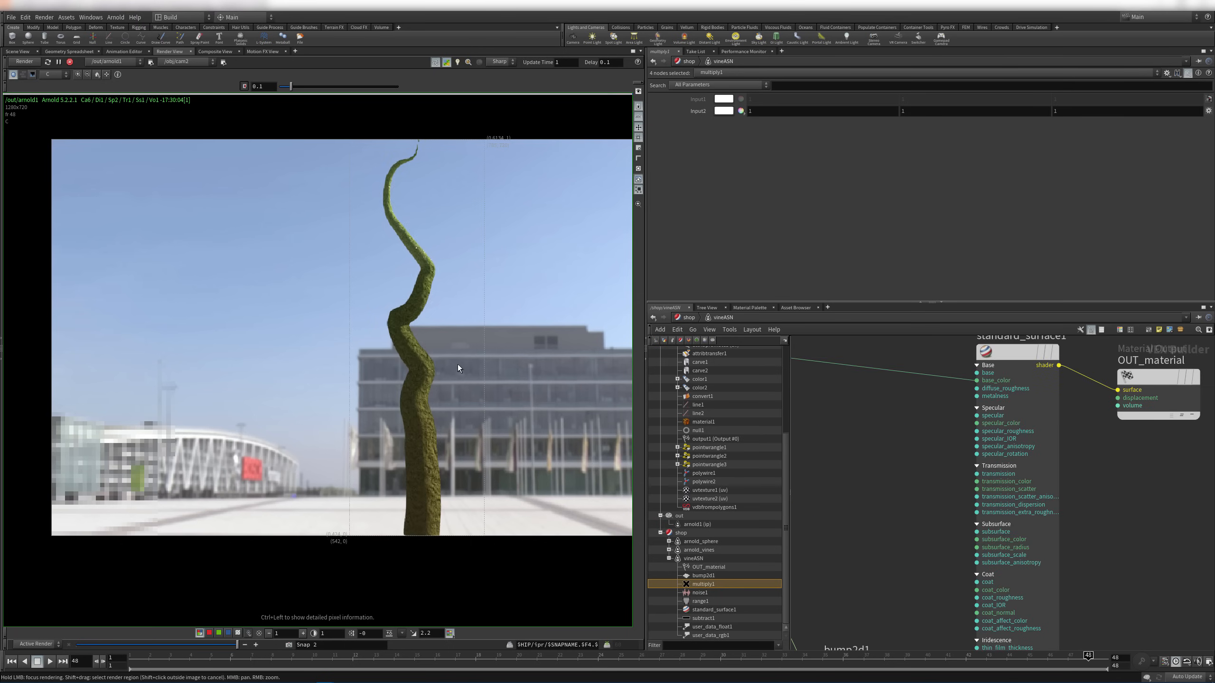
right_click_drag(400, 446, 426, 435)
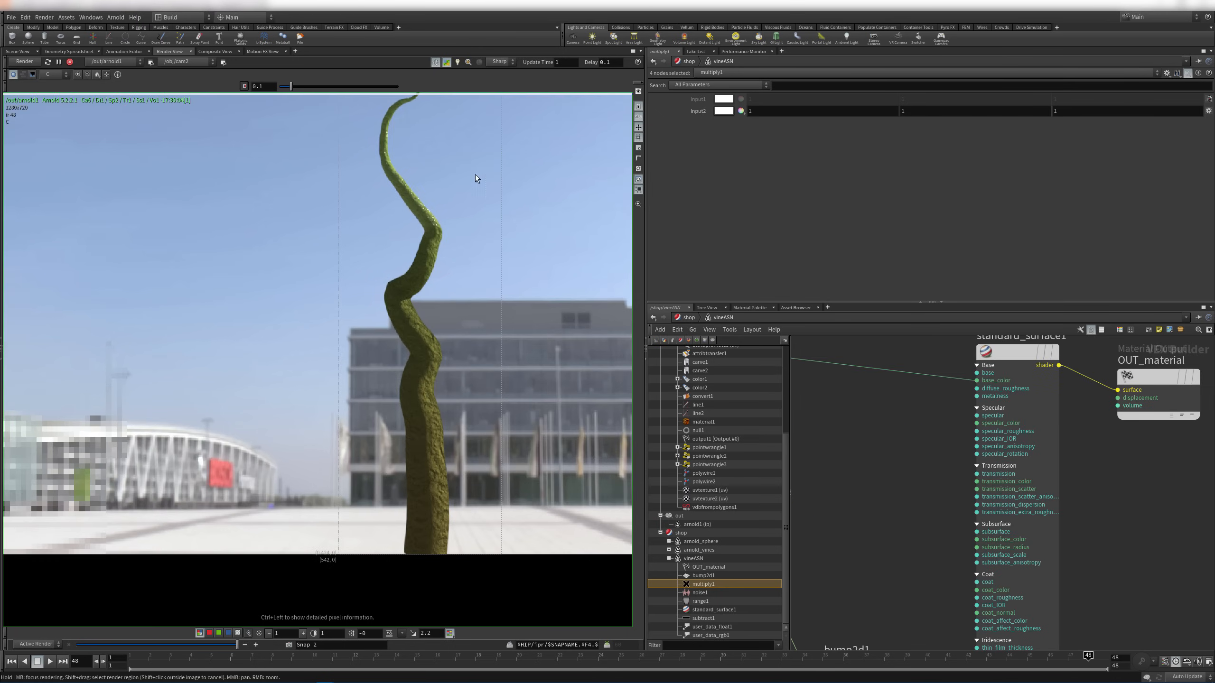
middle_click_drag(416, 132, 440, 268)
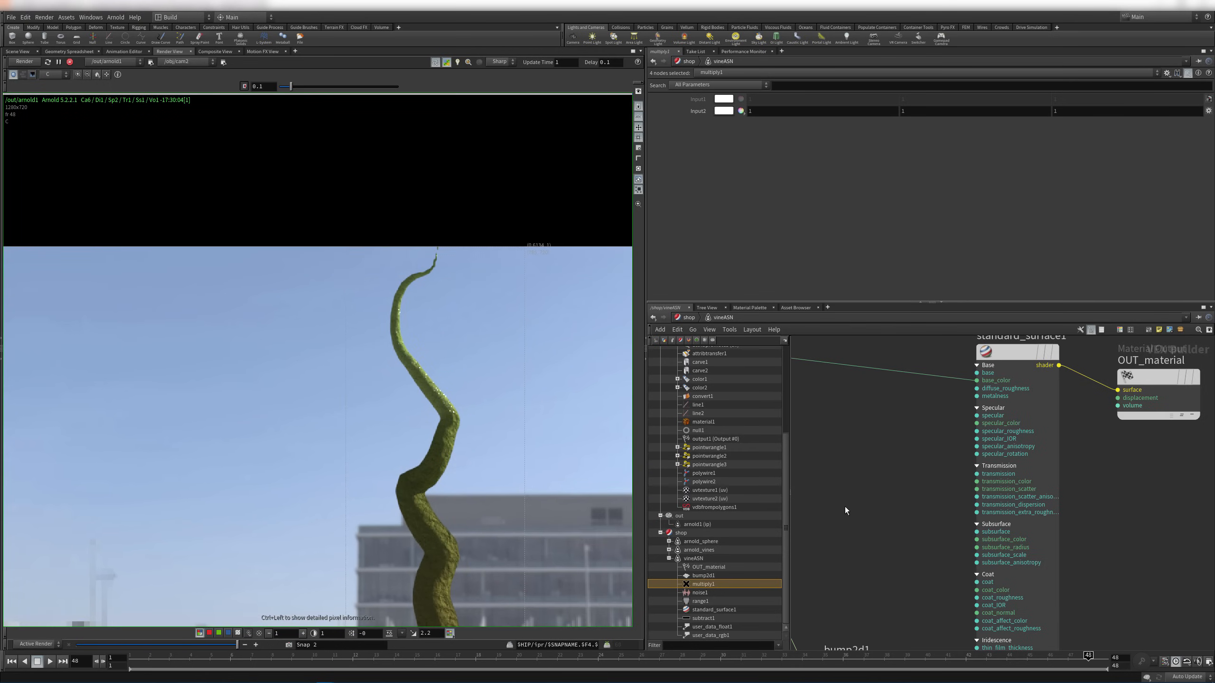
key("f")
left_click(991, 449)
middle_click_drag(968, 406, 985, 292)
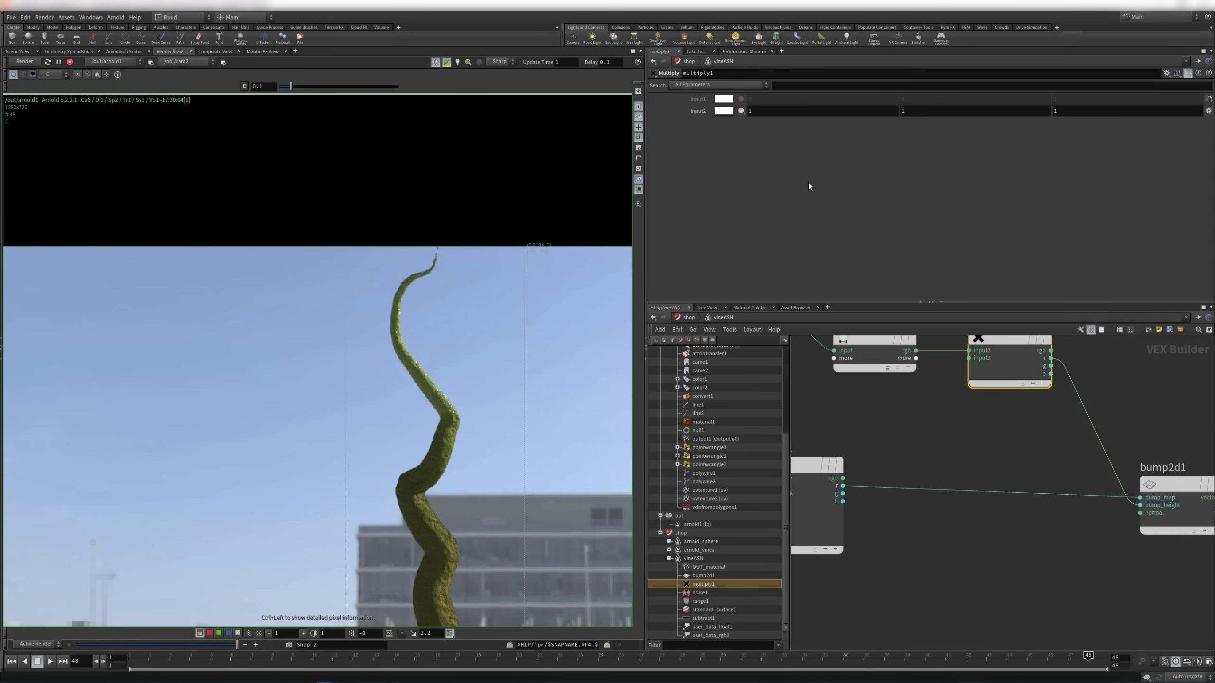
Switch multiply1's Input2 to HSV and set its value to 0.01
left_click(741, 111)
left_click(739, 128)
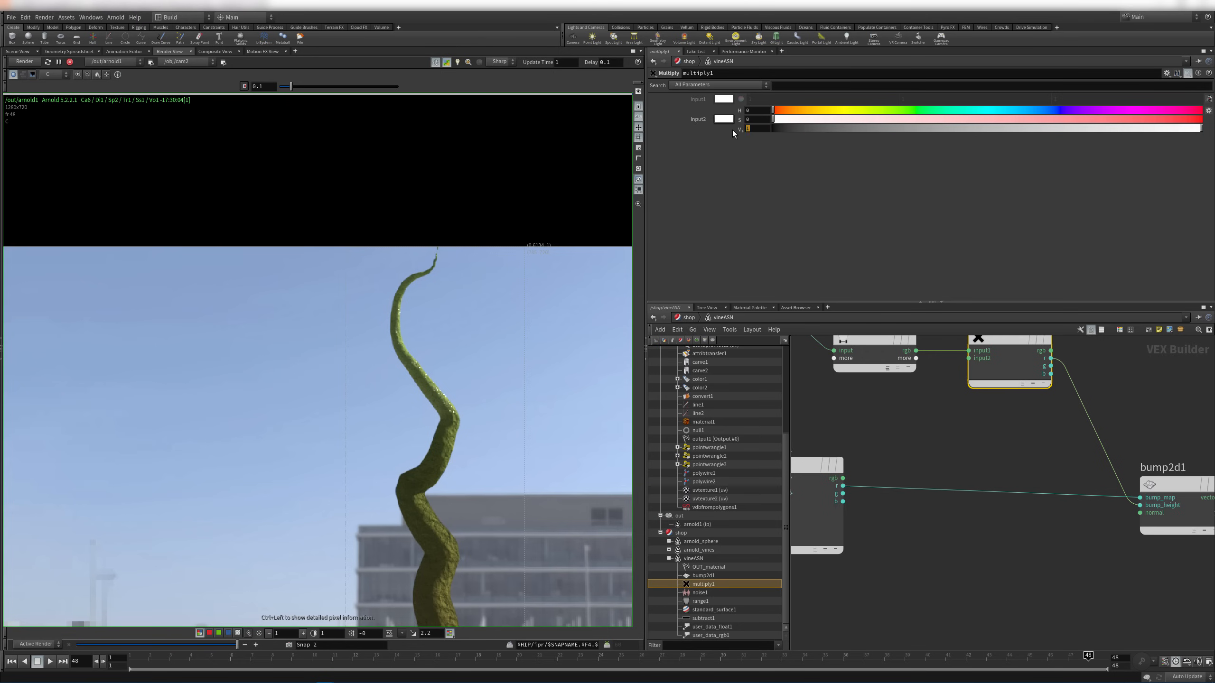
type("0.01")
key("Return")
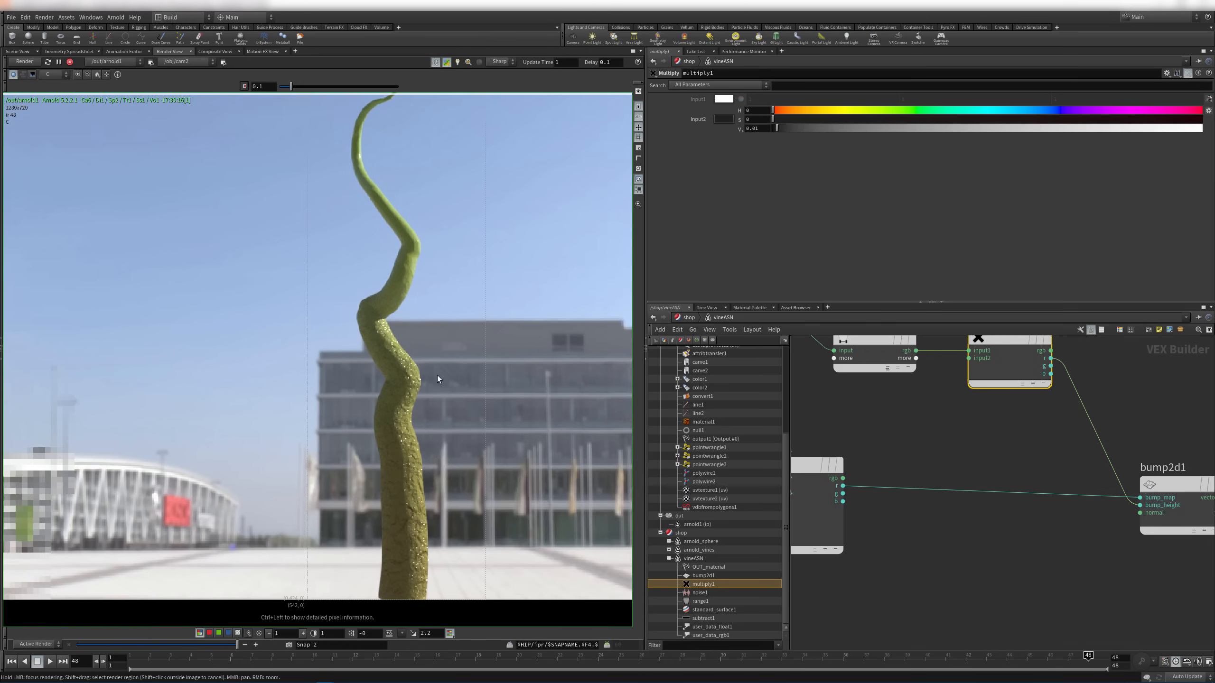
Inspect the render: bumpy texture on the lower trunk, smooth toward the tip
middle_click_drag(441, 480, 436, 428)
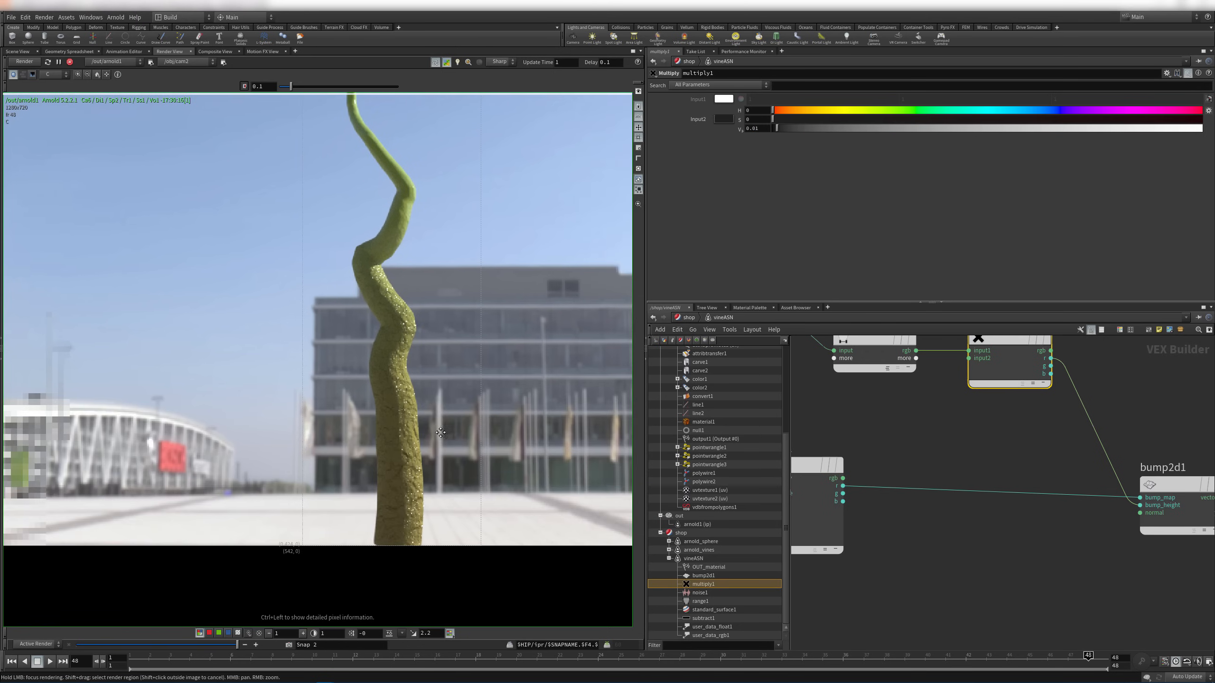
right_click_drag(399, 474, 468, 481)
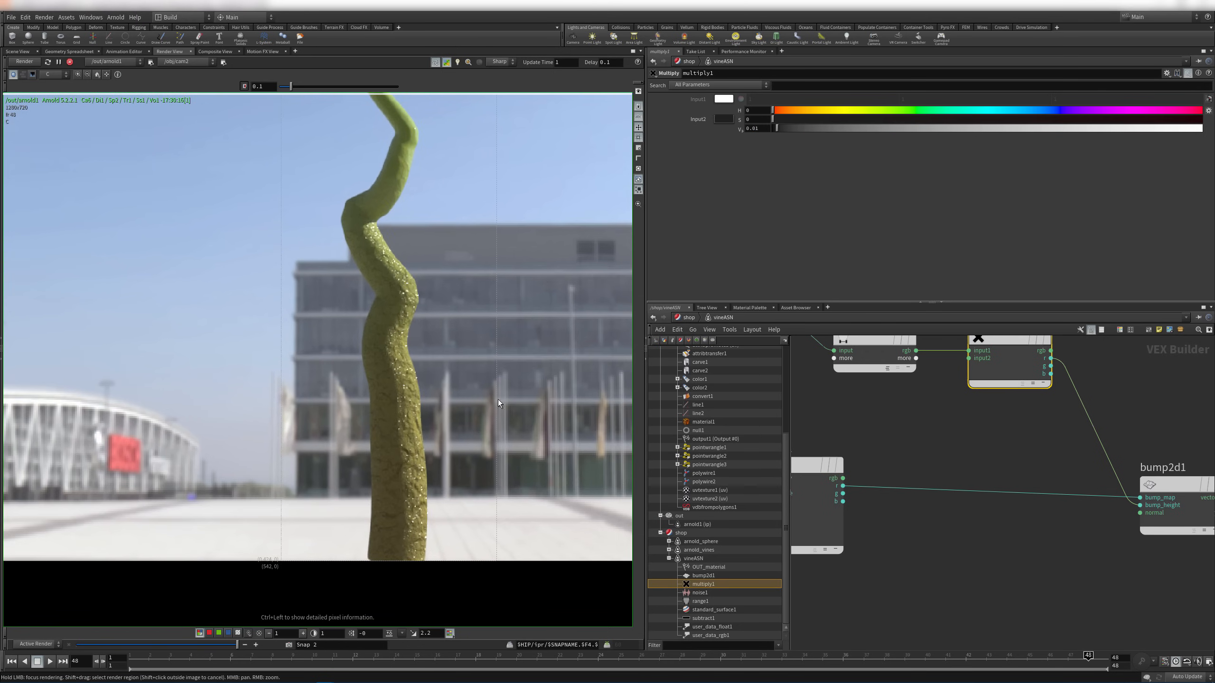
middle_click_drag(443, 338, 402, 446)
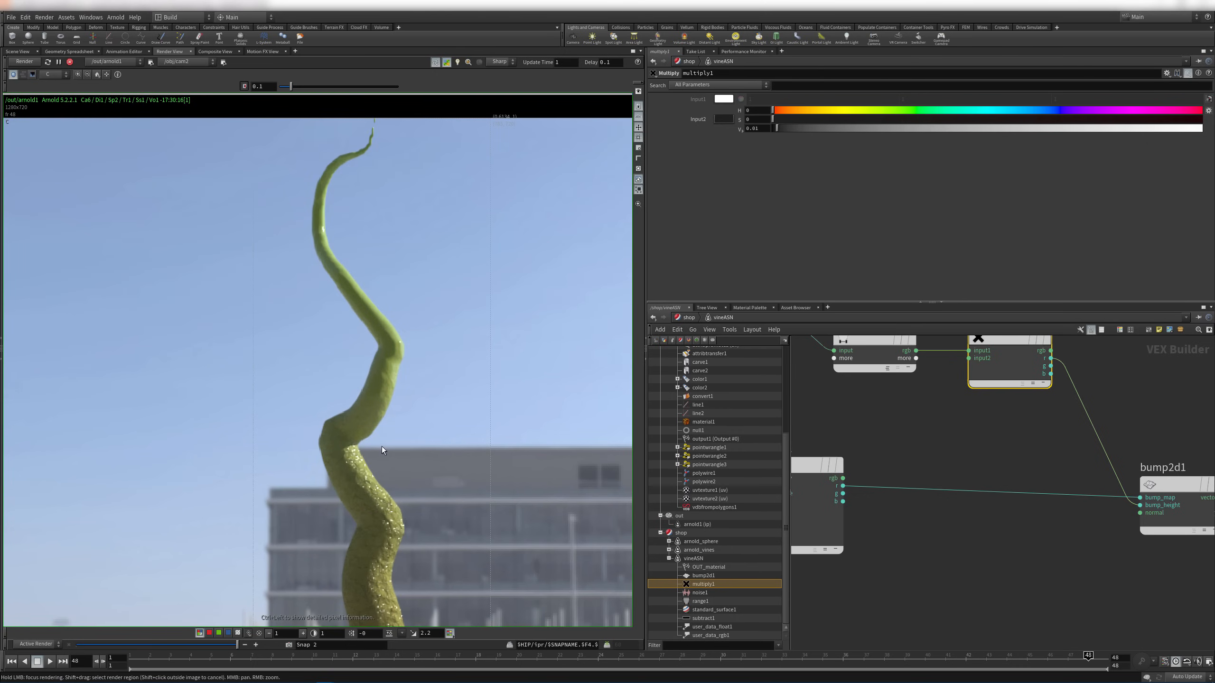
middle_click_drag(381, 450, 372, 385)
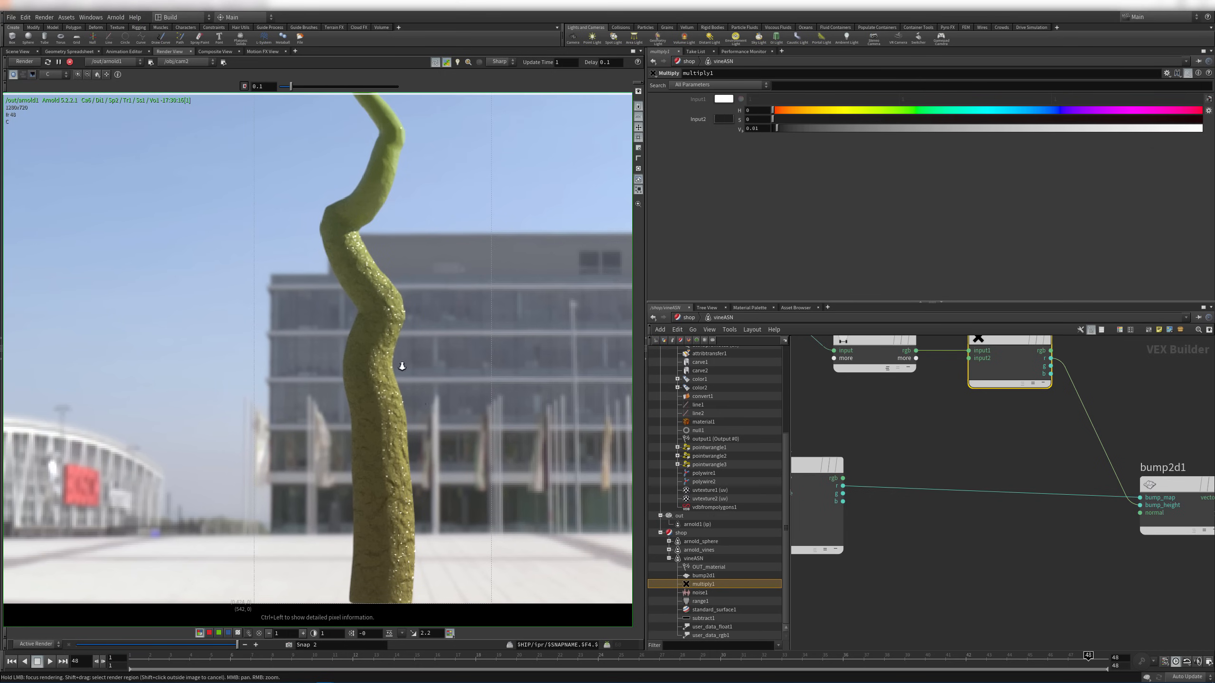
right_click_drag(402, 366, 387, 296)
middle_click_drag(376, 230, 360, 289)
middle_click_drag(895, 431, 1019, 514)
Move user_data_float1 and subtract1 down and right, beside range1
mouse_move(986, 423)
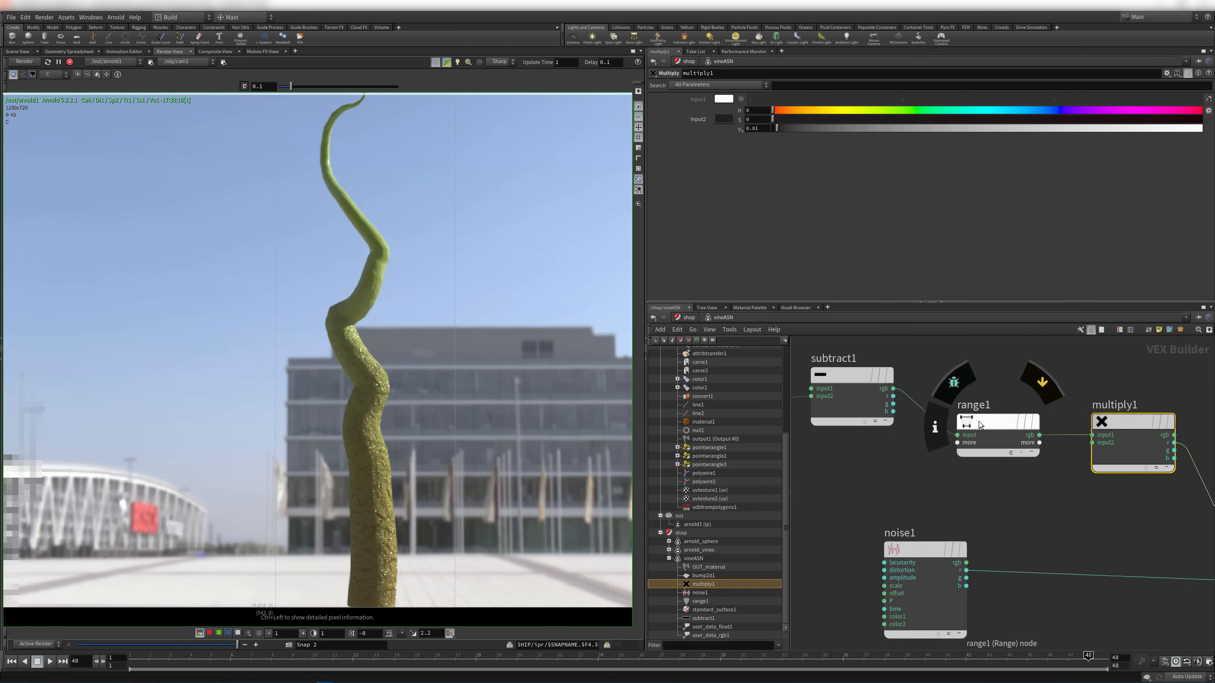
middle_click_drag(881, 473, 1013, 479)
right_click_drag(1013, 480, 992, 431)
left_click_drag(875, 382, 991, 425)
left_click_drag(991, 424, 1006, 447)
left_click(975, 392)
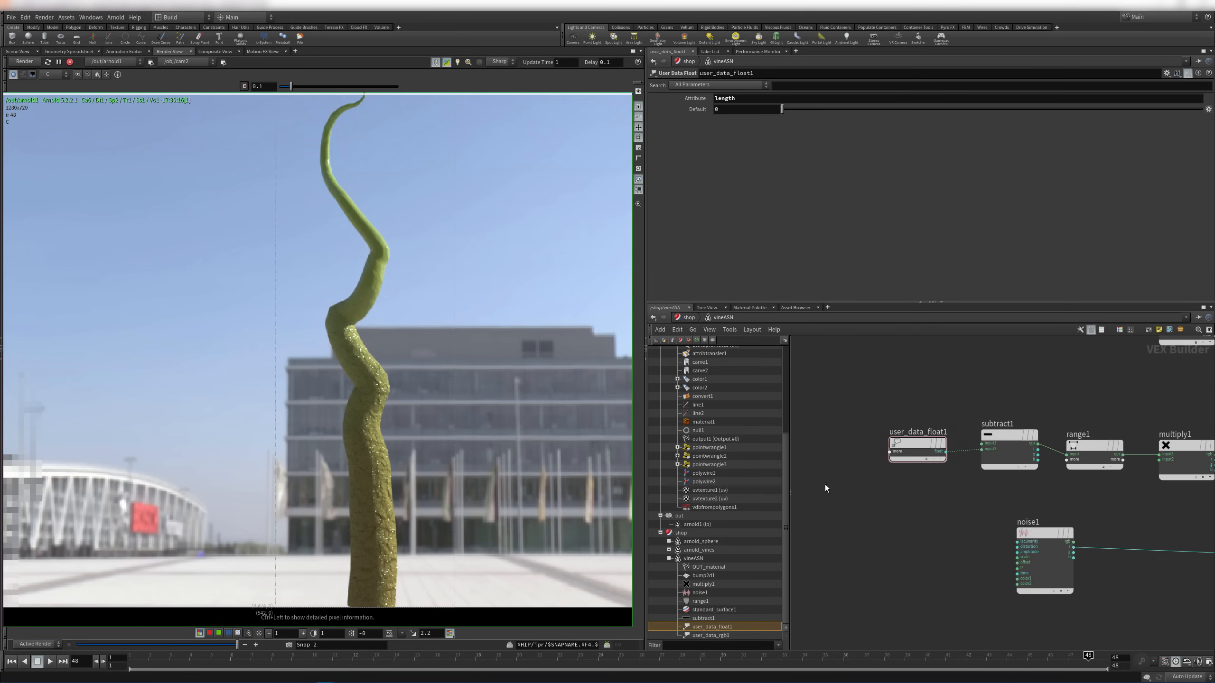
middle_click_drag(1077, 496, 986, 510)
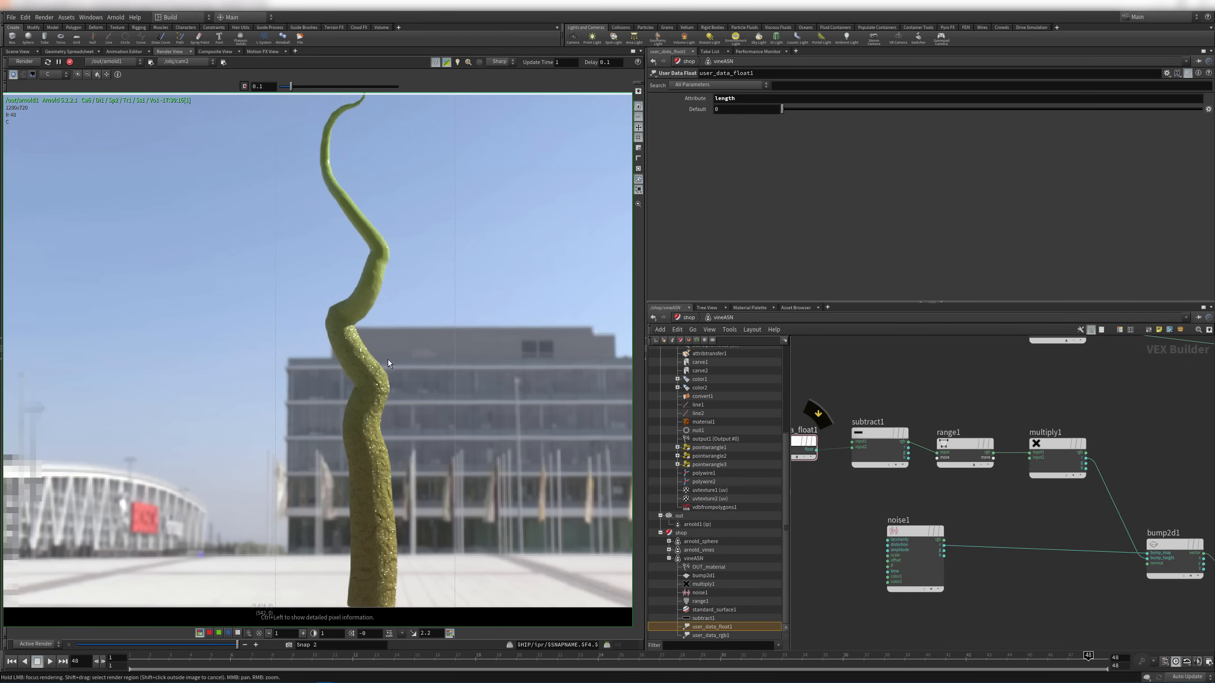
middle_click_drag(933, 507, 952, 481)
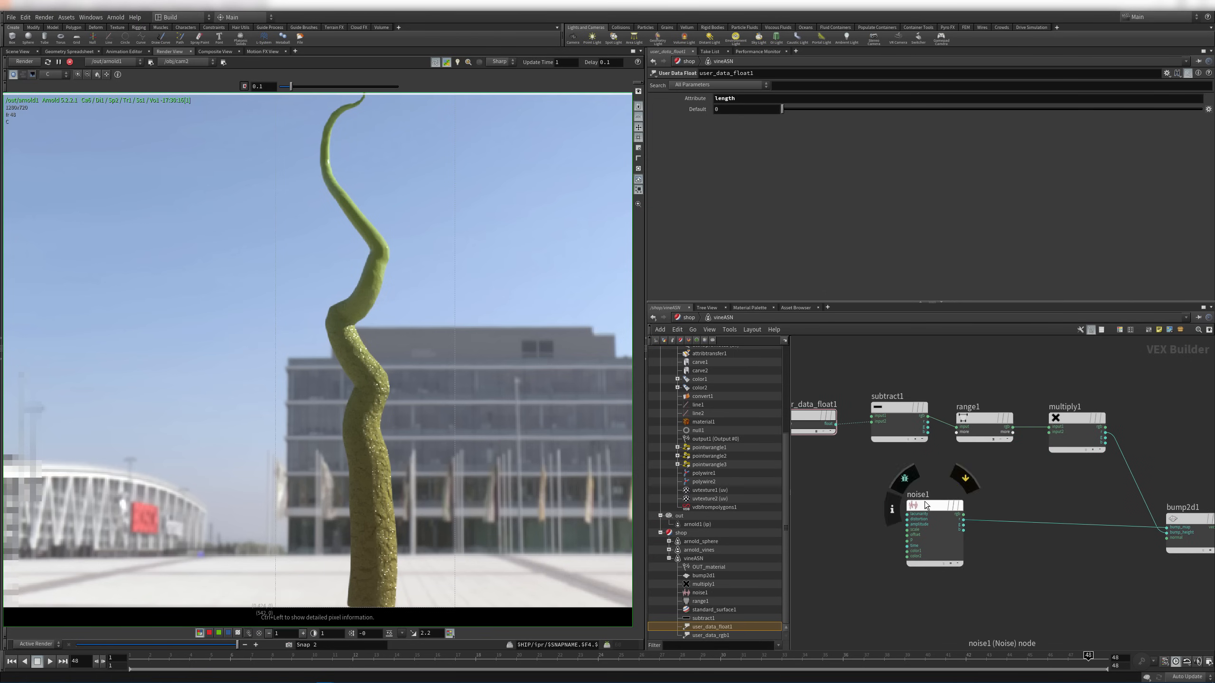
Raise range1's Output Min from 0.01 to 0.1, trying 0.02 and 0.03 first
left_click(981, 419)
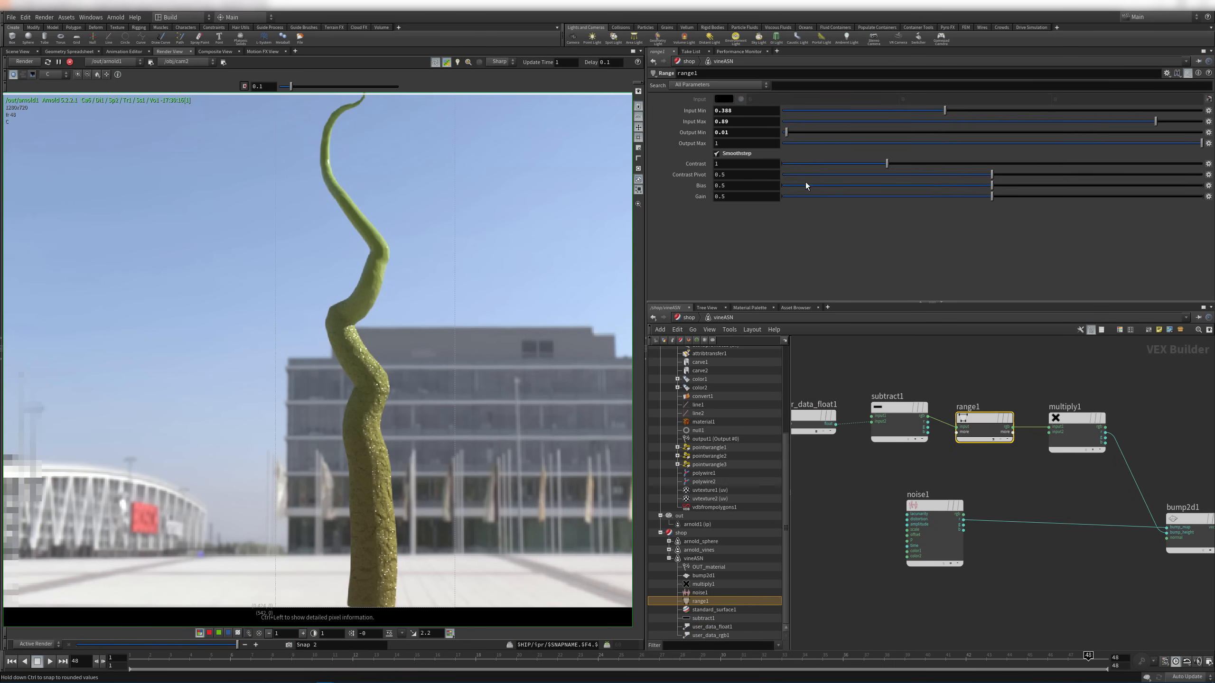
scroll(425, 185, "up", 5)
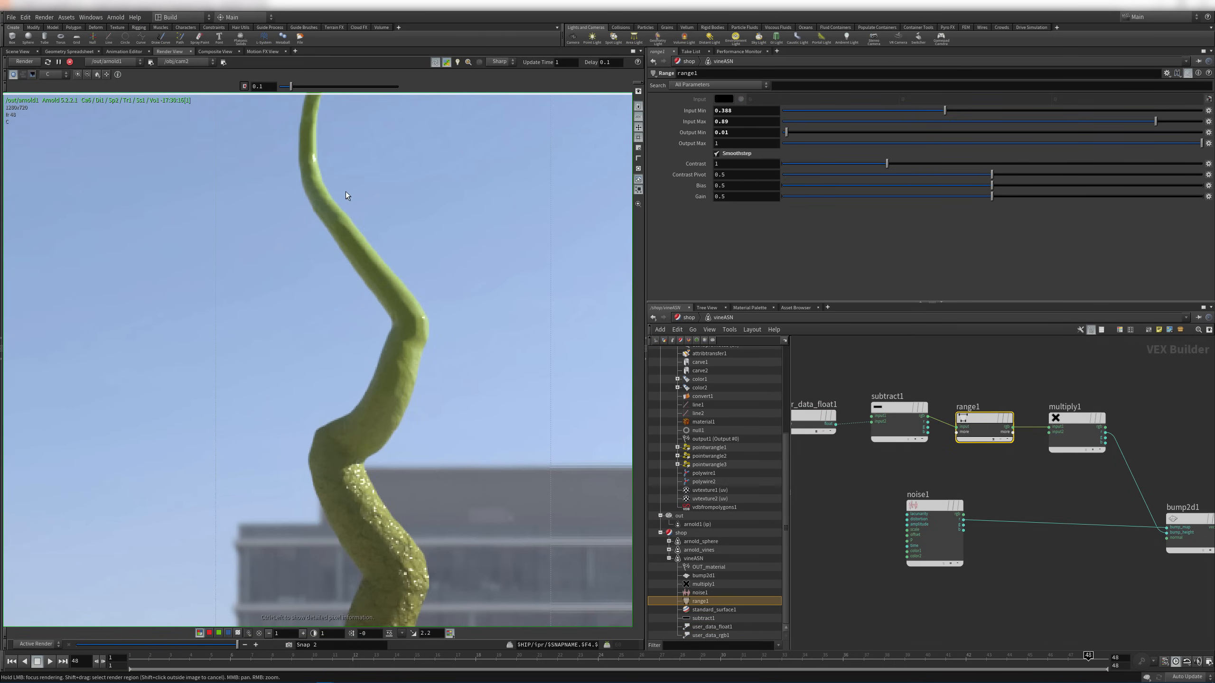
left_click_drag(725, 132, 743, 132)
type("2")
left_click(745, 121)
type("3")
left_click(743, 122)
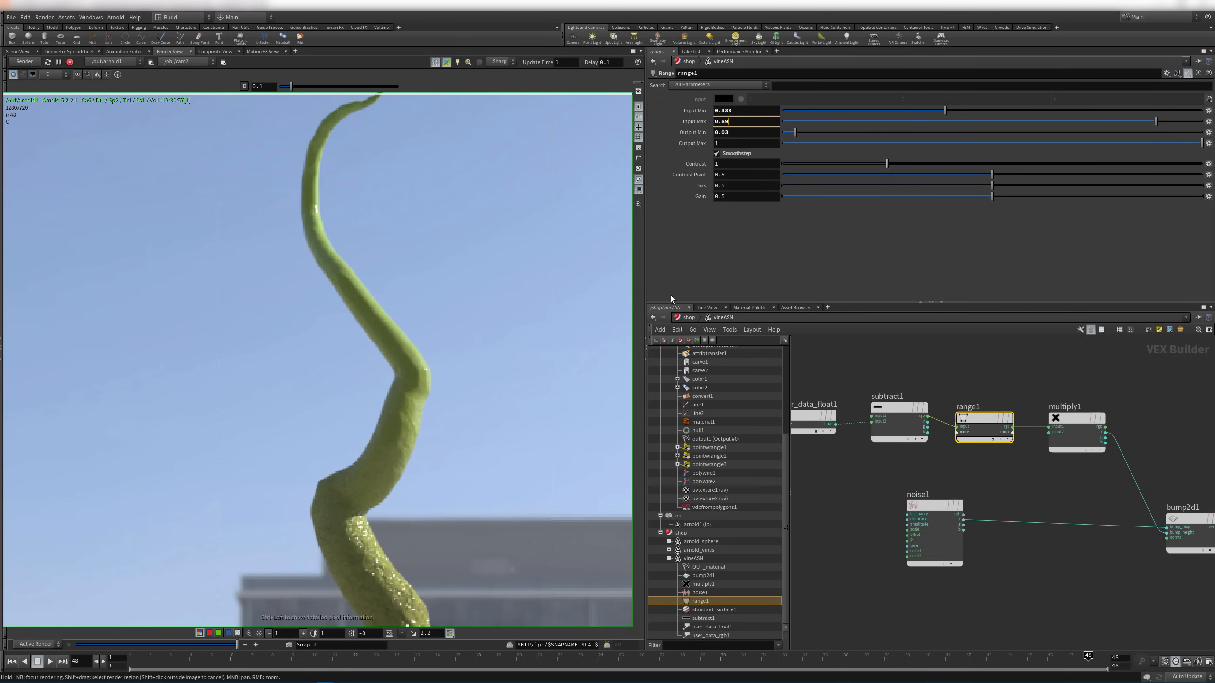
left_click_drag(724, 132, 743, 131)
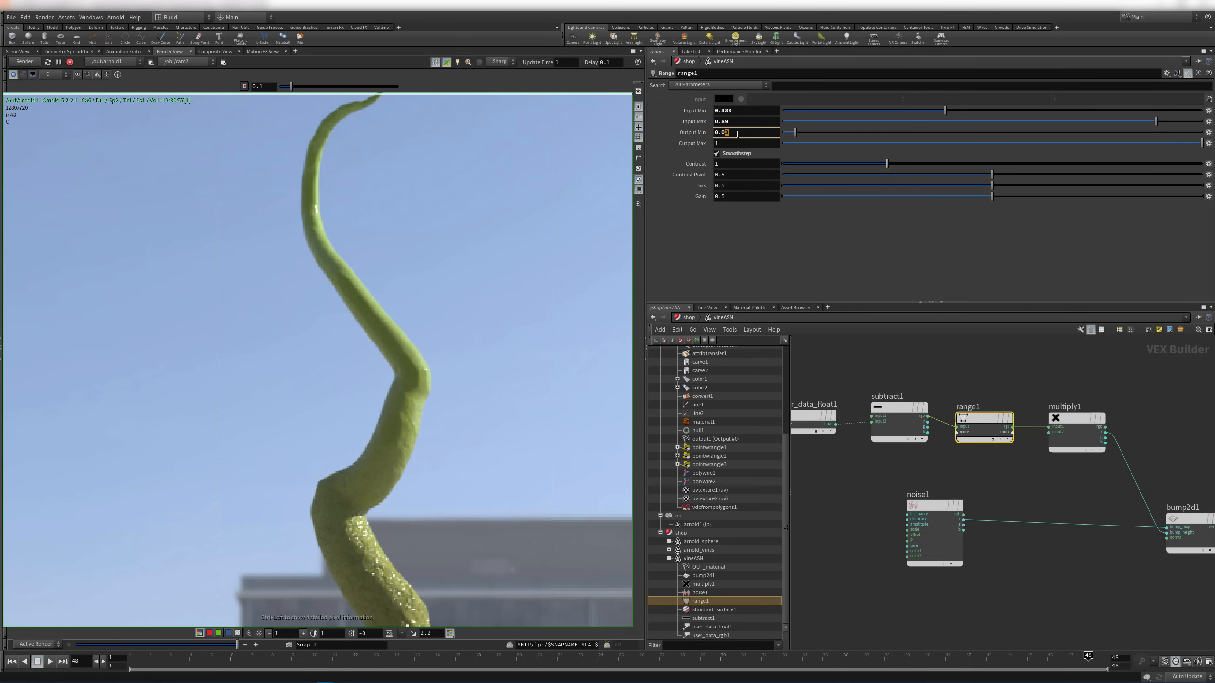
type("1")
key("Return")
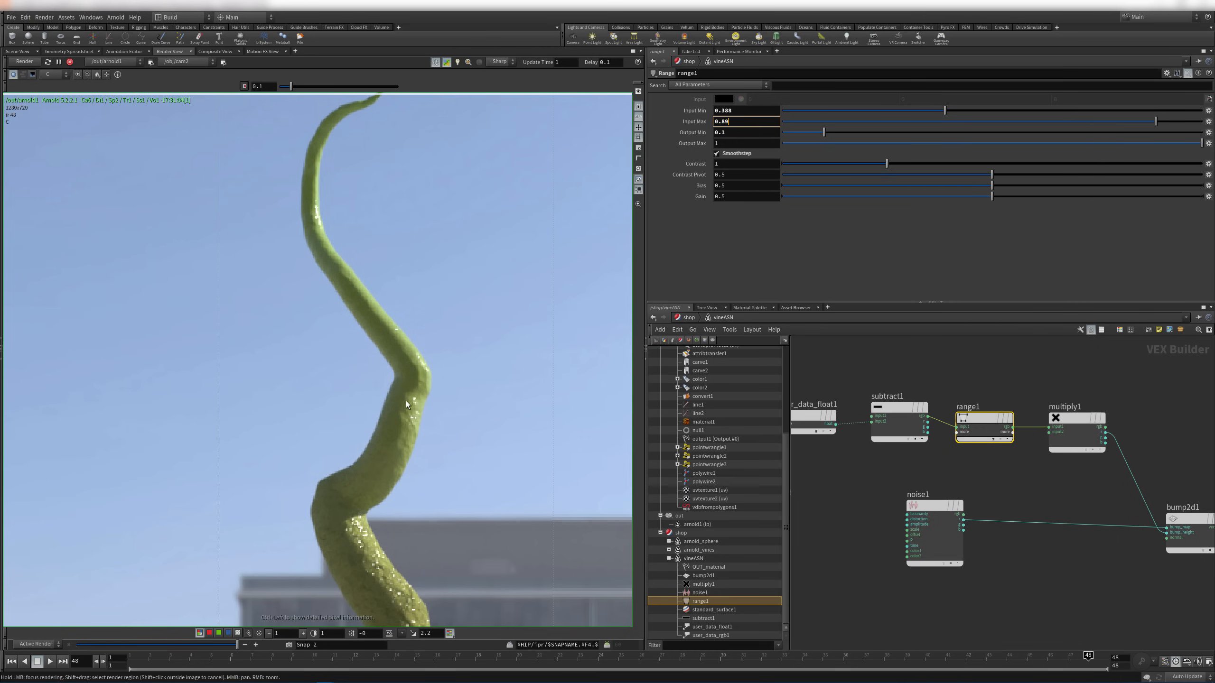
middle_click_drag(340, 617, 334, 255)
scroll(334, 256, "down", 4)
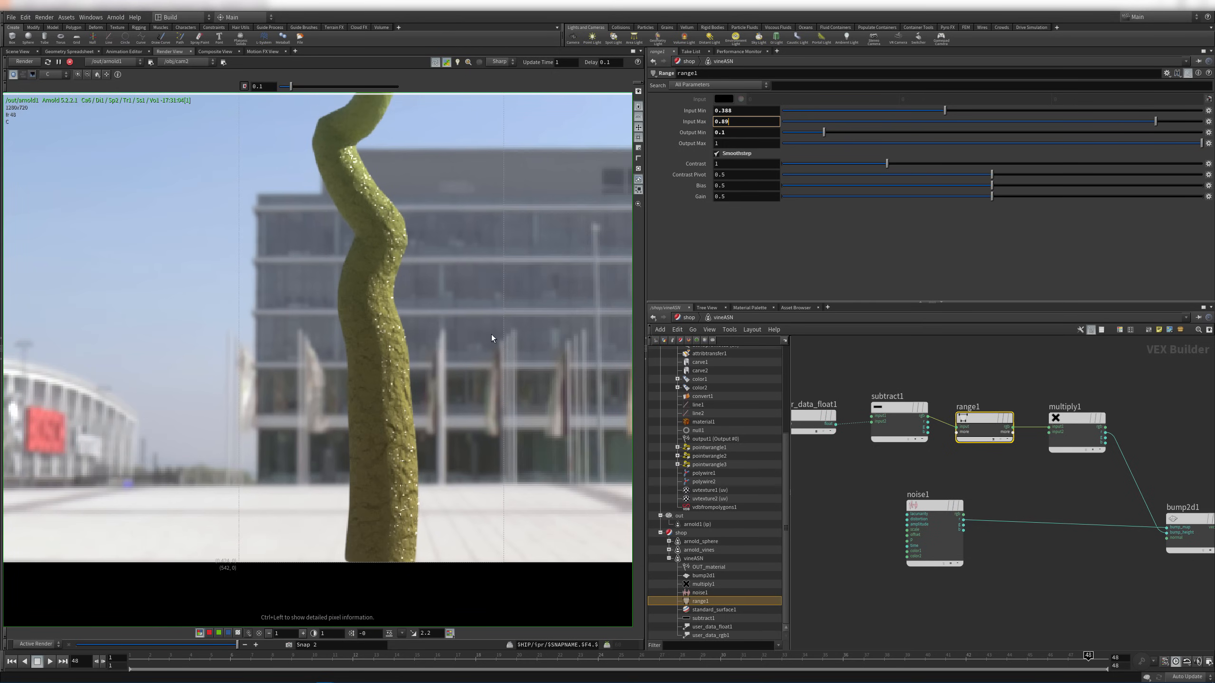
Set multiply1's Input2 value to 0.005 and inspect the subtler bump along the vine
left_click(1069, 426)
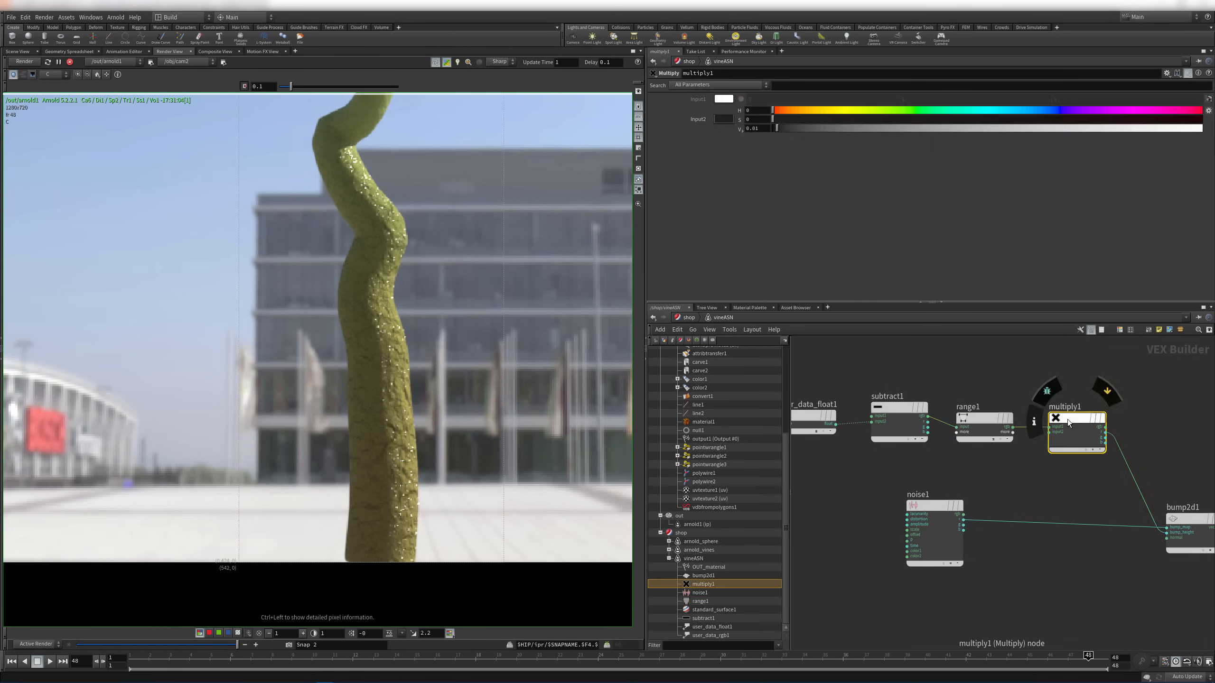
left_click(755, 129)
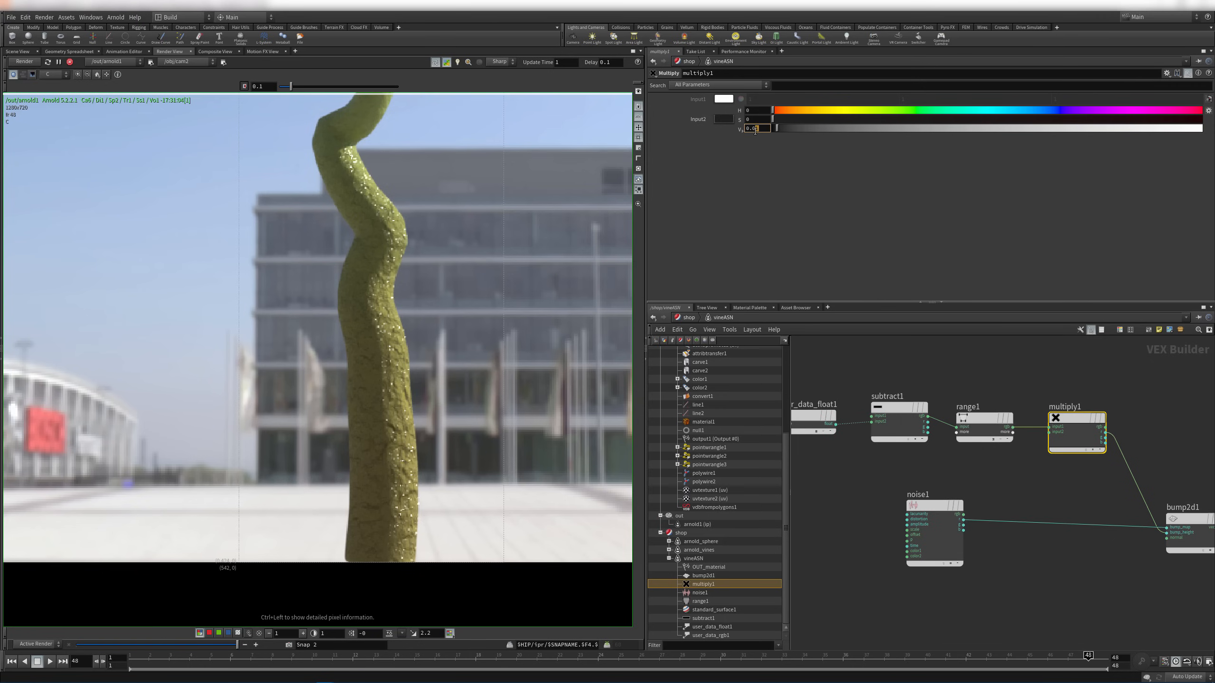
type("05")
key("Return")
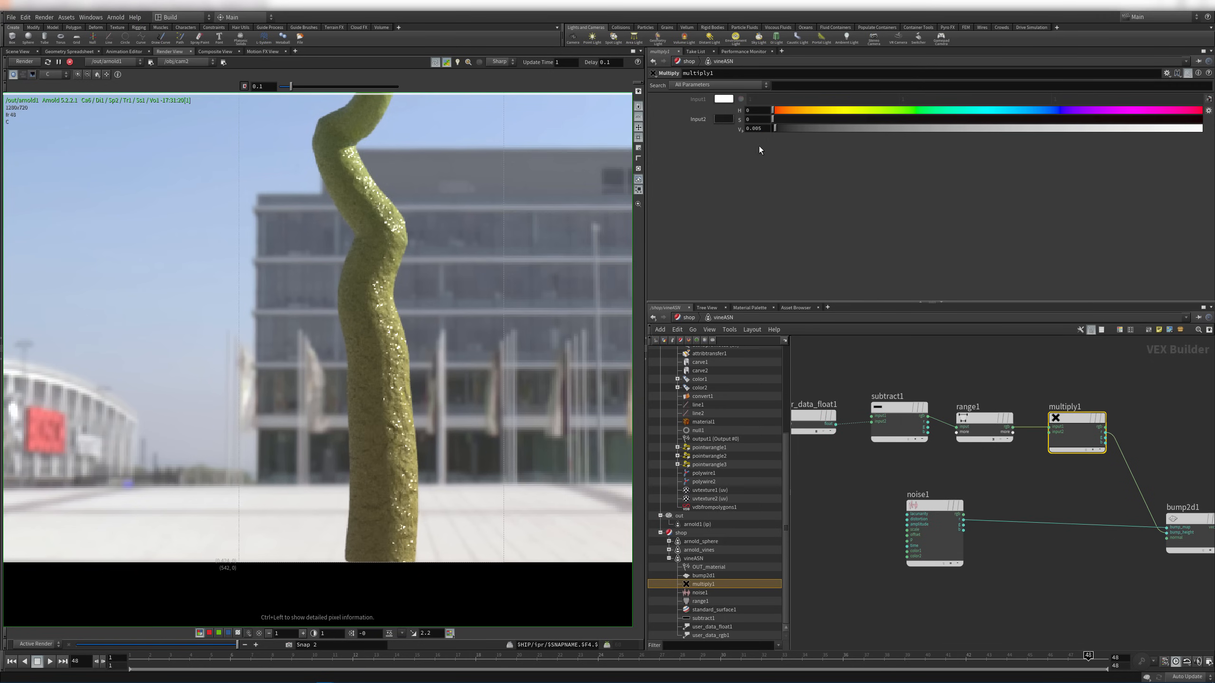
middle_click_drag(439, 191, 408, 445)
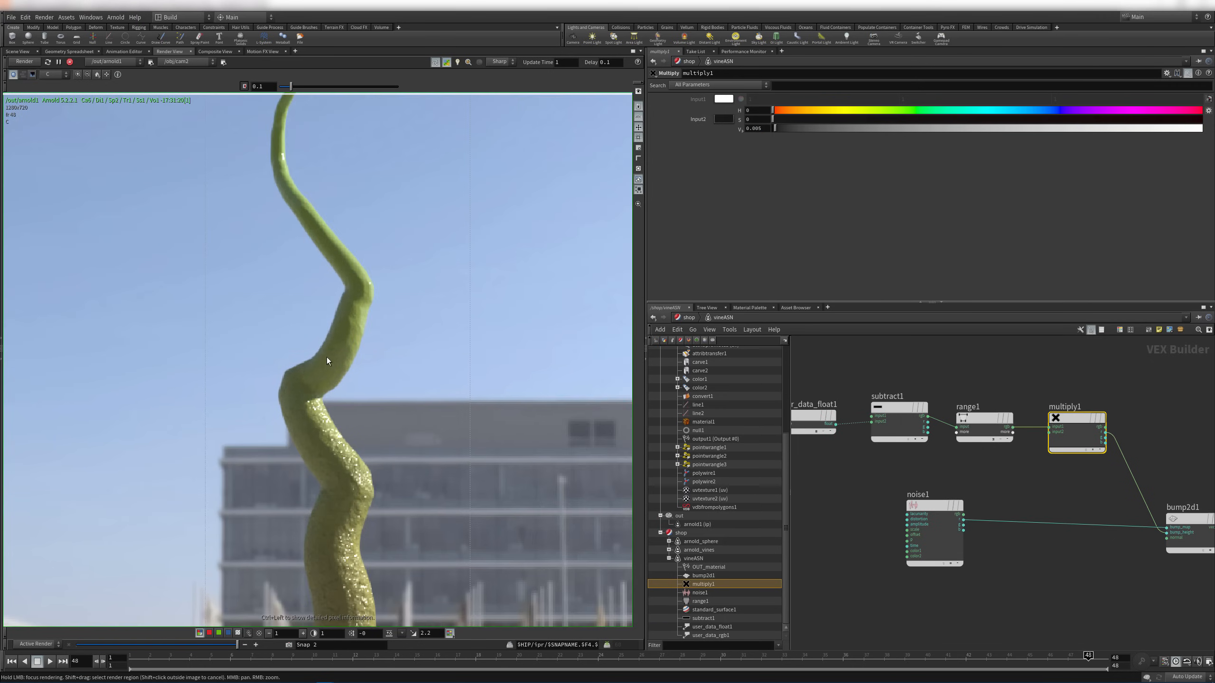
middle_click_drag(327, 279, 380, 401)
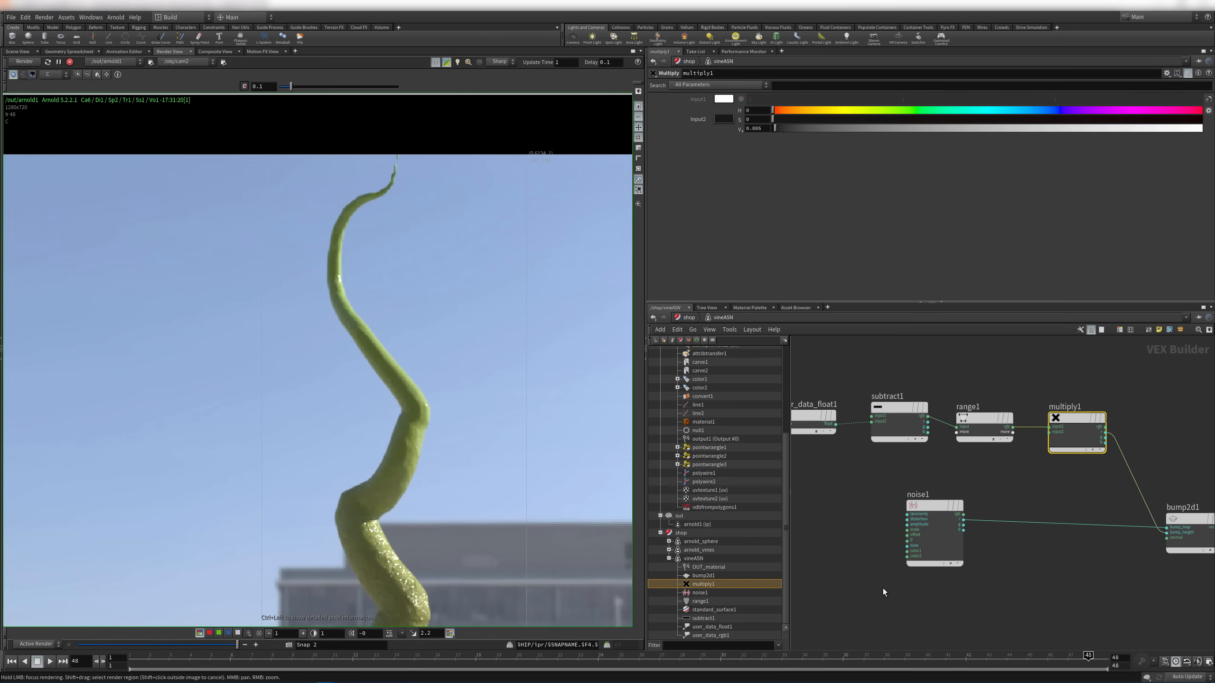
middle_click_drag(485, 381, 451, 274)
right_click_drag(473, 343, 293, 343)
left_click(905, 458)
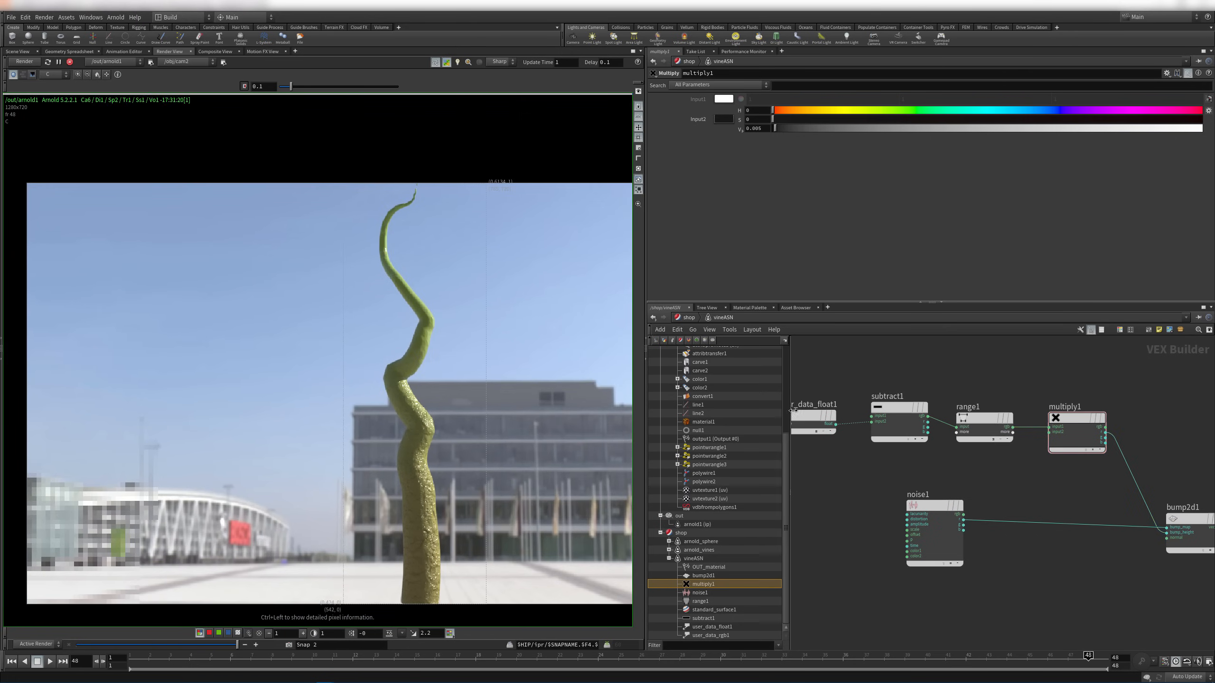
Add a Color Correct node between user_data_rgb1 and standard_surface1
middle_click_drag(826, 404, 903, 407)
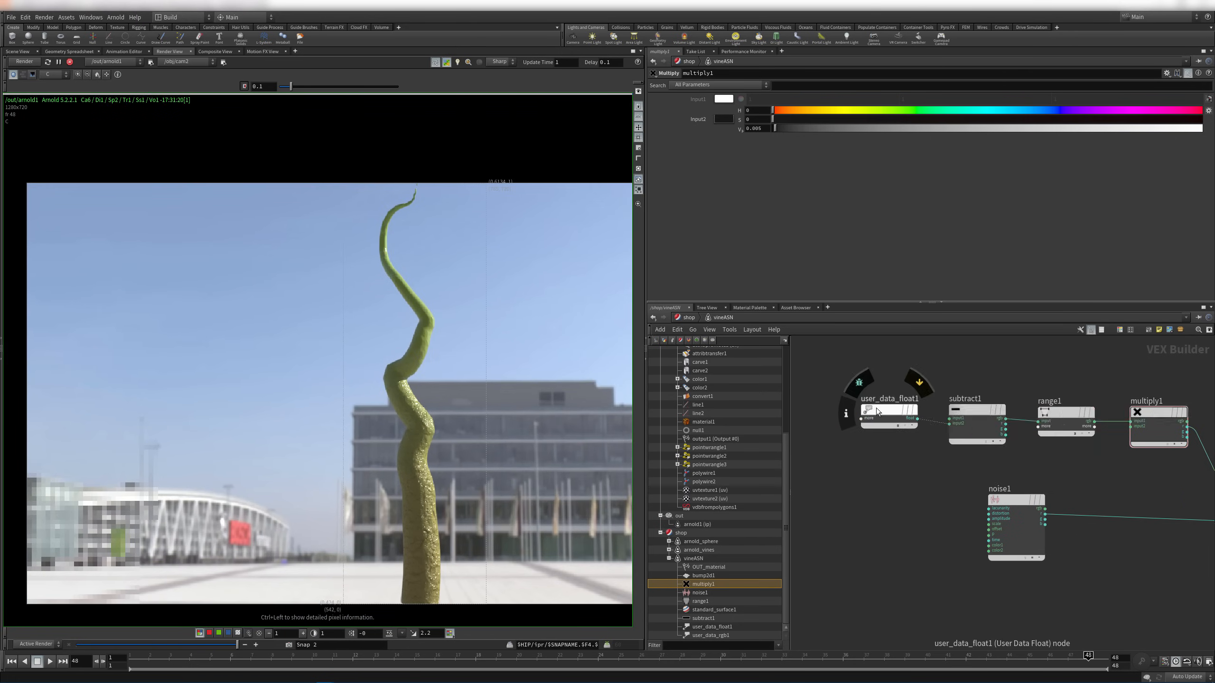
middle_click_drag(1063, 381, 838, 486)
left_click_drag(921, 398, 793, 403)
key("Tab")
type("color")
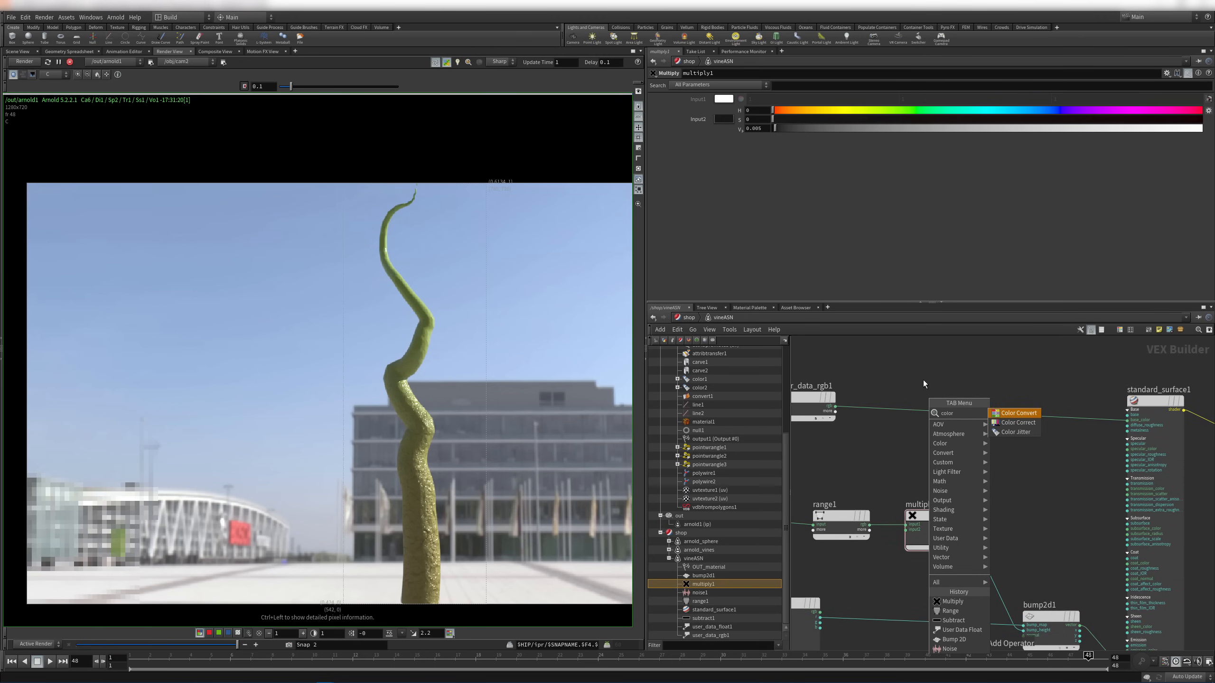
key("Down")
key("Return")
left_click(923, 381)
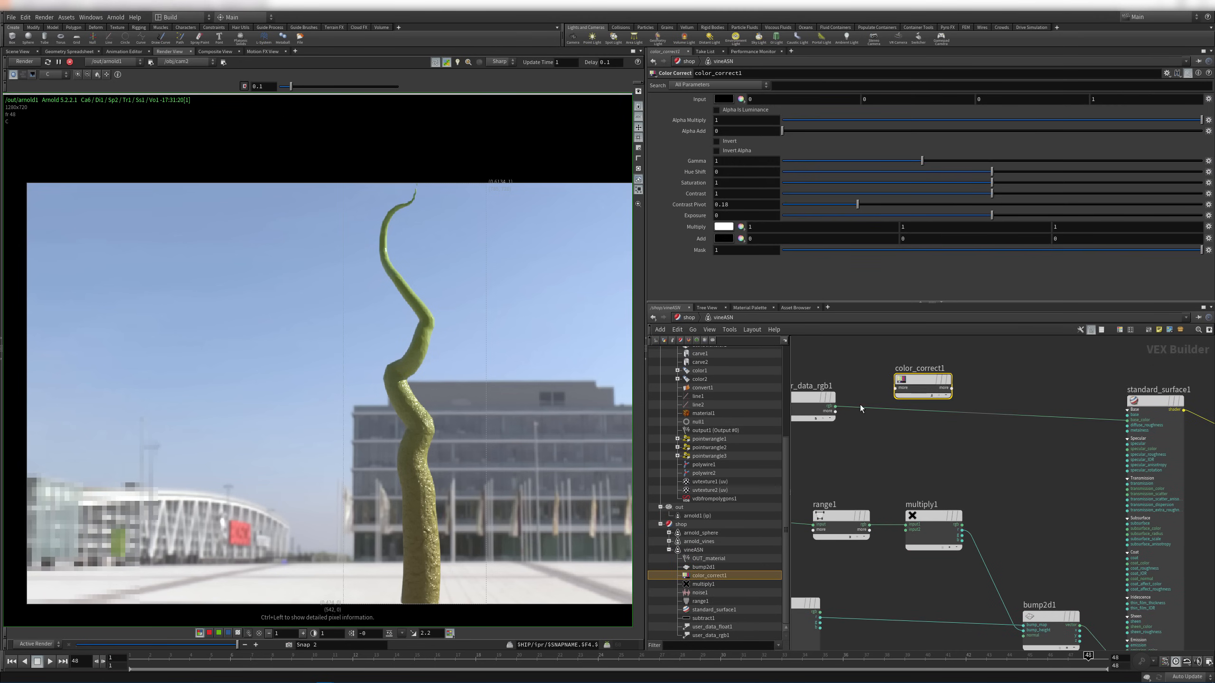
Wire user_data_rgb1 into color_correct1 and its rgba into standard_surface1
left_click_drag(836, 407, 895, 388)
left_click(930, 408)
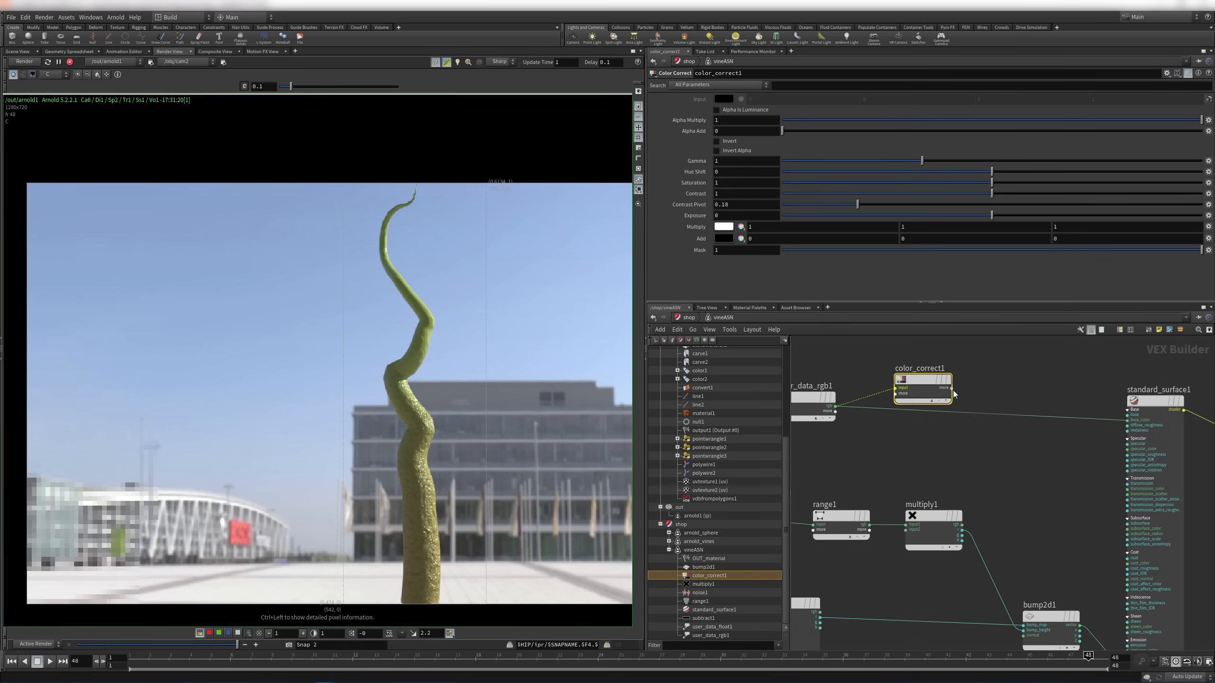
left_click(951, 388)
left_click(961, 408)
left_click_drag(923, 383, 944, 417)
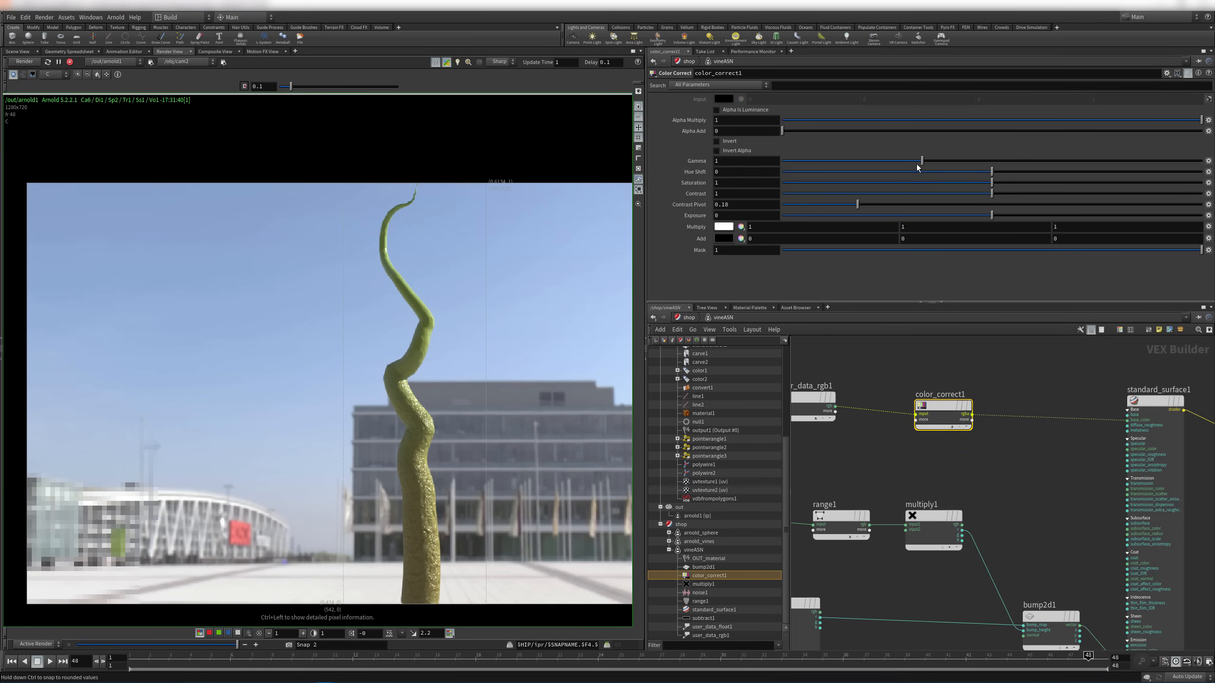
Lower color_correct1's Gamma and reduce Saturation to 0.934
left_click_drag(922, 161, 893, 158)
mouse_move(991, 182)
left_mouse_down()
mouse_move(960, 183)
mouse_move(977, 184)
left_mouse_up()
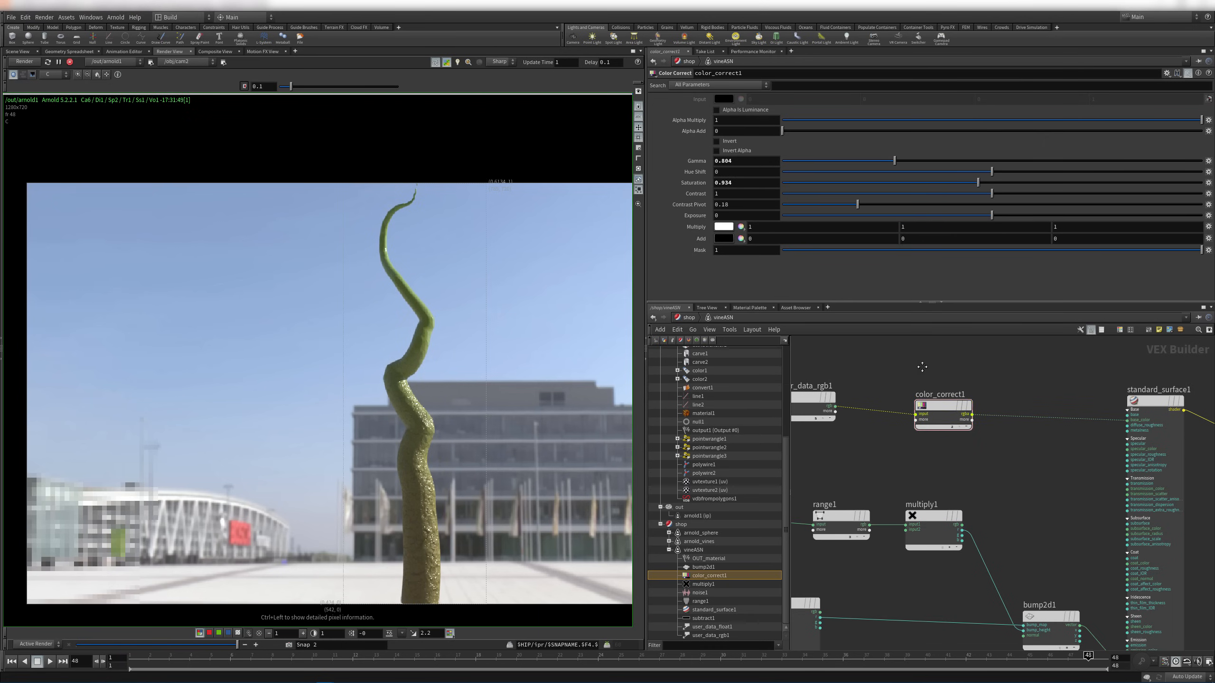
middle_click_drag(922, 366, 1053, 343)
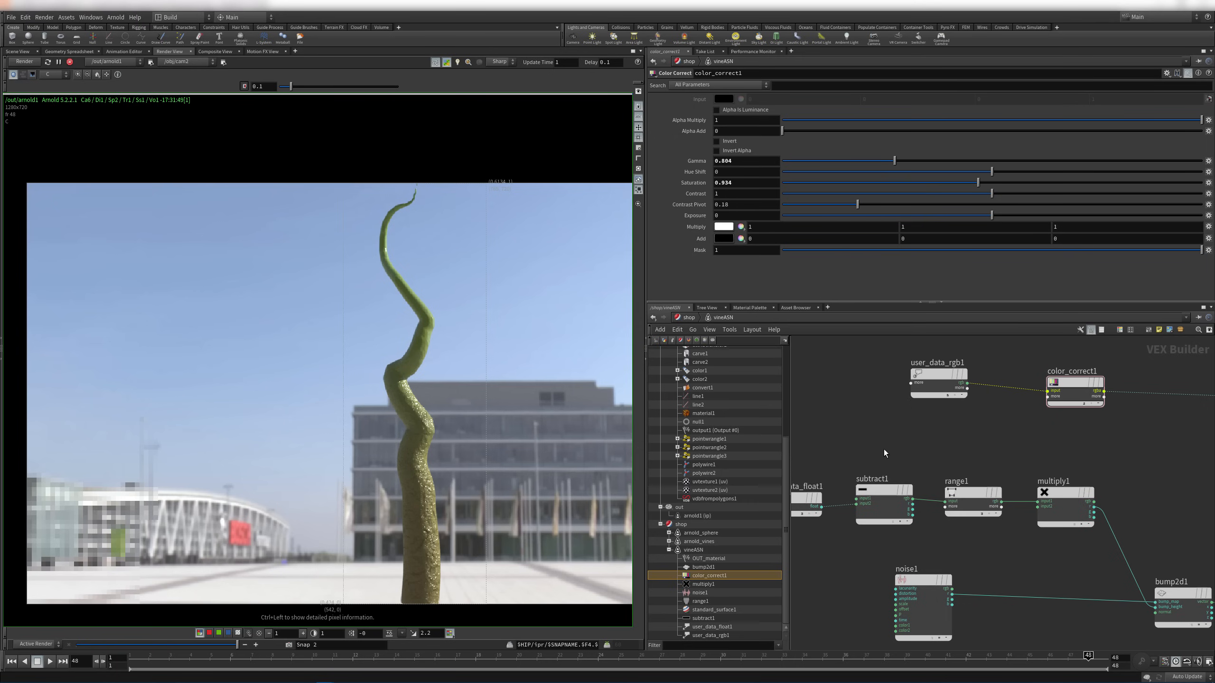
Connect range1's r output to color_correct1's Mask input
middle_click_drag(868, 443, 923, 432)
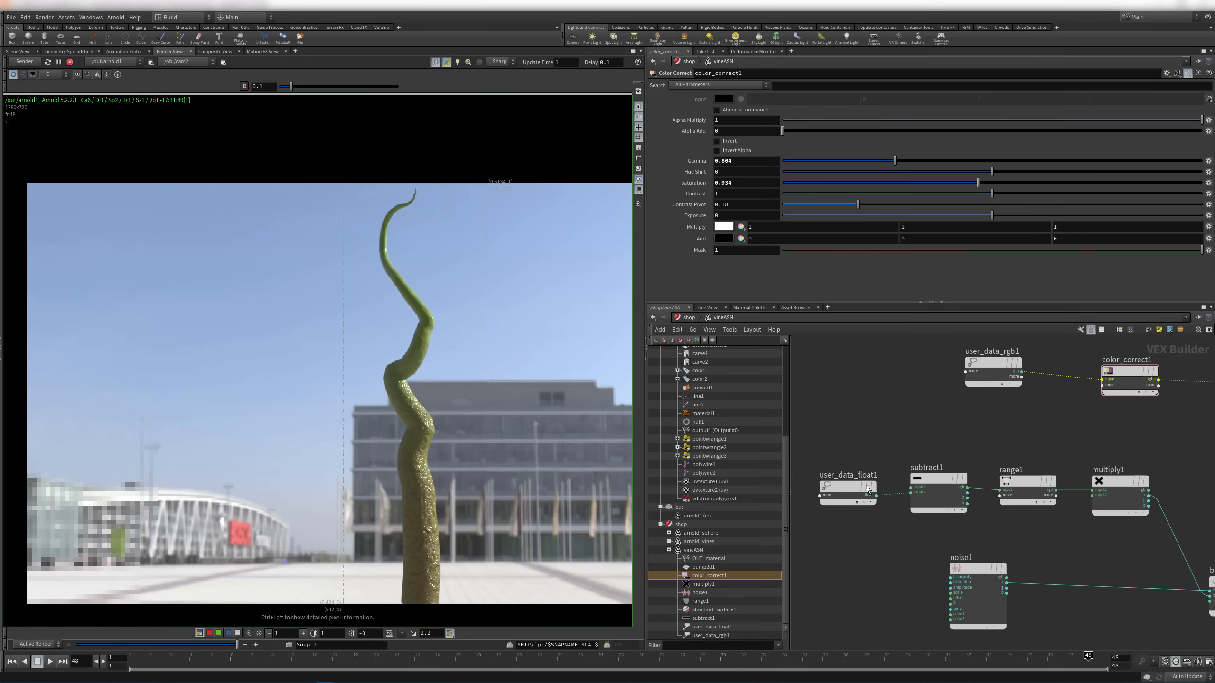
mouse_move(894, 482)
scroll(942, 456, "up", 3)
middle_click_drag(946, 460, 928, 464)
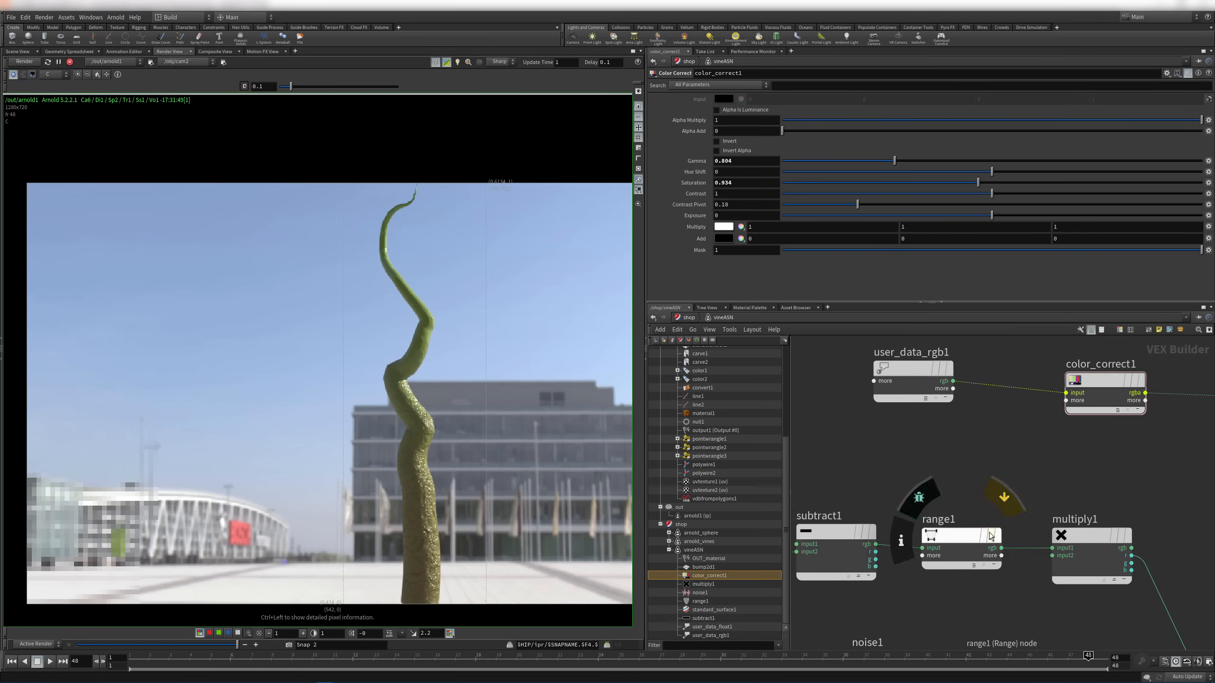
middle_click_drag(1095, 448, 1073, 452)
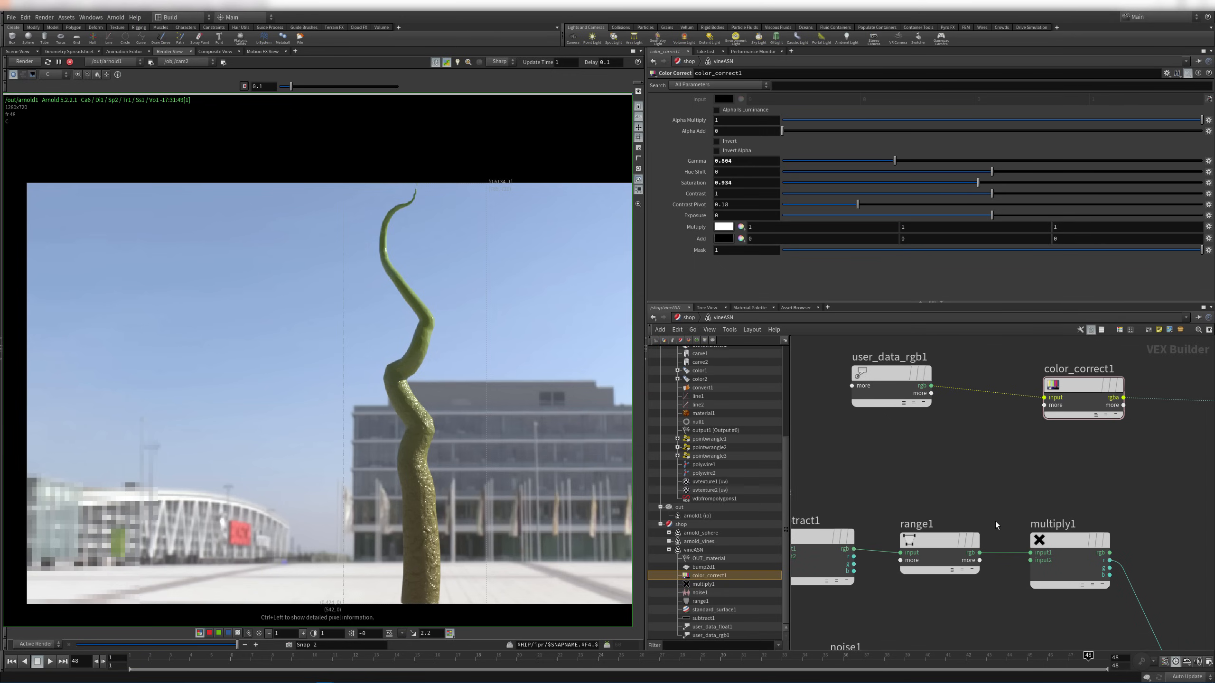
mouse_move(915, 547)
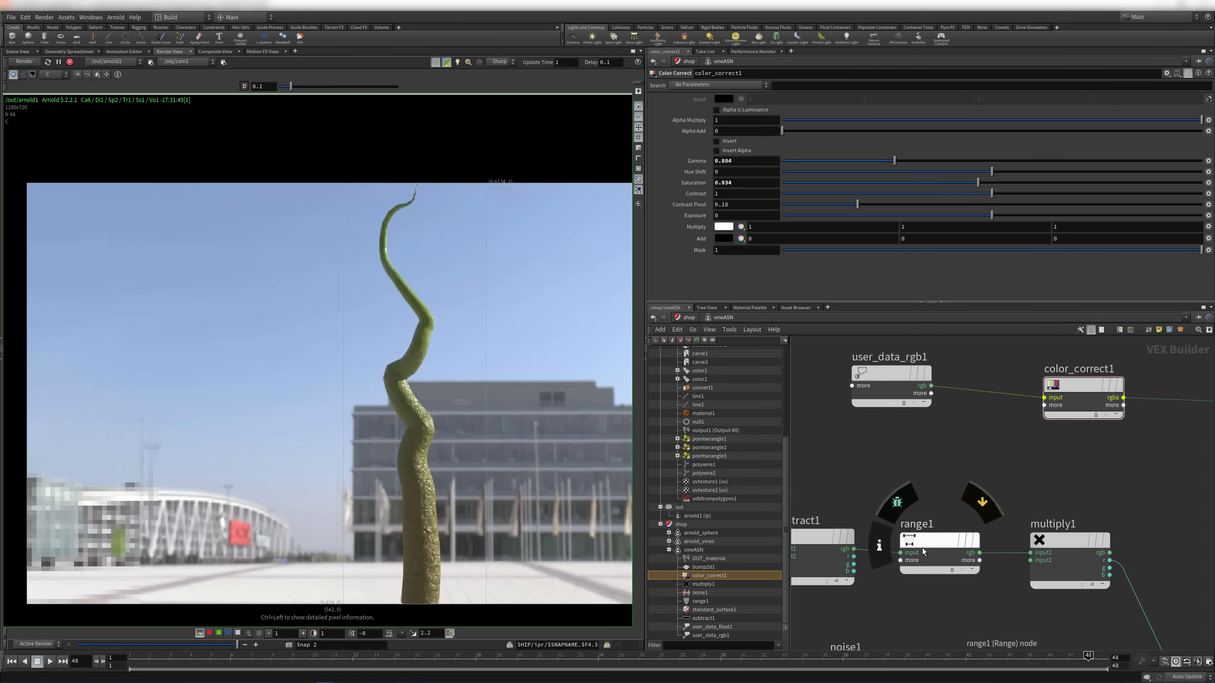
left_click(980, 561)
left_click(996, 582)
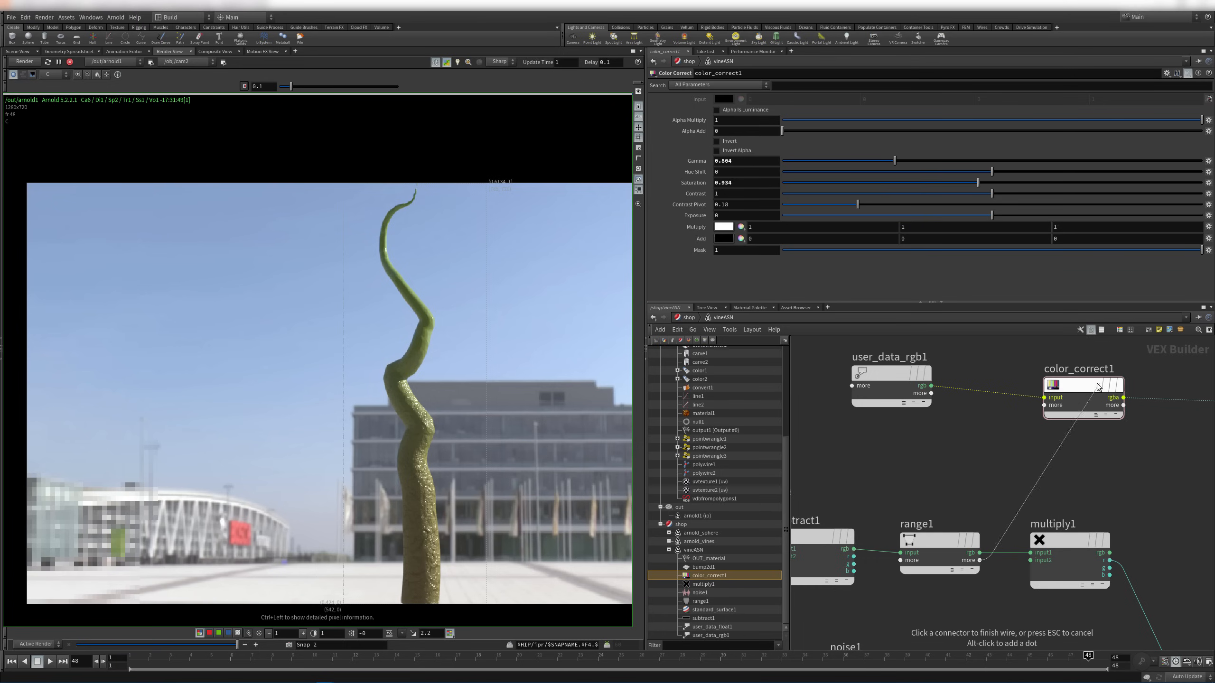
left_click(1050, 408)
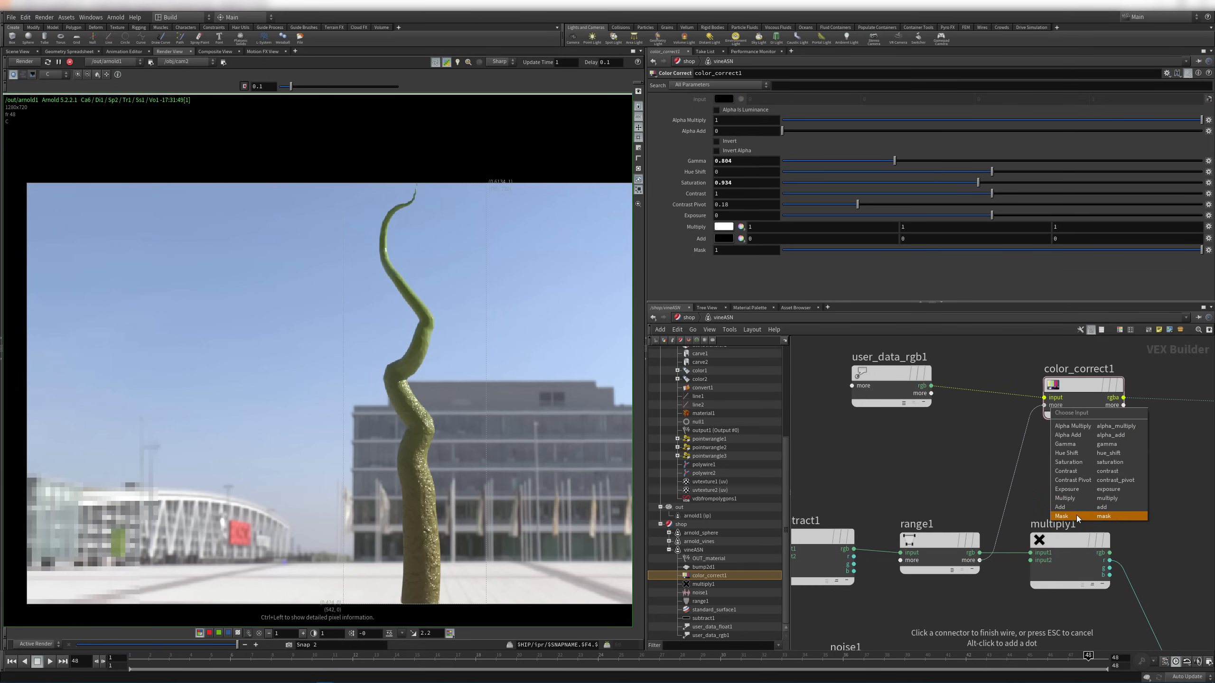
left_click(1076, 515)
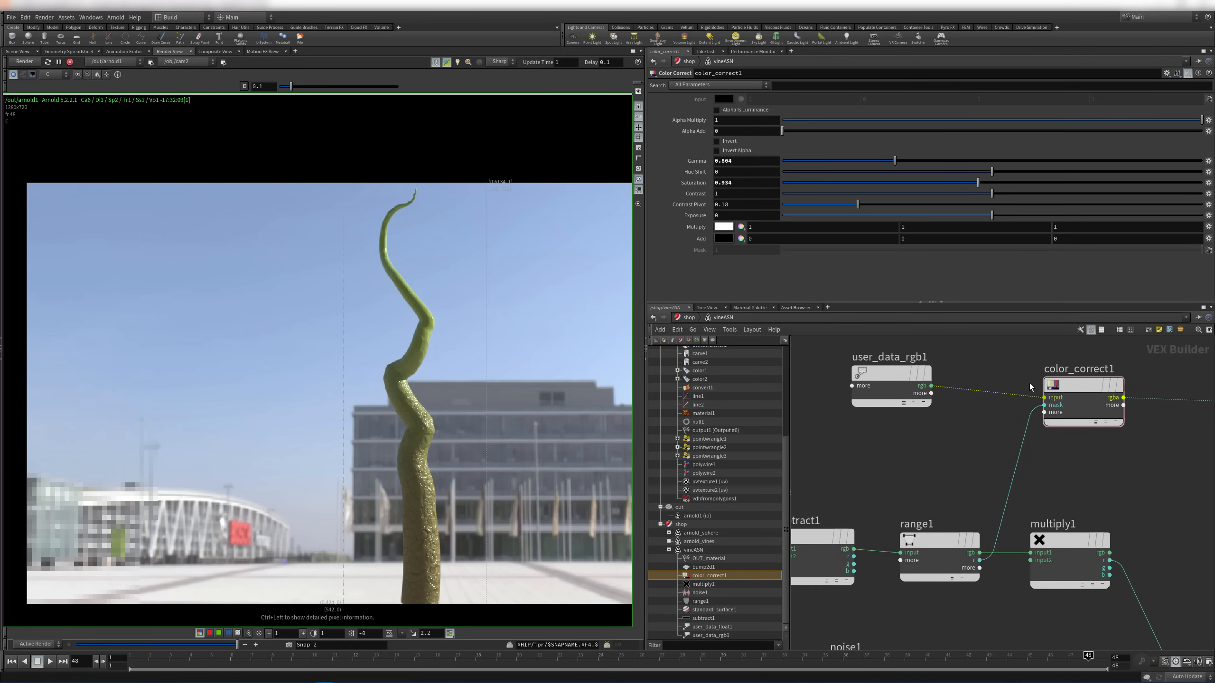
Lower color_correct1's Exposure to -2.87 to darken the masked lower vine
left_click_drag(991, 215, 931, 217)
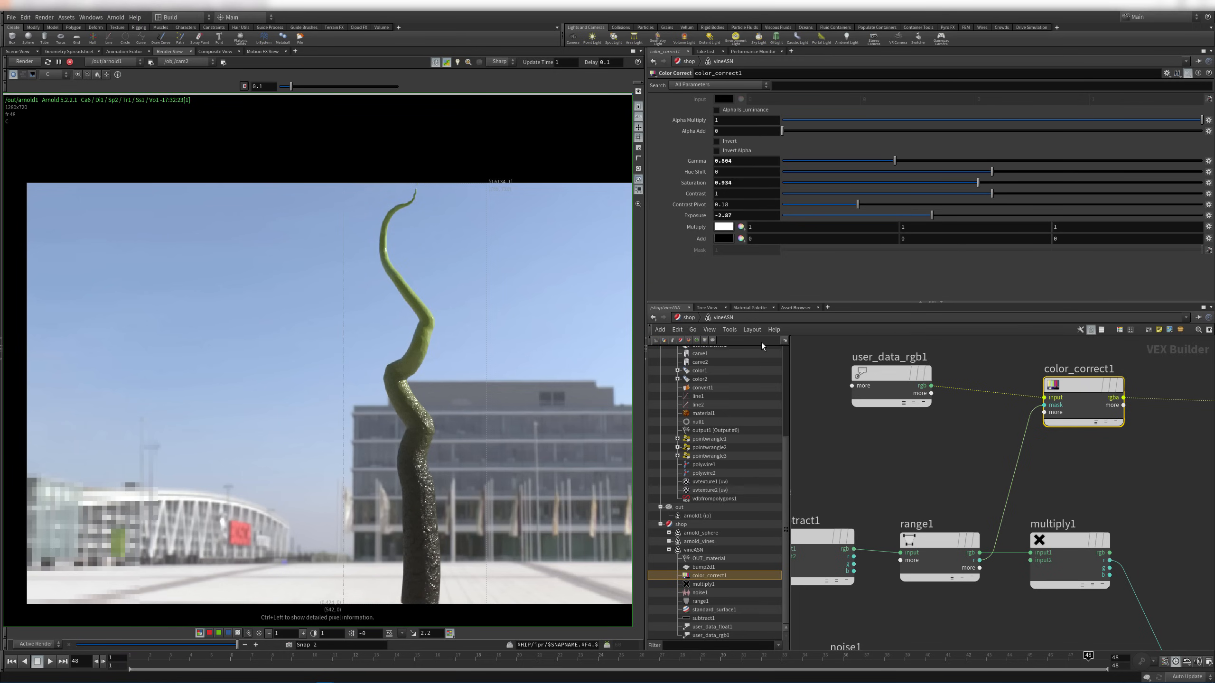
middle_click_drag(478, 350, 443, 314)
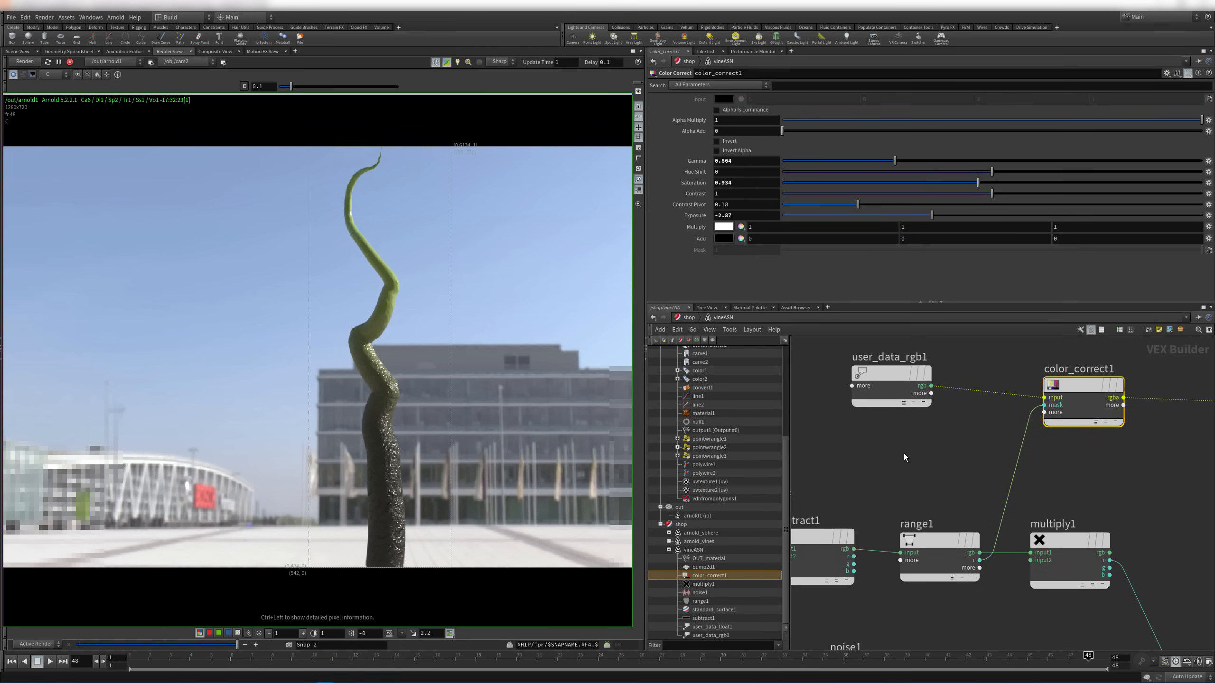
left_click(916, 449)
scroll(920, 445, "down", 3)
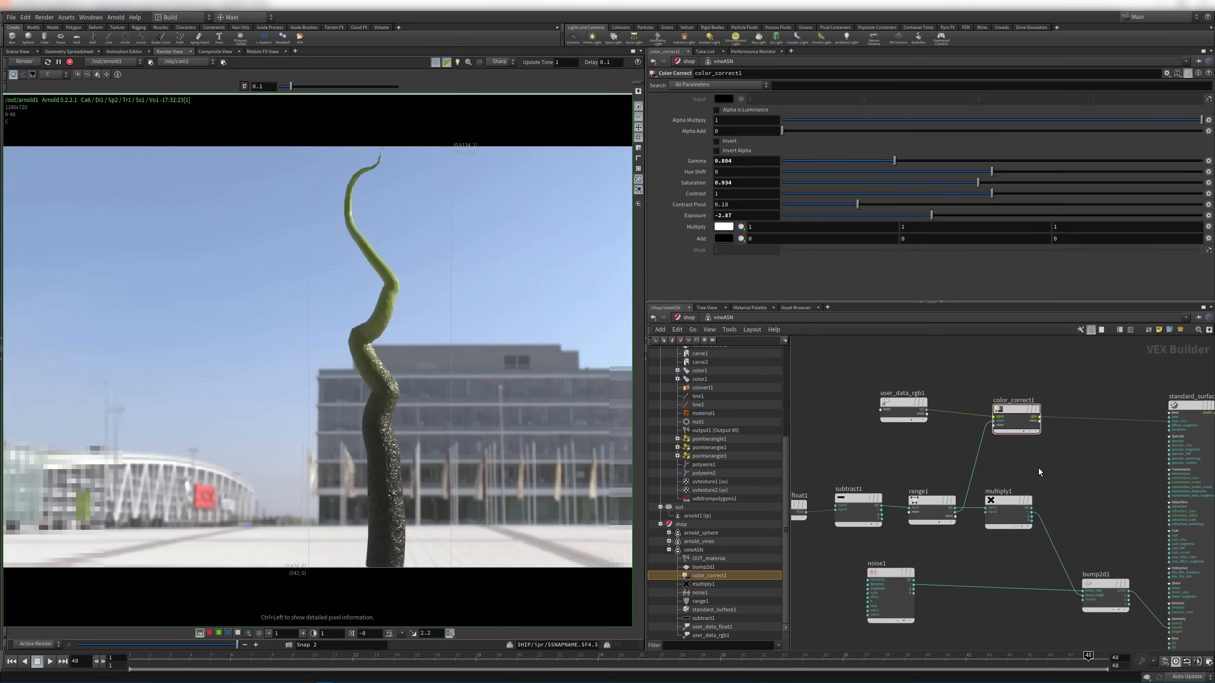
scroll(1044, 495, "down", 5)
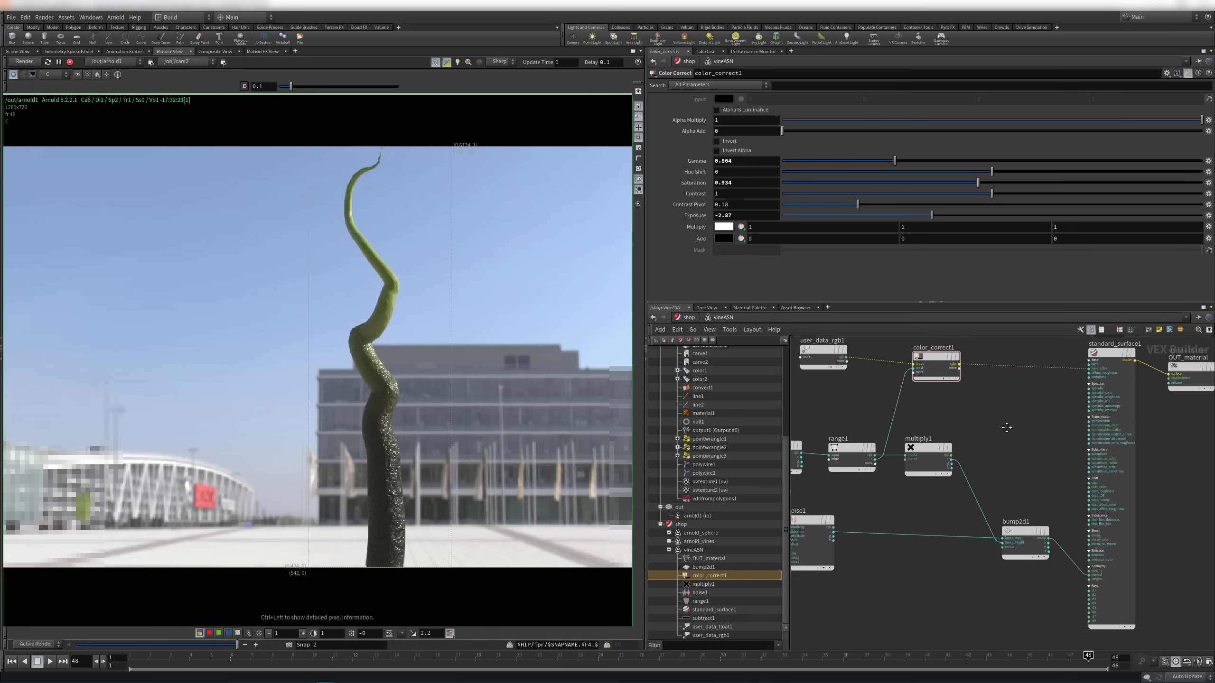
scroll(1140, 435, "up", 4)
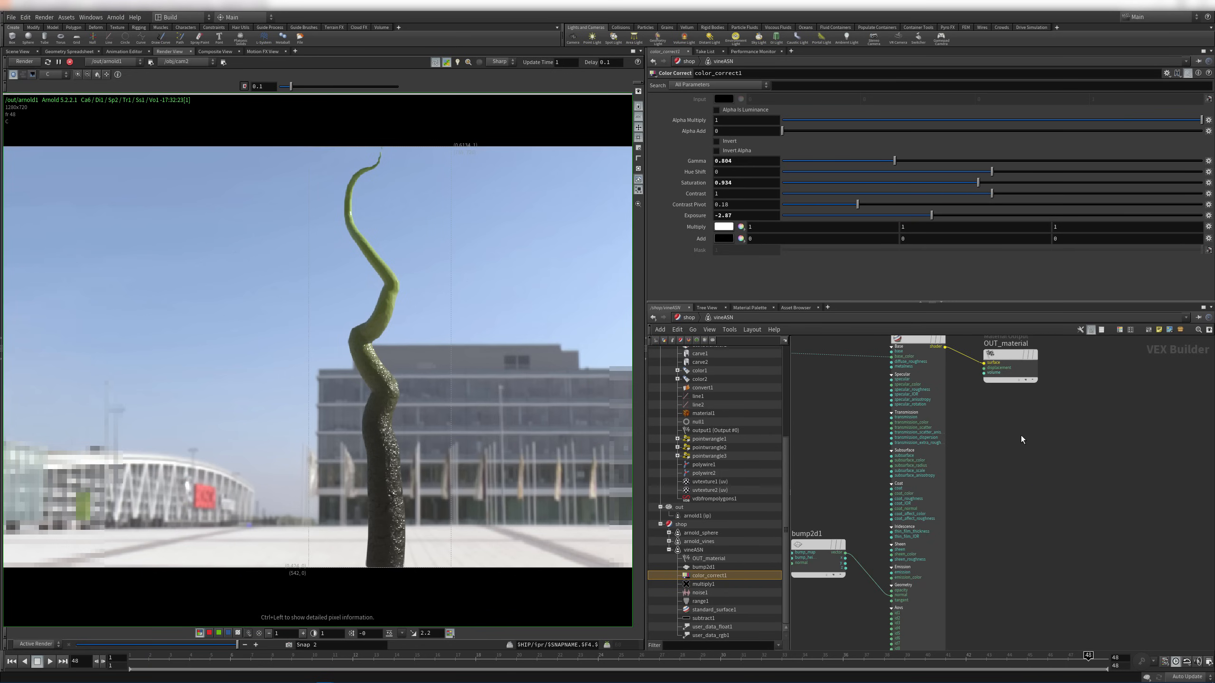
Move six nodes down-left and user_data_rgb1 with color_correct1 left, clearing space
middle_click_drag(1008, 435, 1078, 476)
middle_click_drag(968, 472, 1123, 443)
right_click_drag(1123, 443, 1028, 453)
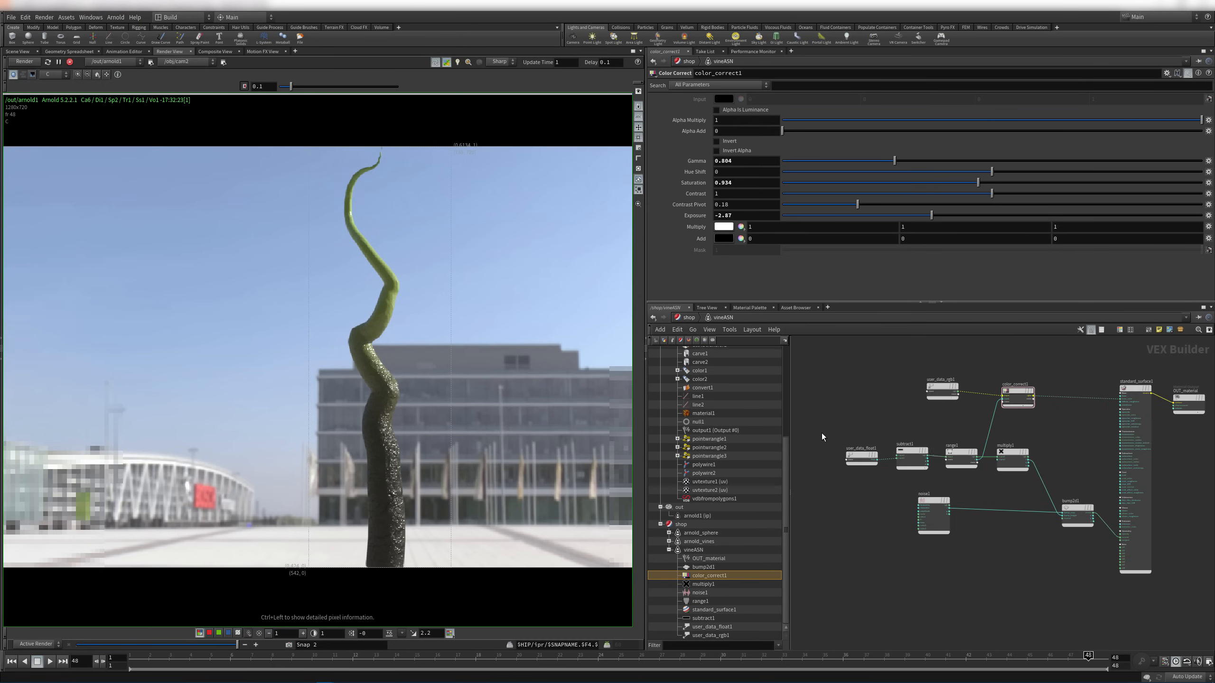
left_click_drag(824, 435, 1084, 517)
left_click_drag(1079, 512, 1055, 568)
left_click(899, 369)
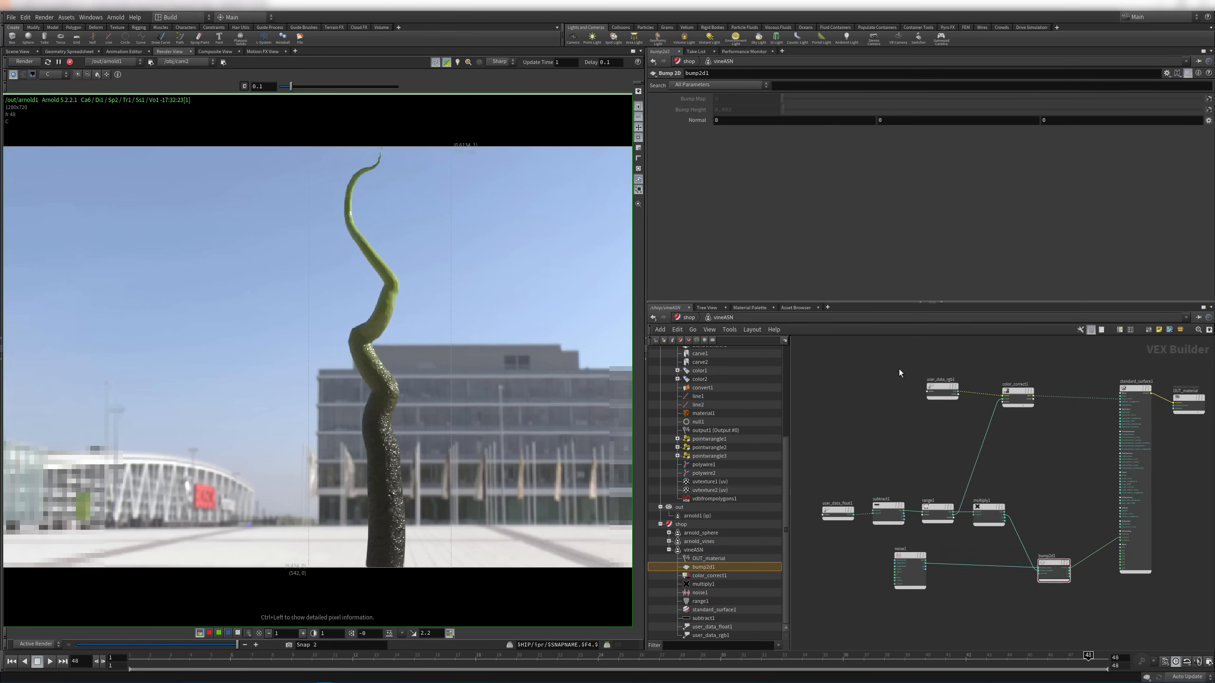
left_click_drag(899, 369, 979, 385)
middle_click_drag(1063, 457, 987, 482)
scroll(958, 440, "up", 2)
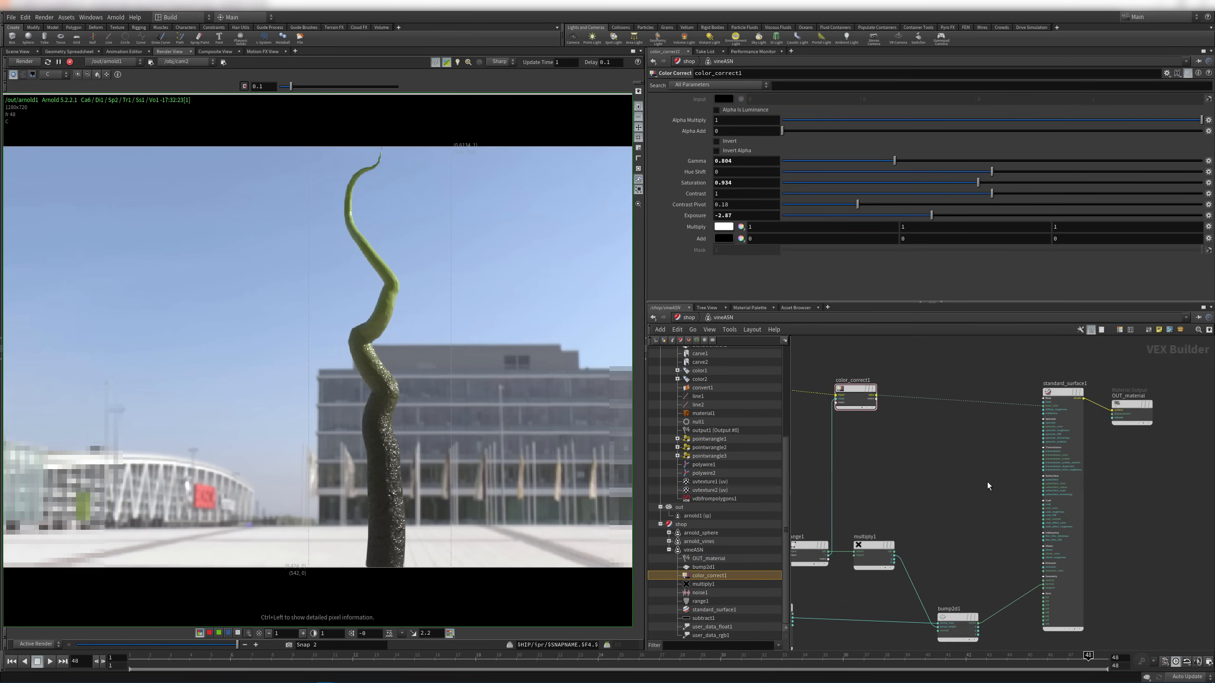
key("Tab")
Add a user_data_float2 node reading the width attribute
type("user")
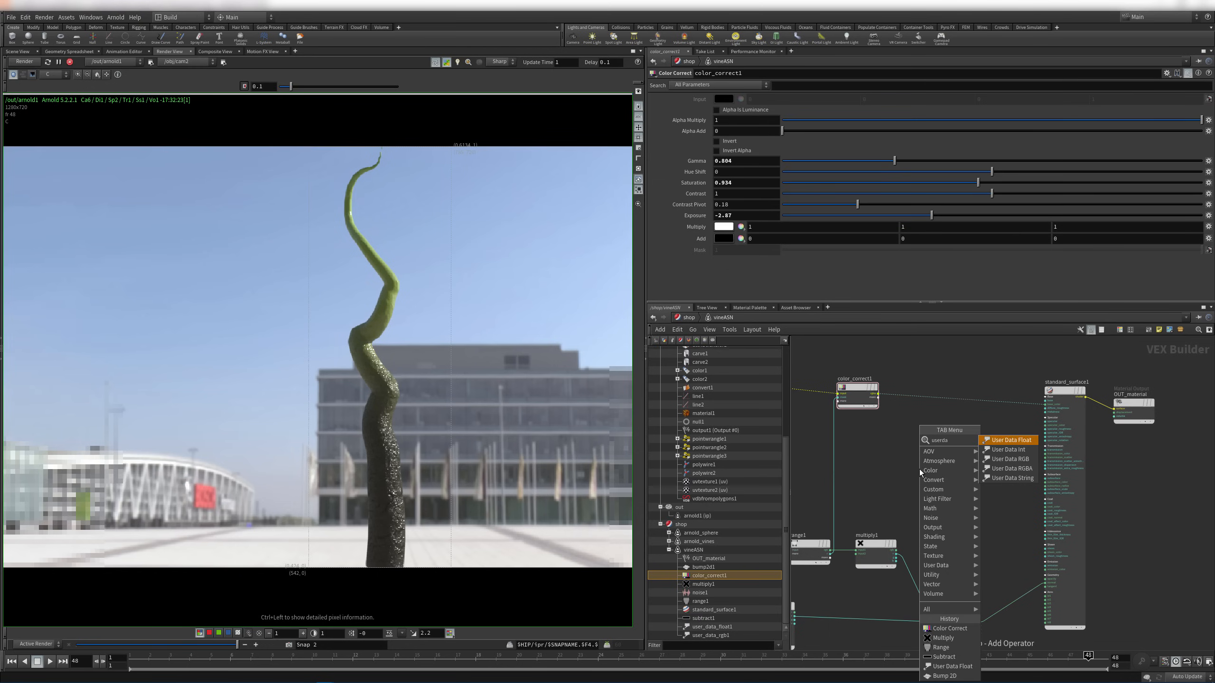
key("Return")
left_click(918, 468)
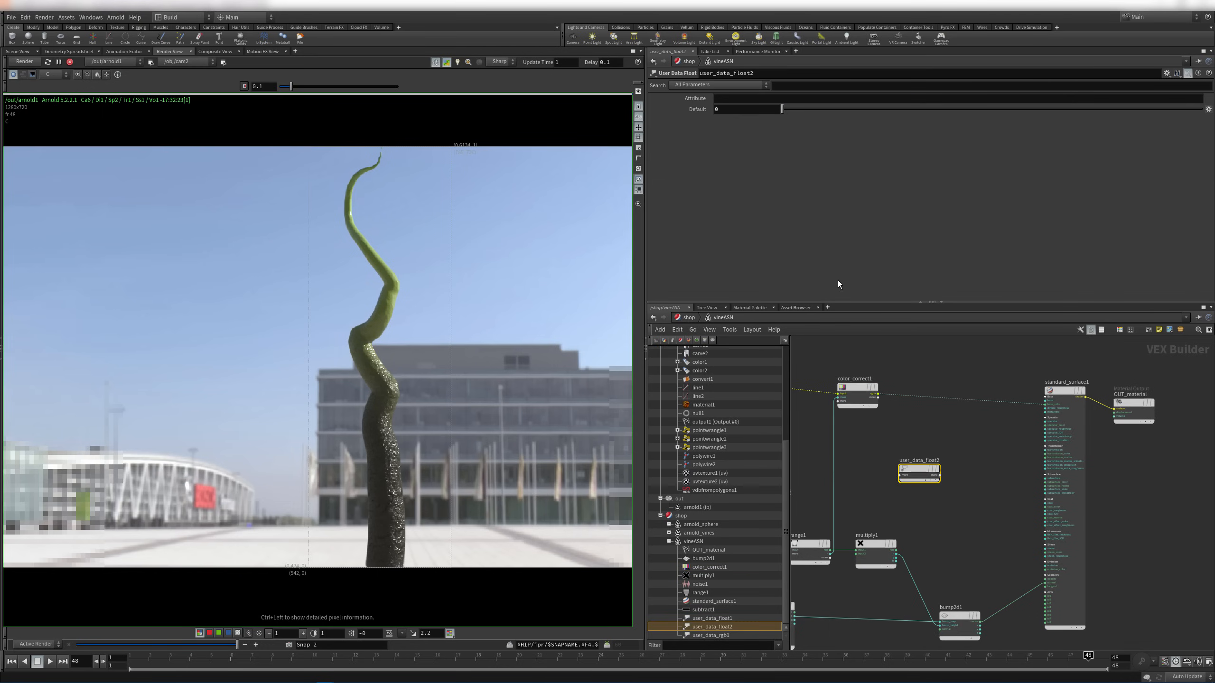
left_click(742, 100)
type("width")
key("Return")
Wire user_data_float2's float output into standard_surface1, turning the vine dark grey
scroll(966, 482, "up", 5)
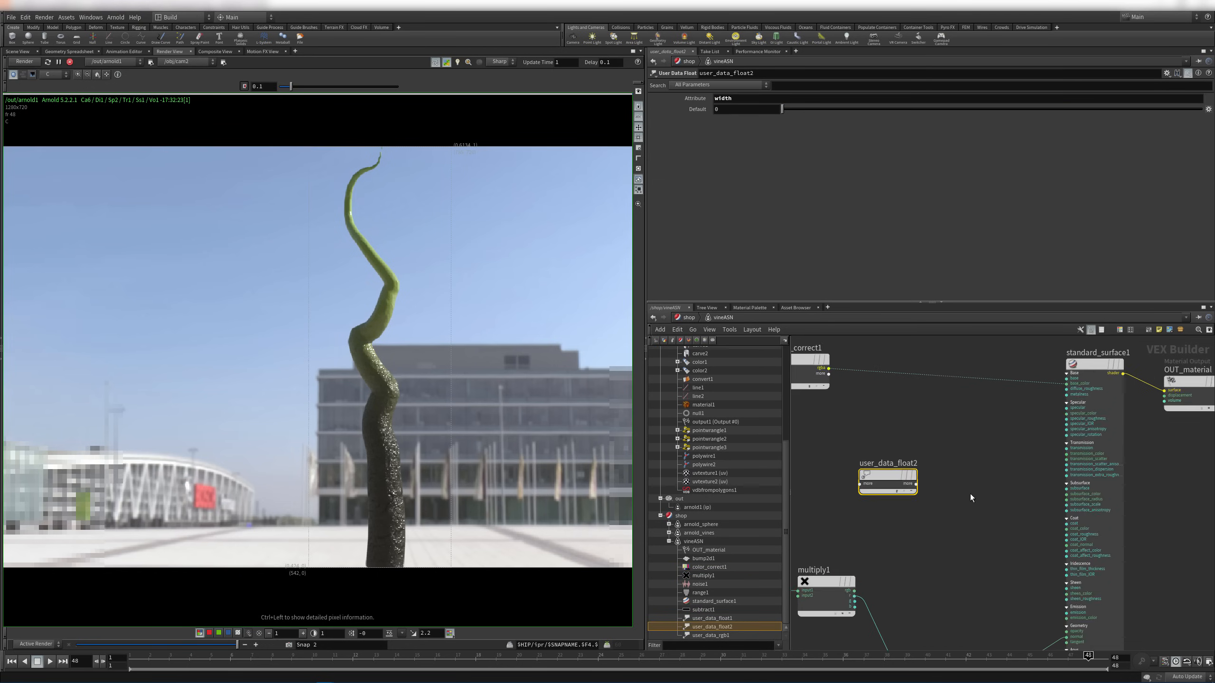
middle_click_drag(993, 465, 927, 482)
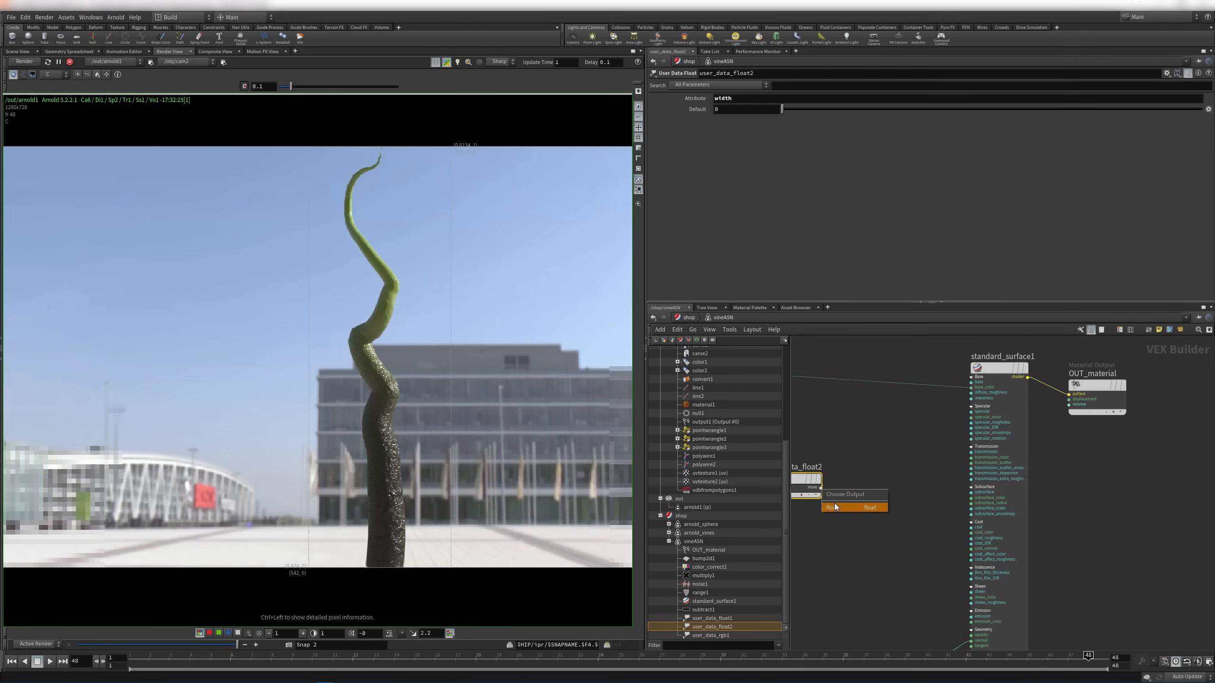
left_click(836, 505)
left_click(971, 433)
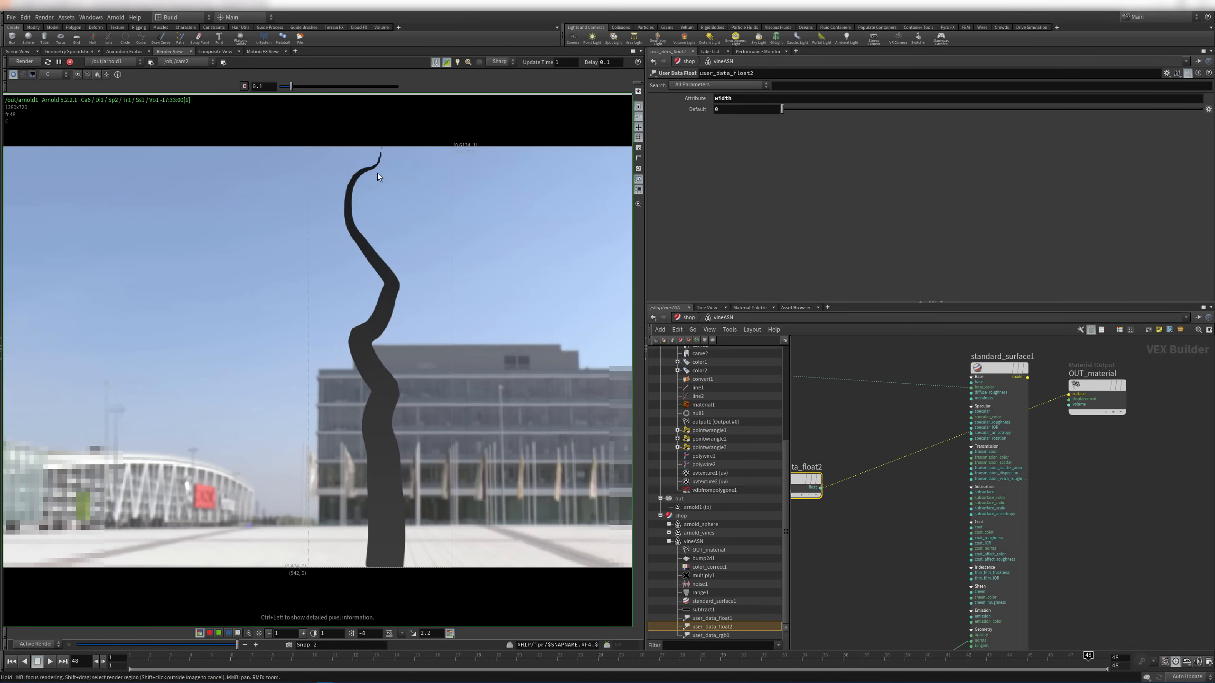
middle_click_drag(812, 443, 895, 366)
scroll(851, 411, "up", 3)
key("Tab")
Insert a range2 node on the shader wire, fed by user_data_float2's float output
type("range")
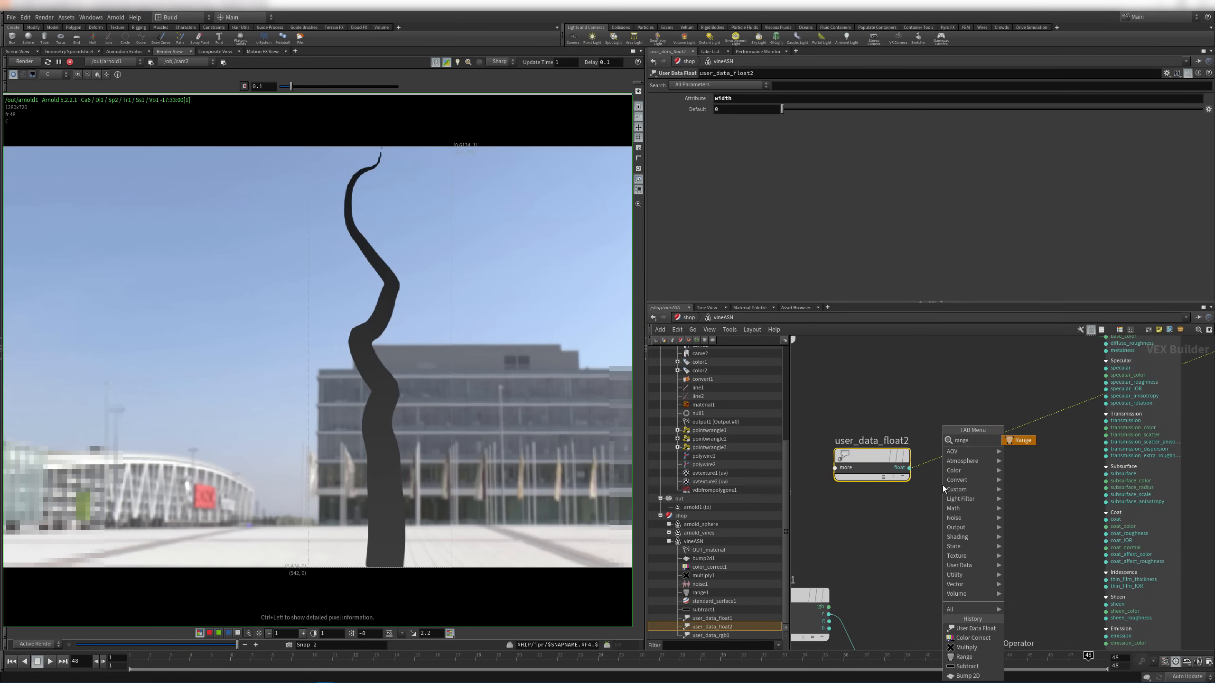
key("Return")
left_click(974, 443)
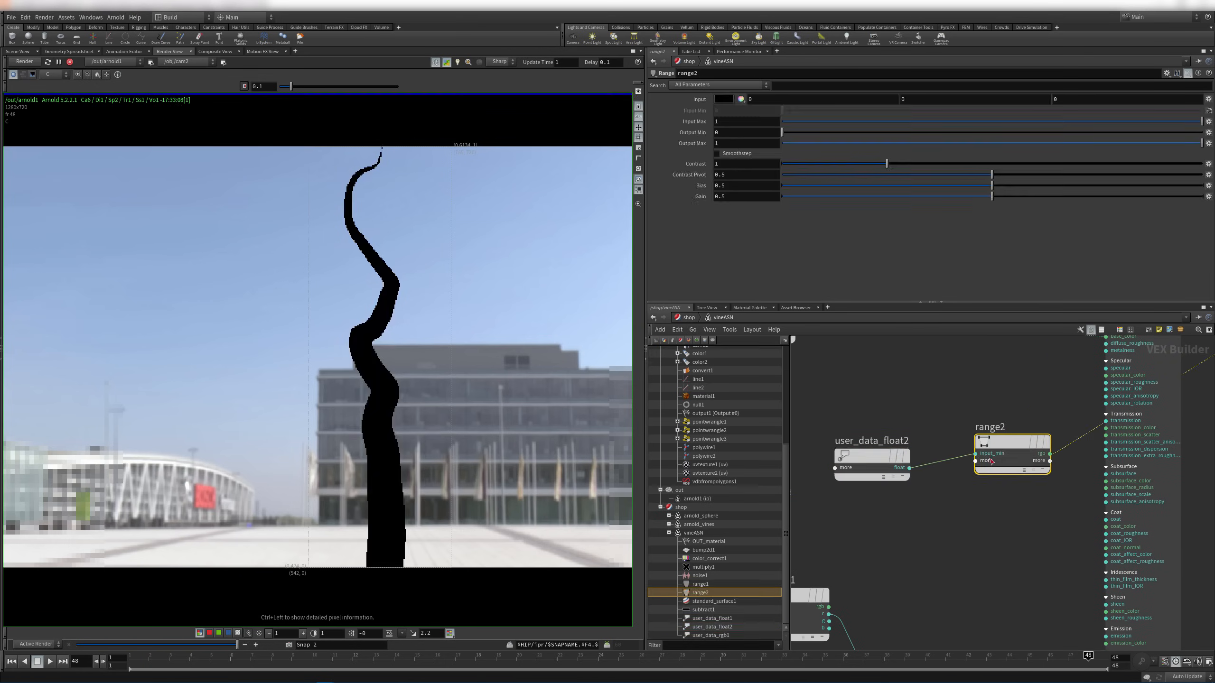
left_click_drag(899, 473, 903, 466)
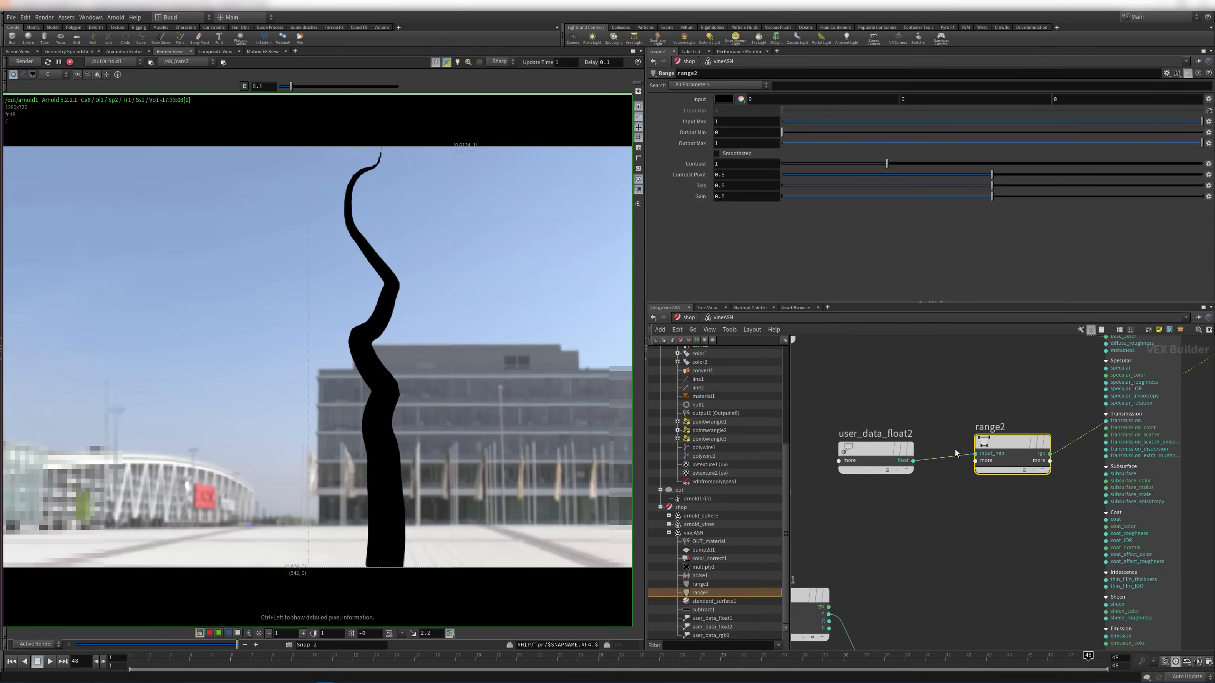
key("y")
left_click_drag(939, 424, 926, 480)
left_click(914, 461)
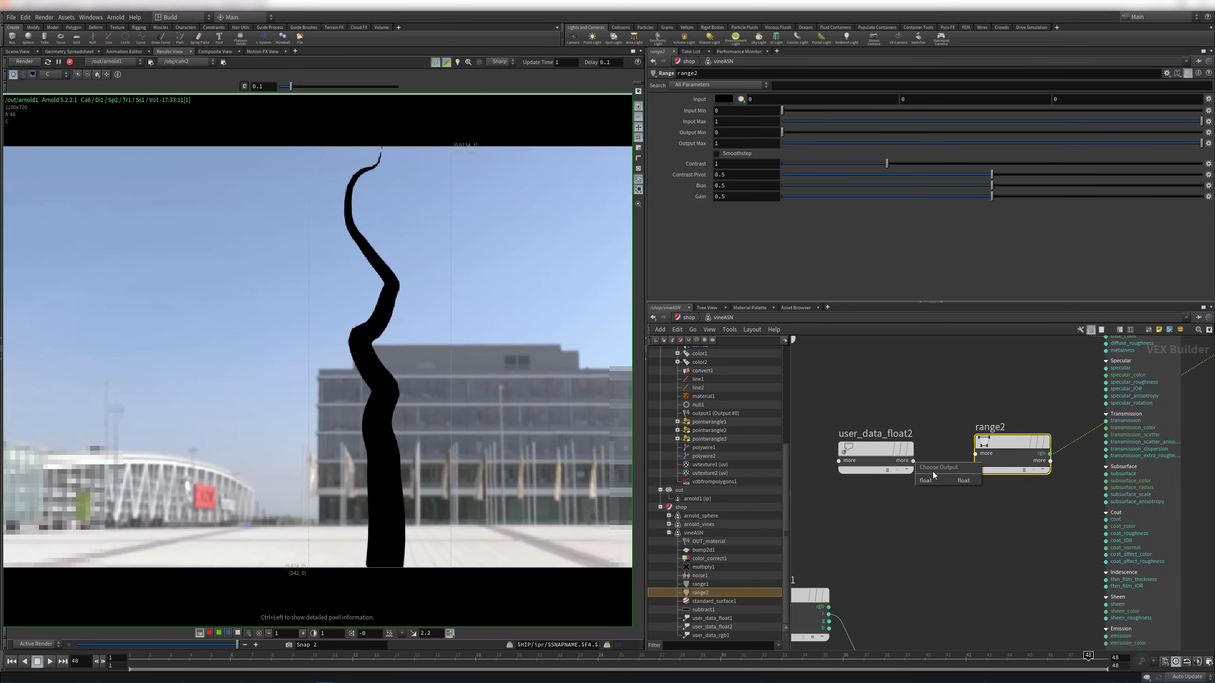
left_click(919, 480)
left_click(976, 455)
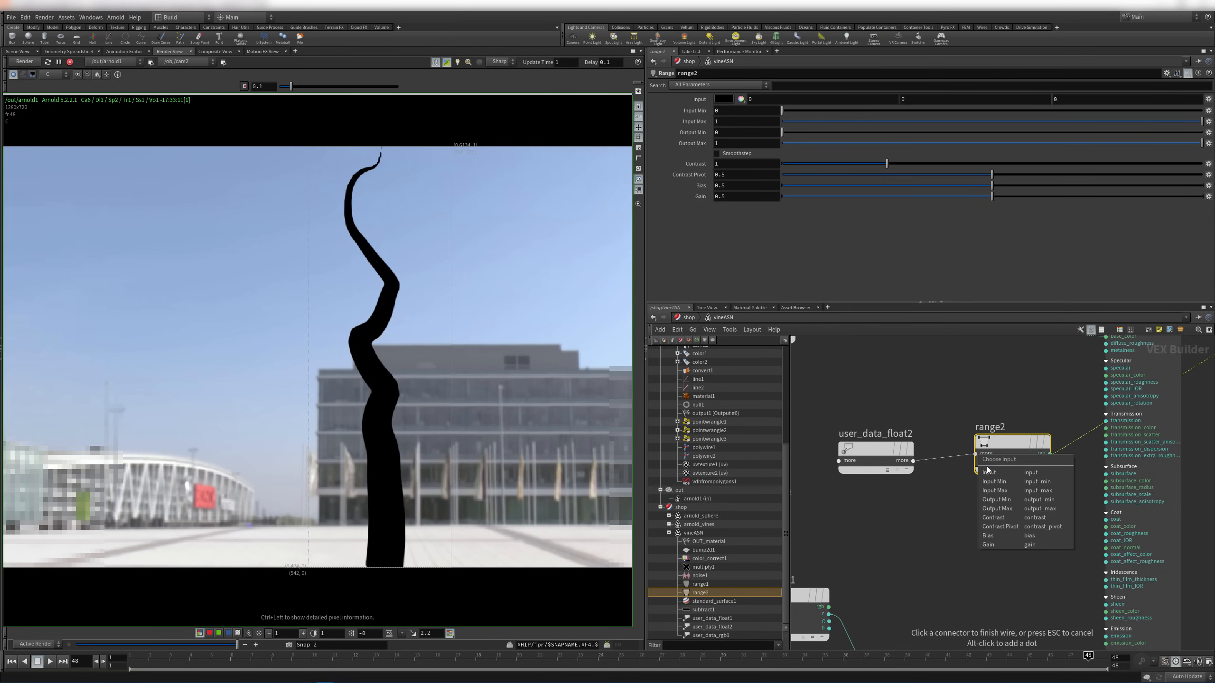
left_click_drag(1010, 448, 983, 452)
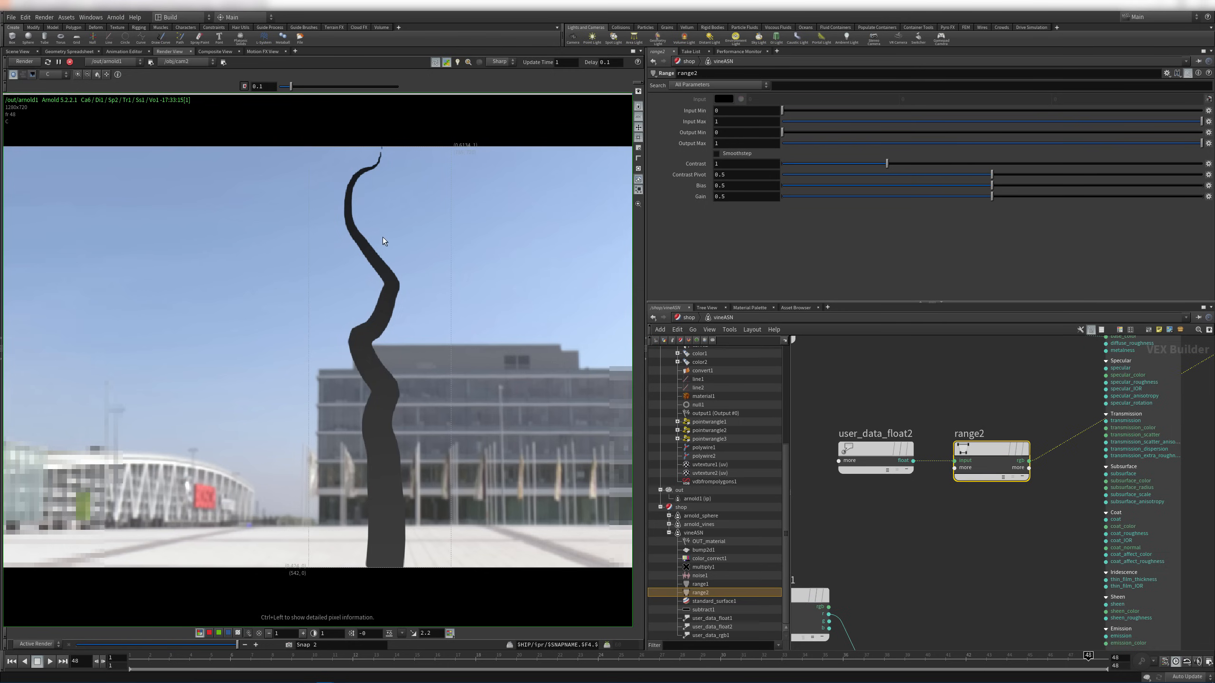
Set range2's Input Max to .01 and check the white mask on the vine
left_click_drag(383, 239, 367, 250)
type(".01")
key("Return")
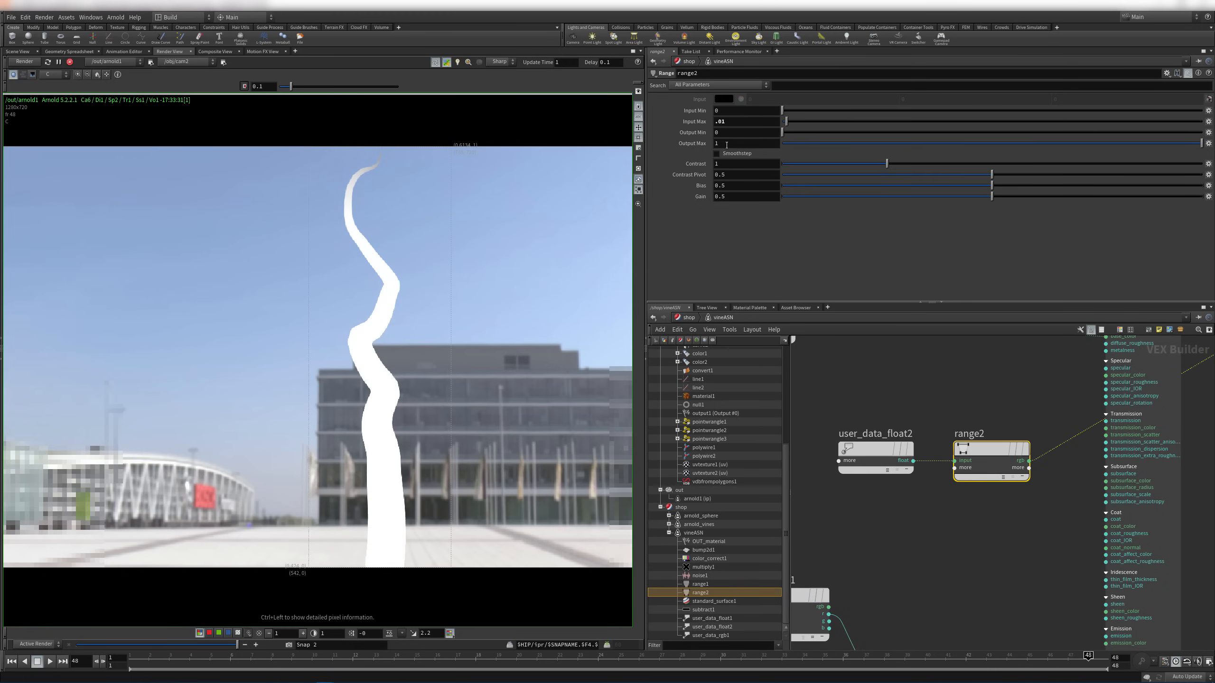
left_click_drag(379, 381, 379, 156)
left_click(1021, 412)
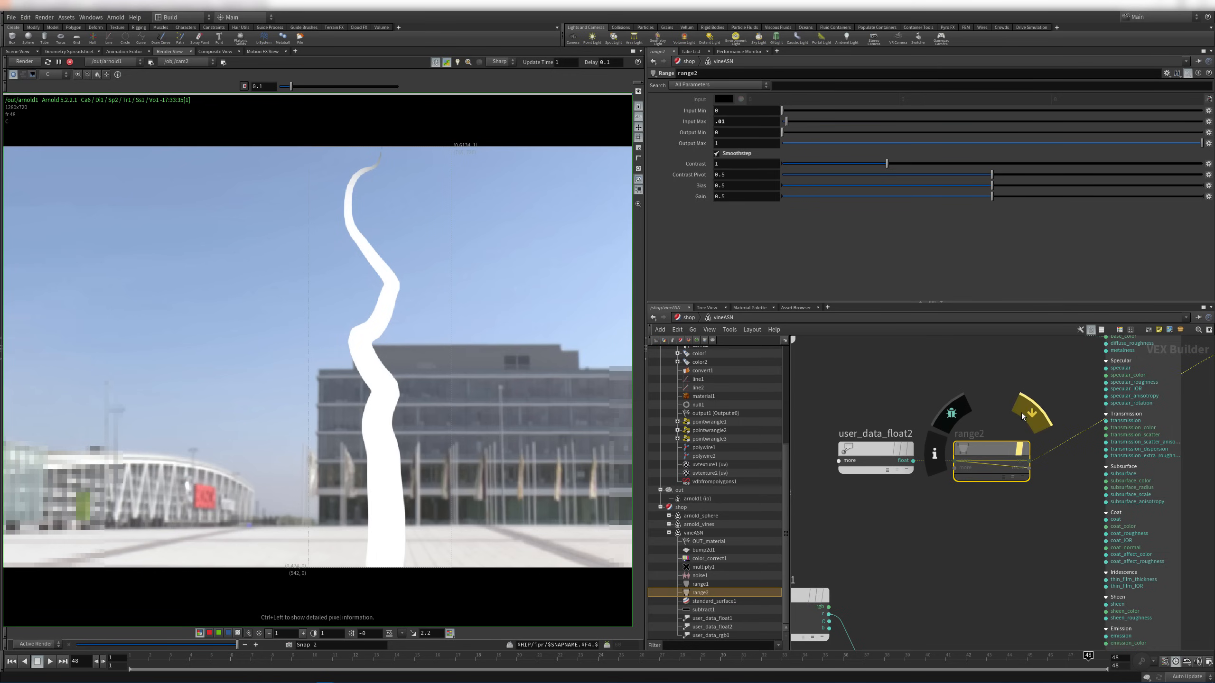
left_click_drag(427, 211, 547, 260)
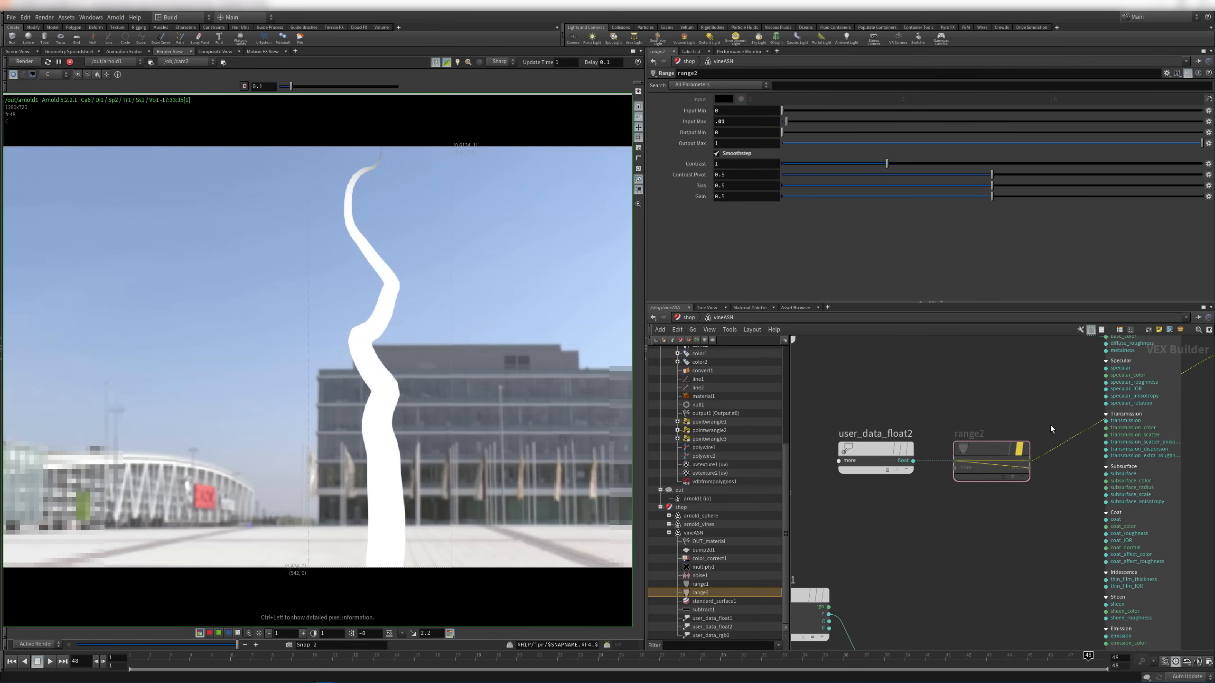
key("y")
left_click_drag(1051, 427, 1041, 467)
left_click_drag(935, 444, 933, 496)
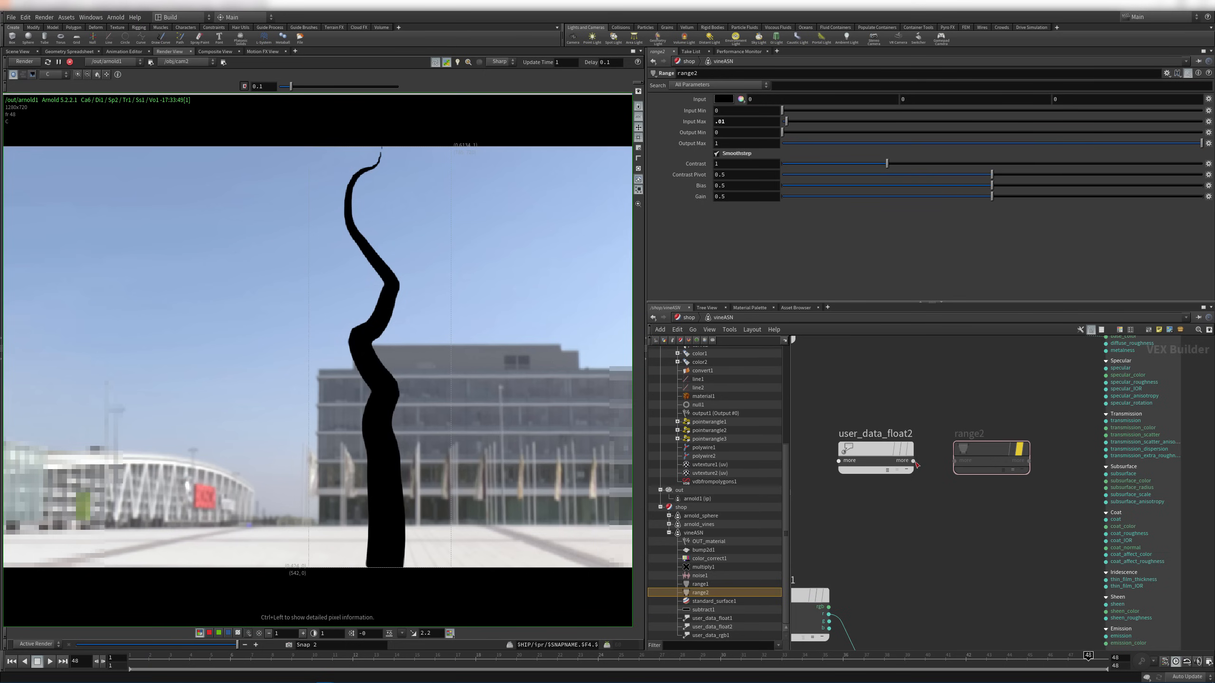
left_click(914, 461)
left_click(957, 461)
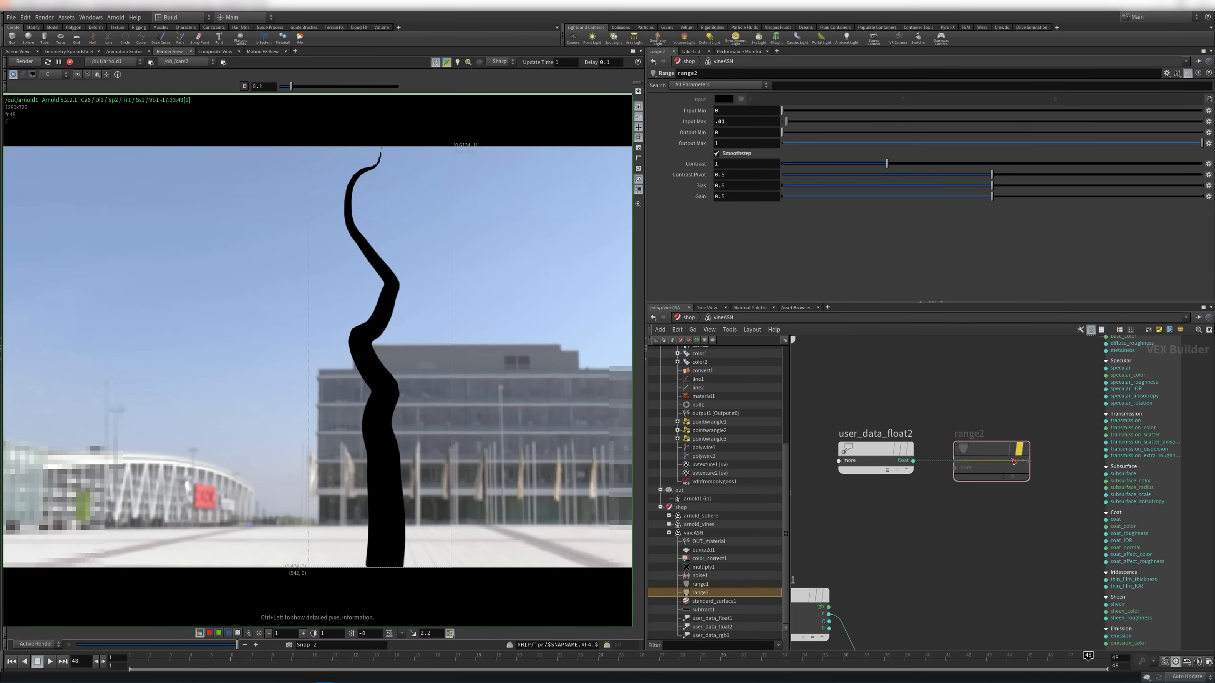
left_click_drag(989, 490, 972, 515)
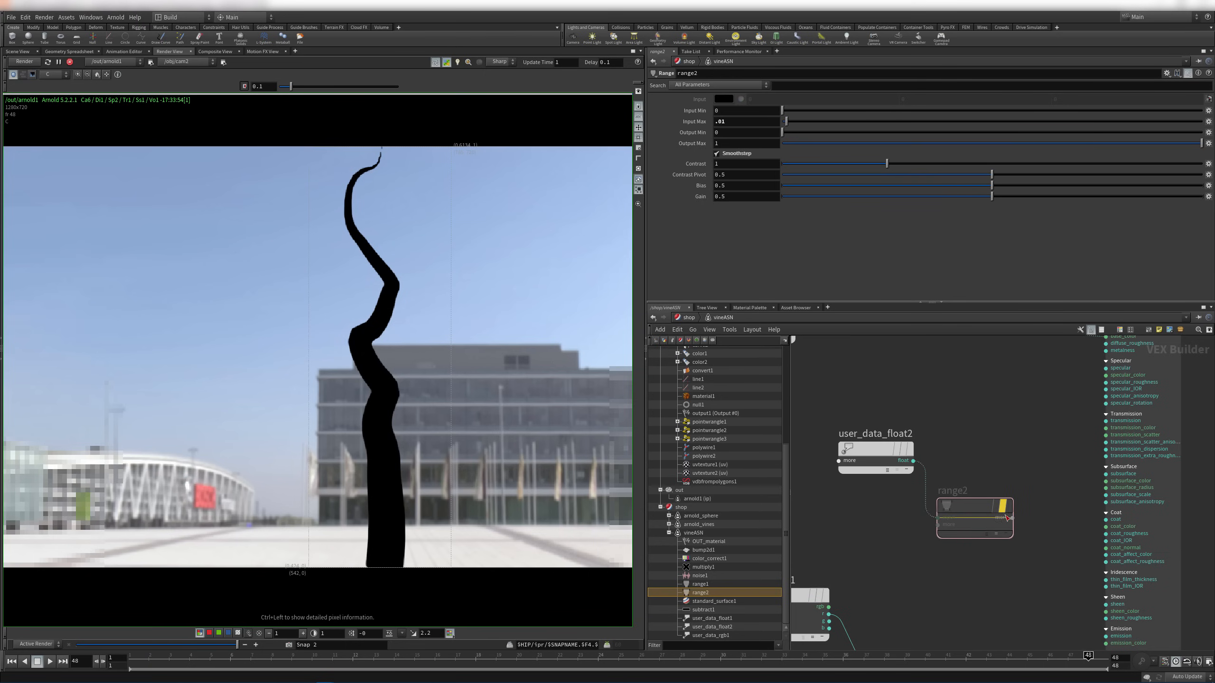
left_click(1013, 519)
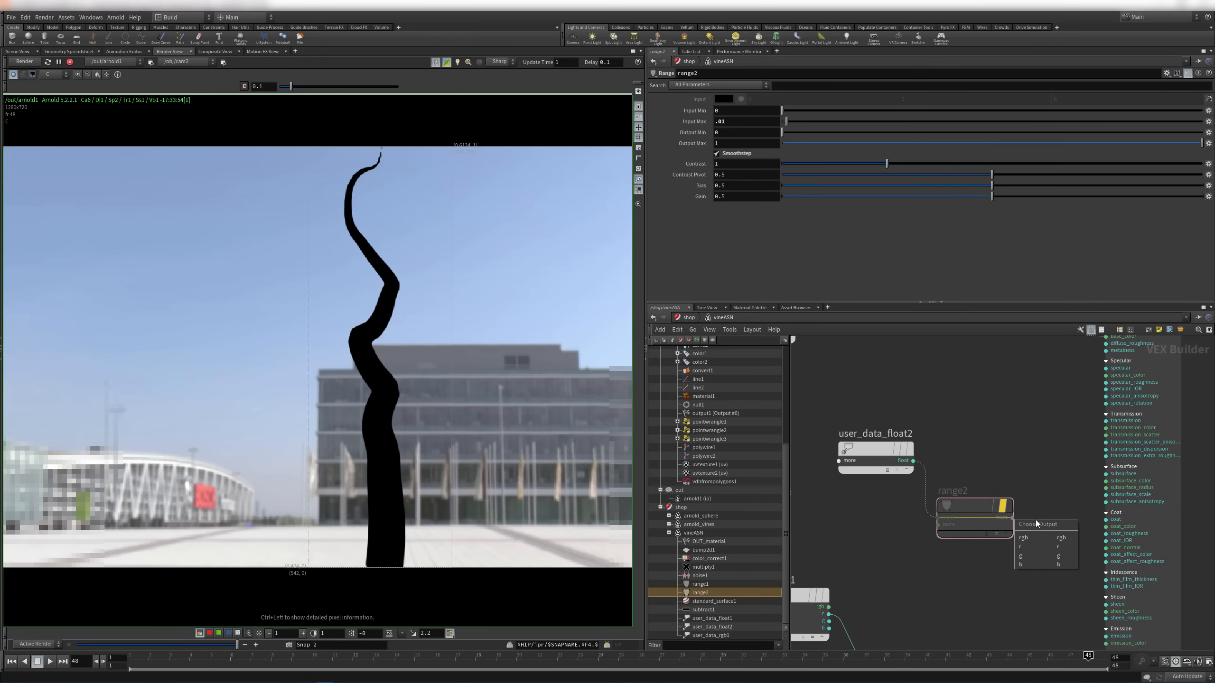
left_click(1030, 535)
left_click(1128, 382)
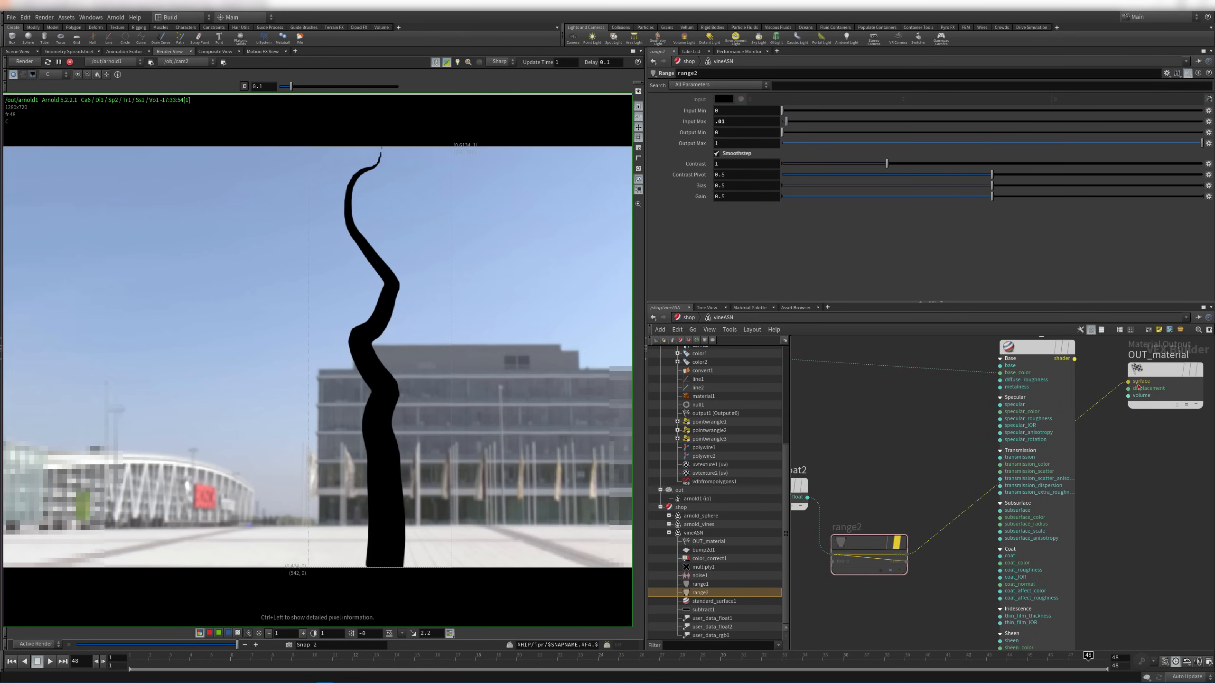
mouse_move(873, 542)
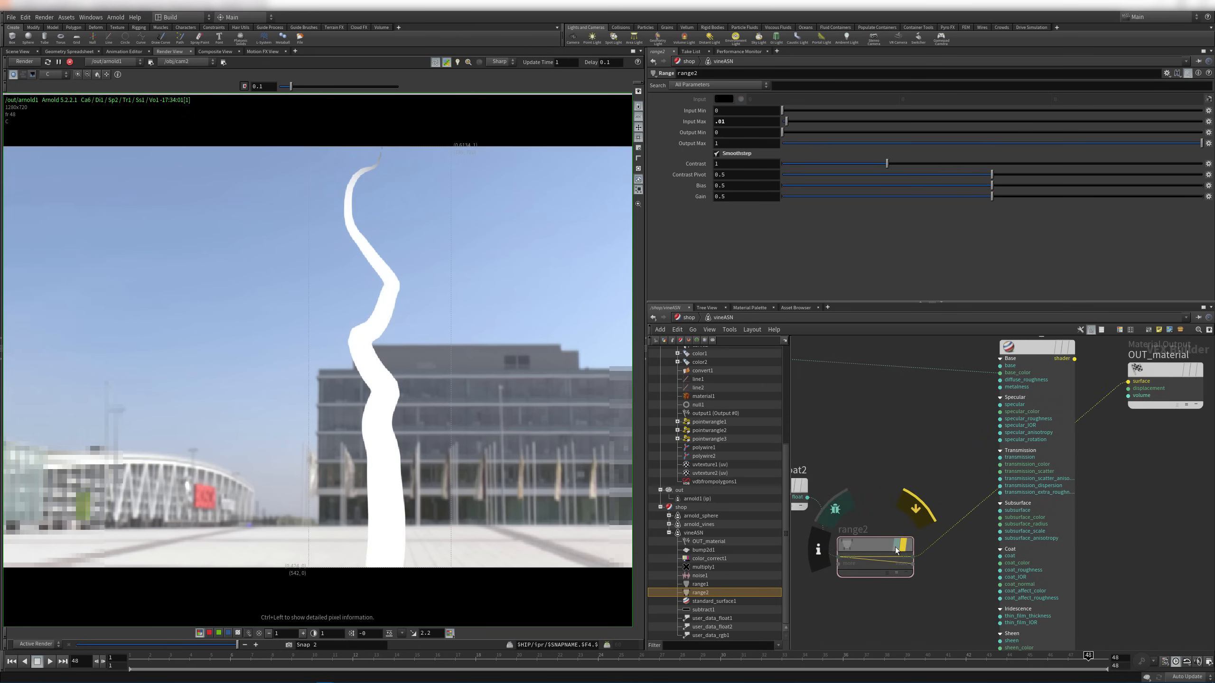
left_click_drag(884, 557, 908, 526)
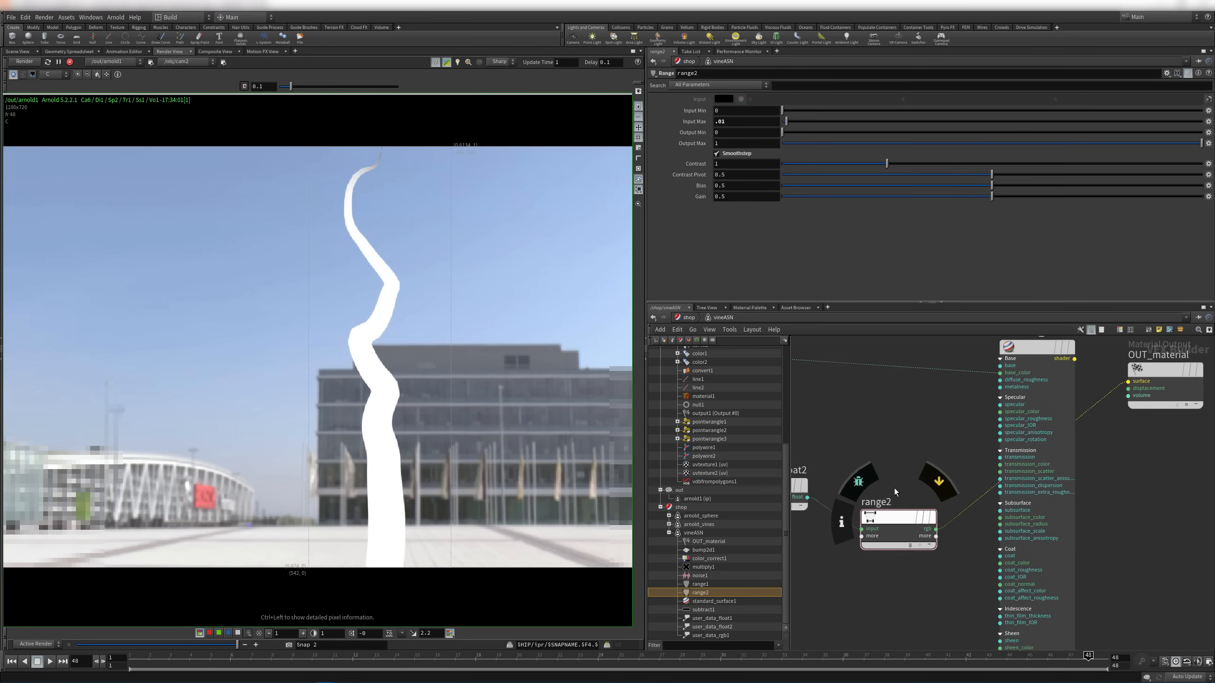
middle_click_drag(874, 433, 938, 422)
left_click(824, 472)
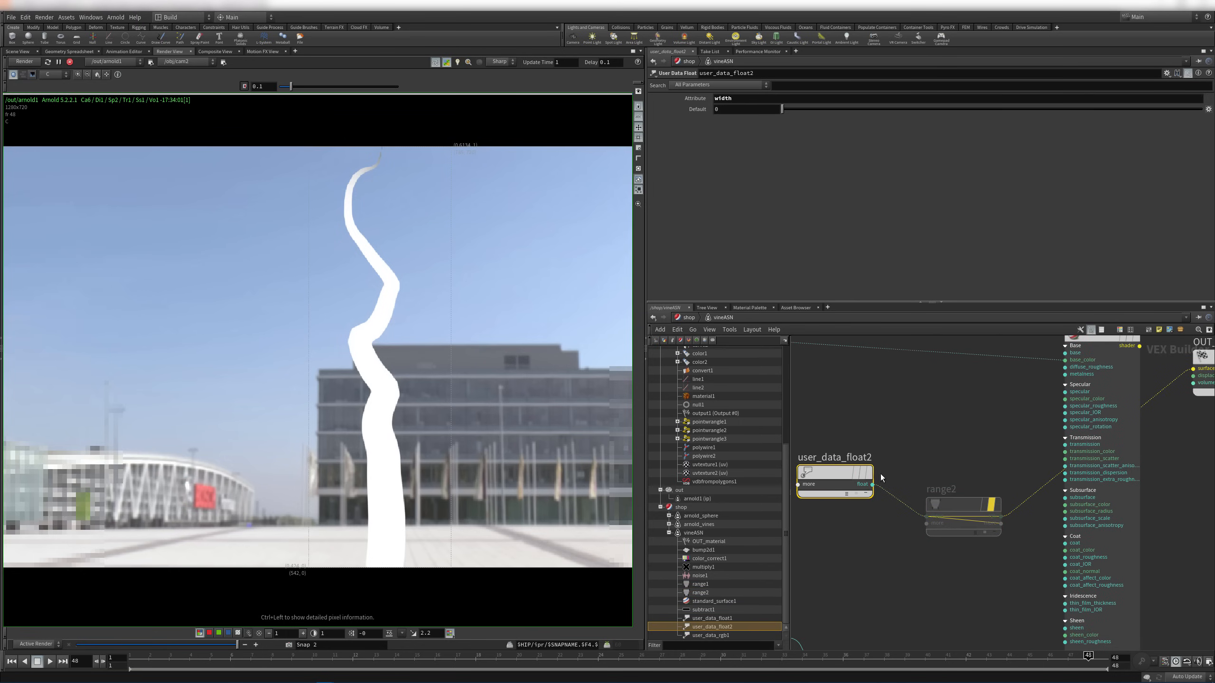
left_click(871, 485)
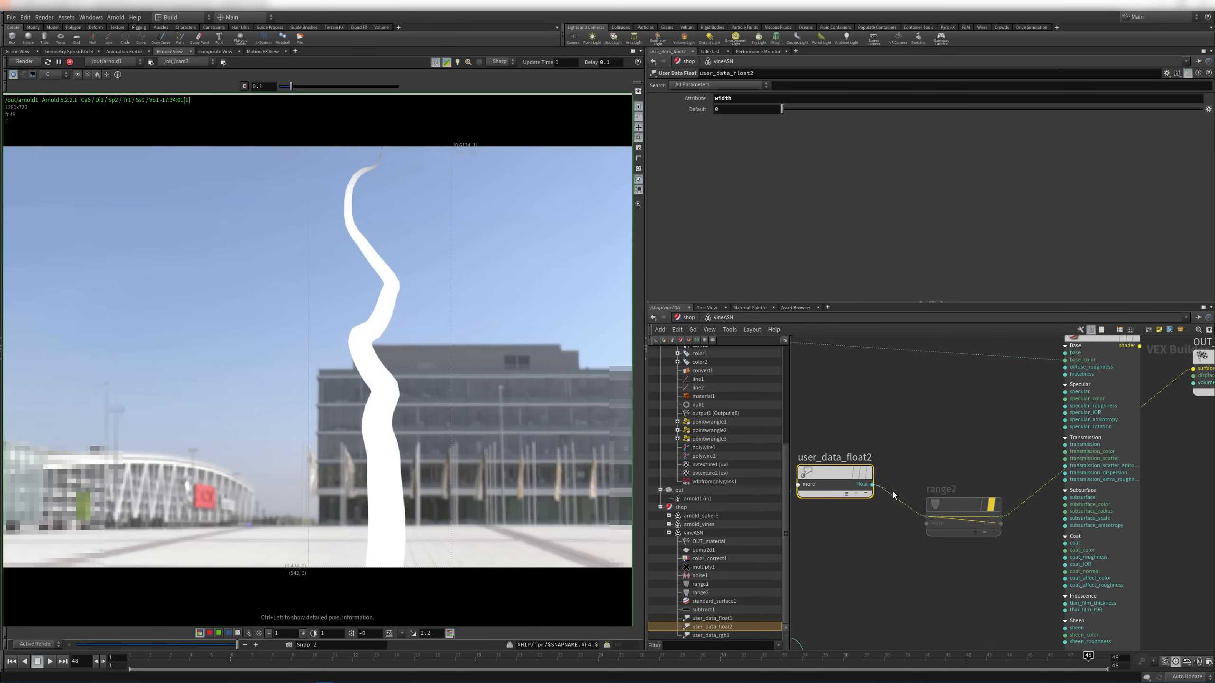
left_click(1191, 376)
left_click_drag(497, 297, 378, 162)
left_click_drag(515, 410, 336, 306)
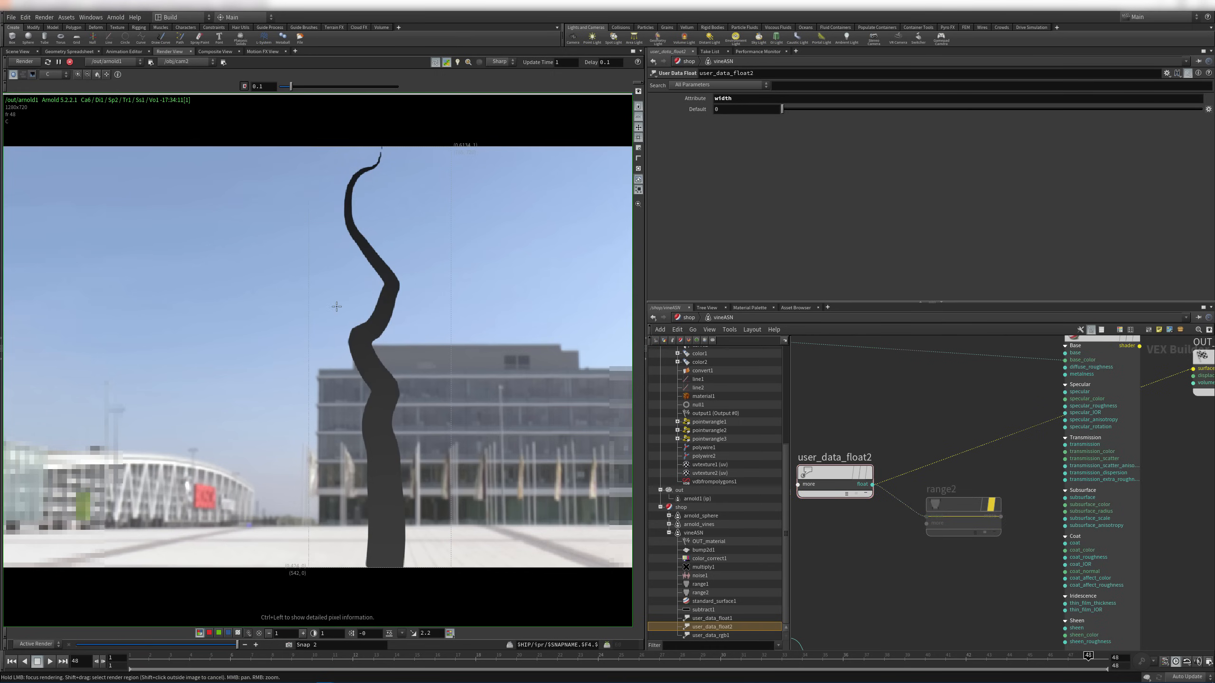
left_click(1004, 516)
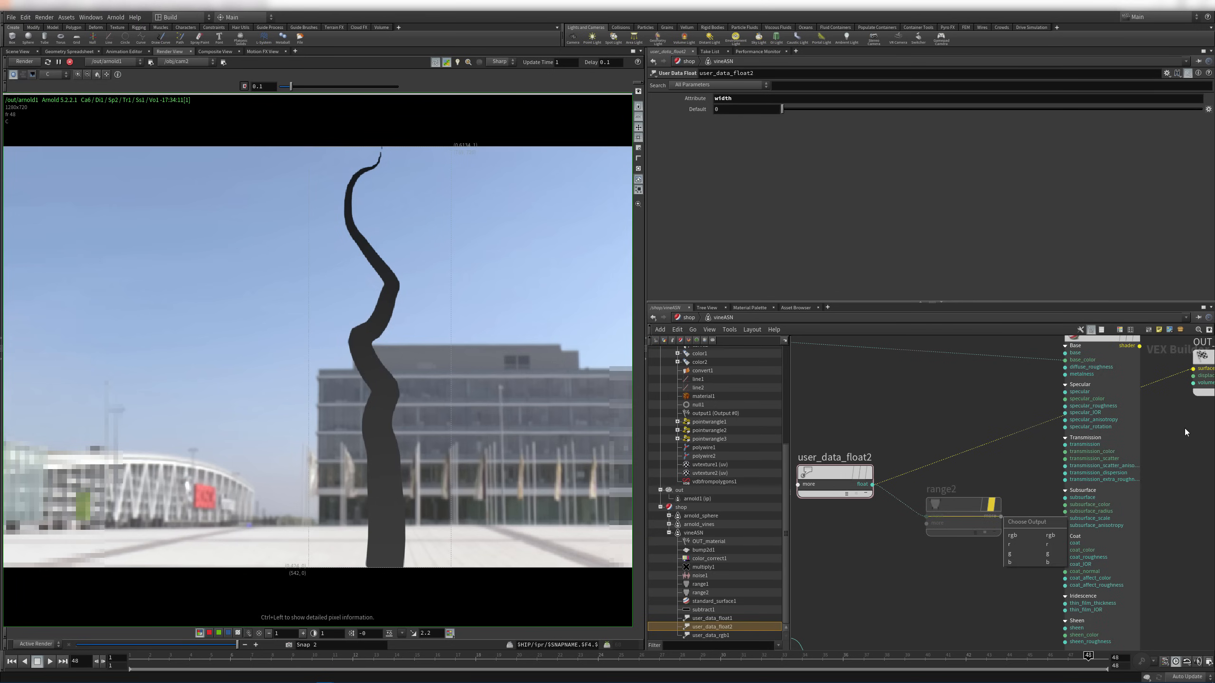
left_click(1046, 535)
left_click(1193, 369)
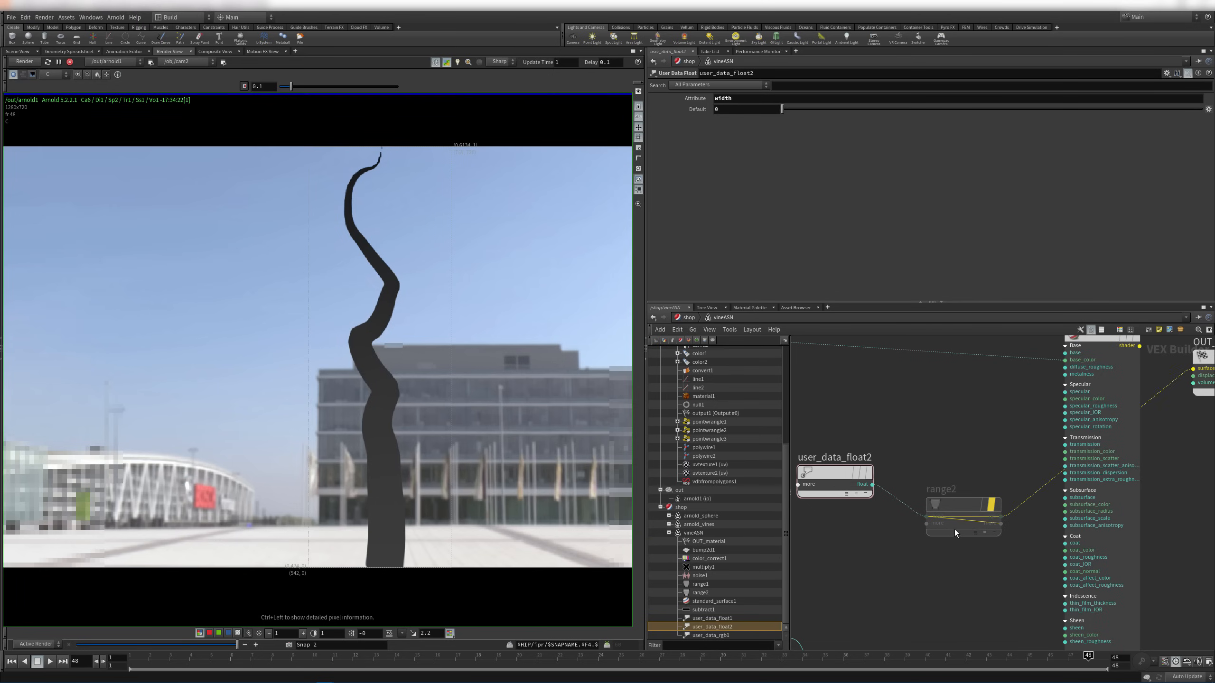
left_click_drag(964, 505, 964, 487)
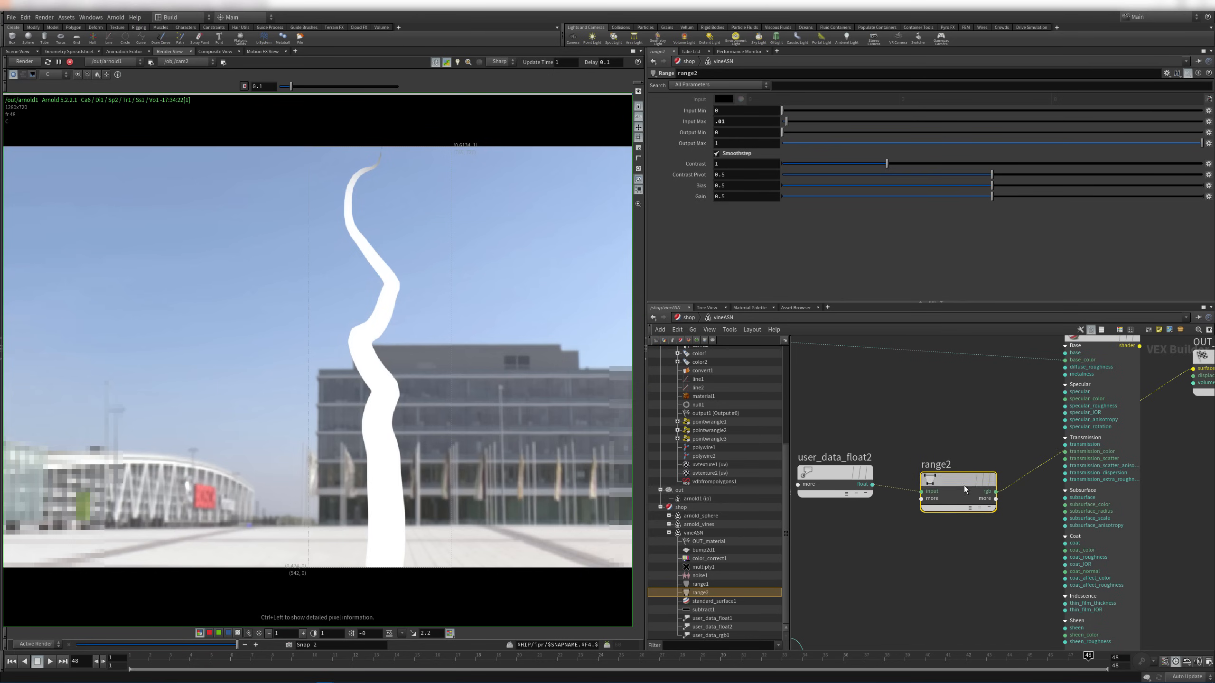
left_click(995, 491)
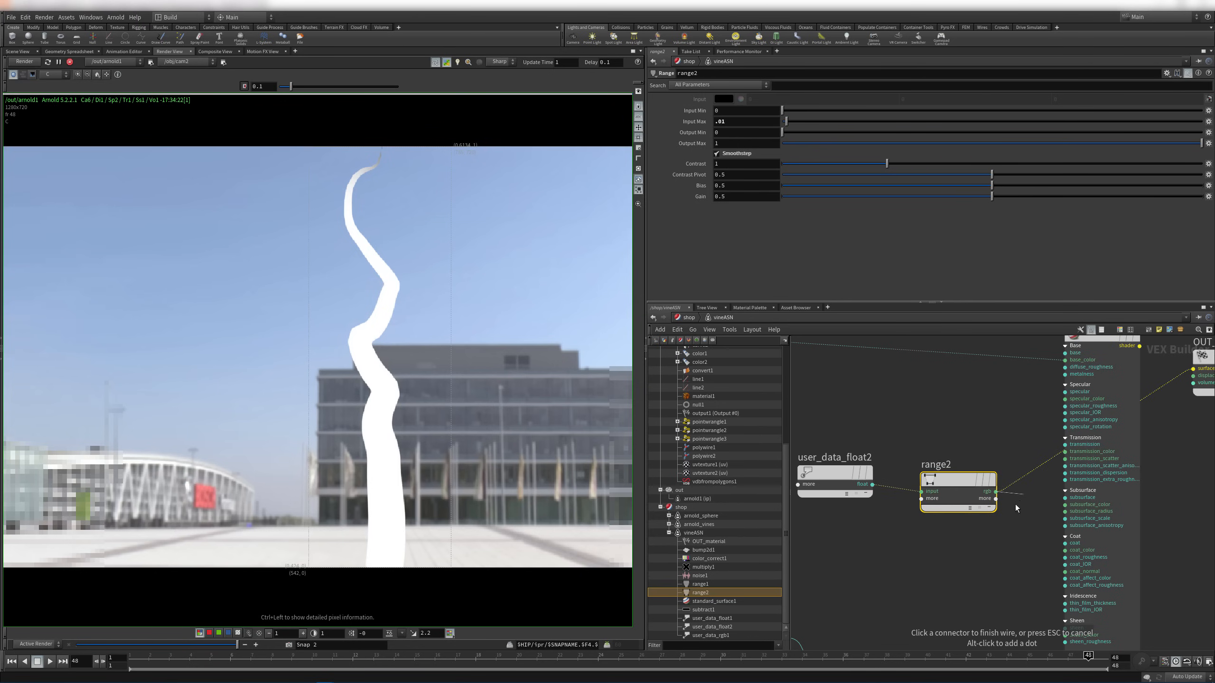
key("Escape")
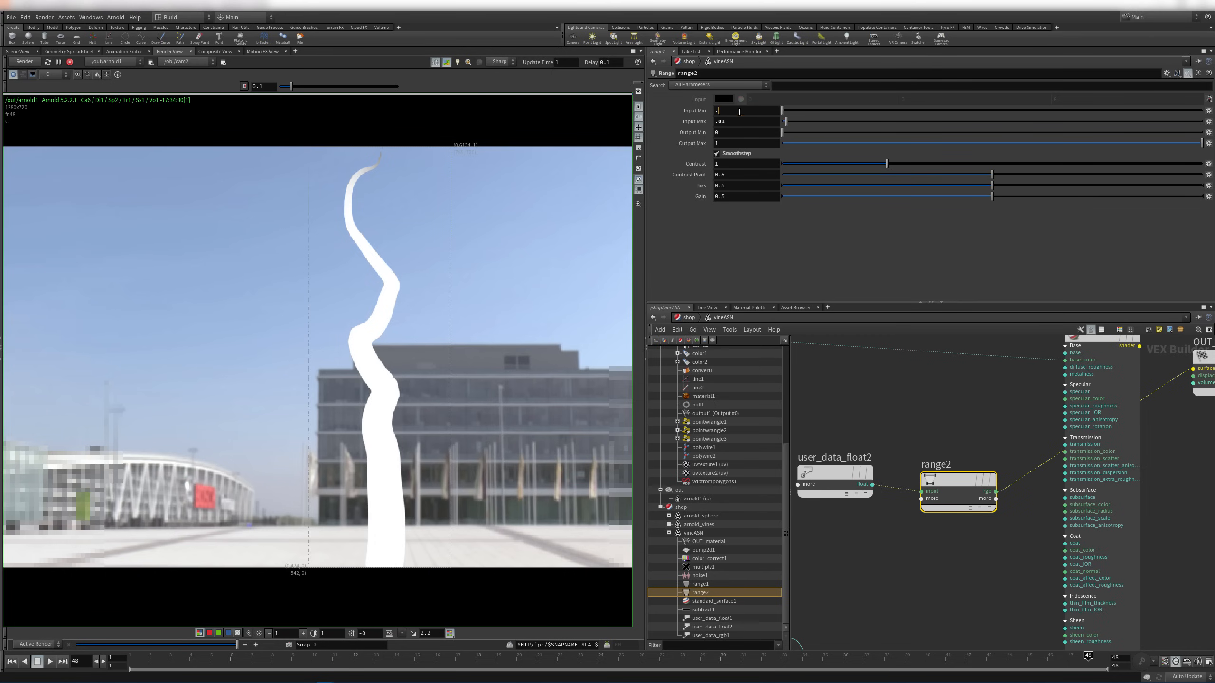
Raise range2's Input Min to about 0.007 and Input Max to 0.0115
key("Return")
scroll(344, 168, "up", 3)
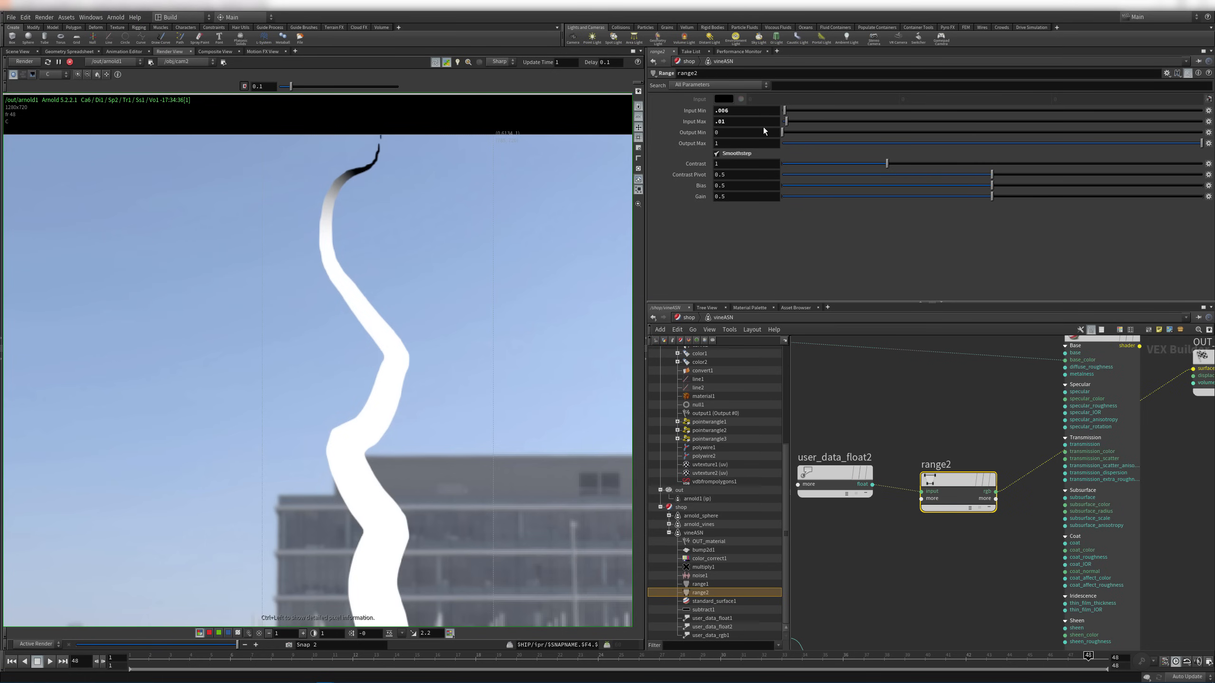
middle_click_drag(748, 110, 811, 166)
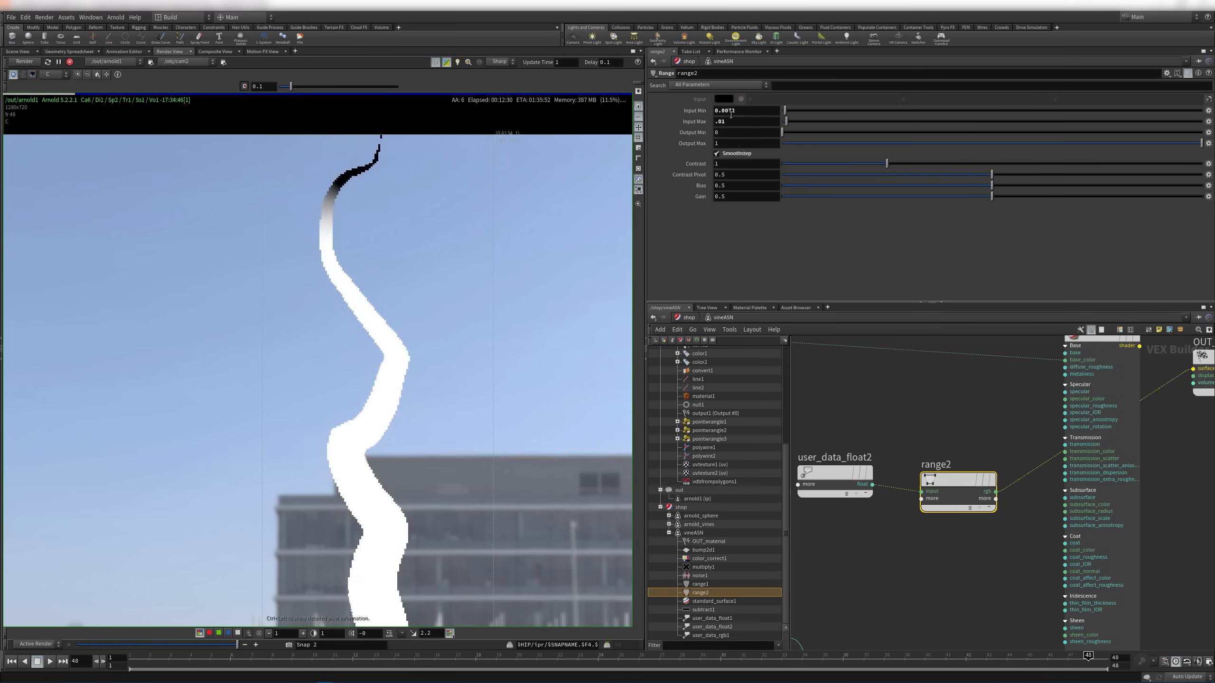
middle_click_drag(736, 121, 865, 175)
right_click_drag(460, 202, 424, 208)
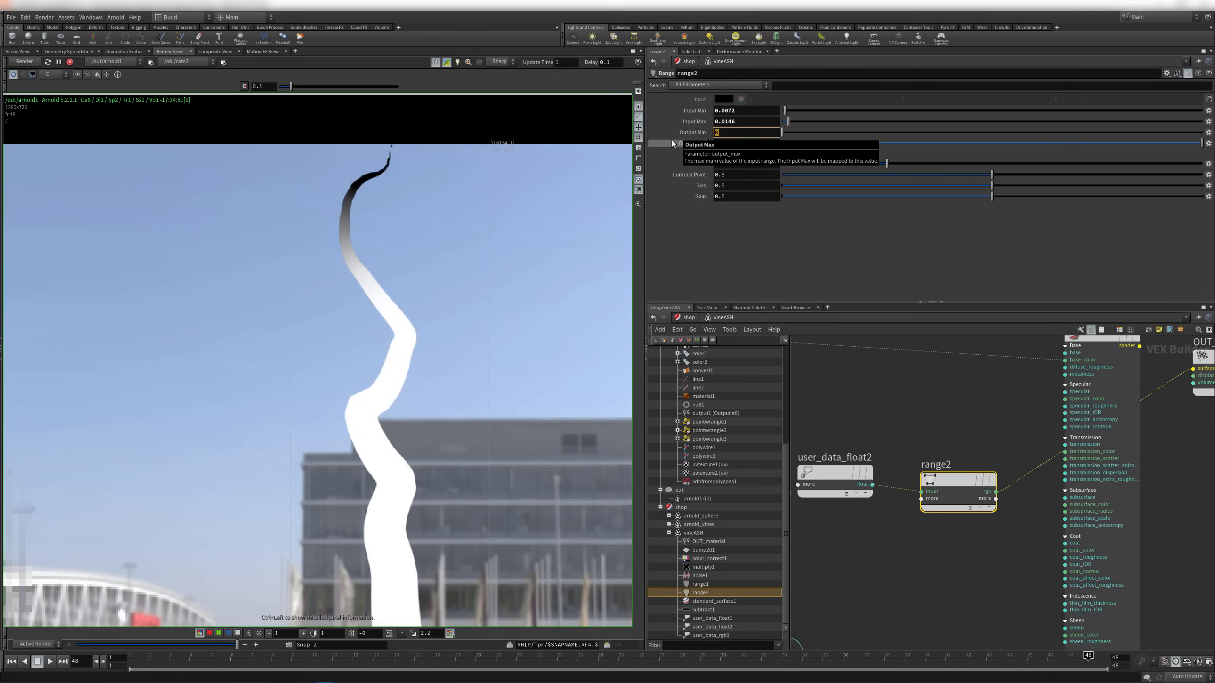
Invert range2 with Output Min 1 and fine-tune Input Max to 0.0136
type("1")
key("Return")
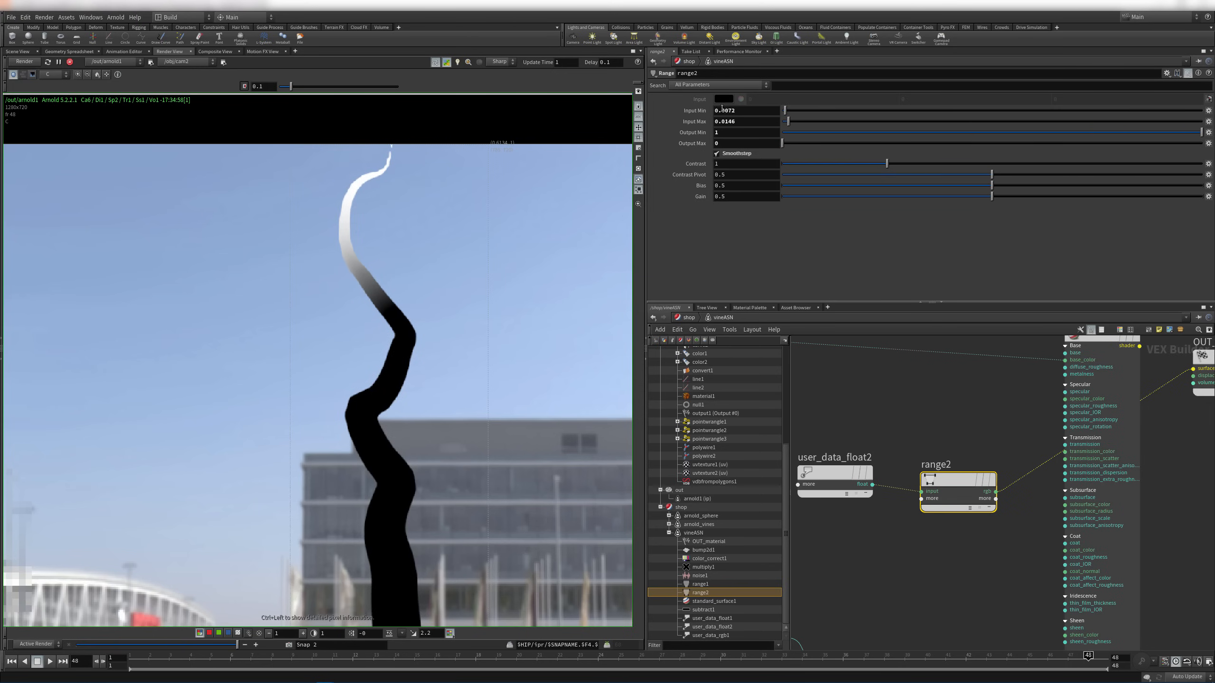
right_click_drag(491, 269, 572, 275)
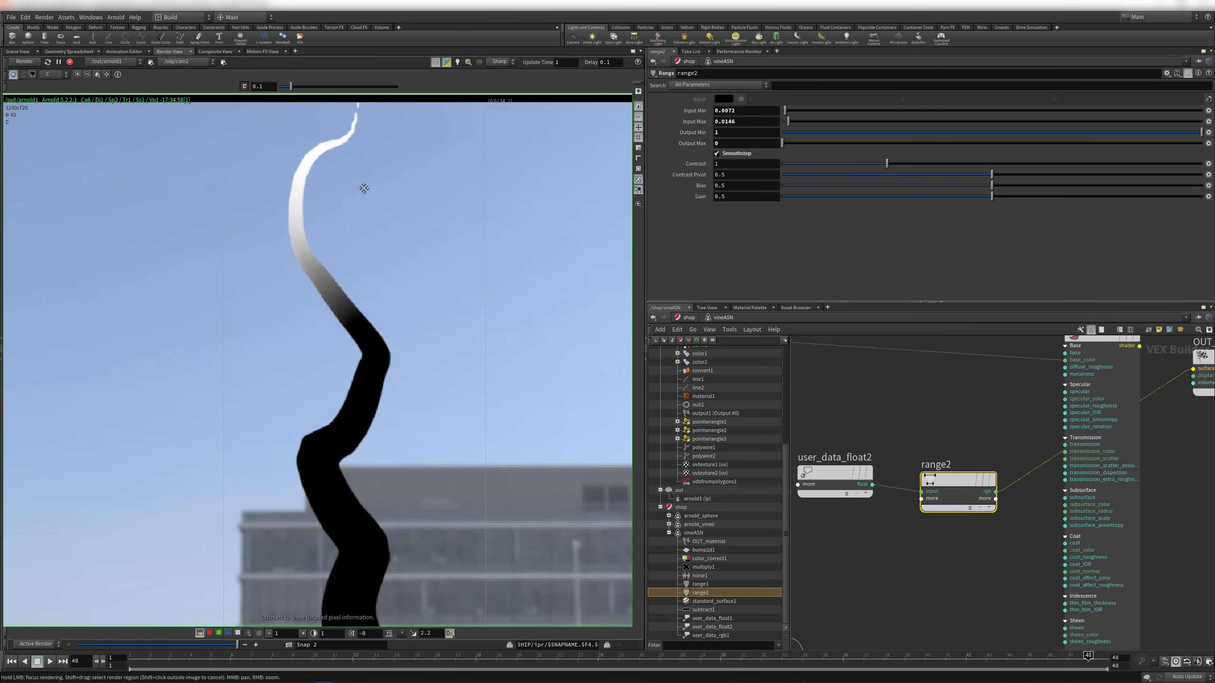
middle_click_drag(364, 188, 396, 228)
middle_click_drag(751, 121, 727, 164)
key("ctrl+z")
middle_click_drag(742, 120, 685, 168)
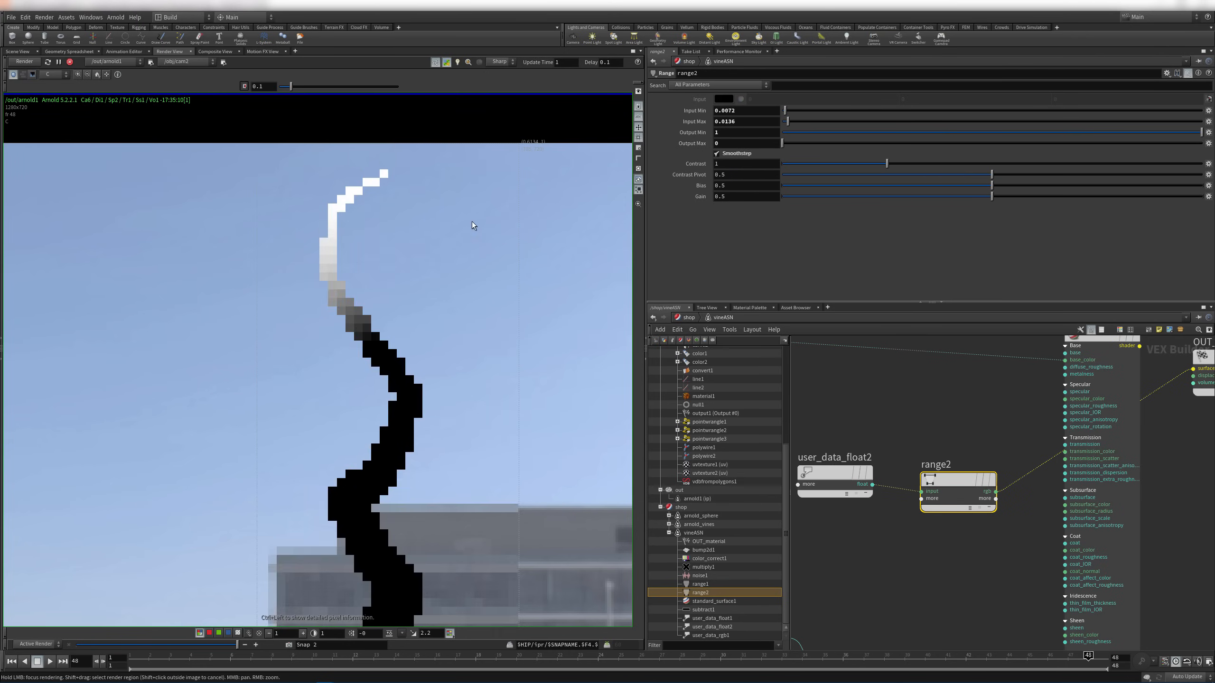
left_click(1064, 427)
left_click(1120, 360)
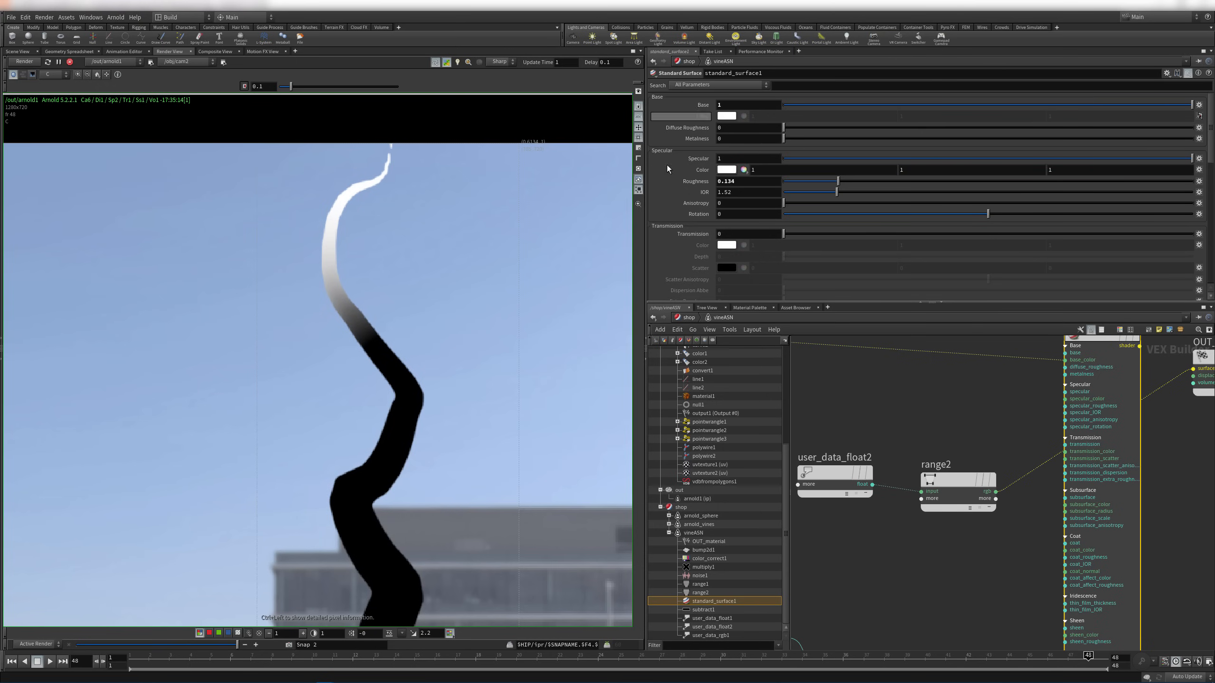
Set subsurface weight to 1 and wire range2's mask into standard_surface1's subsurface input
scroll(668, 242, "down", 3)
scroll(704, 227, "down", 2)
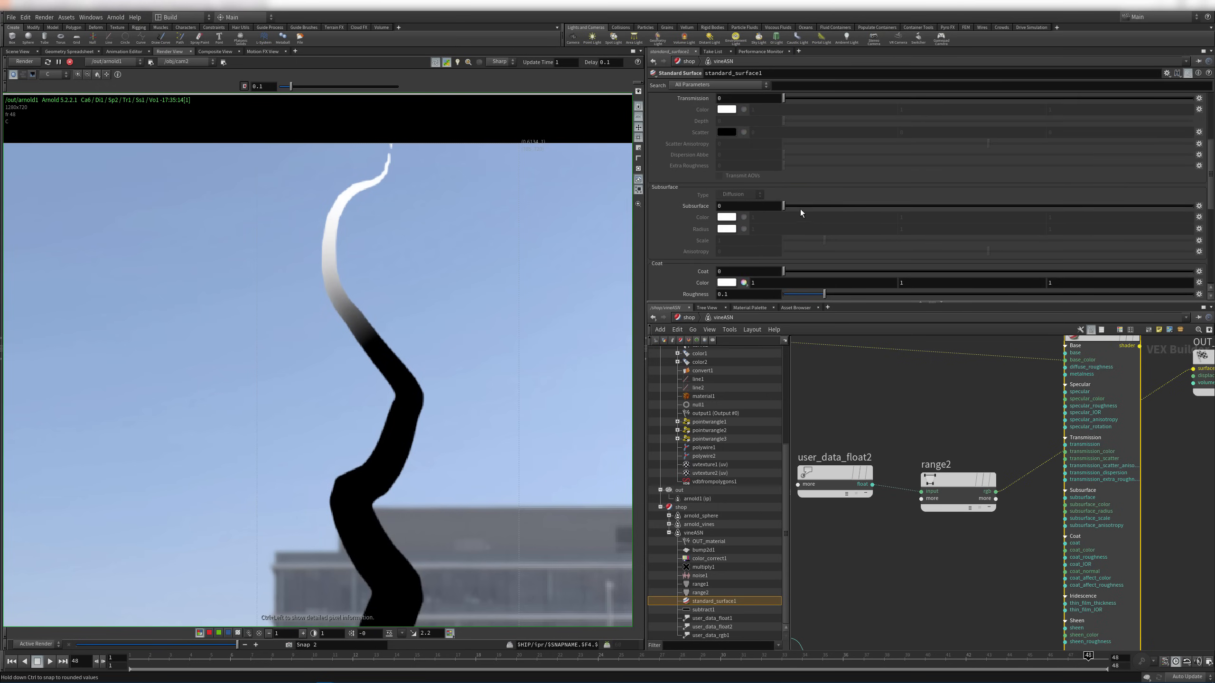
mouse_move(795, 206)
left_mouse_down()
mouse_move(1192, 207)
mouse_move(780, 207)
left_mouse_up()
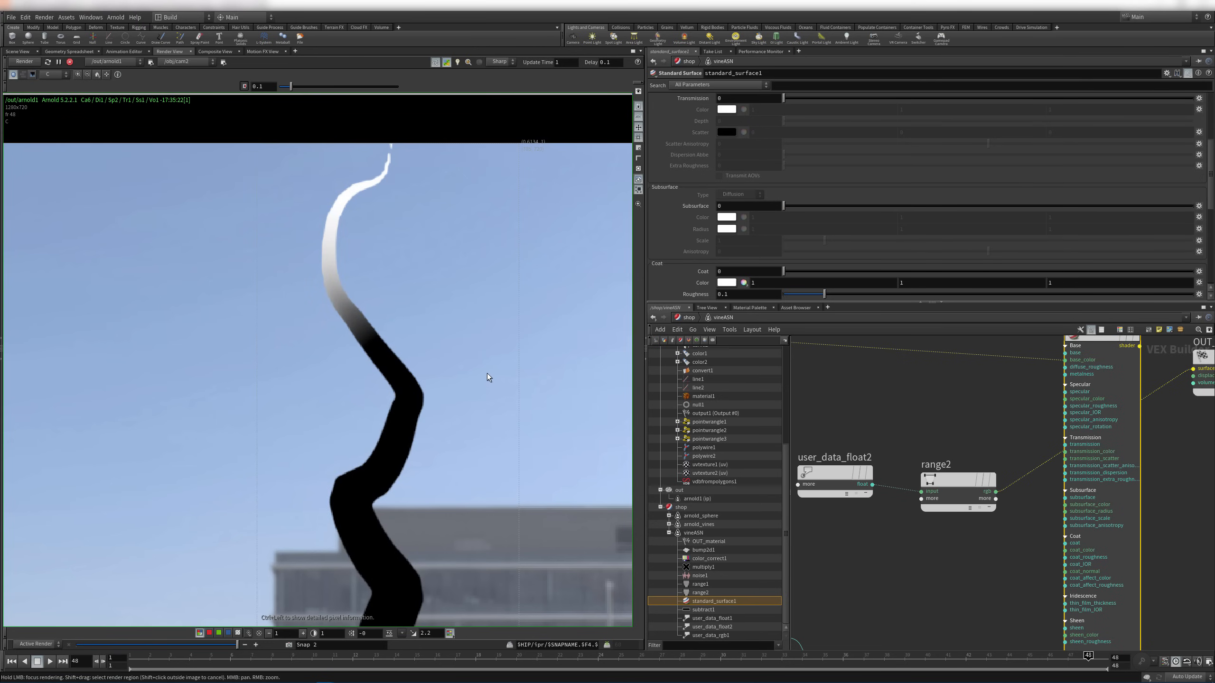
left_click_drag(488, 377, 349, 240, "ctrl")
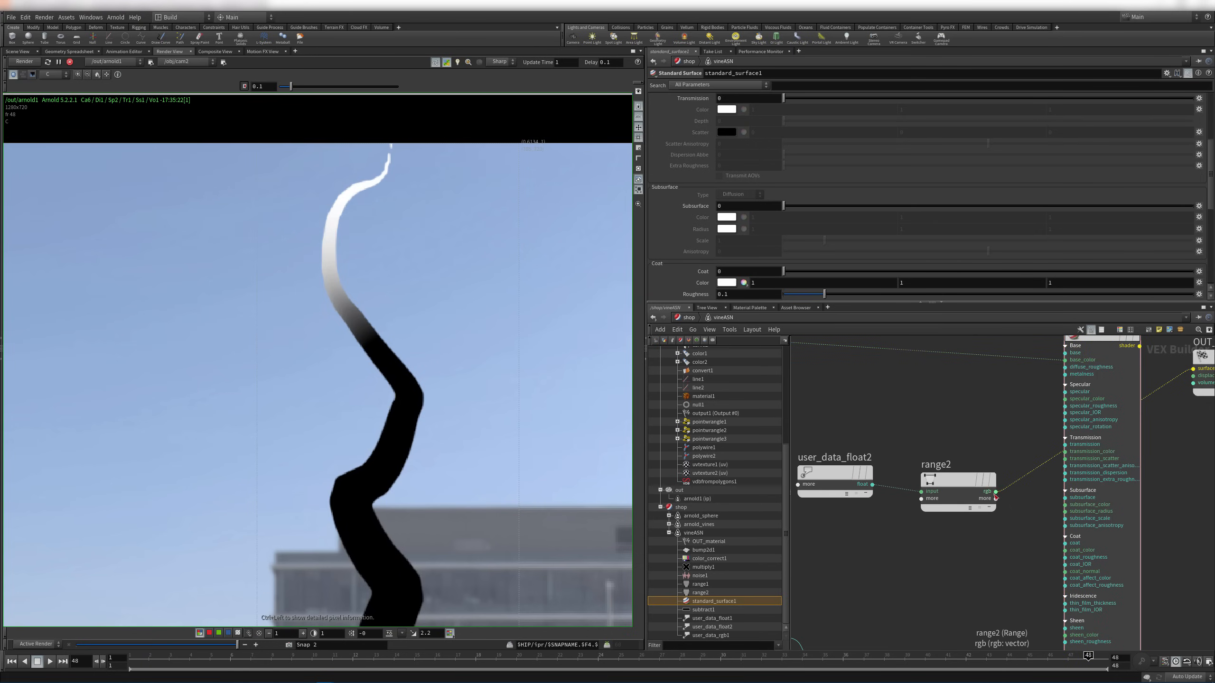
left_click(995, 493)
middle_click_drag(1015, 557, 836, 474)
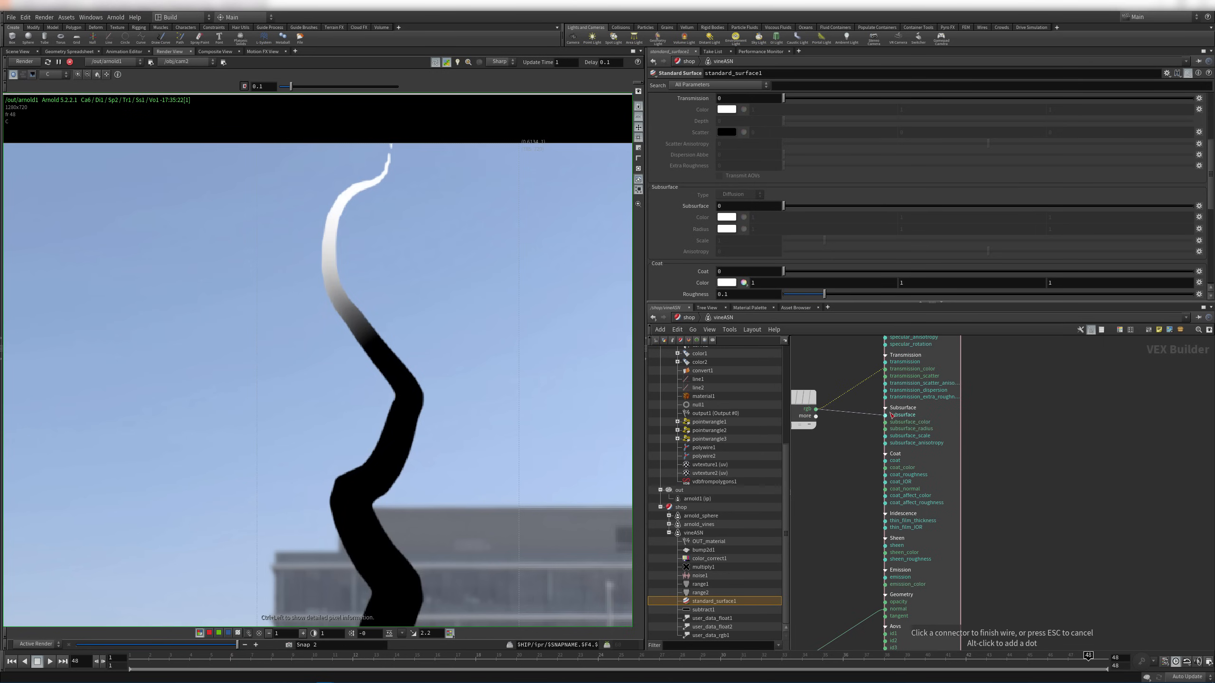
left_click(891, 415)
Connect standard_surface1 to OUT_material's surface input so the vine renders green
middle_click_drag(1019, 349, 1014, 473)
left_click(977, 387)
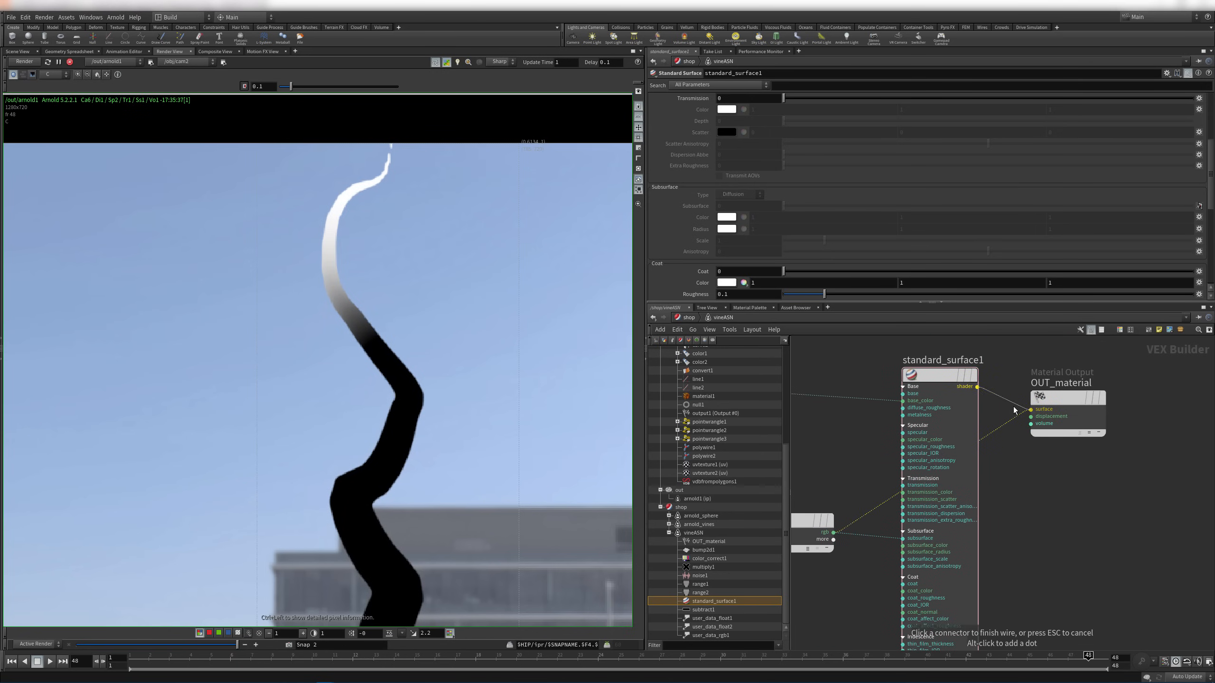
left_click(1031, 409)
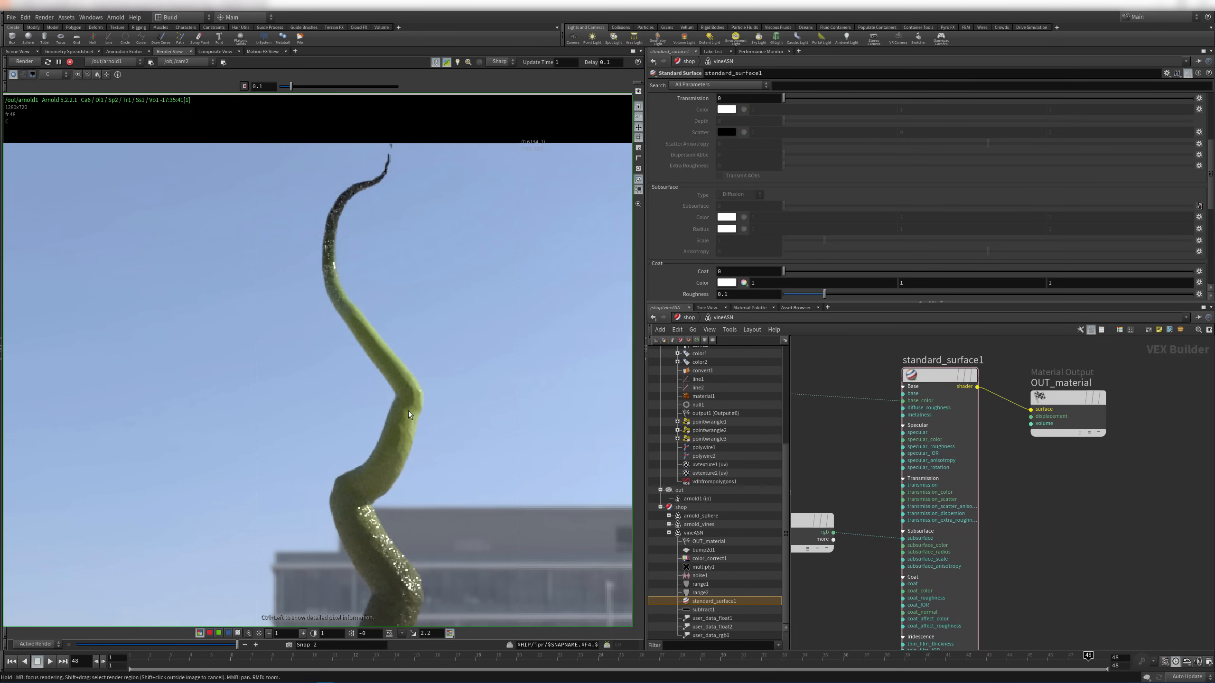
right_click_drag(420, 317, 385, 337)
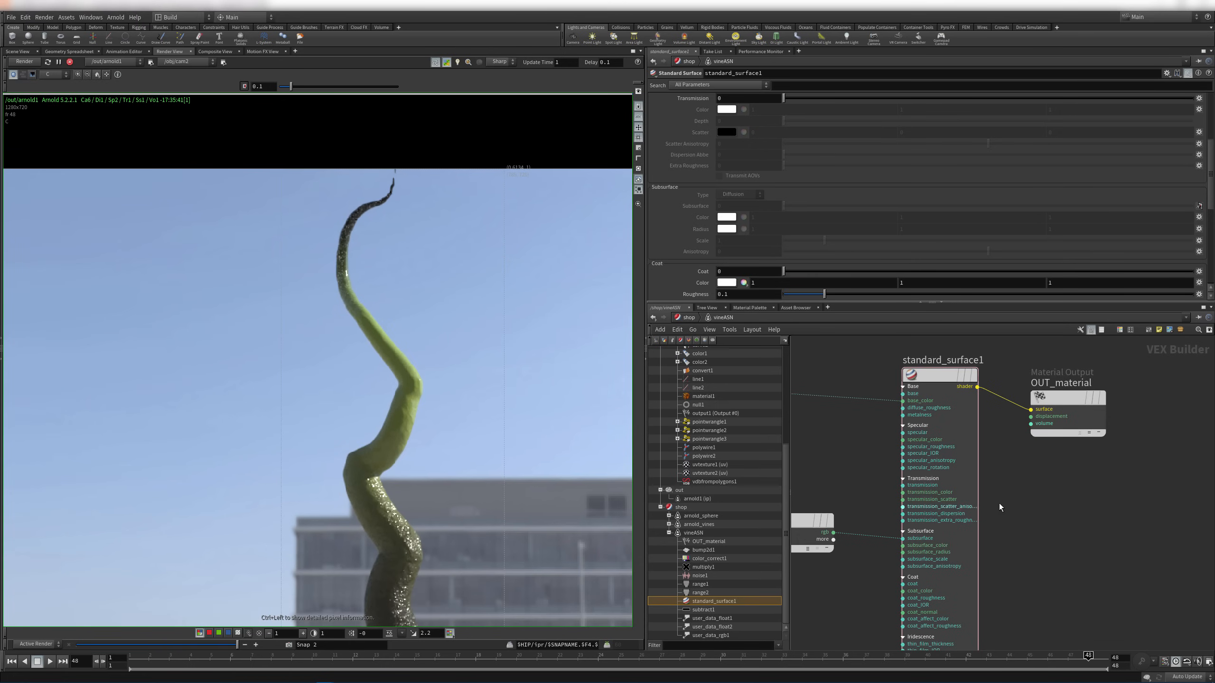
left_click(939, 376)
scroll(667, 175, "down", 3)
Save the scene as mtoa.525.growth.v01.hip
scroll(665, 180, "down", 4)
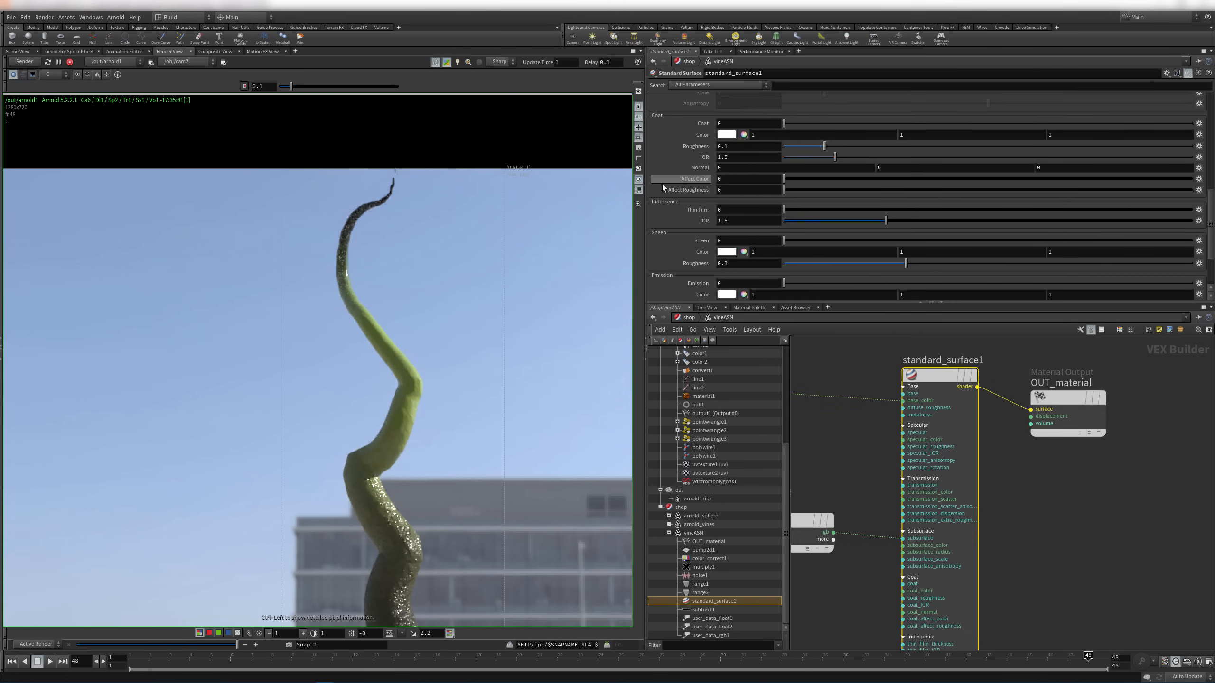
scroll(686, 205, "up", 3)
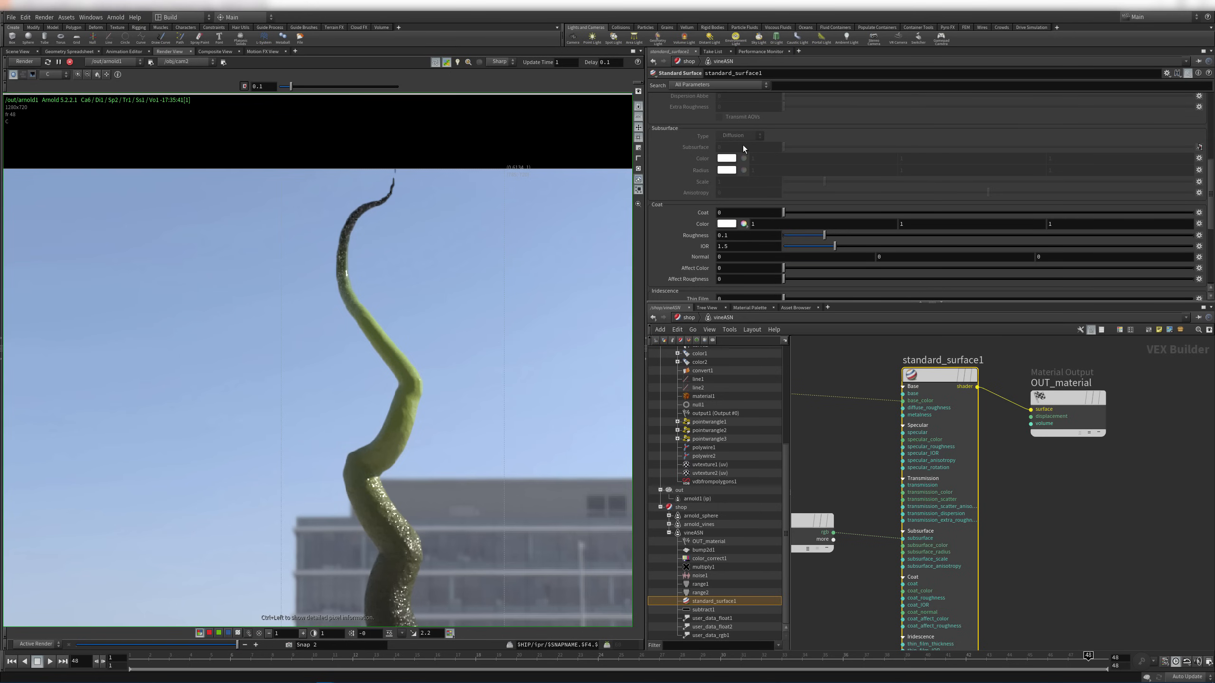
key("ctrl+s")
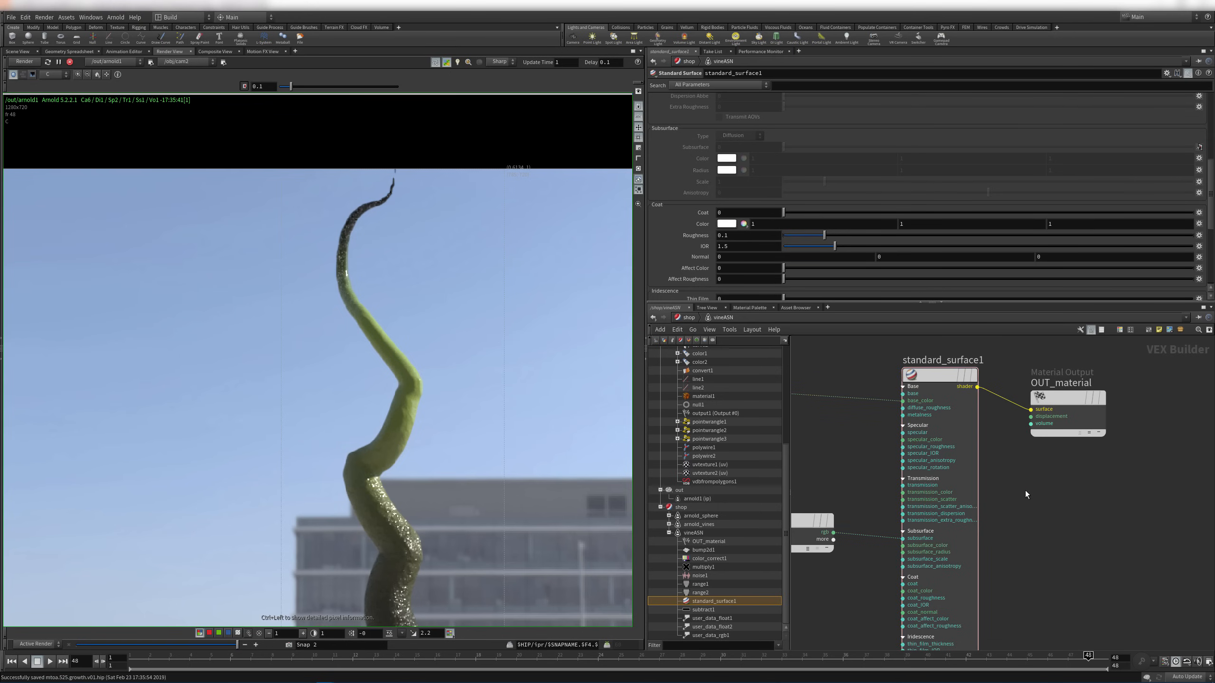
Cut the wire from range2 into standard_surface1's subsurface input
middle_click_drag(876, 526, 961, 454)
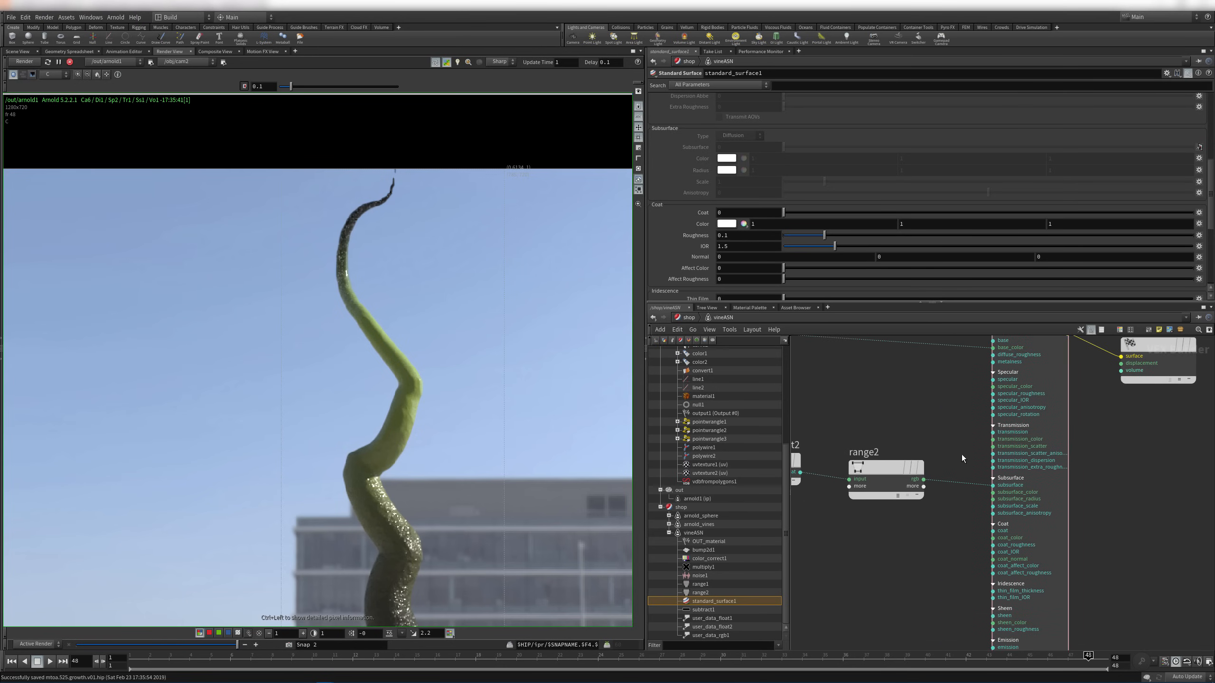
key("y")
left_click_drag(955, 458, 957, 524)
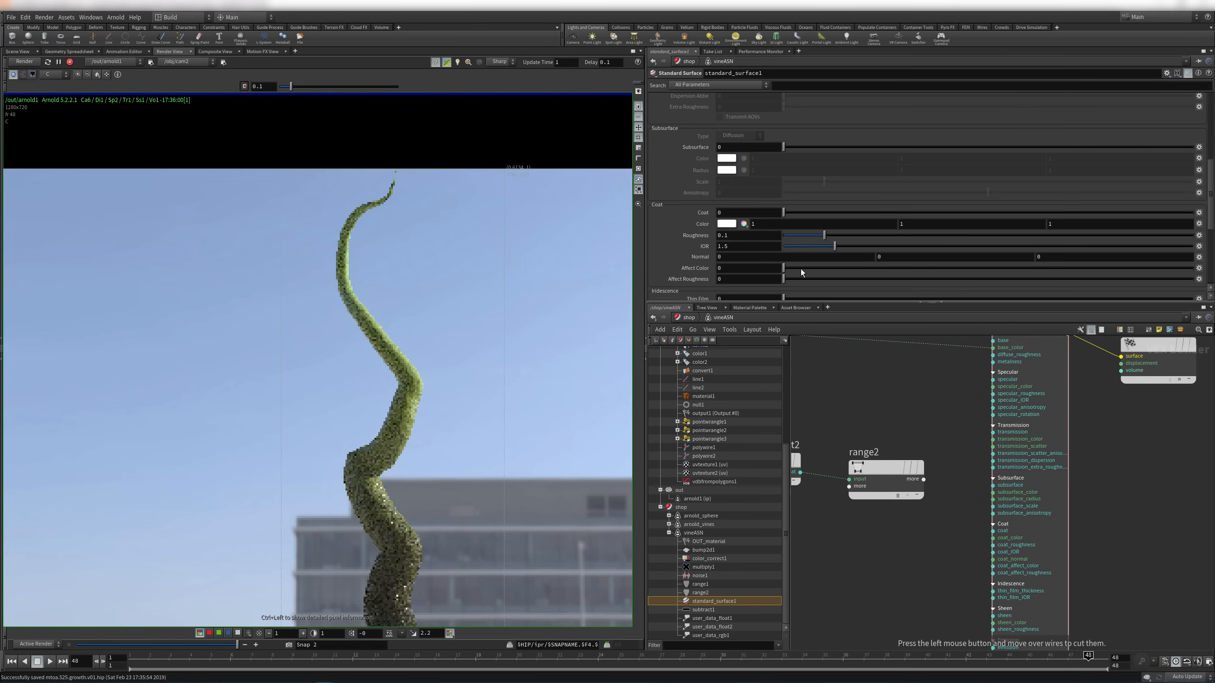
In standard_surface1, set Subsurface weight to 1, type to Randomwalk and Scale to 0.001
left_click_drag(731, 148, 677, 150)
type("1")
key("Return")
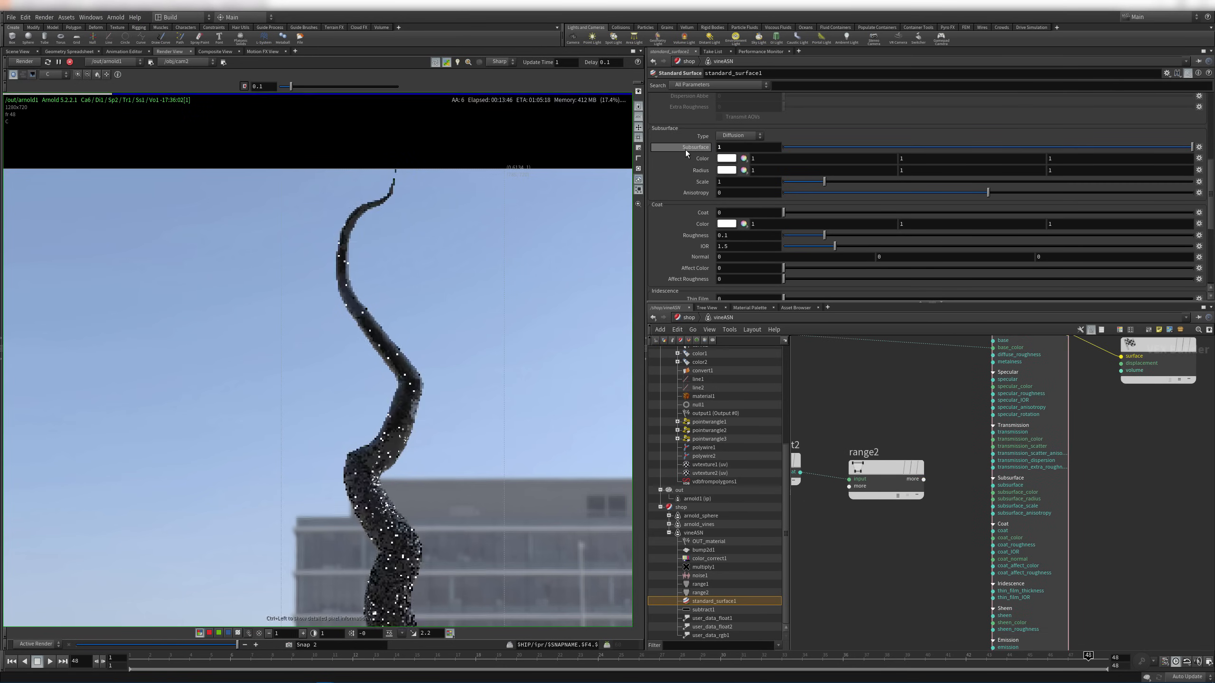
left_click(739, 136)
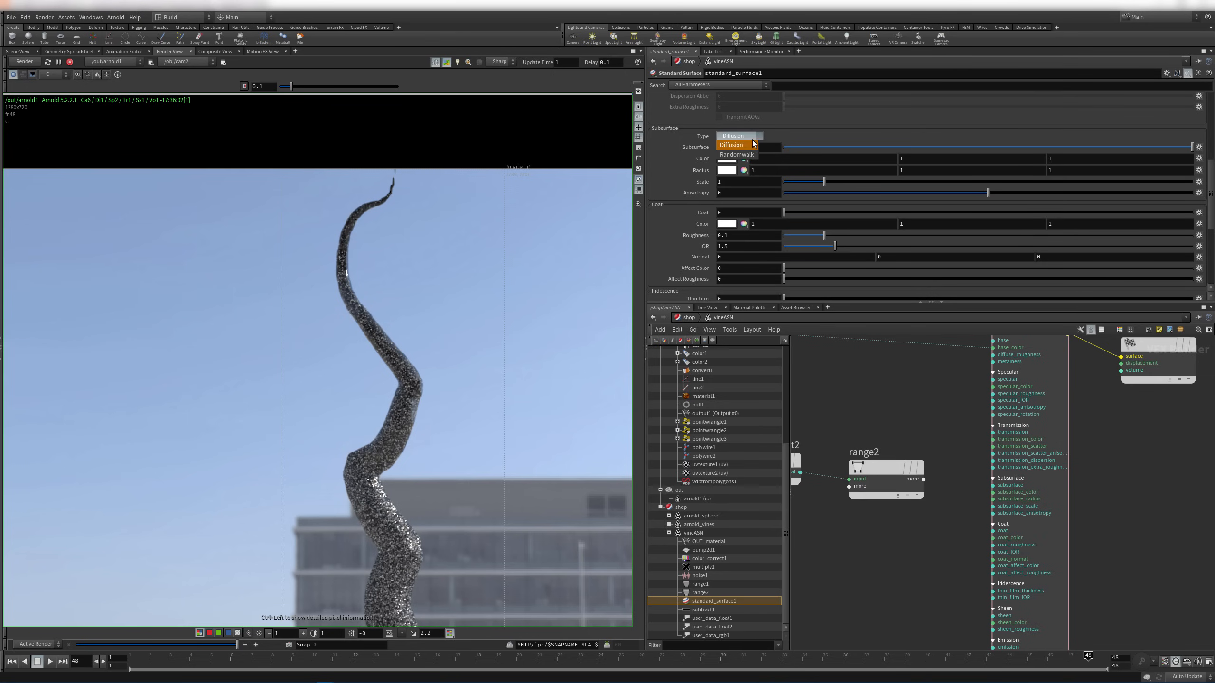
left_click(749, 158)
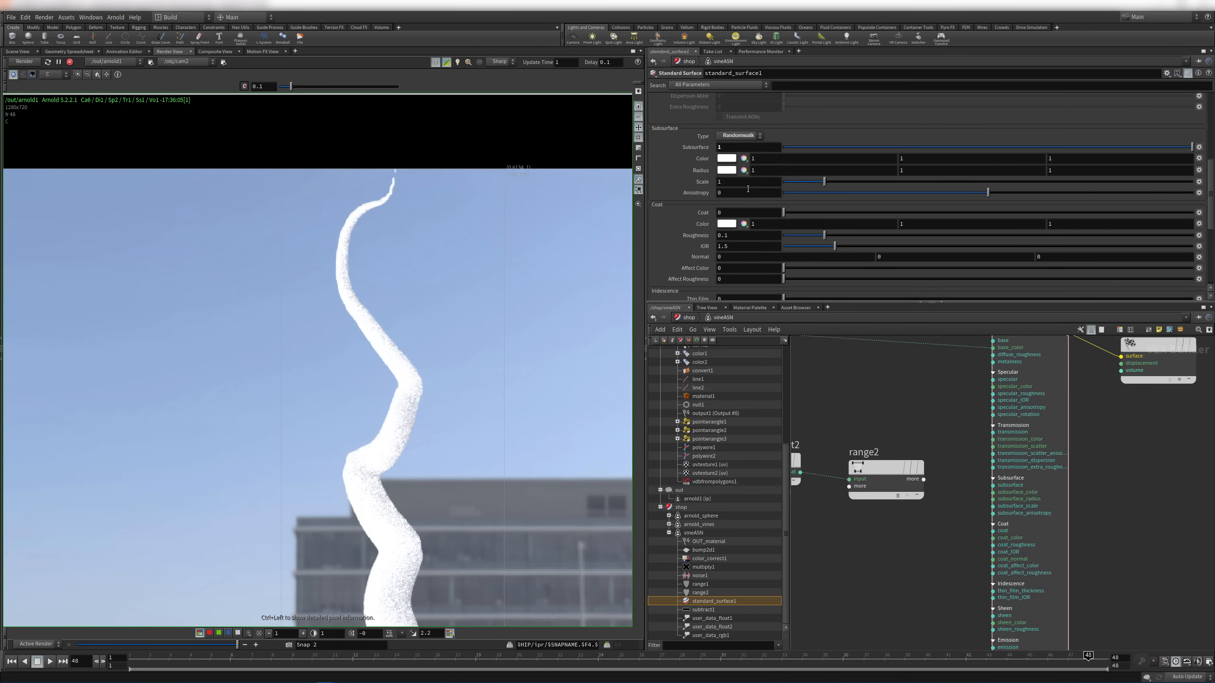
type("0.01")
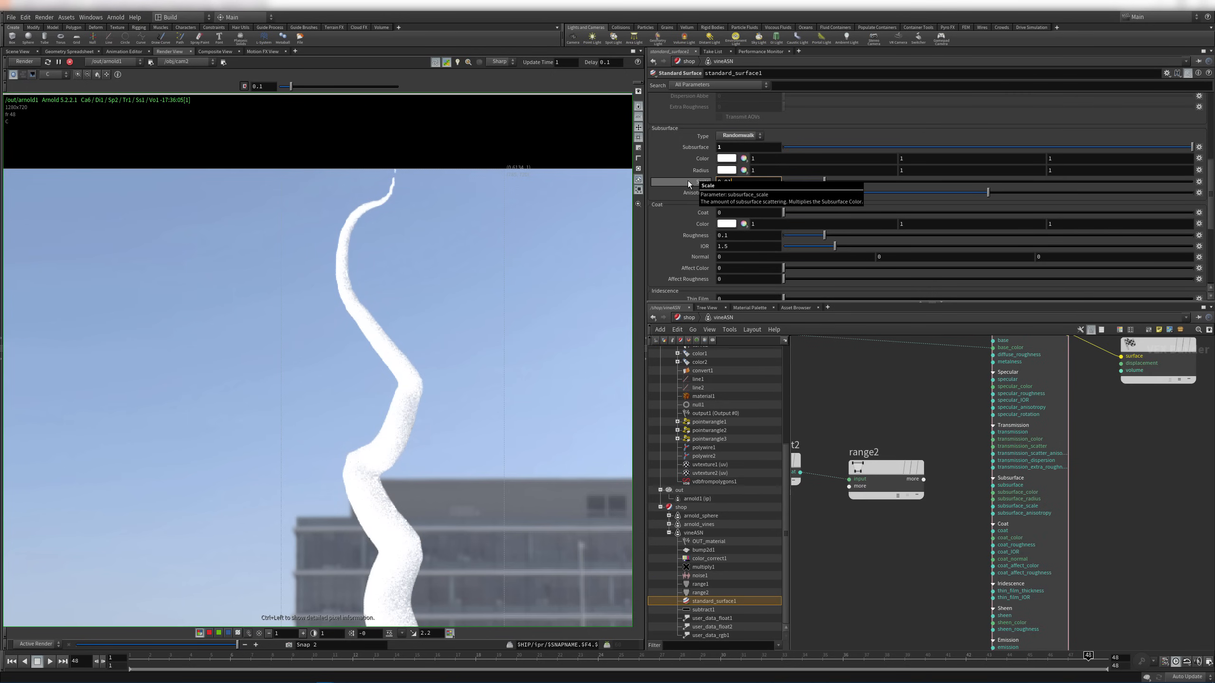
key("Return")
left_click(730, 182)
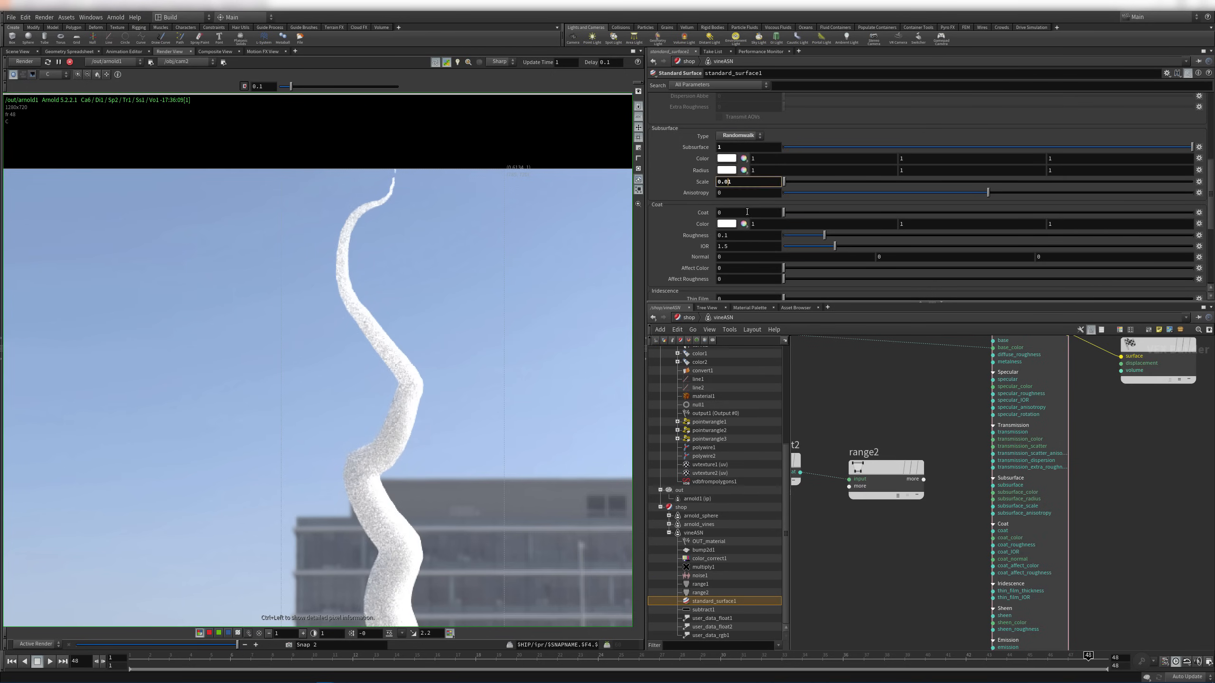
type("0")
key("Return")
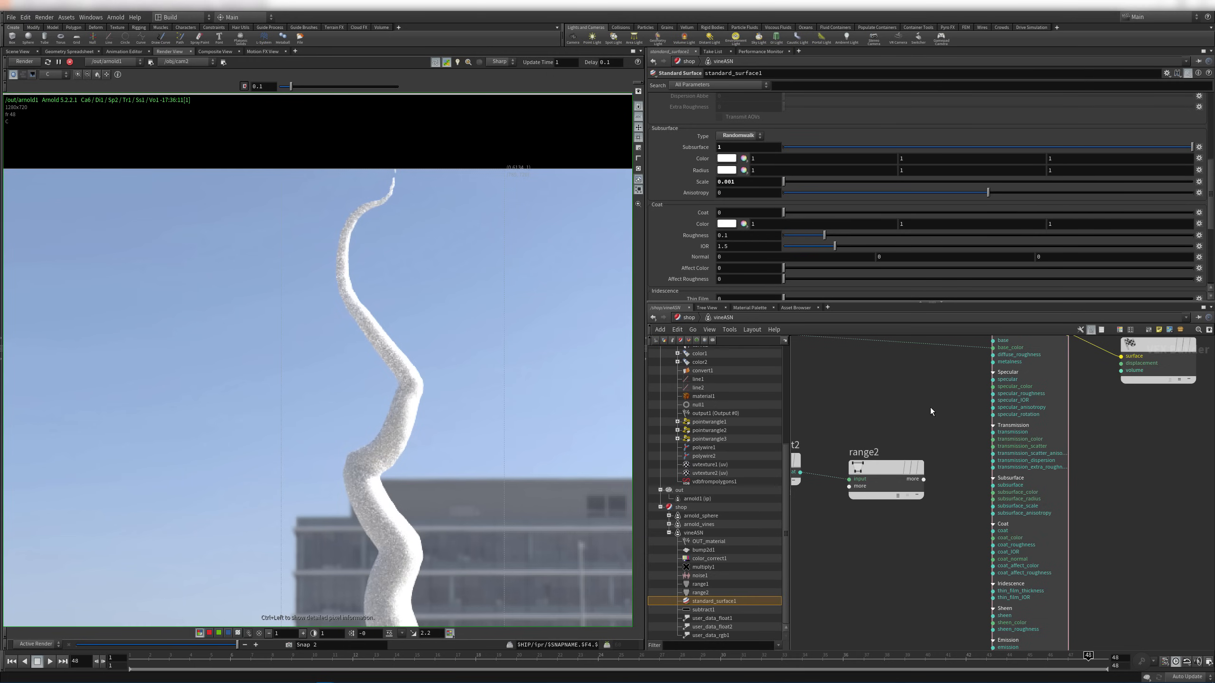
scroll(905, 412, "down", 1)
Wire color_correct1's output into standard_surface1's subsurface_color input
middle_click_drag(909, 402, 900, 478)
left_click(835, 493)
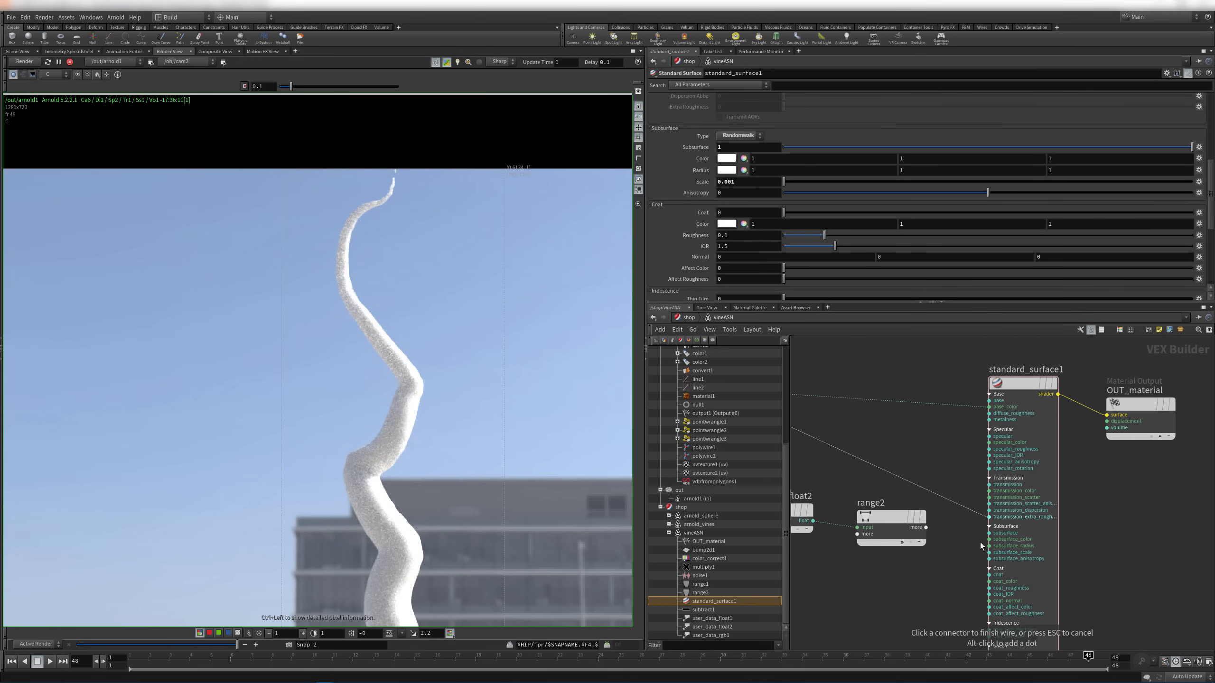
left_click(989, 539)
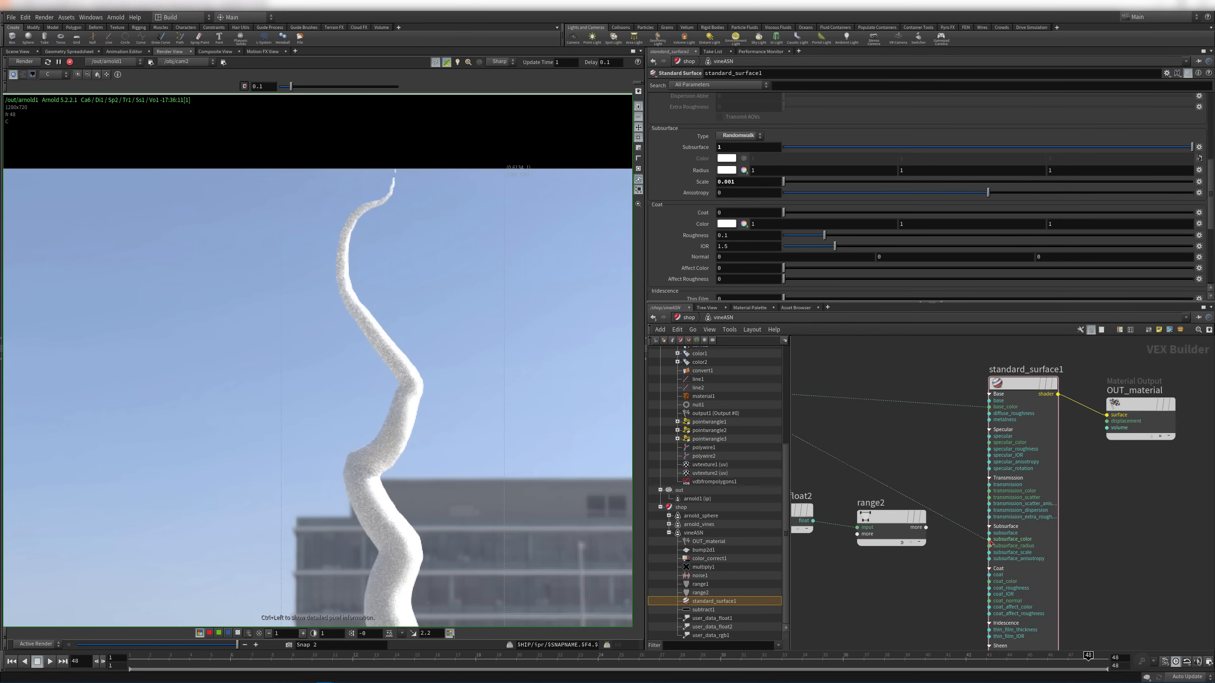
Connect range2's mask output to standard_surface1's Subsurface weight input instead
middle_click_drag(868, 432, 843, 383)
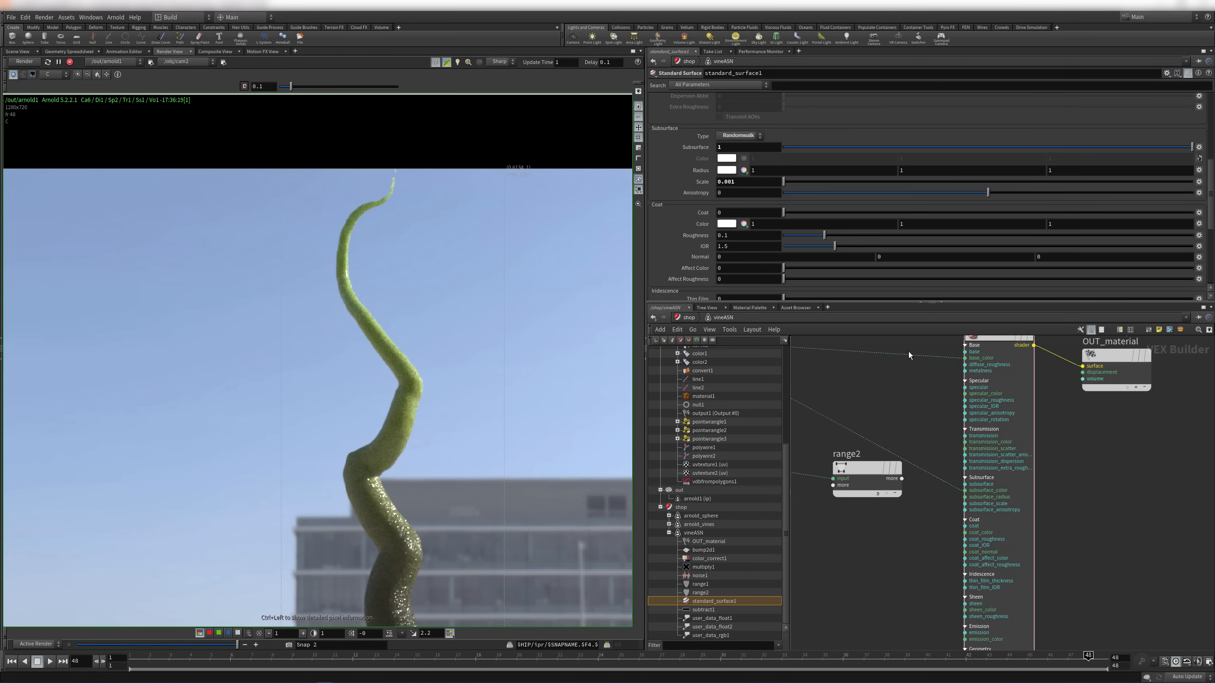
left_click(901, 480)
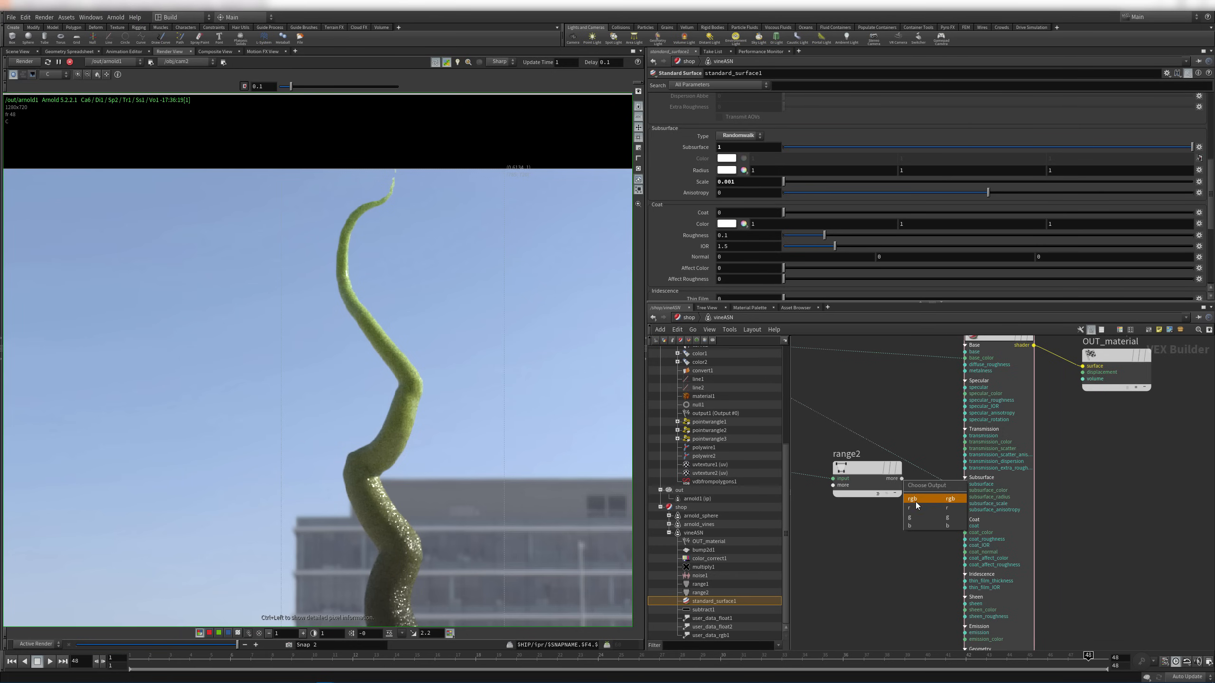
left_click(913, 509)
left_click(965, 487)
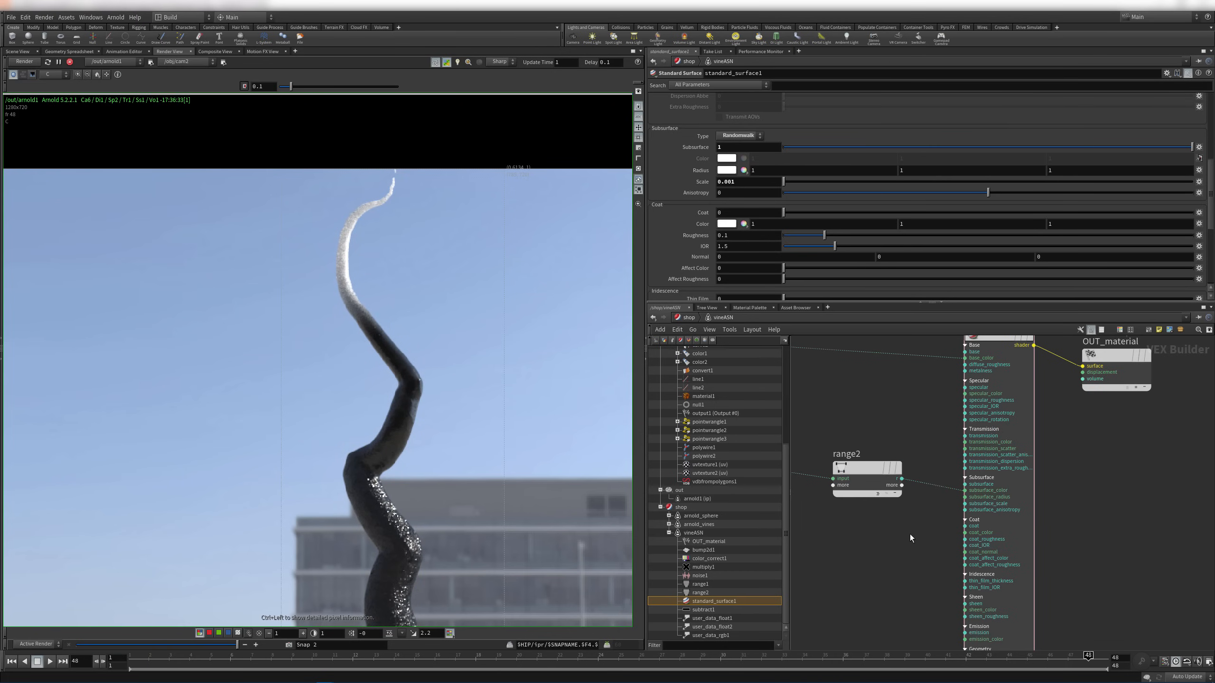
key("ctrl+z")
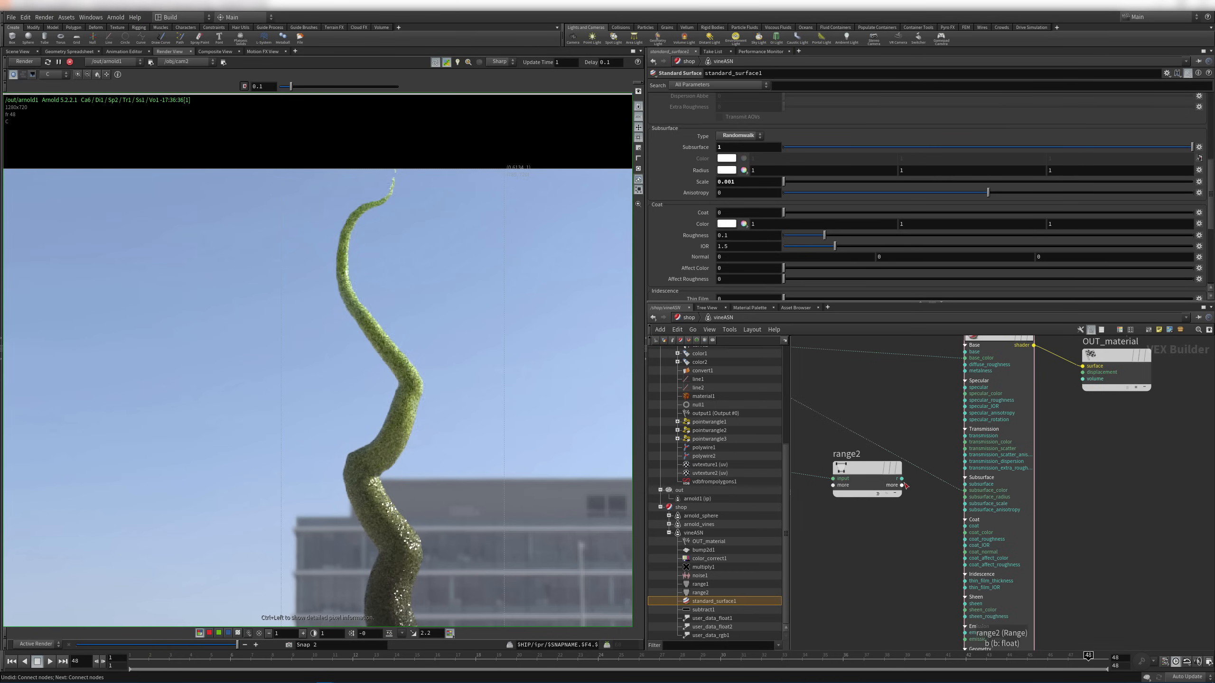
left_click_drag(901, 479, 965, 484)
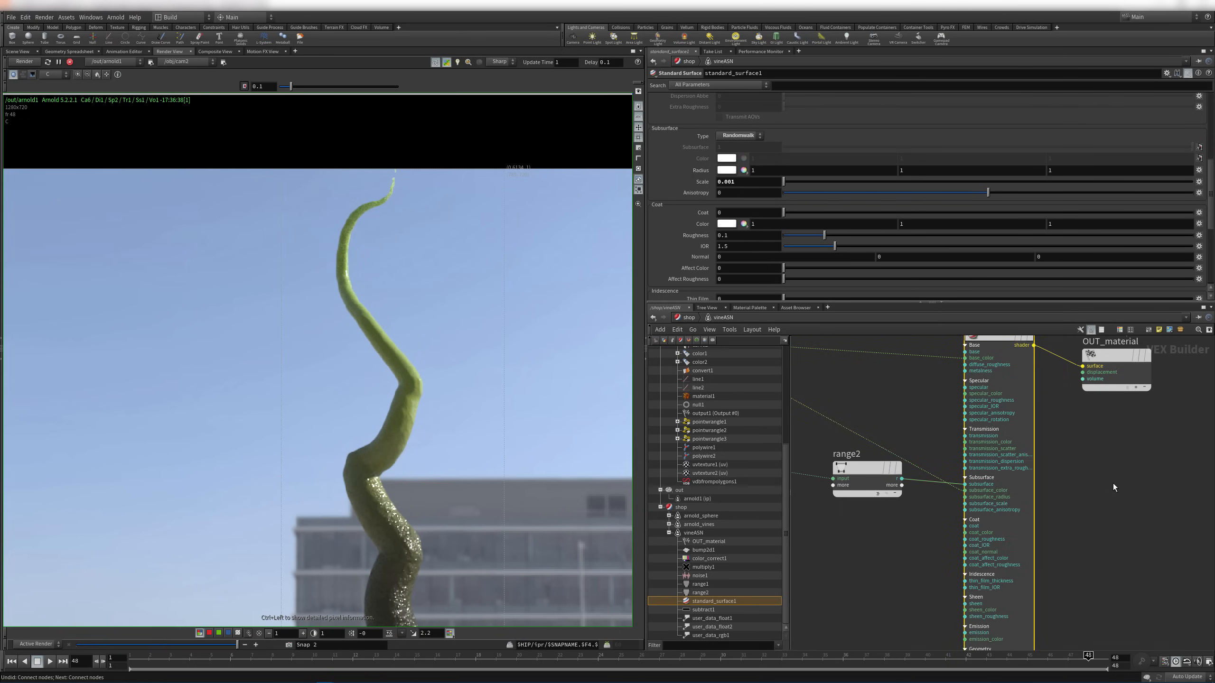
Change standard_surface1's subsurface Scale from 0.001 to 0.01, then to 0.005
left_click(752, 183)
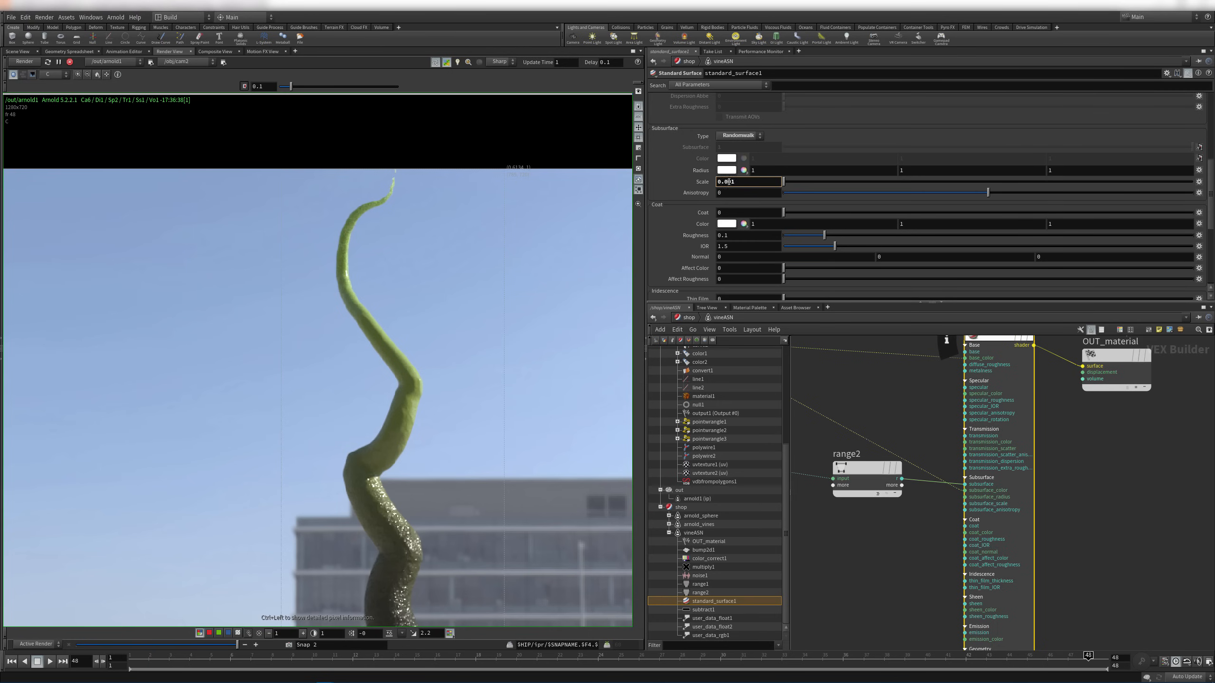
left_click(740, 193)
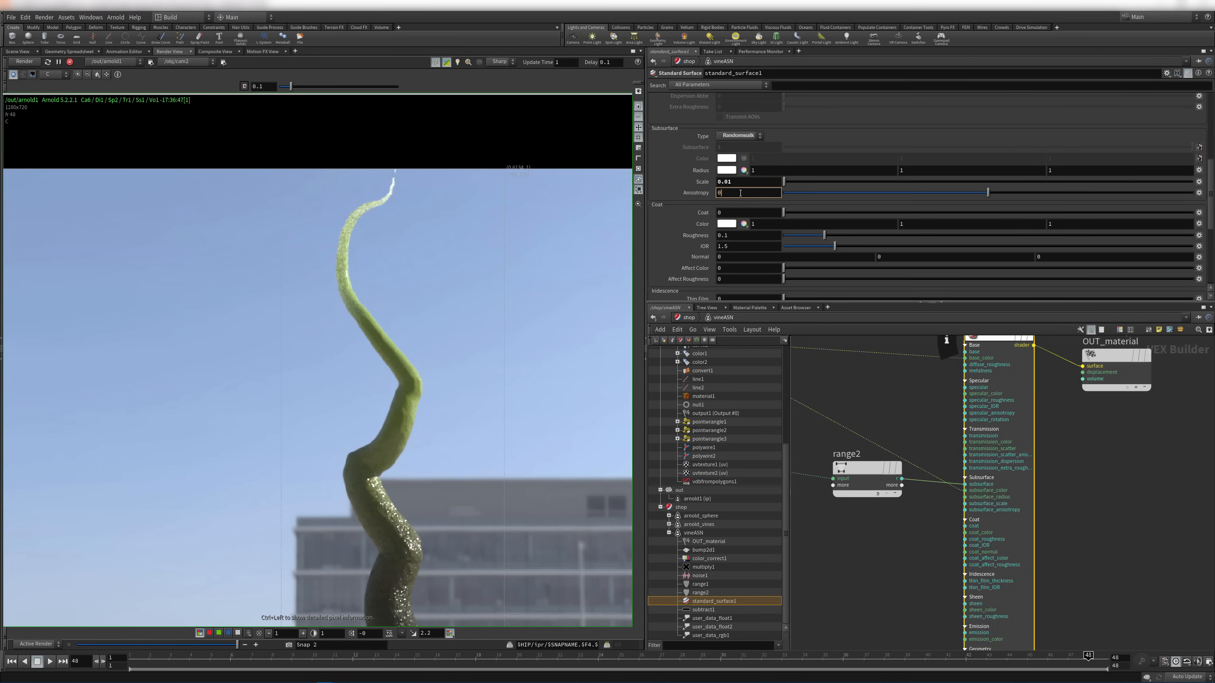
left_click_drag(727, 182, 739, 179)
type("05")
key("Return")
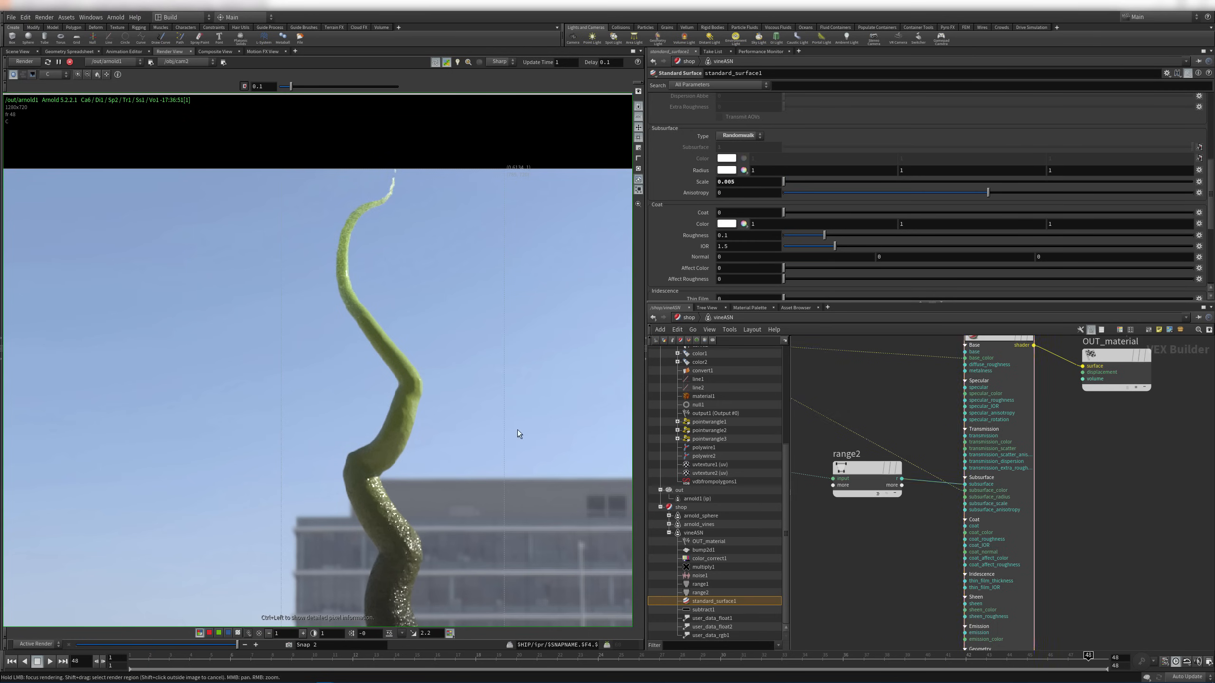
right_click_drag(416, 448, 141, 541)
right_click_drag(398, 291, 607, 335)
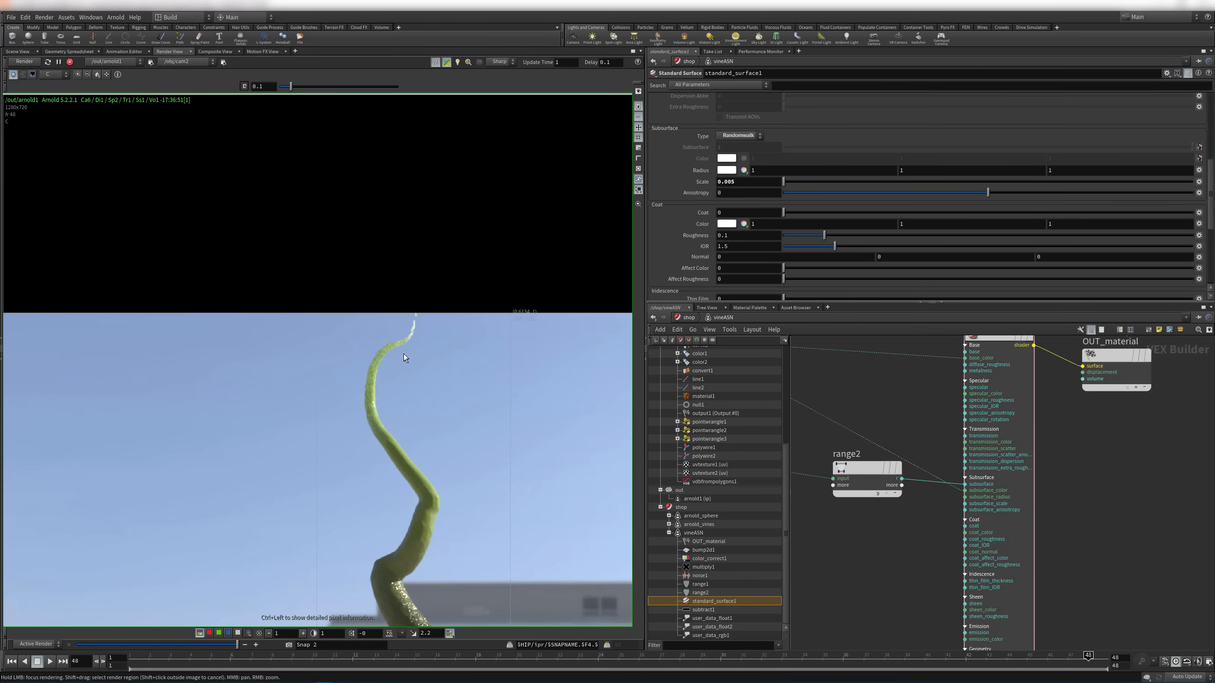
middle_click_drag(478, 498, 497, 350)
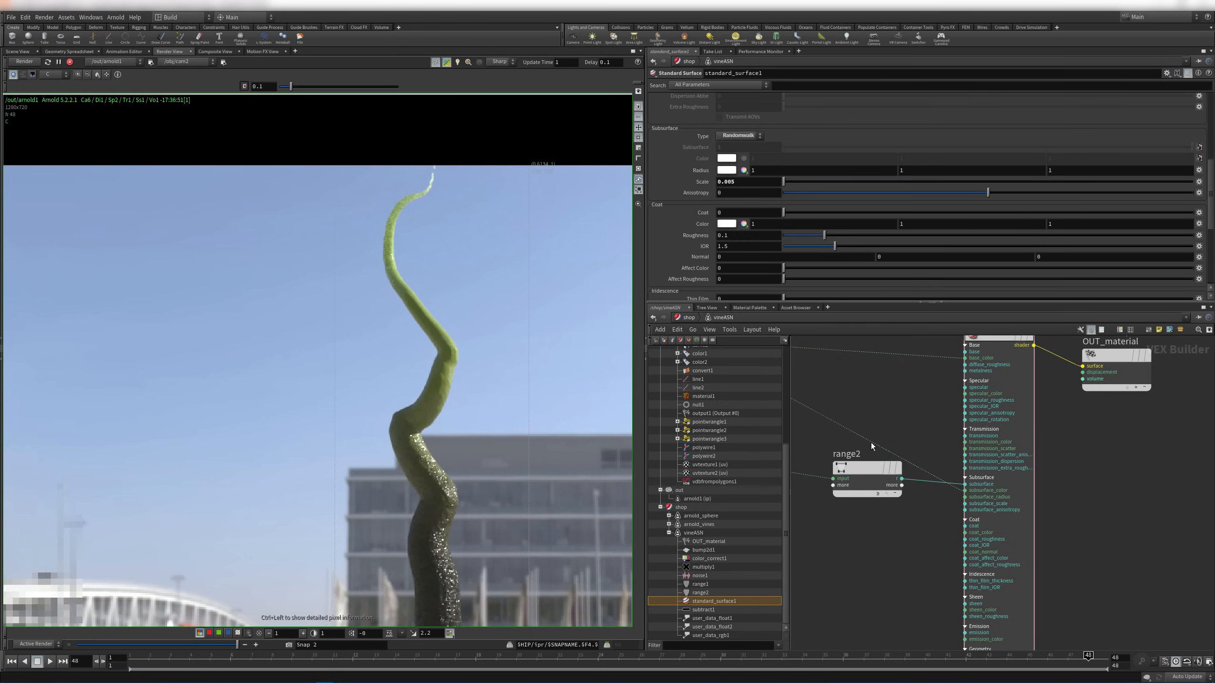
scroll(873, 395, "down", 3)
Save the scene as mtoa.525.growth.v01.hip and move the playhead to frame 42
middle_click_drag(872, 482, 976, 468)
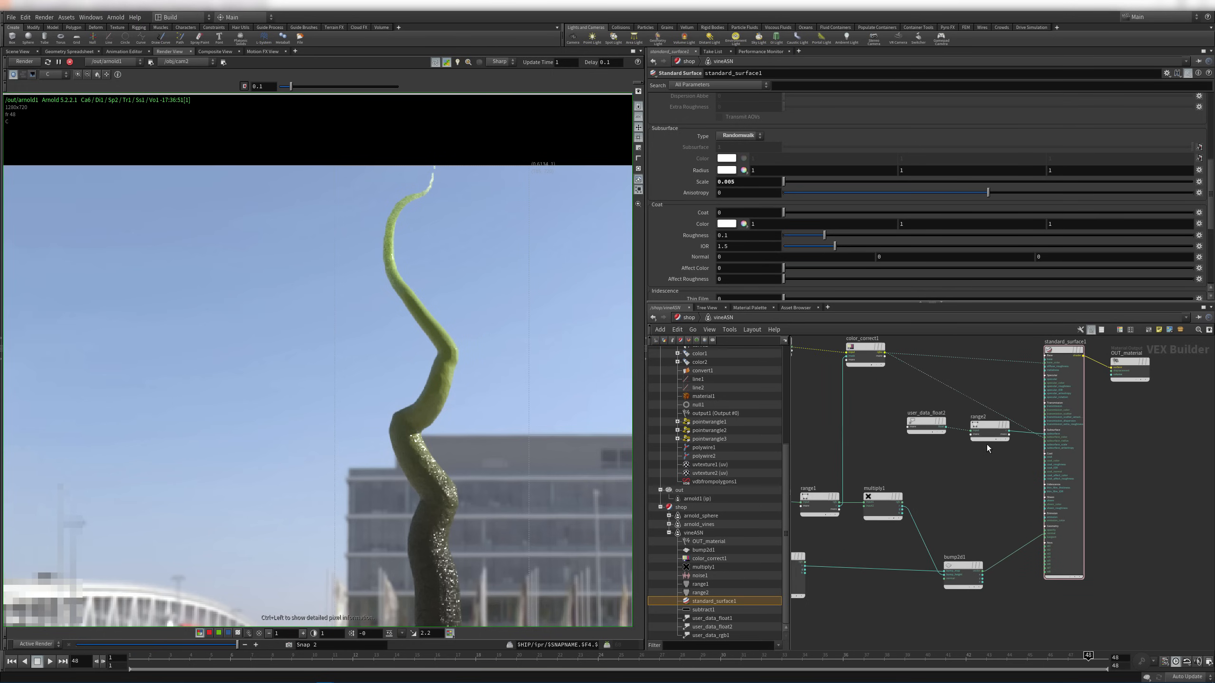
middle_click_drag(876, 382, 1000, 435)
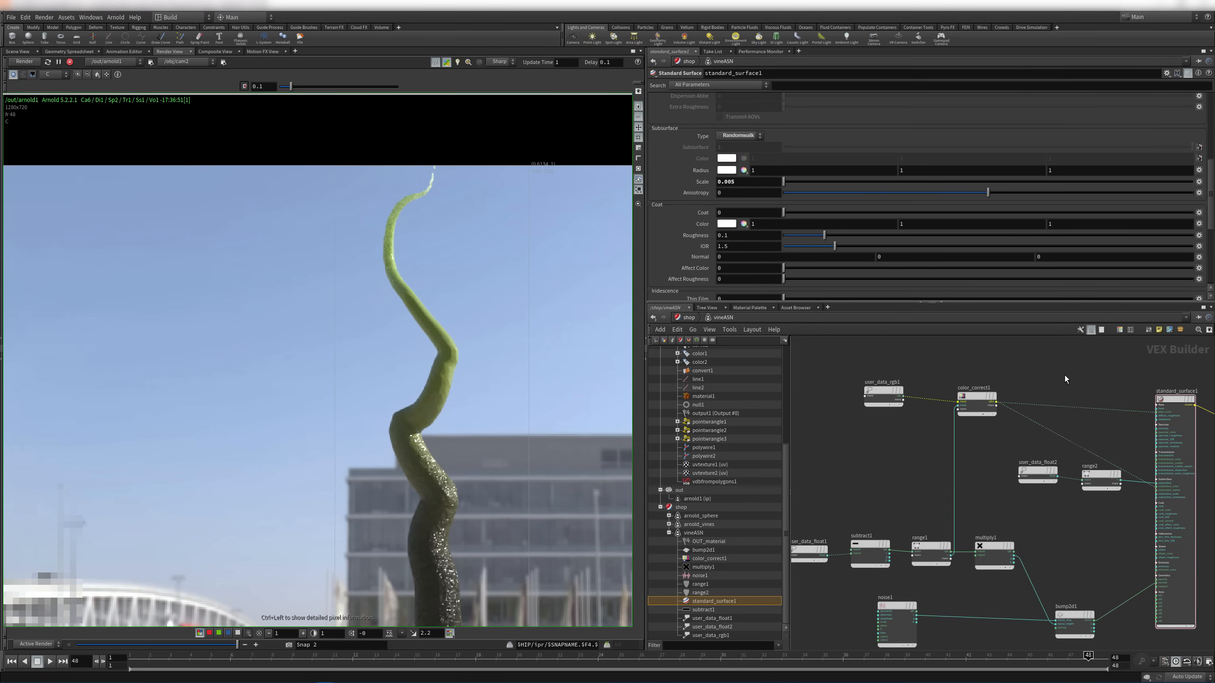
right_click_drag(468, 328, 419, 376)
middle_click_drag(491, 398, 492, 308)
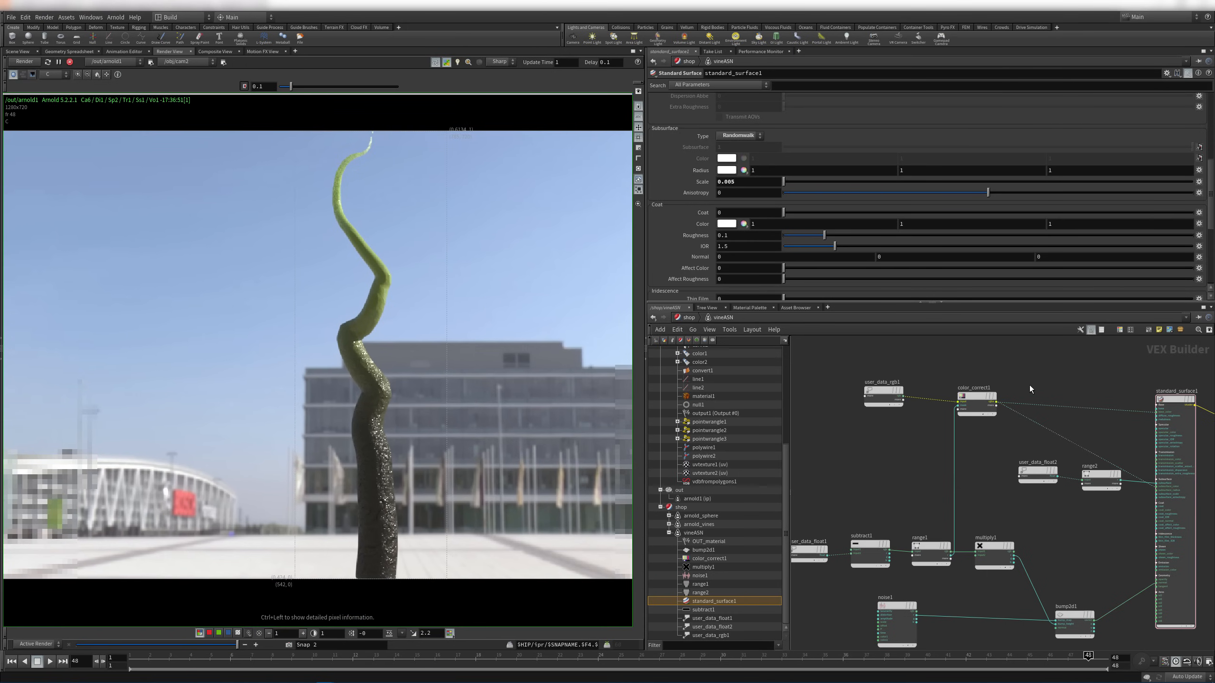
middle_click_drag(1044, 379, 937, 367)
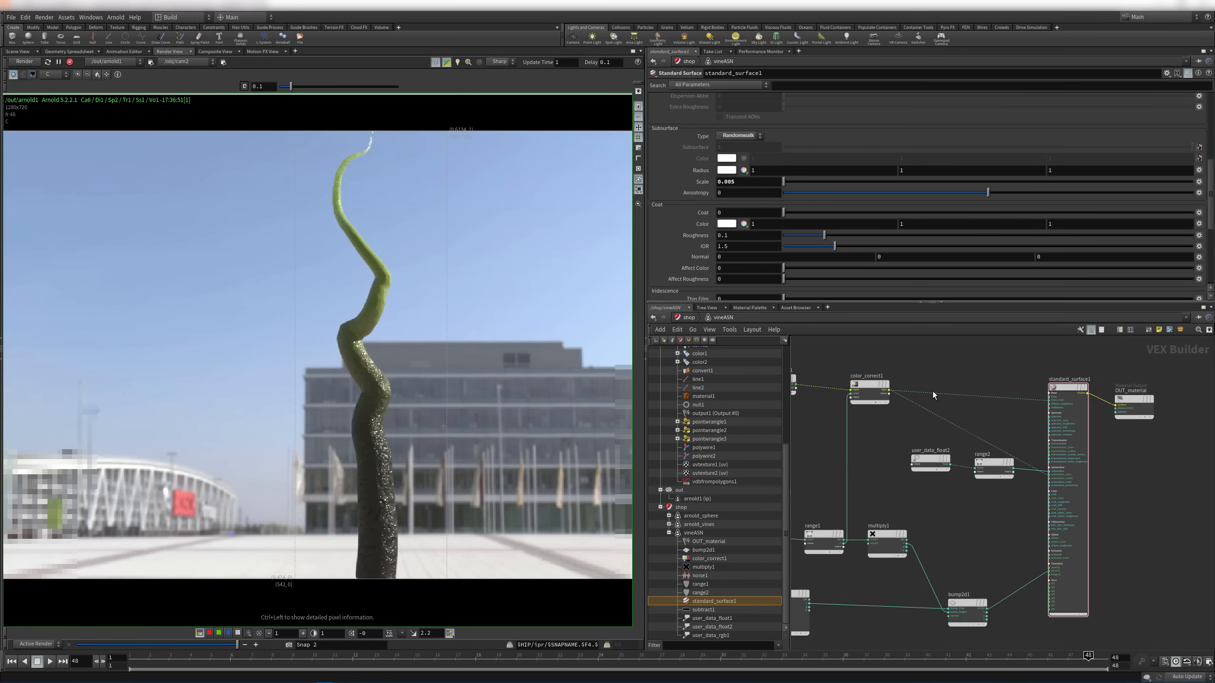
key("ctrl+s")
left_click(966, 657)
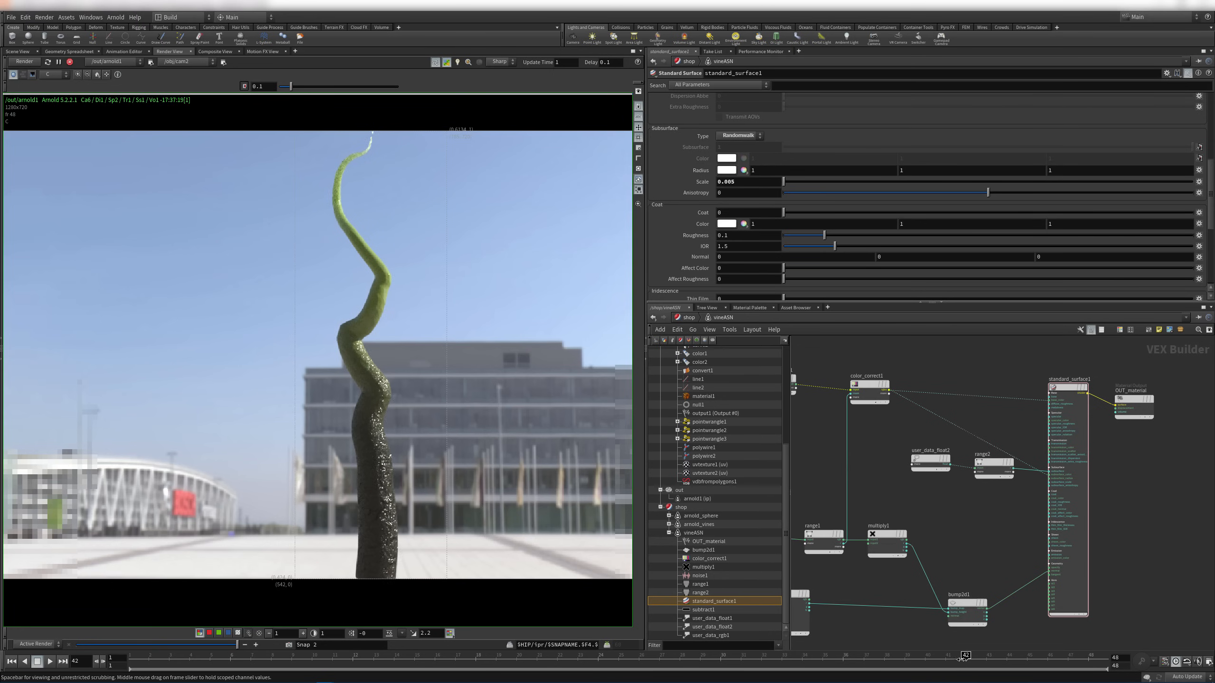
Step to frame 36, then frame 15, restarting the Arnold render to inspect the young sprout
left_click(843, 662)
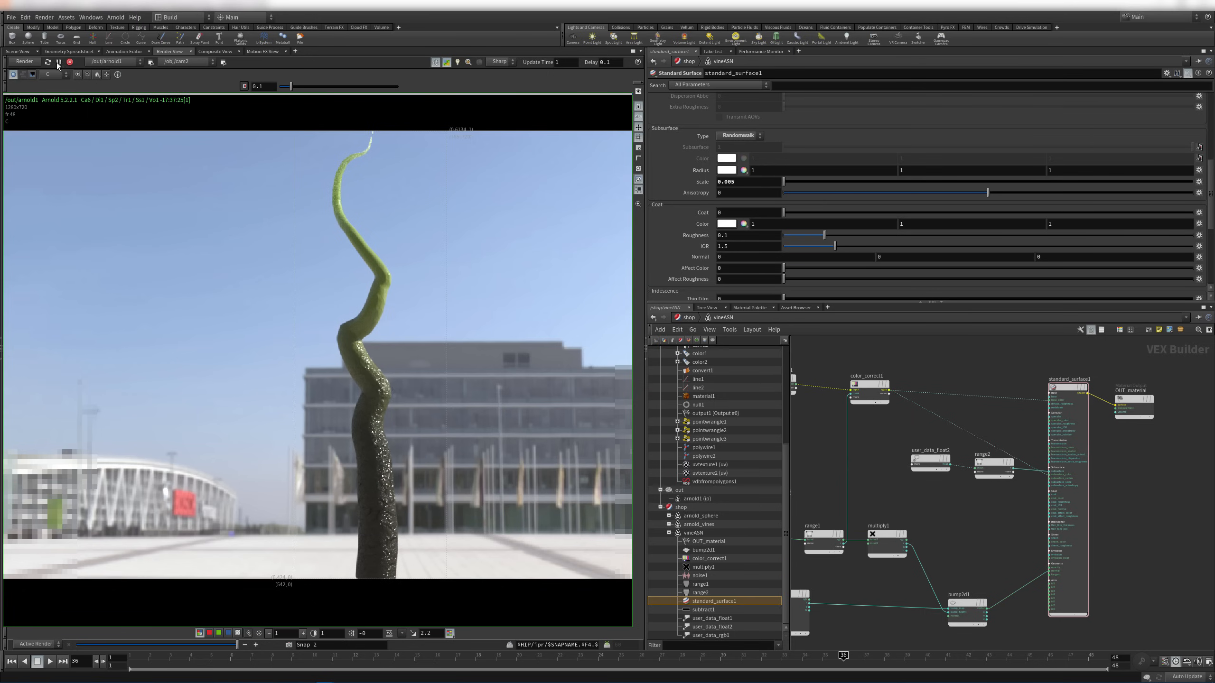
left_click(31, 63)
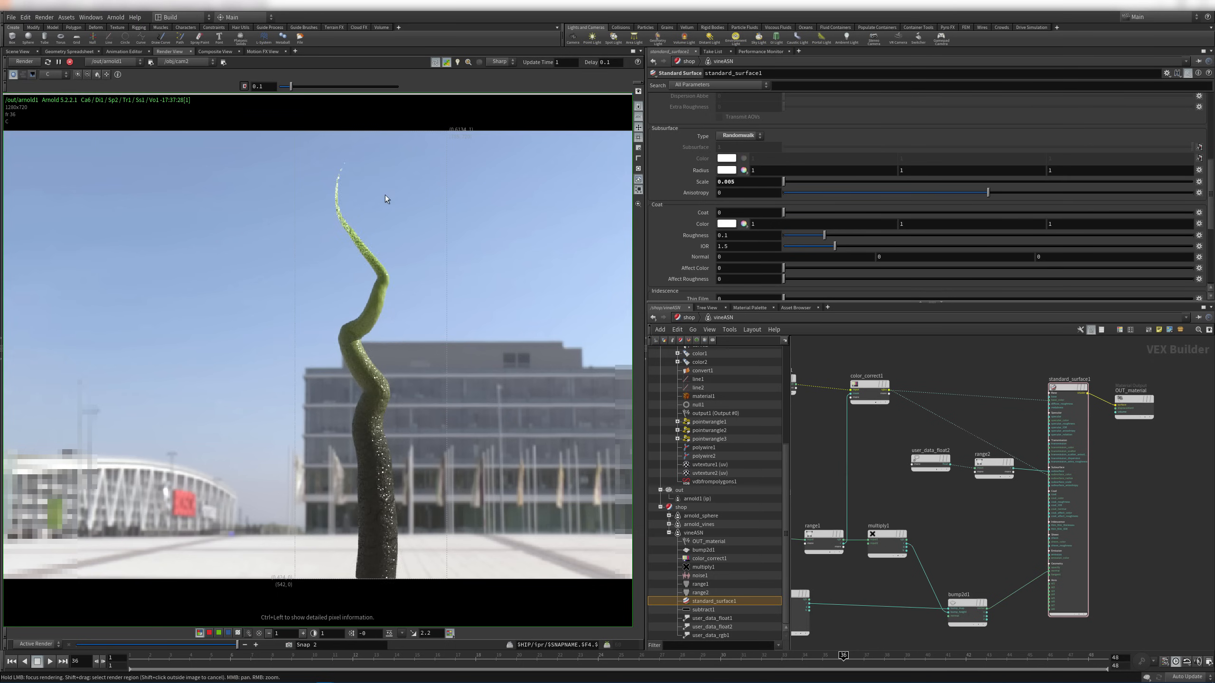
left_click(409, 663)
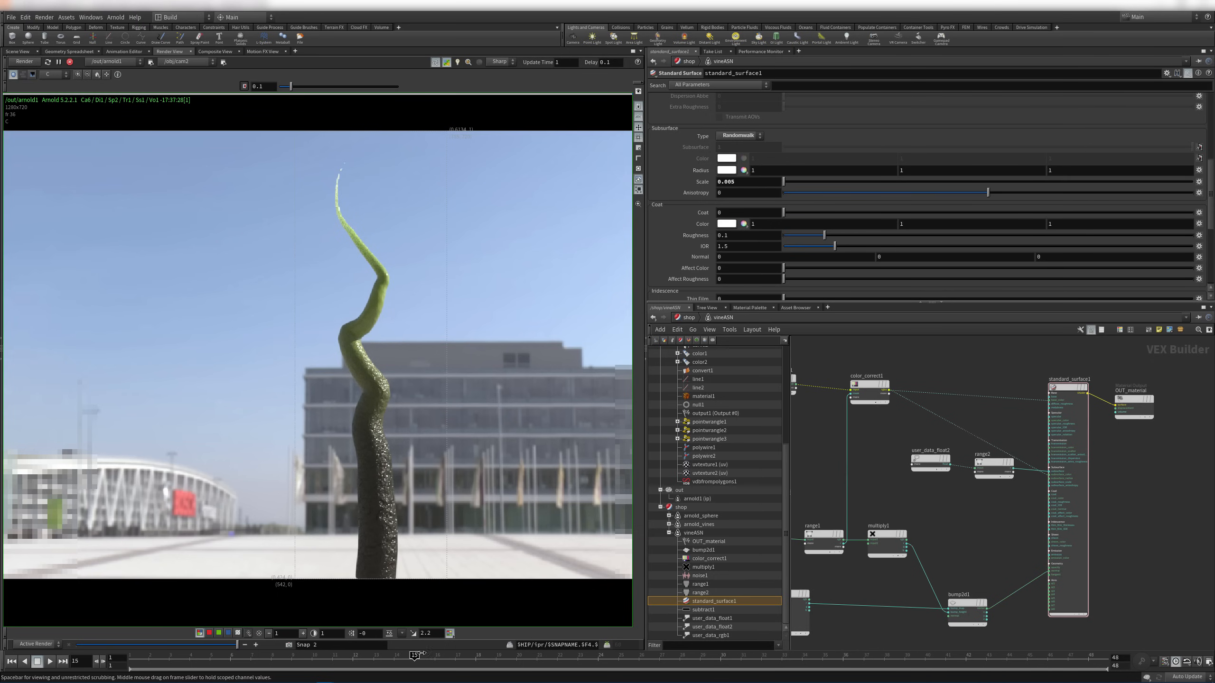
left_click(24, 63)
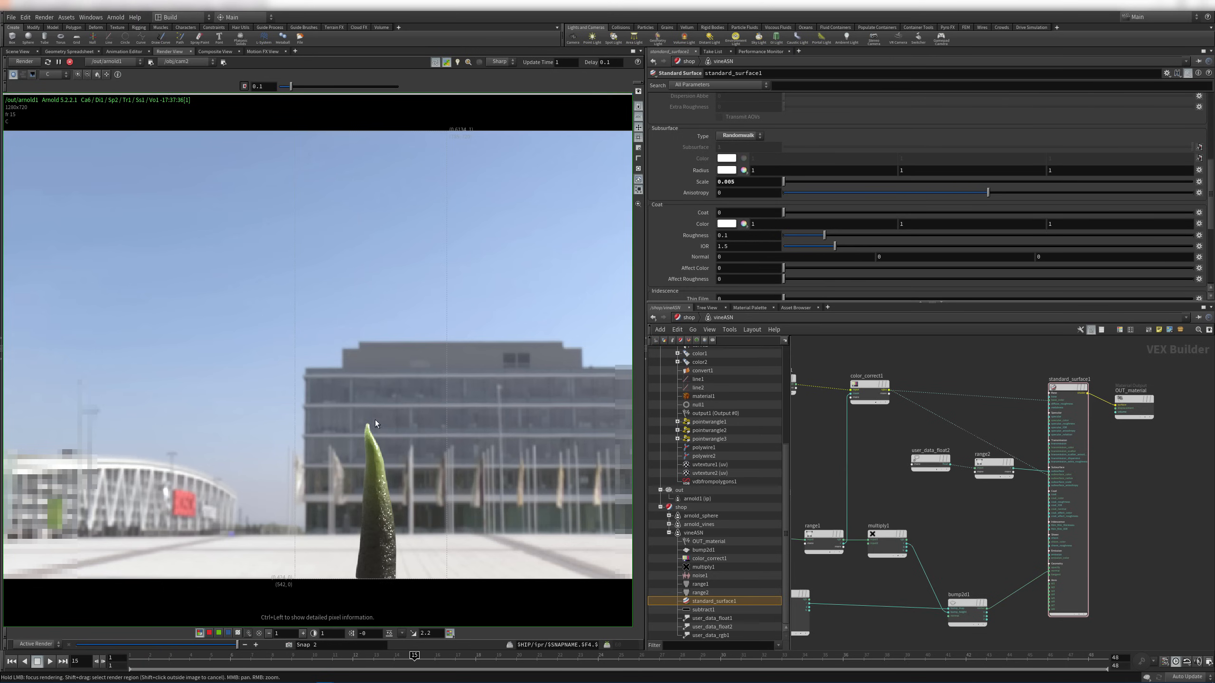
right_click_drag(358, 450, 302, 426)
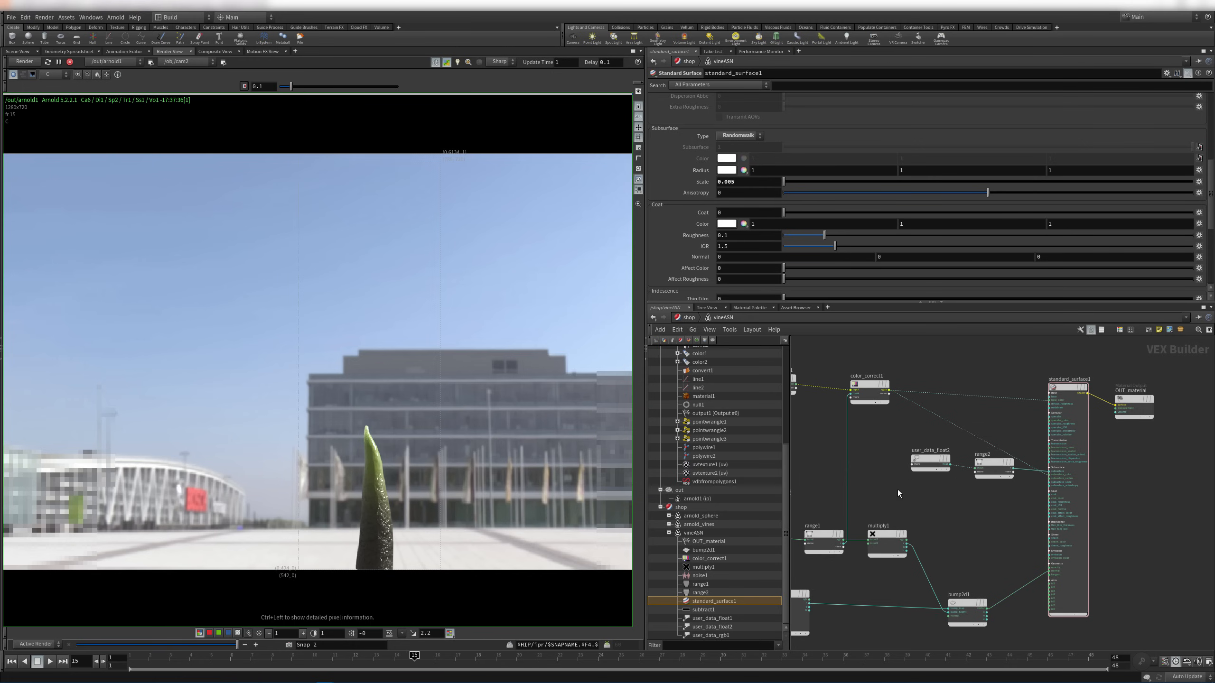
Line user_data_rgb1 up with color_correct1 and user_data_float2 level with range2
middle_click_drag(898, 492, 1039, 505)
mouse_move(1039, 505)
right_mouse_down()
mouse_move(954, 477)
mouse_move(1034, 506)
right_mouse_up()
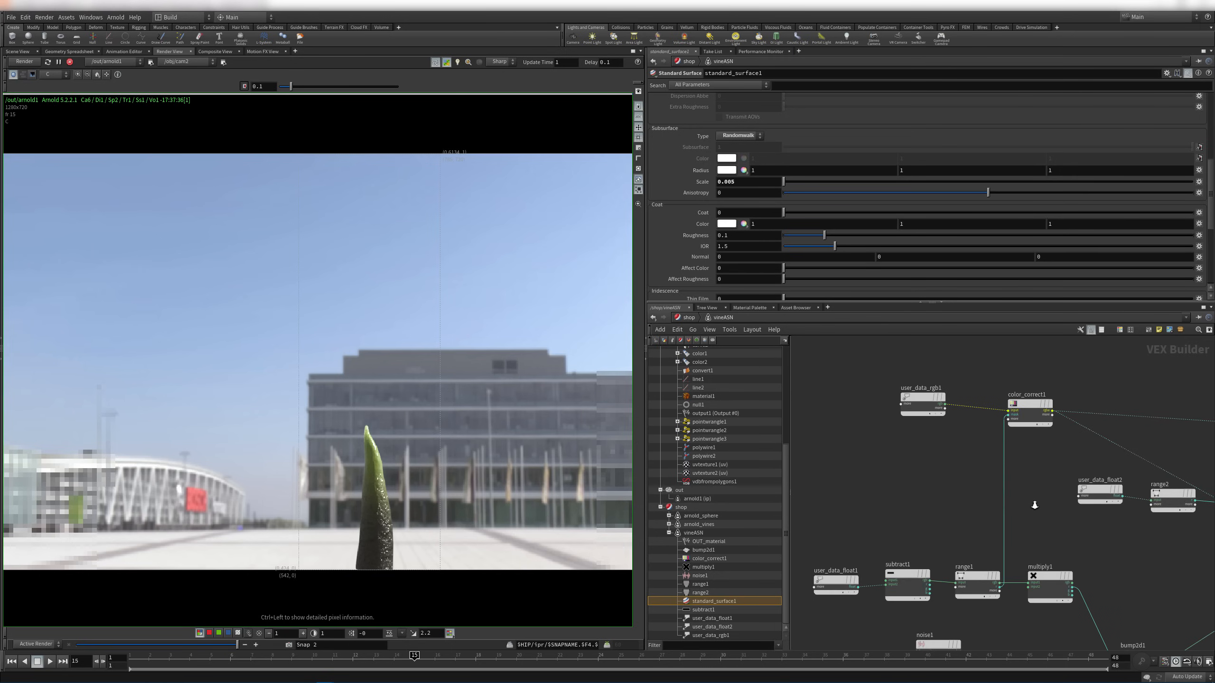
middle_click_drag(1041, 462, 995, 462)
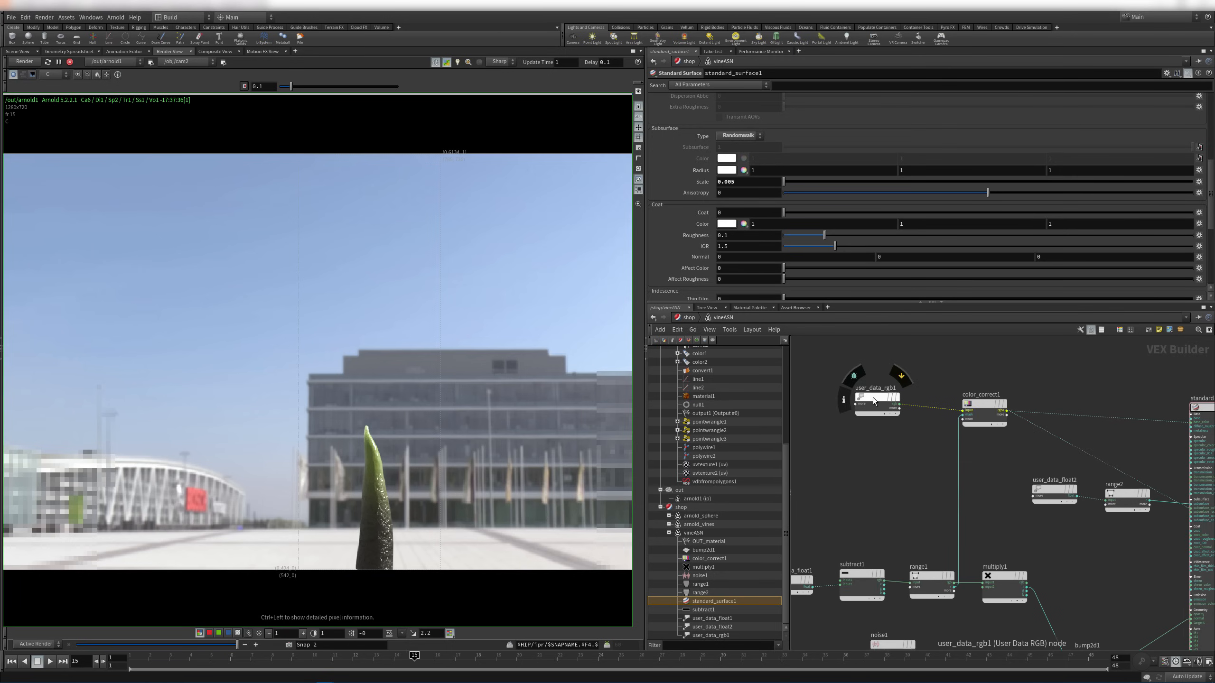
left_click_drag(874, 397, 876, 404)
right_click_drag(1026, 517, 998, 522)
middle_click_drag(1048, 528, 957, 505)
right_click_drag(956, 505, 1052, 518)
middle_click_drag(1050, 515, 995, 539)
right_click_drag(997, 540, 968, 531)
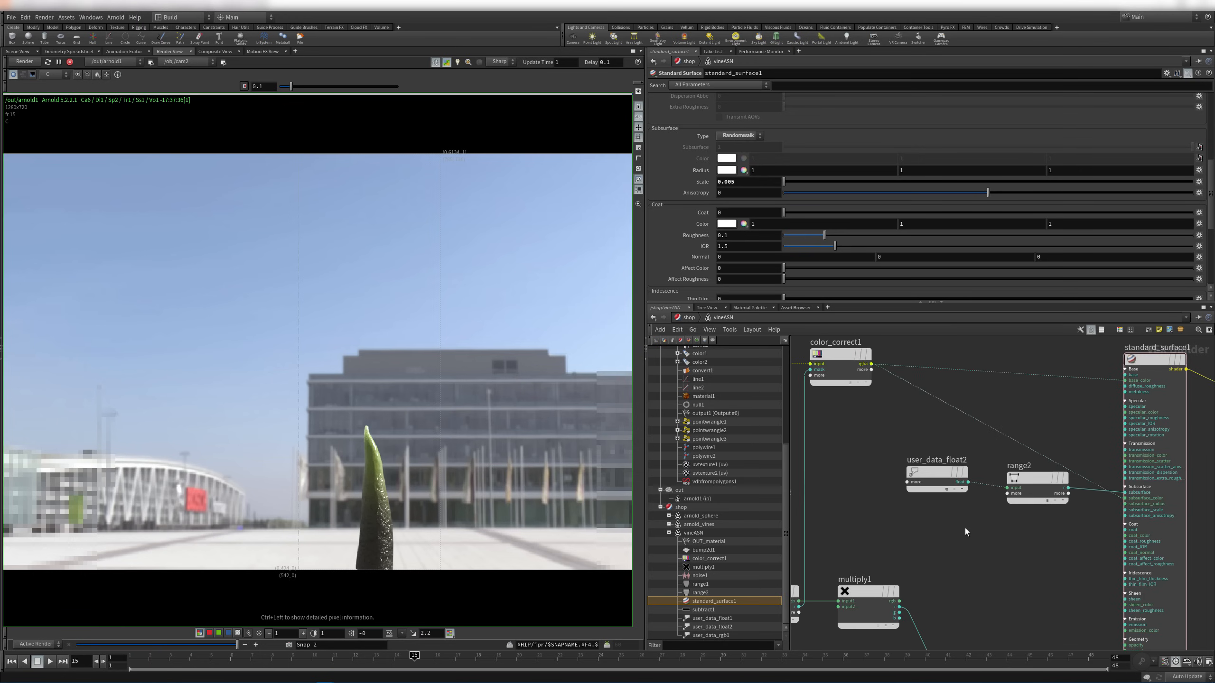
left_click_drag(930, 471, 981, 500)
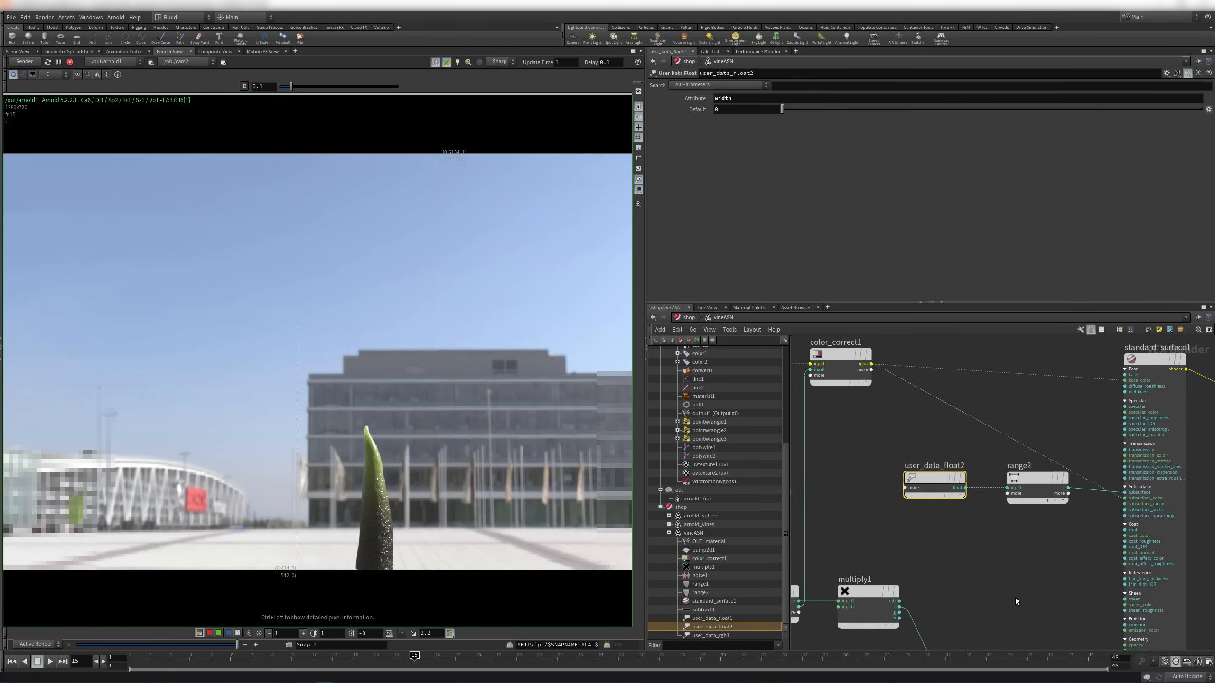
Place noise1 under multiply1, move OUT_material right, and shift user_data_float2 and range2 left
scroll(990, 549, "down", 3)
middle_click_drag(883, 615, 930, 525)
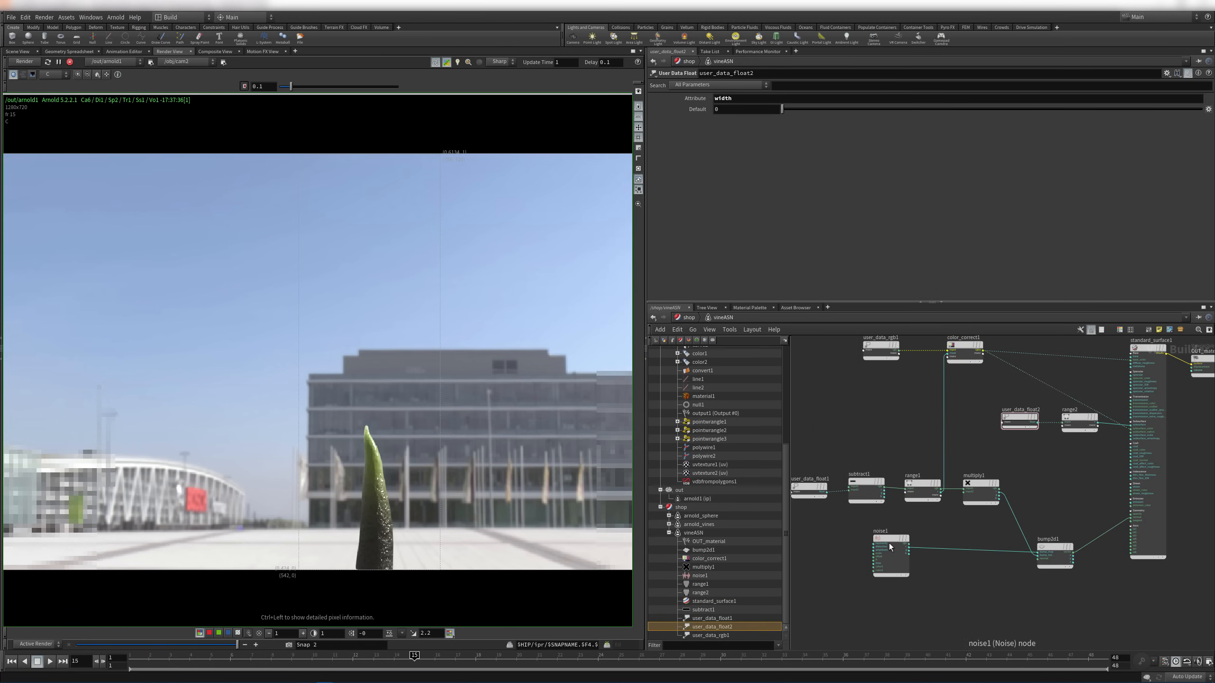
left_click_drag(888, 544, 973, 544)
middle_click_drag(1067, 480, 940, 515)
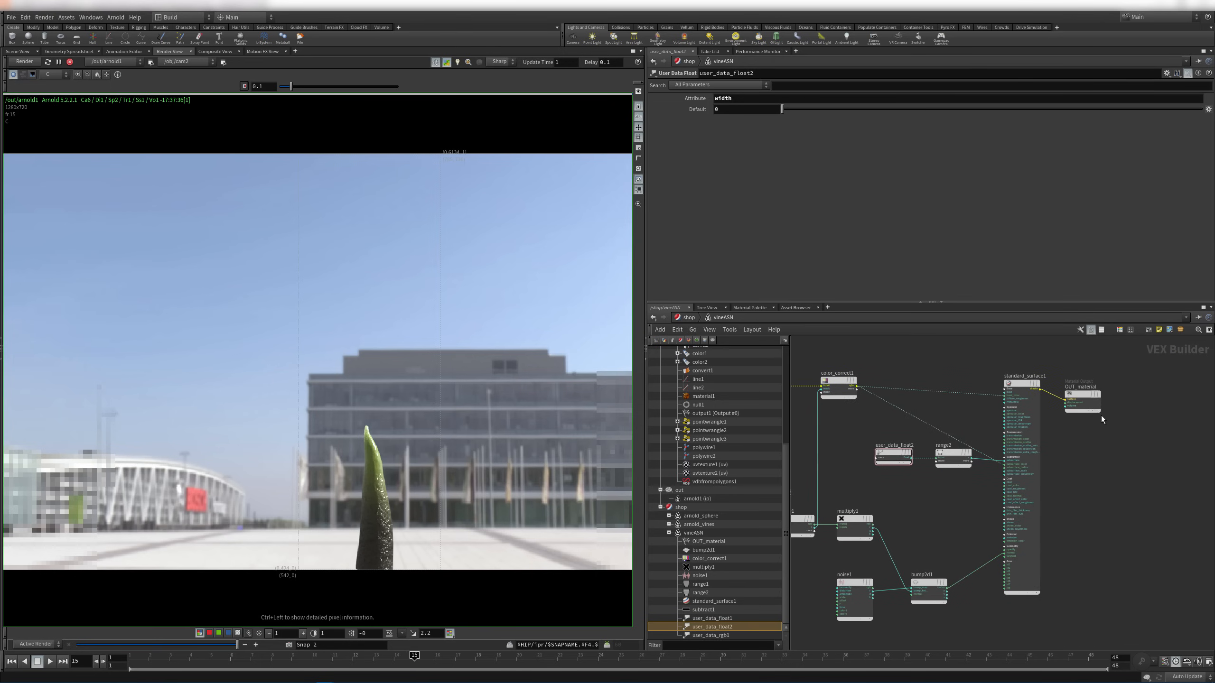
left_click_drag(1084, 397, 1128, 391)
middle_click_drag(893, 505, 1010, 492)
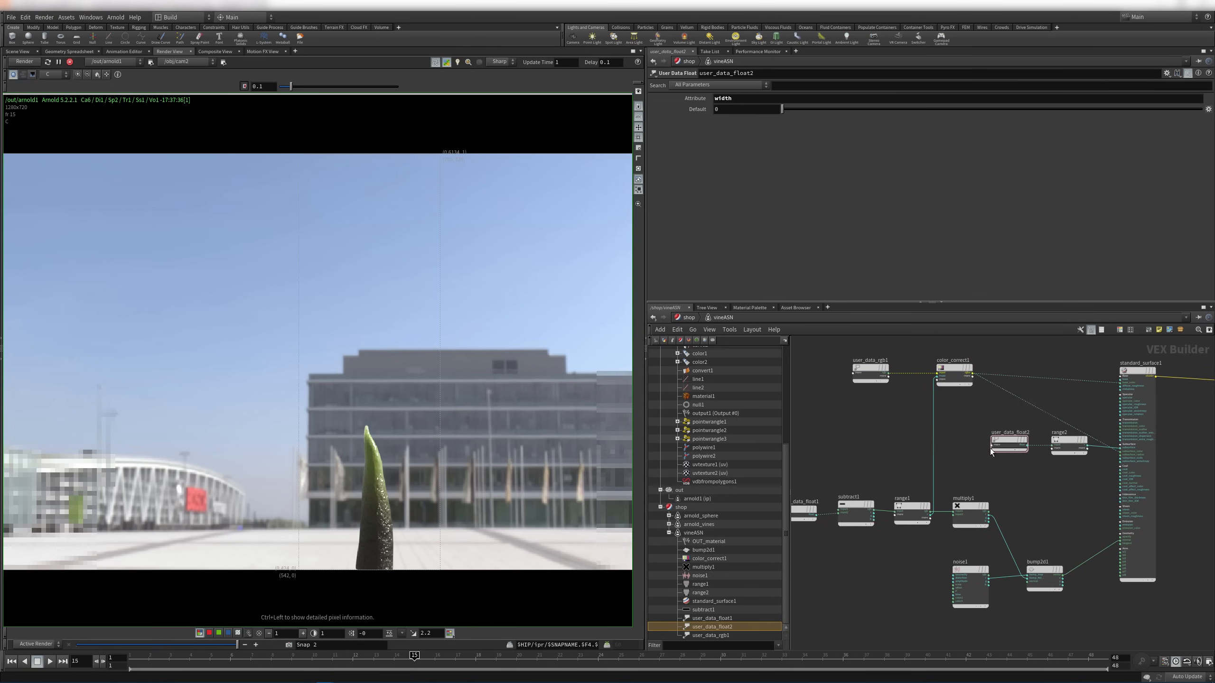
left_click_drag(967, 415, 1080, 440)
left_click_drag(1025, 438, 864, 436)
left_click(978, 419)
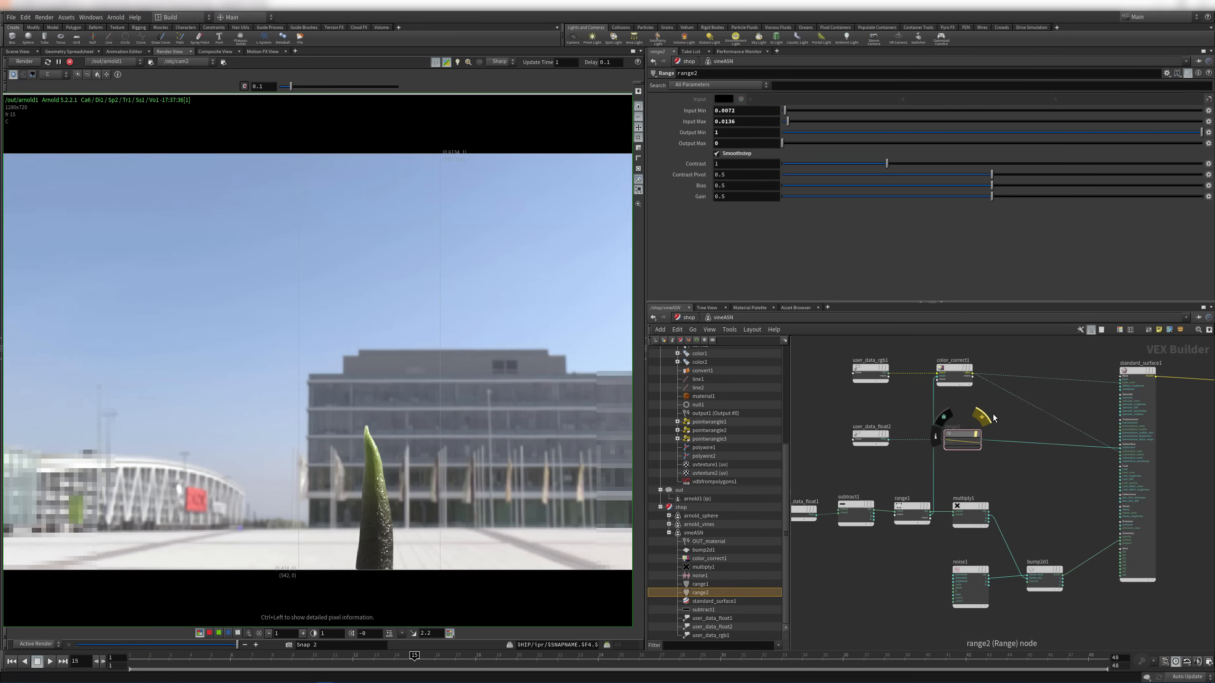
Clear the flag on range2
left_click(983, 418)
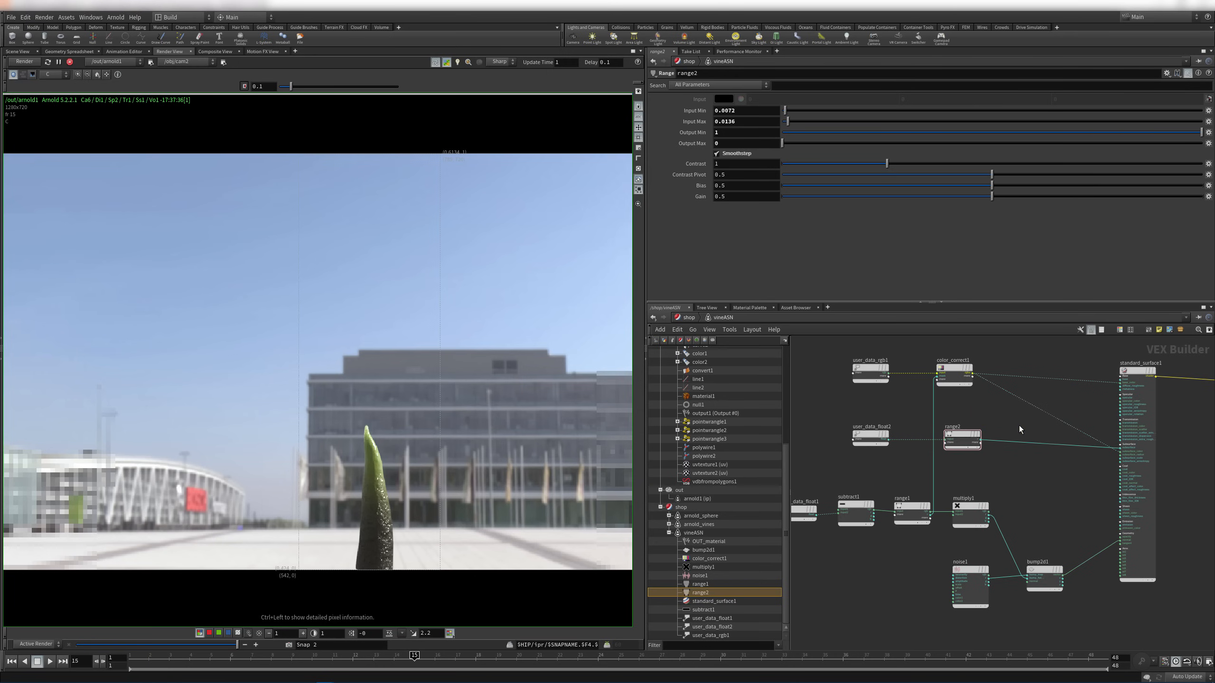
mouse_move(981, 460)
right_mouse_down()
mouse_move(1054, 475)
mouse_move(984, 480)
right_mouse_up()
middle_click_drag(832, 548, 916, 526)
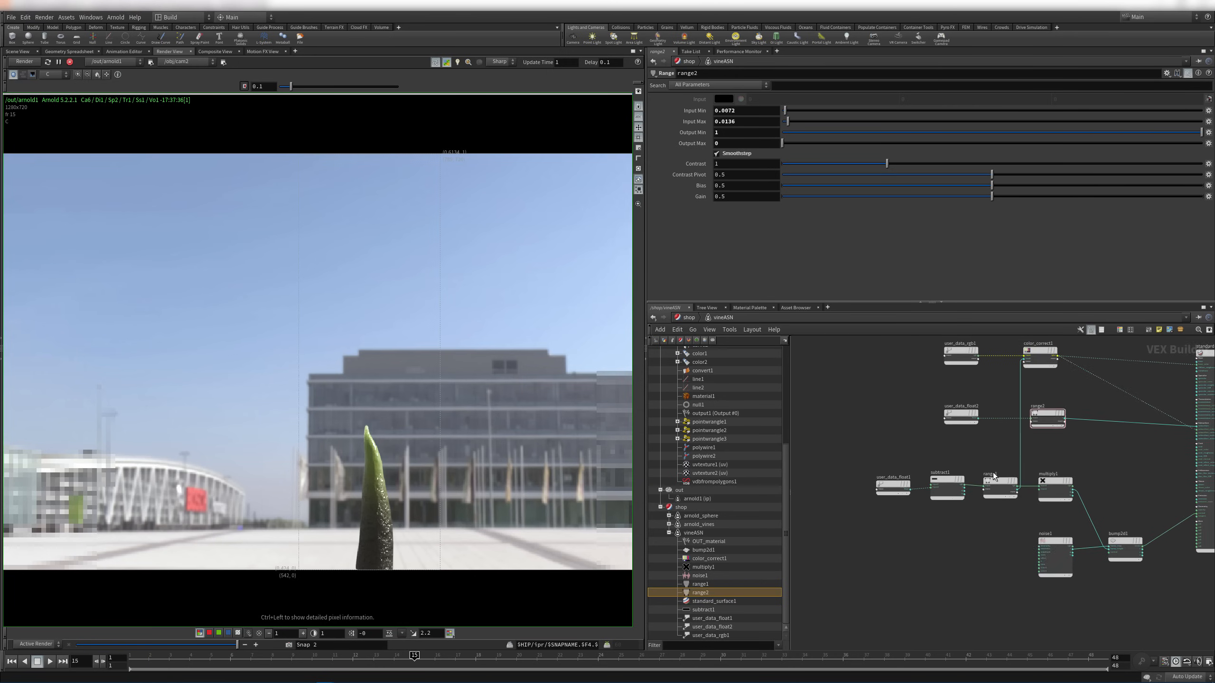
right_click_drag(916, 526, 962, 526)
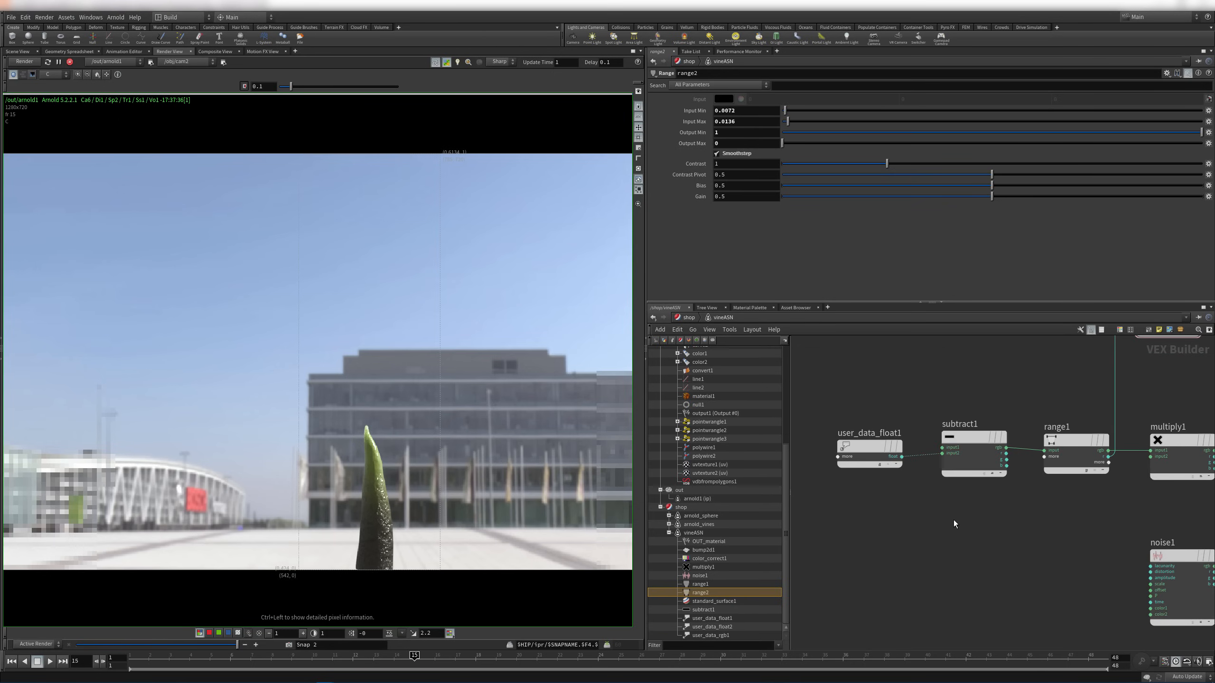
Reset the render image to actual size, frame the whole network, and re-render frame 48
left_click(99, 77)
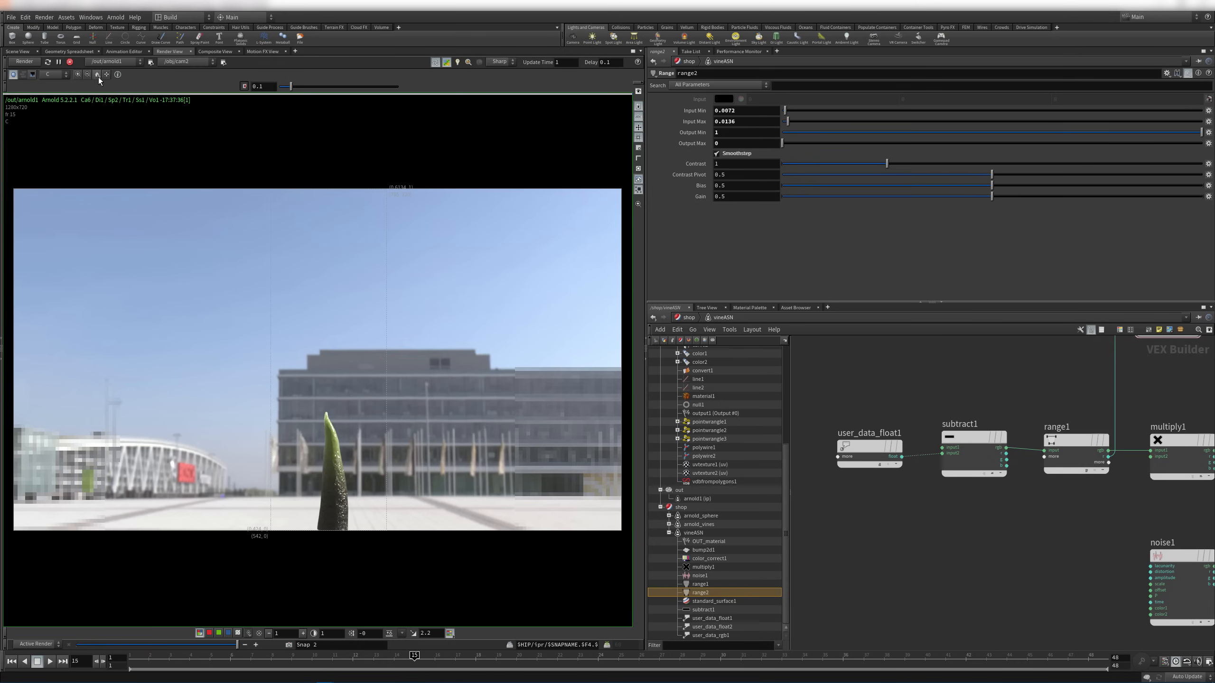
left_click(98, 77)
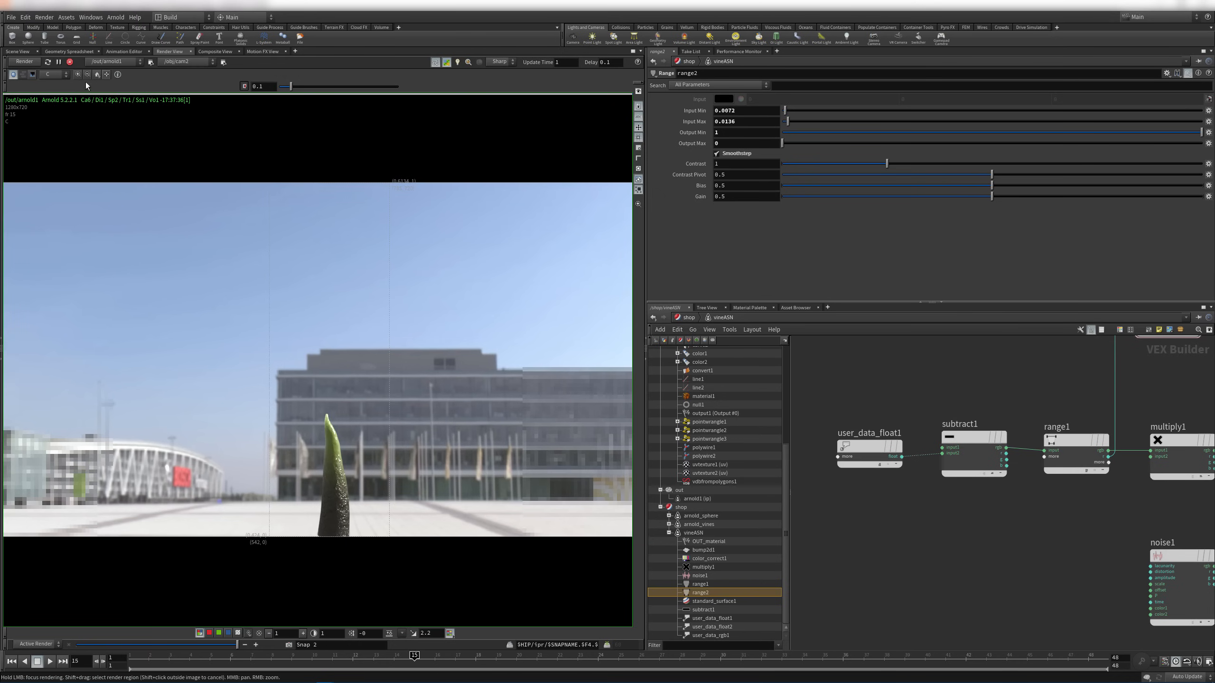
left_click(97, 76)
middle_click_drag(372, 307, 383, 318)
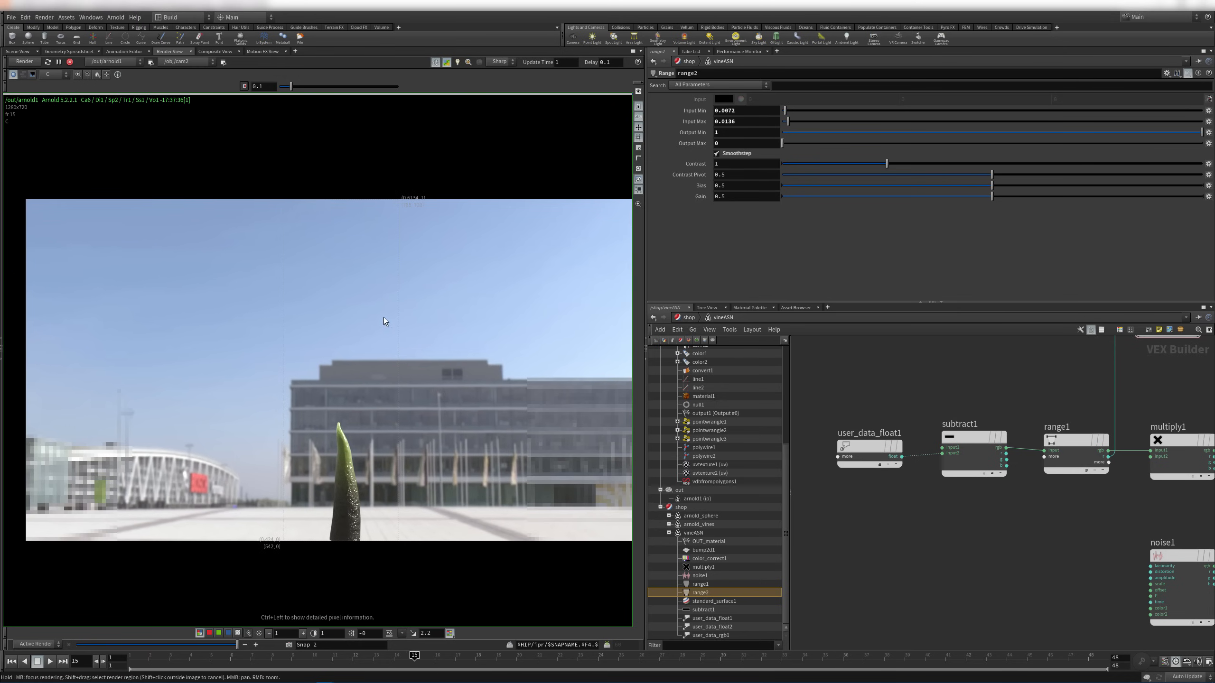
key("h")
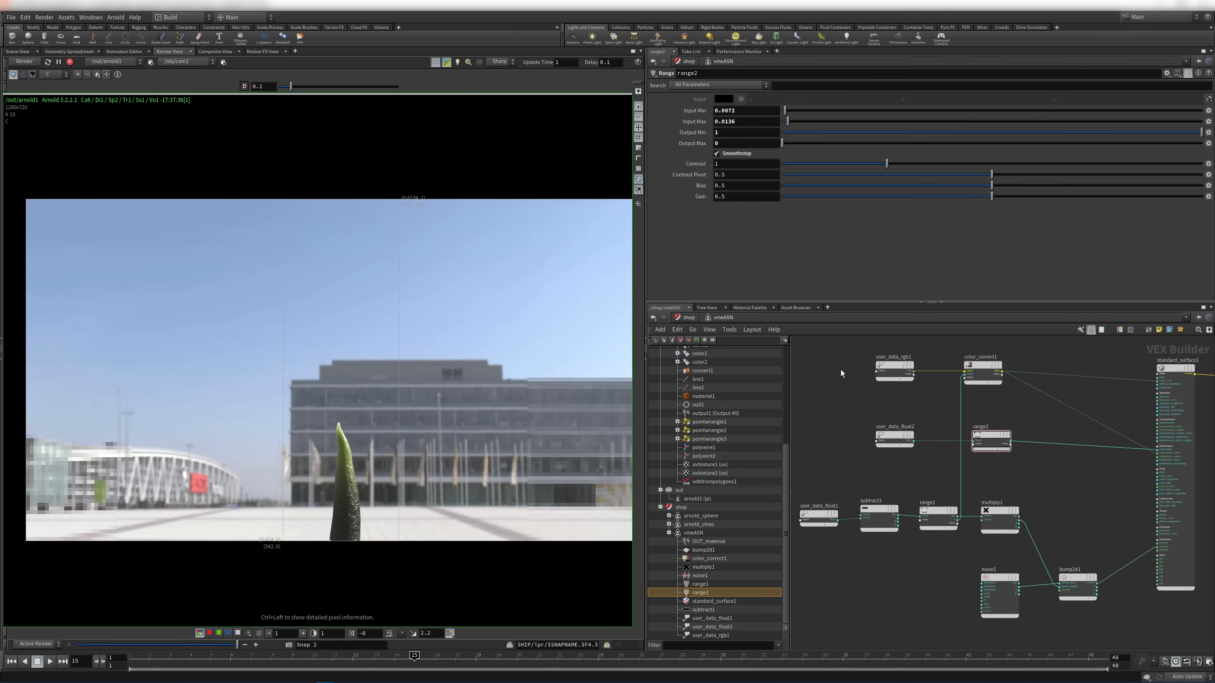
left_click(1099, 663)
left_click(28, 62)
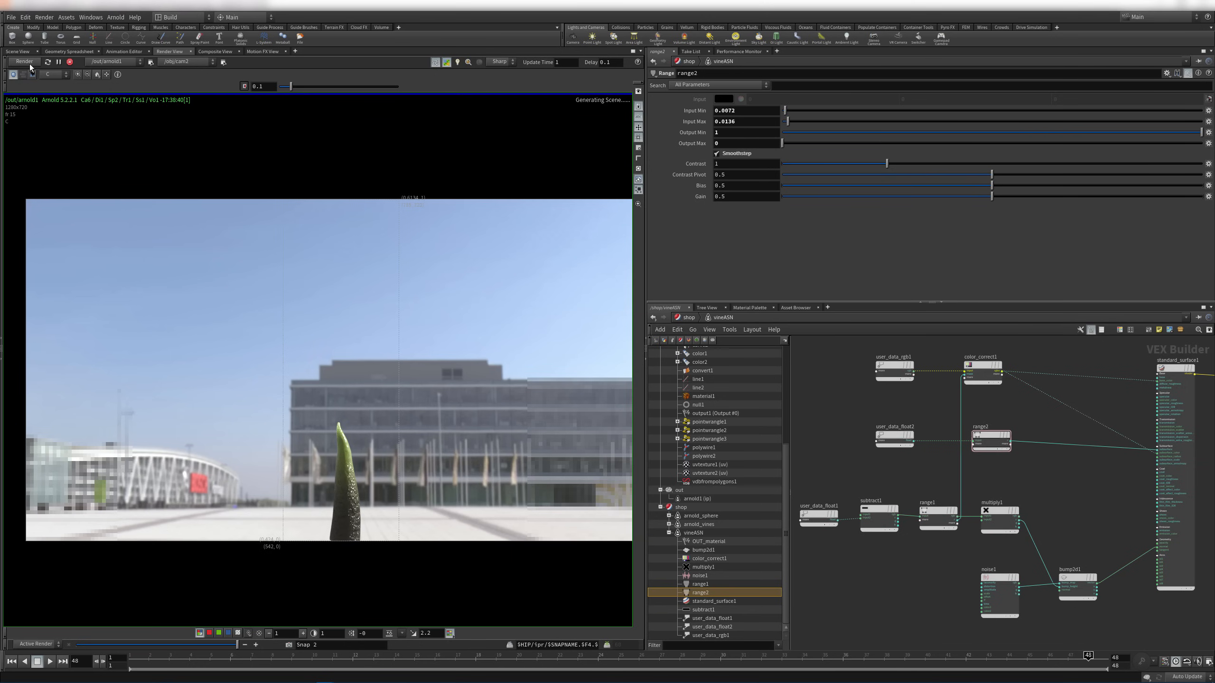